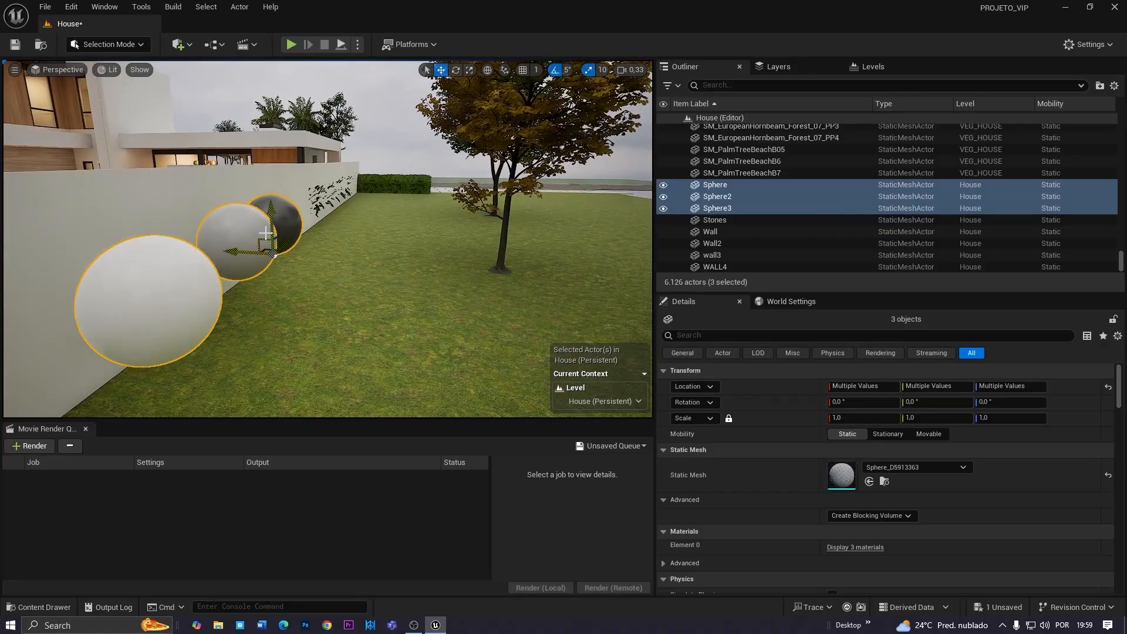
# Add a new level sequence to the level, with the pool area framed in the viewport
pyautogui.moveTo(242, 252); pyautogui.dragTo(167, 247, button='right')
pyautogui.press('w')
pyautogui.scroll(1, 138, 259)
pyautogui.moveTo(309, 254); pyautogui.dragTo(309, 254, button='right')
pyautogui.press('q')
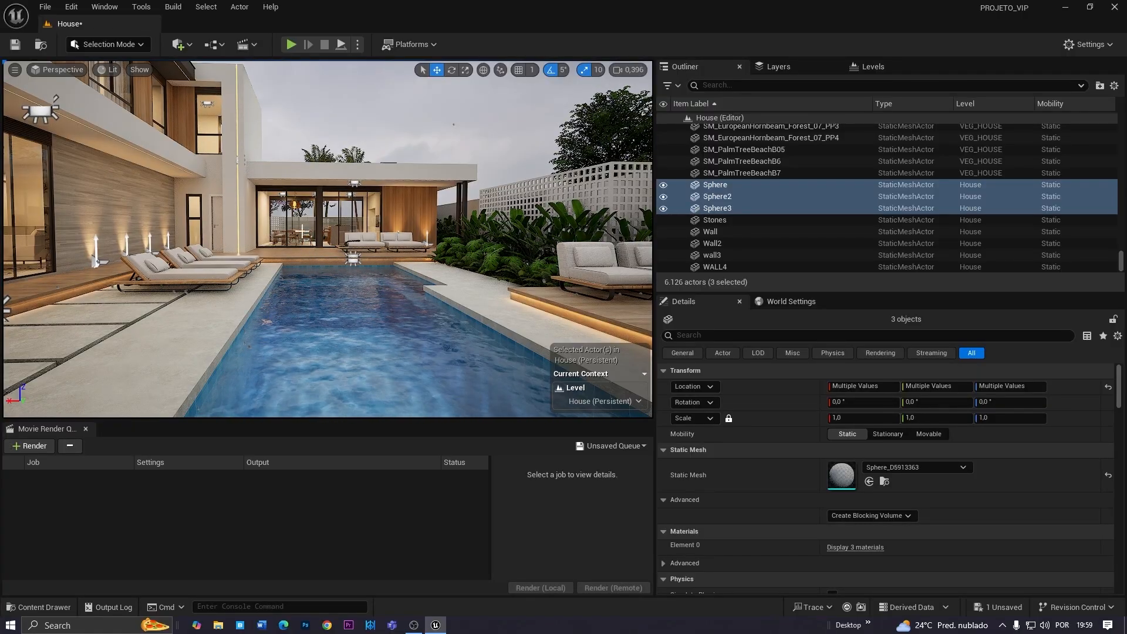
pyautogui.click(253, 46)
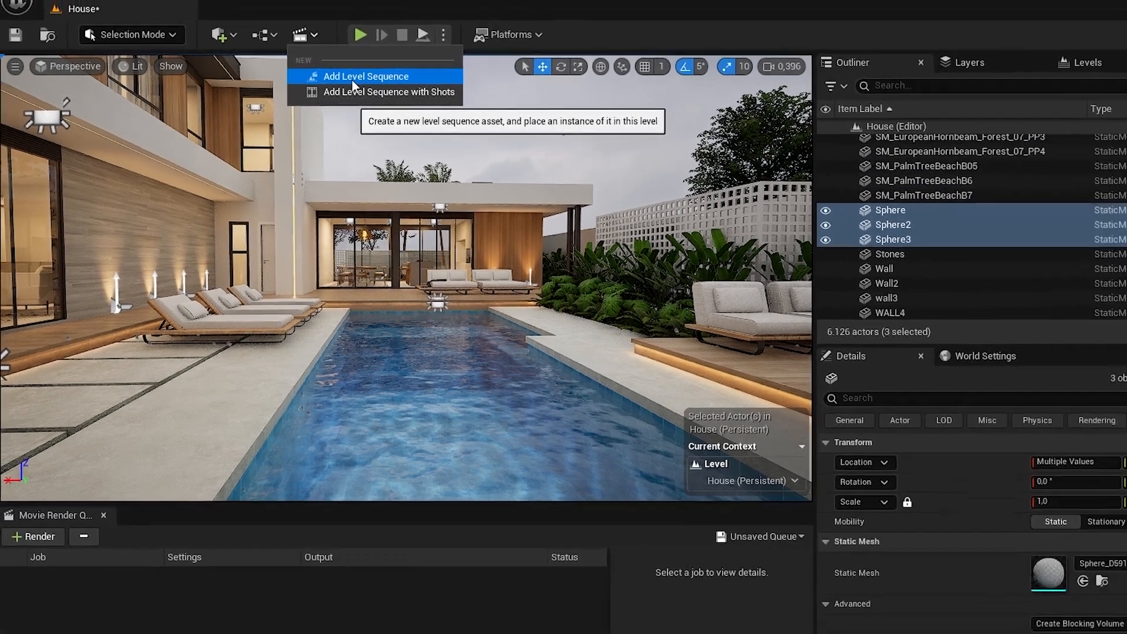
pyautogui.click(418, 76)
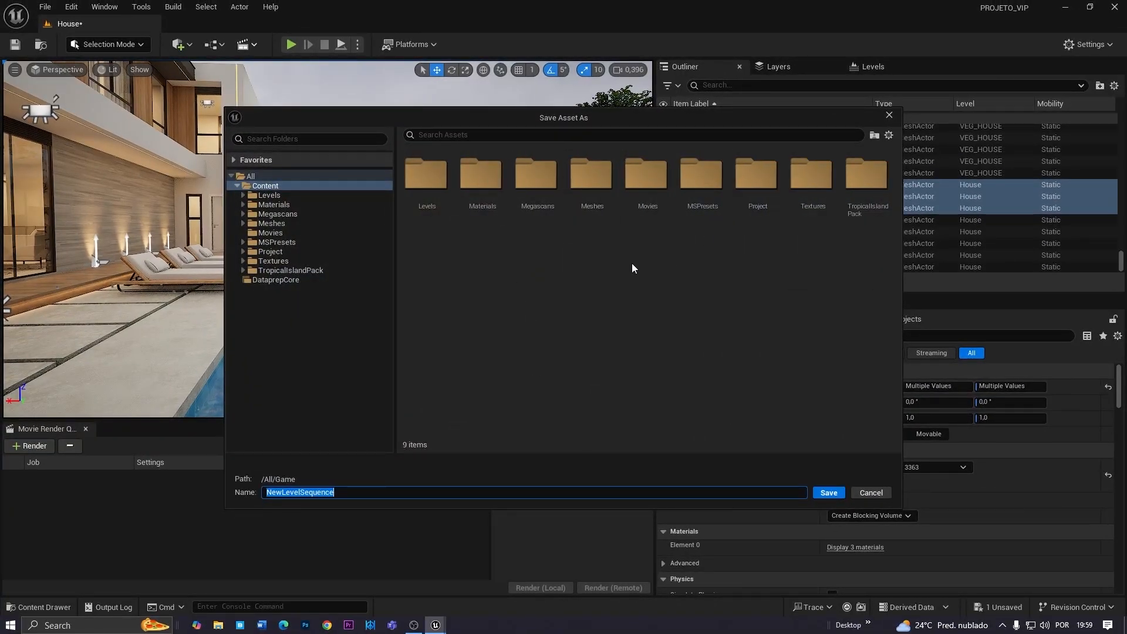
# Create a folder named Sequence inside Content and open it as the save location
pyautogui.rightClick(456, 240)
pyautogui.click(510, 258)
pyautogui.write('Sequecene')
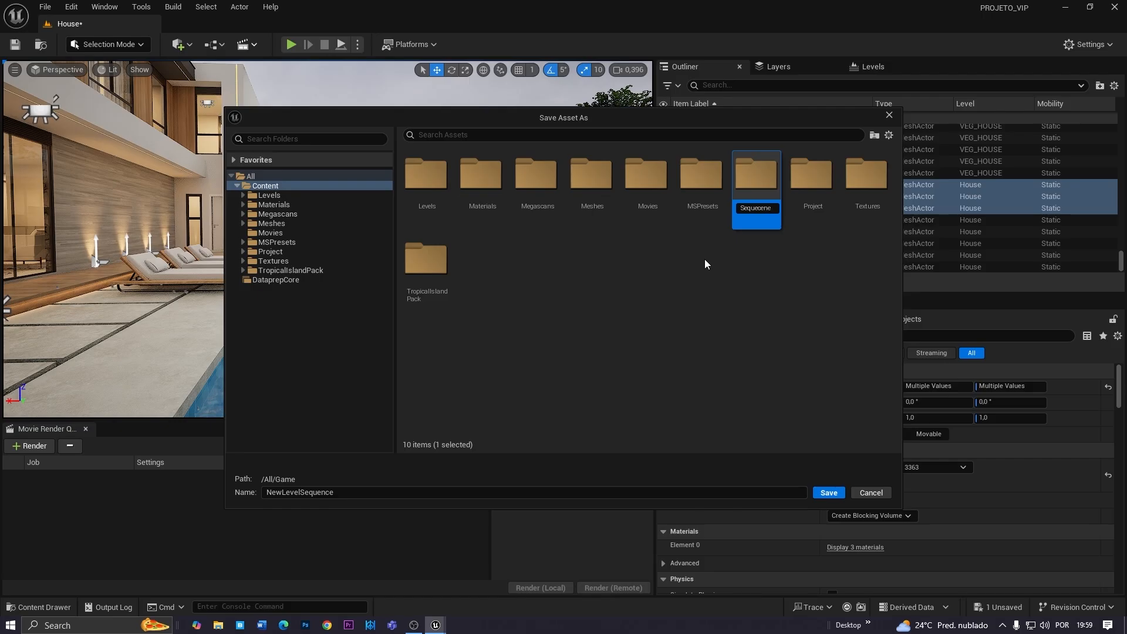
pyautogui.press('BackSpace')
pyautogui.press('BackSpace')
pyautogui.press('BackSpace')
pyautogui.press('BackSpace')
pyautogui.write('nce')
pyautogui.press('Return')
pyautogui.doubleClick(810, 195)
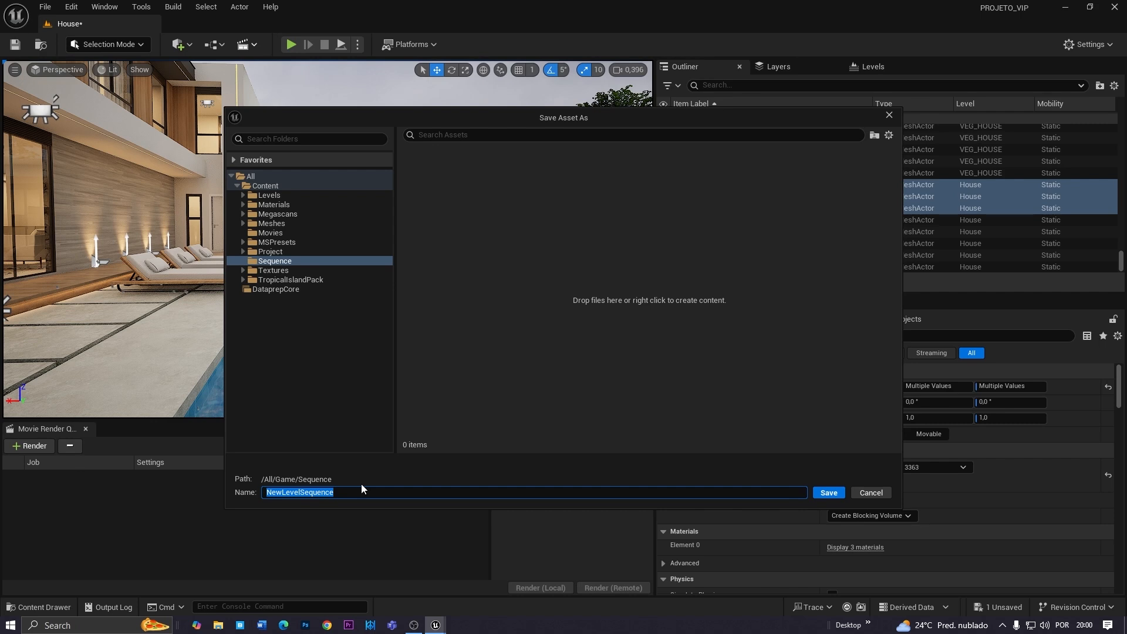
# Save the level sequence as Imagem_16_9_Pool_01 and close the Sequencer Curves window
pyautogui.write('Imagem_16_9_Pool_01')
pyautogui.click(829, 493)
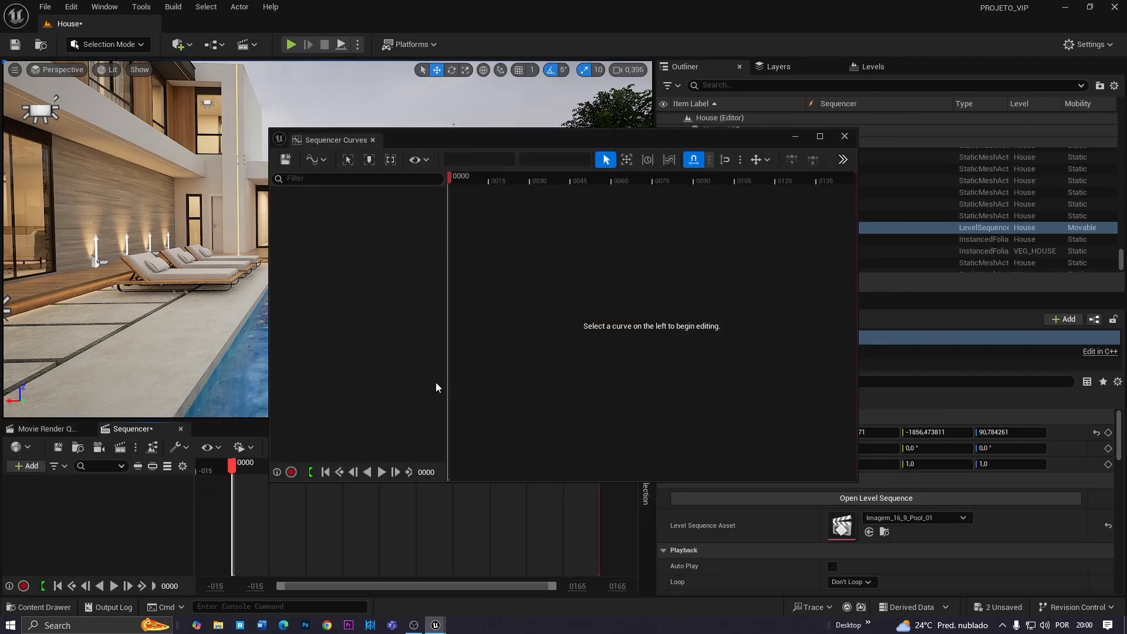
pyautogui.moveTo(484, 136)
pyautogui.mouseDown()
pyautogui.moveTo(567, 128)
pyautogui.moveTo(502, 141)
pyautogui.mouseUp()
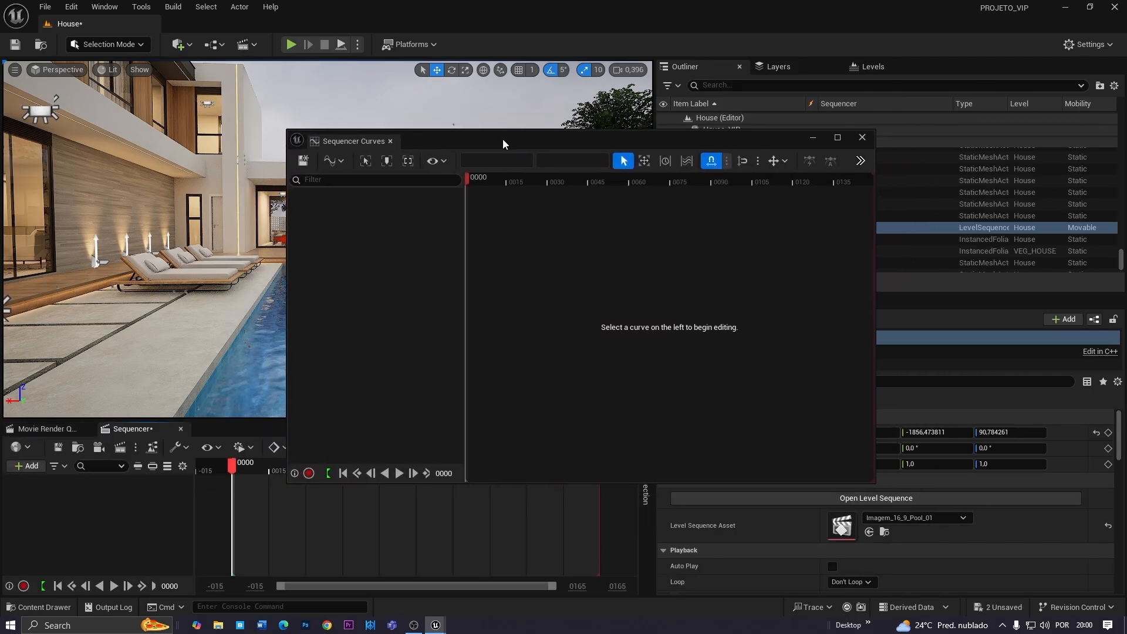
pyautogui.click(860, 143)
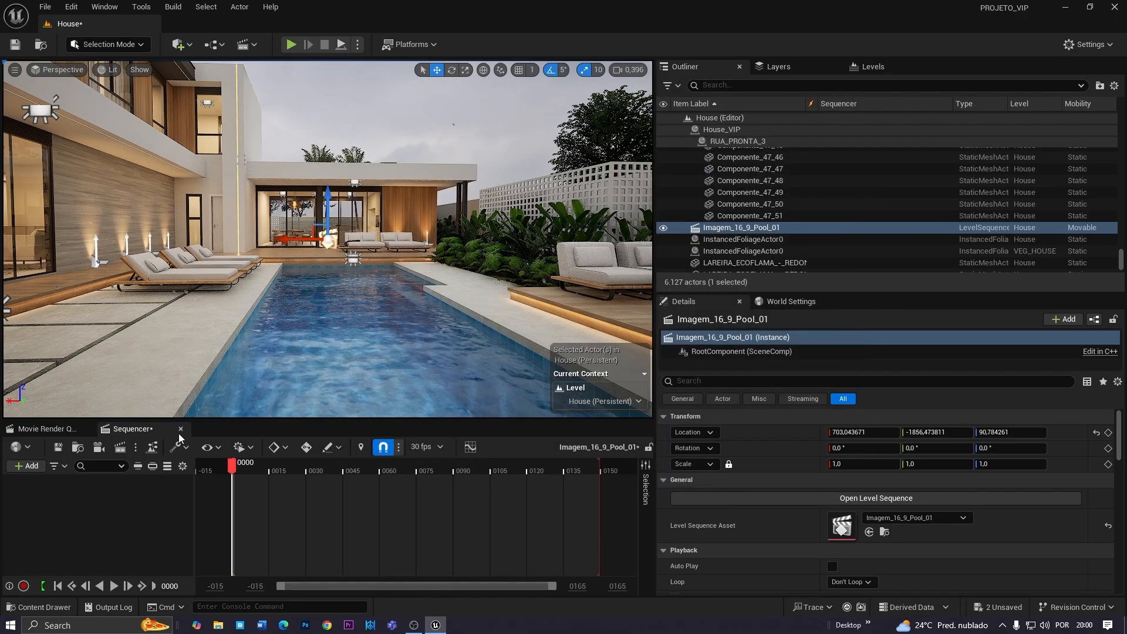
# Enlarge the Sequencer panel and widen the viewport area, and switch the view to Cinematic Viewport
pyautogui.moveTo(244, 411); pyautogui.dragTo(245, 363)
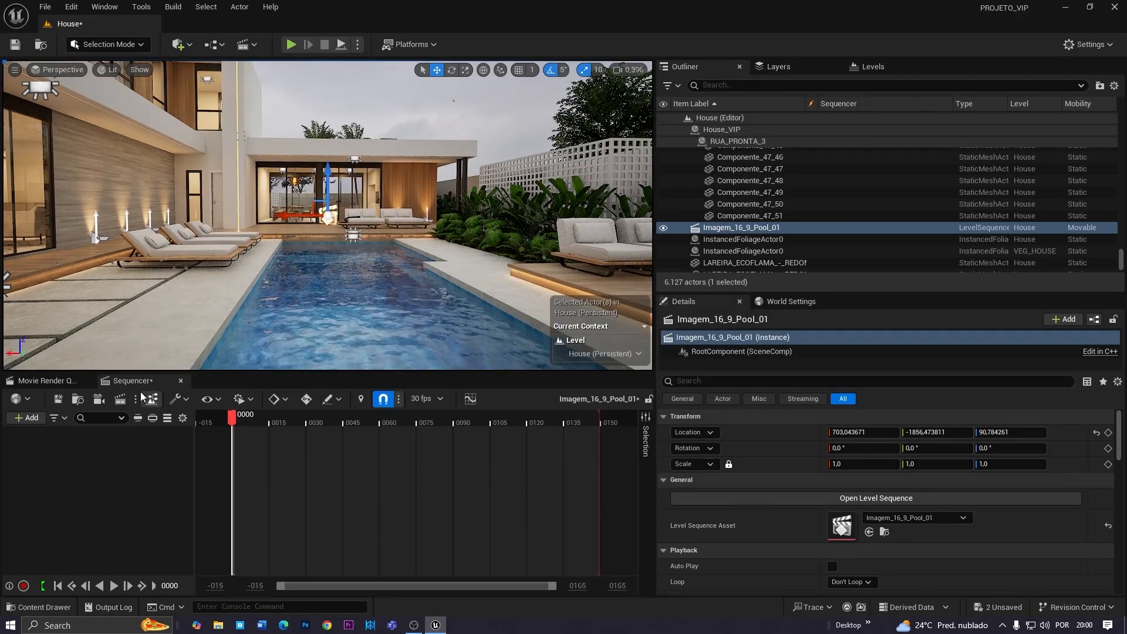
pyautogui.moveTo(136, 388); pyautogui.dragTo(360, 200)
pyautogui.moveTo(533, 376); pyautogui.dragTo(532, 478)
pyautogui.moveTo(359, 205); pyautogui.dragTo(132, 385)
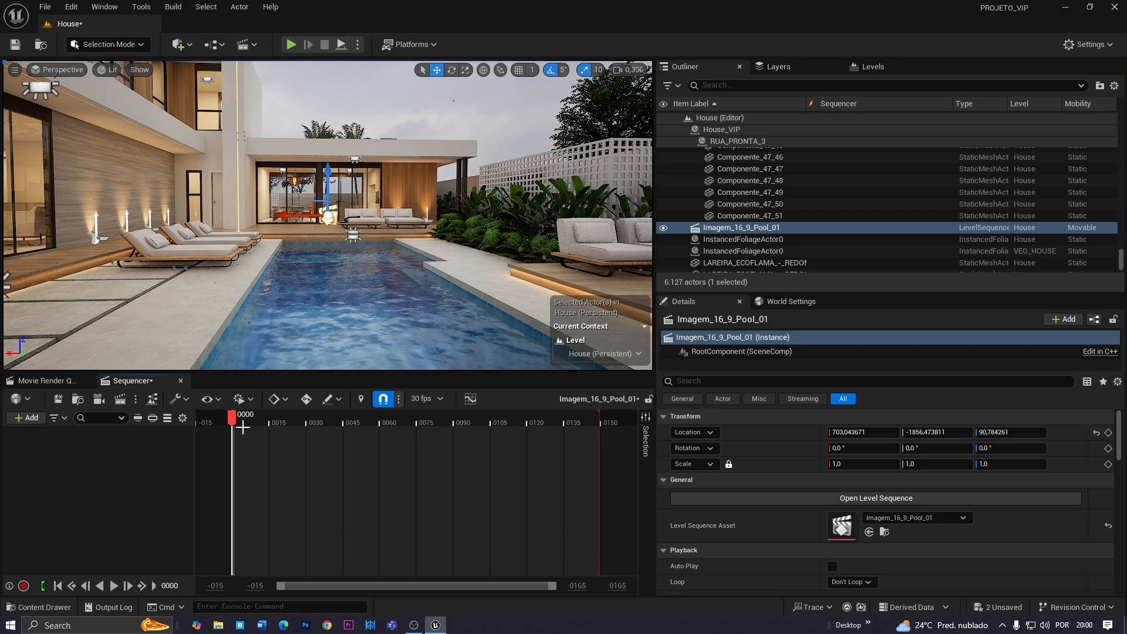
pyautogui.moveTo(653, 395); pyautogui.dragTo(766, 395)
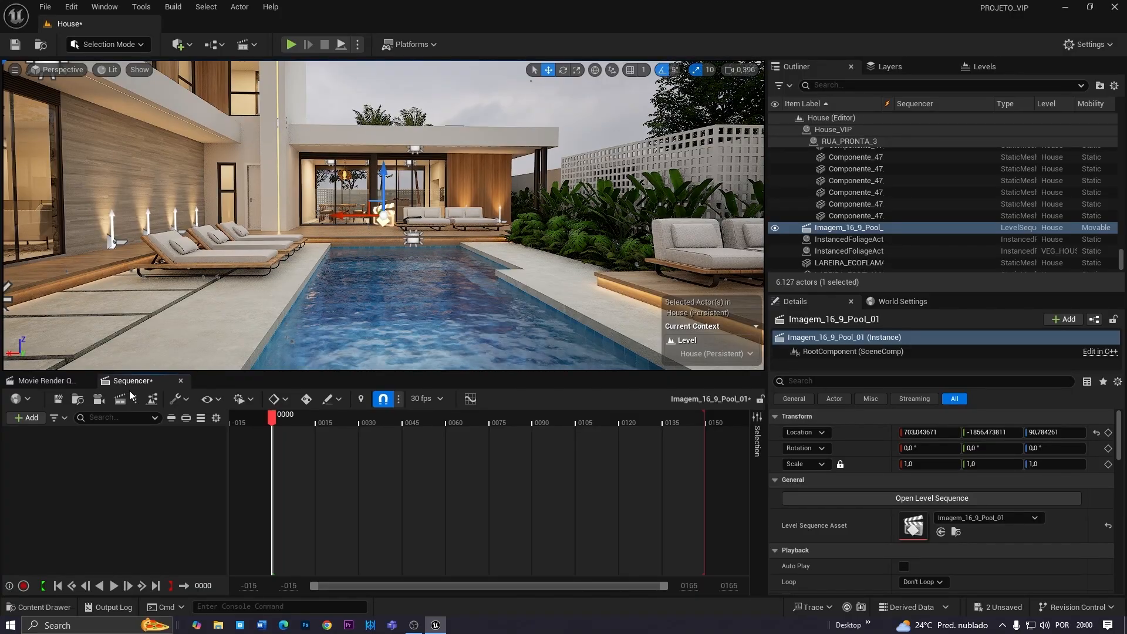
pyautogui.click(59, 69)
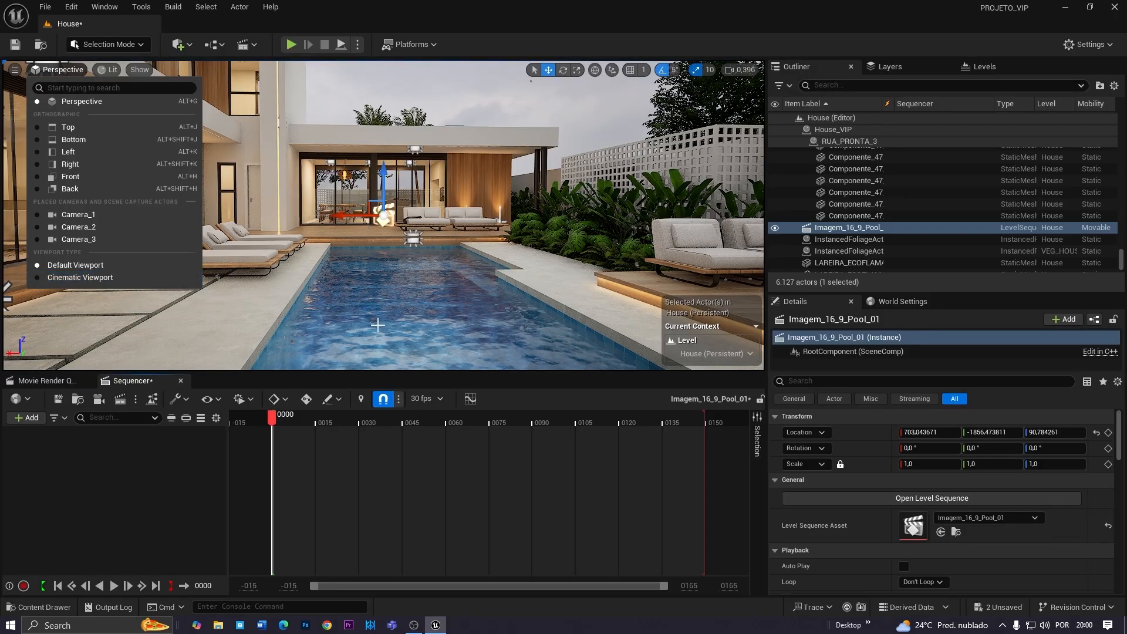
pyautogui.click(69, 278)
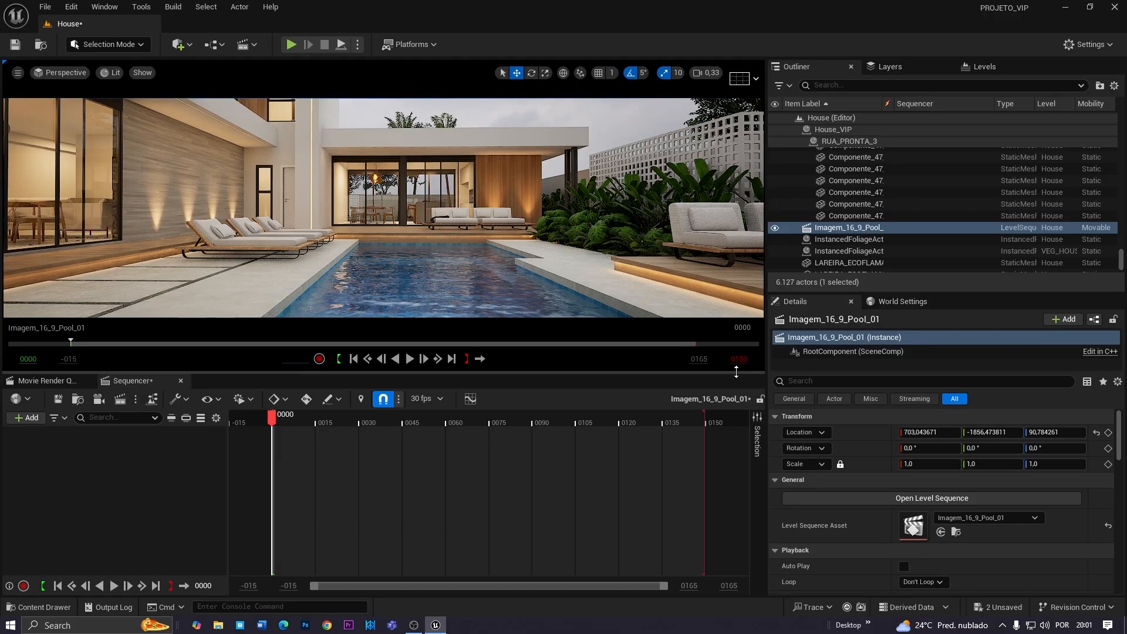
# Scrub the playhead to the end of the sequence at frame 150 and back to frame 74
pyautogui.moveTo(273, 418)
pyautogui.mouseDown()
pyautogui.moveTo(707, 418)
pyautogui.moveTo(275, 420)
pyautogui.mouseUp()
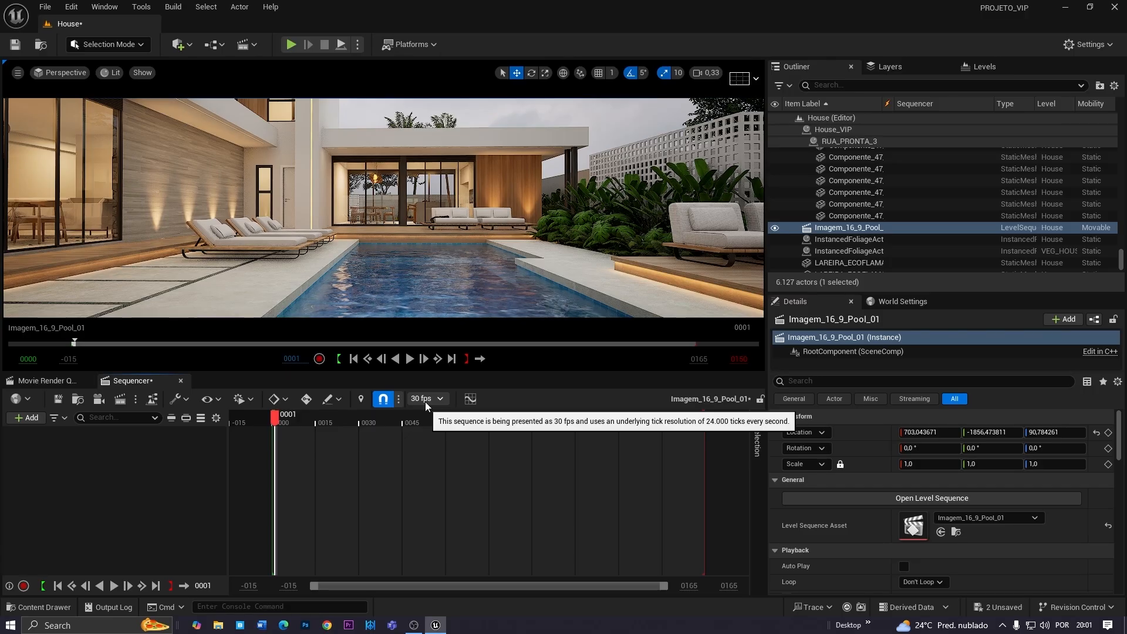
pyautogui.moveTo(274, 418); pyautogui.dragTo(706, 418)
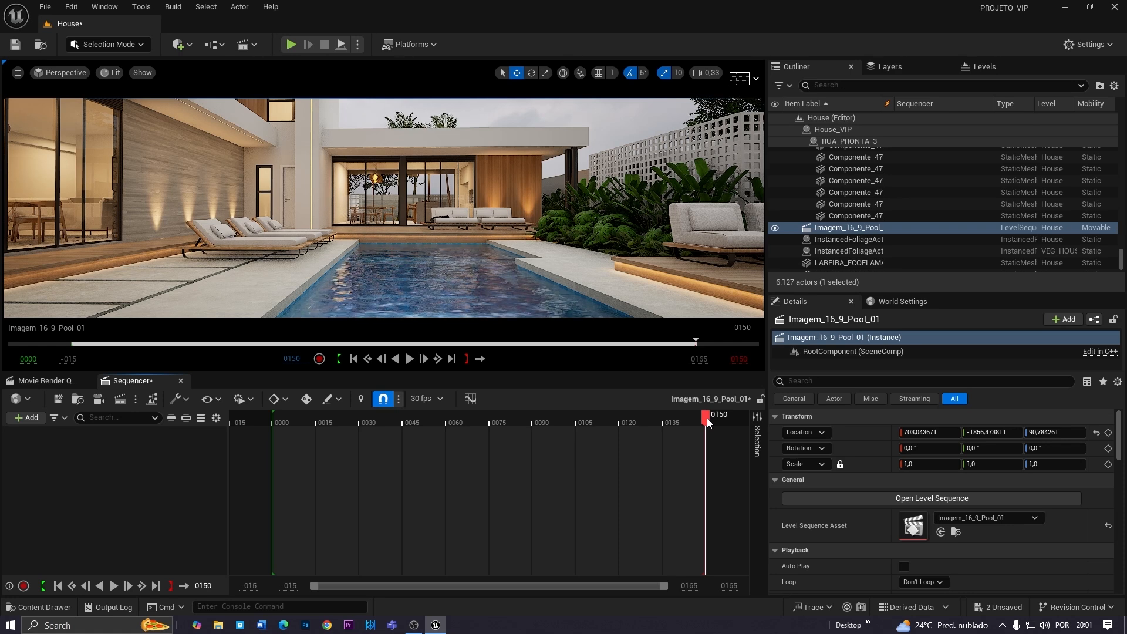
pyautogui.moveTo(706, 418); pyautogui.dragTo(489, 424)
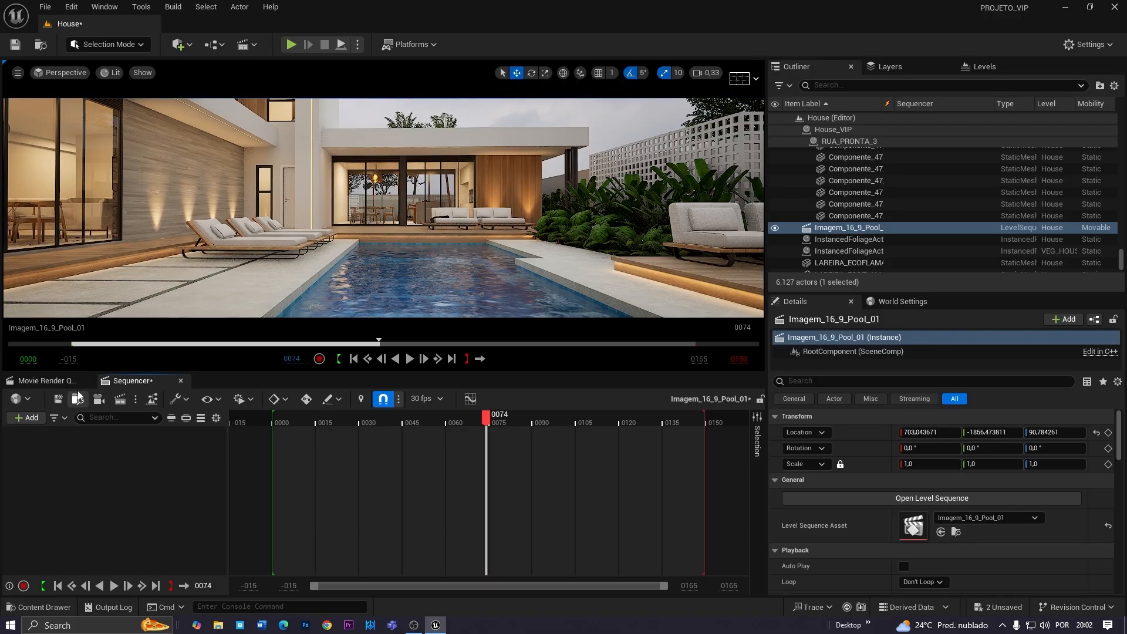
# Set the timeline's visible range to start at frame -30 and end at frame 180
pyautogui.moveTo(73, 357); pyautogui.dragTo(59, 357)
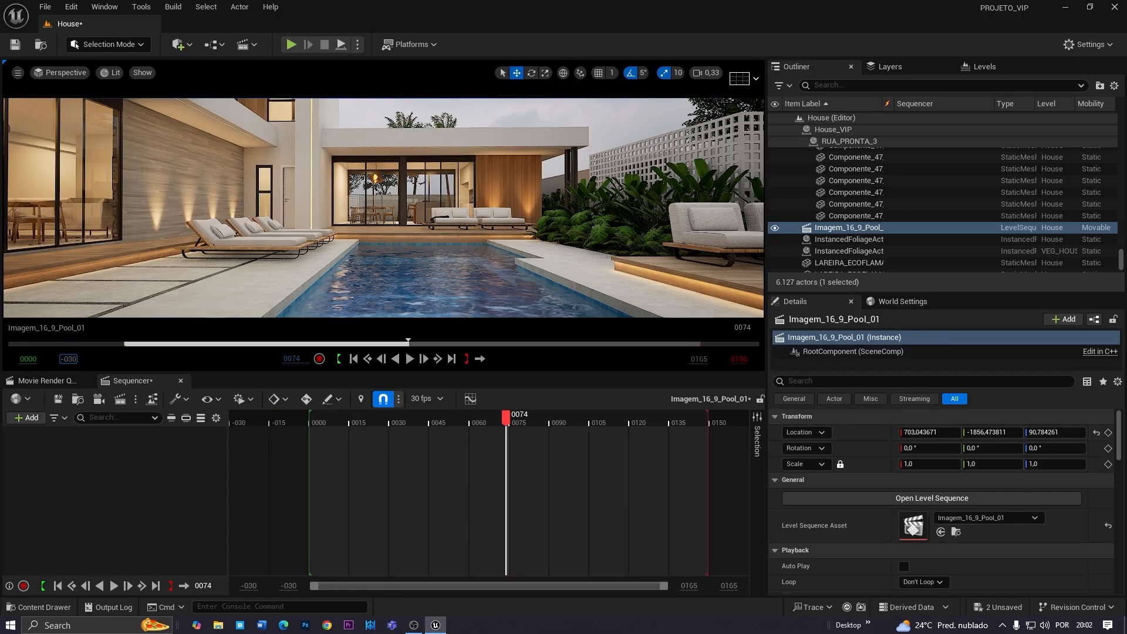
pyautogui.moveTo(699, 360); pyautogui.dragTo(712, 360)
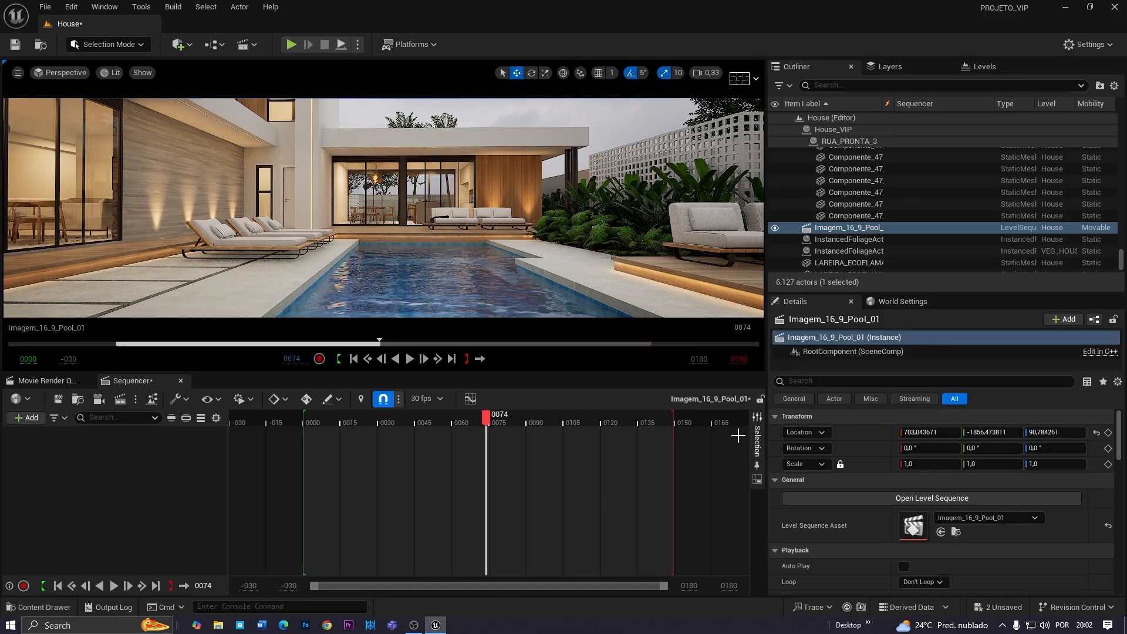
pyautogui.click(28, 359)
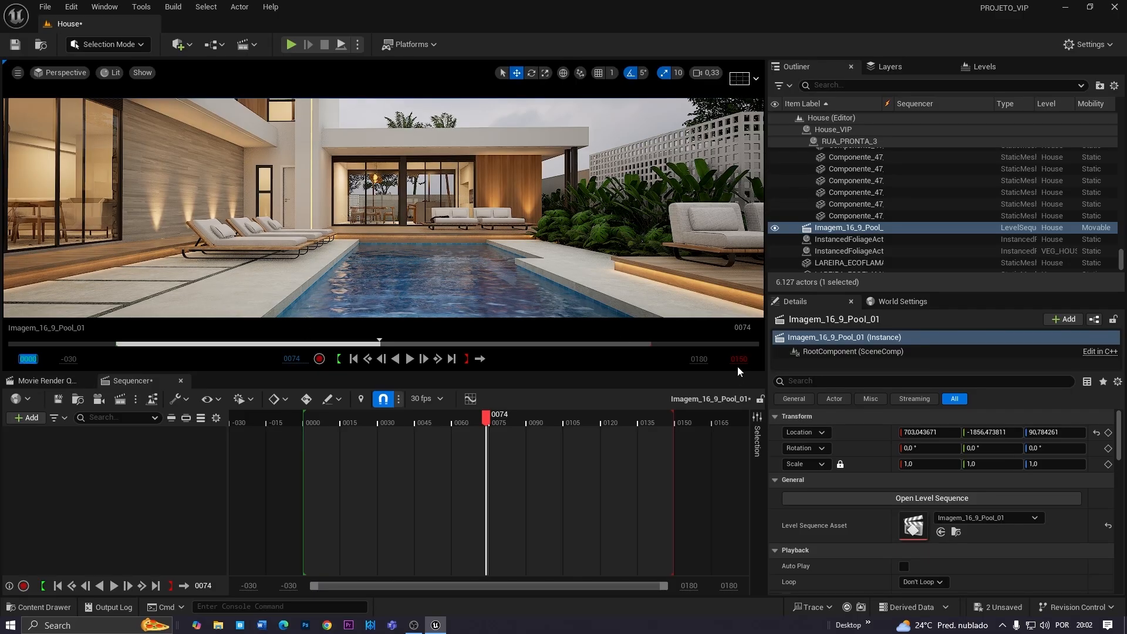
pyautogui.click(424, 453)
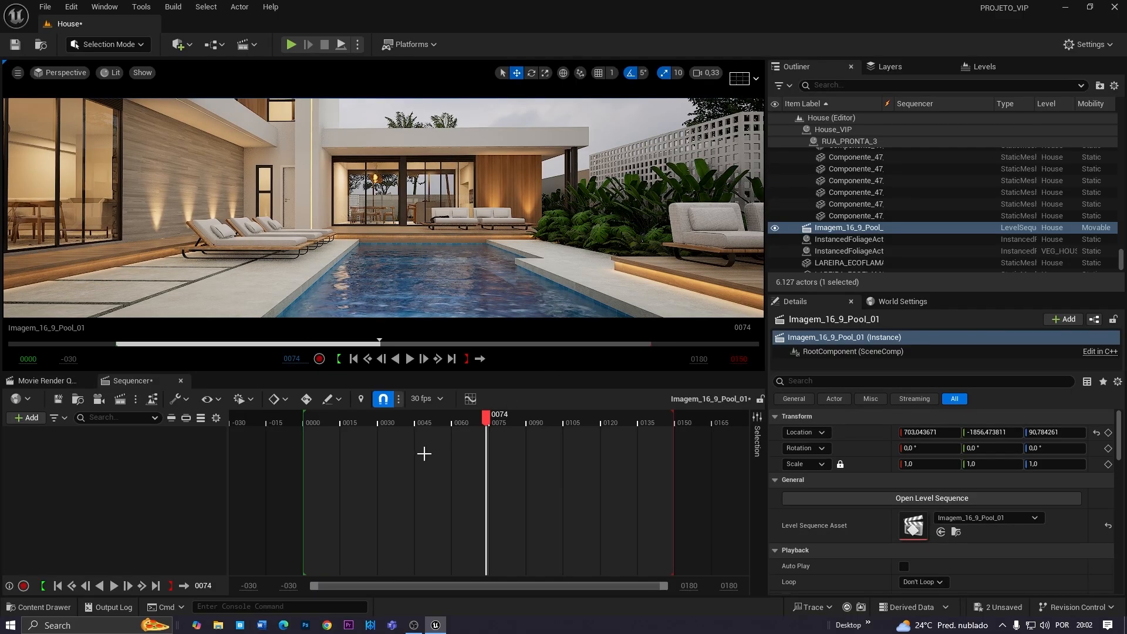
# Move the playhead to frame 48 and adjust the timeline zoom to show the whole playback range with margin
pyautogui.moveTo(488, 417); pyautogui.dragTo(424, 423)
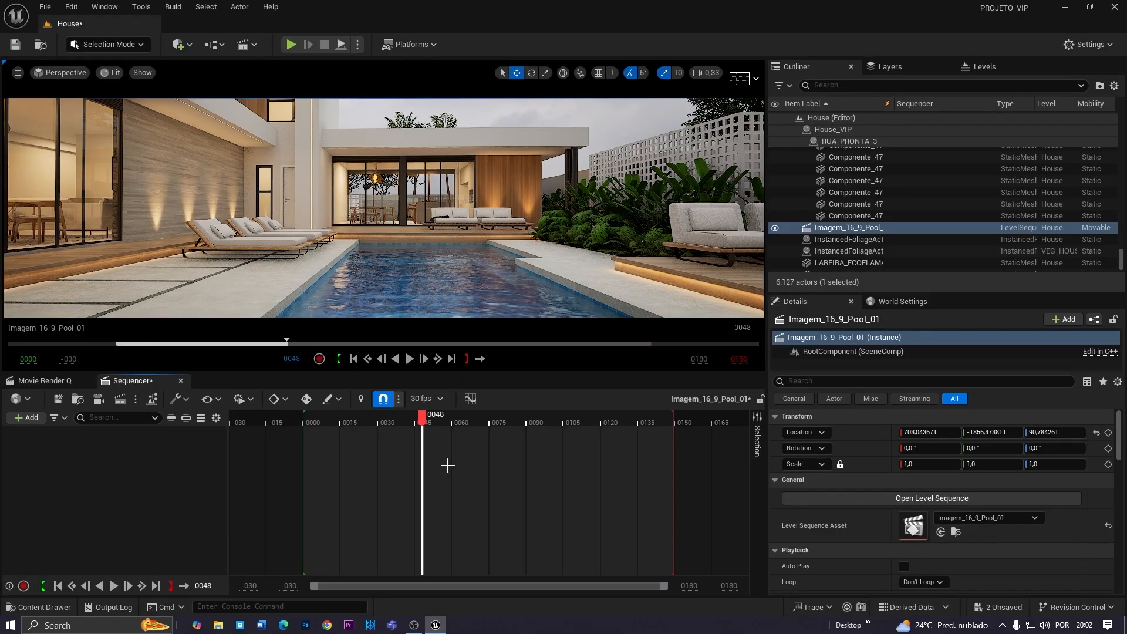
pyautogui.keyDown('ctrl'); pyautogui.scroll(5, 448, 470); pyautogui.keyUp('ctrl')
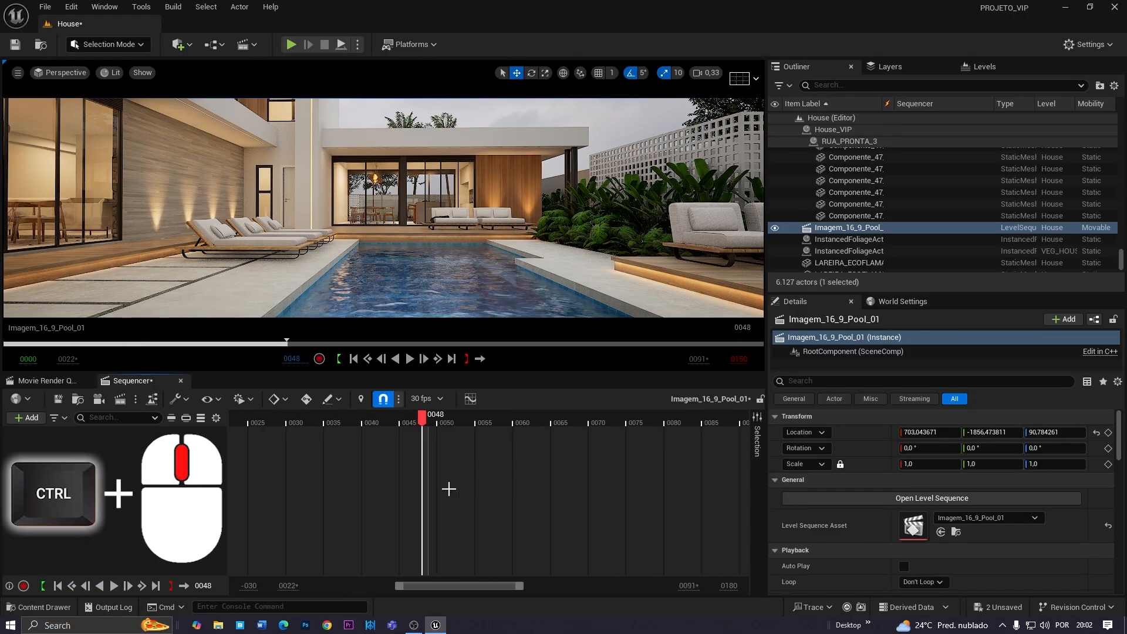
pyautogui.keyDown('ctrl'); pyautogui.scroll(-5, 448, 488); pyautogui.keyUp('ctrl')
pyautogui.keyDown('ctrl'); pyautogui.scroll(-5, 448, 487); pyautogui.keyUp('ctrl')
pyautogui.keyDown('ctrl'); pyautogui.scroll(3, 449, 488); pyautogui.keyUp('ctrl')
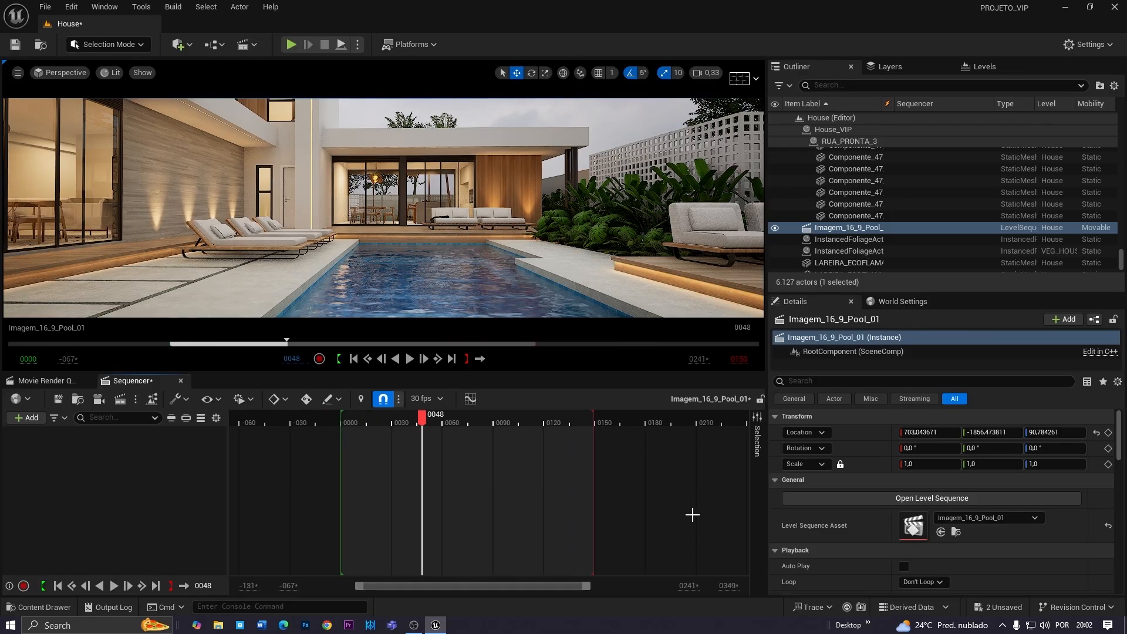
pyautogui.keyDown('ctrl'); pyautogui.scroll(-3, 459, 490); pyautogui.keyUp('ctrl')
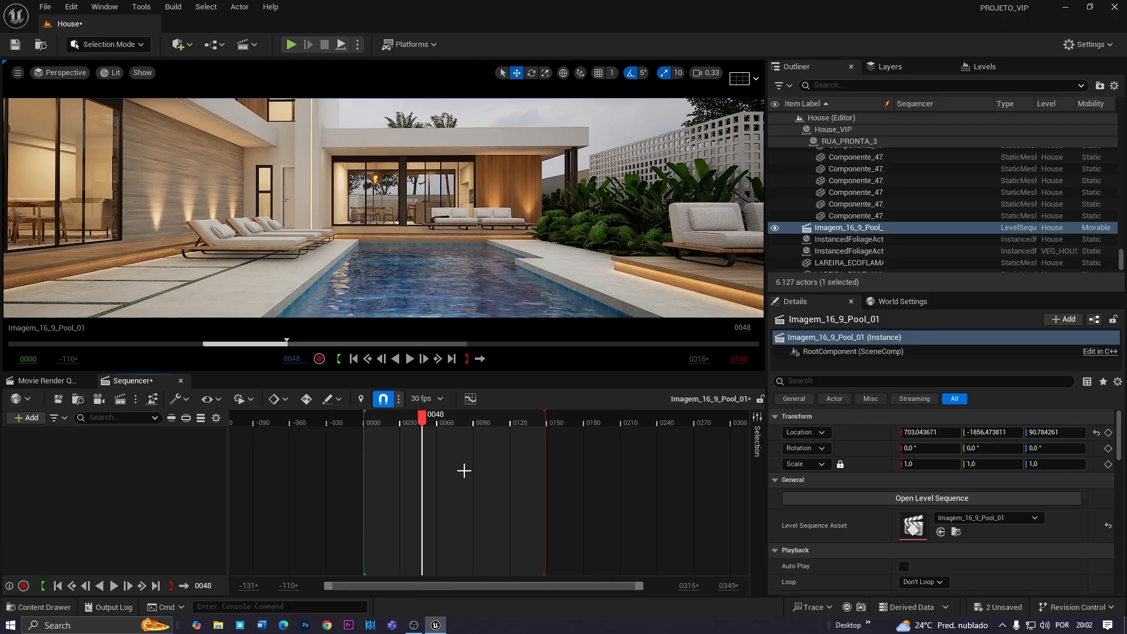
pyautogui.keyDown('ctrl'); pyautogui.scroll(2, 464, 470); pyautogui.keyUp('ctrl')
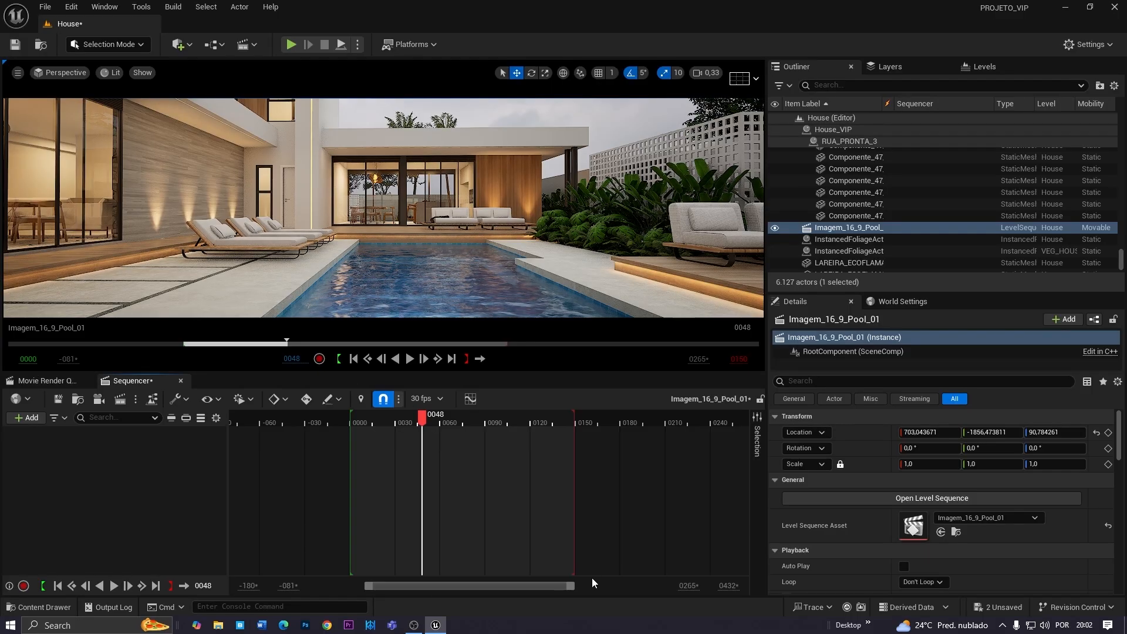
# Save the level sequence and review its display rate options, keeping 30 fps
pyautogui.click(59, 402)
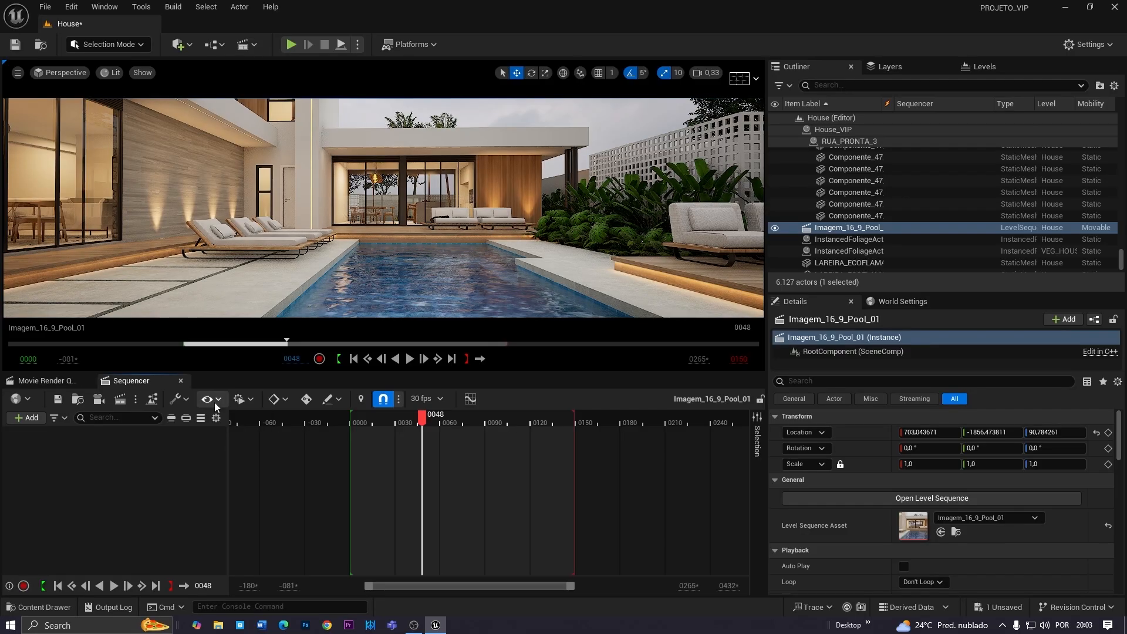
pyautogui.click(421, 400)
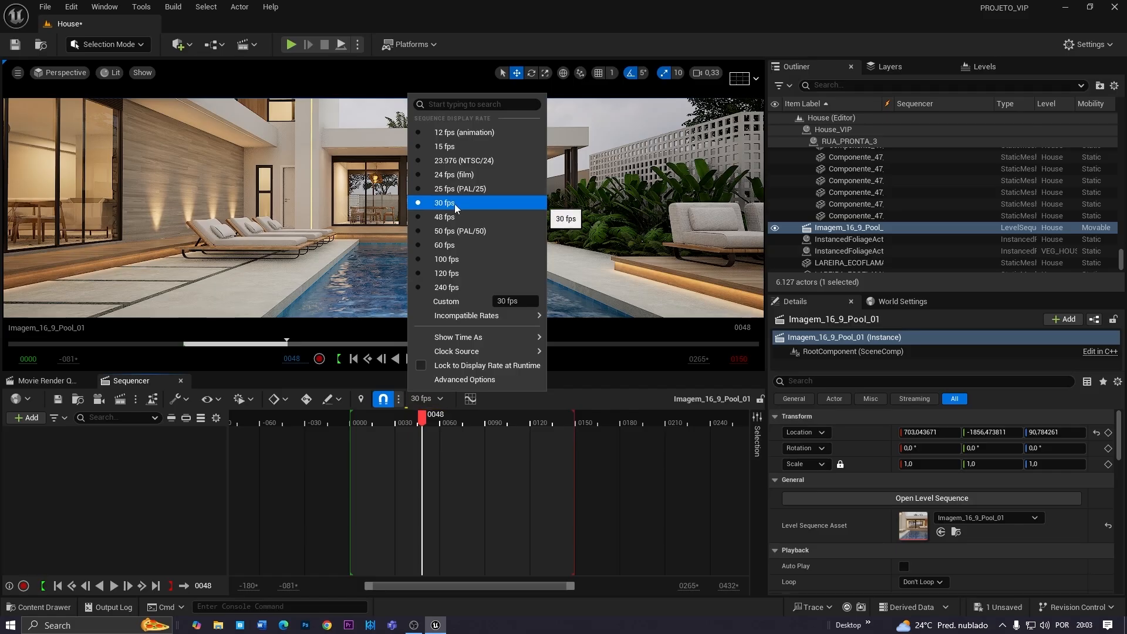
pyautogui.click(152, 443)
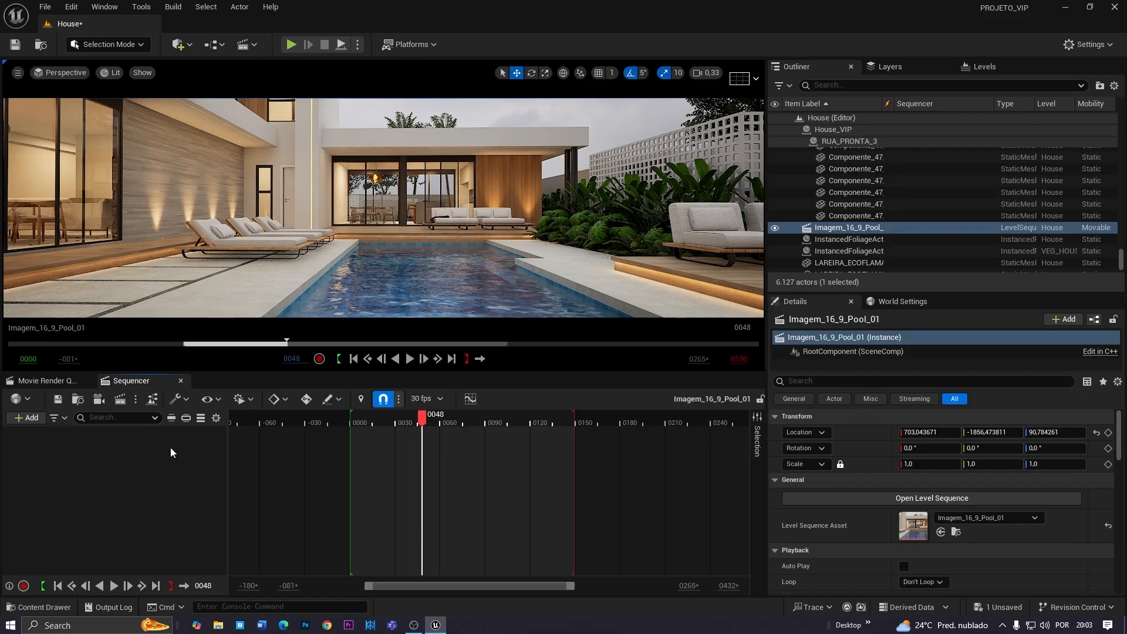
# Look through the level actors that can be added to the sequence, filtering the list by "came", and leave without adding one
pyautogui.click(30, 419)
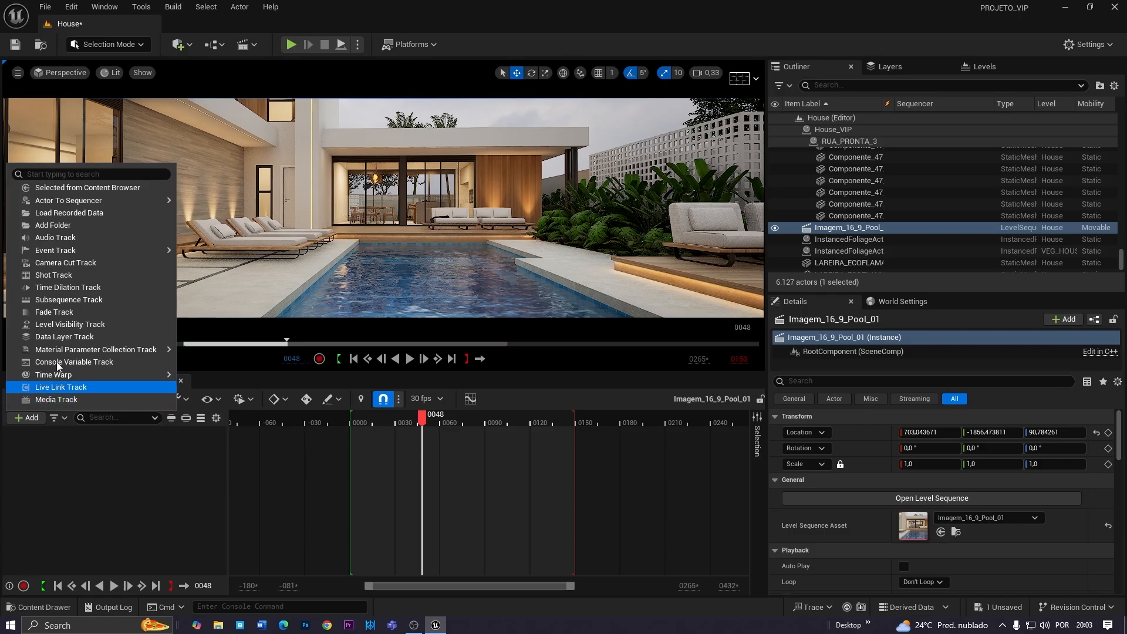
pyautogui.moveTo(48, 205)
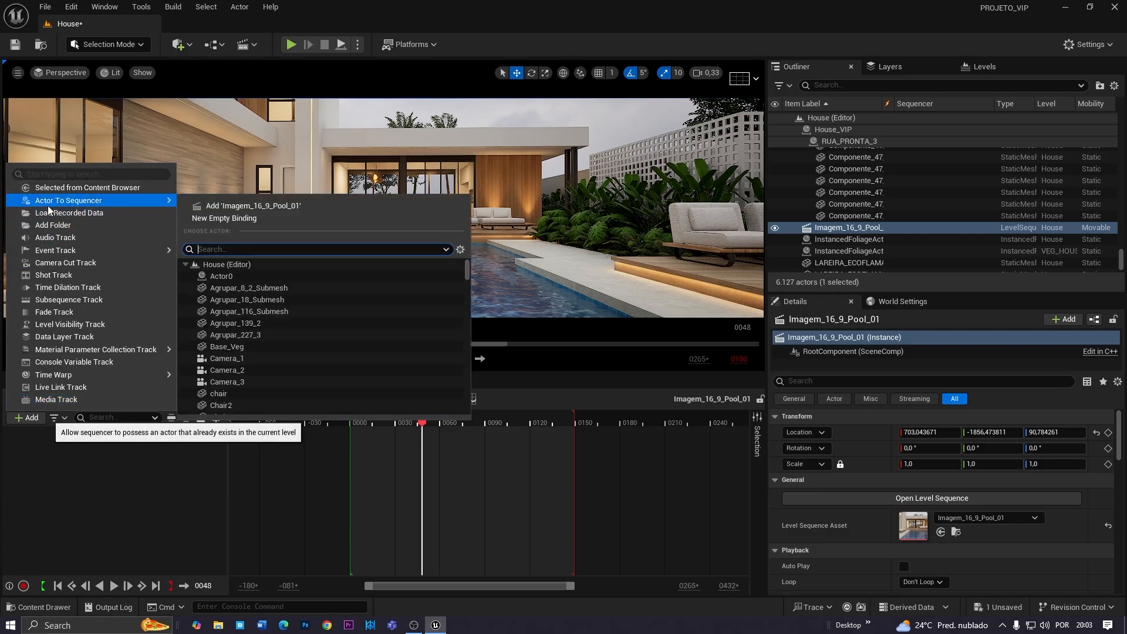
pyautogui.scroll(-4, 301, 285)
pyautogui.scroll(-10, 272, 300)
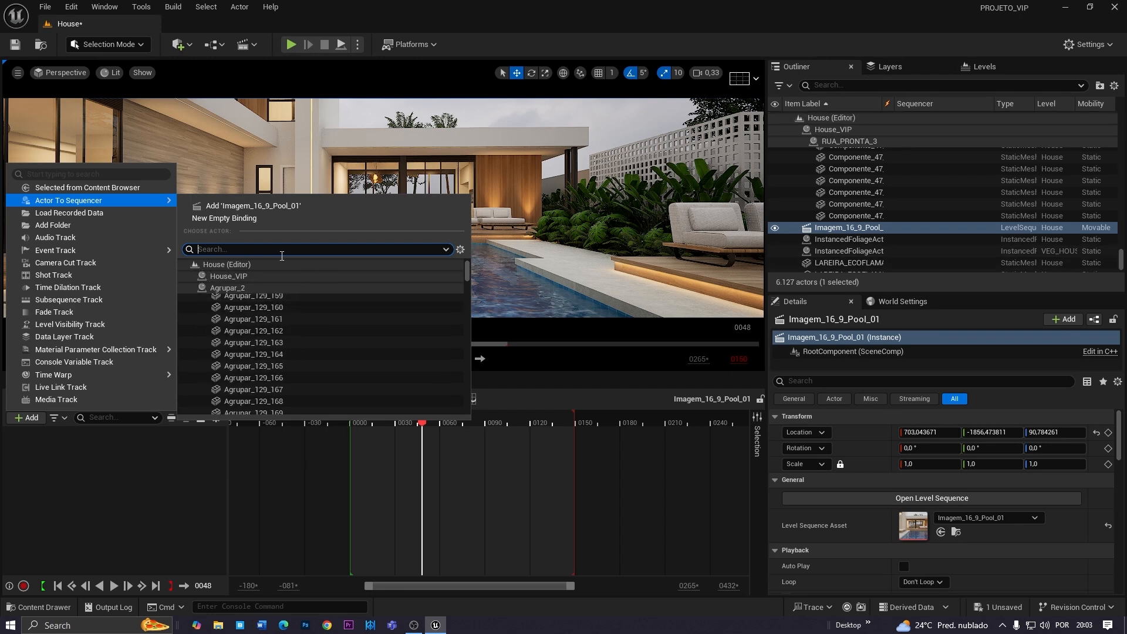
pyautogui.scroll(15, 280, 315)
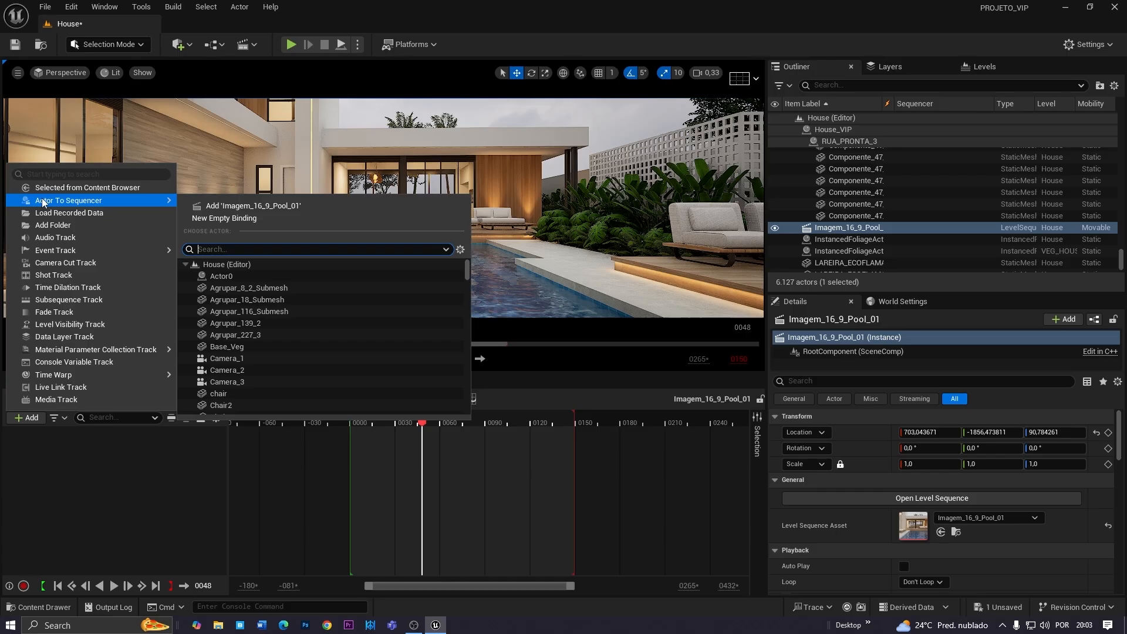
pyautogui.scroll(-2, 248, 316)
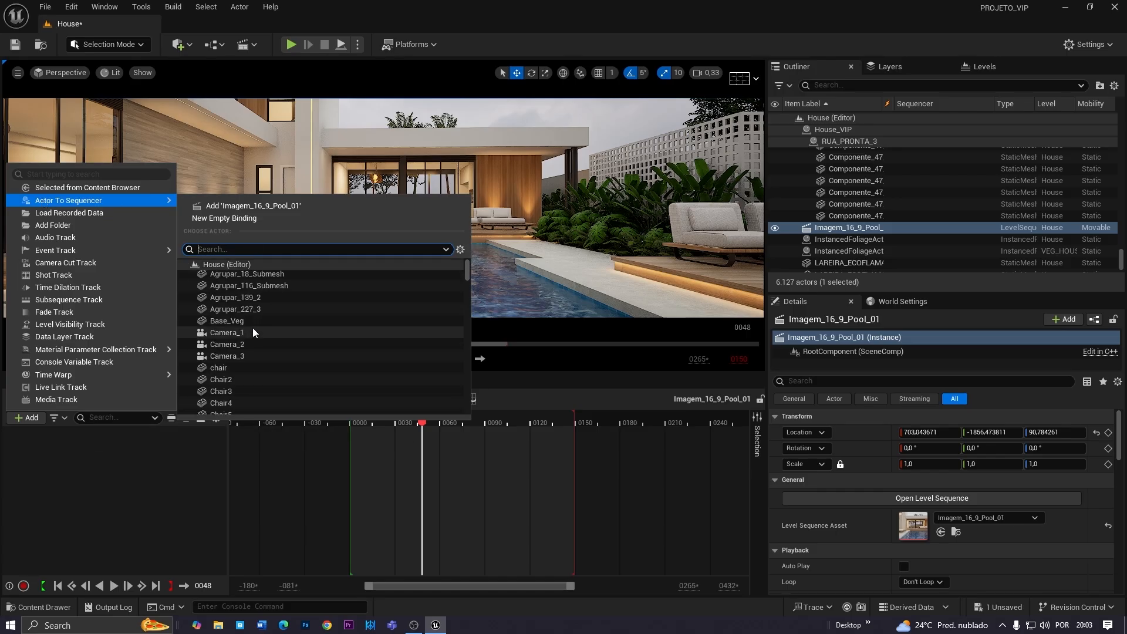
pyautogui.scroll(2, 253, 328)
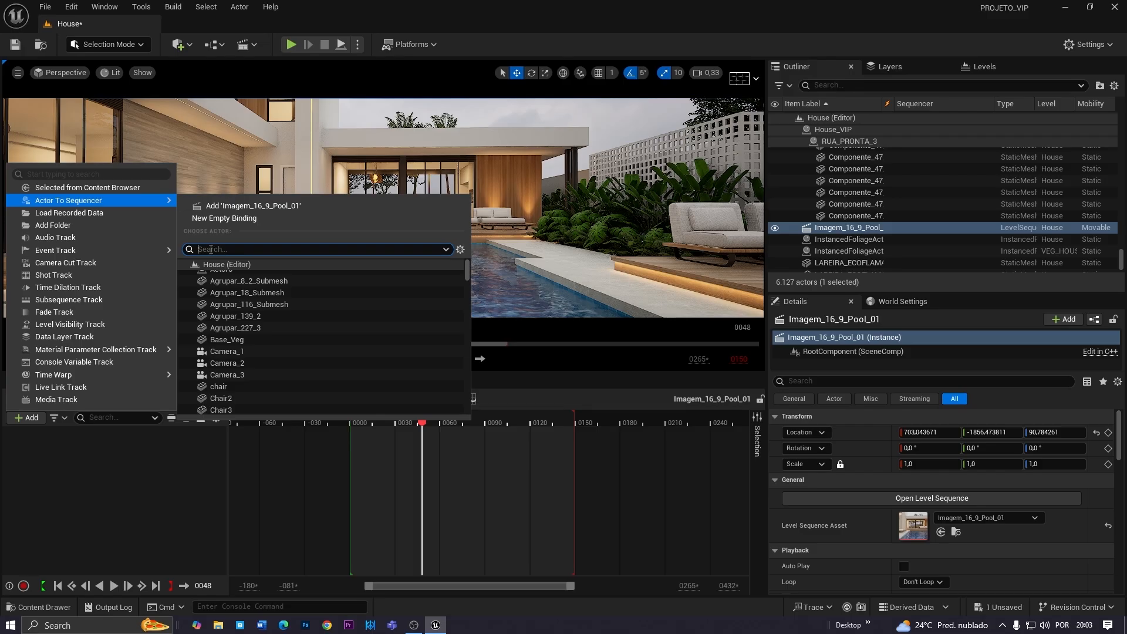
pyautogui.write('came')
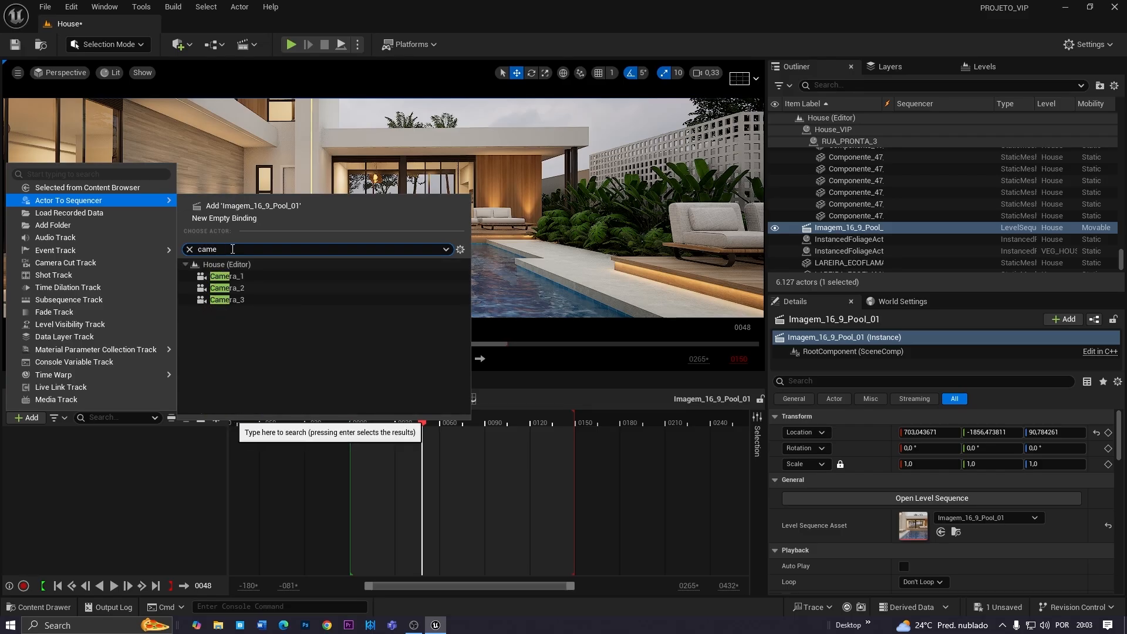
pyautogui.press('BackSpace')
pyautogui.press('BackSpace')
pyautogui.press('BackSpace')
pyautogui.press('BackSpace')
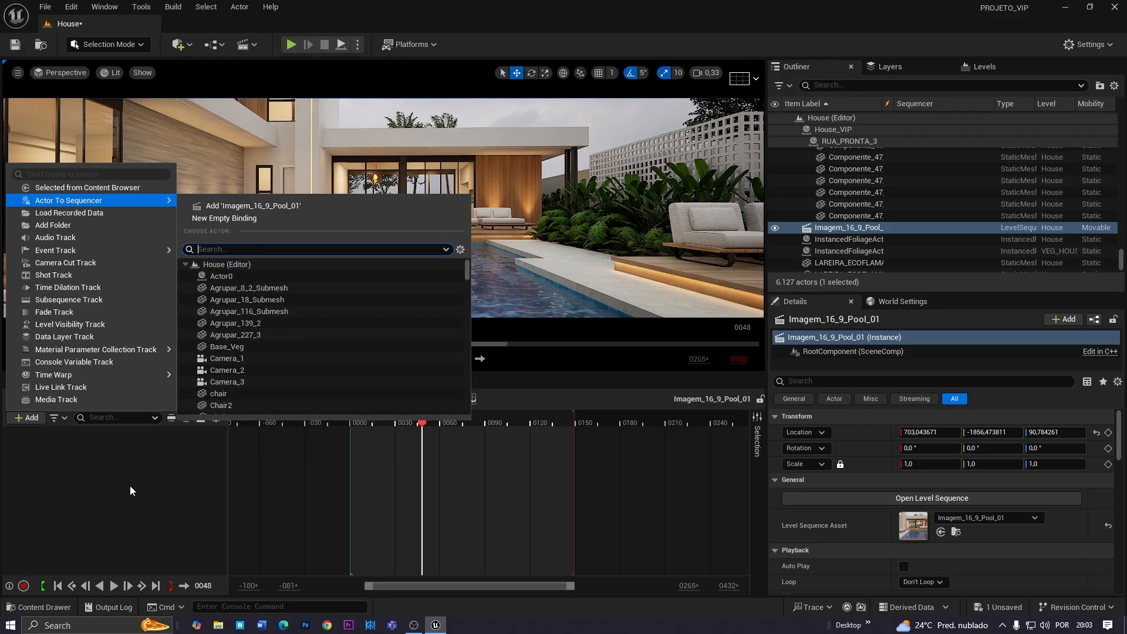
pyautogui.press('Escape')
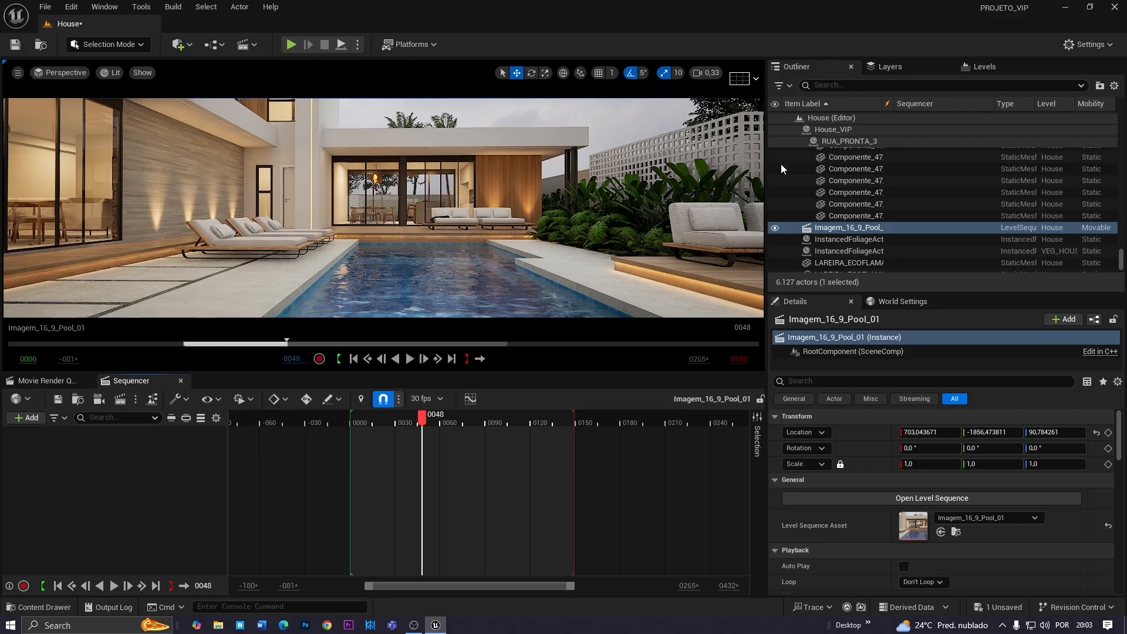
# Filter the scene's actors by "cam", add Camera_1 to the level sequence and collapse its track
pyautogui.click(847, 86)
pyautogui.write('cam')
pyautogui.click(838, 130)
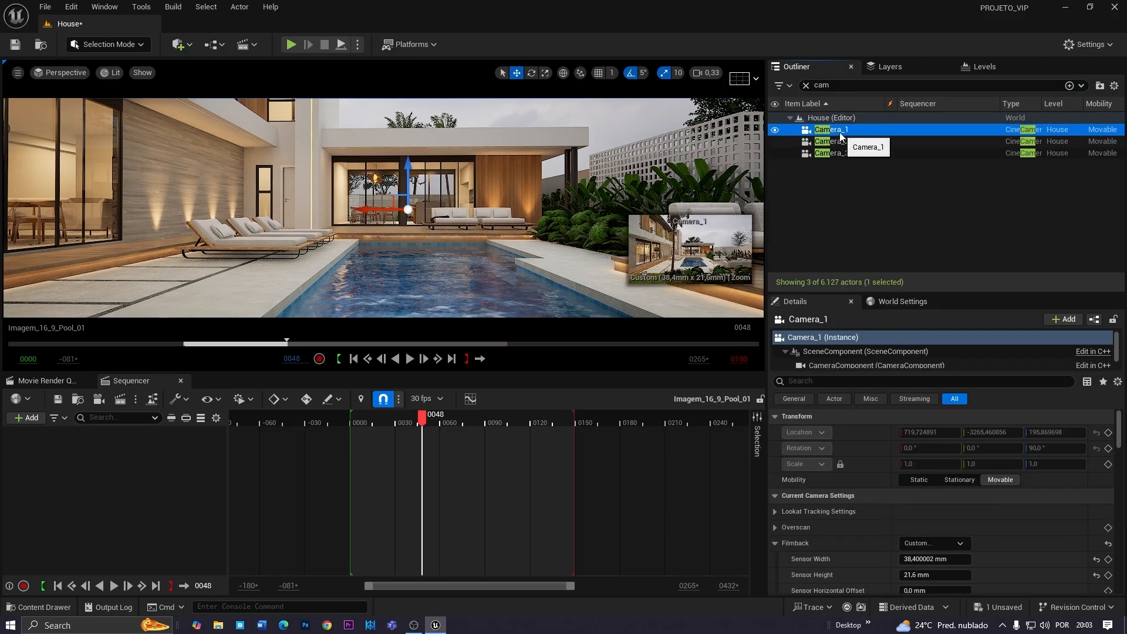
pyautogui.click(19, 418)
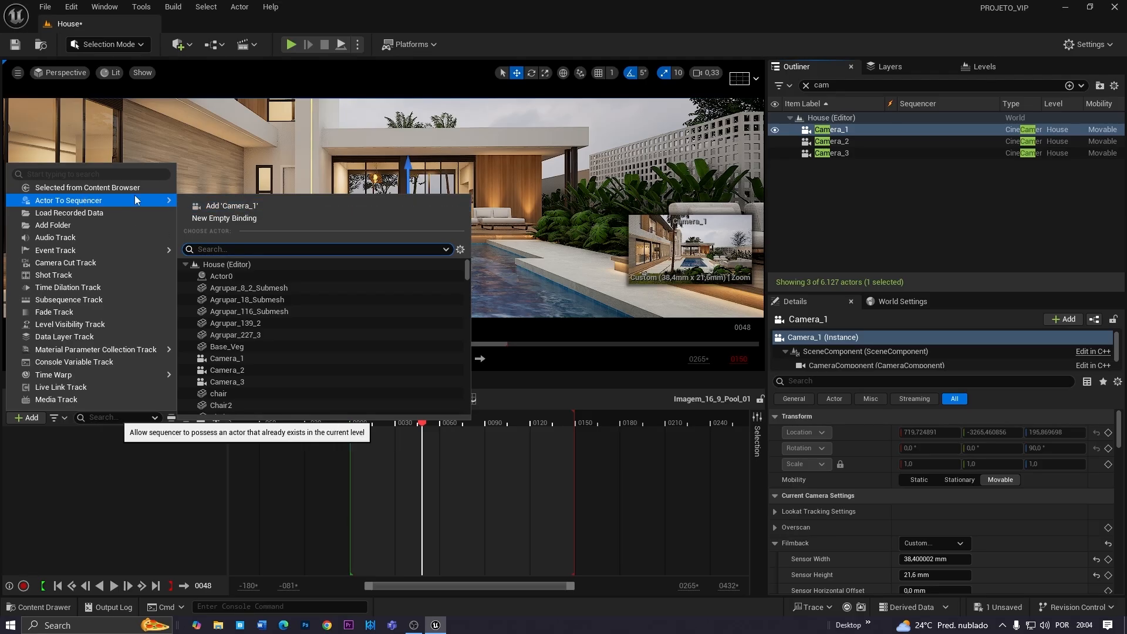
pyautogui.click(252, 206)
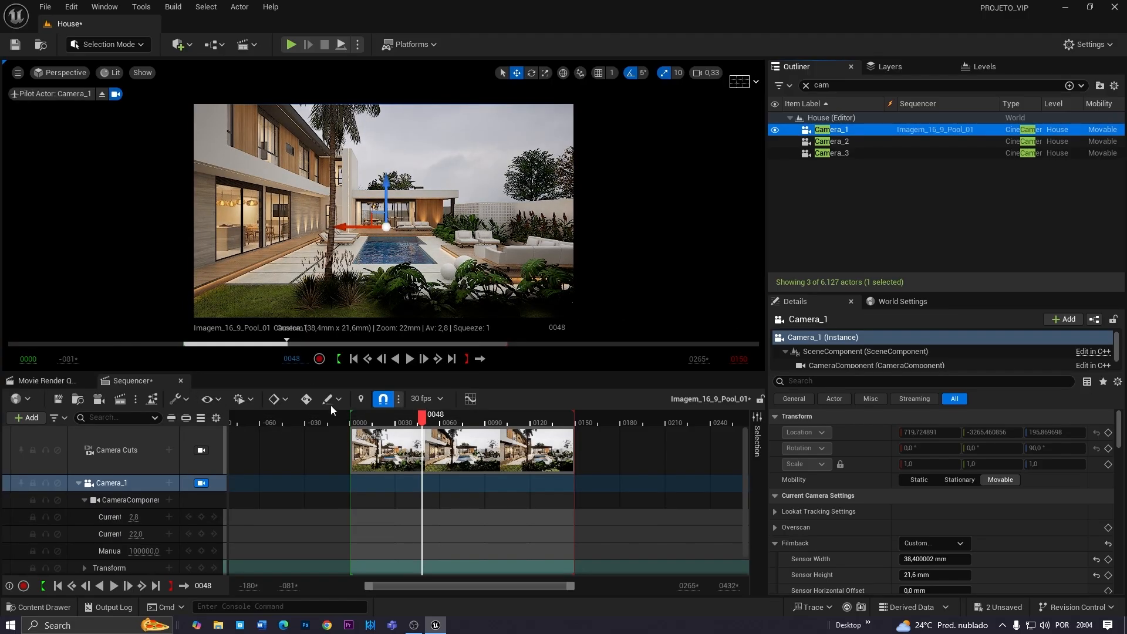
pyautogui.click(79, 483)
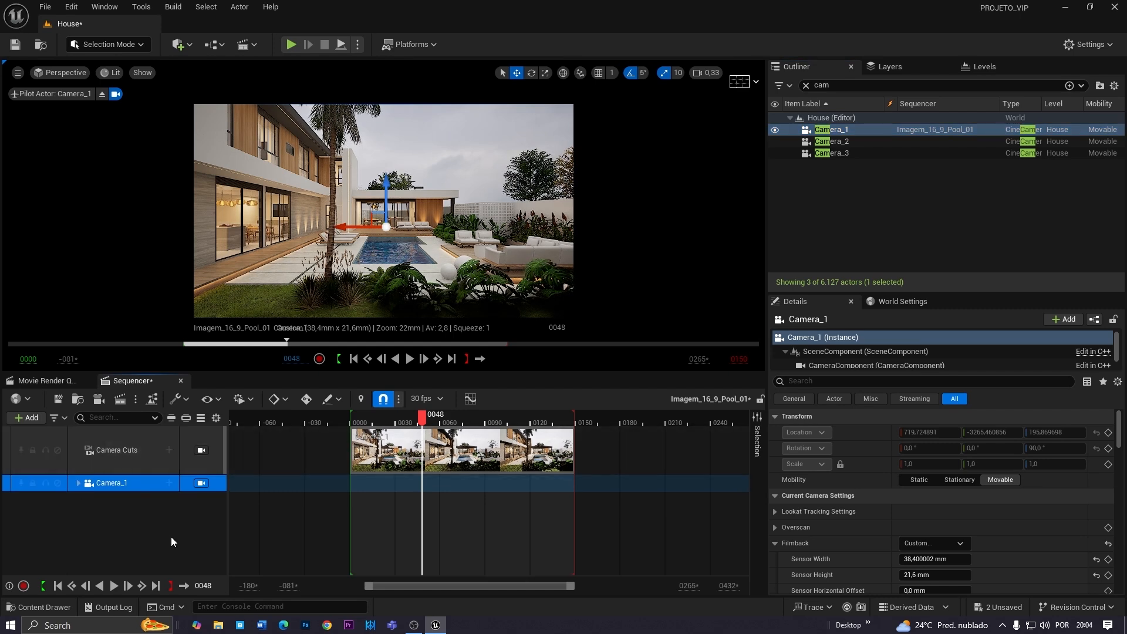
# Delete the Camera Cuts track from the sequence and add a new Camera Cut Track in its place
pyautogui.click(125, 449)
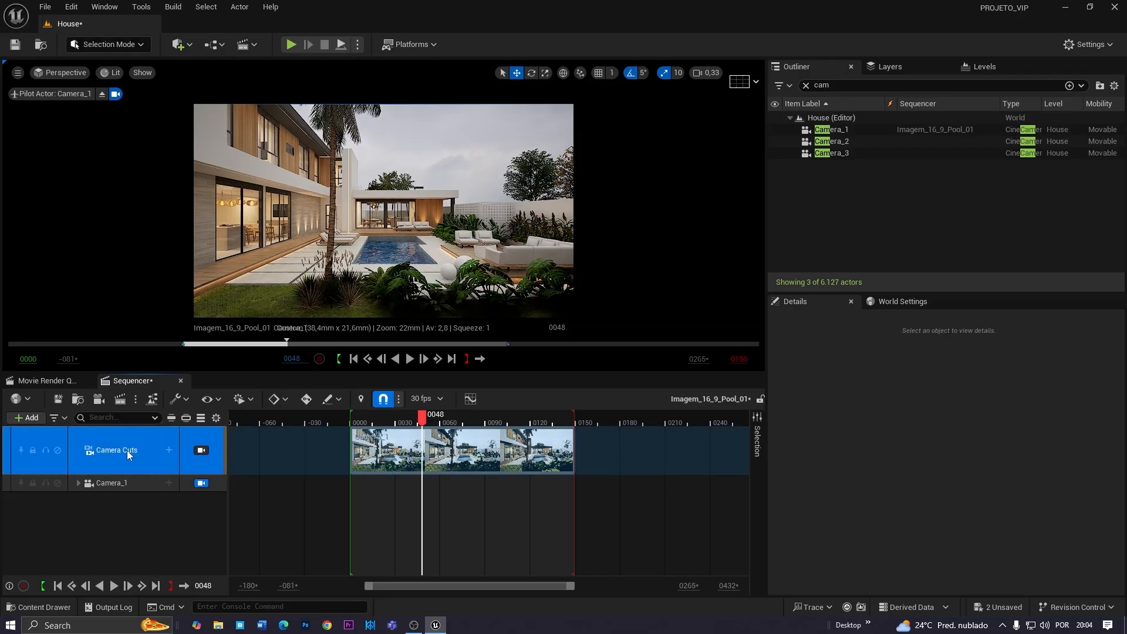
pyautogui.press('Delete')
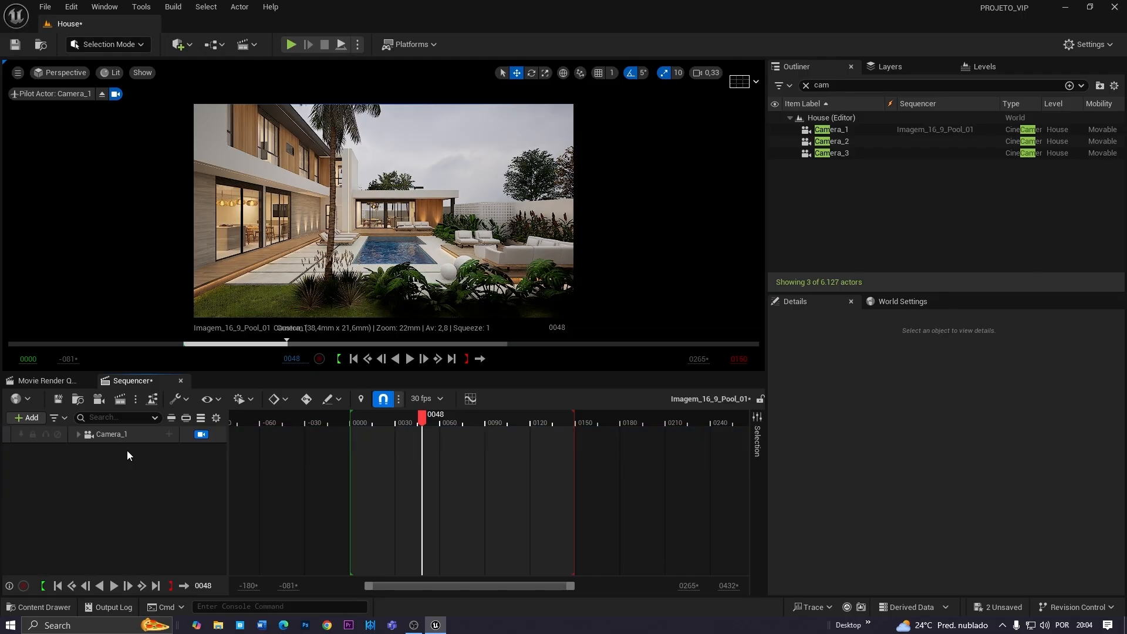
pyautogui.click(22, 421)
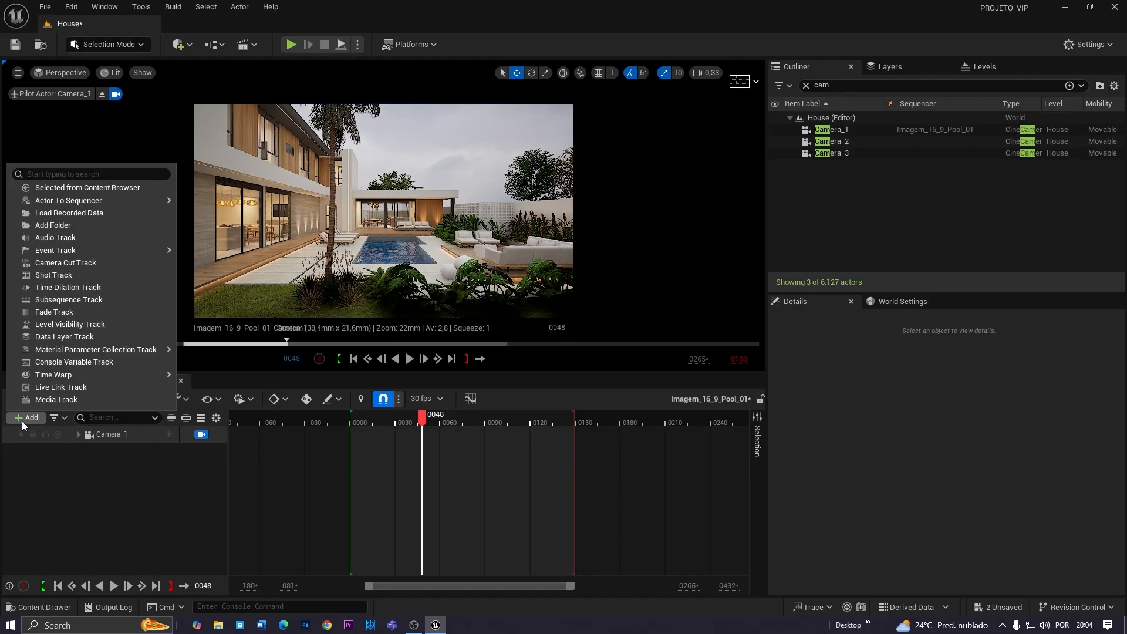
pyautogui.click(69, 263)
pyautogui.click(102, 436)
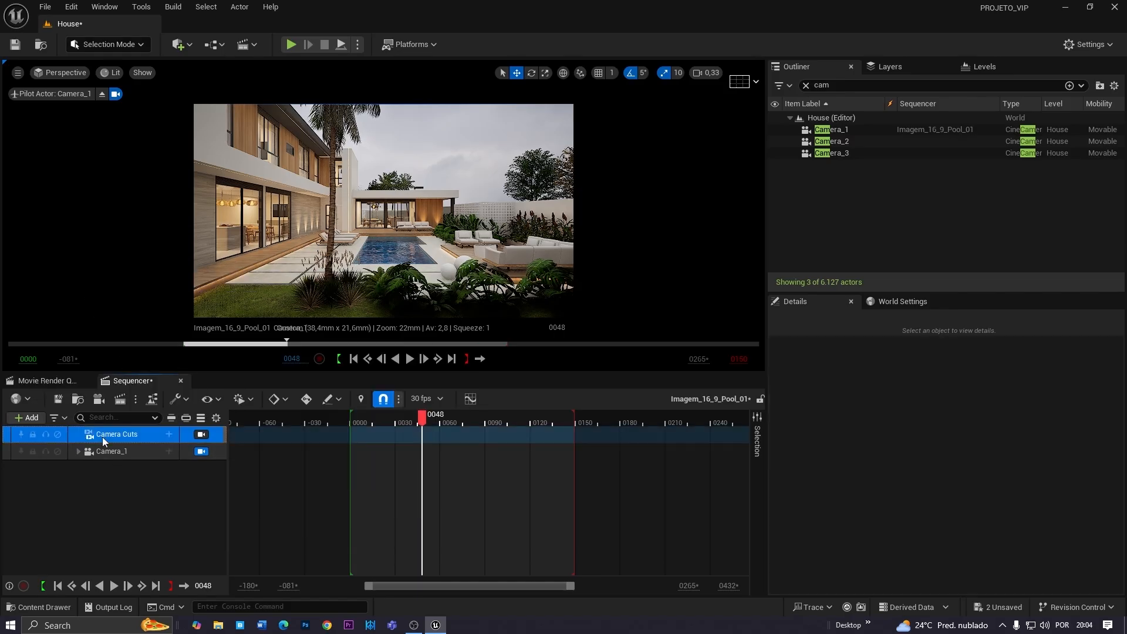
# Move the playhead to frame 0 and bind the existing Camera_1 to the Camera Cuts track
pyautogui.click(169, 435)
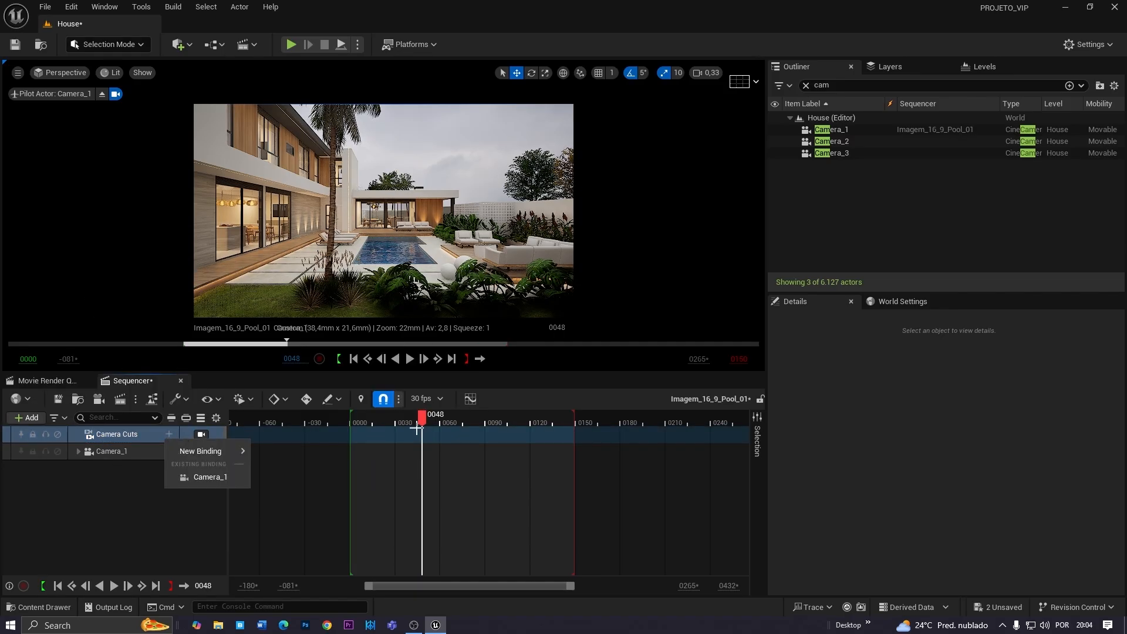
pyautogui.moveTo(423, 420); pyautogui.dragTo(364, 421)
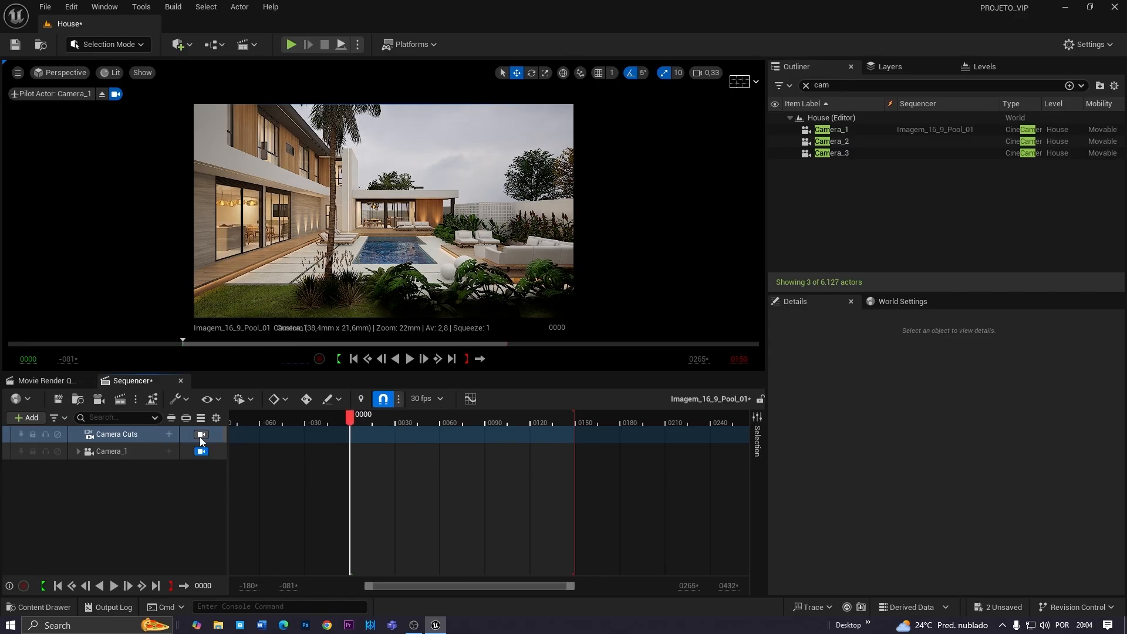
pyautogui.click(170, 434)
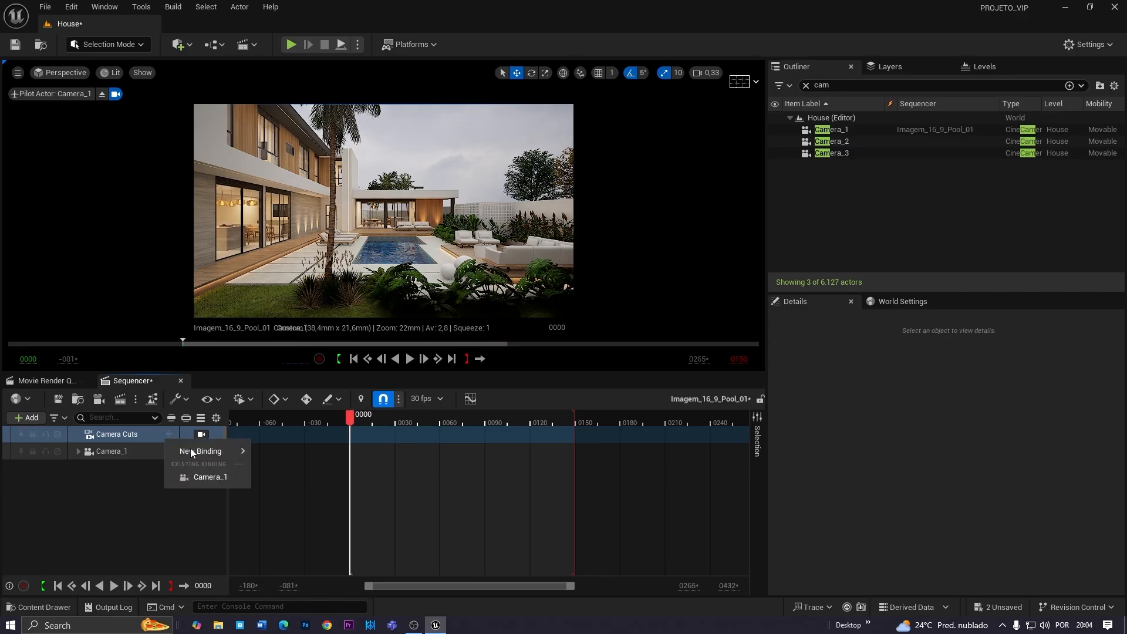
pyautogui.click(201, 478)
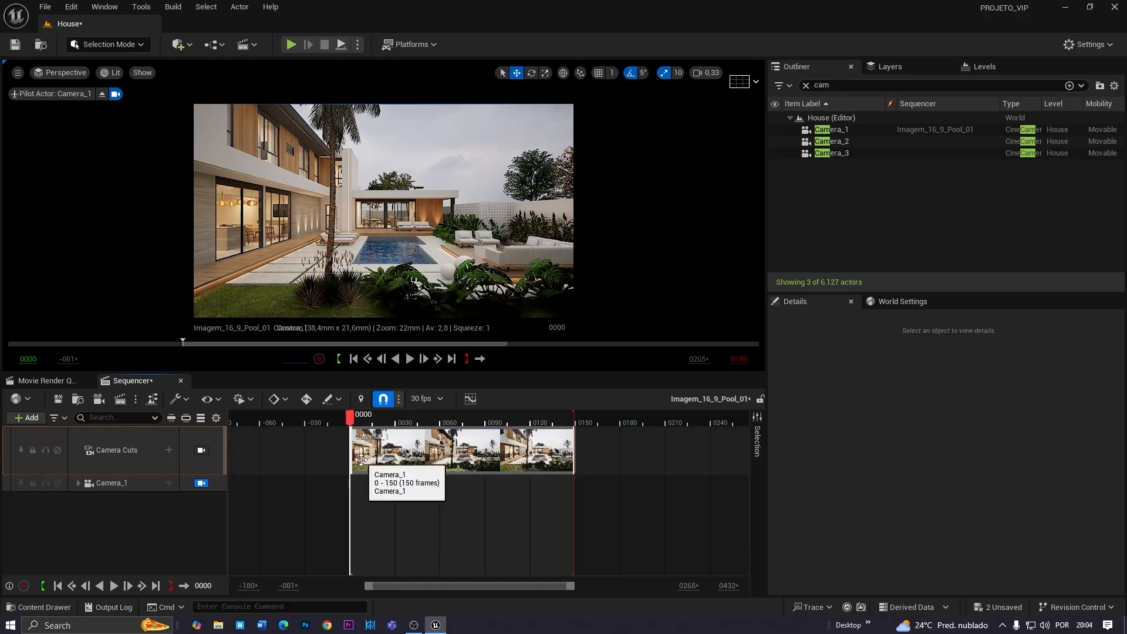
# Extend both ends of the Camera_1 clip on the Camera Cuts track so it spans frames -23 to 172
pyautogui.click(125, 452)
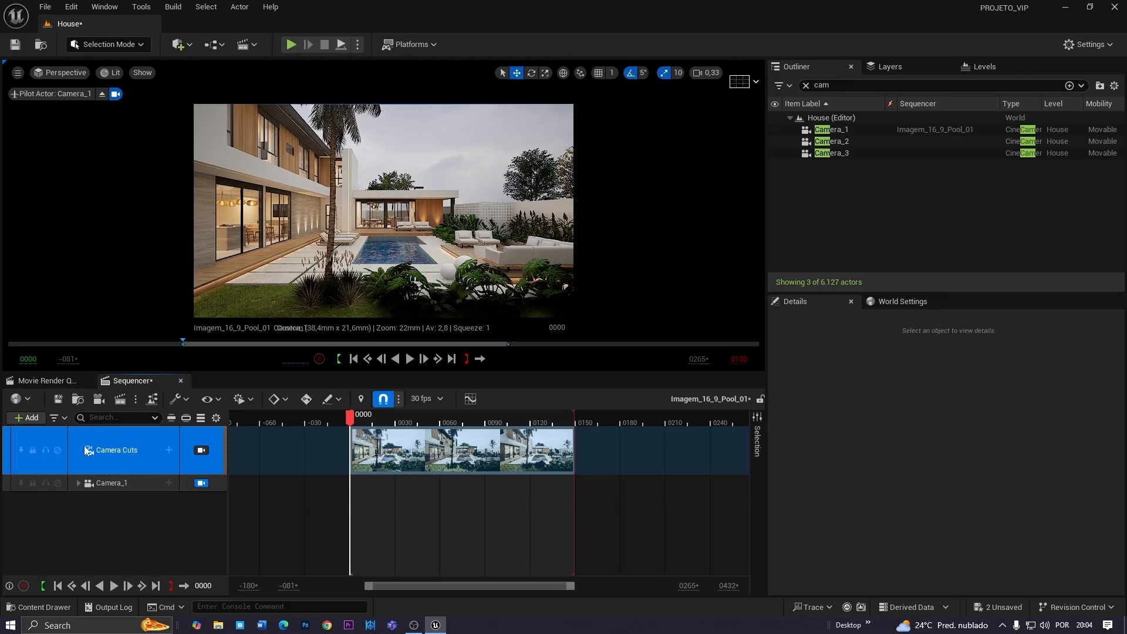
pyautogui.click(380, 451)
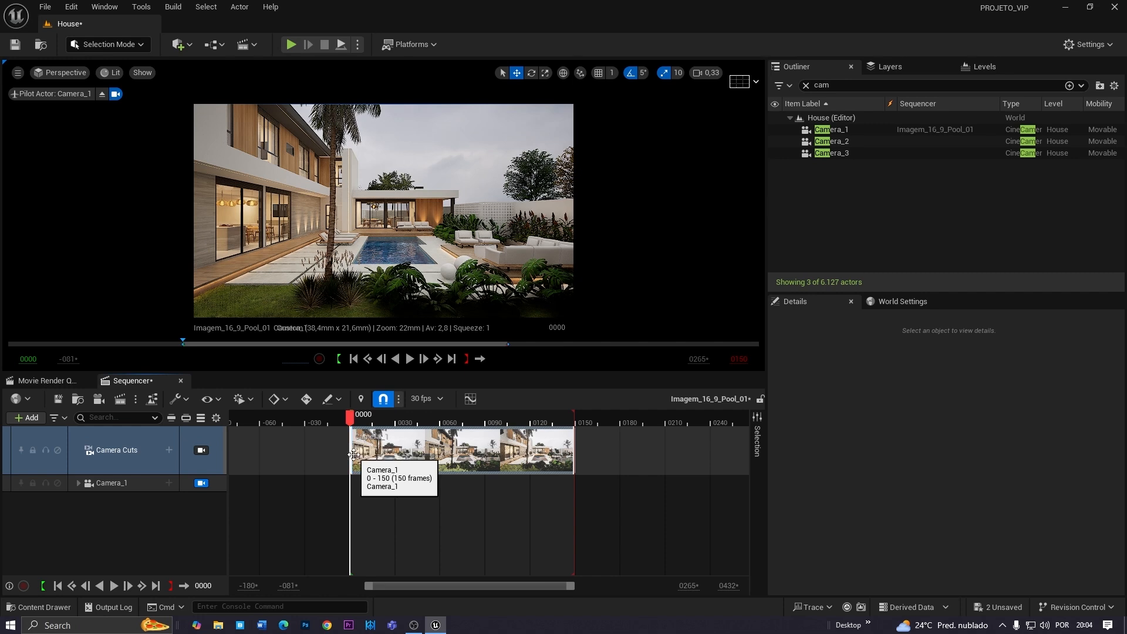
pyautogui.moveTo(349, 449); pyautogui.dragTo(317, 449)
pyautogui.moveTo(574, 452); pyautogui.dragTo(607, 455)
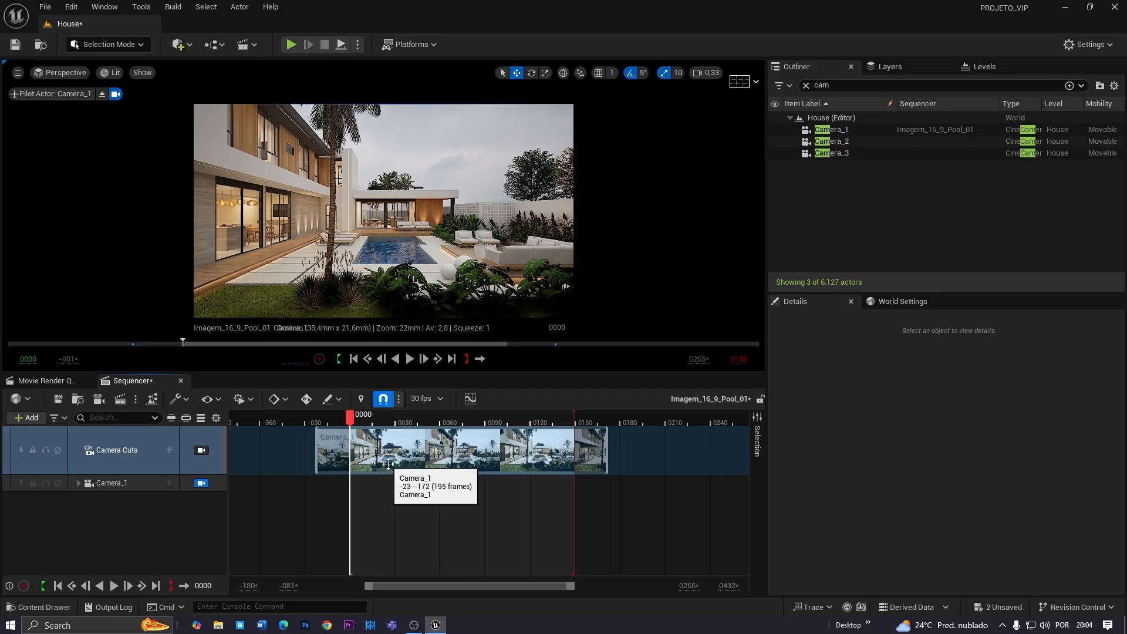
pyautogui.click(115, 520)
pyautogui.doubleClick(76, 488)
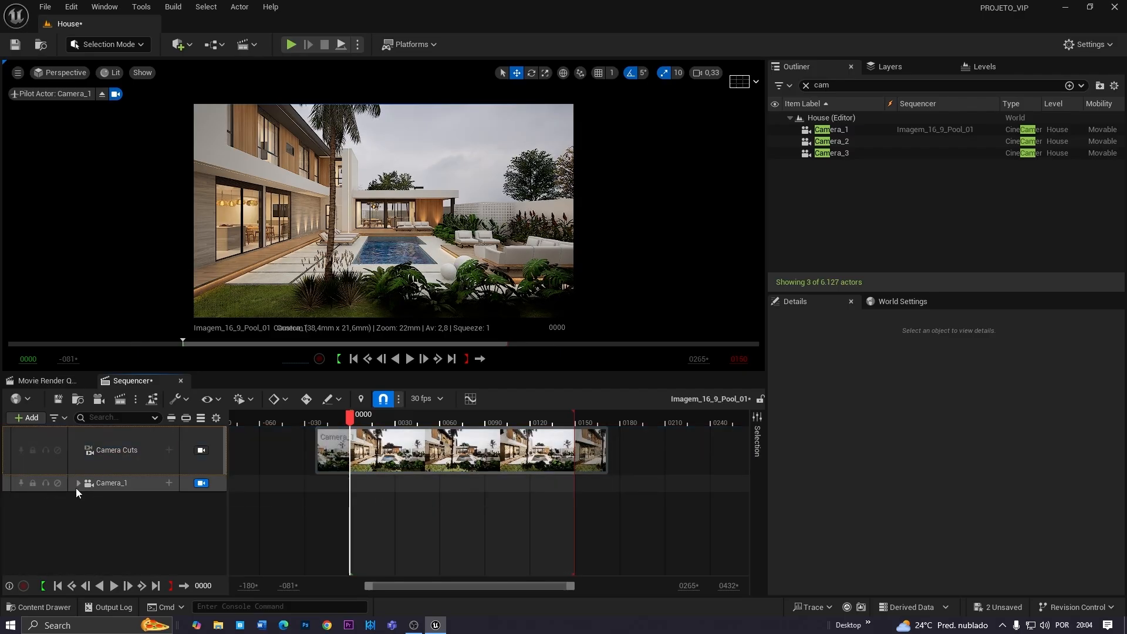
# Stop piloting Camera_1 in the viewport, and switch the view back to looking through Camera_1
pyautogui.click(55, 95)
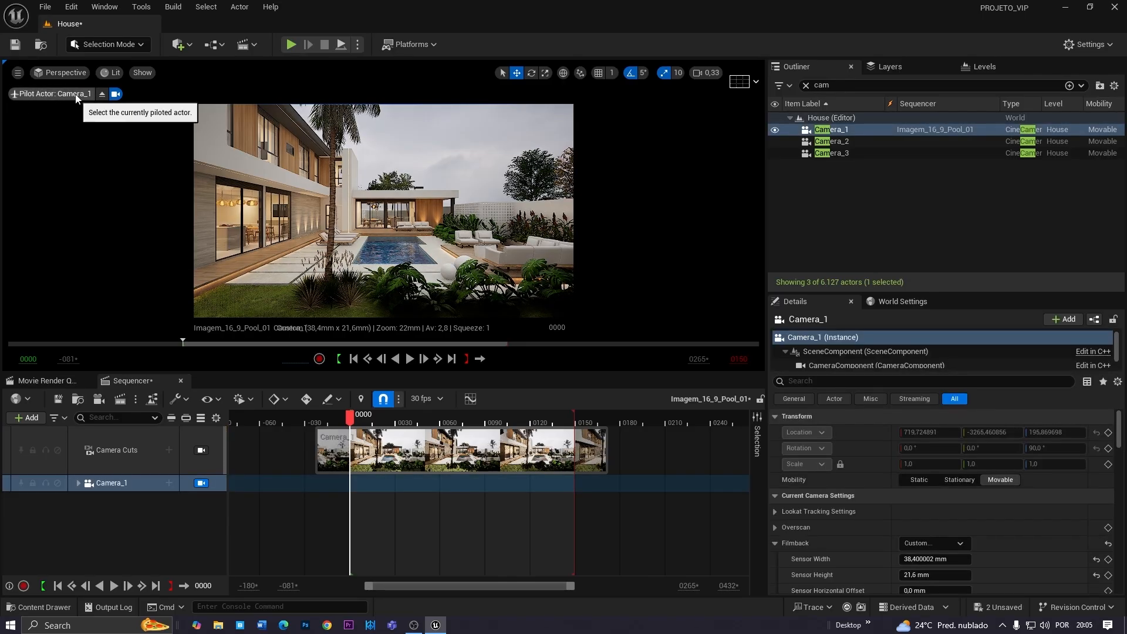
pyautogui.click(70, 76)
pyautogui.click(69, 76)
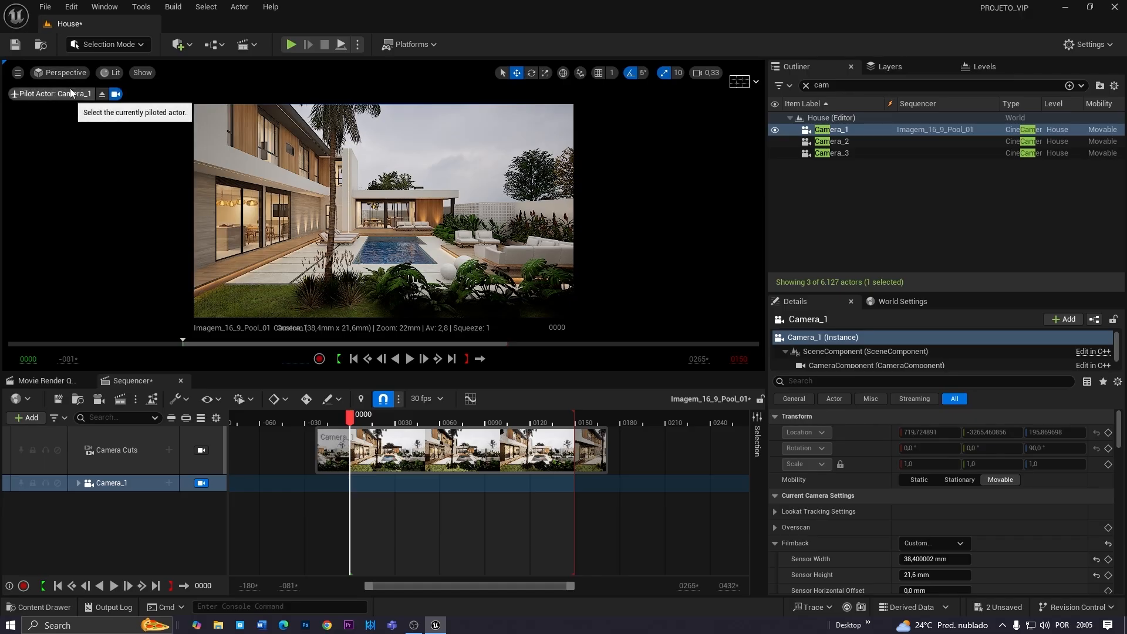
pyautogui.click(102, 93)
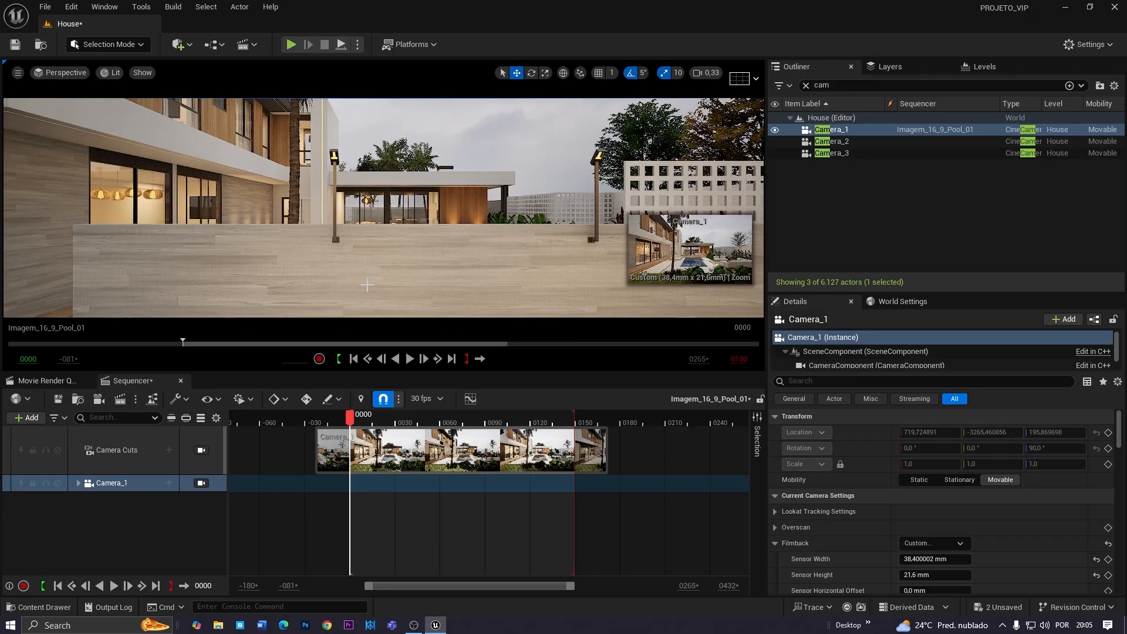
pyautogui.click(143, 538)
pyautogui.click(114, 483)
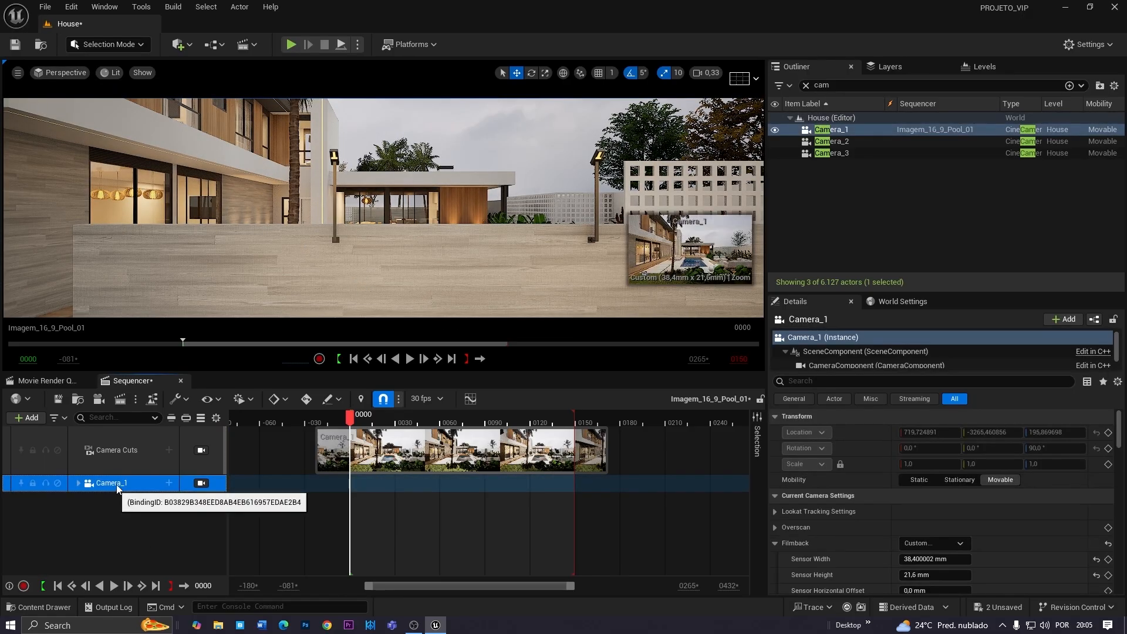
pyautogui.click(65, 72)
pyautogui.click(88, 216)
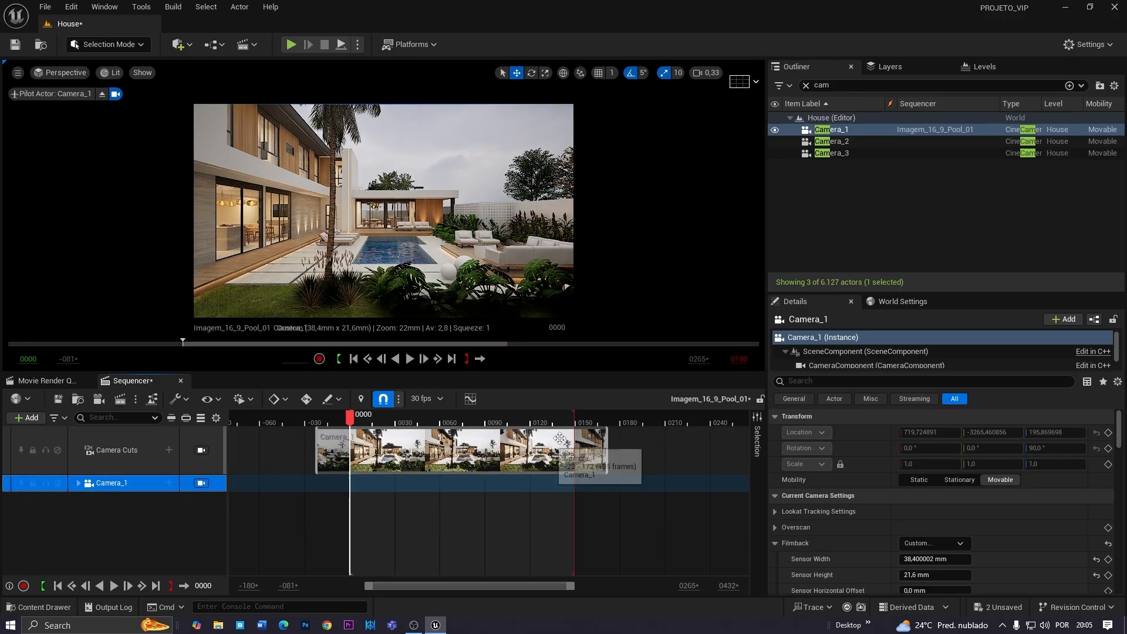
# Expand the Camera_1 track to show its camera component properties and transform
pyautogui.click(79, 483)
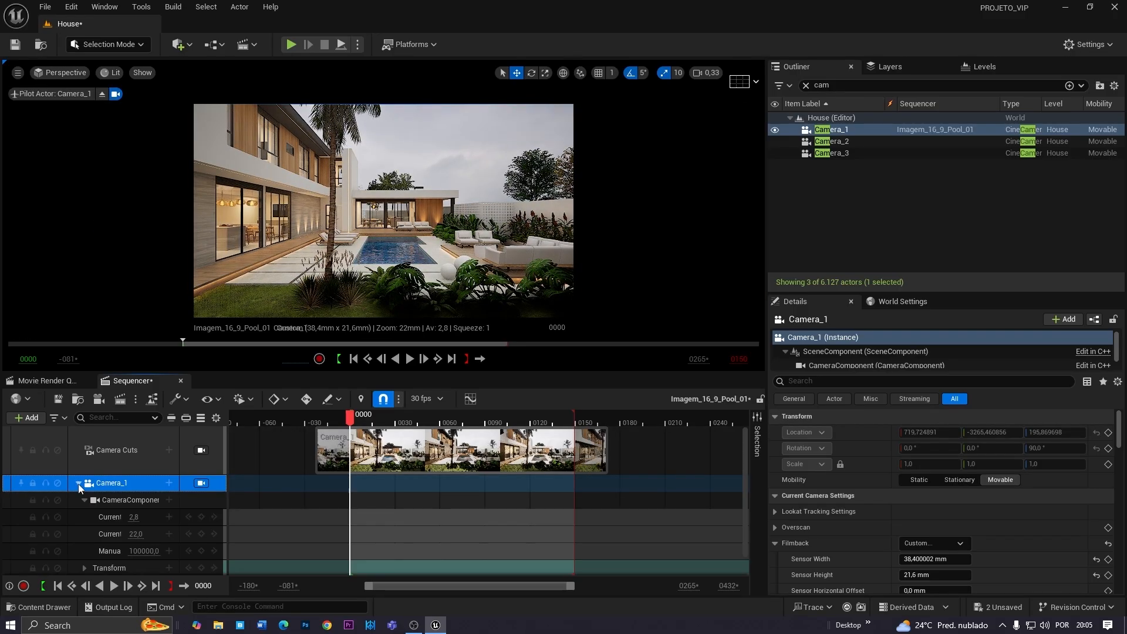
pyautogui.click(396, 284)
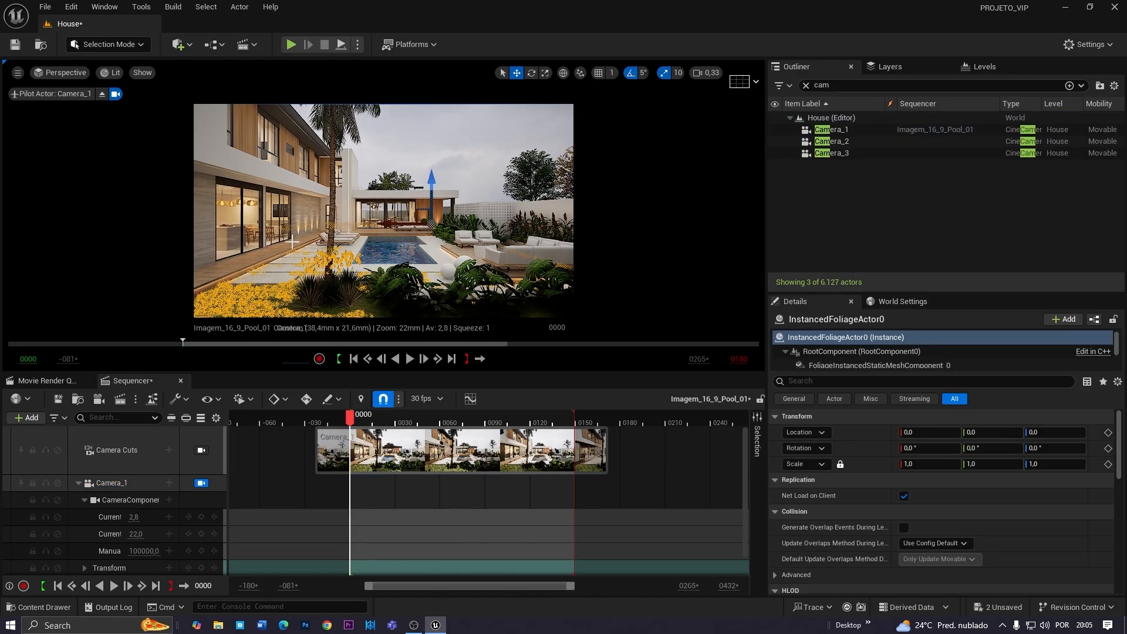
pyautogui.click(404, 287)
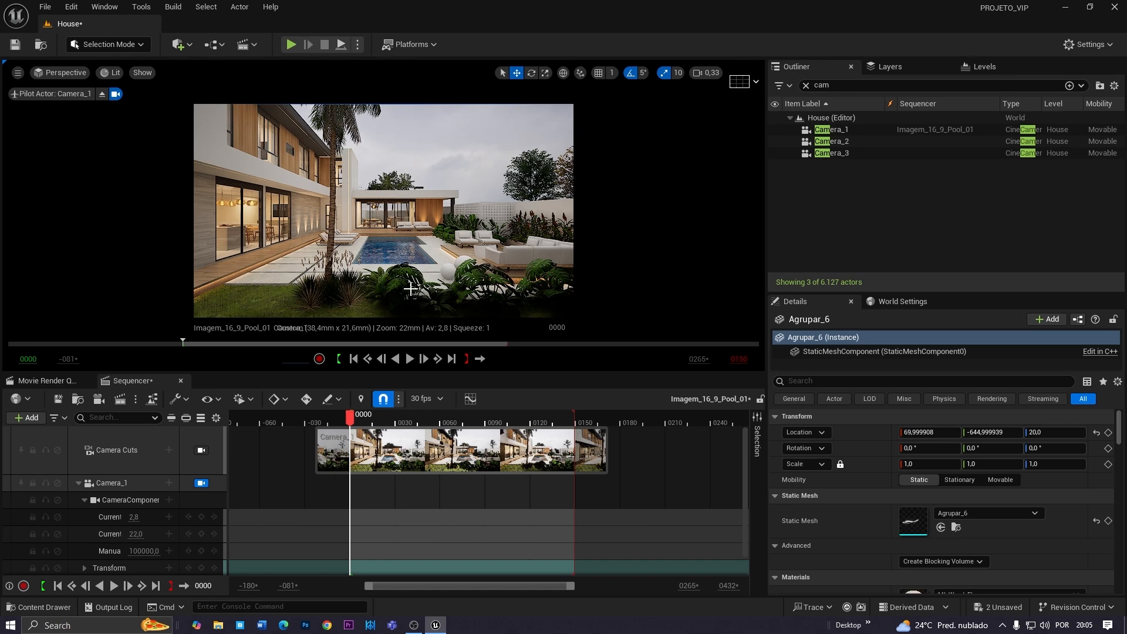
# Turn off Lock Actor Movement for Camera_1
pyautogui.click(832, 130)
pyautogui.rightClick(827, 133)
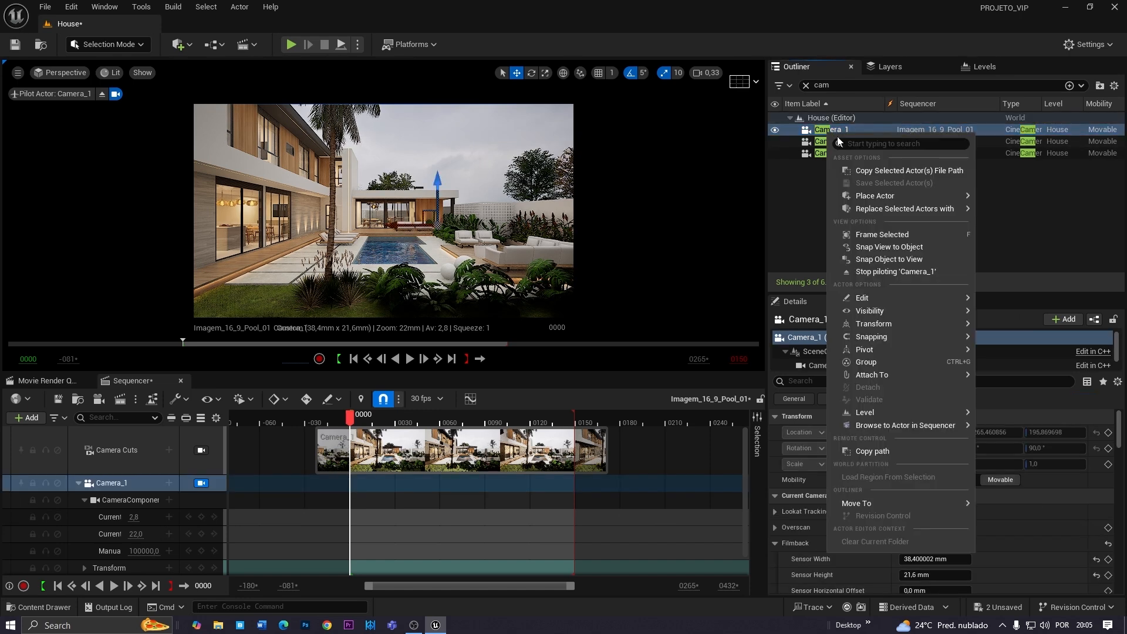
pyautogui.moveTo(917, 325)
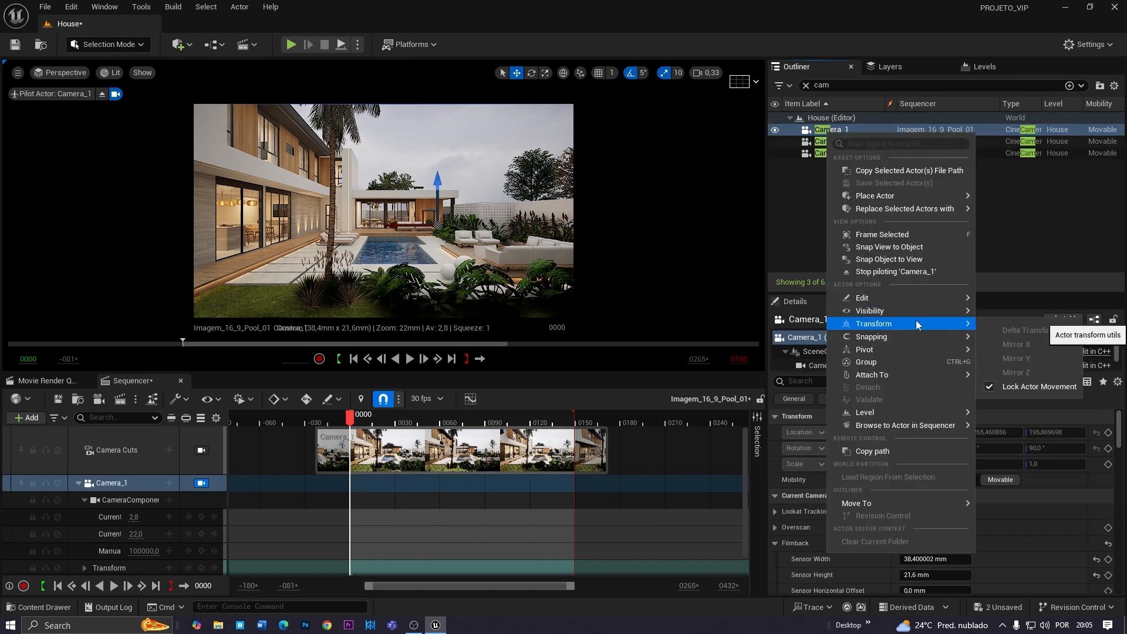
pyautogui.click(999, 387)
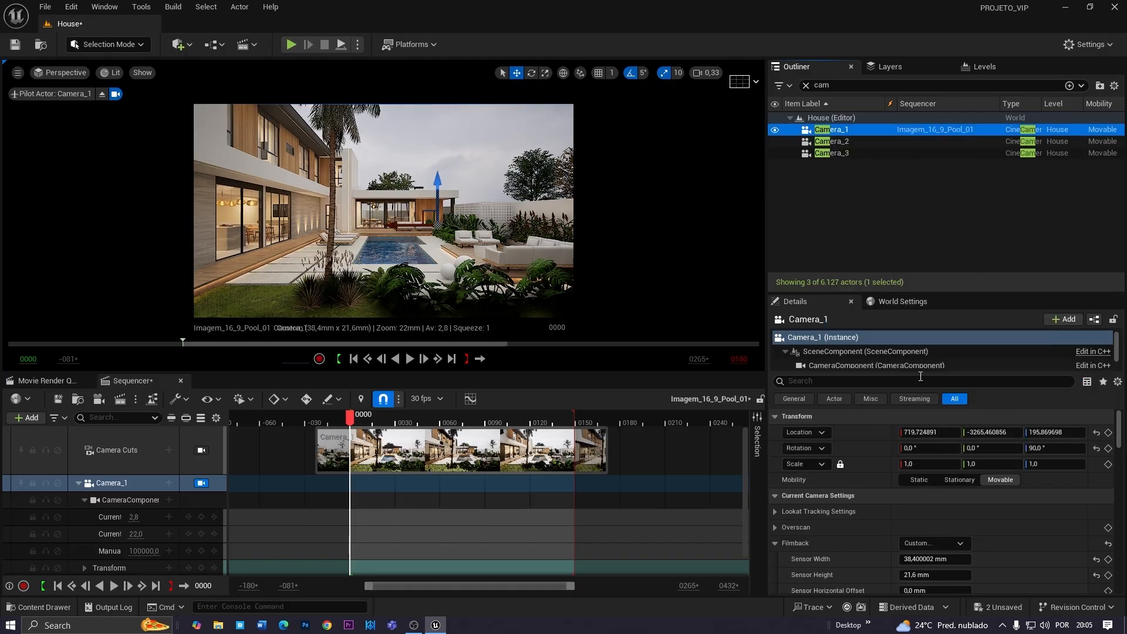
# Fly the piloted Camera_1 forward toward the pool to about X 671, Y -3063, Z 196, lowering the camera speed to 0.165
pyautogui.click(418, 243)
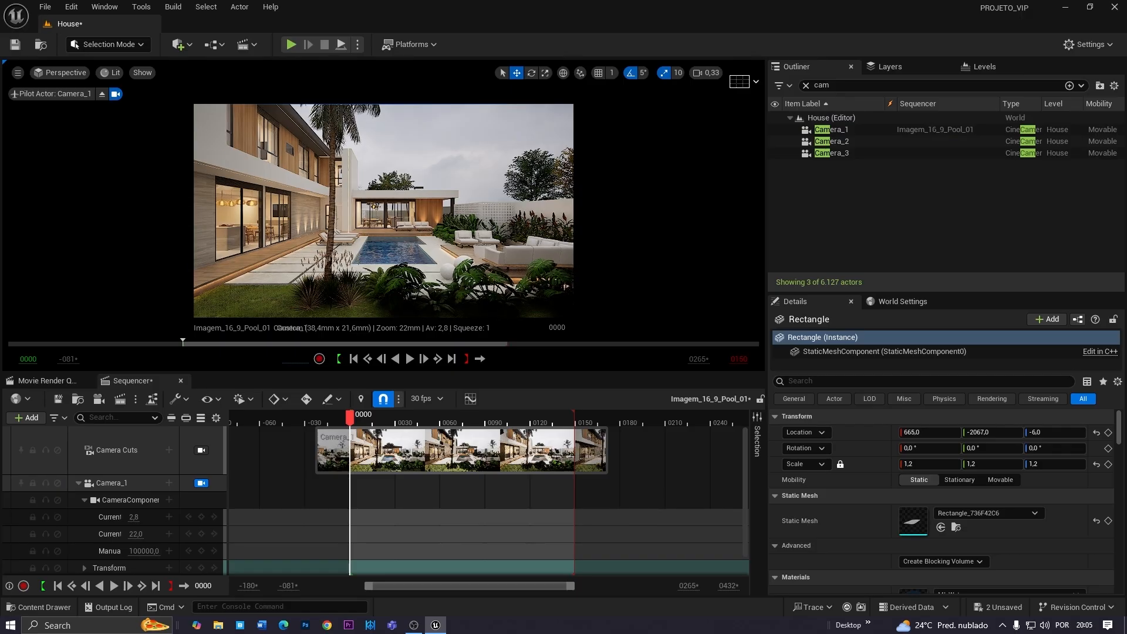
pyautogui.press('w')
pyautogui.scroll(-1, 383, 212)
pyautogui.press('w')
pyautogui.scroll(-2, 383, 211)
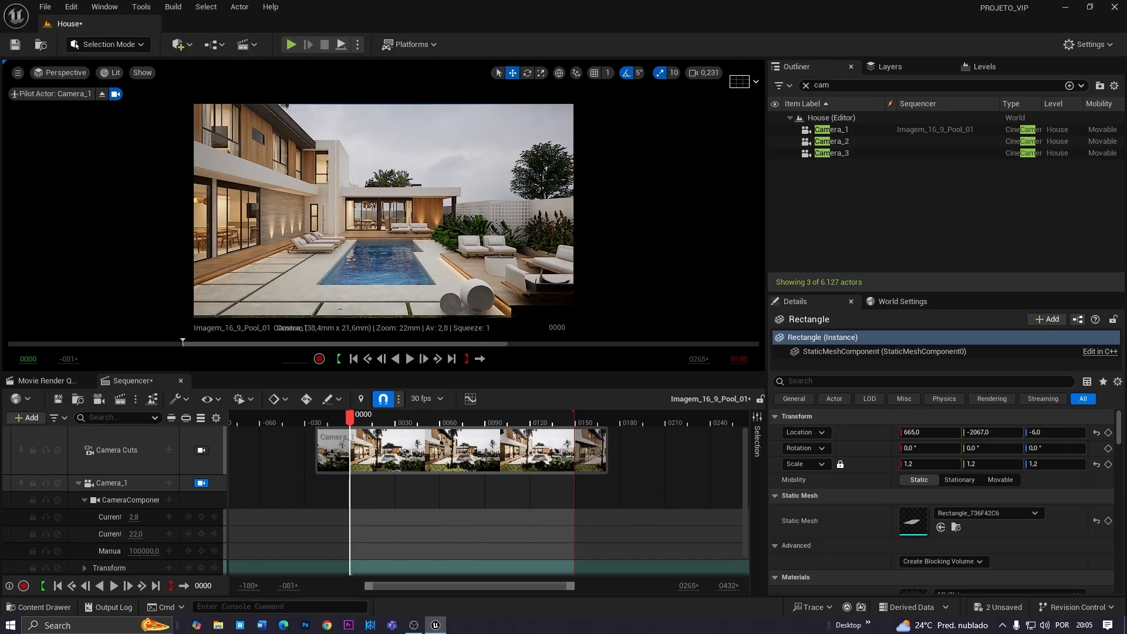
pyautogui.scroll(-1, 383, 211)
pyautogui.press('s')
pyautogui.press('w')
pyautogui.scroll(-1, 383, 212)
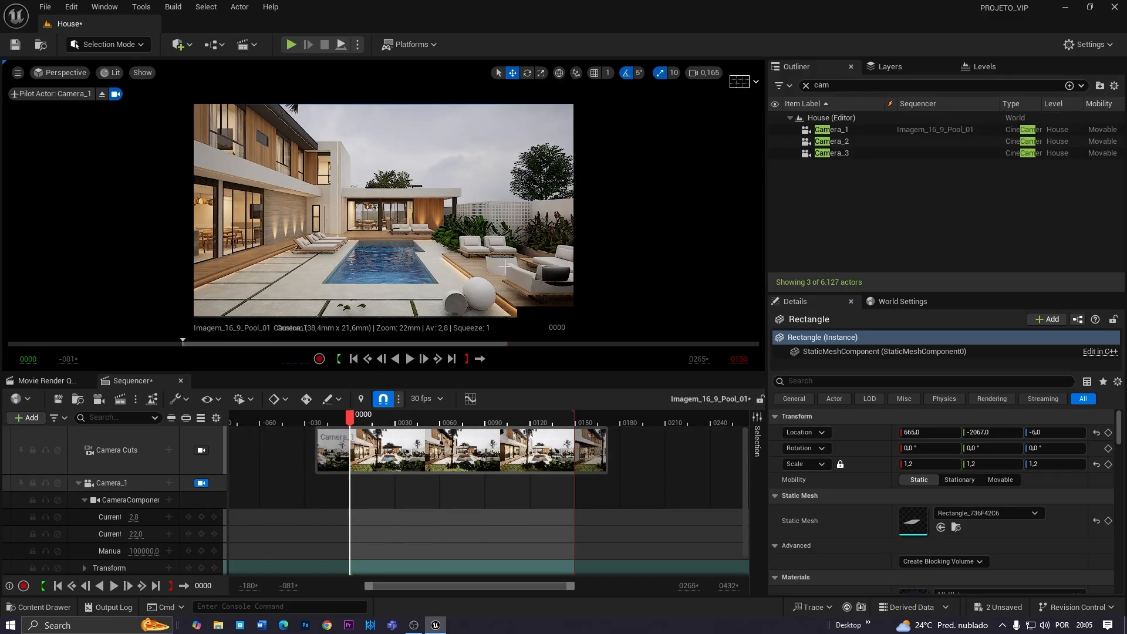
# Reduce Camera_1's Custom Near Clipping Plane to about 353.64
pyautogui.click(833, 130)
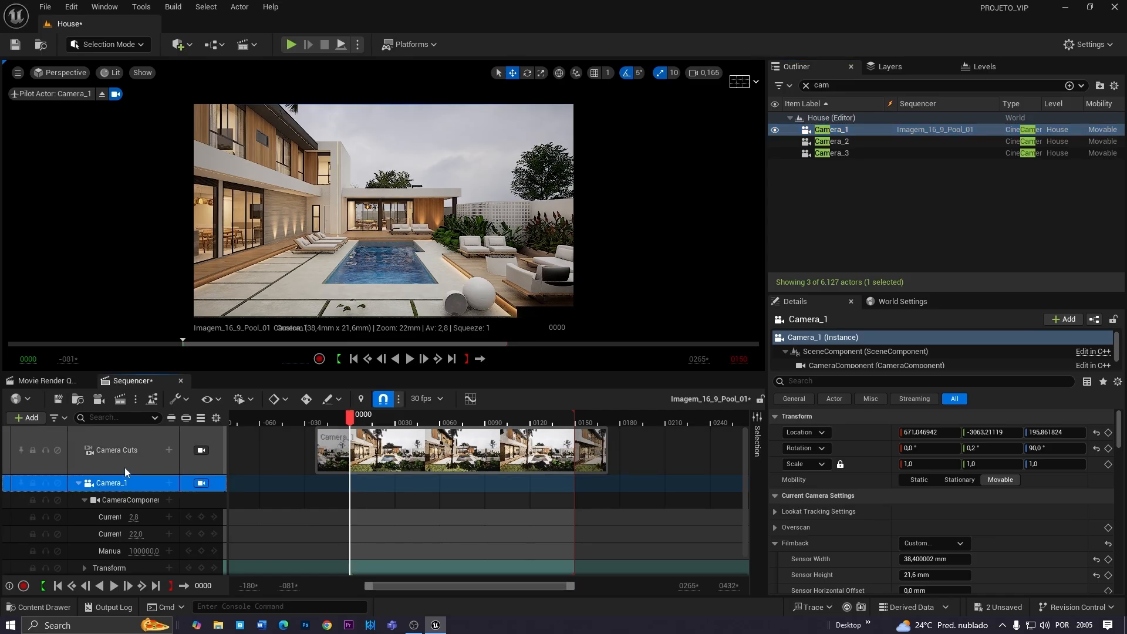
pyautogui.scroll(-5, 889, 506)
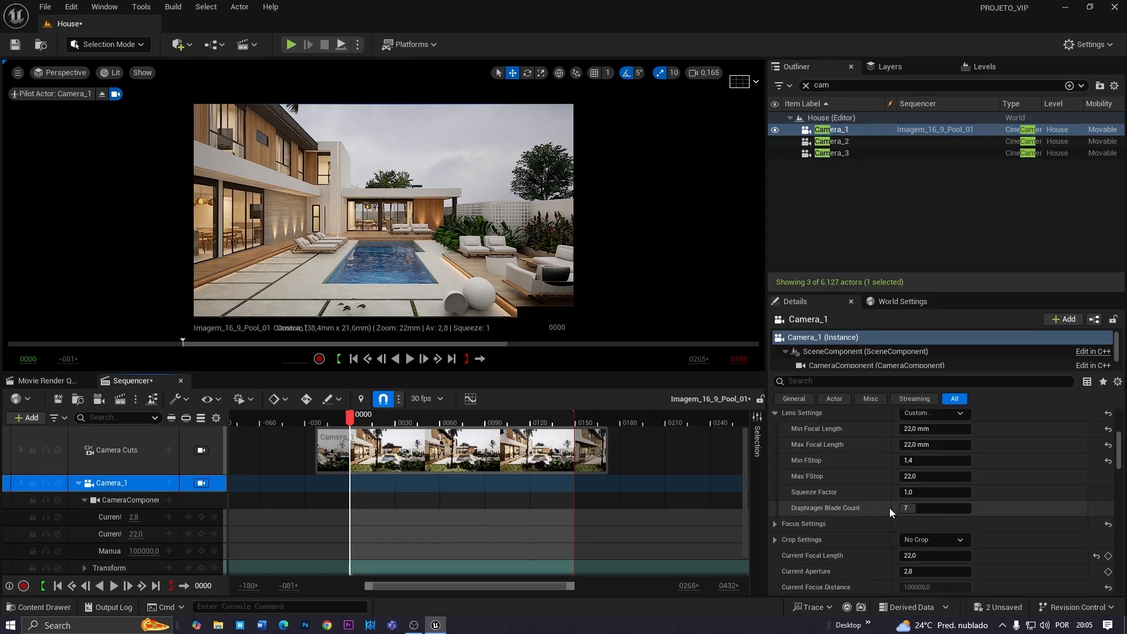
pyautogui.scroll(-3, 848, 441)
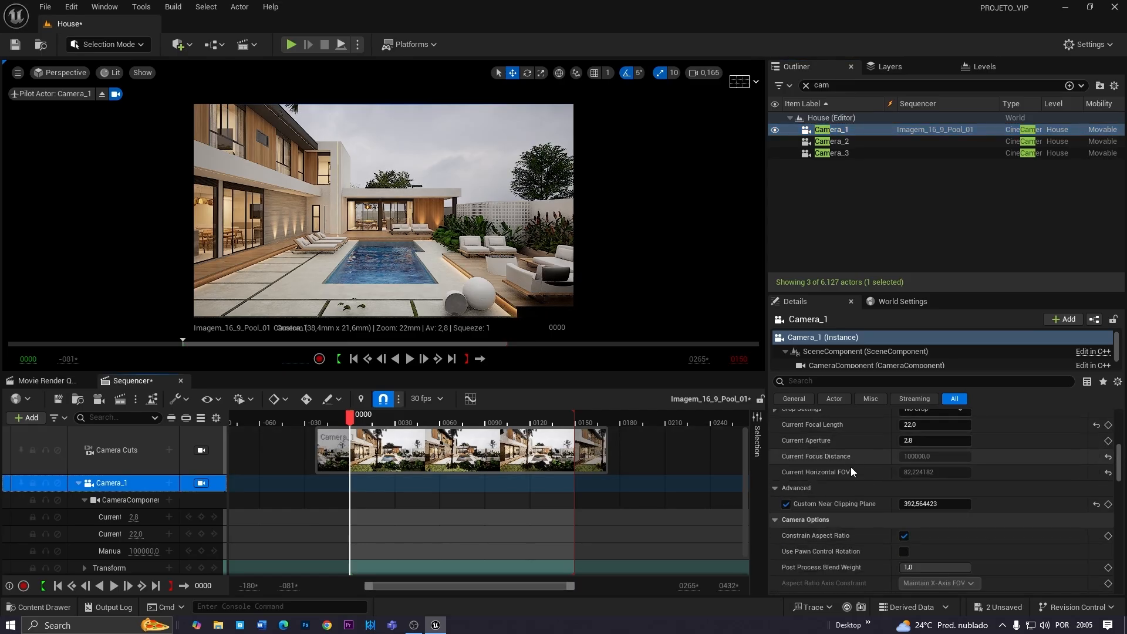
pyautogui.moveTo(941, 467); pyautogui.dragTo(933, 467)
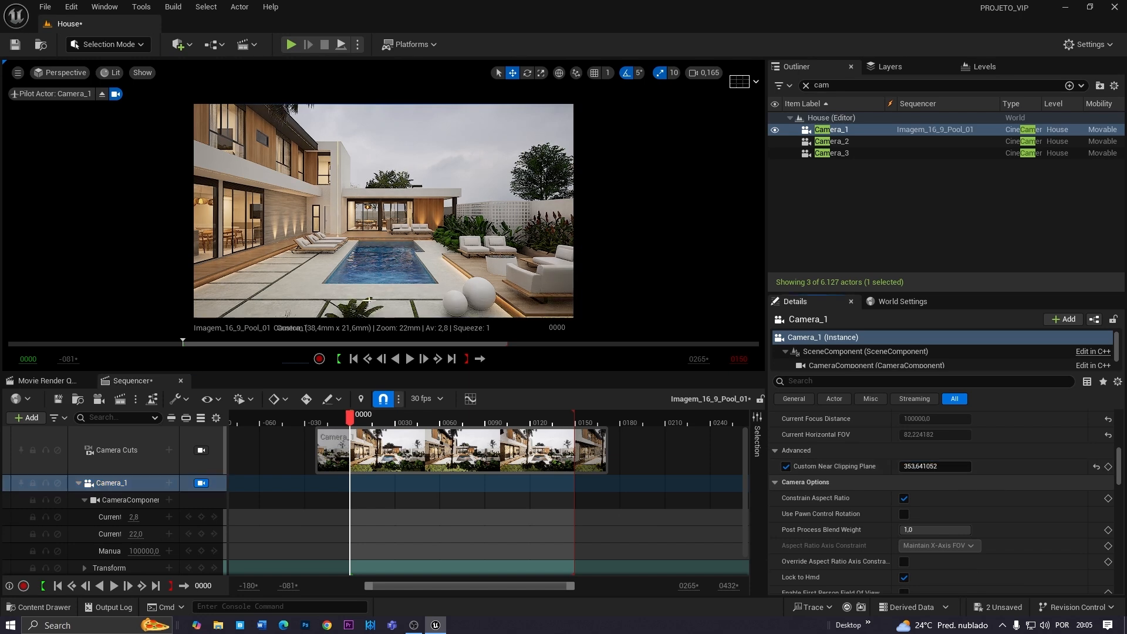
# Fine-tune Camera_1's pool framing in the full-screen viewport, shifting it slightly right and back to about X 663, Y -3097, then restore the layout
pyautogui.click(396, 274)
pyautogui.press('F11')
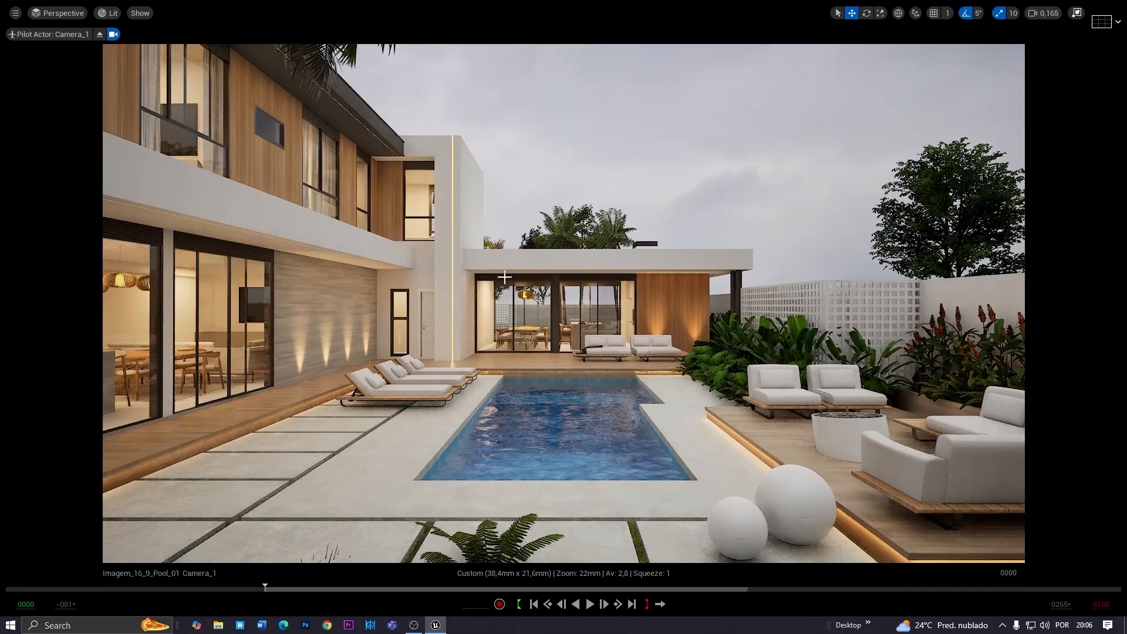
pyautogui.press('d')
pyautogui.moveTo(505, 276); pyautogui.dragTo(505, 277, button='right')
pyautogui.press('s')
pyautogui.scroll(-1, 505, 277)
pyautogui.press('s')
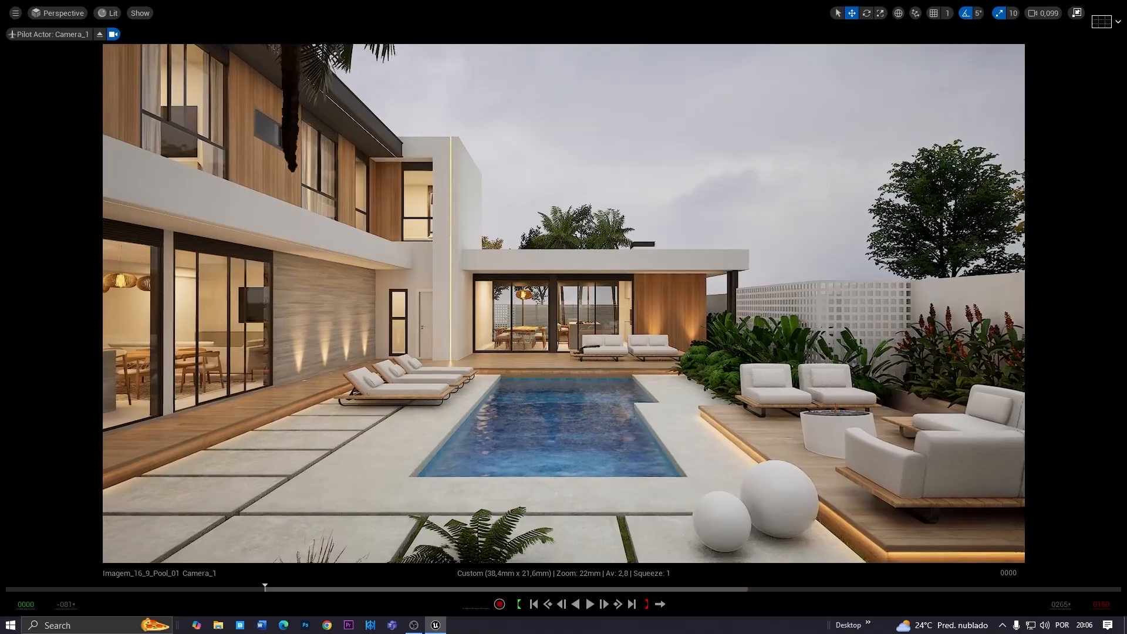
pyautogui.scroll(-1, 520, 281)
pyautogui.press('s')
pyautogui.moveTo(519, 280); pyautogui.dragTo(519, 281, button='right')
pyautogui.press('w')
pyautogui.scroll(-1, 519, 281)
pyautogui.press('F11')
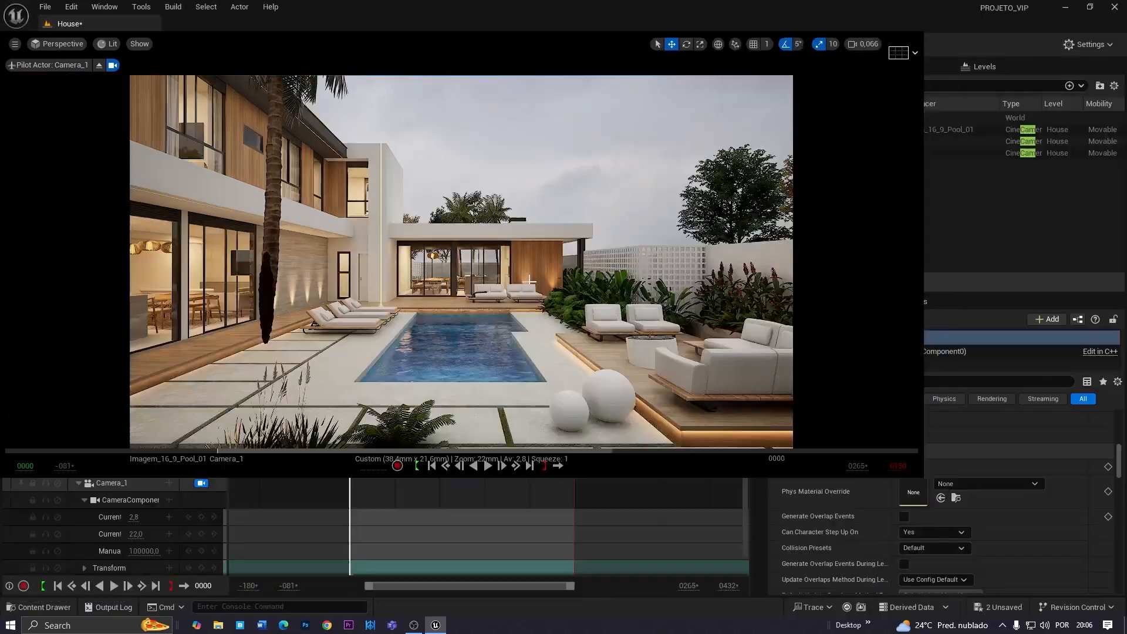
# Reduce Camera_1's Custom Near Clipping Plane to about 320.98 so the foreground palm and plants are included
pyautogui.click(111, 482)
pyautogui.click(786, 466)
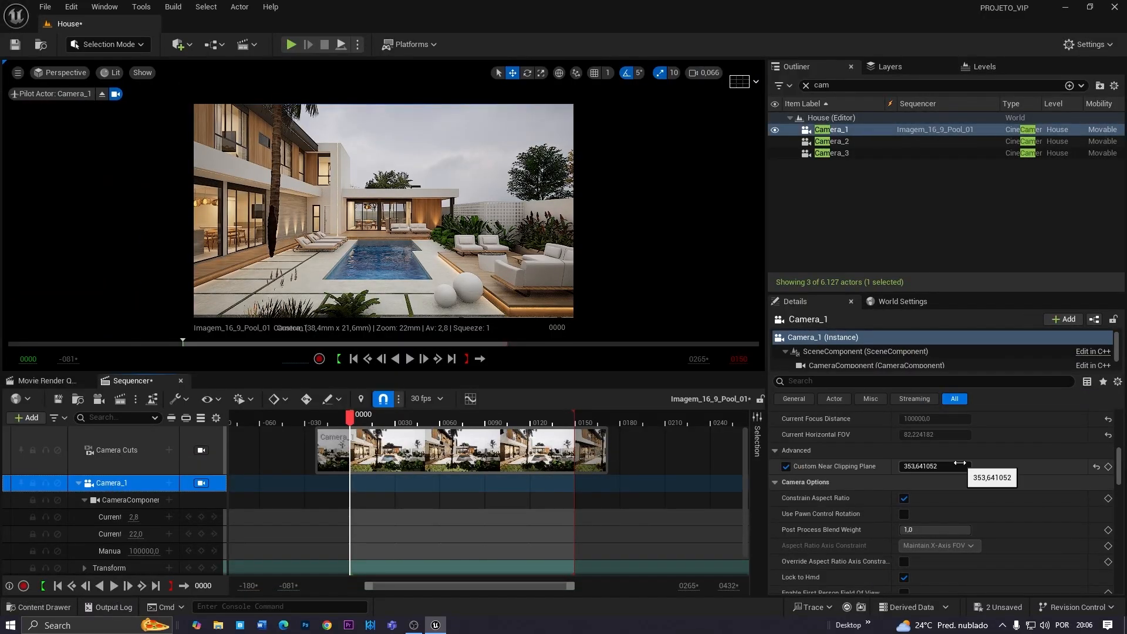
pyautogui.click(935, 467)
pyautogui.moveTo(935, 466); pyautogui.dragTo(927, 466)
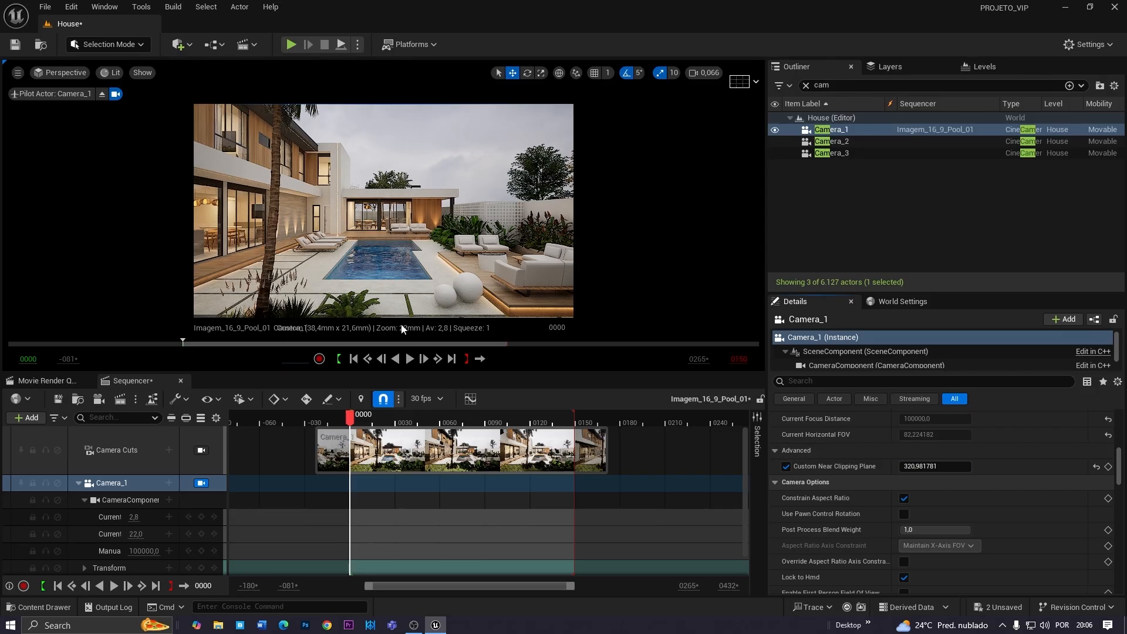
# Set Camera_1's Y rotation to 0° and place the playhead at frame 0
pyautogui.click(354, 421)
pyautogui.moveTo(354, 421); pyautogui.dragTo(352, 421)
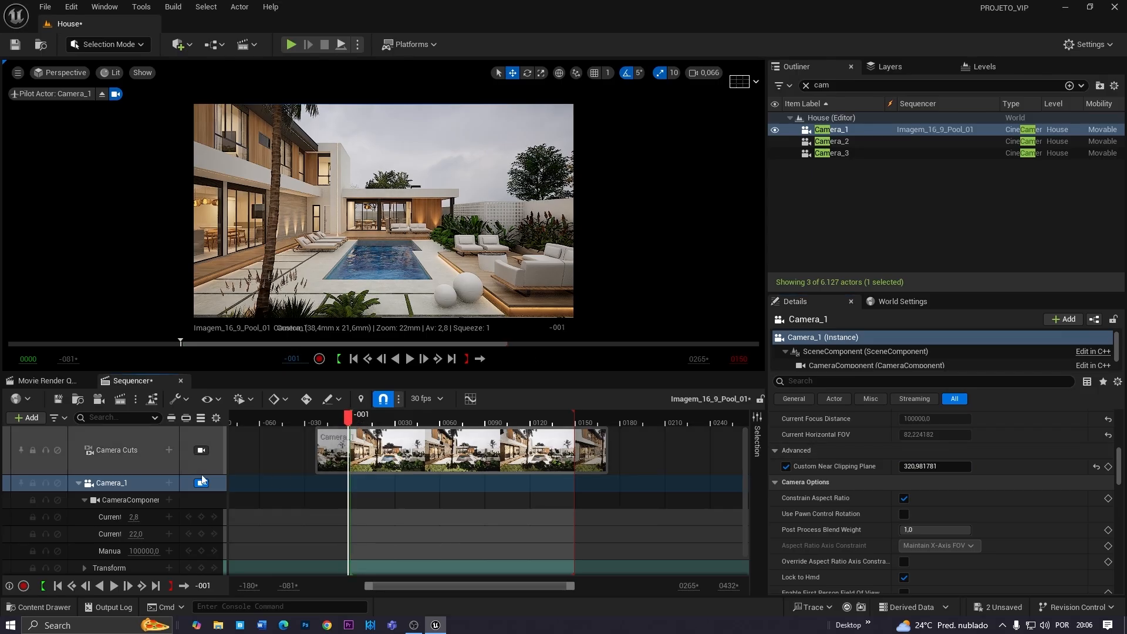
pyautogui.scroll(2, 858, 460)
pyautogui.scroll(5, 863, 489)
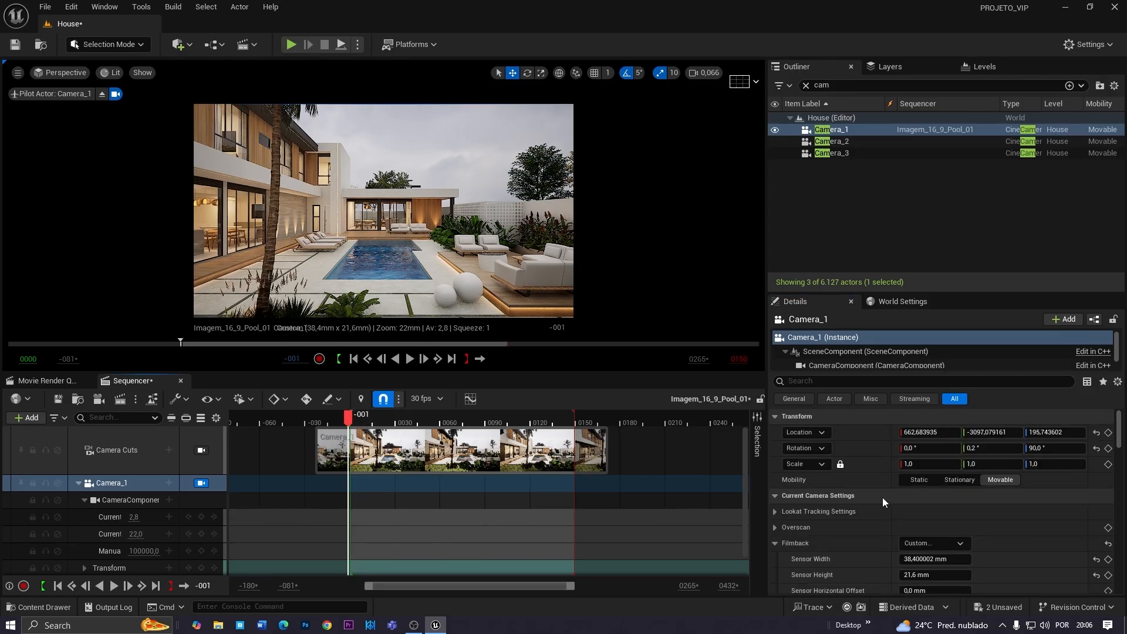
pyautogui.click(991, 448)
pyautogui.write('0')
pyautogui.press('Return')
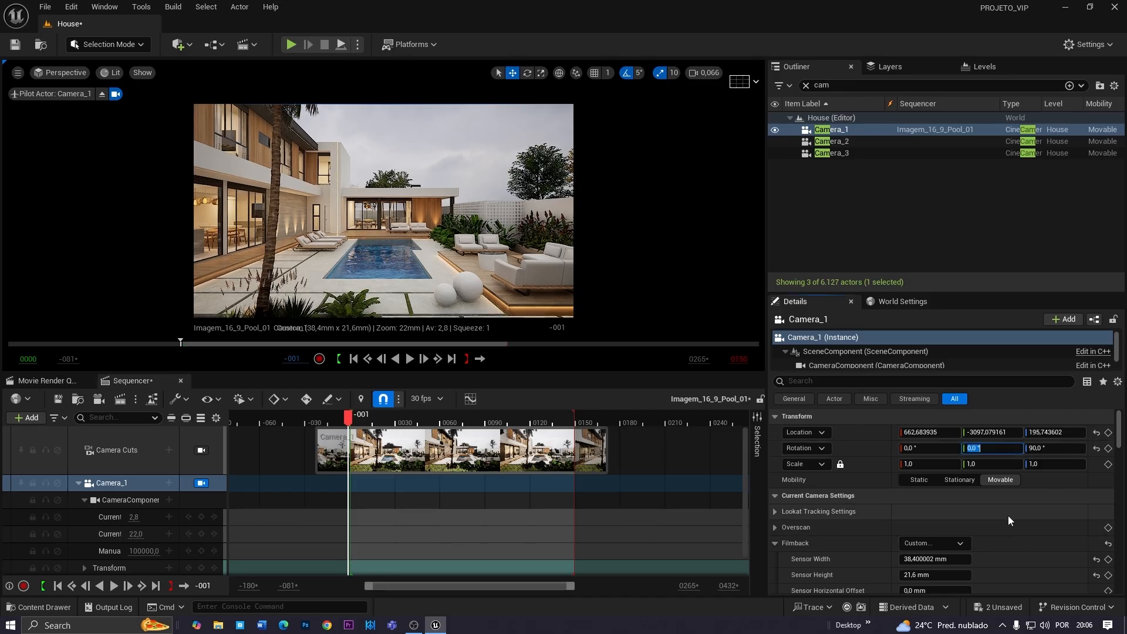
pyautogui.moveTo(349, 417)
pyautogui.mouseDown()
pyautogui.moveTo(395, 415)
pyautogui.moveTo(352, 416)
pyautogui.mouseUp()
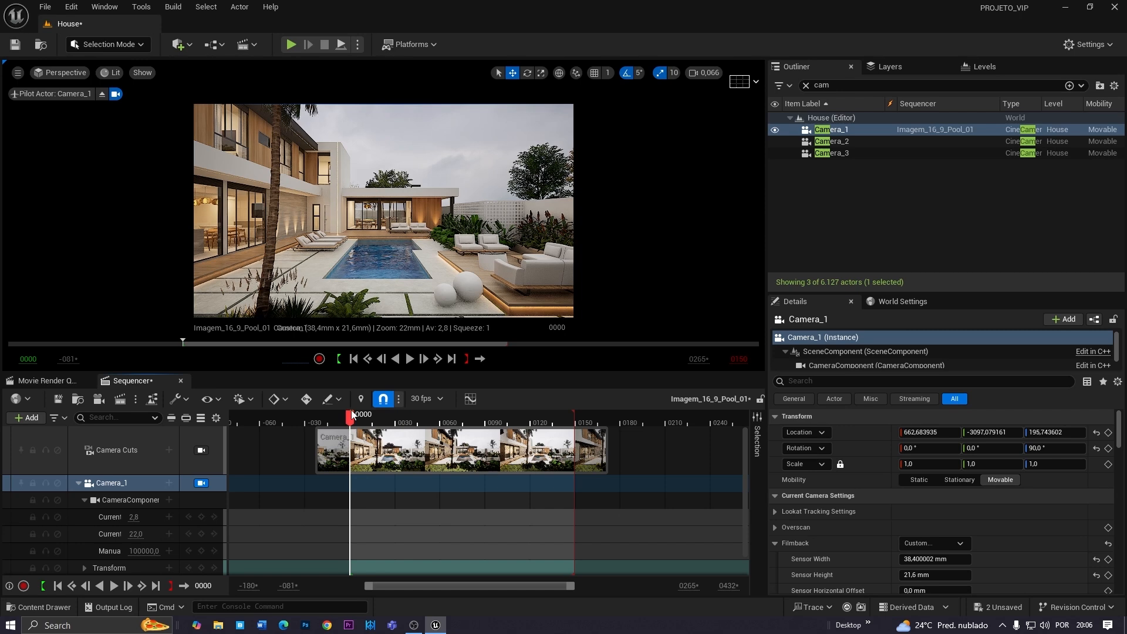
# Examine Camera_1's aperture, focal length, manual focus distance and Transform tracks, including the location, rotation and scale channels
pyautogui.click(78, 482)
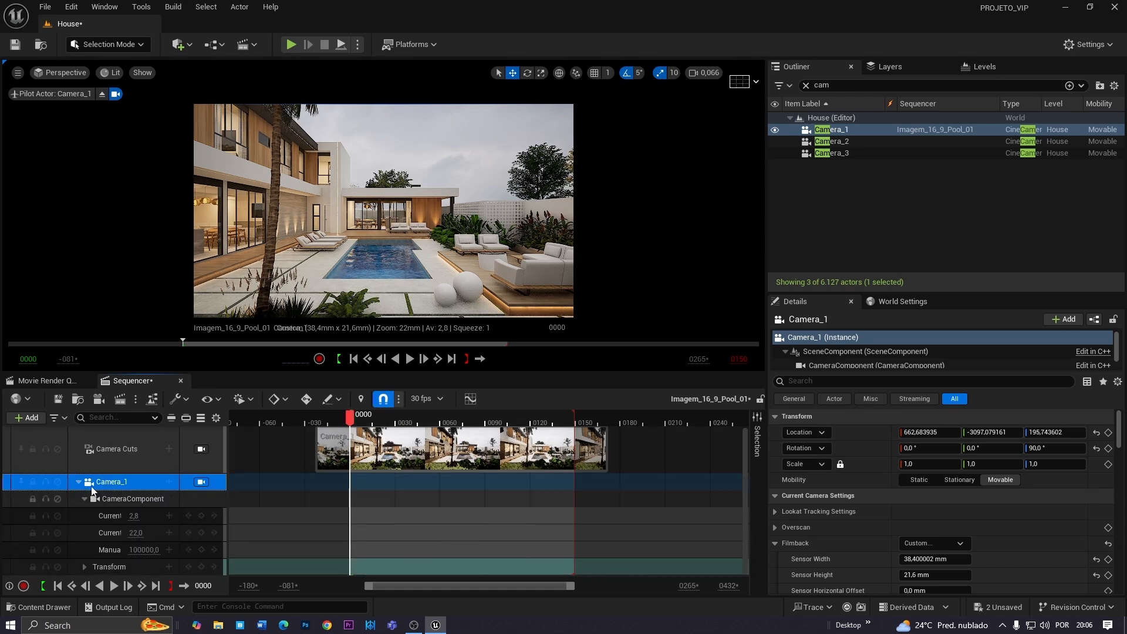
pyautogui.click(107, 520)
pyautogui.click(108, 534)
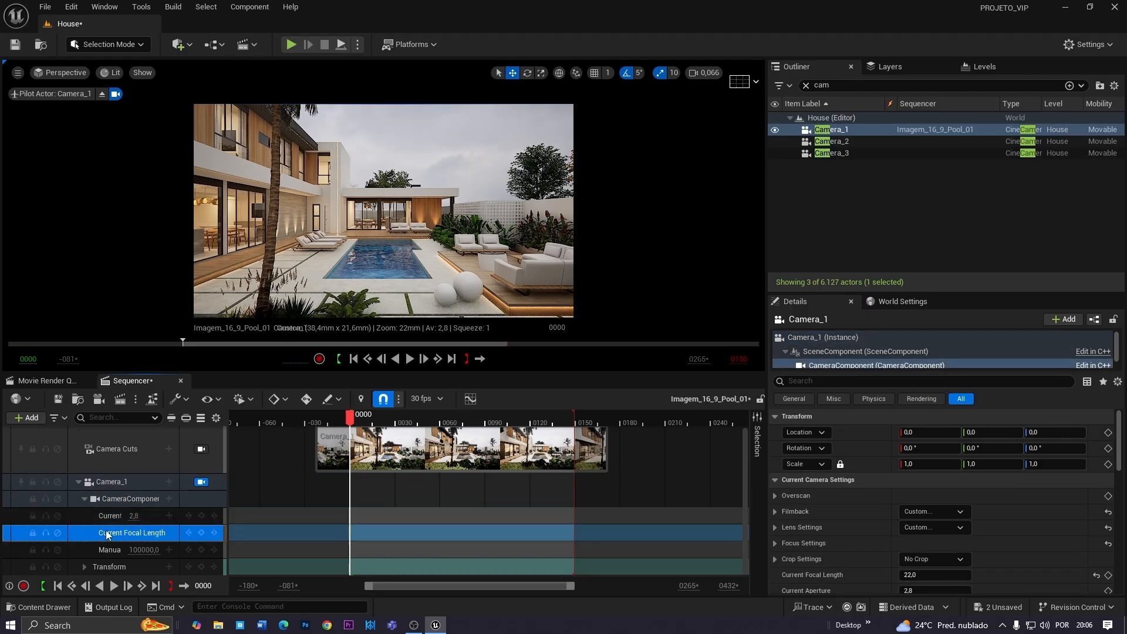
pyautogui.click(110, 551)
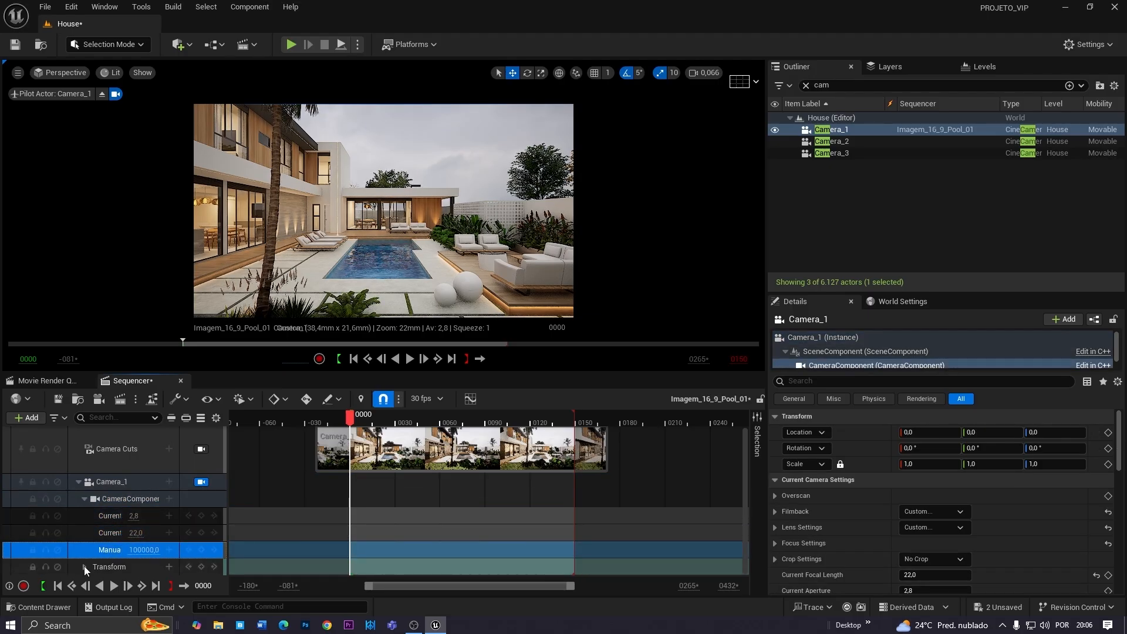
pyautogui.click(84, 566)
pyautogui.scroll(-2, 117, 547)
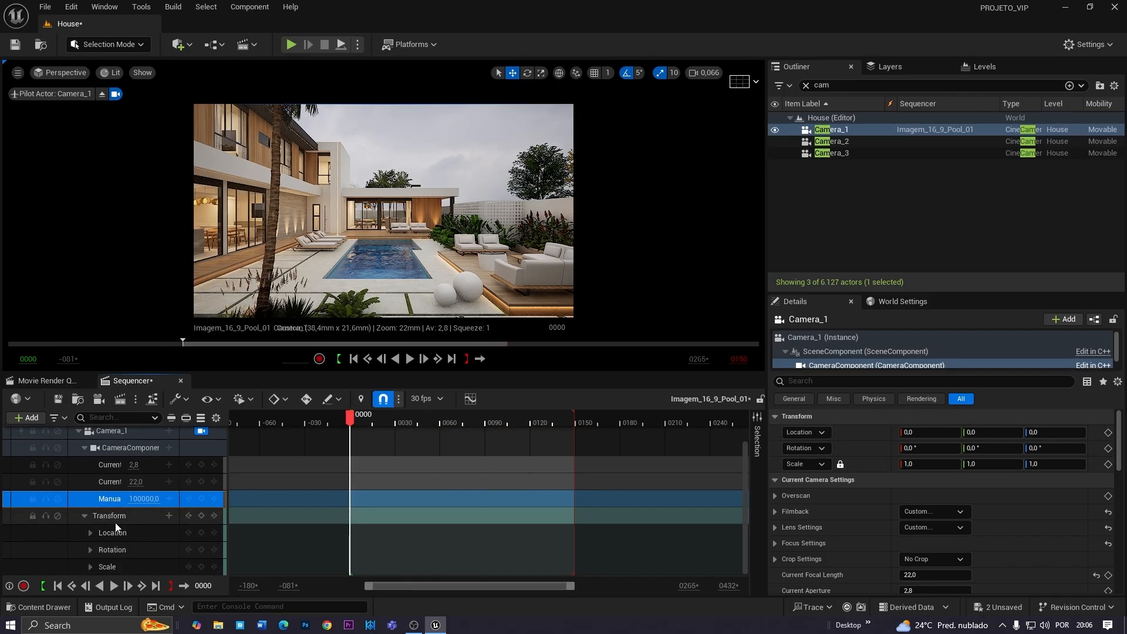
pyautogui.scroll(2, 86, 517)
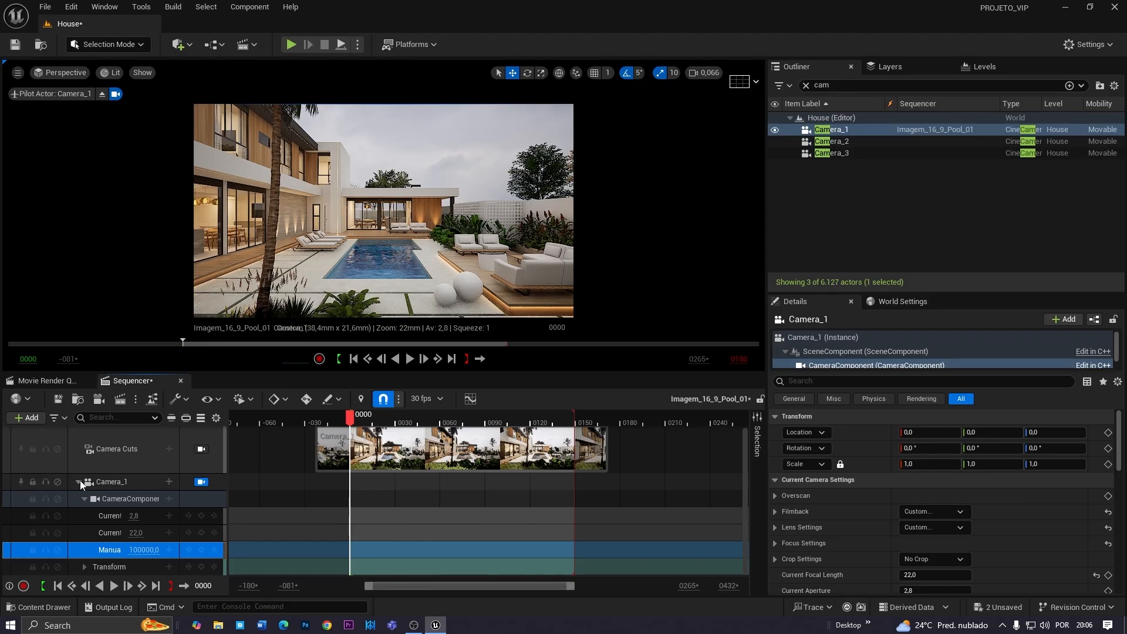
pyautogui.click(86, 569)
pyautogui.scroll(-3, 115, 546)
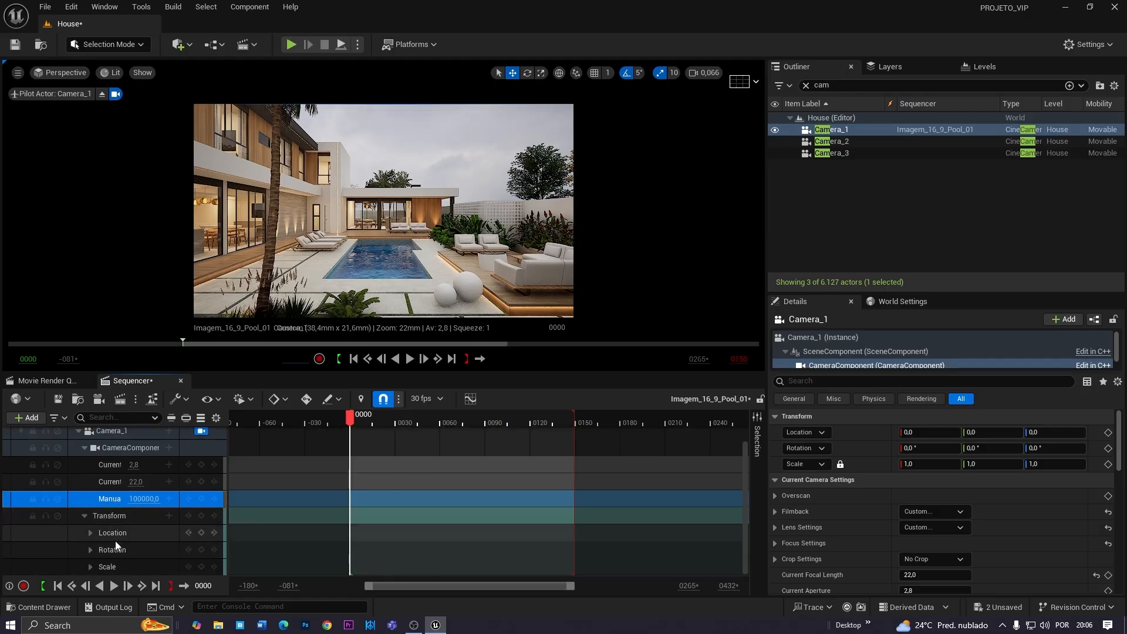
pyautogui.click(86, 517)
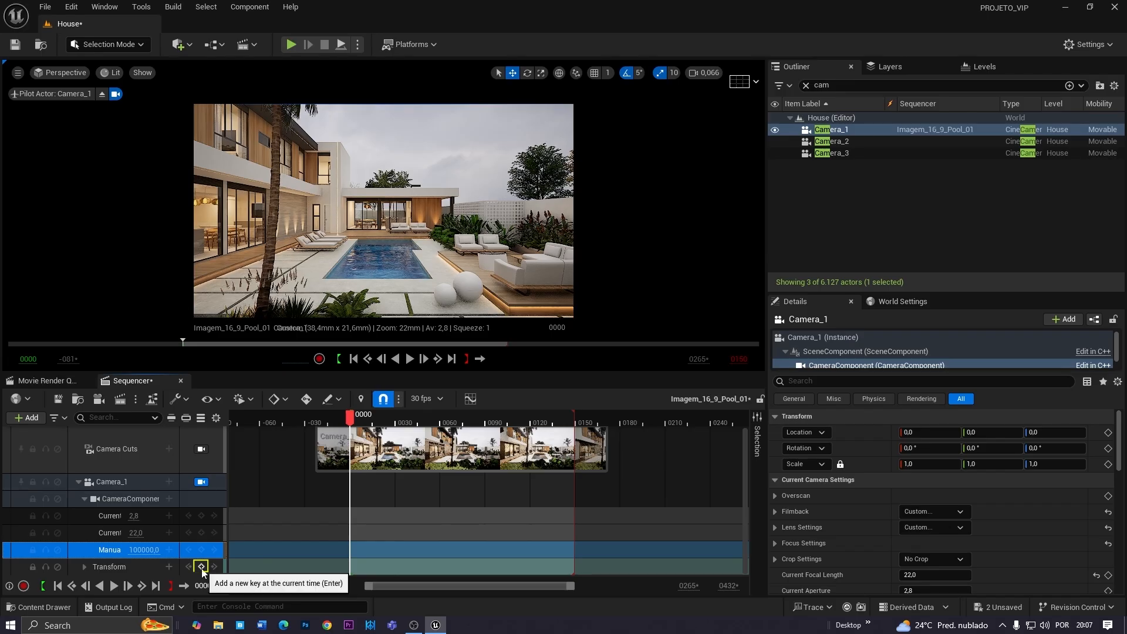
# Add a key at frame 0 on Camera_1's Transform track and select that key
pyautogui.click(201, 567)
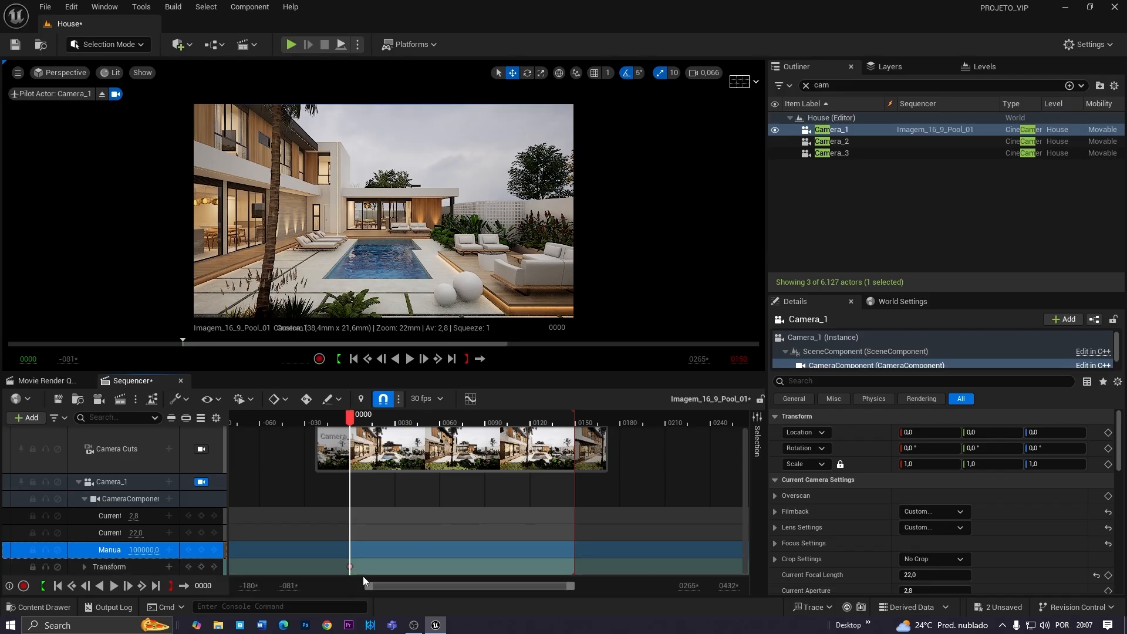
pyautogui.keyDown('ctrl'); pyautogui.scroll(5, 376, 554); pyautogui.keyUp('ctrl')
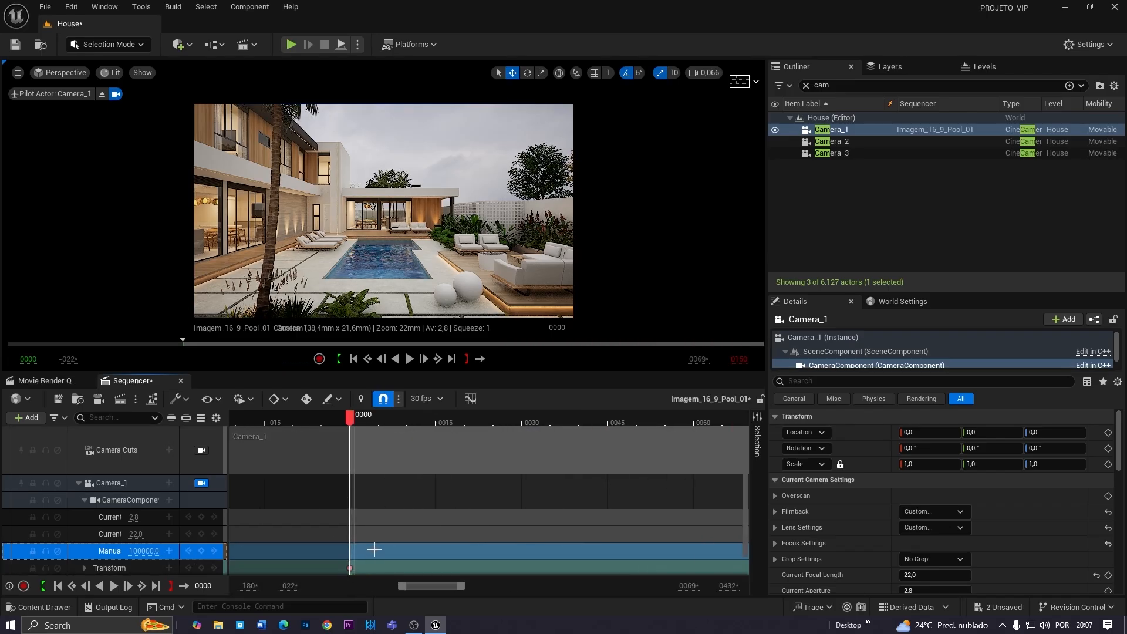
pyautogui.click(350, 567)
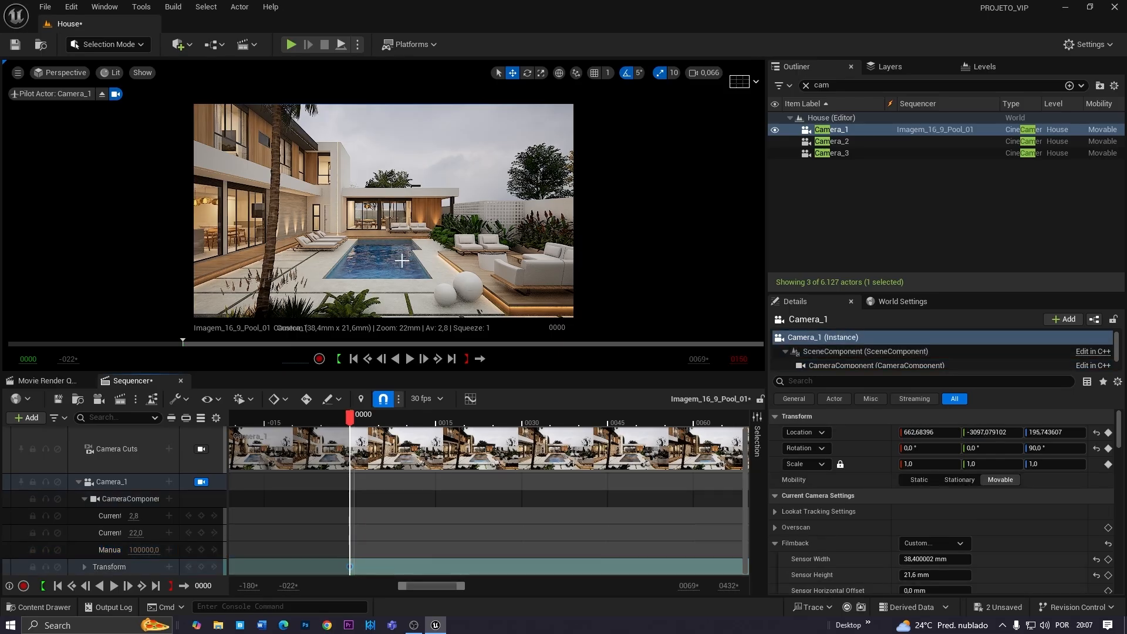
# Fit the full playback range in the timeline and move the playhead to its last frame, 149
pyautogui.moveTo(427, 588); pyautogui.dragTo(493, 585)
pyautogui.keyDown('ctrl'); pyautogui.scroll(-3, 511, 527); pyautogui.keyUp('ctrl')
pyautogui.keyDown('ctrl'); pyautogui.scroll(-2, 511, 528); pyautogui.keyUp('ctrl')
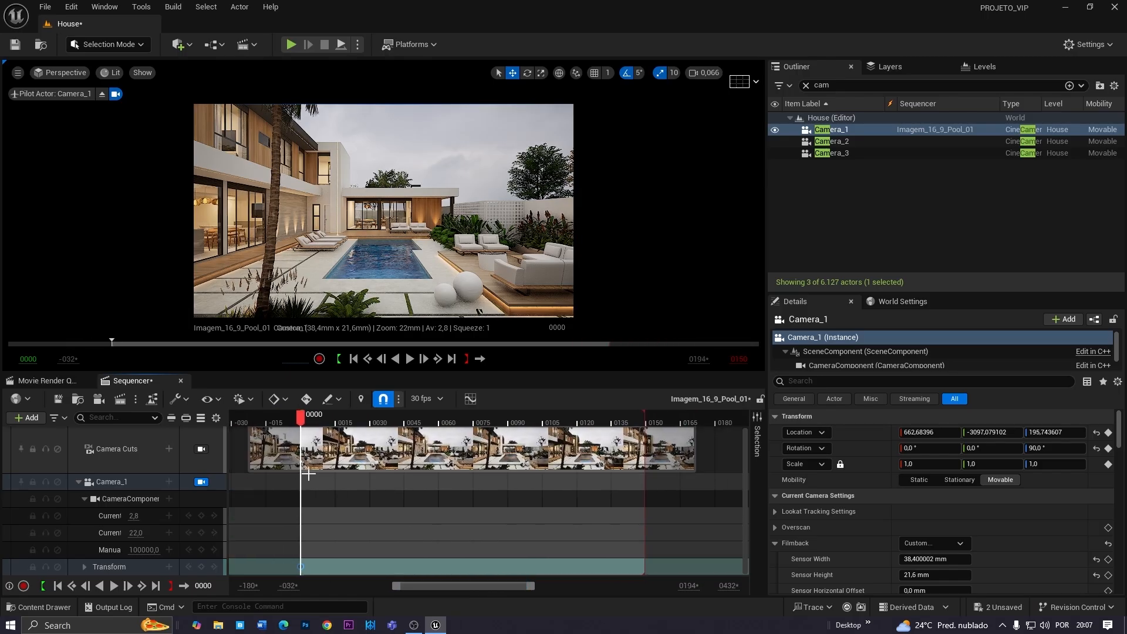
pyautogui.moveTo(302, 424)
pyautogui.mouseDown()
pyautogui.moveTo(647, 421)
pyautogui.moveTo(310, 422)
pyautogui.mouseUp()
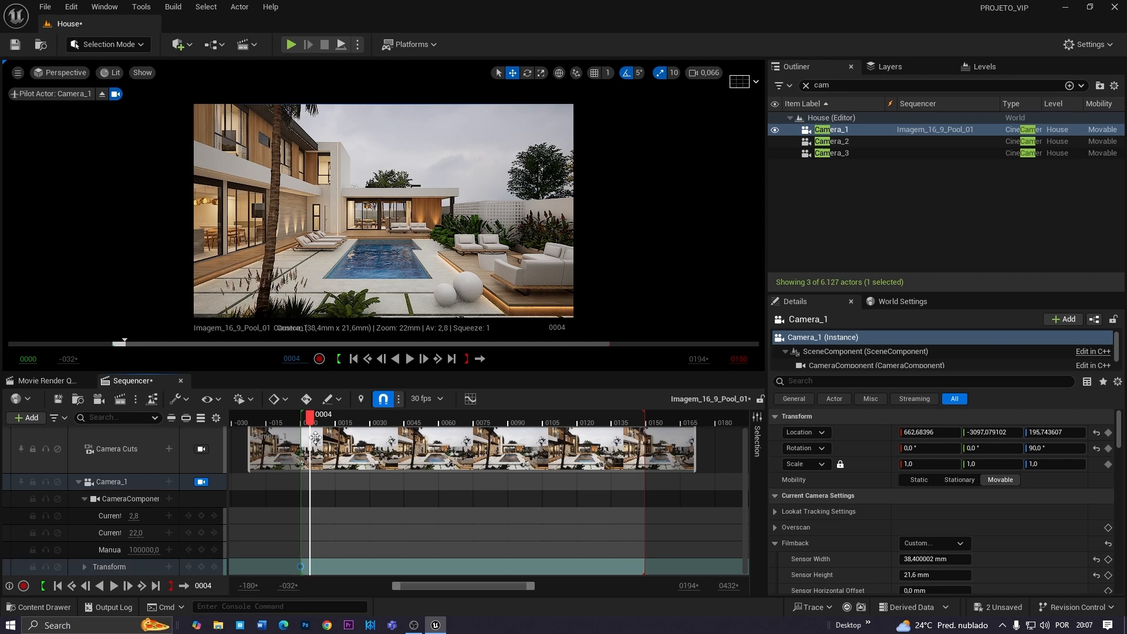
pyautogui.moveTo(309, 417); pyautogui.dragTo(615, 421)
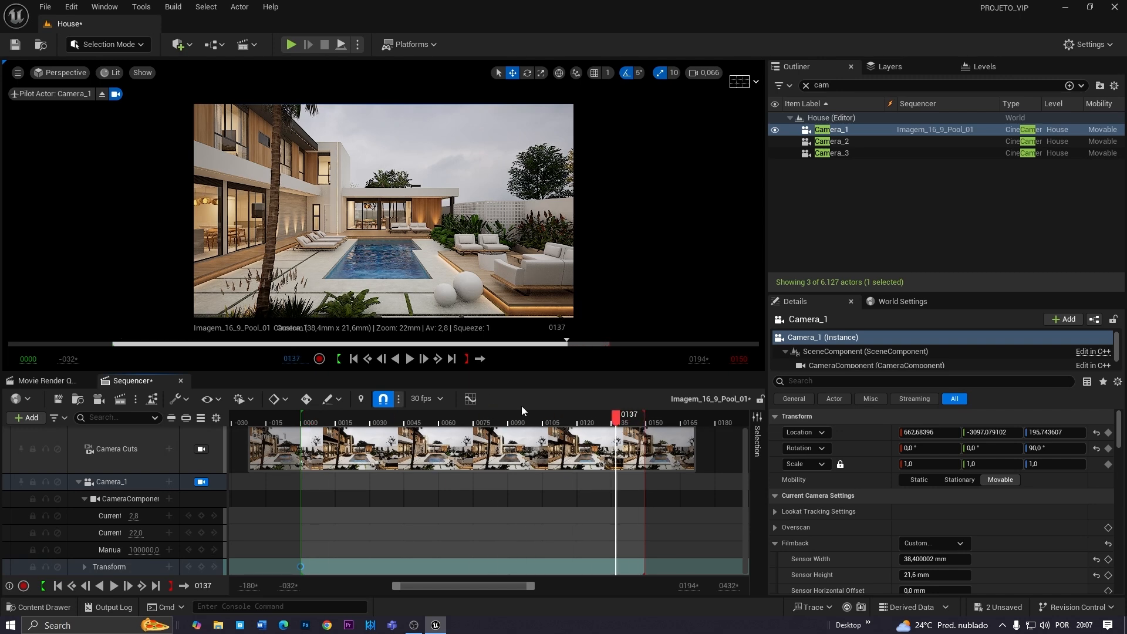
pyautogui.click(450, 361)
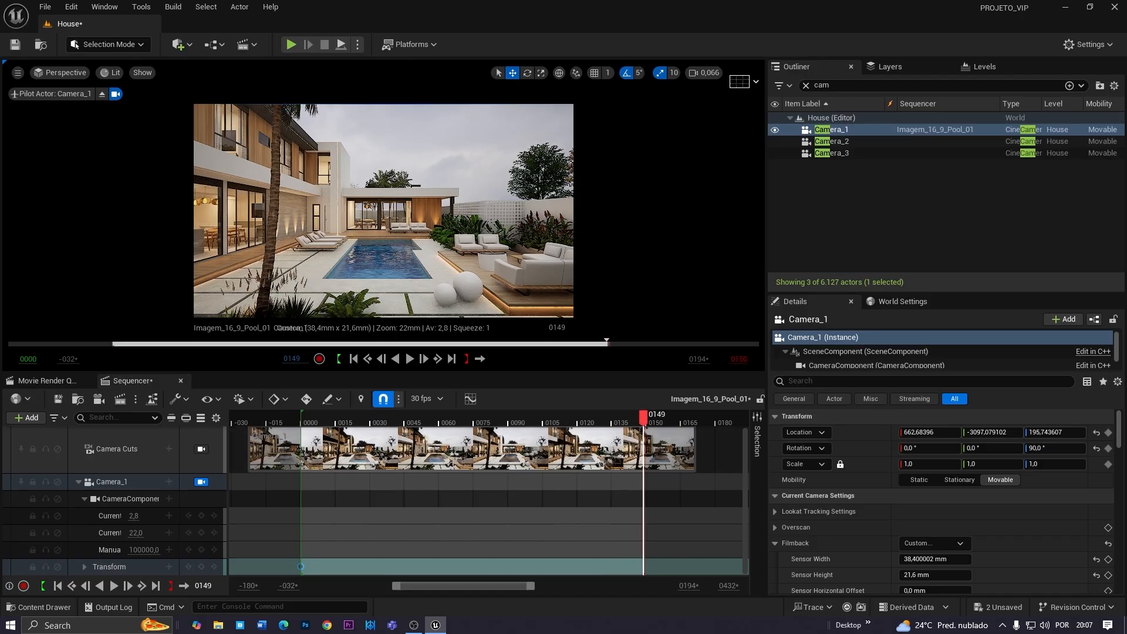
# Move Camera_1 forward towards the pool to a Y location of about -3010.64 and key its Transform at frame 149
pyautogui.press('w')
pyautogui.scroll(1, 384, 211)
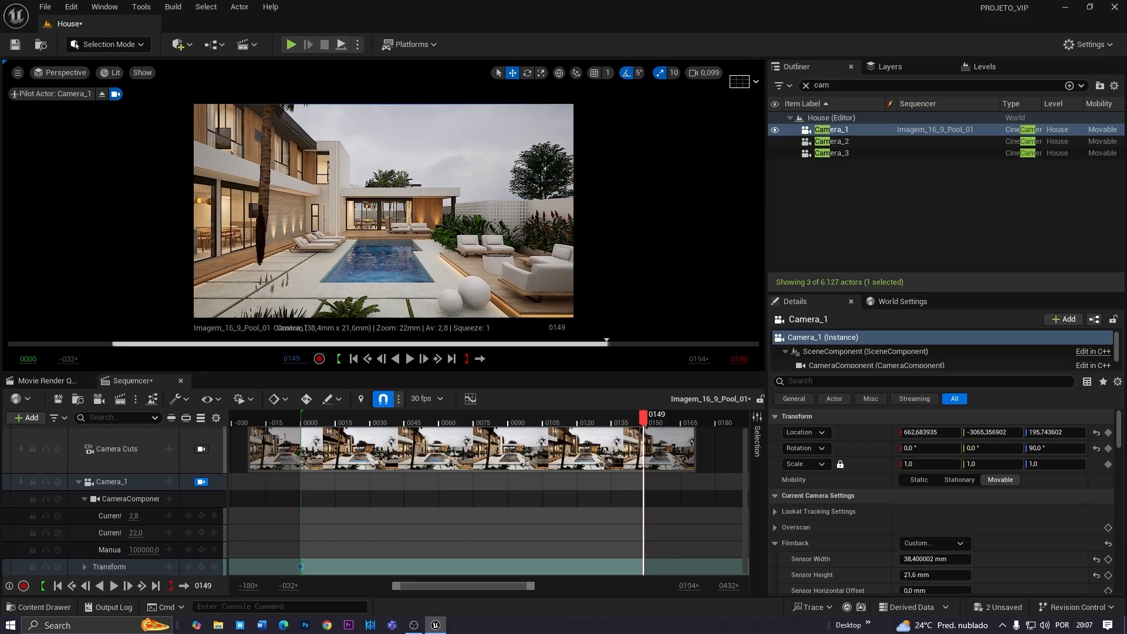
pyautogui.press('w')
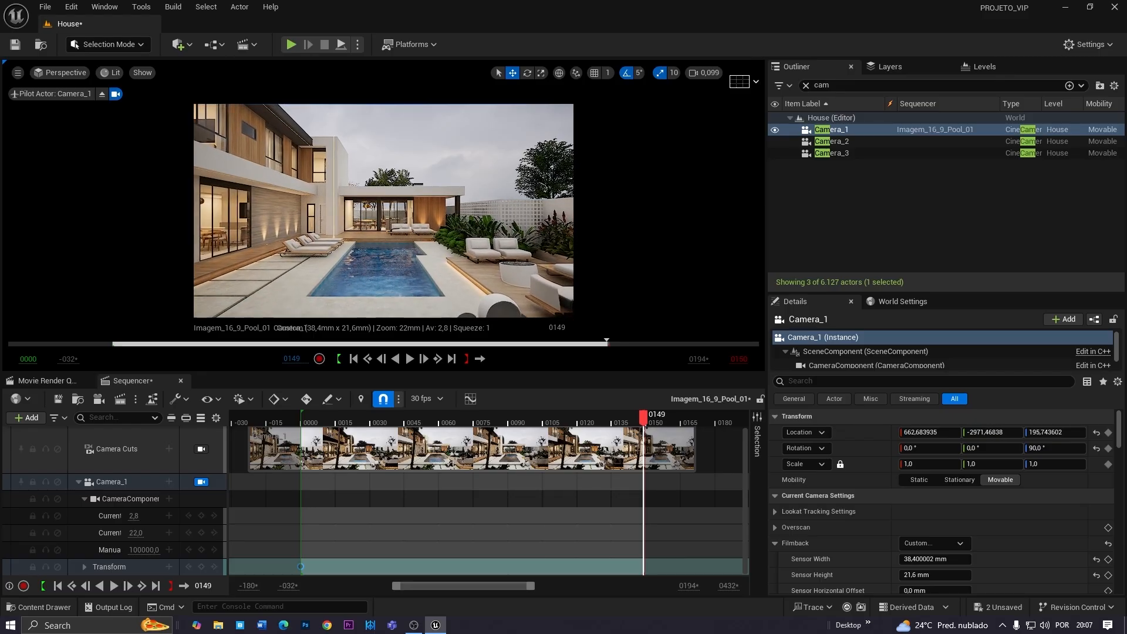
pyautogui.press('s')
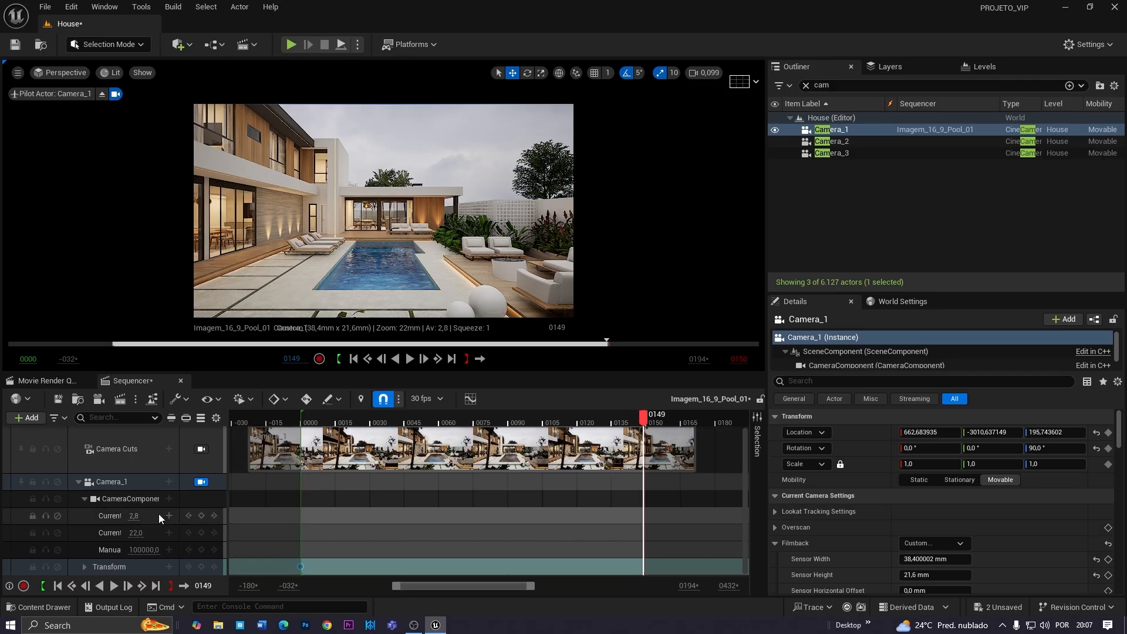
pyautogui.click(201, 568)
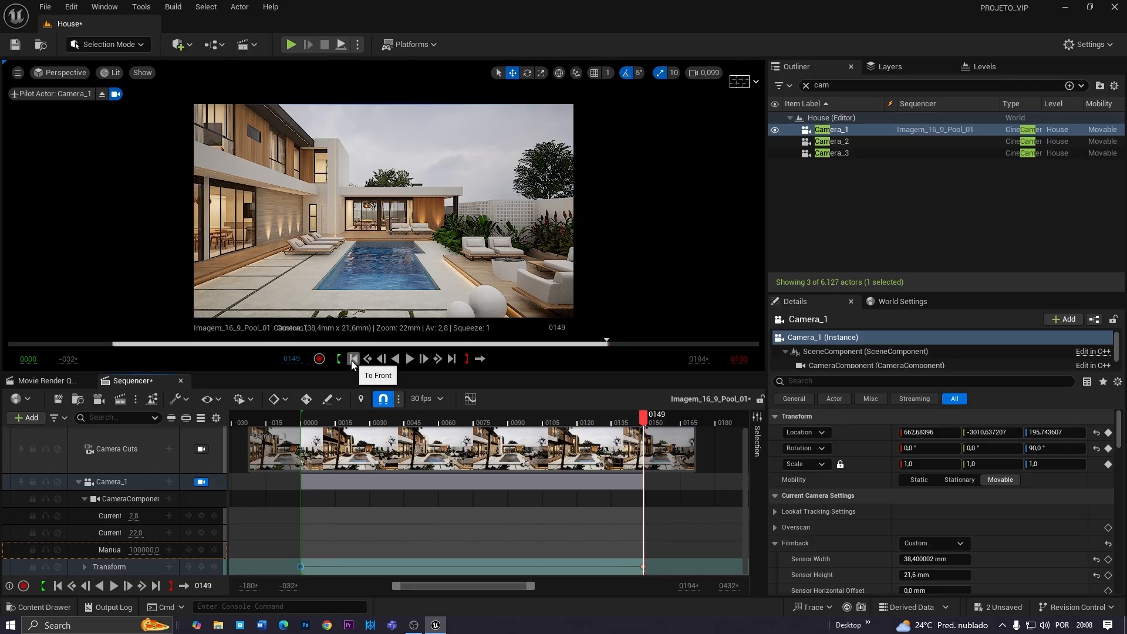
# Compare Camera_1's views at frames 0 and 149, play the forward move, and return to the start
pyautogui.moveTo(640, 417); pyautogui.dragTo(300, 427)
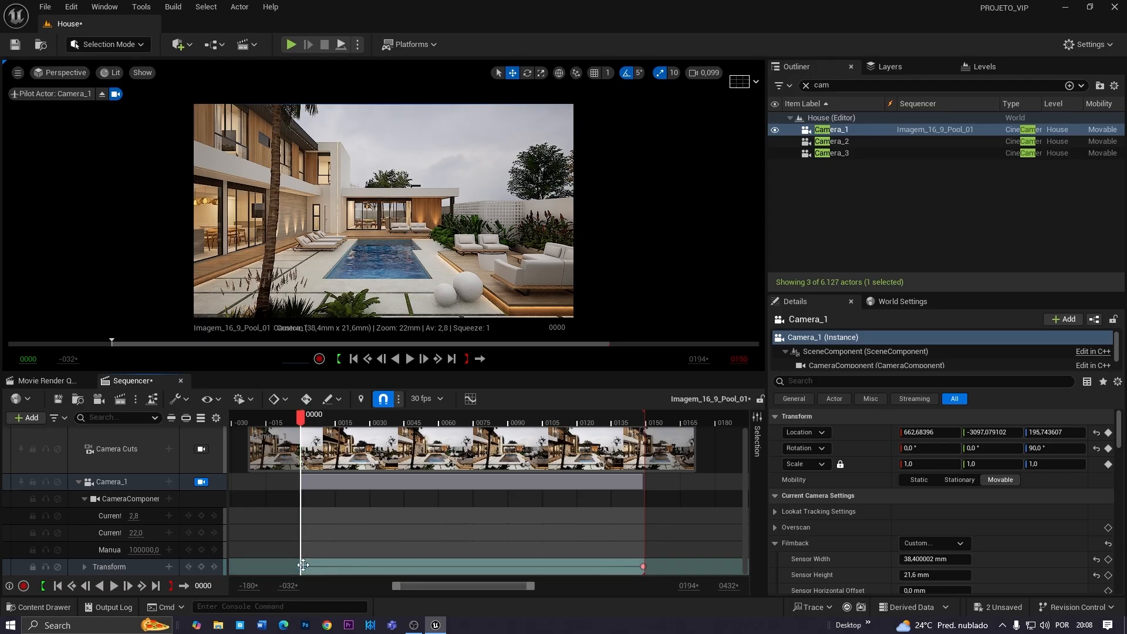
pyautogui.click(642, 567)
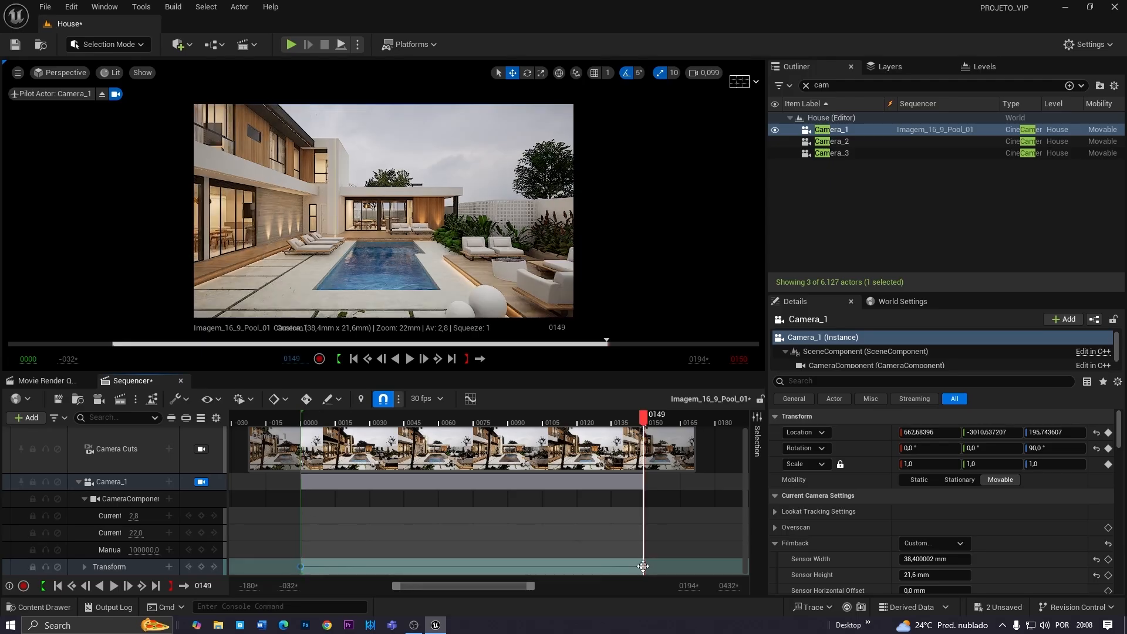
pyautogui.click(354, 358)
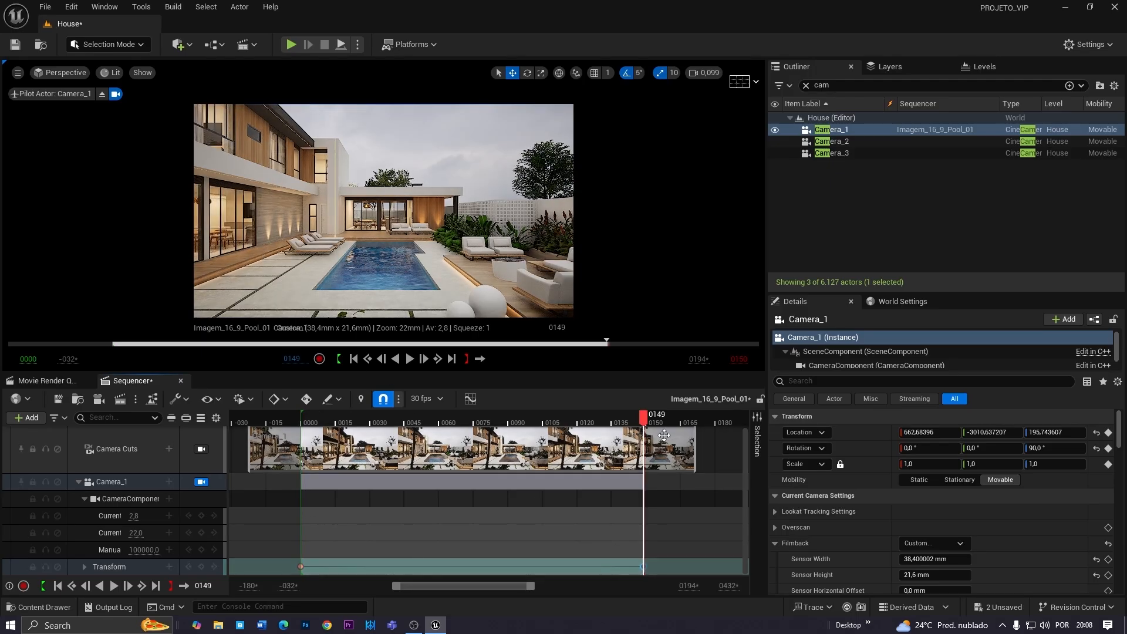
pyautogui.click(410, 359)
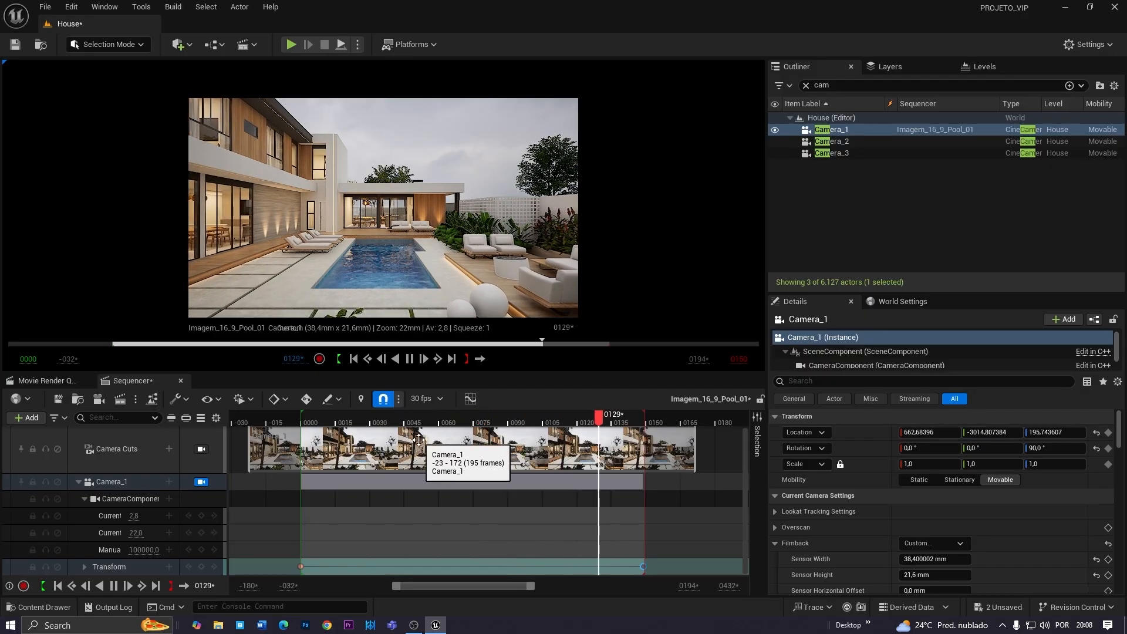
pyautogui.click(352, 359)
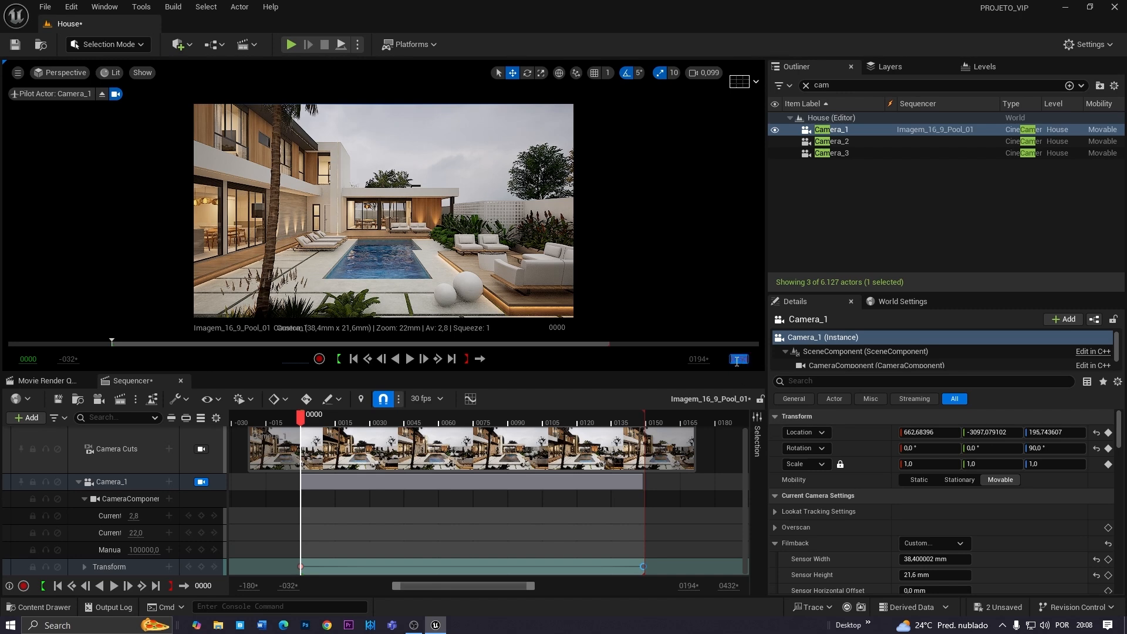
# Set the playback range's end to frame 90 and move Camera_1's last Transform key to frame 90
pyautogui.write('90')
pyautogui.press('Return')
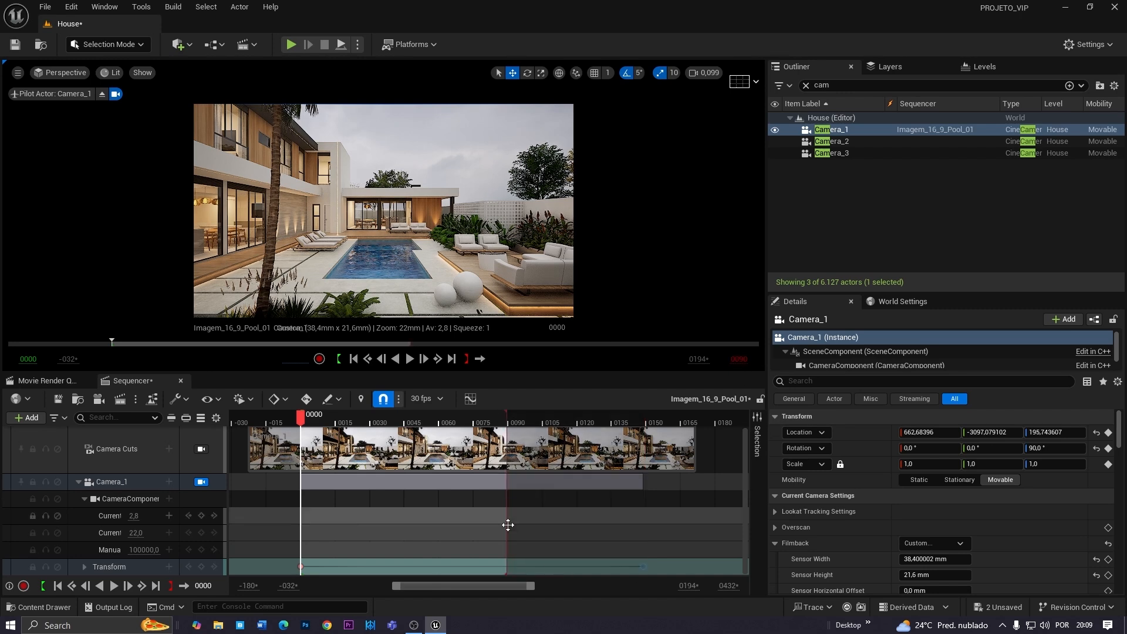
pyautogui.click(613, 544)
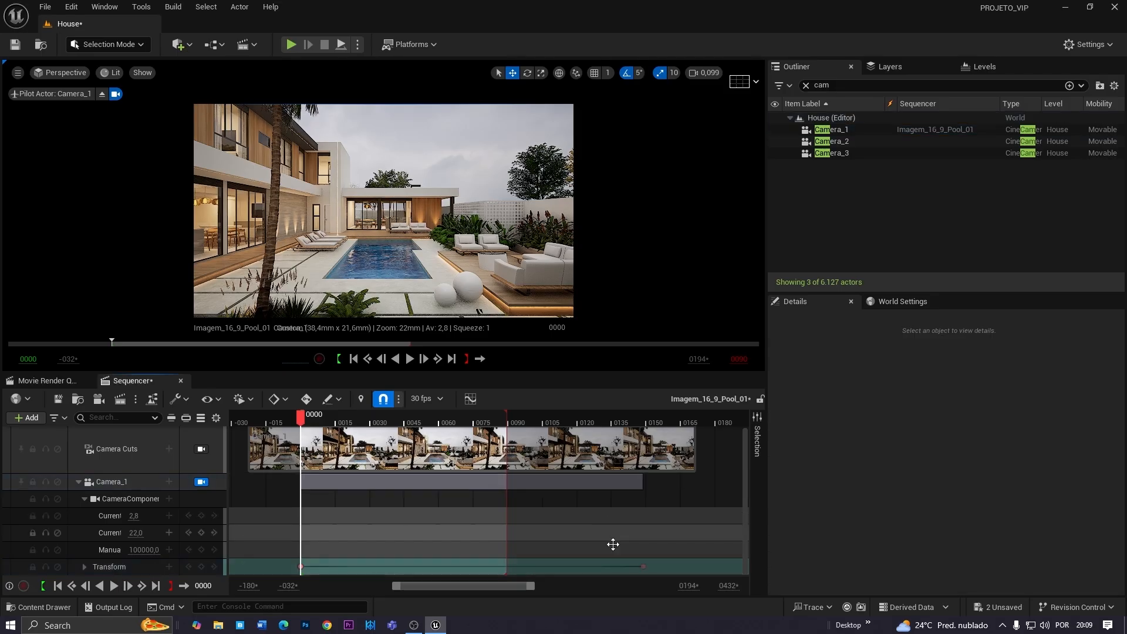
pyautogui.click(644, 566)
pyautogui.moveTo(644, 567); pyautogui.dragTo(509, 569)
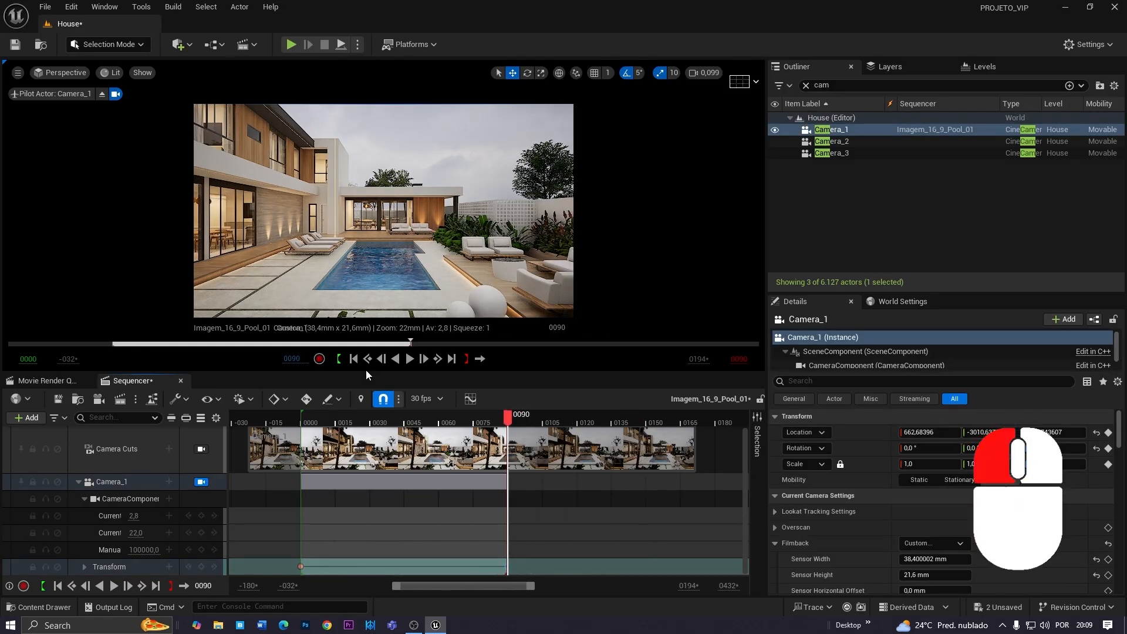
# Play the shortened camera move and review it in the full-screen viewport
pyautogui.click(410, 359)
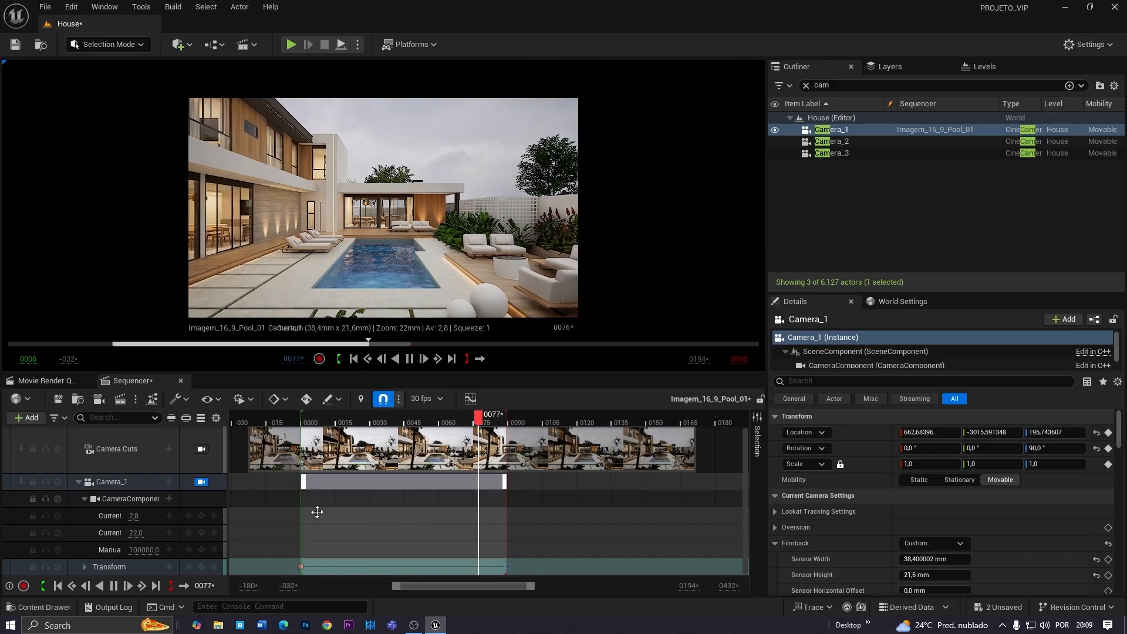
pyautogui.click(410, 358)
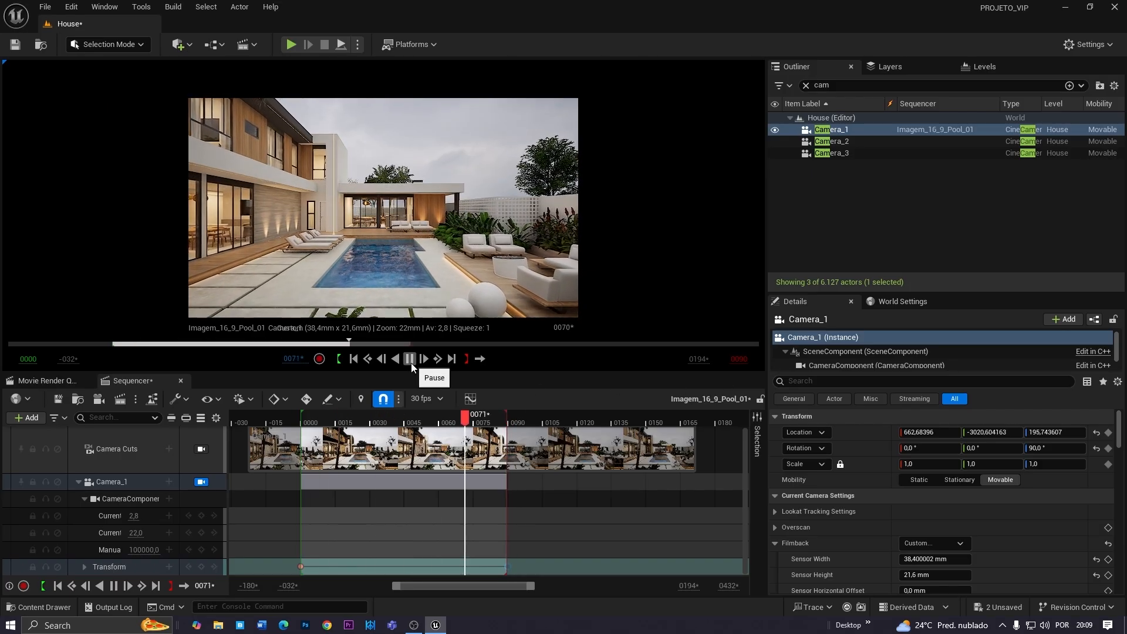
pyautogui.press('F11')
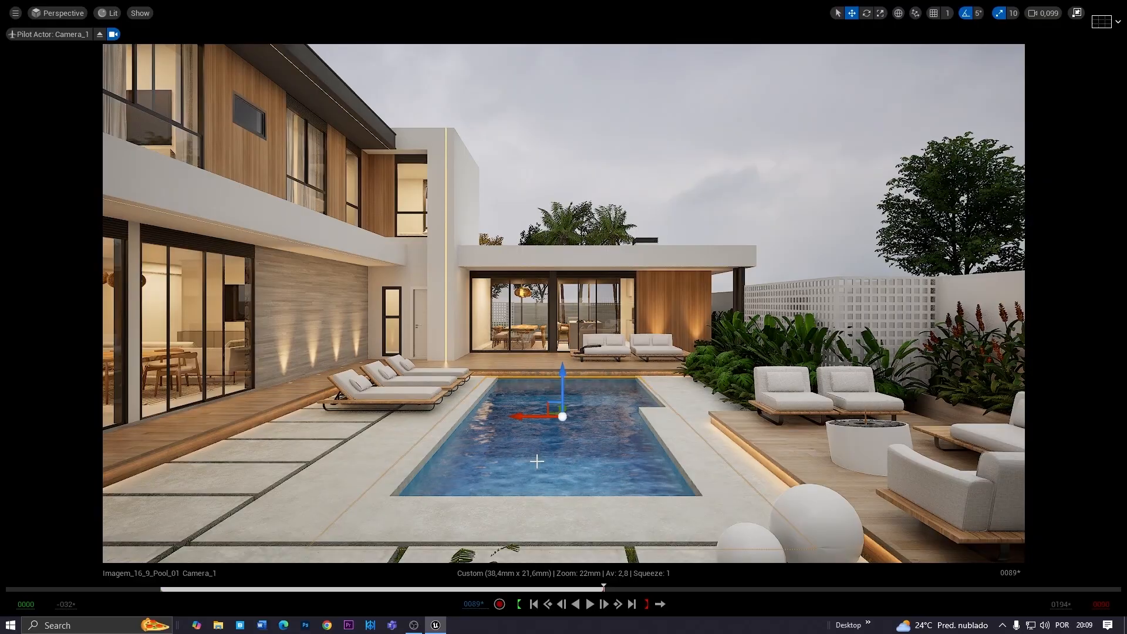
pyautogui.press('F11')
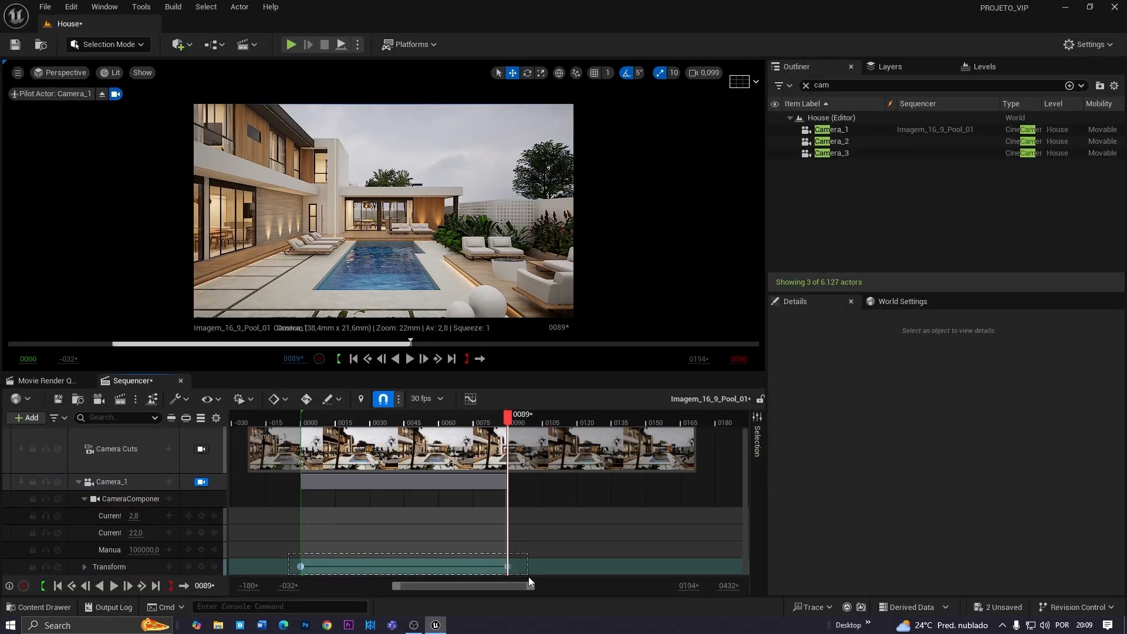
# Set the interpolation of Camera_1's Transform keys to Linear, play the move, and return to frame 0
pyautogui.click(510, 568)
pyautogui.rightClick(510, 568)
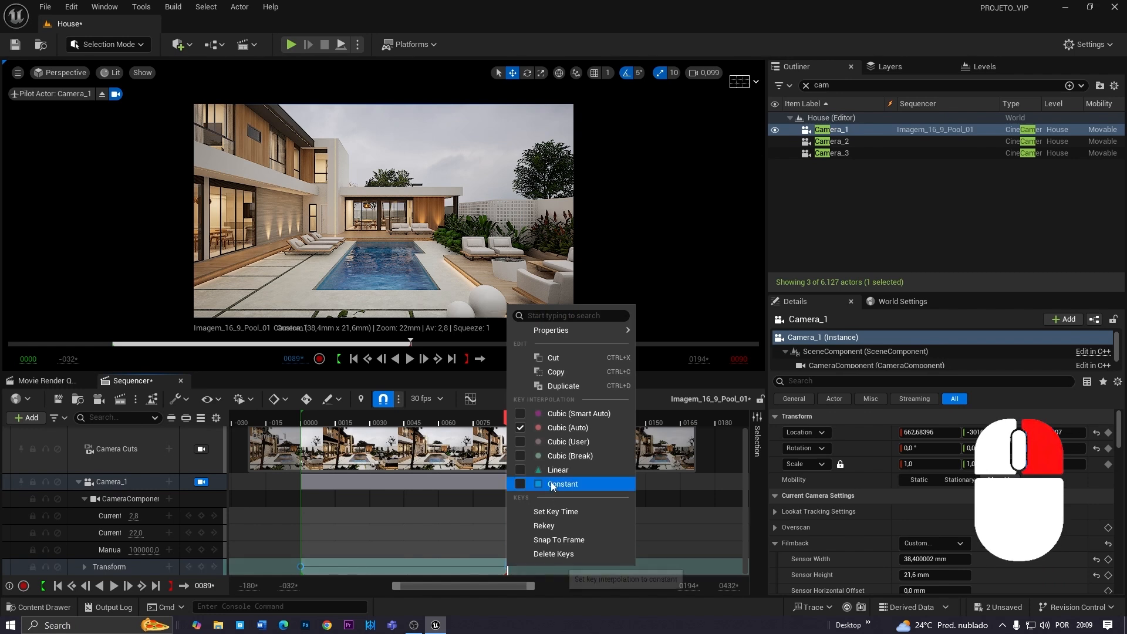
pyautogui.click(552, 476)
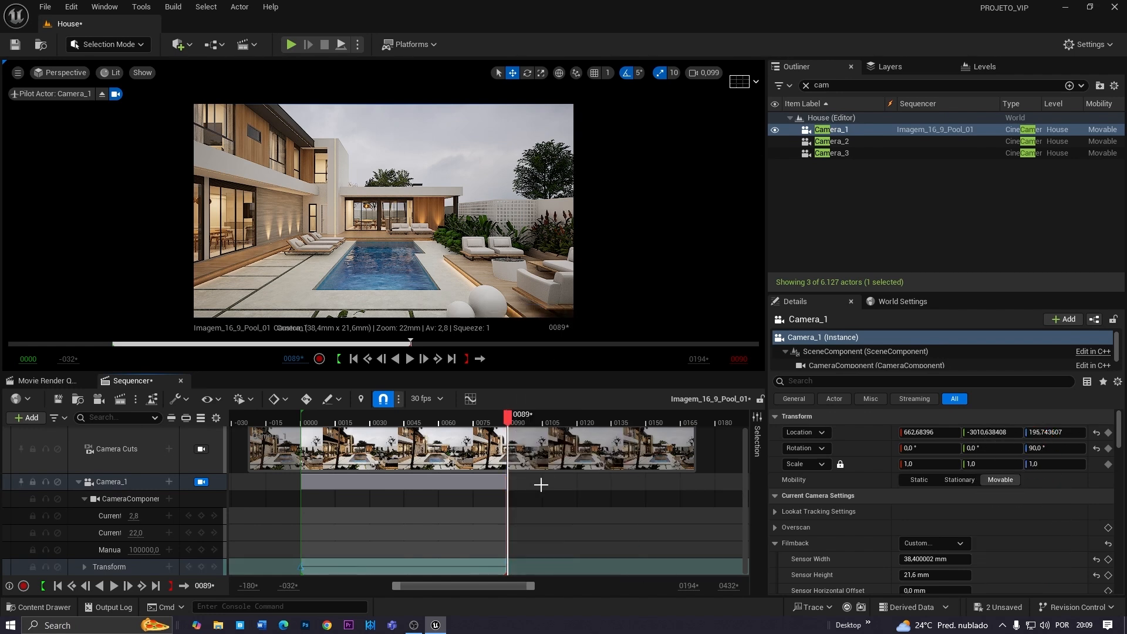
pyautogui.click(411, 359)
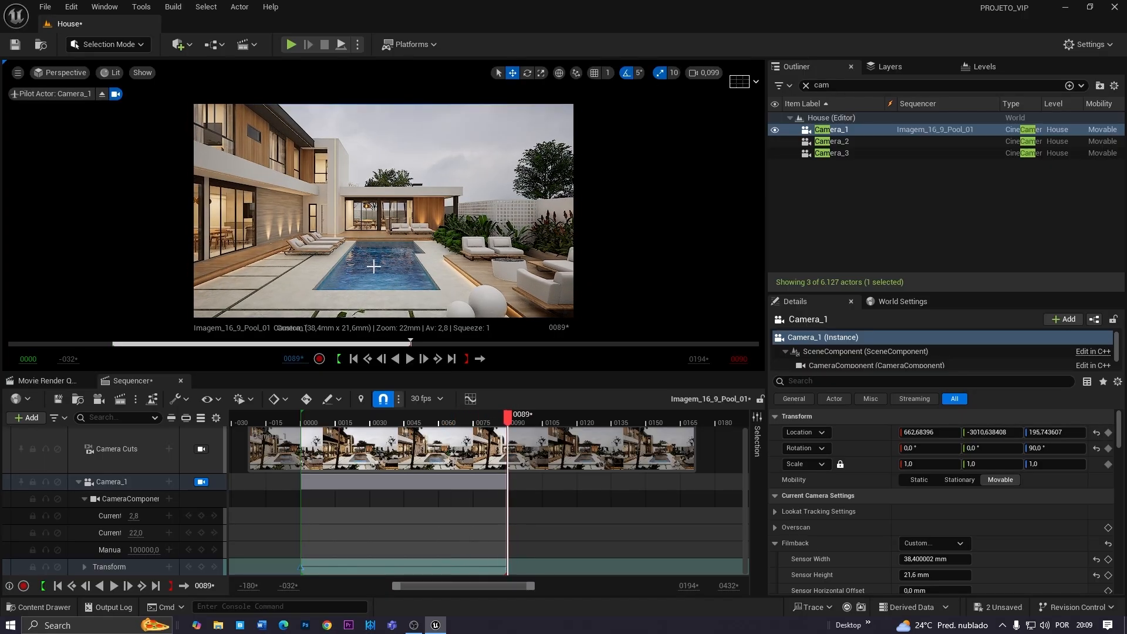
pyautogui.click(354, 359)
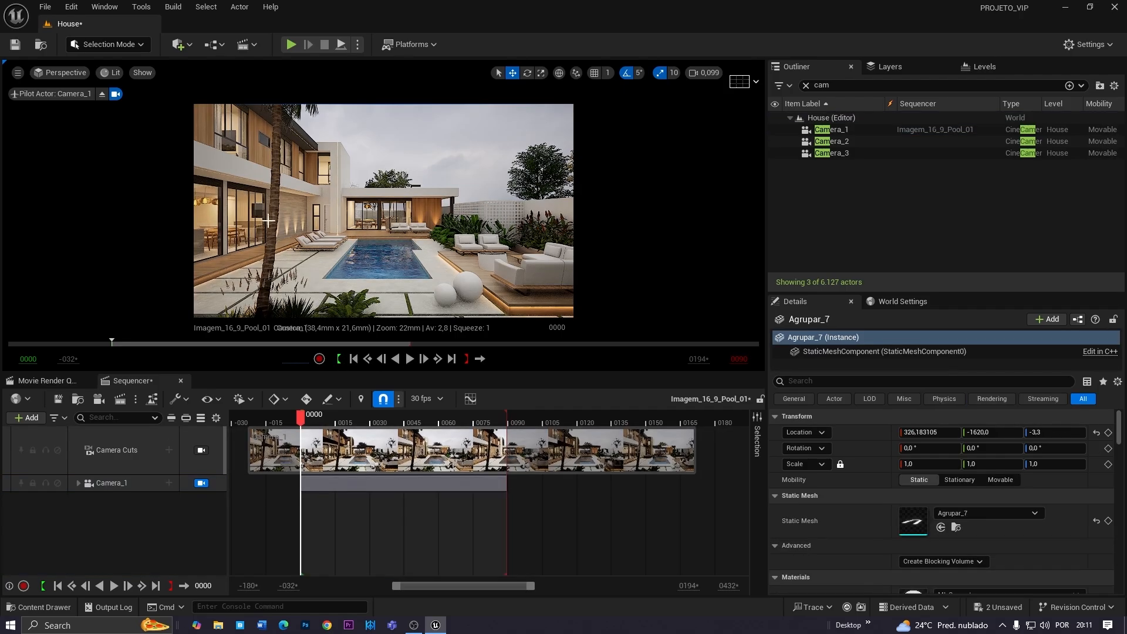
# Overlay the 3x3 composition grid on Camera_1's view and check the framing in full screen
pyautogui.click(740, 83)
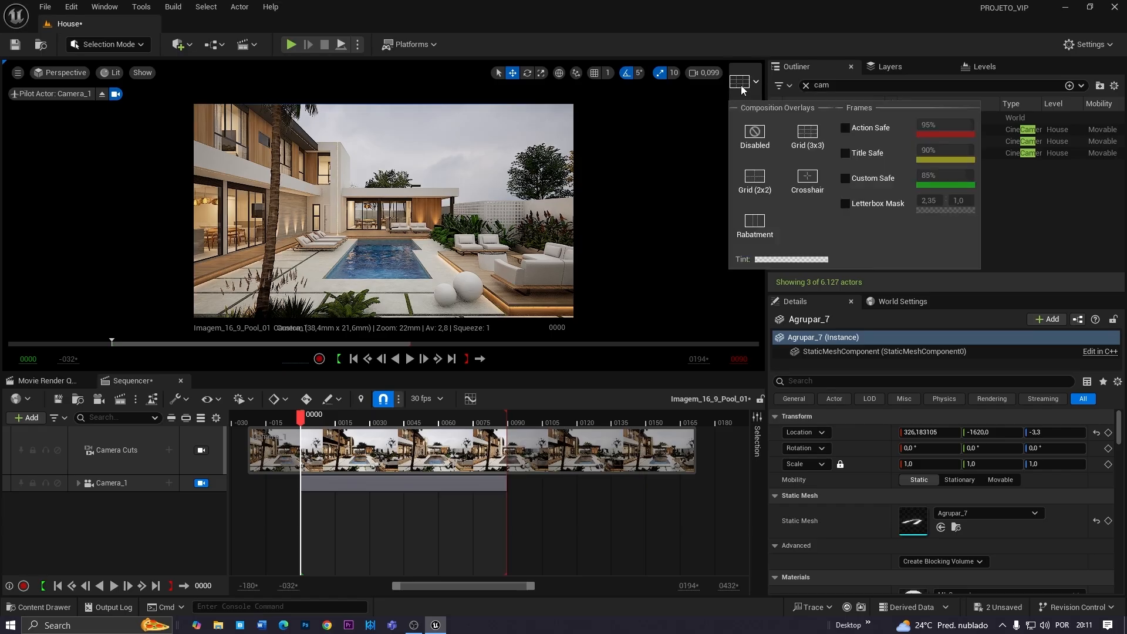
pyautogui.click(807, 139)
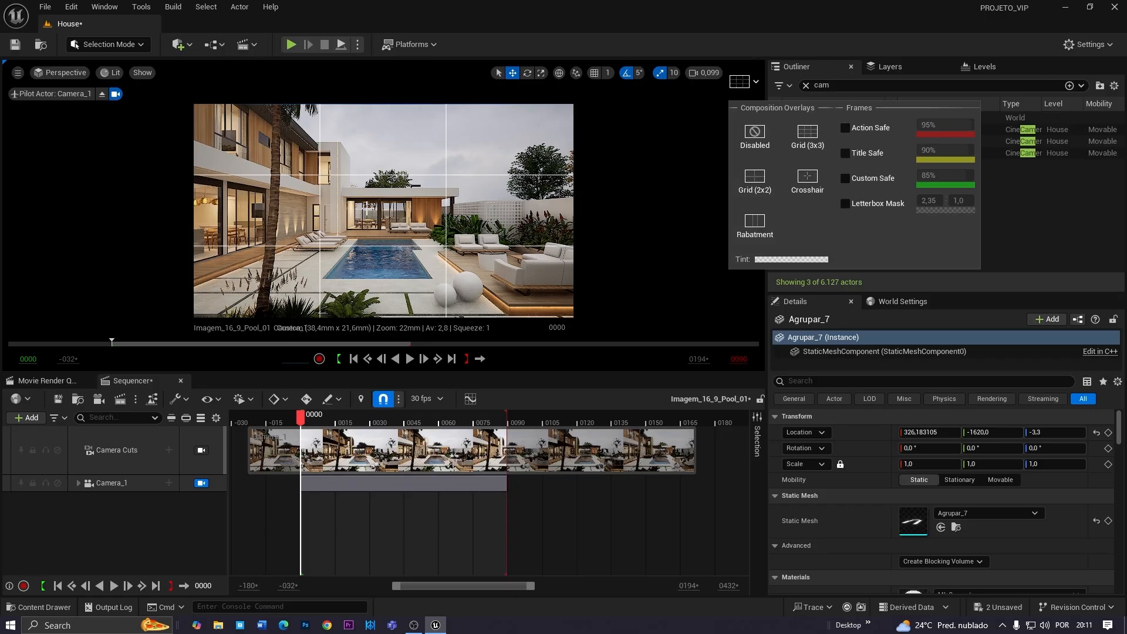
pyautogui.click(369, 205)
pyautogui.press('F11')
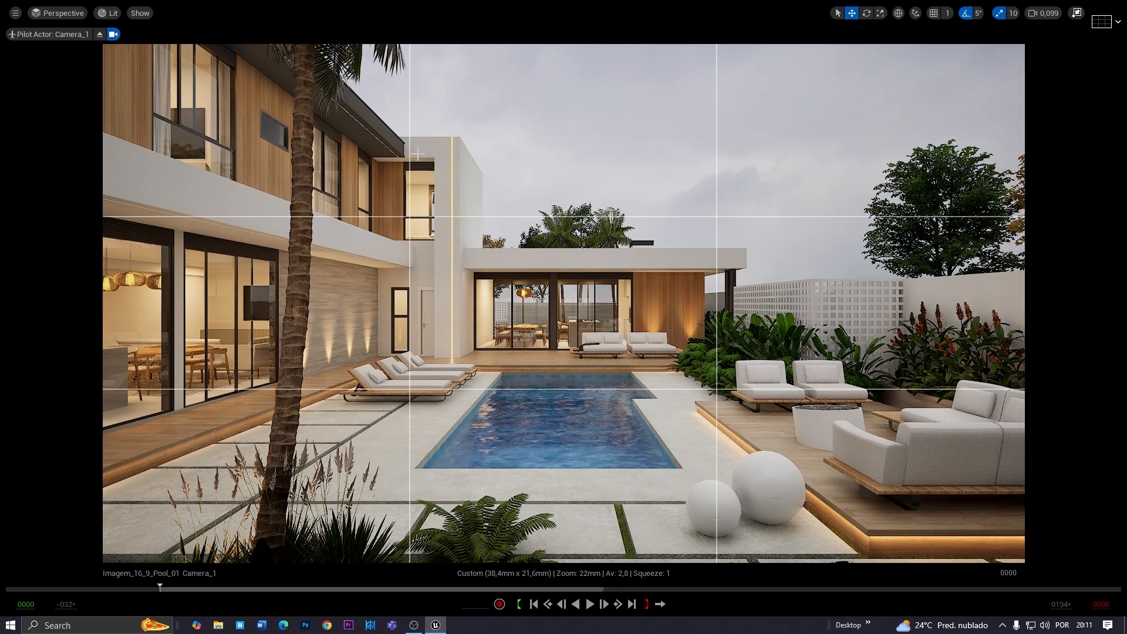
pyautogui.press('F11')
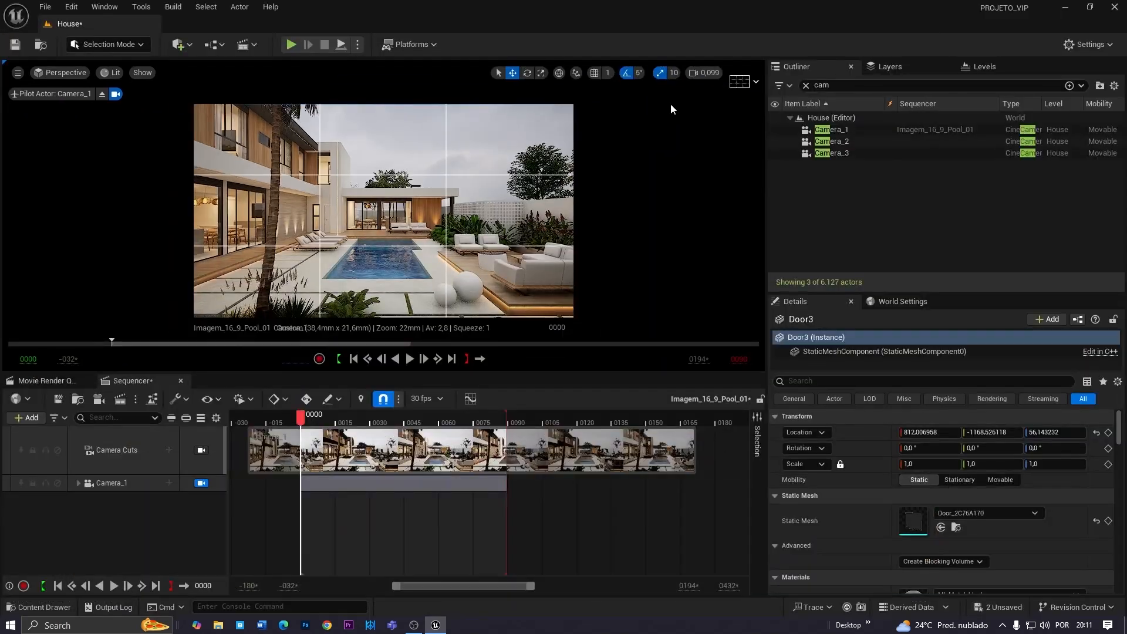
# Try the 2x2 grid and crosshair overlays and turn off the composition overlays
pyautogui.click(753, 85)
pyautogui.click(764, 177)
pyautogui.click(805, 179)
pyautogui.click(807, 133)
pyautogui.click(388, 236)
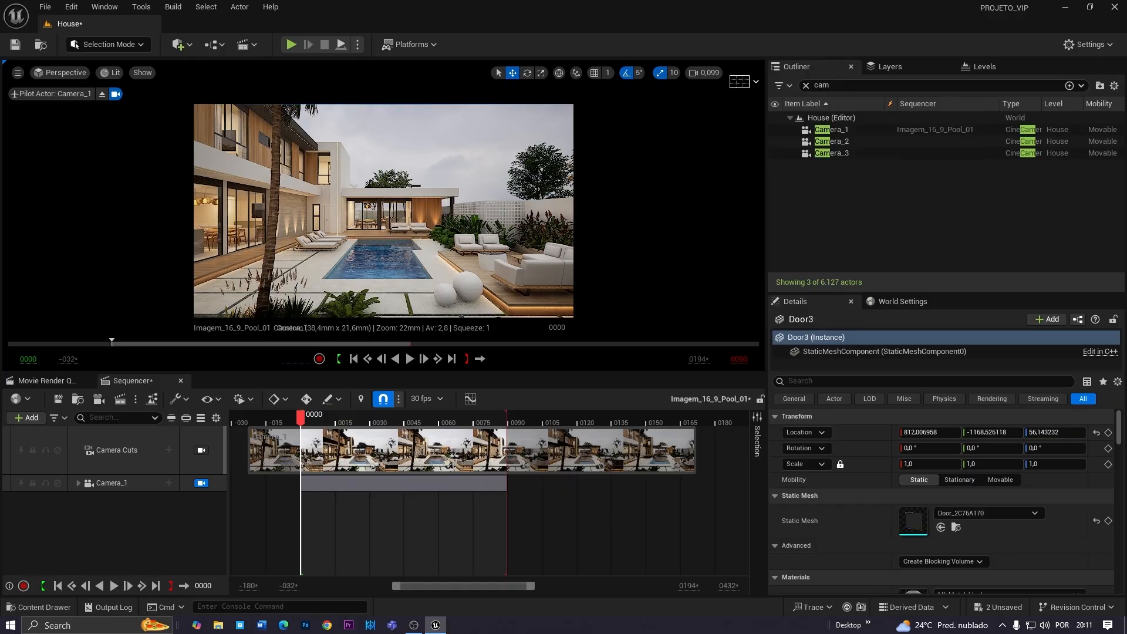
# Add the palm tree SM_PalmTreeBeachB05 as an actor in the sequence and widen the track list to show its full name
pyautogui.click(279, 168)
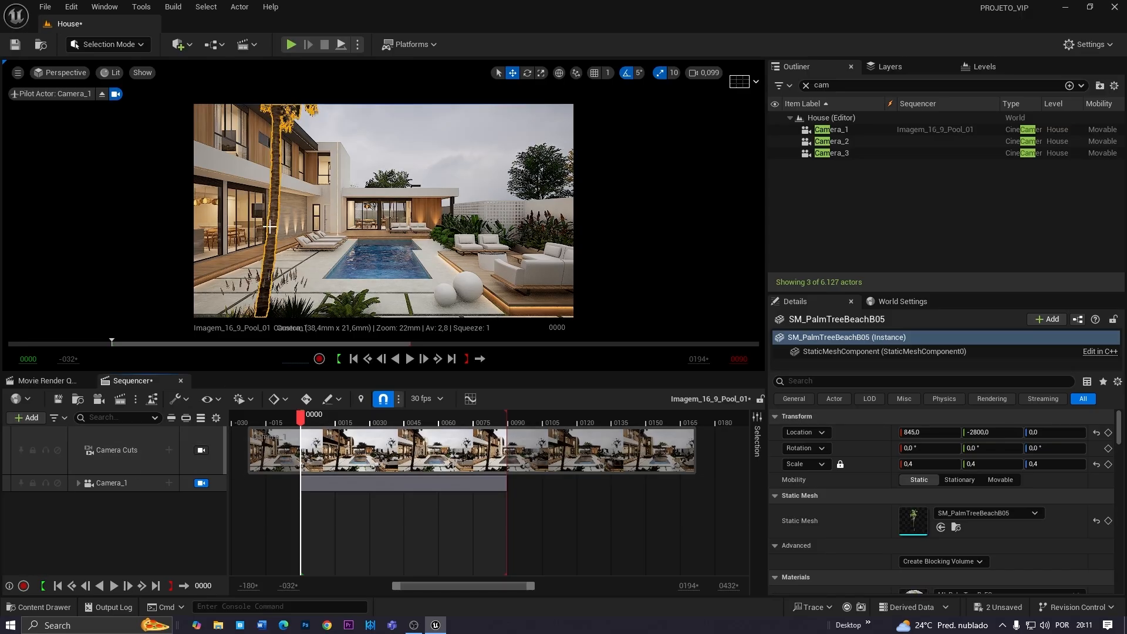
pyautogui.click(16, 418)
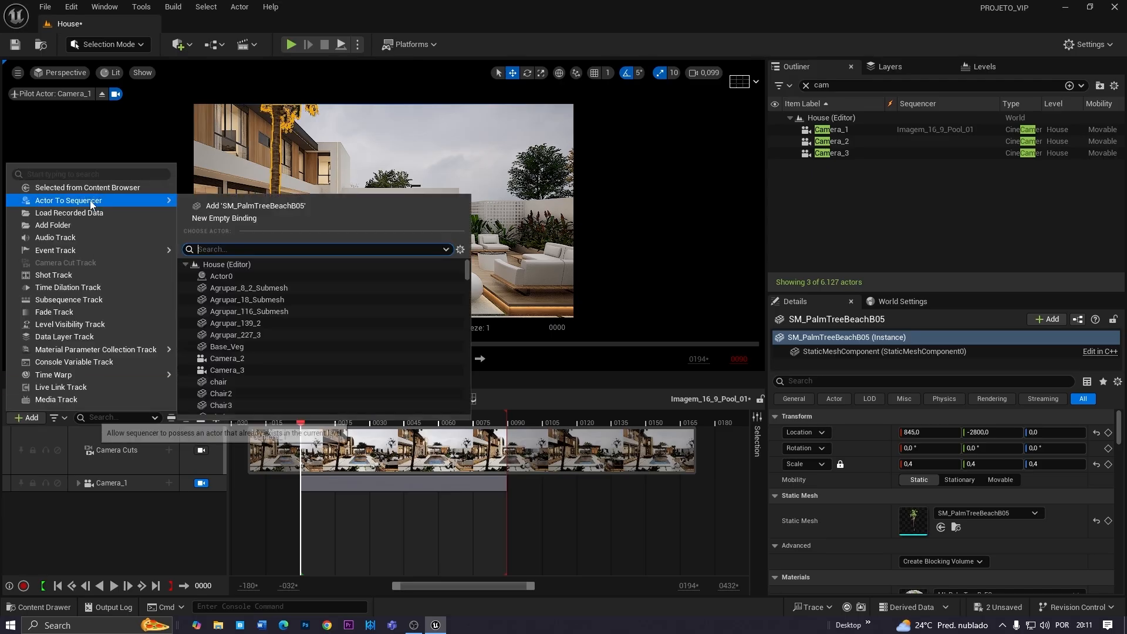
pyautogui.moveTo(157, 200)
pyautogui.click(239, 206)
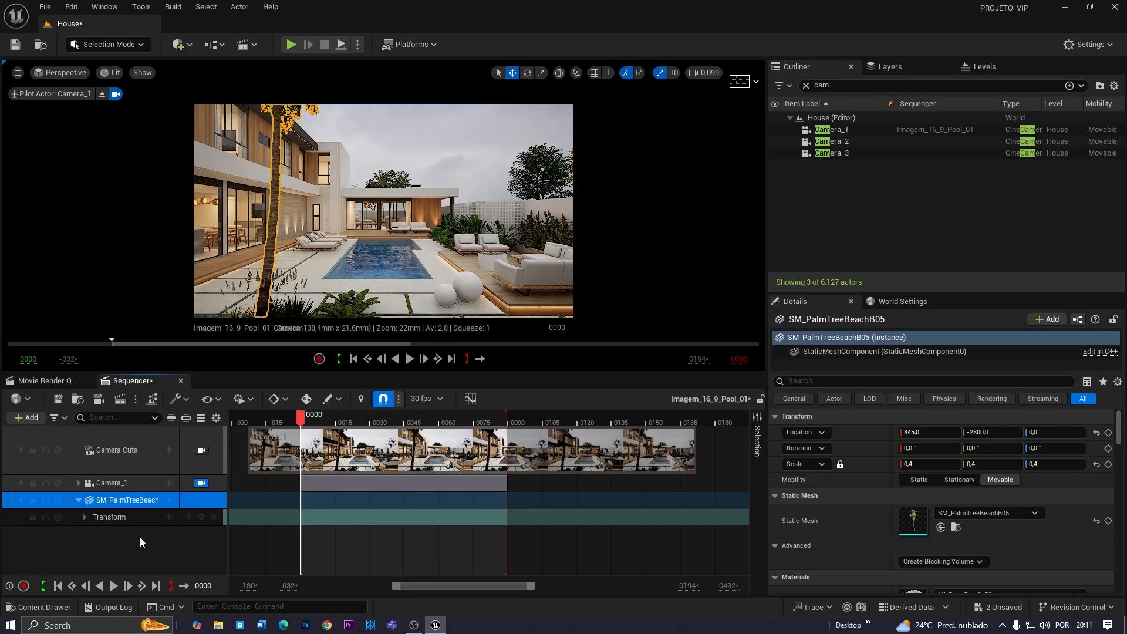
pyautogui.doubleClick(171, 499)
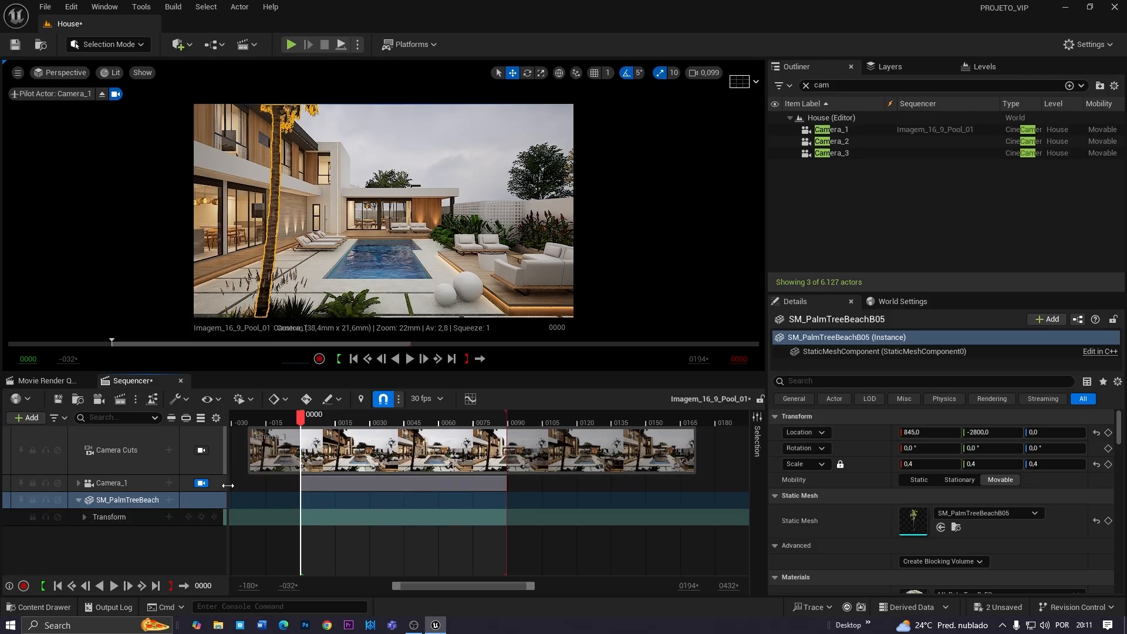
pyautogui.moveTo(227, 485); pyautogui.dragTo(261, 485)
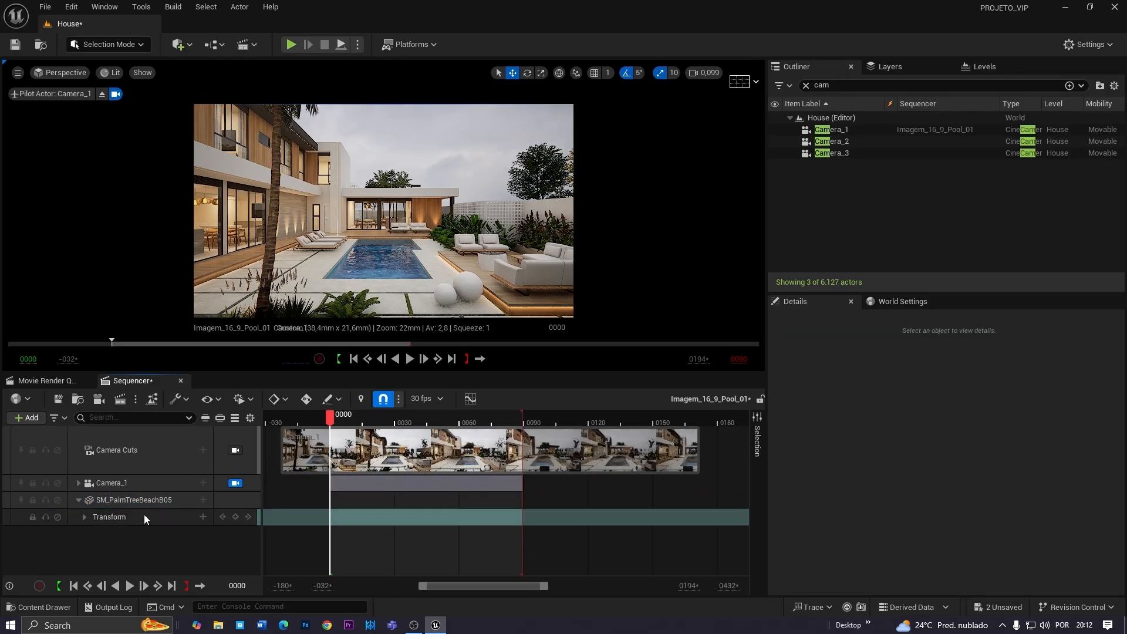
# Add an Actor Hidden In Game track to SM_PalmTreeBeachB05 and switch its visibility off with the playhead at frame 0
pyautogui.click(116, 506)
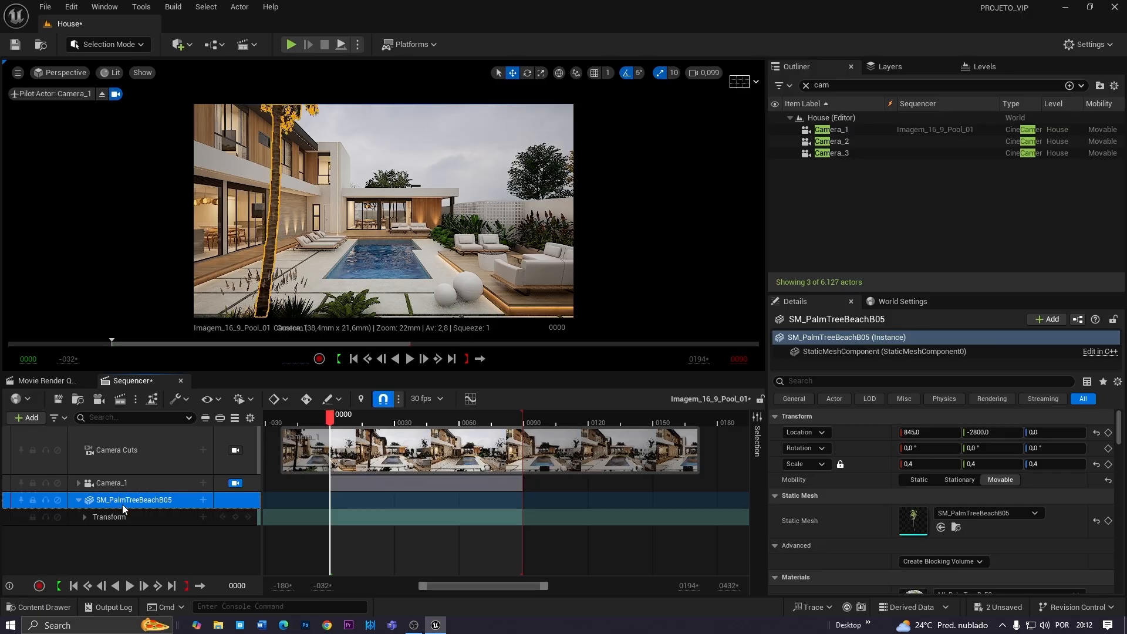
pyautogui.click(203, 501)
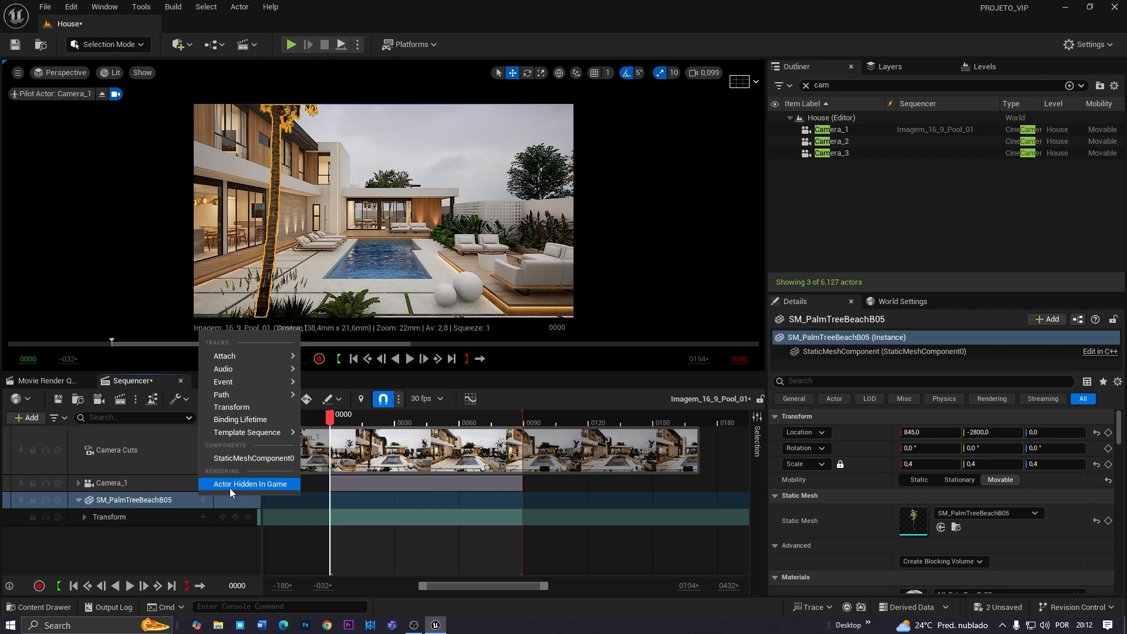
pyautogui.click(266, 485)
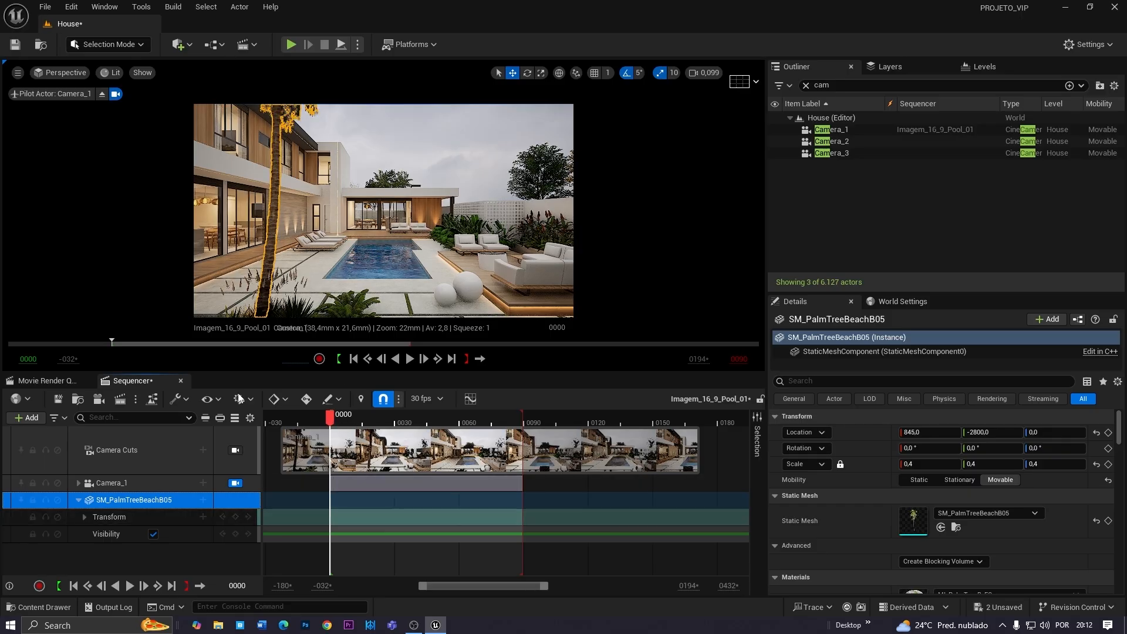
pyautogui.moveTo(334, 420)
pyautogui.mouseDown()
pyautogui.moveTo(347, 423)
pyautogui.moveTo(331, 422)
pyautogui.mouseUp()
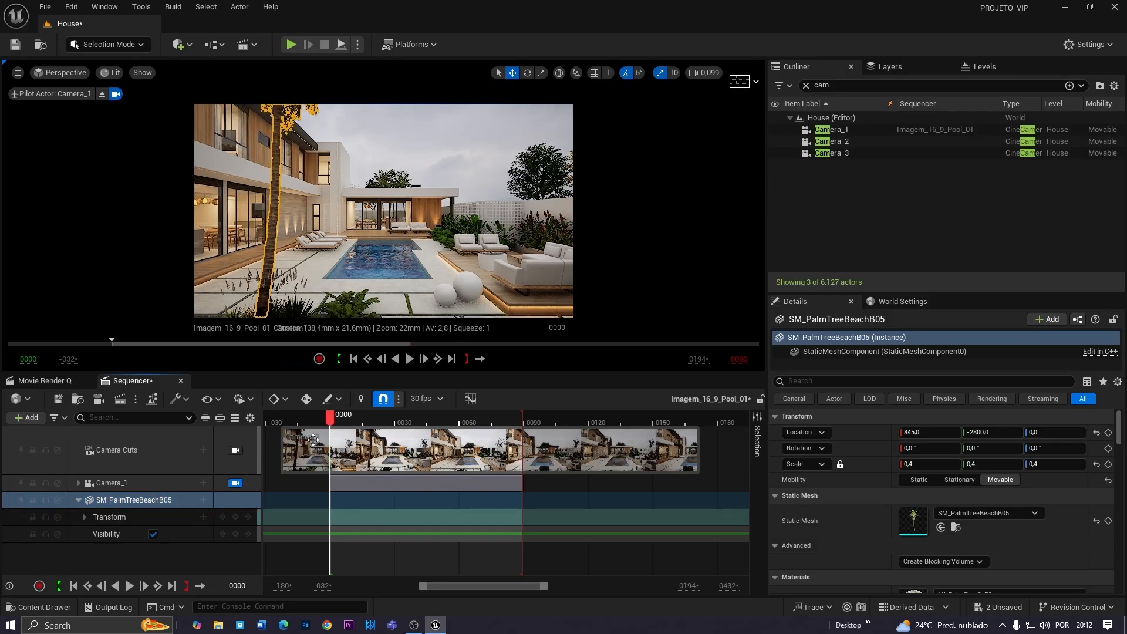
pyautogui.click(152, 535)
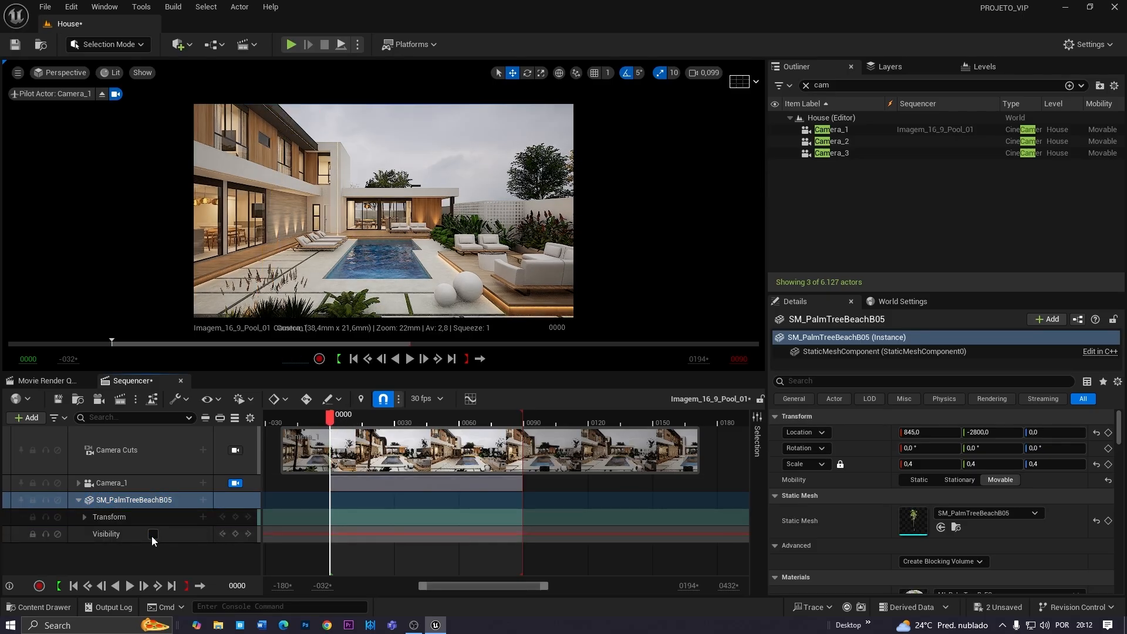
# Key the visibility of SM_PalmTreeBeachB05 off at frame 0 and on at frame 38, and scrub between the keys
pyautogui.click(235, 535)
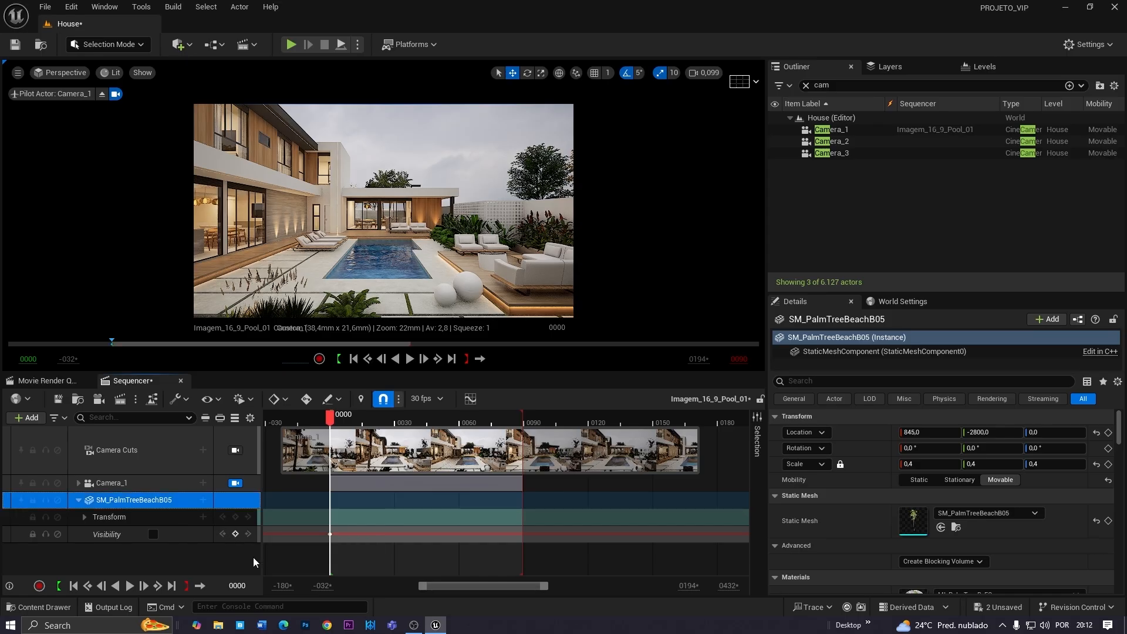
pyautogui.moveTo(330, 417); pyautogui.dragTo(412, 422)
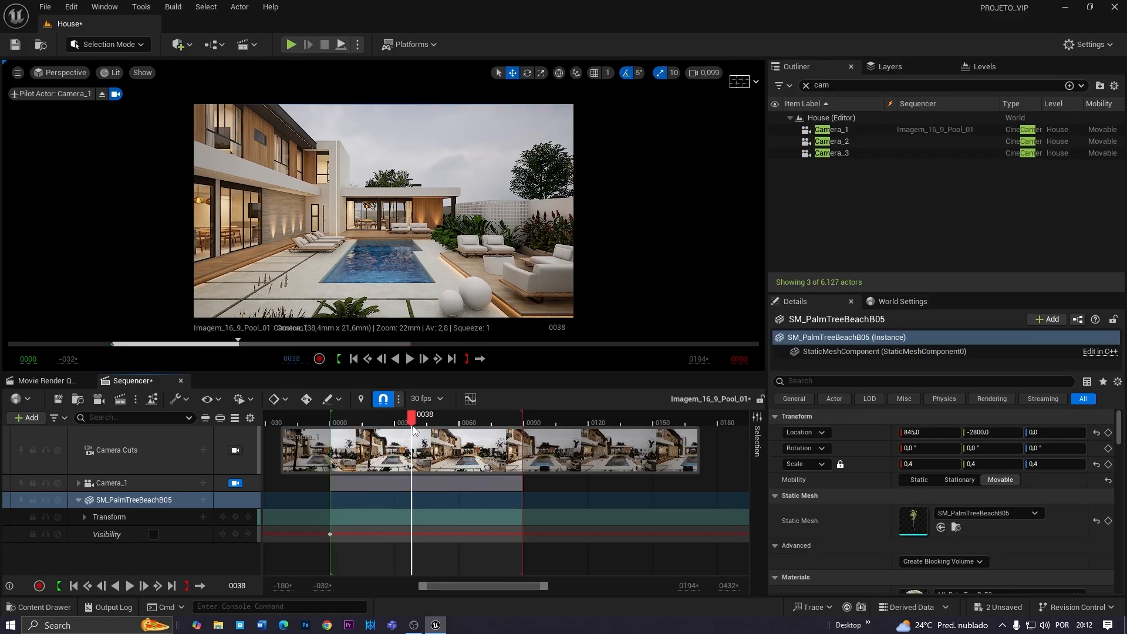
pyautogui.click(153, 534)
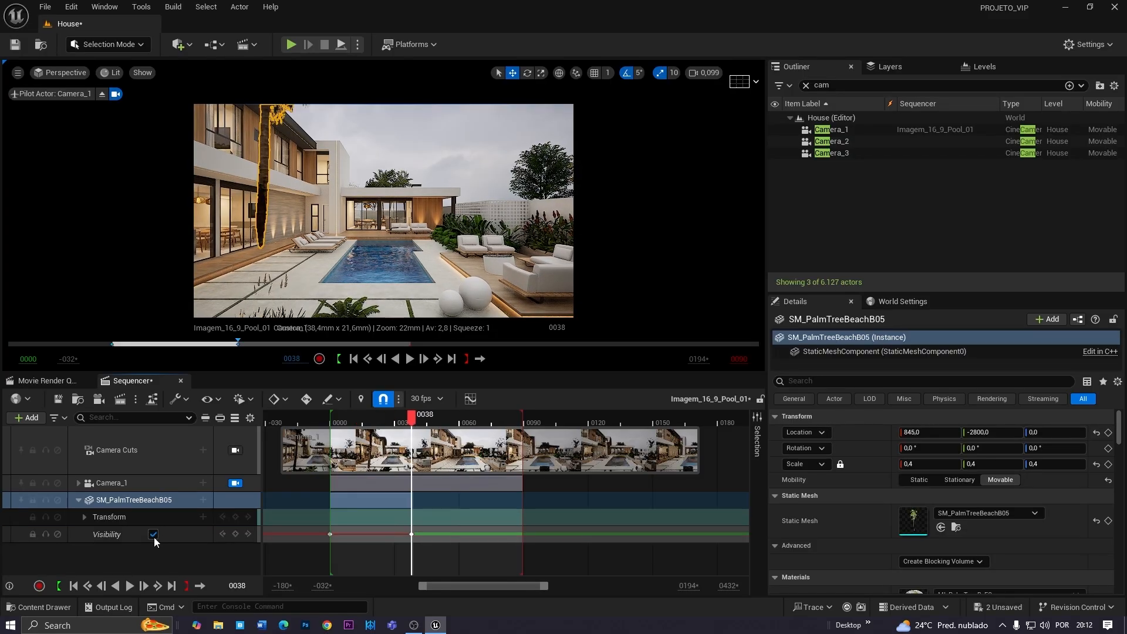
pyautogui.moveTo(415, 418); pyautogui.dragTo(399, 446)
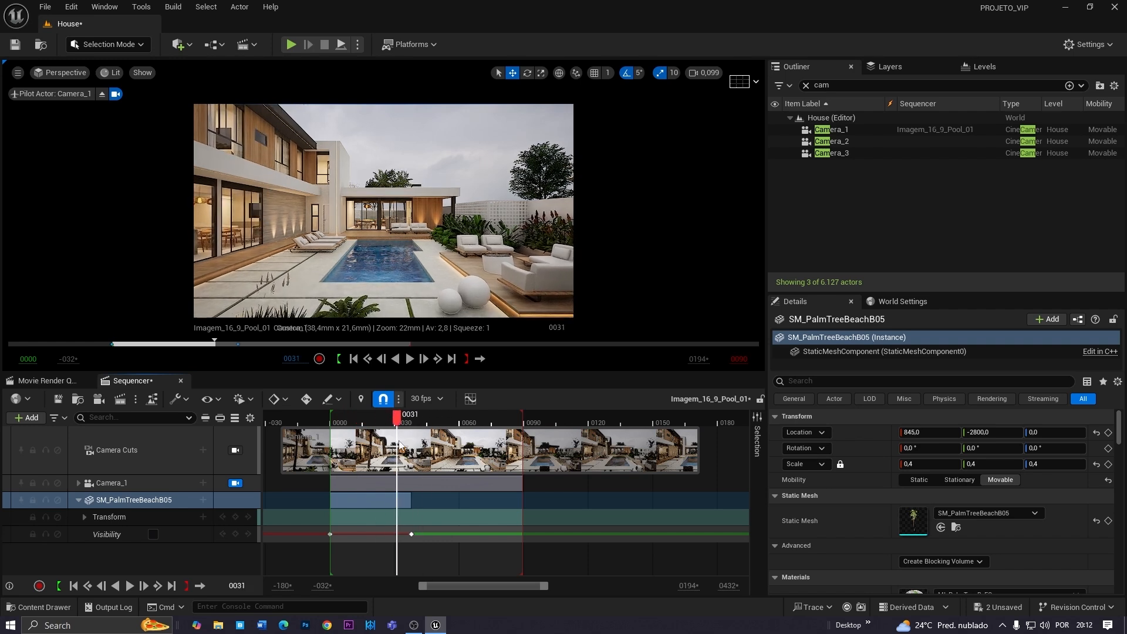
# Delete the palm tree's visibility key at frame 38 and move the playhead back before the start key
pyautogui.click(412, 534)
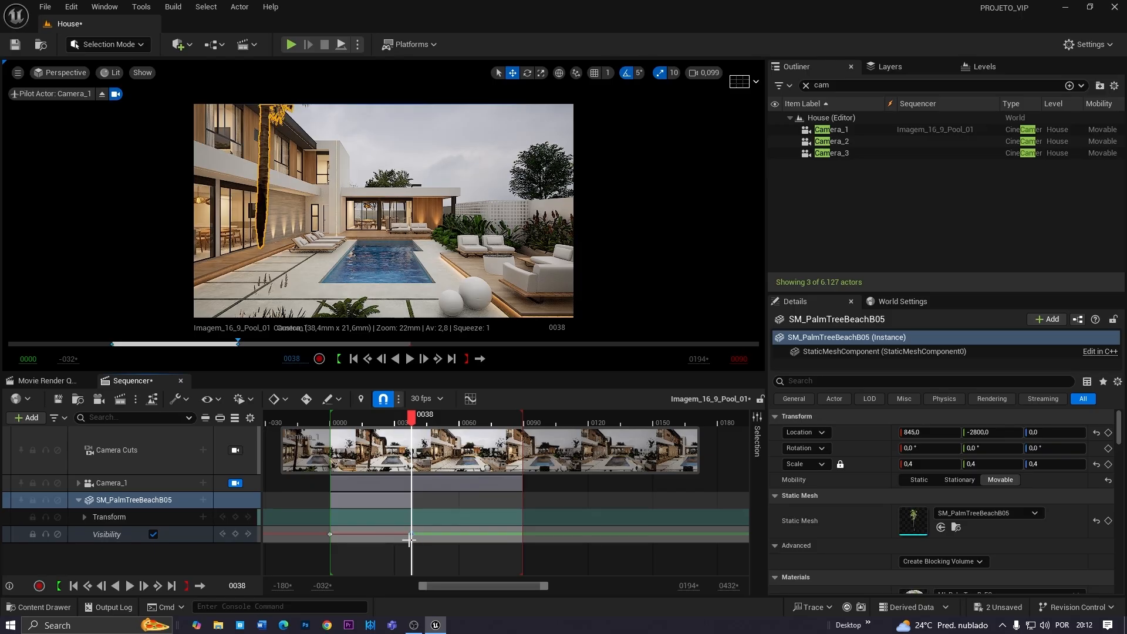
pyautogui.press('Delete')
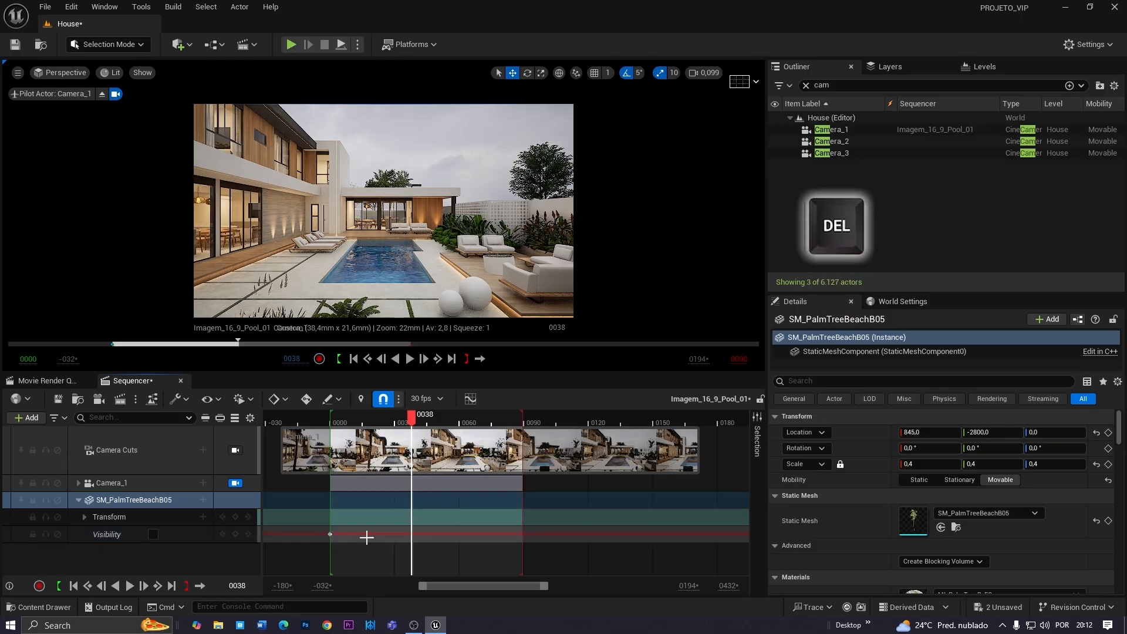
pyautogui.moveTo(413, 422); pyautogui.dragTo(321, 420)
pyautogui.click(329, 533)
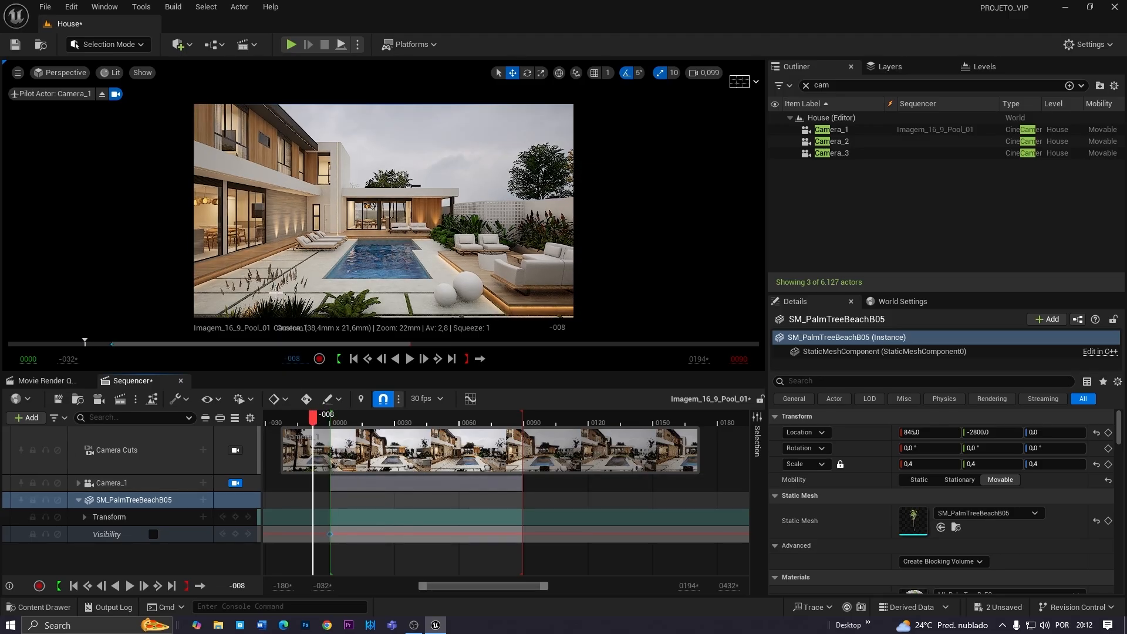
# Lower Camera_1's custom near clipping plane to 218,069992, play the sequence and return to frame 0
pyautogui.click(126, 488)
pyautogui.scroll(-10, 878, 520)
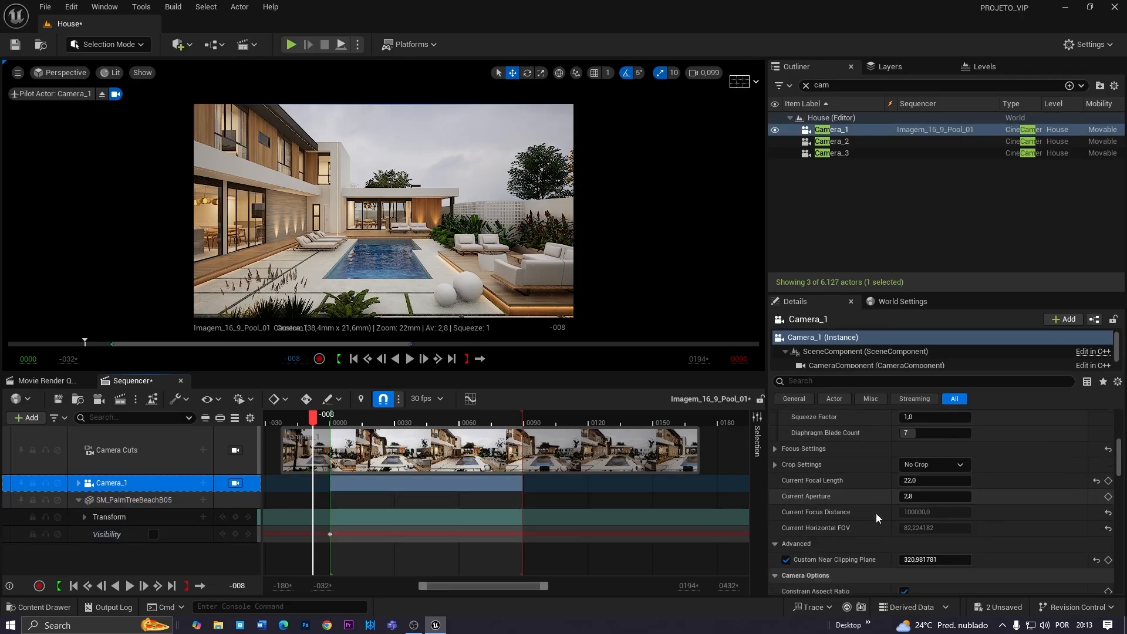
pyautogui.moveTo(937, 487); pyautogui.dragTo(910, 486)
pyautogui.click(409, 360)
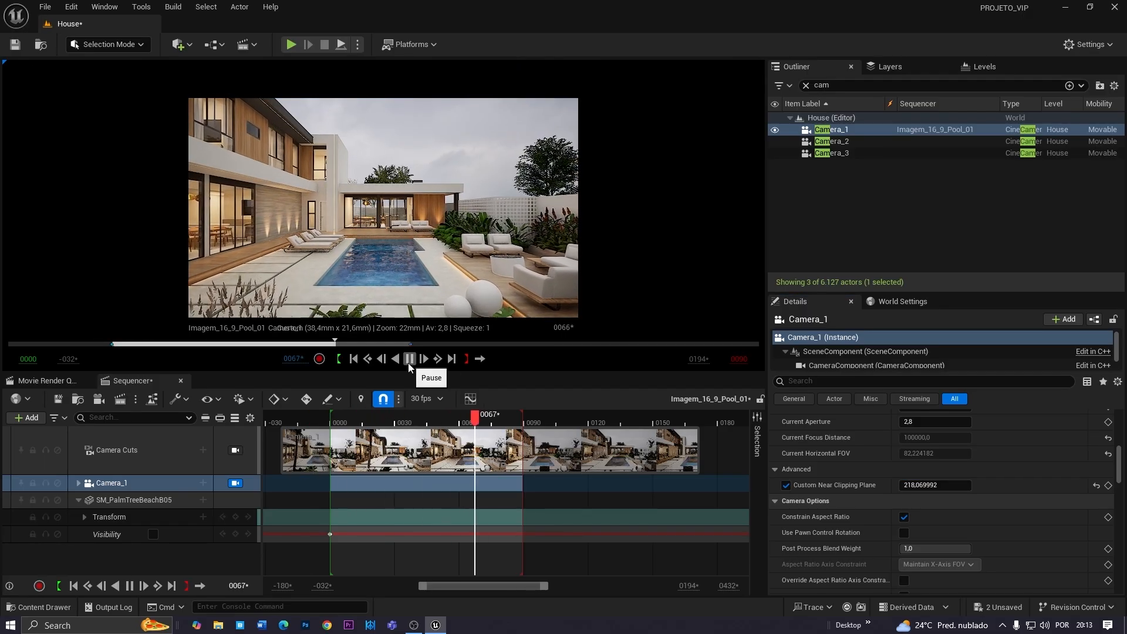
pyautogui.click(367, 359)
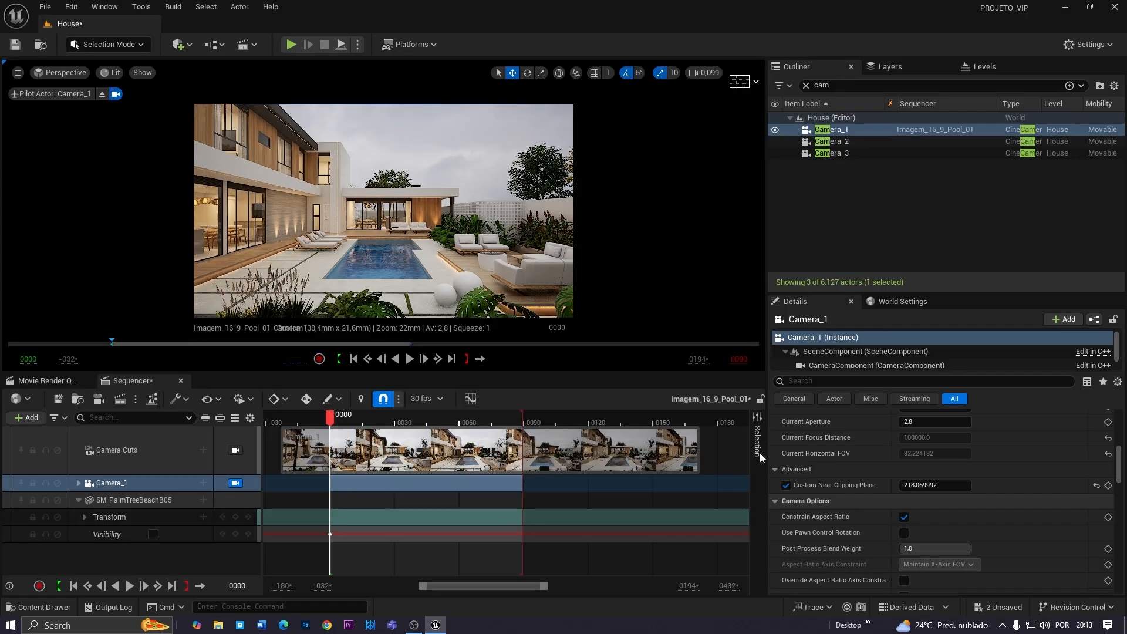
# Adjust Camera_1's custom near clipping plane to 214,25174, play the sequence and return to frame 0
pyautogui.moveTo(935, 485); pyautogui.dragTo(940, 485)
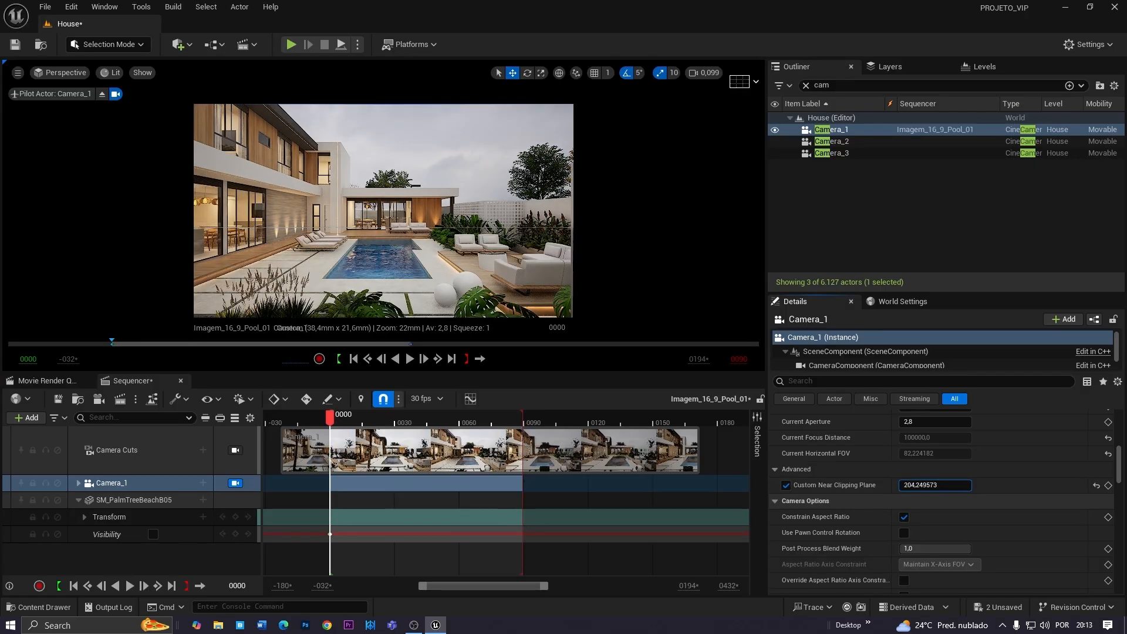
pyautogui.click(410, 363)
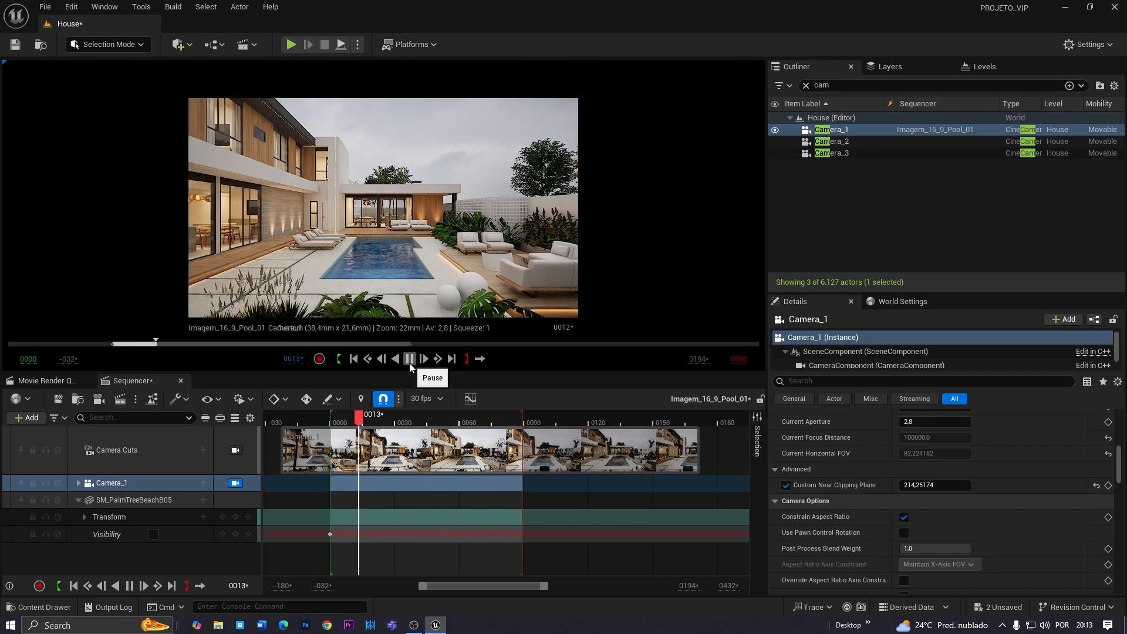
pyautogui.click(410, 362)
pyautogui.click(367, 360)
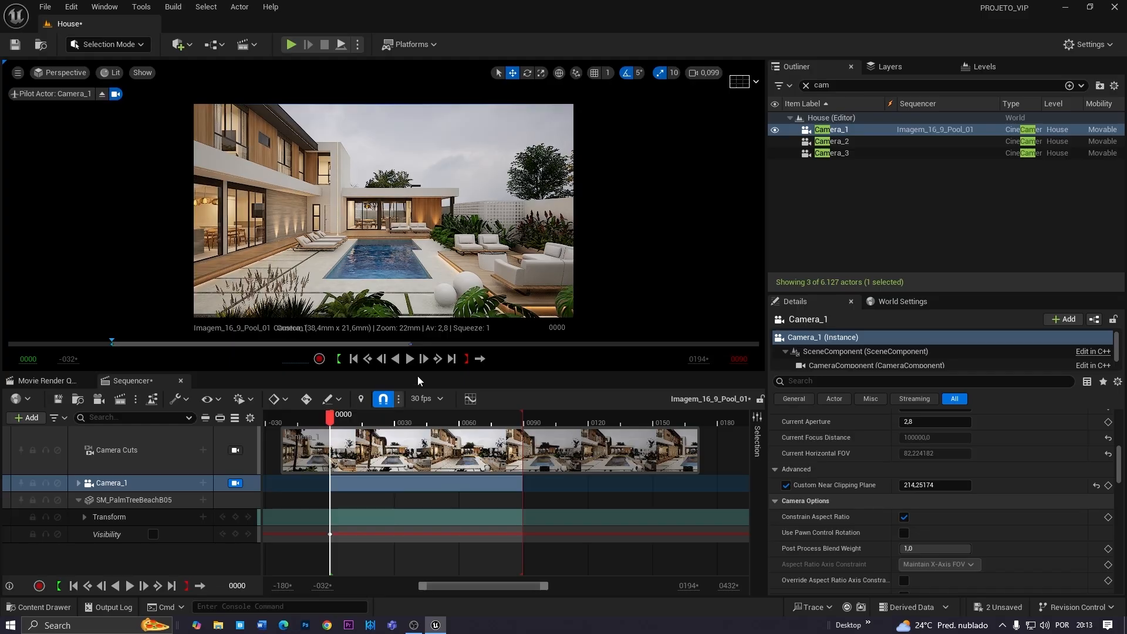
# Lower Camera_1's near clipping plane to 131,2612 and try deleting the wooden wall blocking the view, previewing the sequence without it
pyautogui.moveTo(952, 487); pyautogui.dragTo(931, 487)
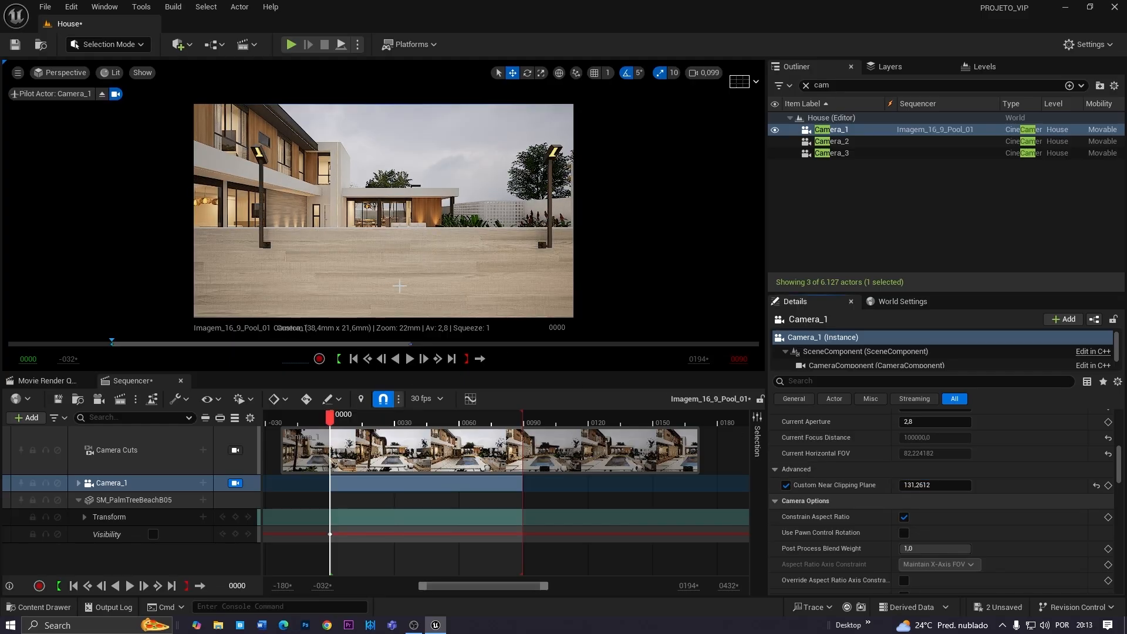
pyautogui.click(395, 282)
pyautogui.press('Delete')
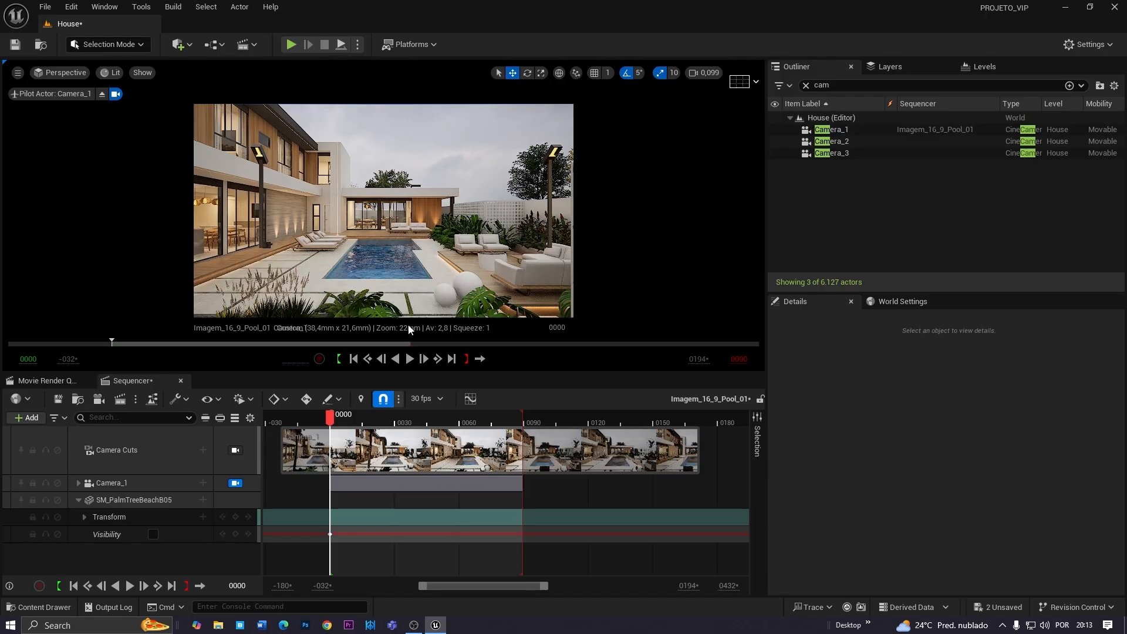
pyautogui.click(408, 359)
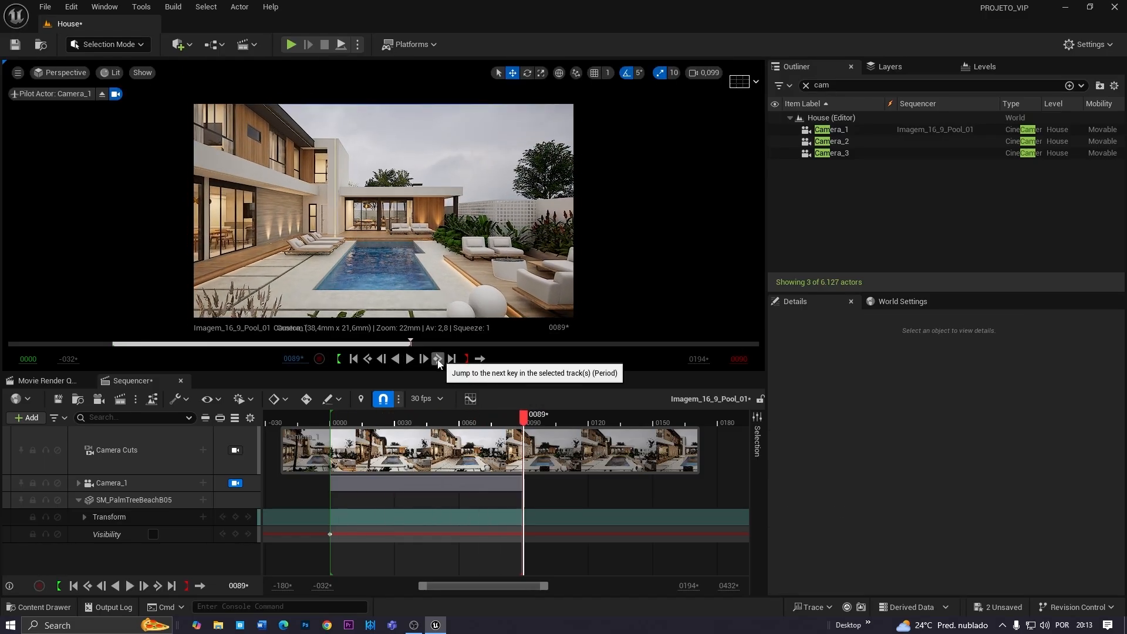
pyautogui.click(408, 360)
pyautogui.click(409, 359)
pyautogui.moveTo(366, 418); pyautogui.dragTo(330, 418)
pyautogui.click(358, 277)
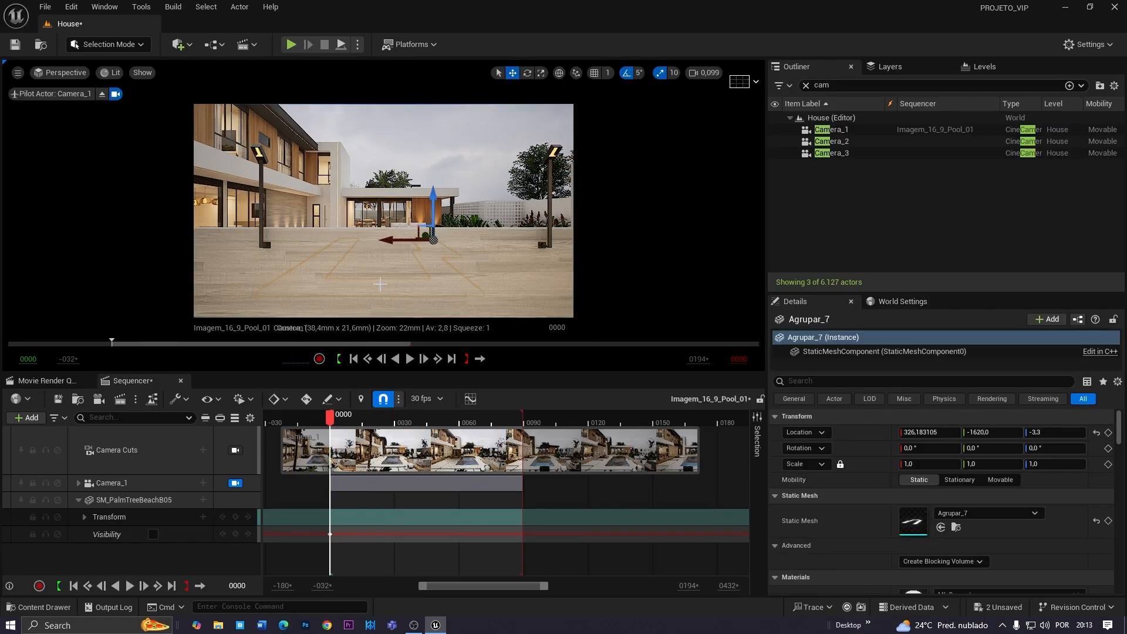
# Select Camera_1 in the sequence and lower its custom near clipping plane to about 123
pyautogui.click(113, 483)
pyautogui.scroll(-3, 997, 534)
pyautogui.scroll(-6, 946, 537)
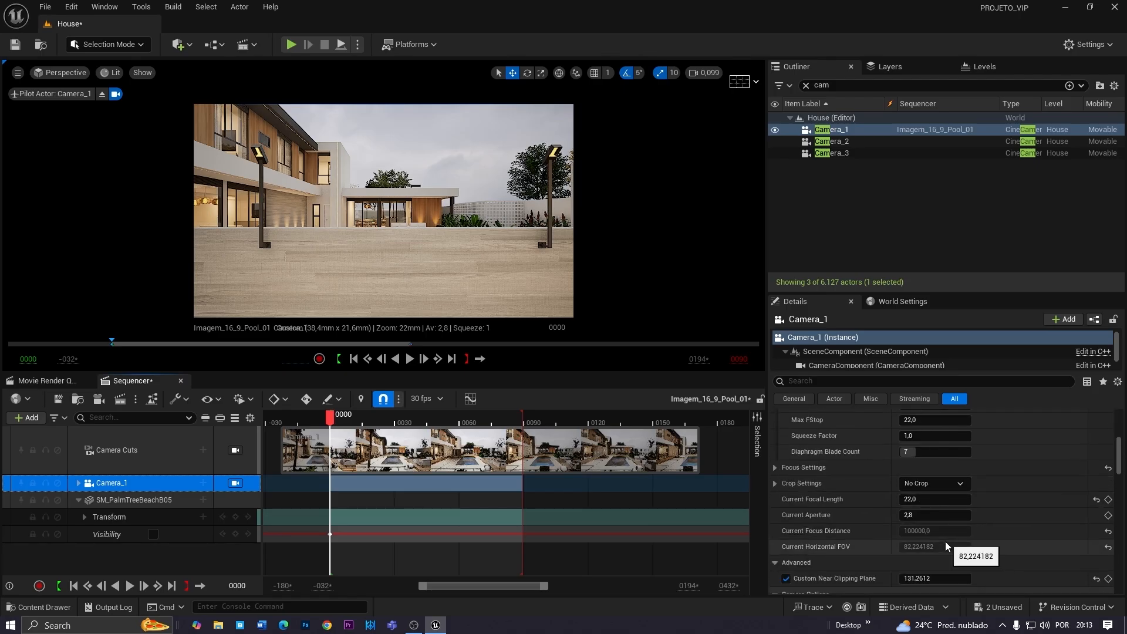
pyautogui.moveTo(938, 579); pyautogui.dragTo(931, 579)
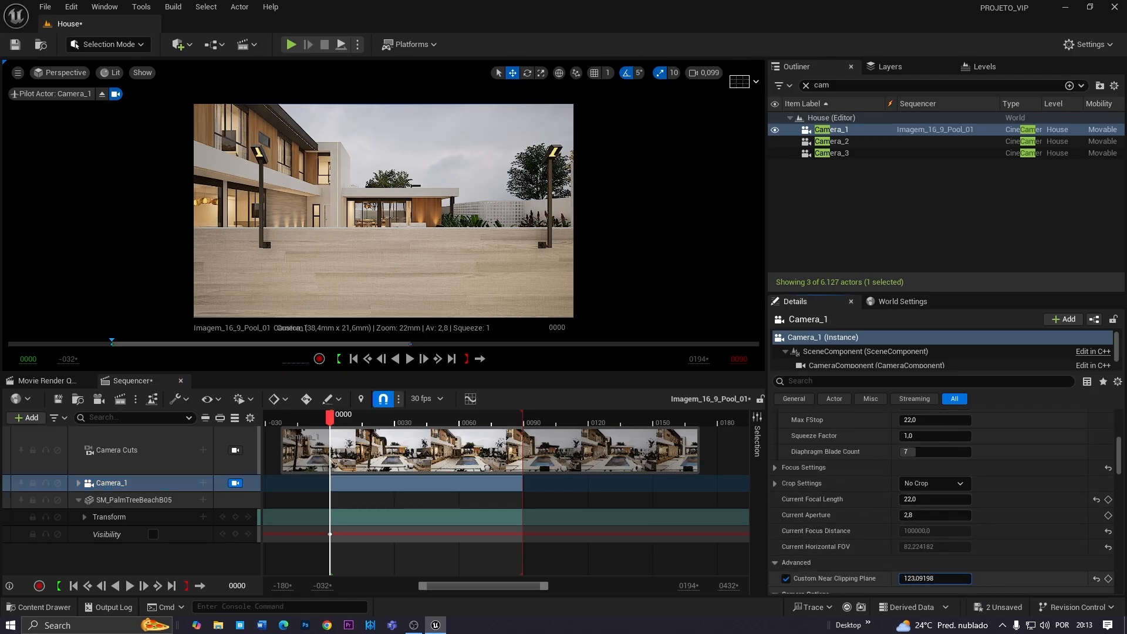
# Add the blocking wall Agrupar_29 to the sequence and switch its visibility off with an Actor Hidden In Game track
pyautogui.click(411, 270)
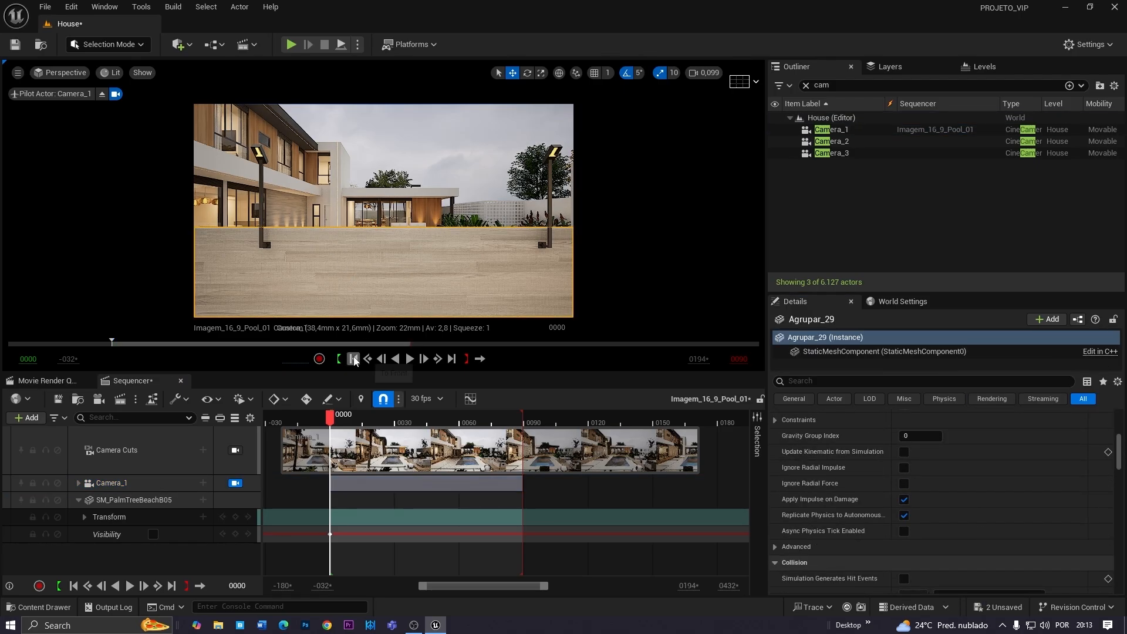
pyautogui.click(30, 417)
pyautogui.moveTo(88, 194)
pyautogui.click(208, 206)
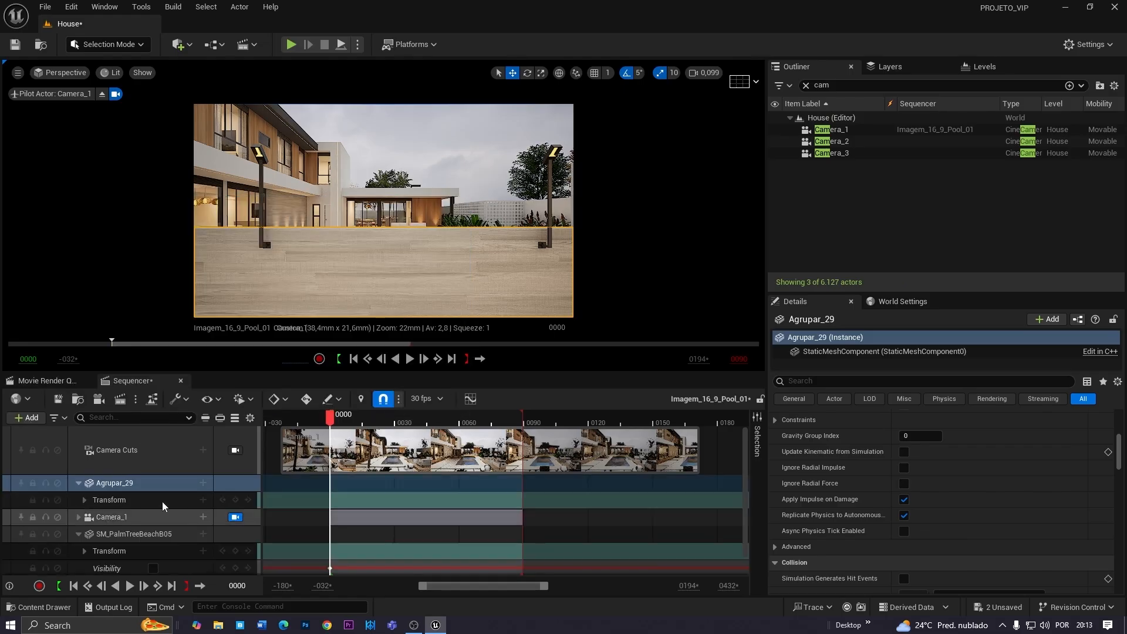
pyautogui.click(202, 482)
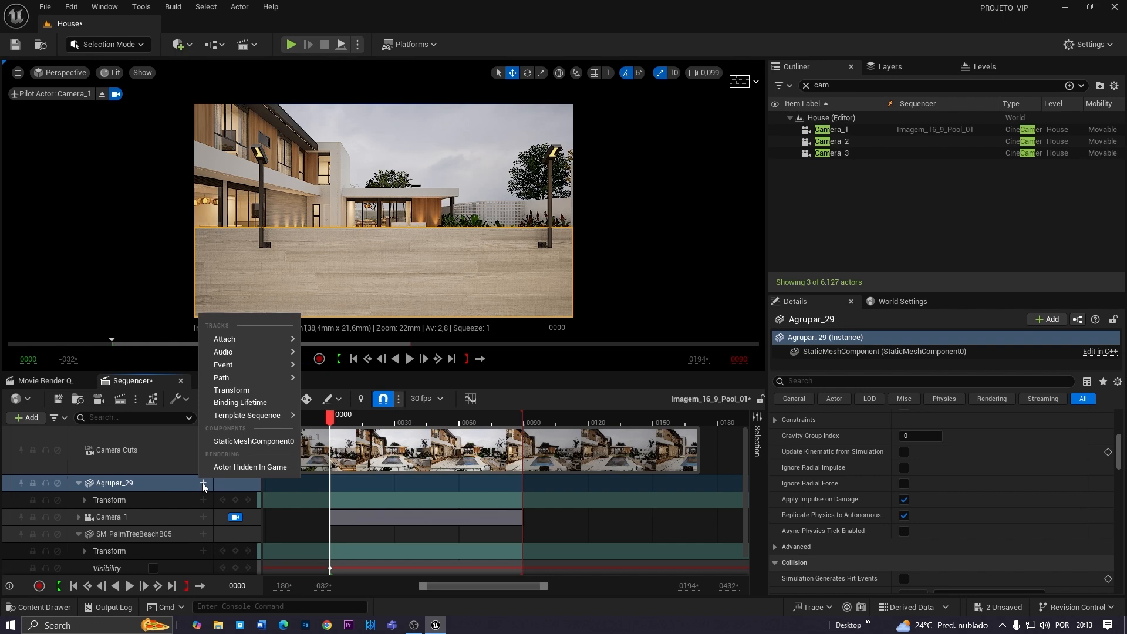
pyautogui.click(233, 468)
pyautogui.scroll(-1, 182, 481)
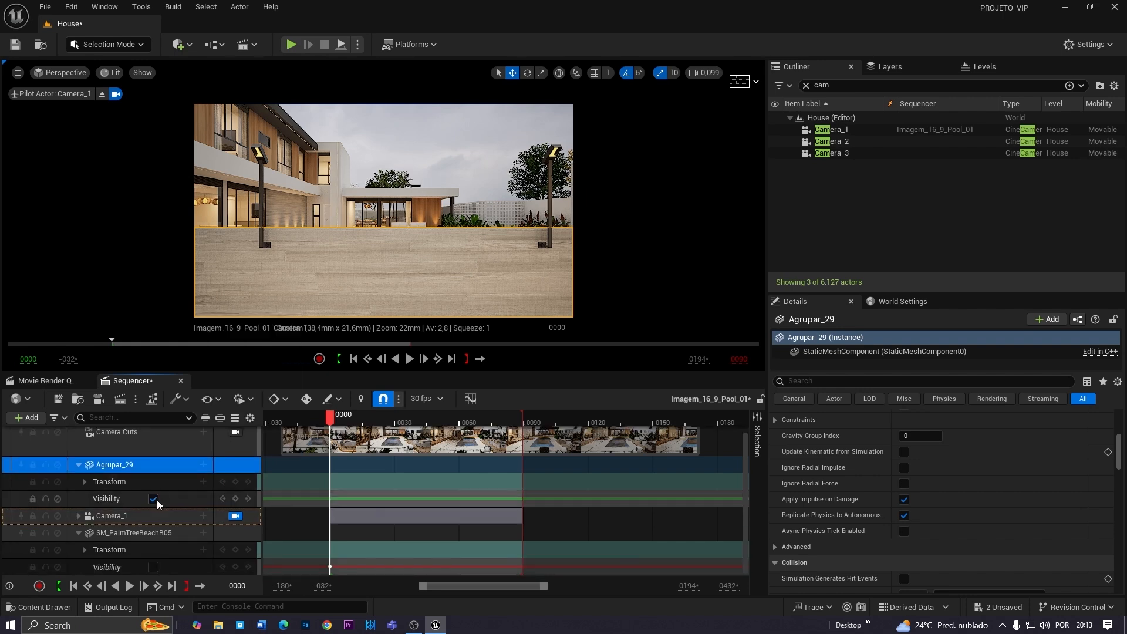
# Add the lamp post Light1 to the sequence and switch its visibility off with an Actor Hidden In Game track
pyautogui.click(271, 159)
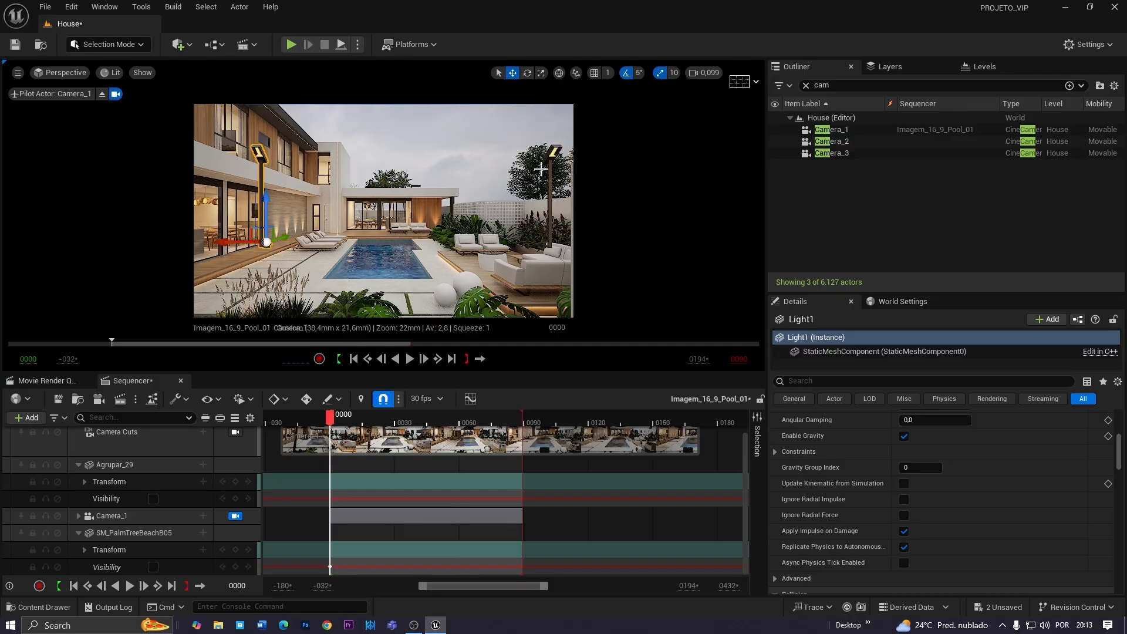
pyautogui.click(29, 417)
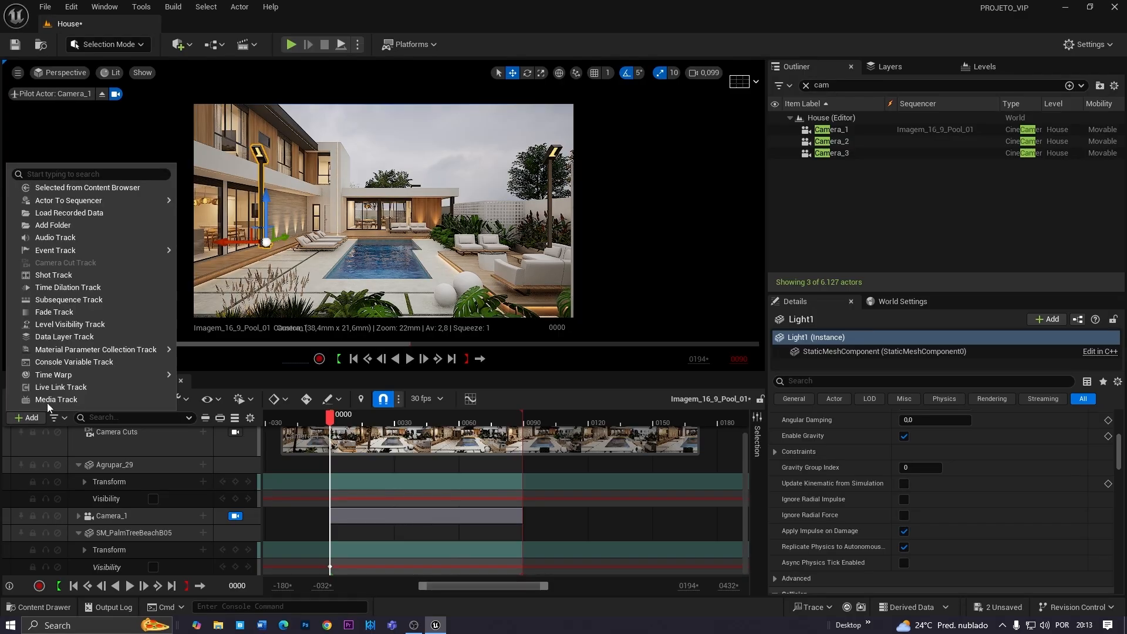
pyautogui.moveTo(76, 203)
pyautogui.click(207, 208)
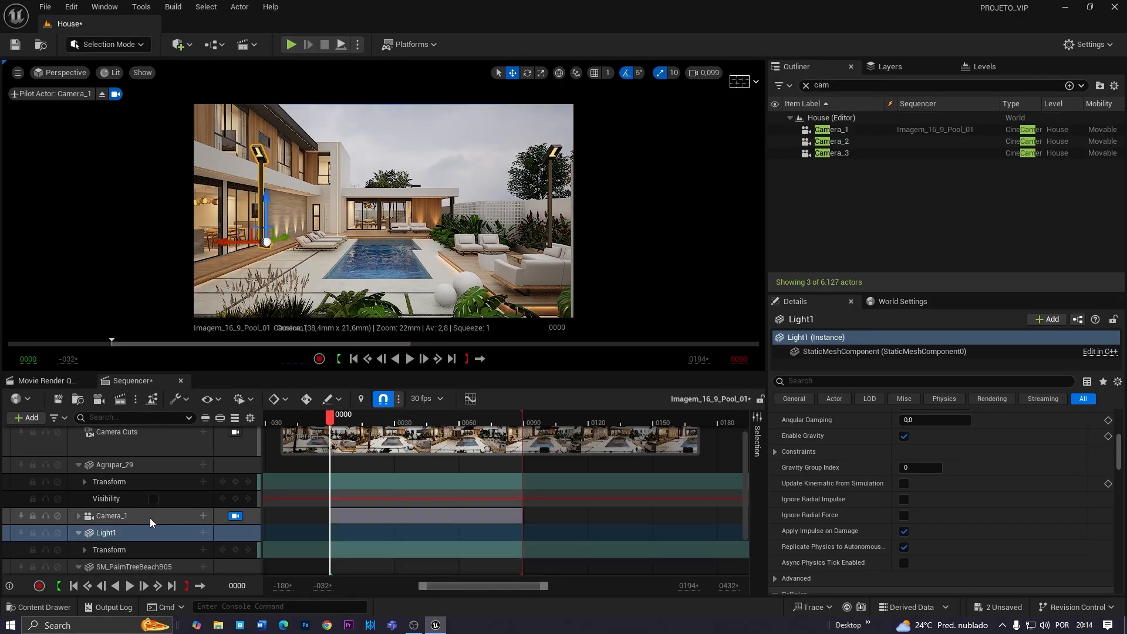
pyautogui.scroll(-1, 149, 518)
pyautogui.click(202, 498)
pyautogui.click(231, 482)
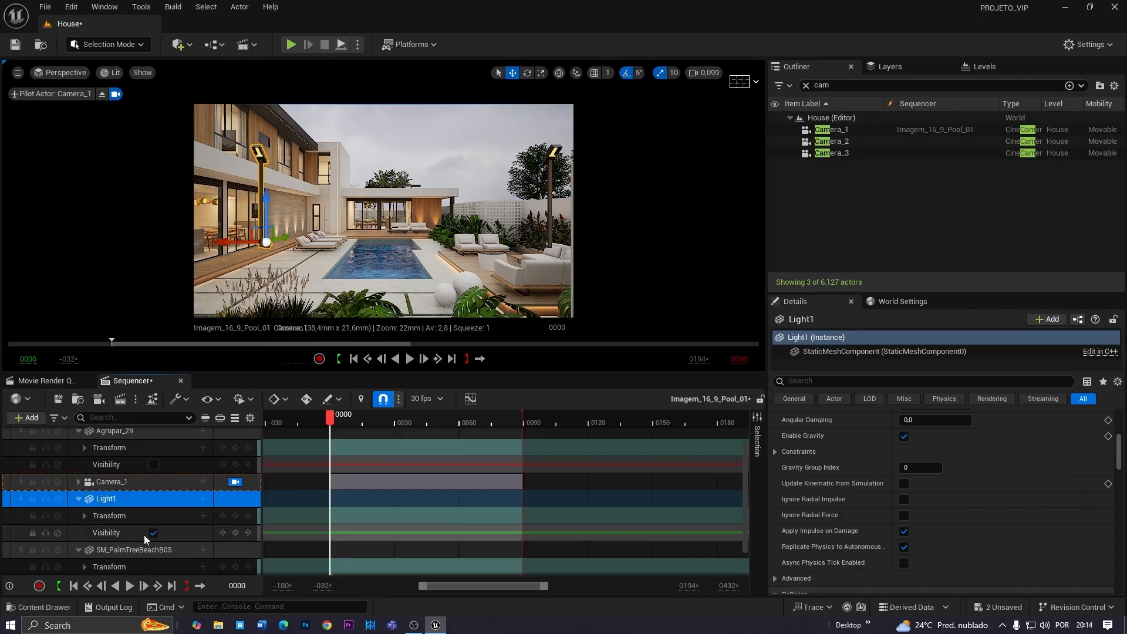
# Add the lamp post Light2 to the sequence and switch its visibility off with an Actor Hidden In Game track
pyautogui.click(560, 147)
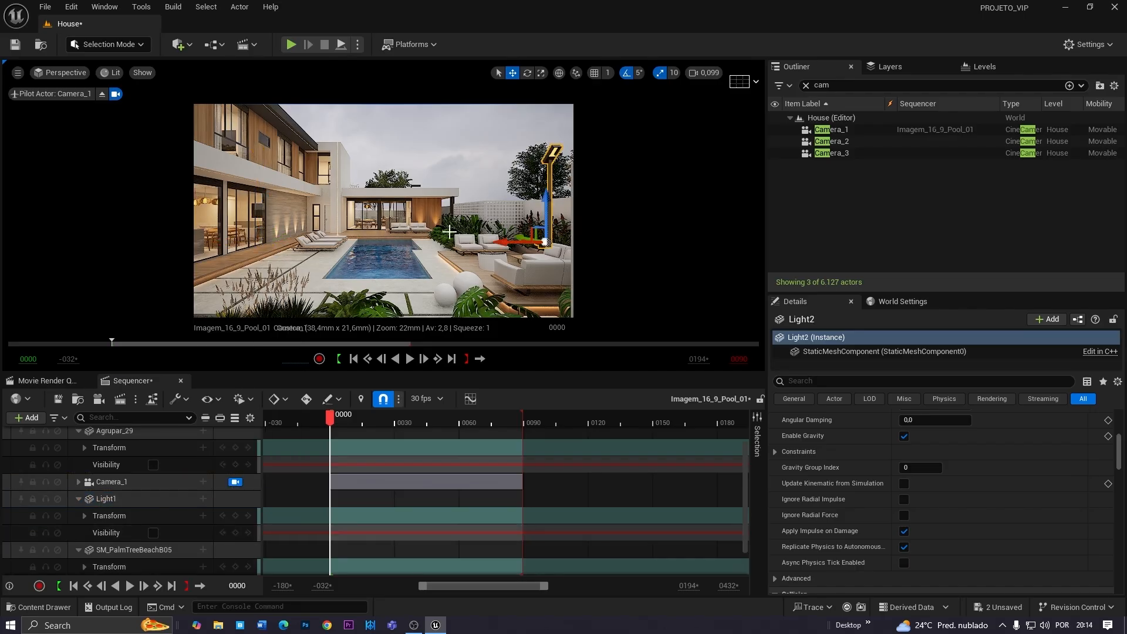
pyautogui.click(28, 418)
pyautogui.click(207, 208)
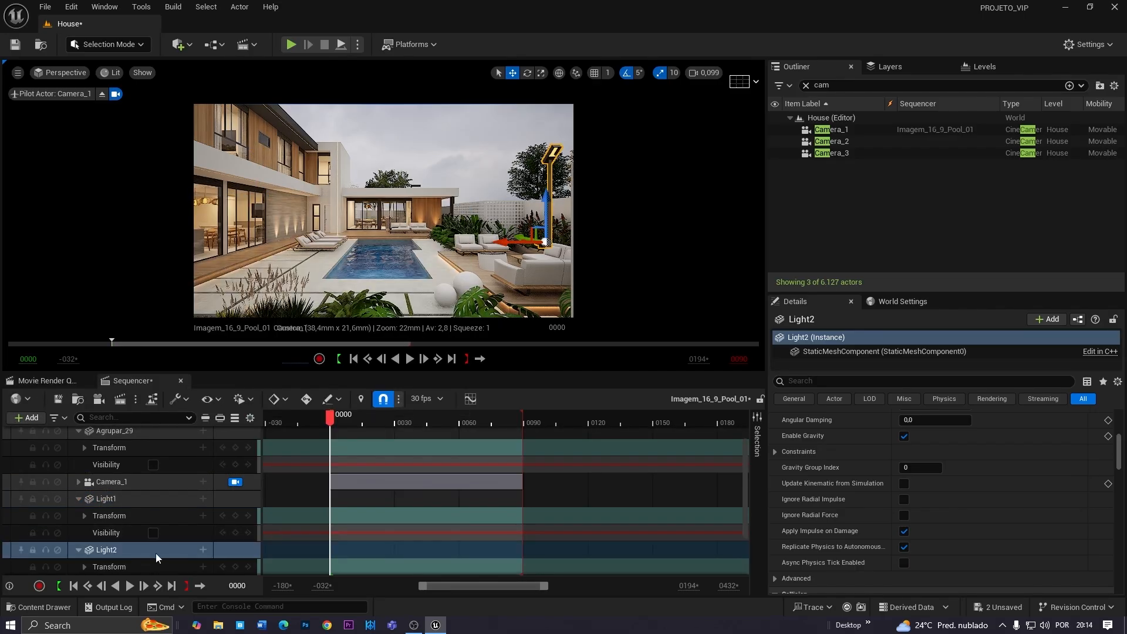
pyautogui.click(202, 550)
pyautogui.click(224, 536)
pyautogui.scroll(-2, 182, 520)
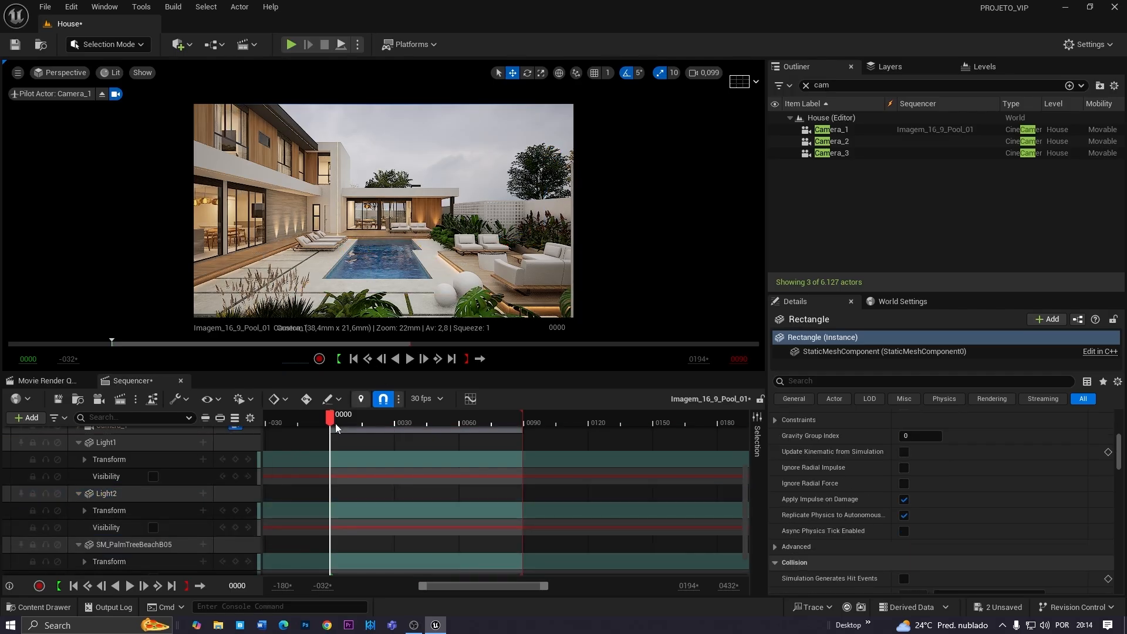
# Review the hidden actors' tracks, play the sequence to check the unobstructed pool view and return to frame 0
pyautogui.moveTo(339, 418)
pyautogui.mouseDown()
pyautogui.moveTo(323, 417)
pyautogui.moveTo(527, 422)
pyautogui.moveTo(291, 415)
pyautogui.moveTo(321, 424)
pyautogui.mouseUp()
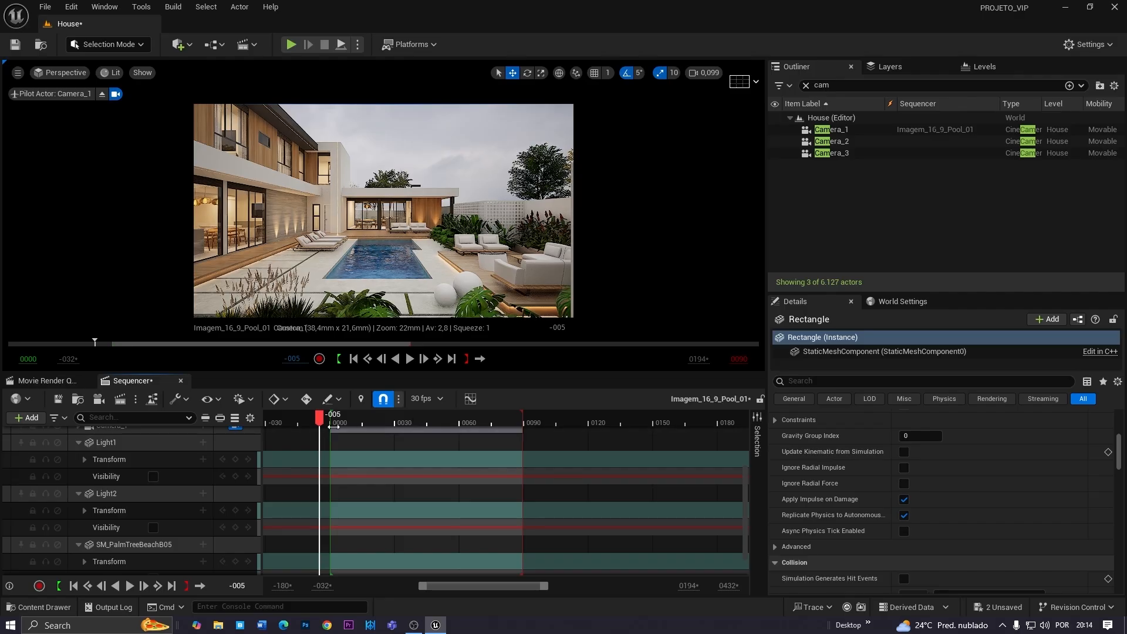
pyautogui.click(320, 422)
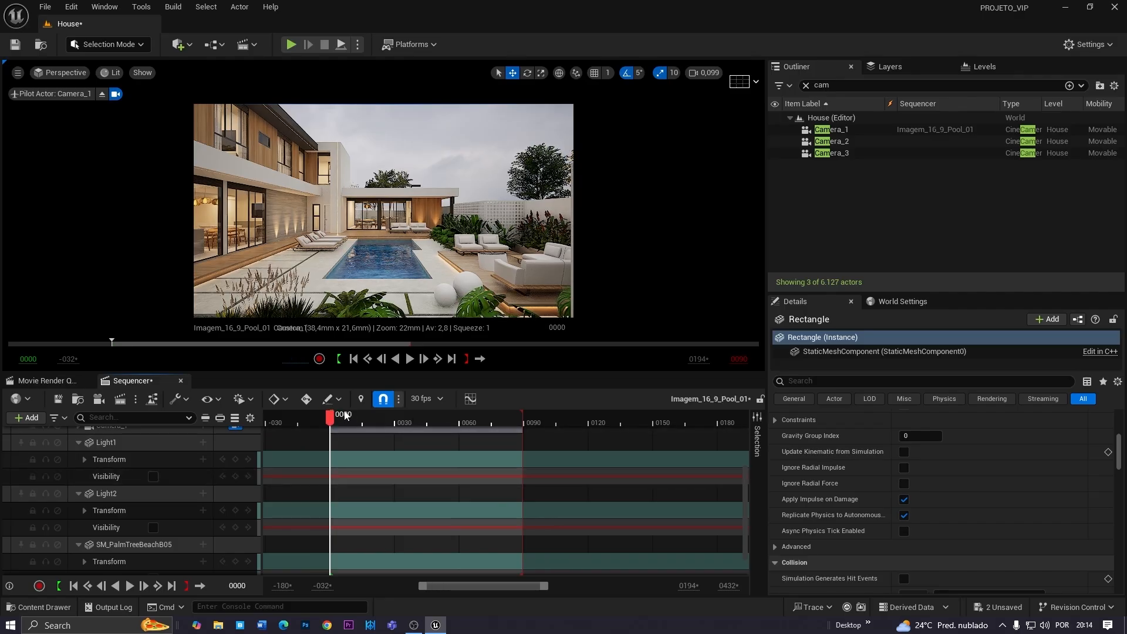
pyautogui.scroll(2, 146, 492)
pyautogui.scroll(2, 146, 498)
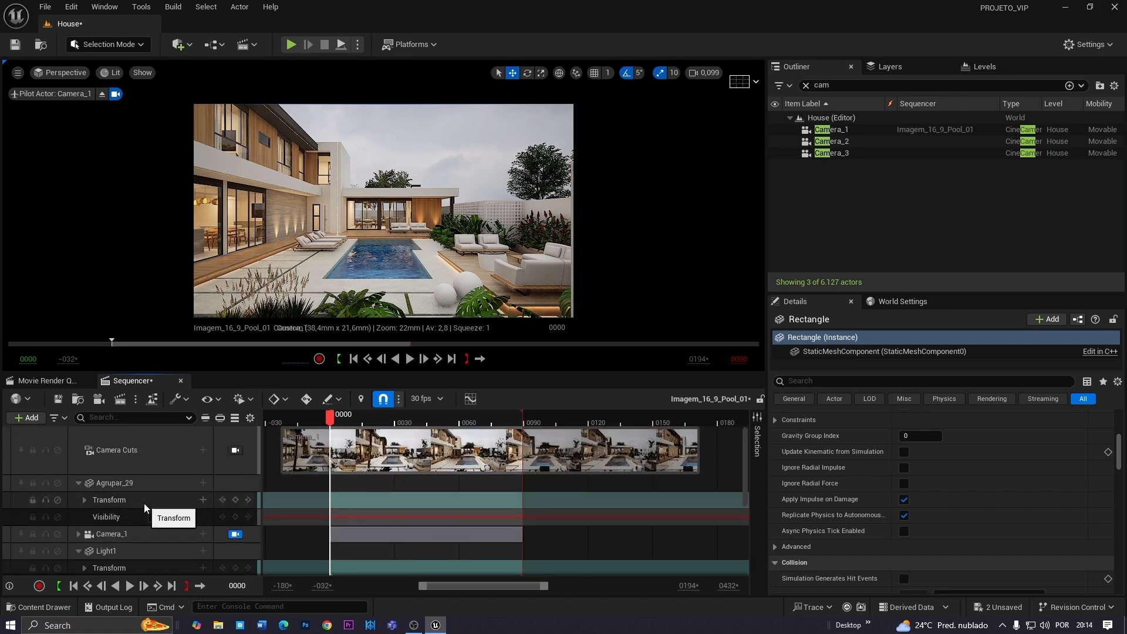
pyautogui.scroll(-3, 143, 503)
pyautogui.click(410, 359)
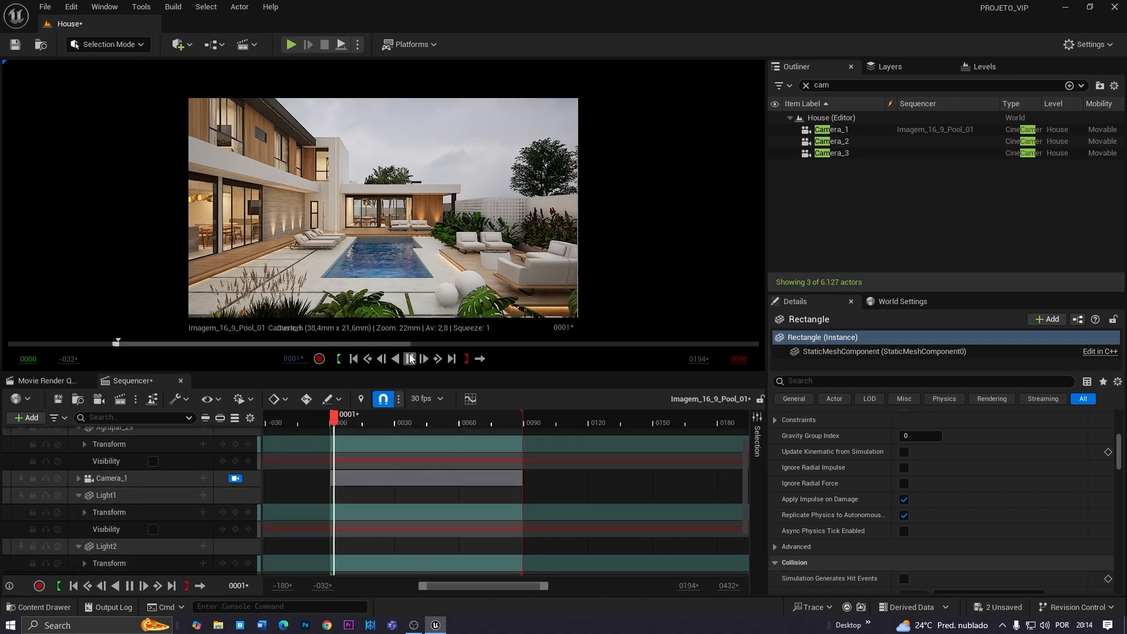
pyautogui.click(410, 359)
pyautogui.click(363, 359)
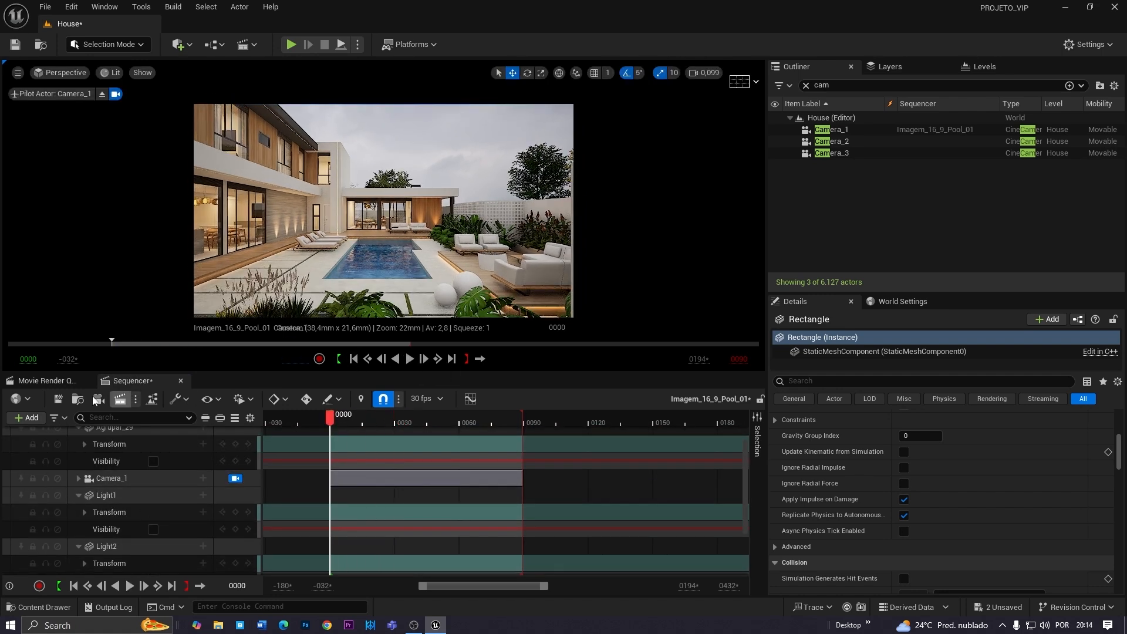
# Save the Imagem_16_9_Pool_01 sequence, view the Movie Render Queue and return to the Sequencer
pyautogui.click(58, 399)
pyautogui.click(47, 380)
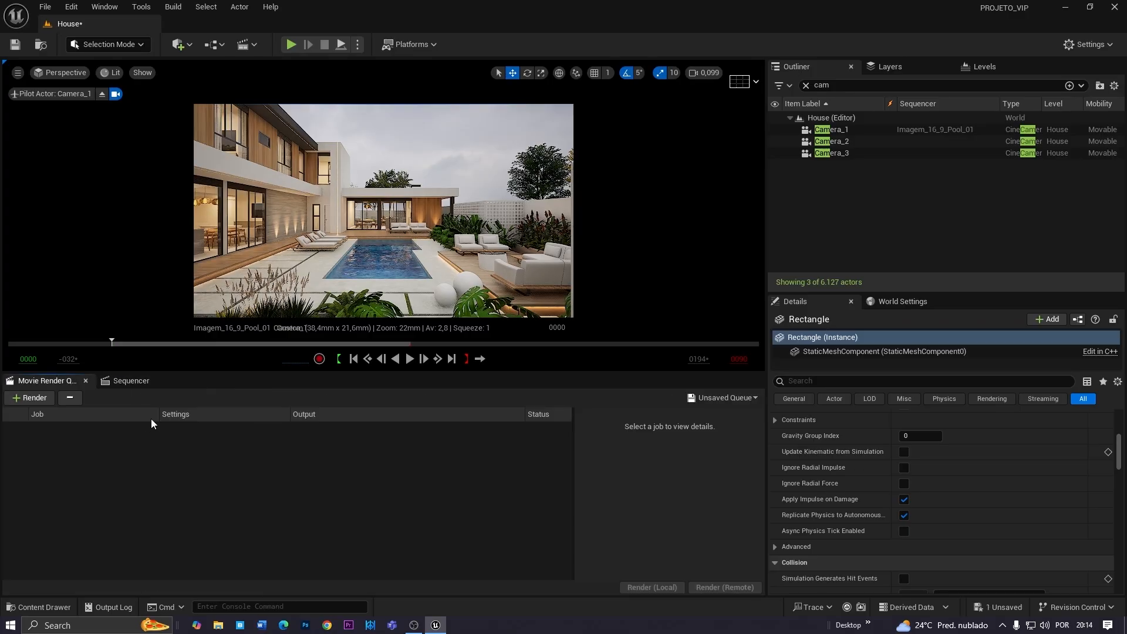
pyautogui.click(131, 380)
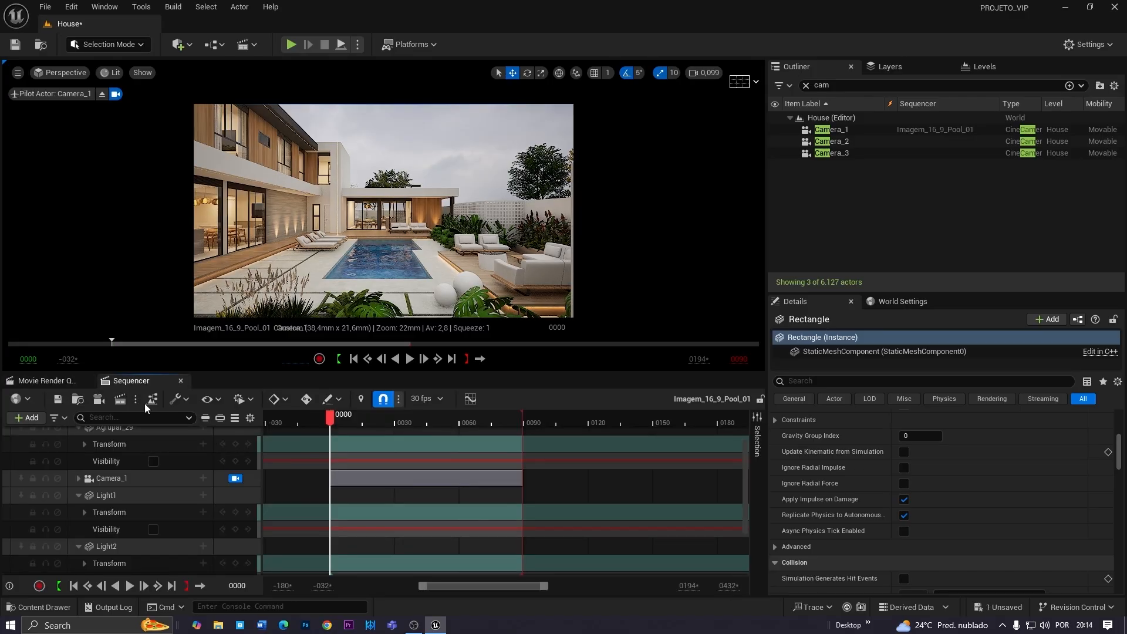
# Play the sequence to check Camera_1's forward movement and return to frame 0
pyautogui.click(410, 359)
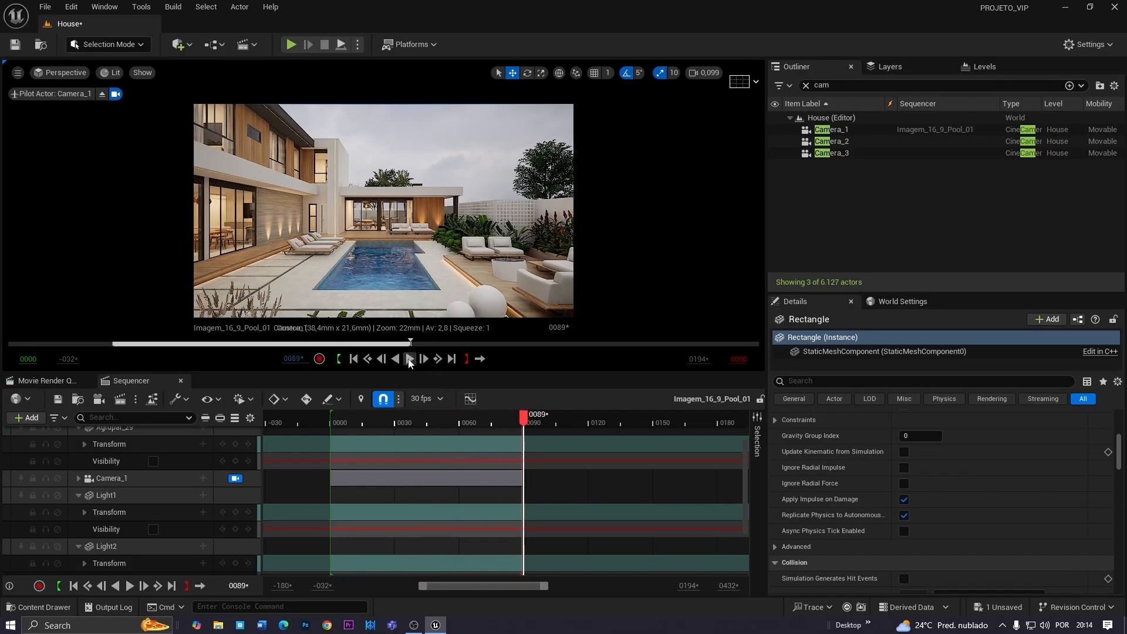
pyautogui.click(409, 359)
pyautogui.click(409, 360)
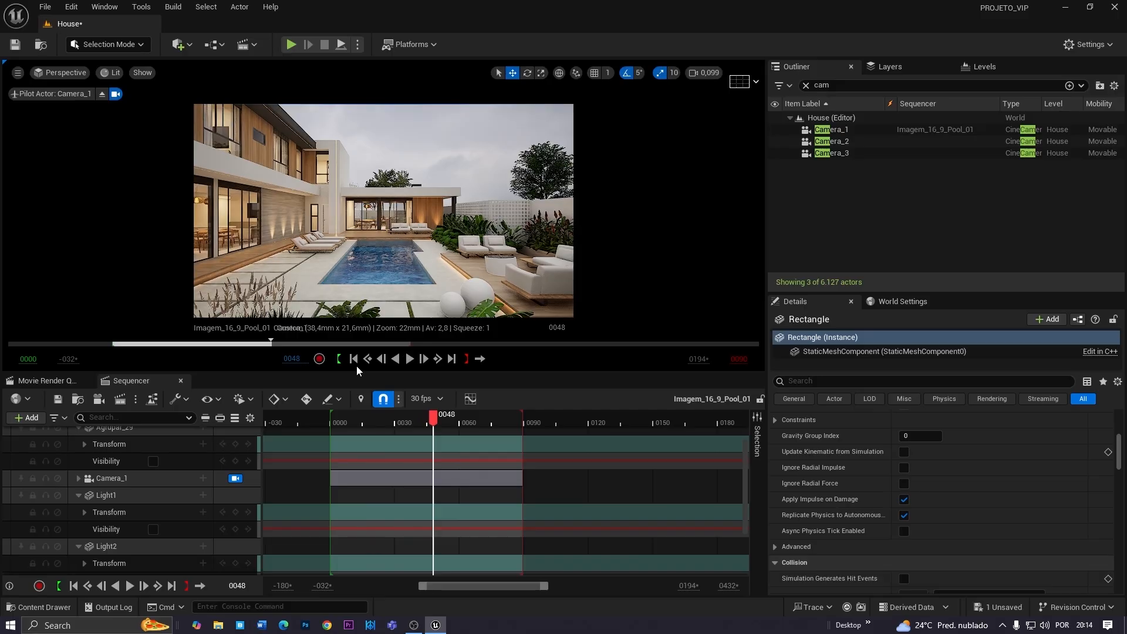
pyautogui.click(354, 359)
# Collapse the Agrupar_29, Light1 and Light2 tracks and expand Camera_1 to show its component and Transform tracks
pyautogui.scroll(2, 177, 519)
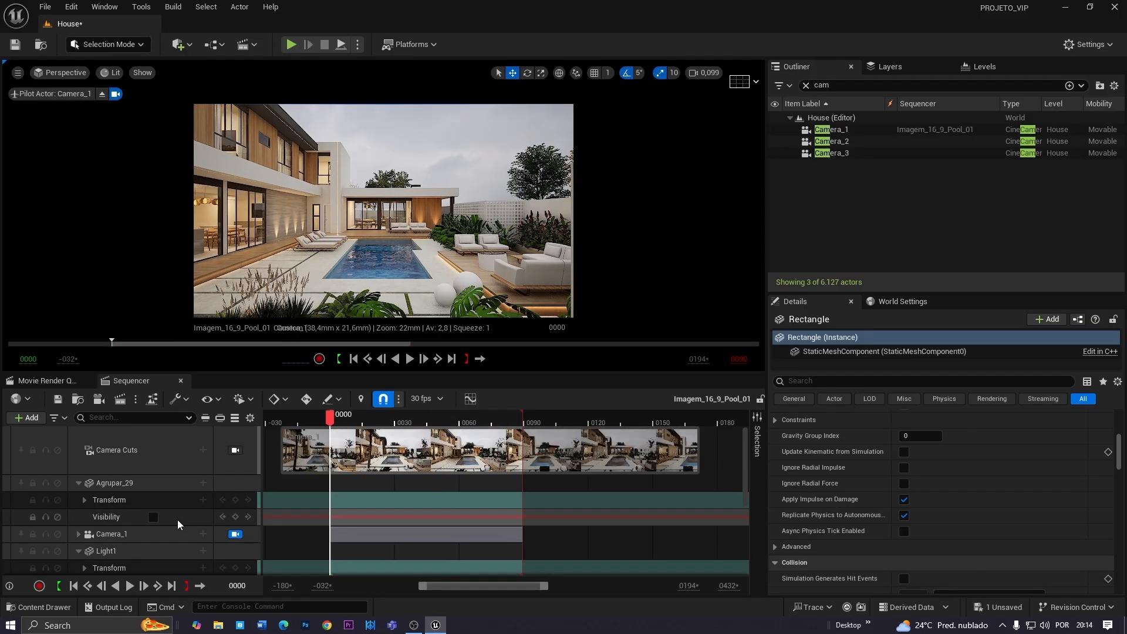
pyautogui.click(78, 483)
pyautogui.click(77, 517)
pyautogui.scroll(-1, 88, 529)
pyautogui.click(79, 532)
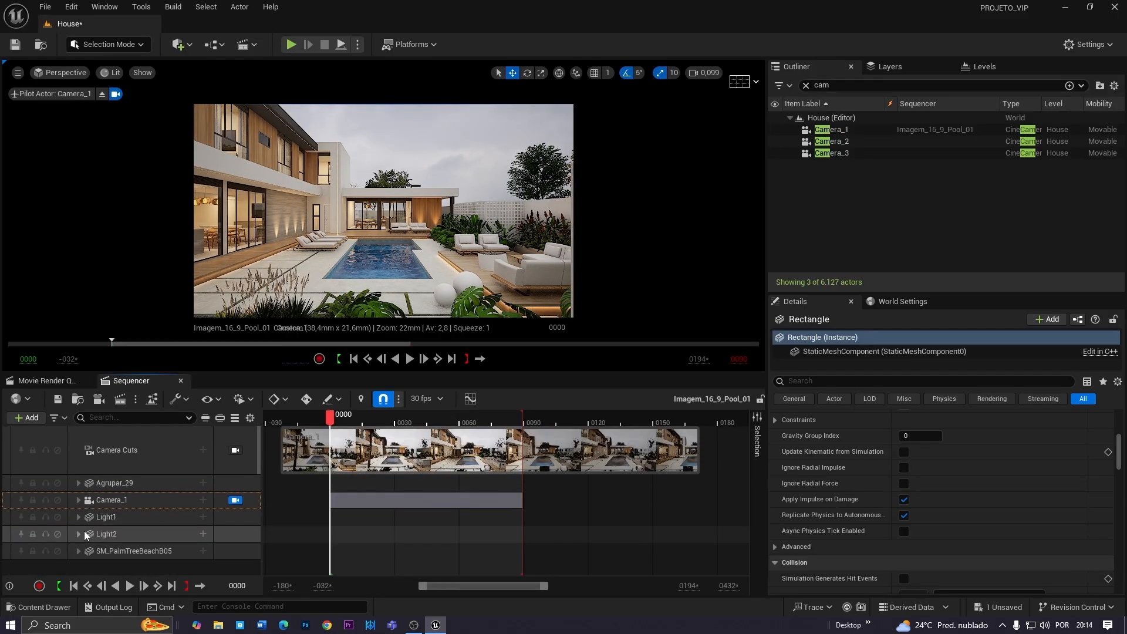
pyautogui.click(78, 500)
pyautogui.scroll(-4, 216, 498)
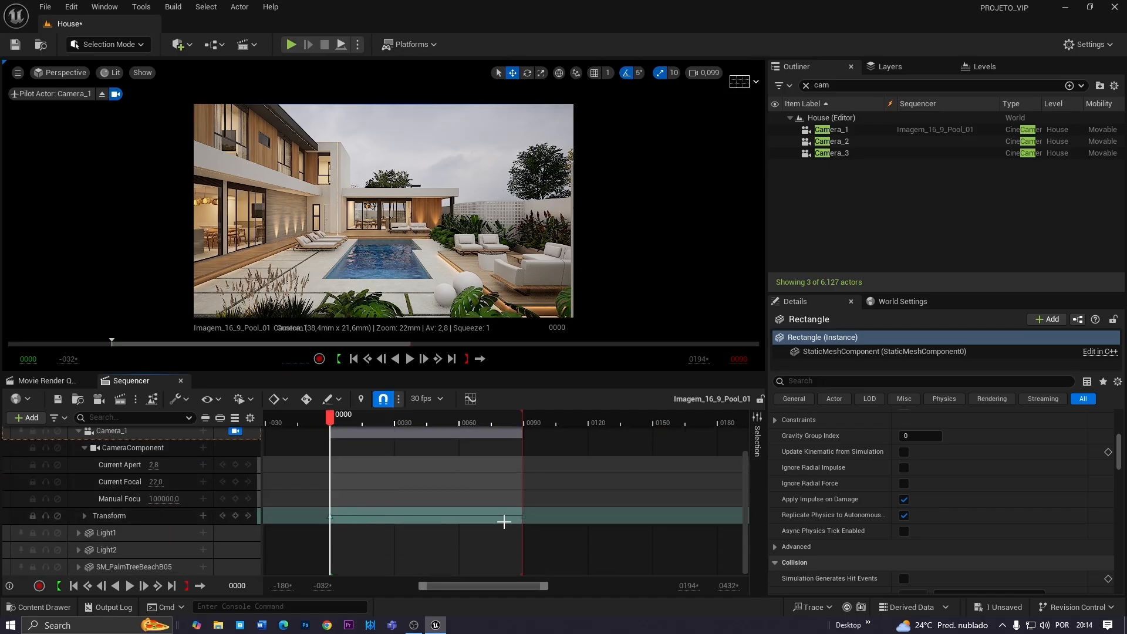
# At frame 90, move Camera_1 further forward toward the pool and key its Transform
pyautogui.moveTo(331, 421)
pyautogui.mouseDown()
pyautogui.moveTo(499, 421)
pyautogui.moveTo(330, 421)
pyautogui.mouseUp()
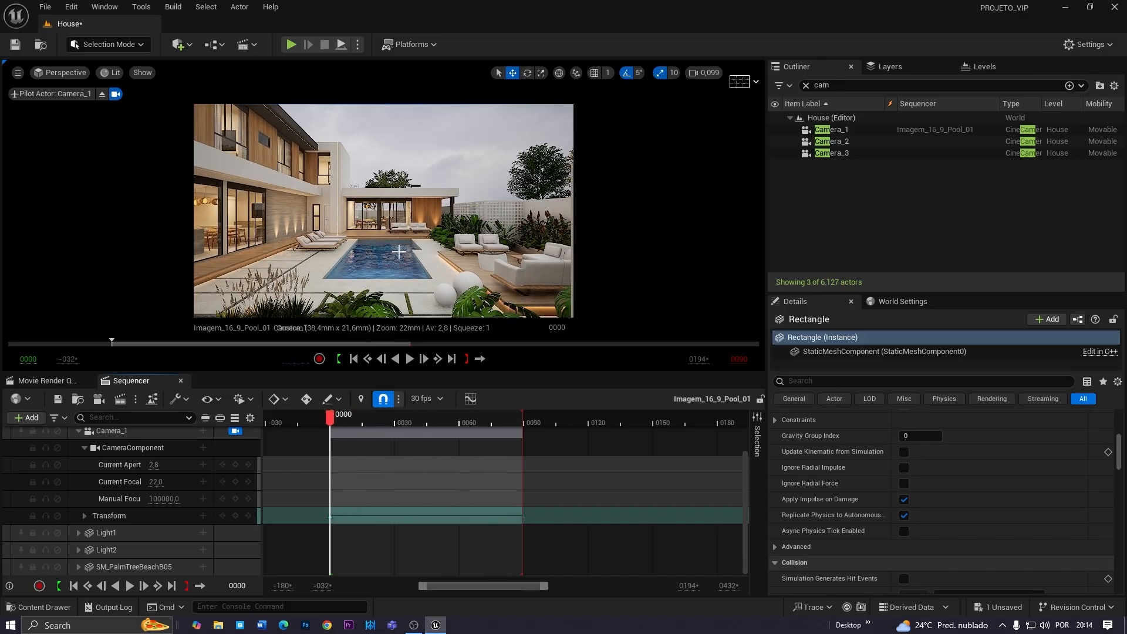
pyautogui.moveTo(111, 342)
pyautogui.mouseDown()
pyautogui.moveTo(394, 337)
pyautogui.moveTo(420, 322)
pyautogui.mouseUp()
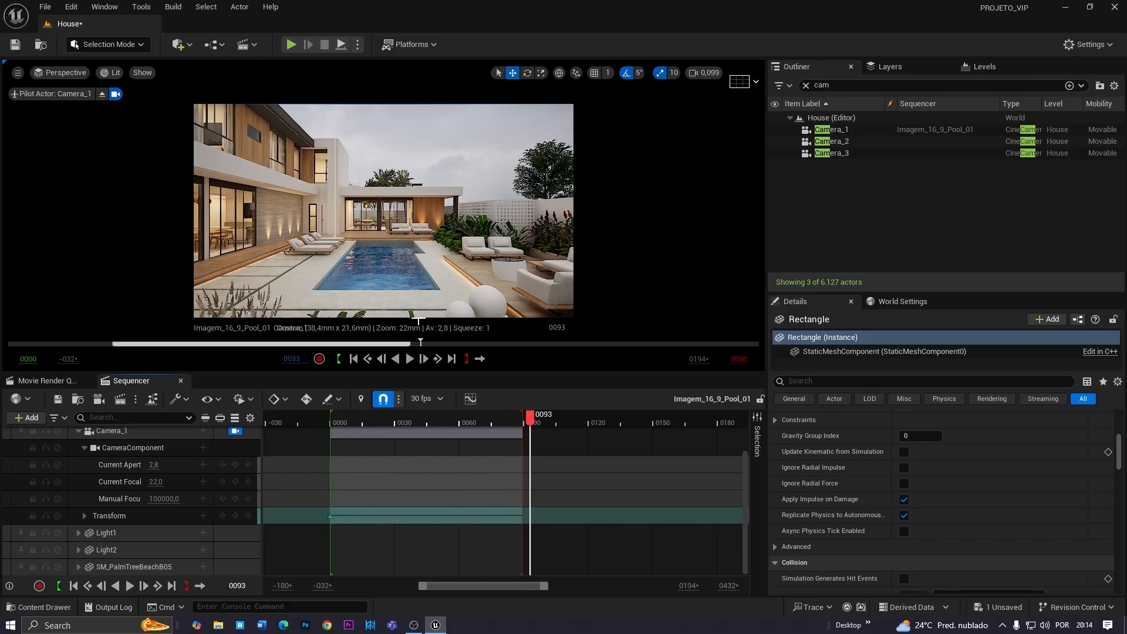
pyautogui.click(523, 516)
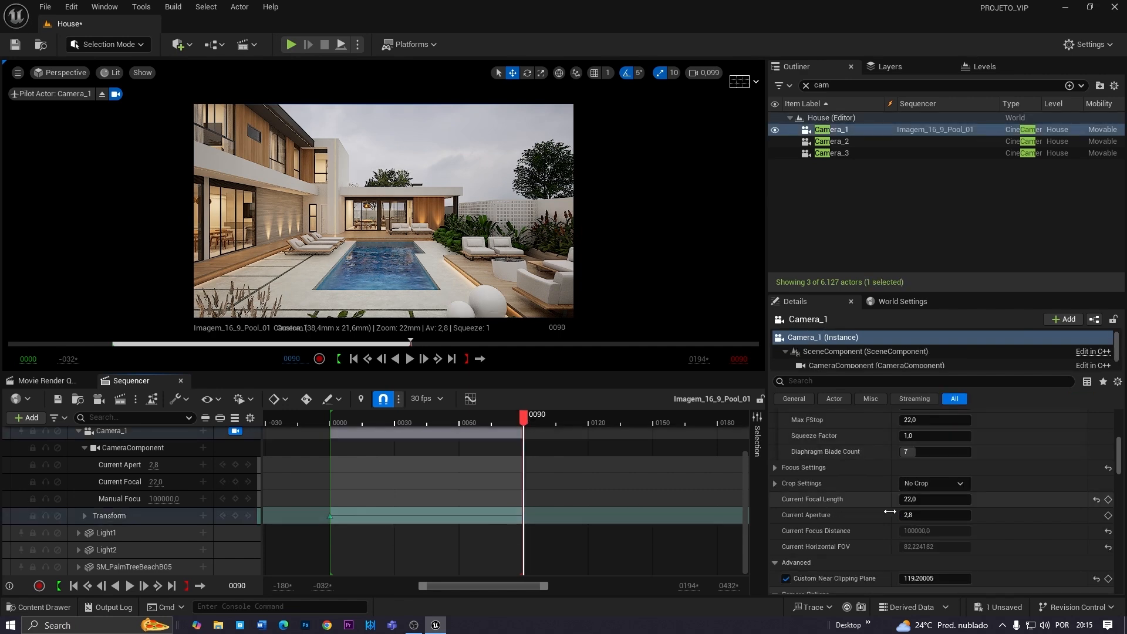
pyautogui.scroll(6, 941, 503)
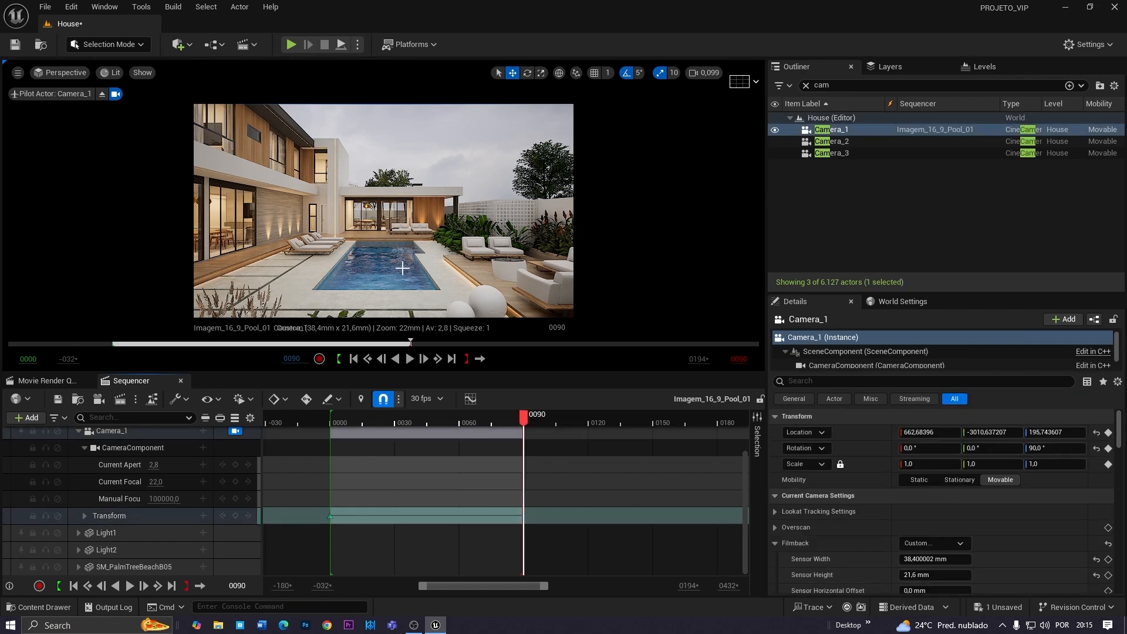
pyautogui.moveTo(404, 262); pyautogui.dragTo(404, 262, button='right')
pyautogui.press('w')
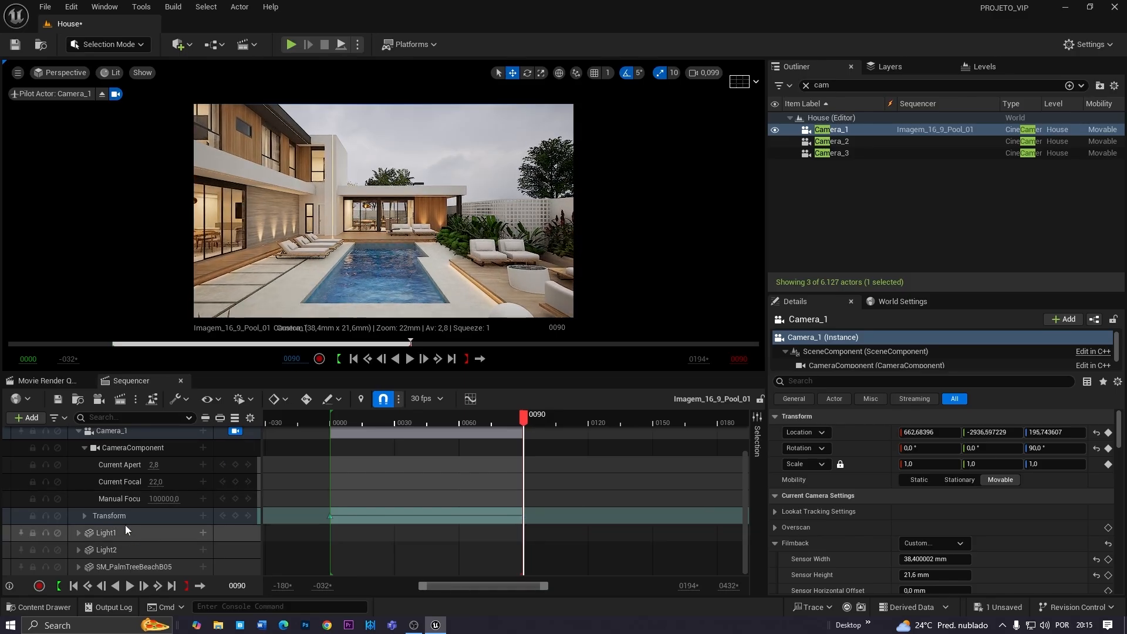
pyautogui.click(235, 517)
# Play the sequence from frame 0 to check Camera_1's longer forward movement
pyautogui.click(353, 359)
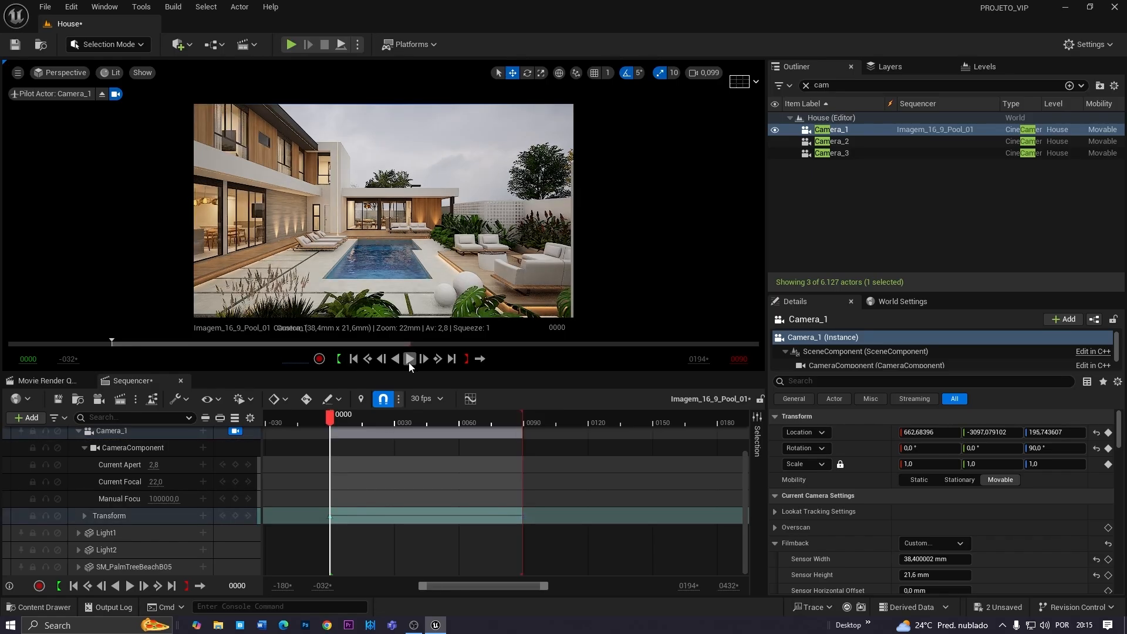
pyautogui.click(409, 358)
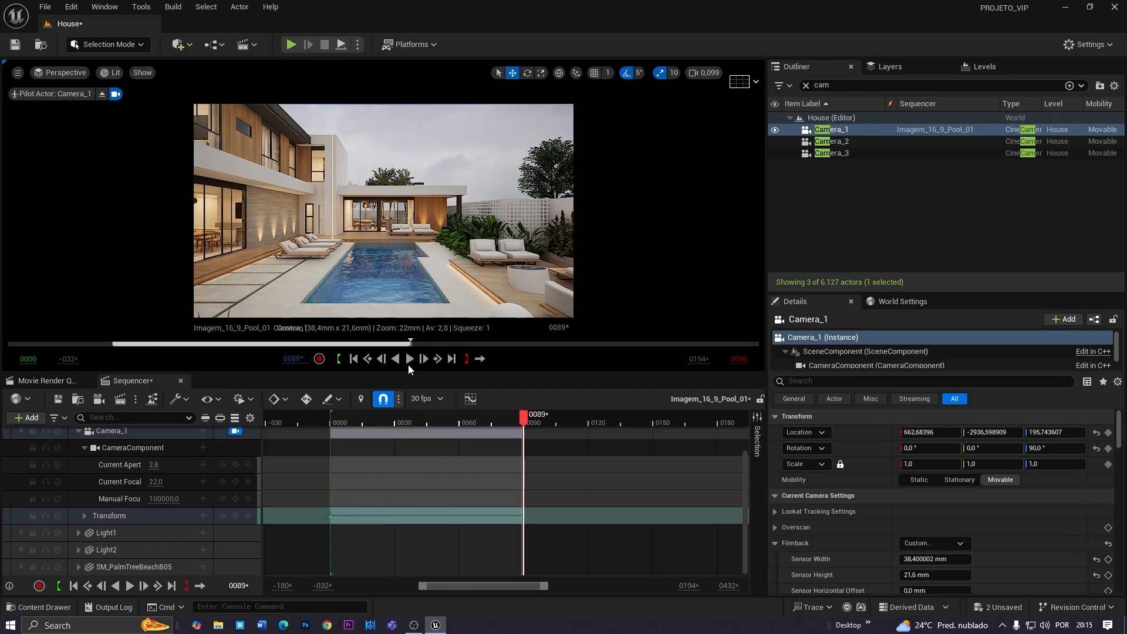
pyautogui.click(409, 358)
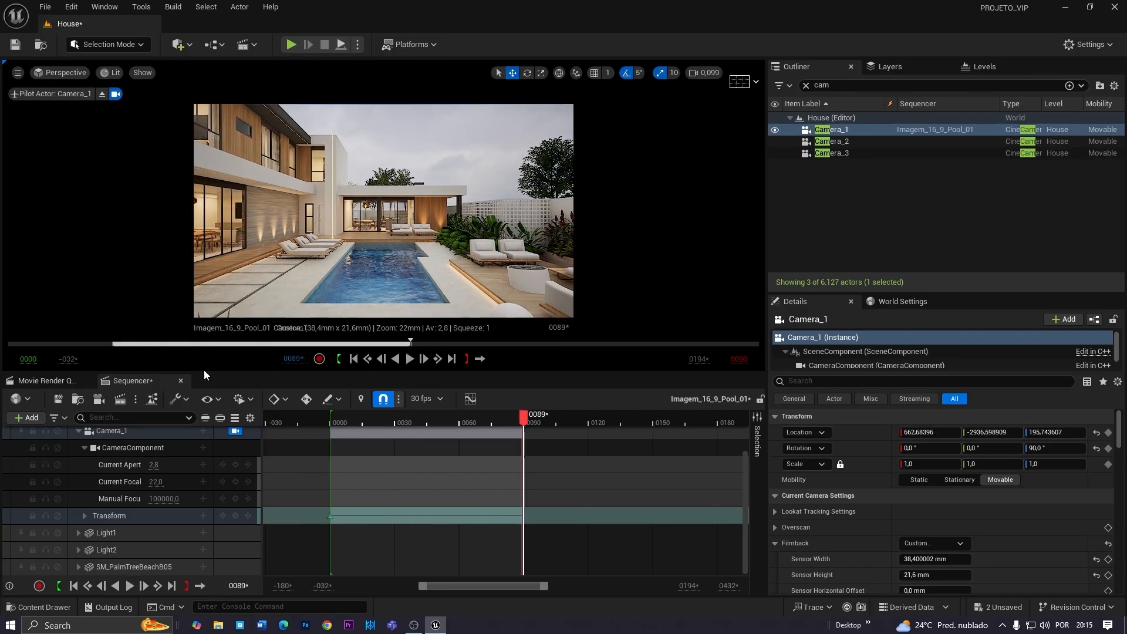
# Save the sequence with Camera_1's updated end position and return to the Sequencer
pyautogui.click(58, 399)
pyautogui.click(54, 383)
pyautogui.click(132, 381)
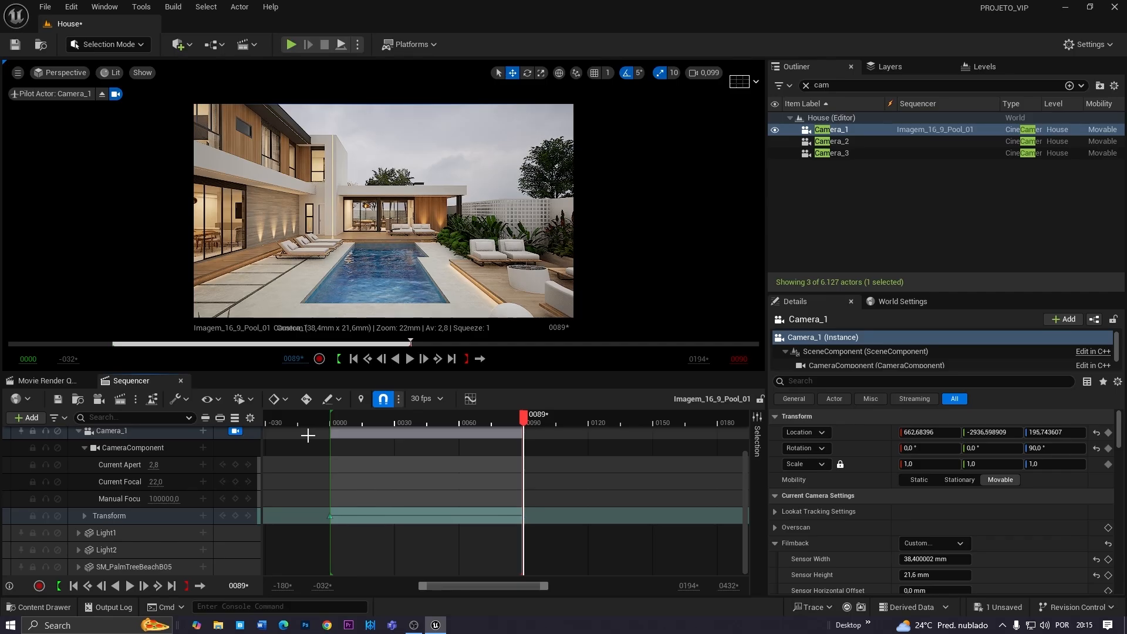
# Create a new level sequence named Imagem_1_1_Pool_01 in the Sequence folder
pyautogui.click(246, 45)
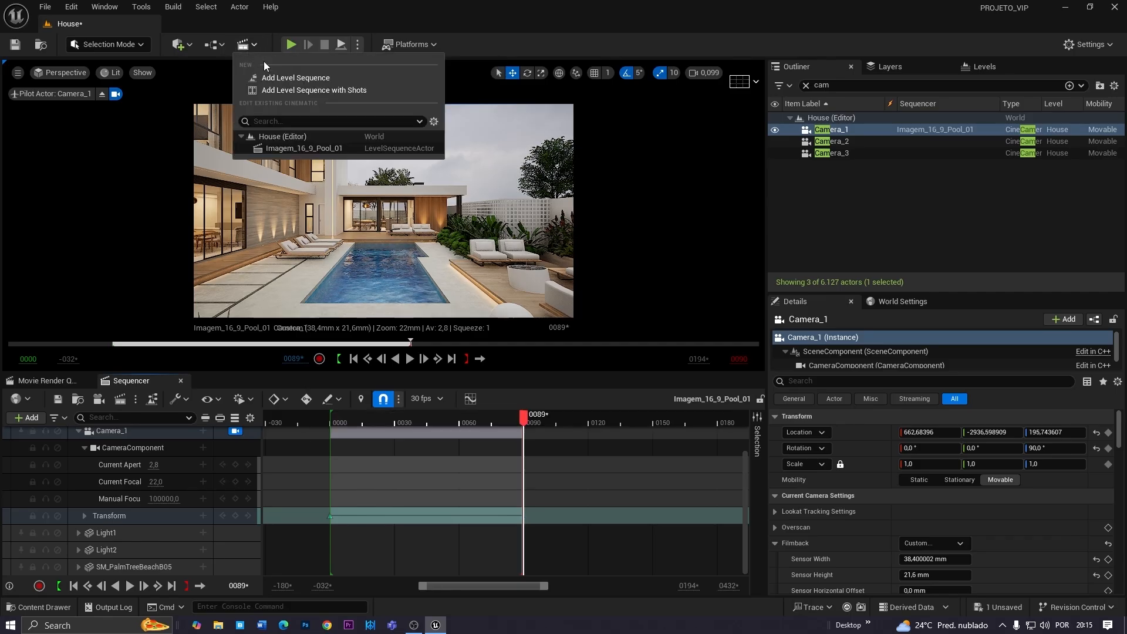
pyautogui.click(295, 79)
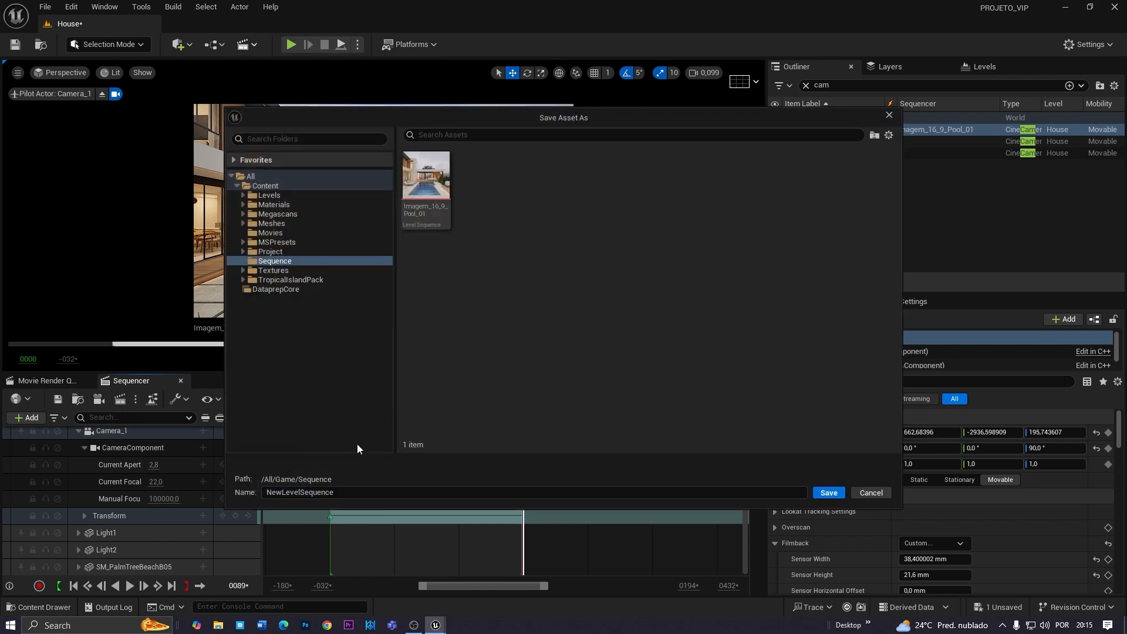
pyautogui.hotkey('ctrl', 'a')
pyautogui.press('BackSpace')
pyautogui.write('Image')
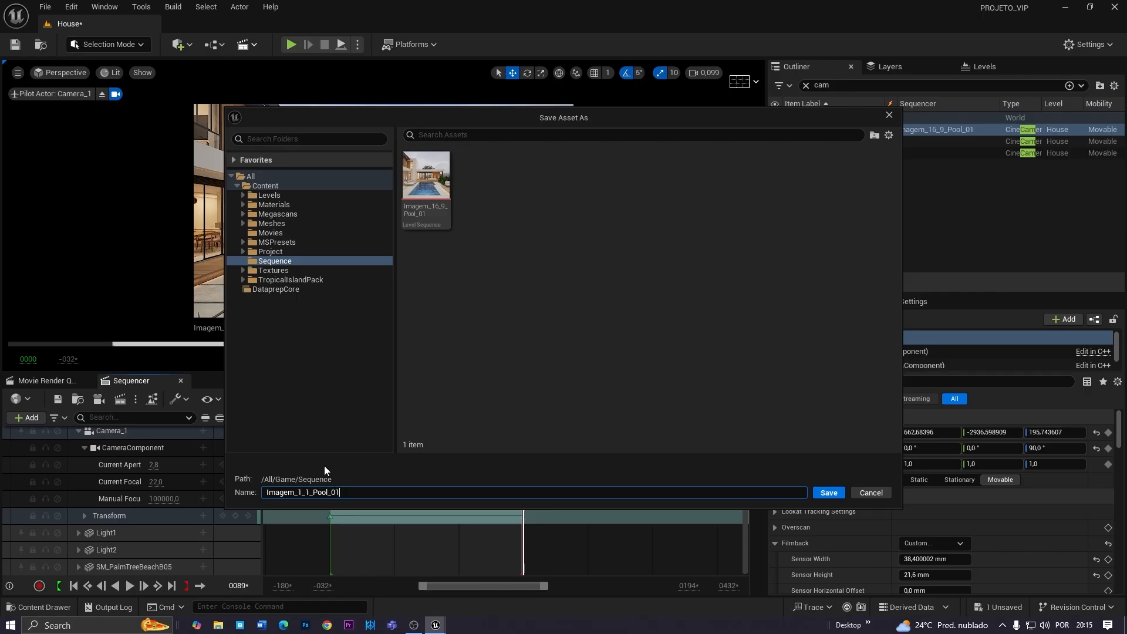
pyautogui.click(830, 493)
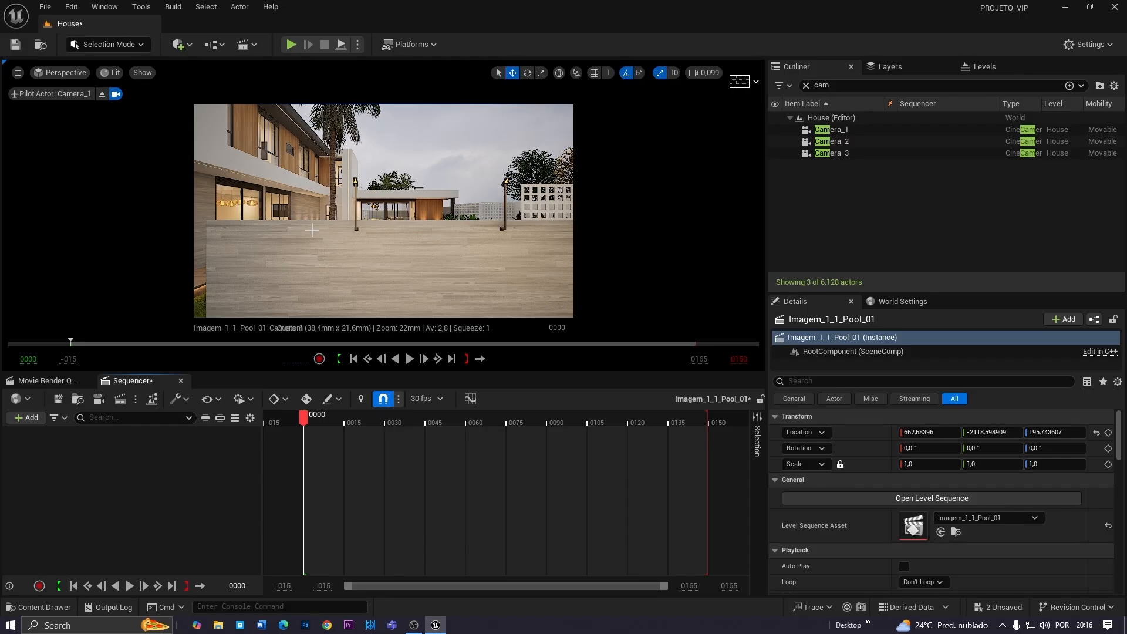
# Add Camera_2 to the Imagem_1_1_Pool_01 sequence
pyautogui.click(845, 147)
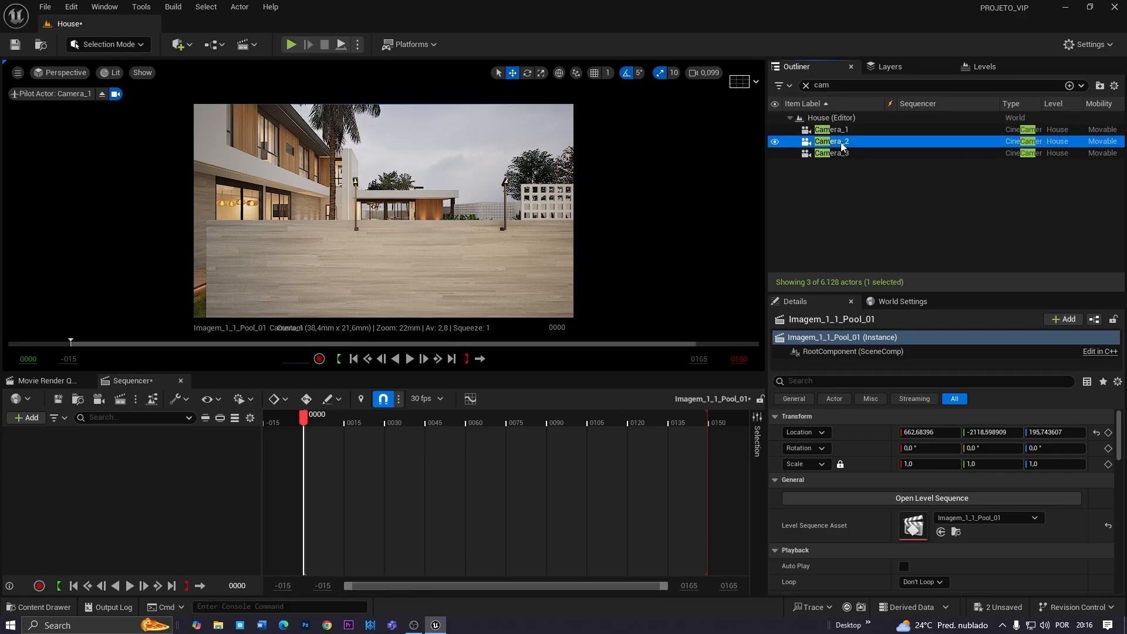
pyautogui.click(28, 417)
pyautogui.moveTo(117, 201)
pyautogui.click(227, 205)
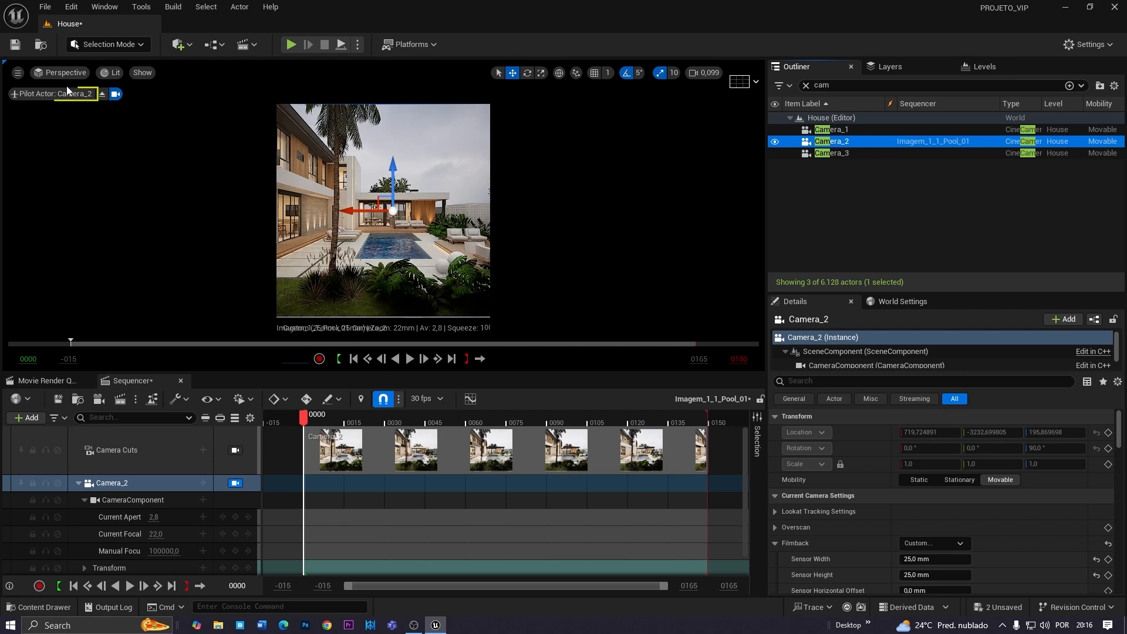
# Inspect Camera_2's square pool framing in the full-screen viewport
pyautogui.click(408, 276)
pyautogui.press('F11')
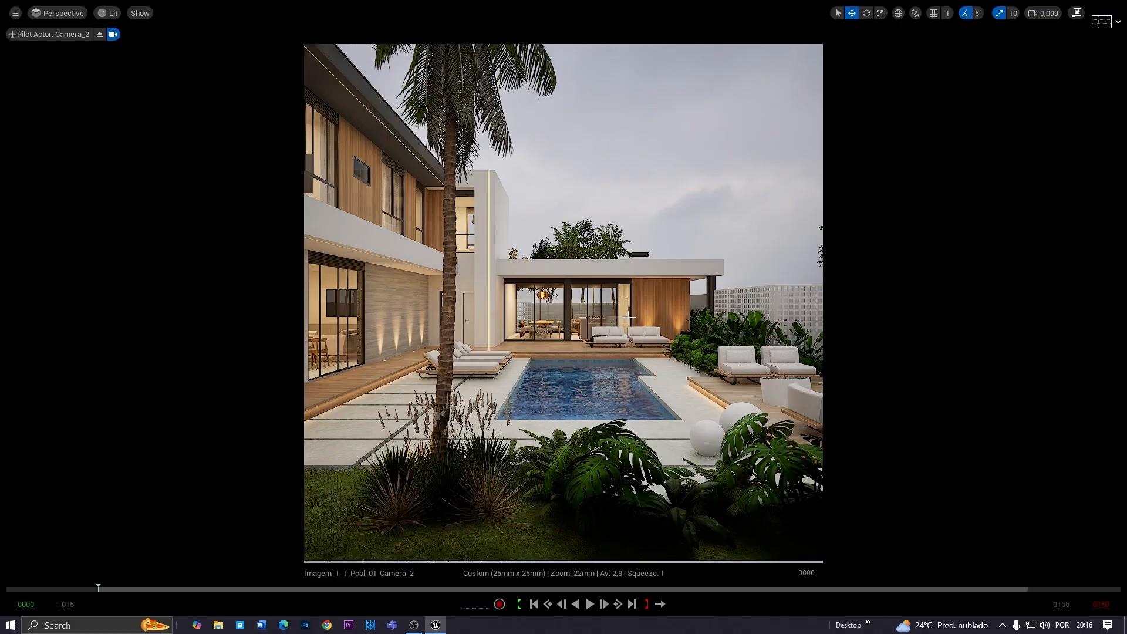
pyautogui.press('F11')
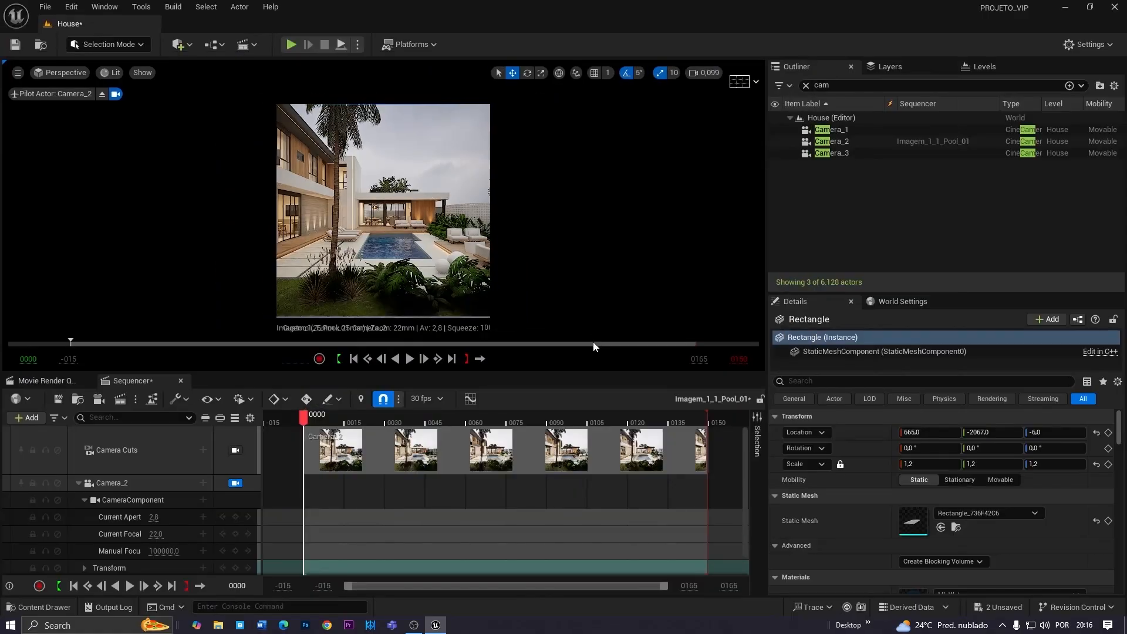
# Turn off Lock Actor Movement for Camera_2
pyautogui.click(833, 143)
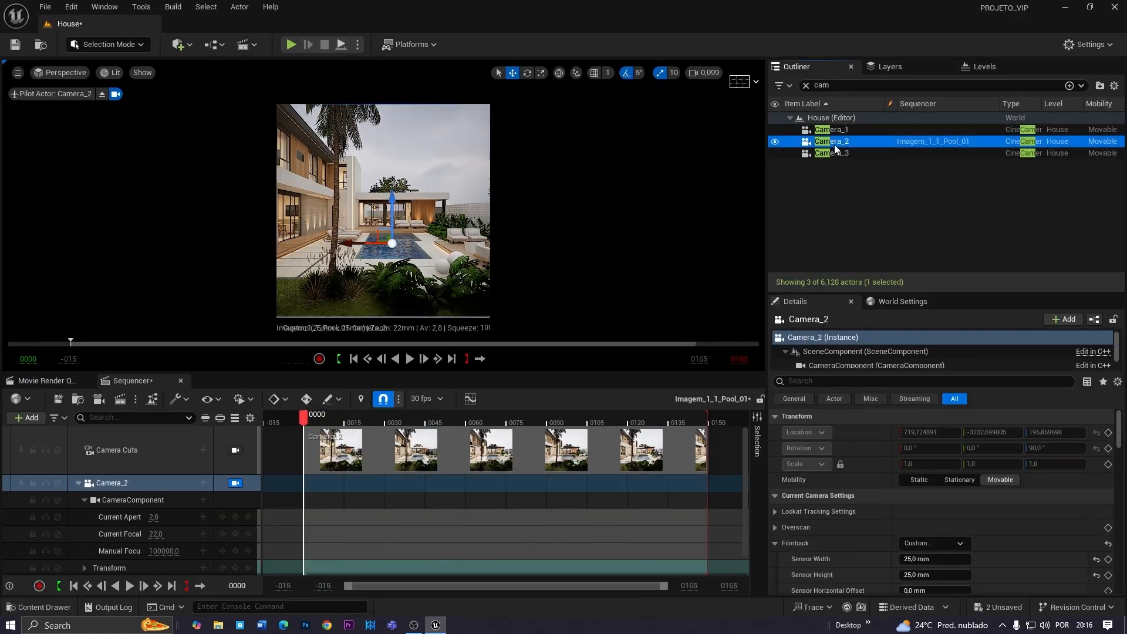
pyautogui.rightClick(834, 144)
pyautogui.moveTo(916, 337)
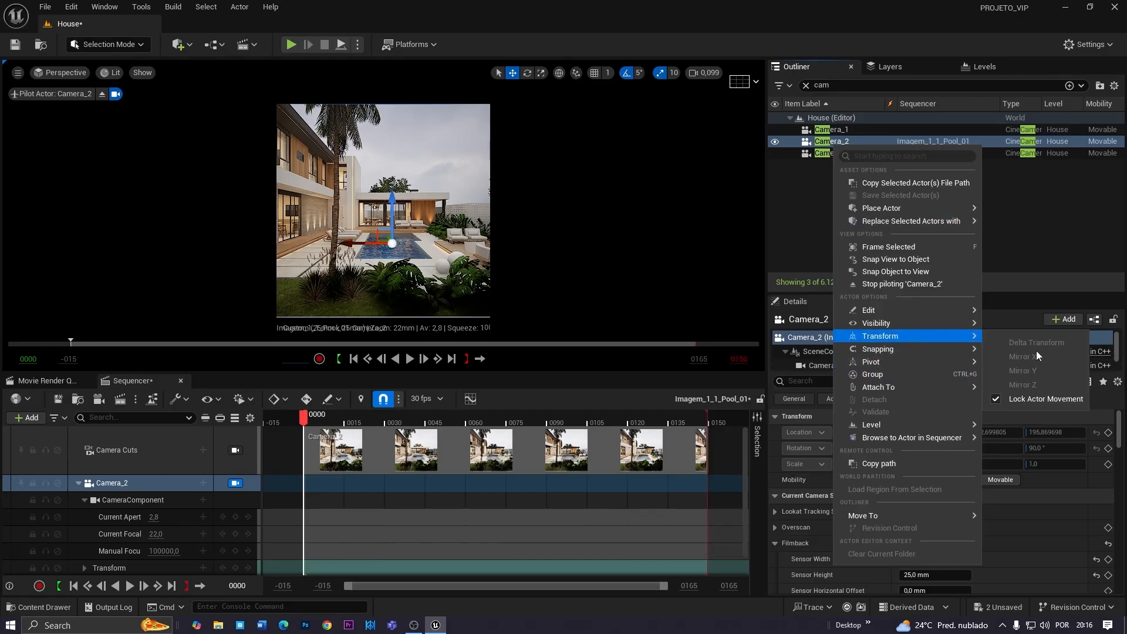
pyautogui.click(1016, 402)
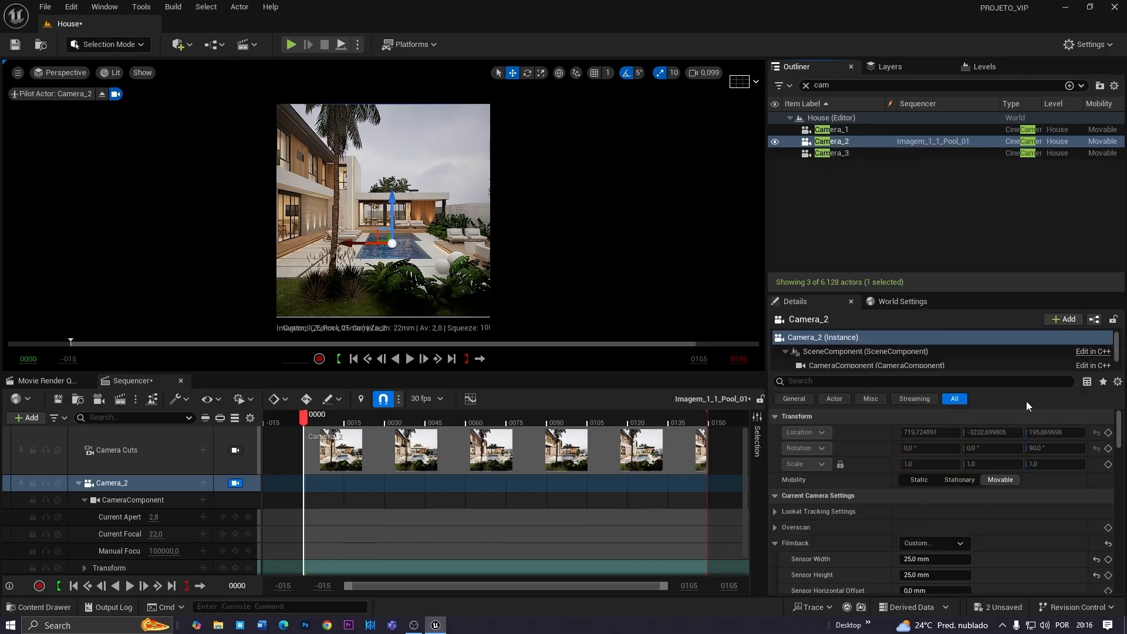
# Reposition Camera_2 in the full-screen game view, shifting it to the right and backing it up behind the wall
pyautogui.click(401, 259)
pyautogui.press('g')
pyautogui.press('F11')
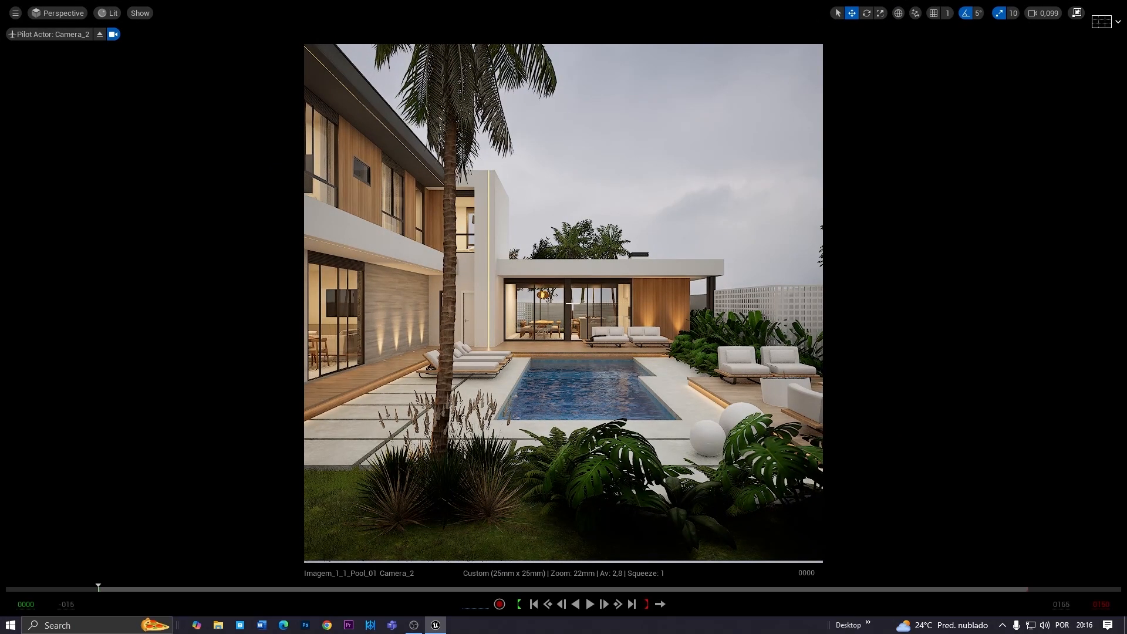
pyautogui.press('d')
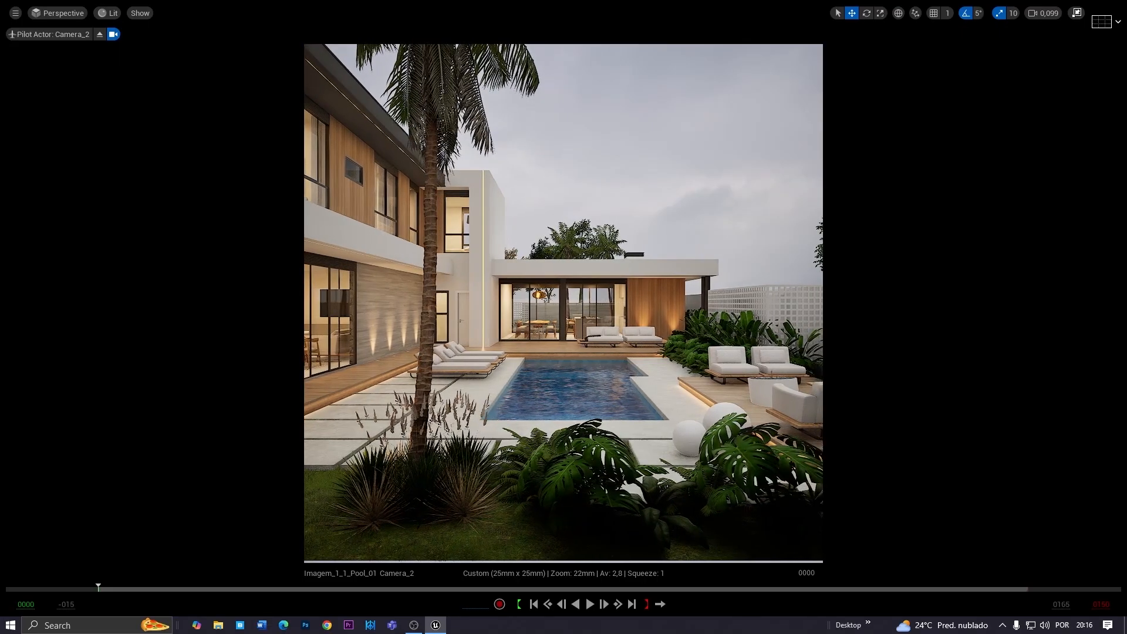
pyautogui.press('s')
pyautogui.scroll(1, 564, 303)
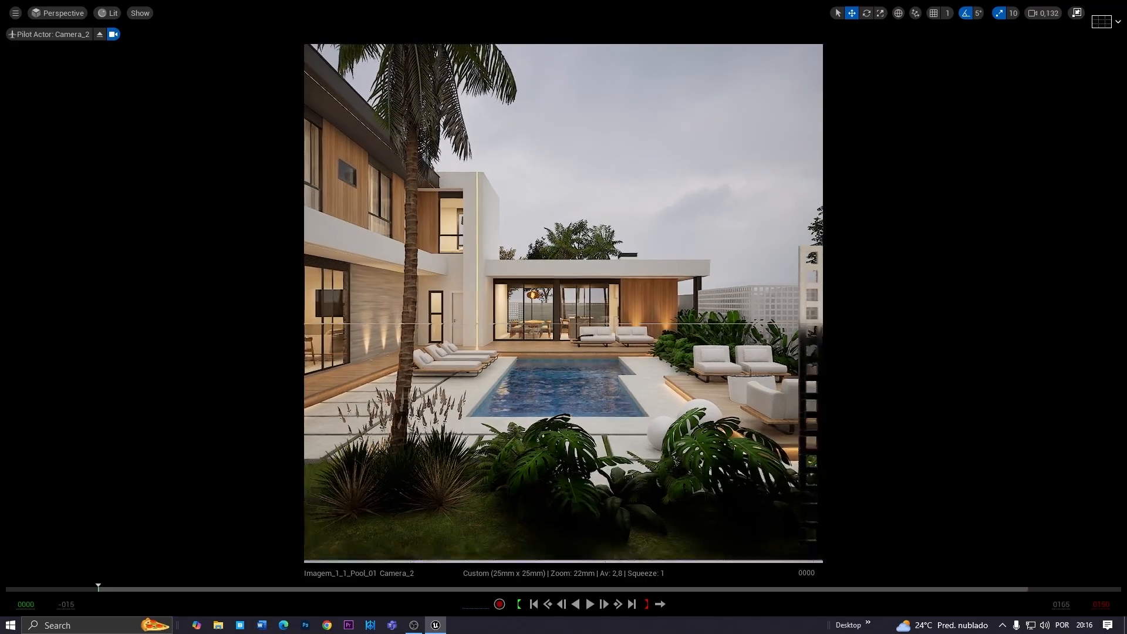
pyautogui.press('w')
pyautogui.press('s')
pyautogui.press('w')
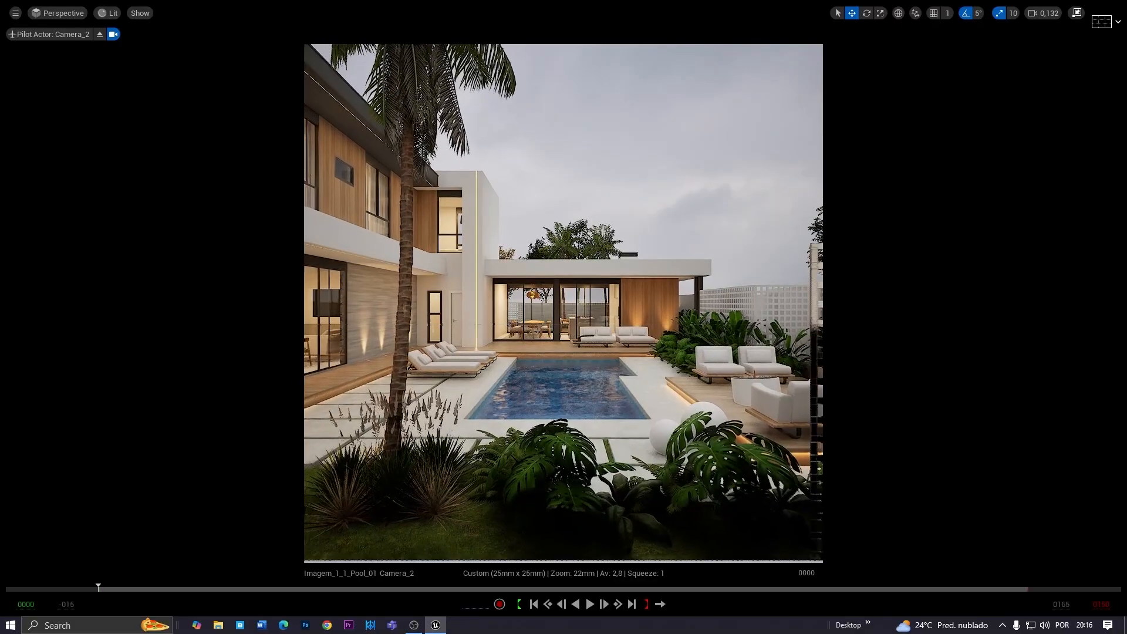
pyautogui.press('s')
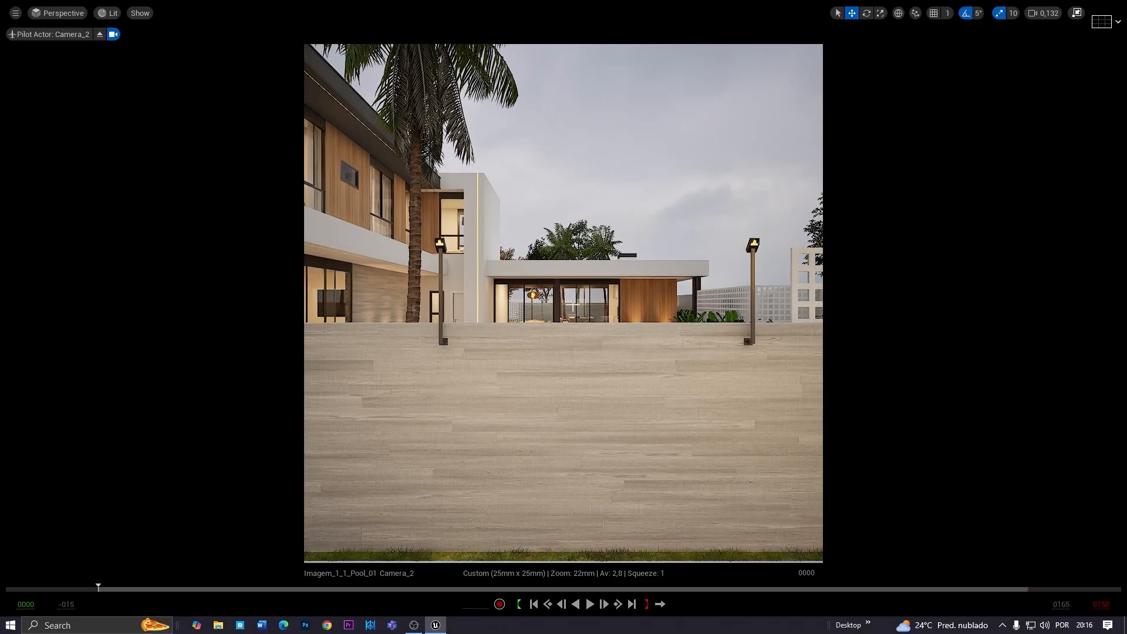
# Select the blocking wall Agrupar_29 and add it to the Imagem_1_1_Pool_01 sequence, collapsing Camera_2's tracks
pyautogui.press('F11')
pyautogui.click(356, 253)
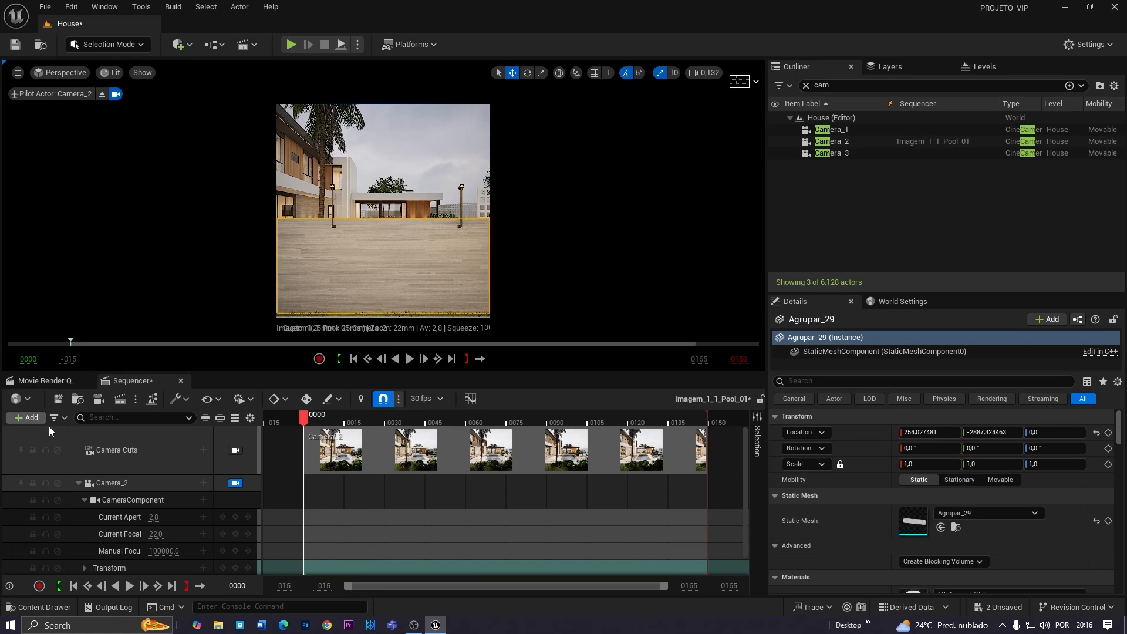
pyautogui.click(79, 483)
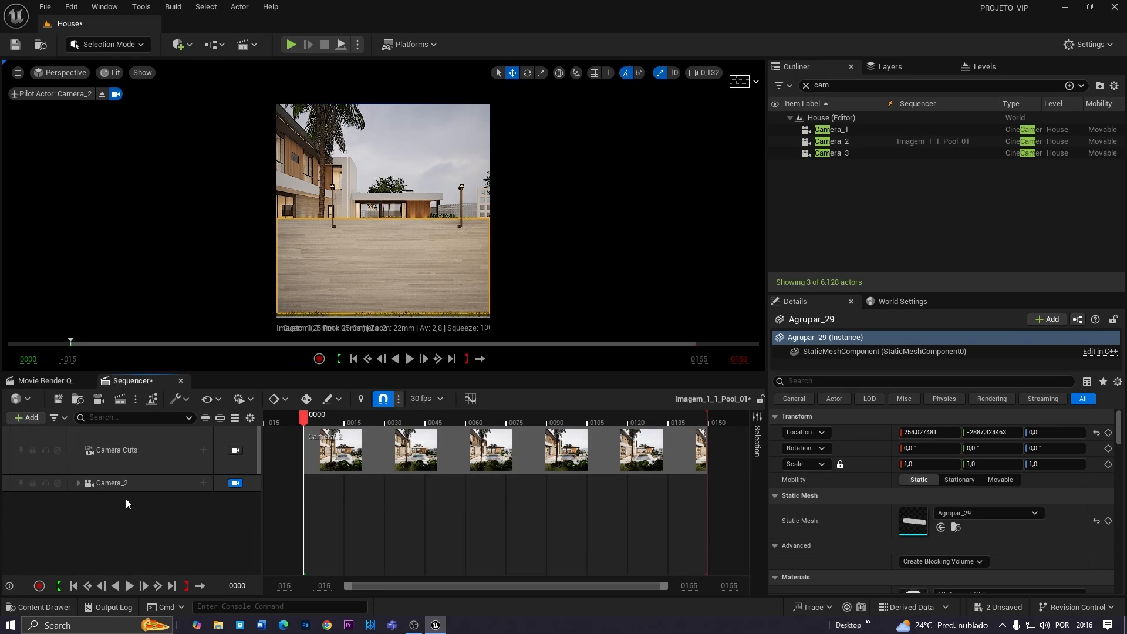
pyautogui.click(18, 420)
pyautogui.moveTo(88, 192)
pyautogui.click(228, 209)
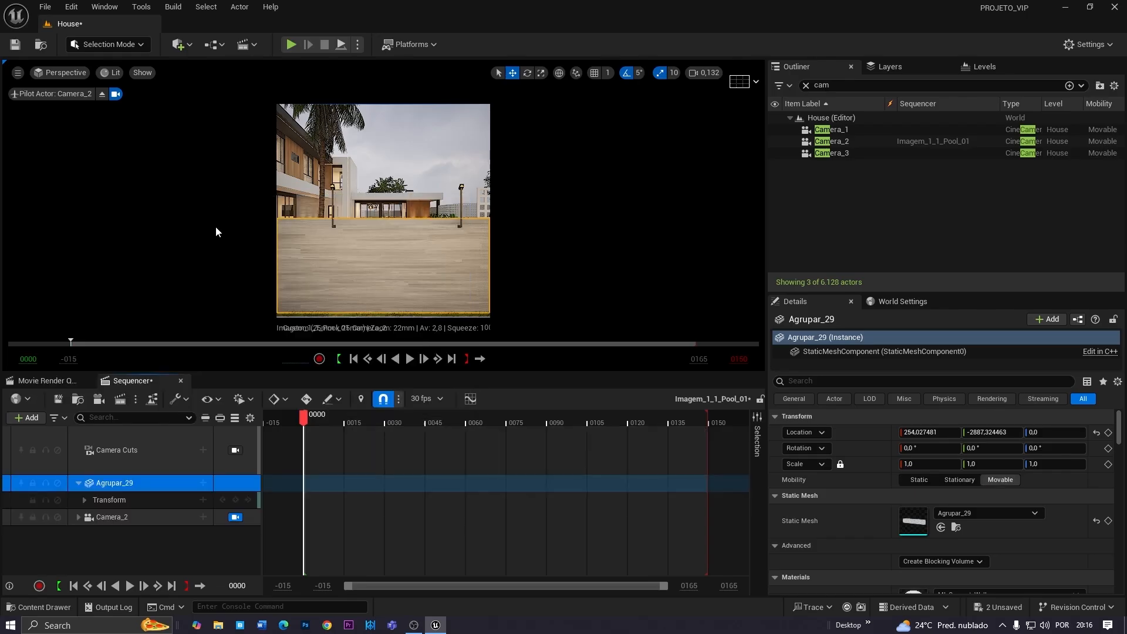
# Add a Visibility track to Agrupar_29 in the sequence, leaving it unchecked so the blocking wall is hidden
pyautogui.click(203, 483)
pyautogui.click(227, 467)
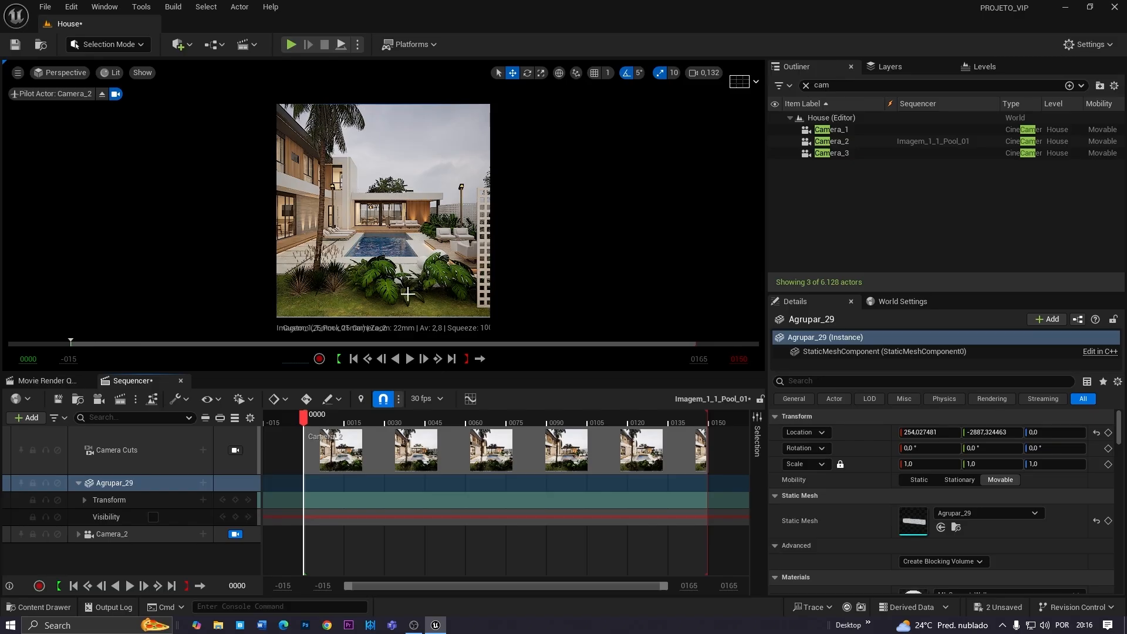
# Add the palm tree SM_PalmTreeBeachB05 to the Imagem_1_1_Pool_01 sequence and hide it with a Visibility track
pyautogui.click(321, 203)
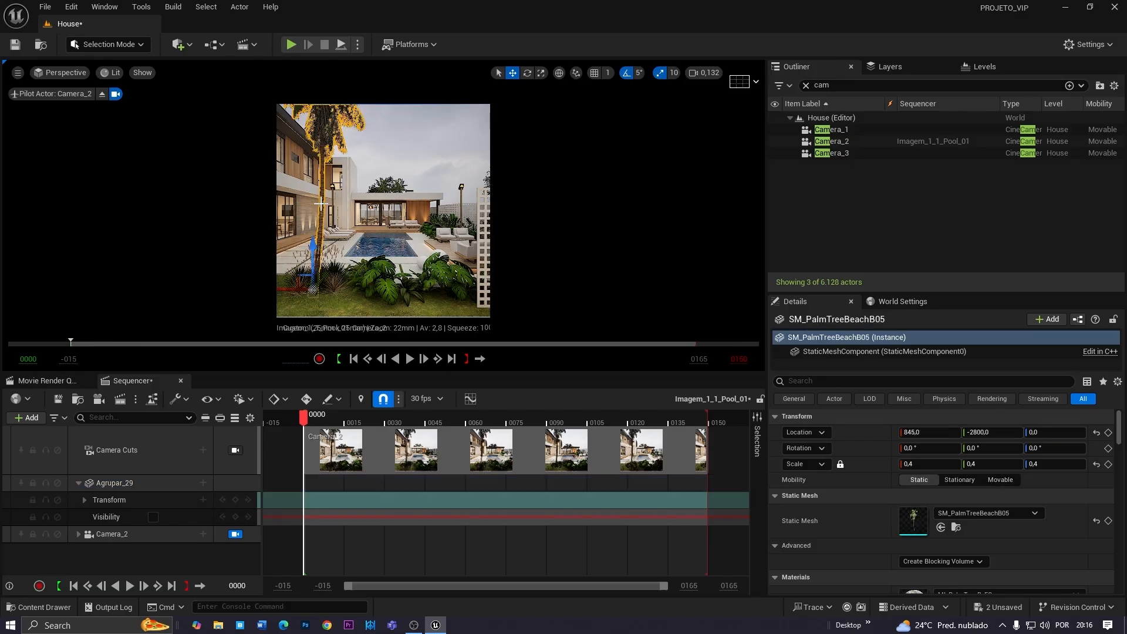
pyautogui.click(18, 418)
pyautogui.moveTo(89, 200)
pyautogui.click(218, 207)
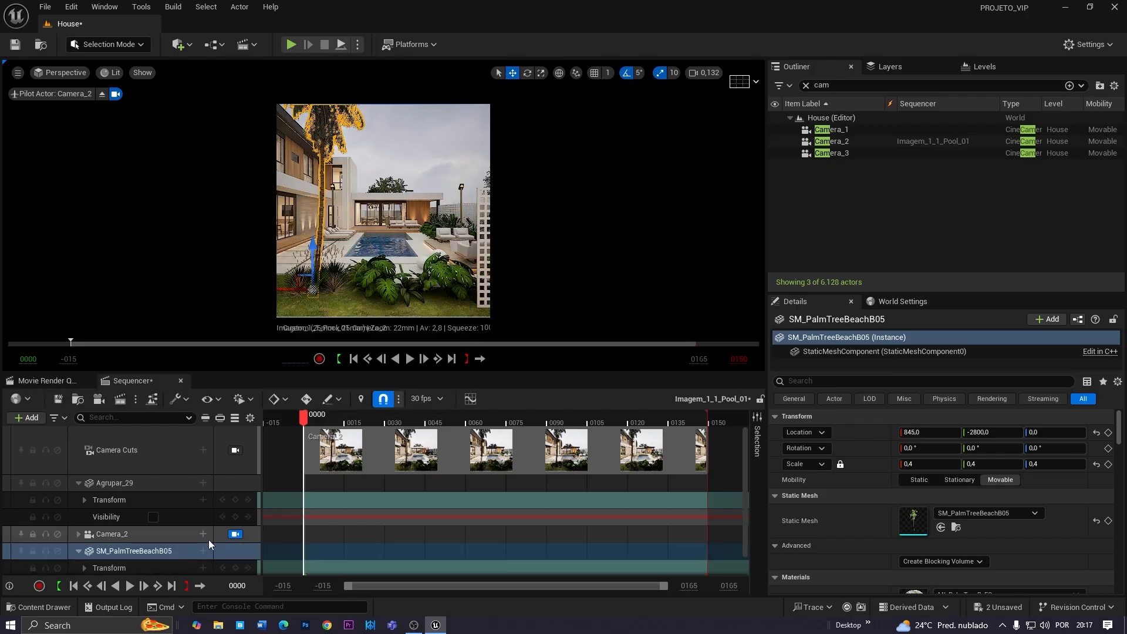
pyautogui.click(203, 550)
pyautogui.click(220, 537)
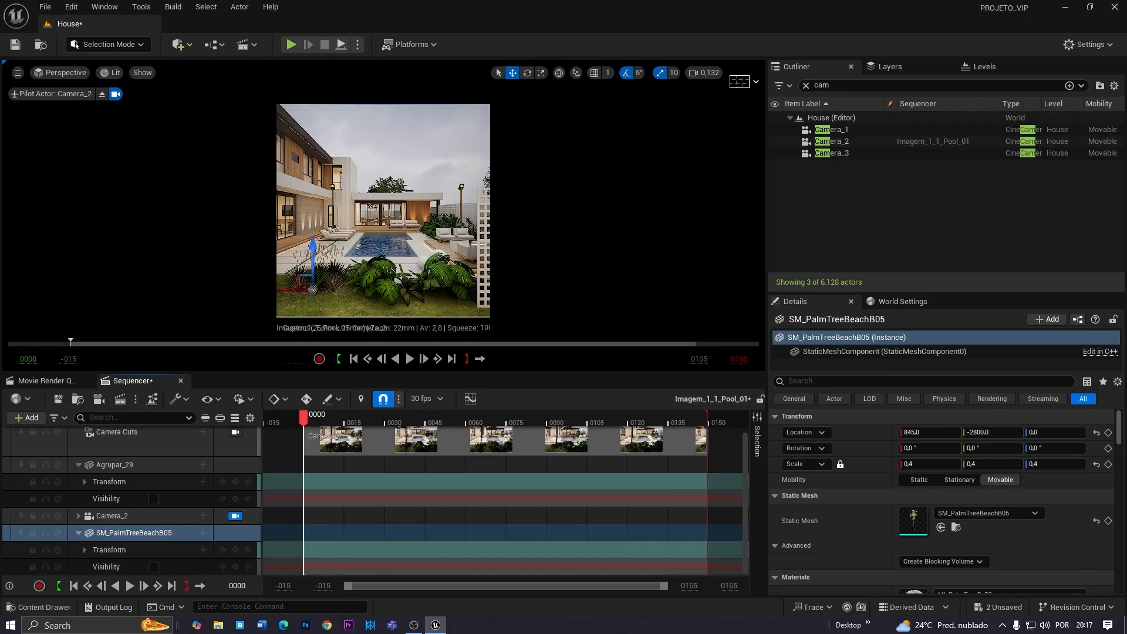
# Add the perforated wall WALL4 to the sequence, hide it with a Visibility track, and collapse its tracks
pyautogui.click(482, 247)
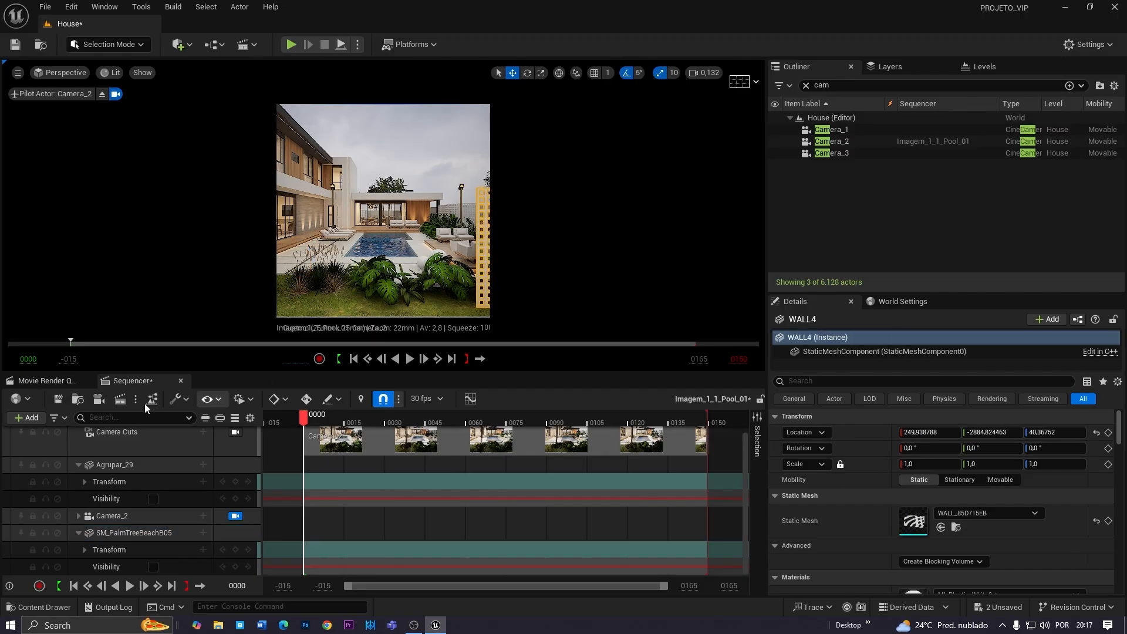
pyautogui.click(30, 418)
pyautogui.moveTo(157, 205)
pyautogui.click(232, 204)
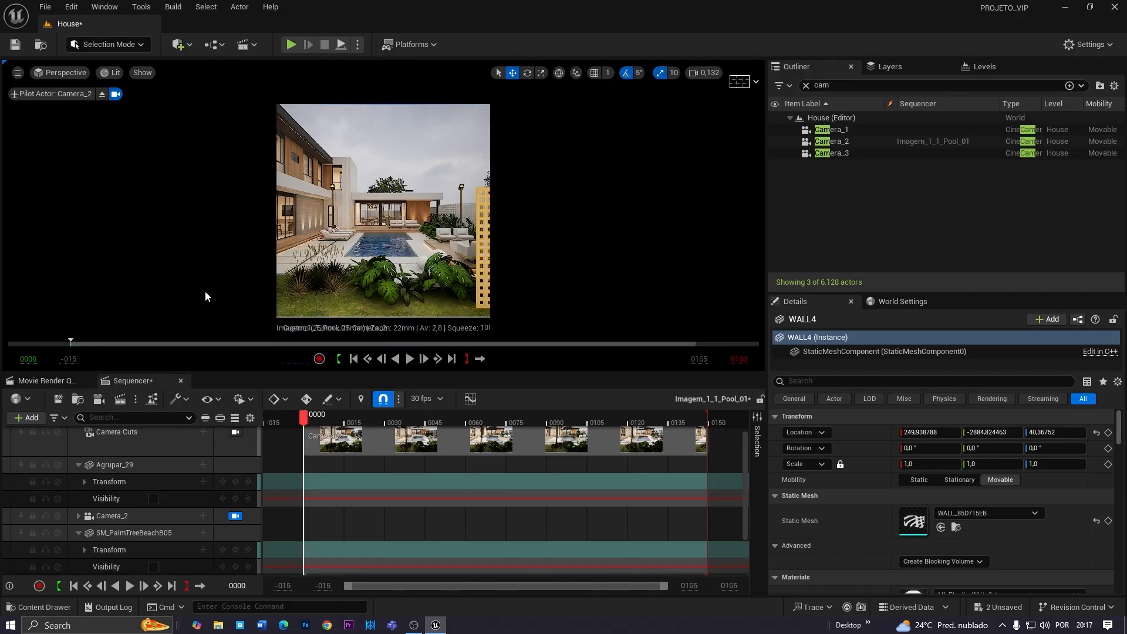
pyautogui.scroll(-1, 185, 488)
pyautogui.click(197, 548)
pyautogui.click(202, 550)
pyautogui.click(224, 534)
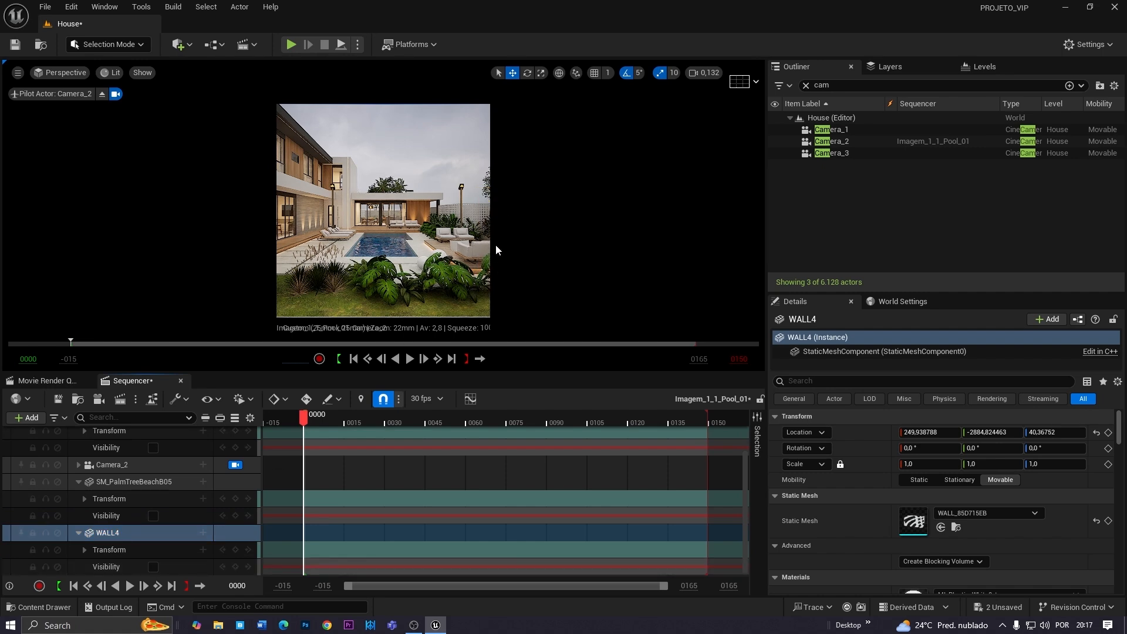
pyautogui.click(79, 533)
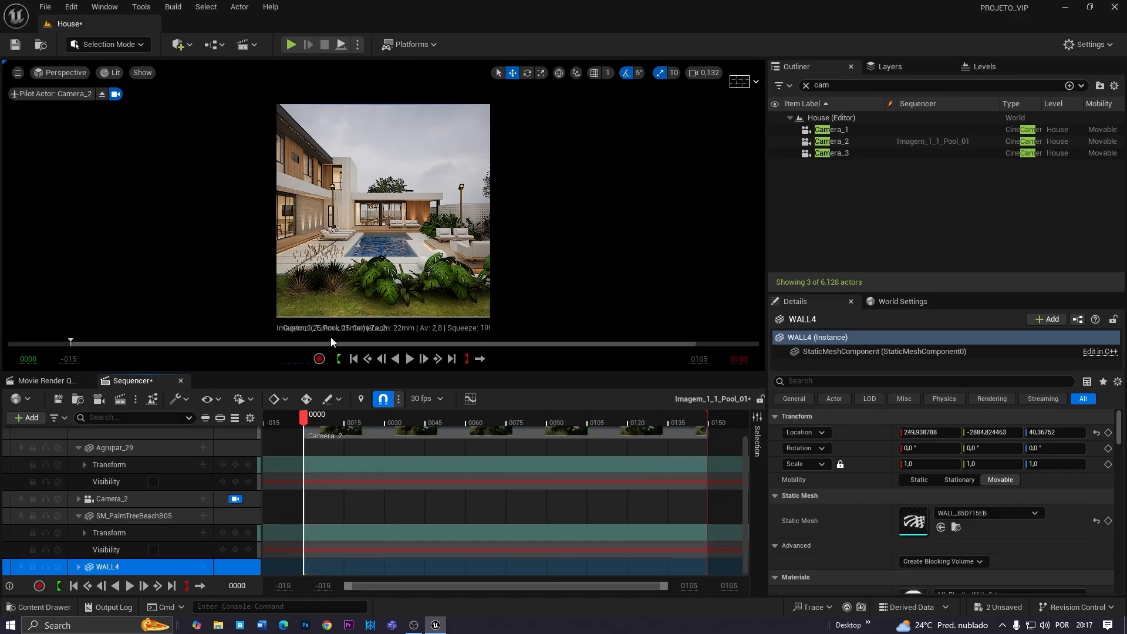
# Move Camera_2 slightly right and forward toward the pool in the full-screen game view
pyautogui.click(363, 273)
pyautogui.press('F11')
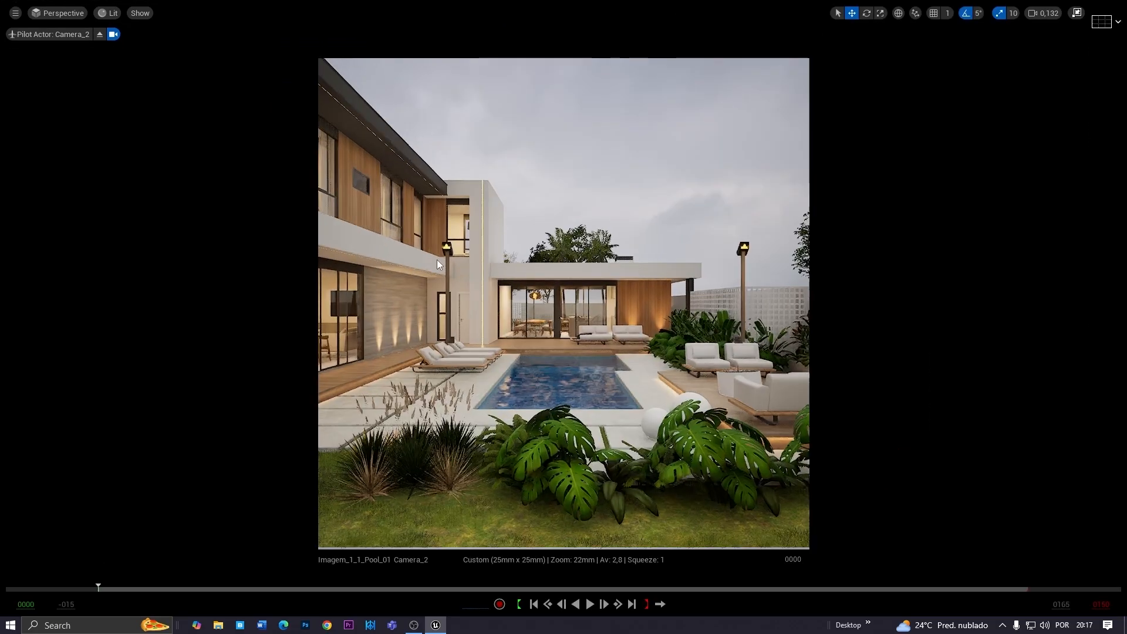
pyautogui.press('d')
pyautogui.scroll(1, 564, 317)
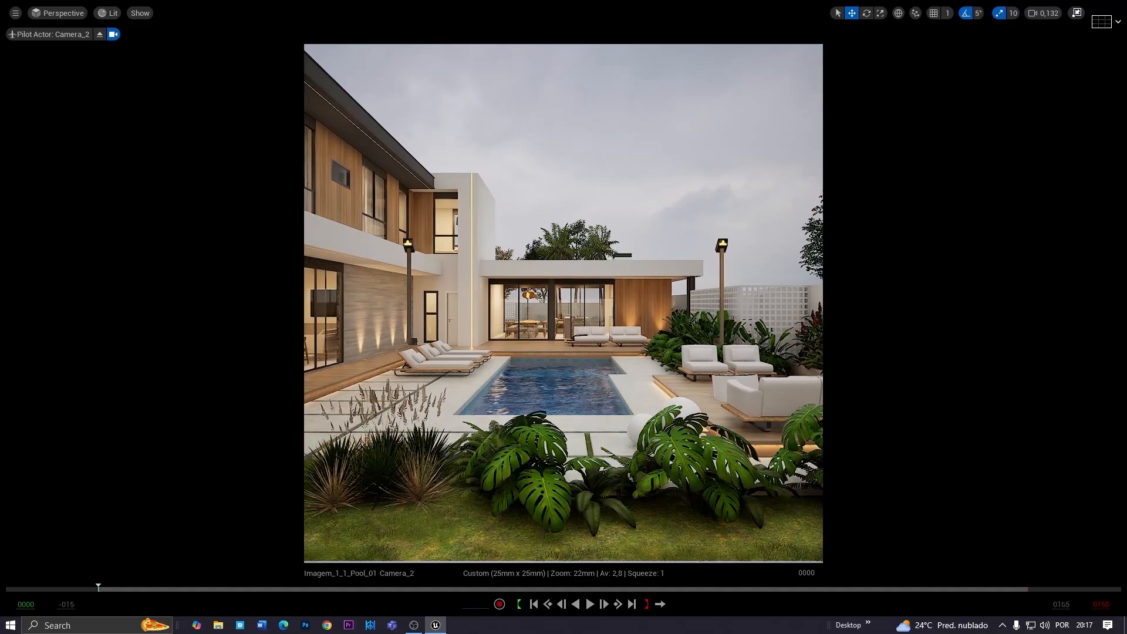
pyautogui.press('w')
pyautogui.press('s')
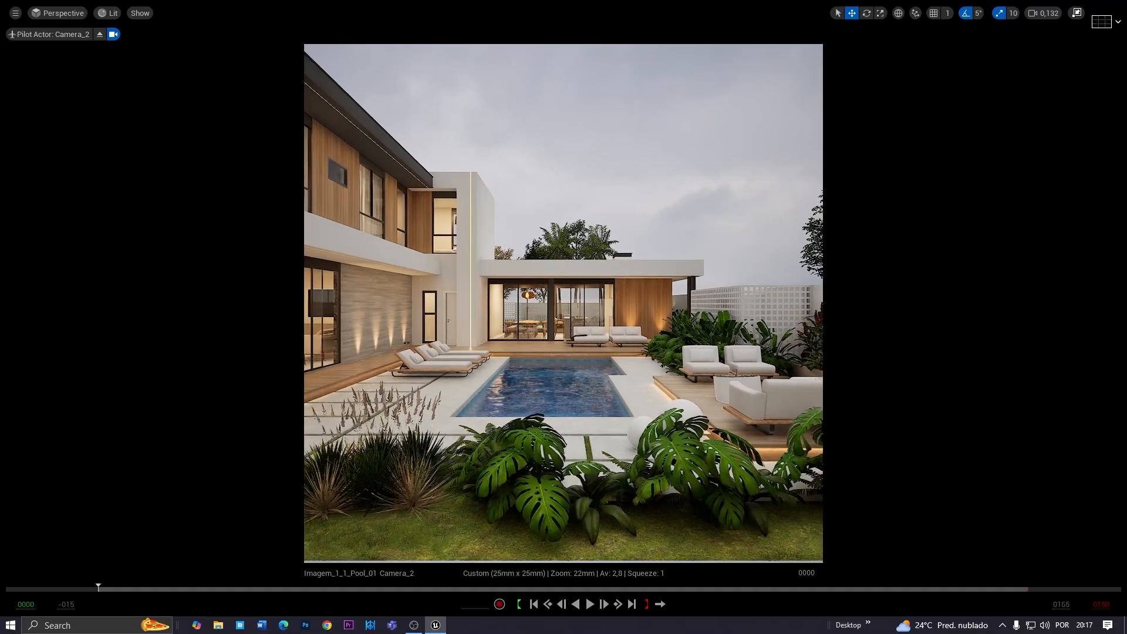
pyautogui.scroll(-1, 564, 317)
pyautogui.press('w')
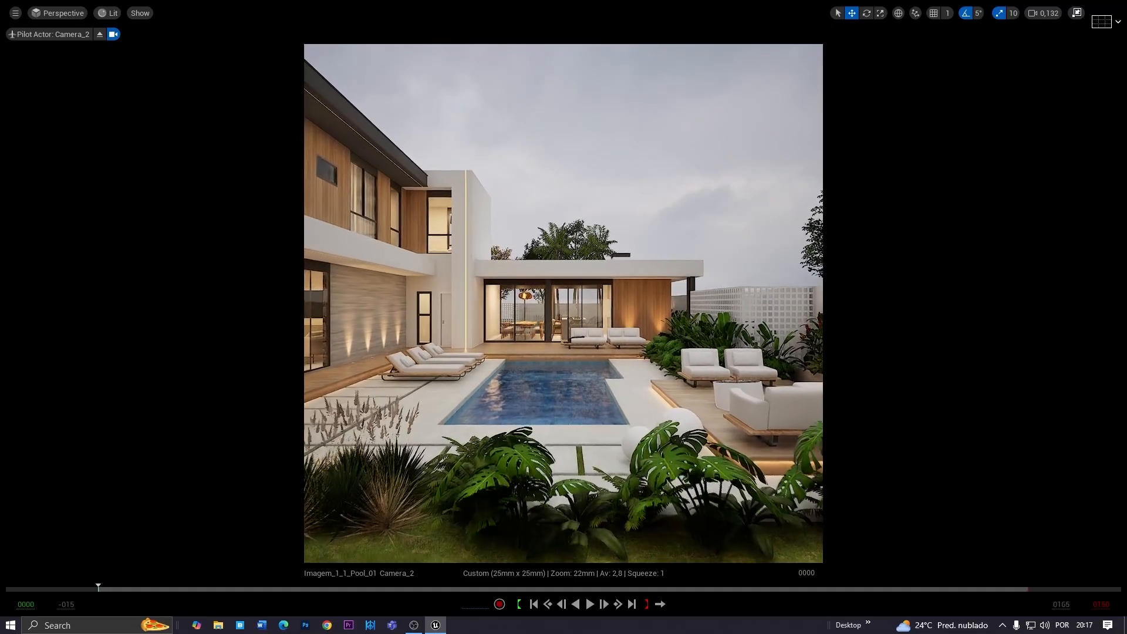
pyautogui.press('F11')
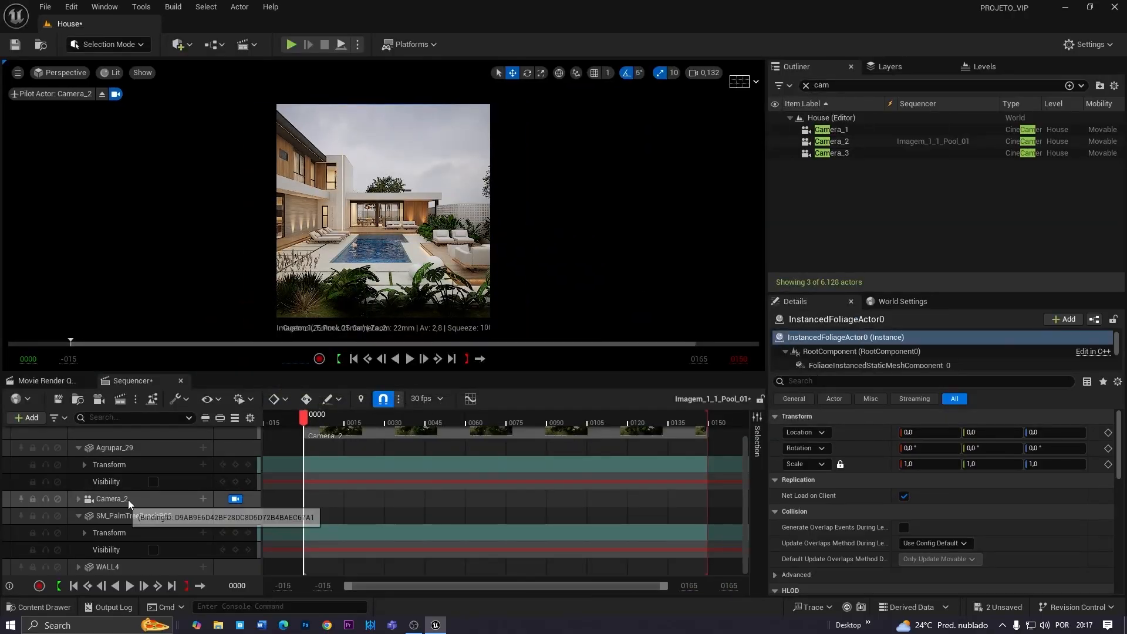
# Lower Camera_2's Custom Near Clipping Plane to bring the clipped foreground lamp posts back into the shot
pyautogui.click(831, 141)
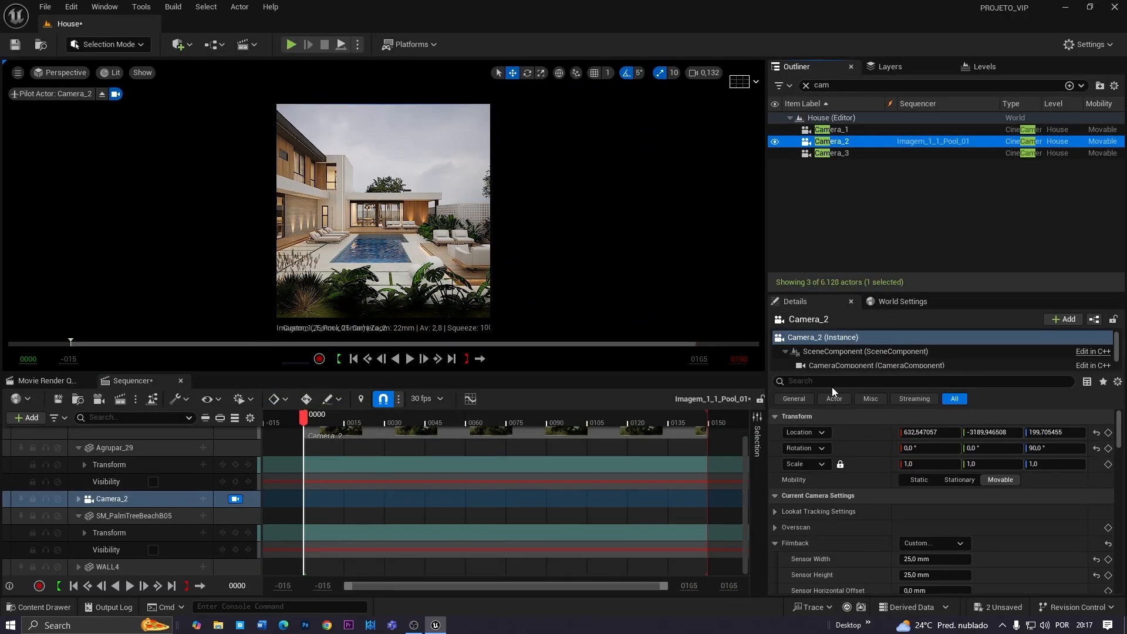
pyautogui.scroll(-10, 847, 505)
pyautogui.scroll(-4, 846, 508)
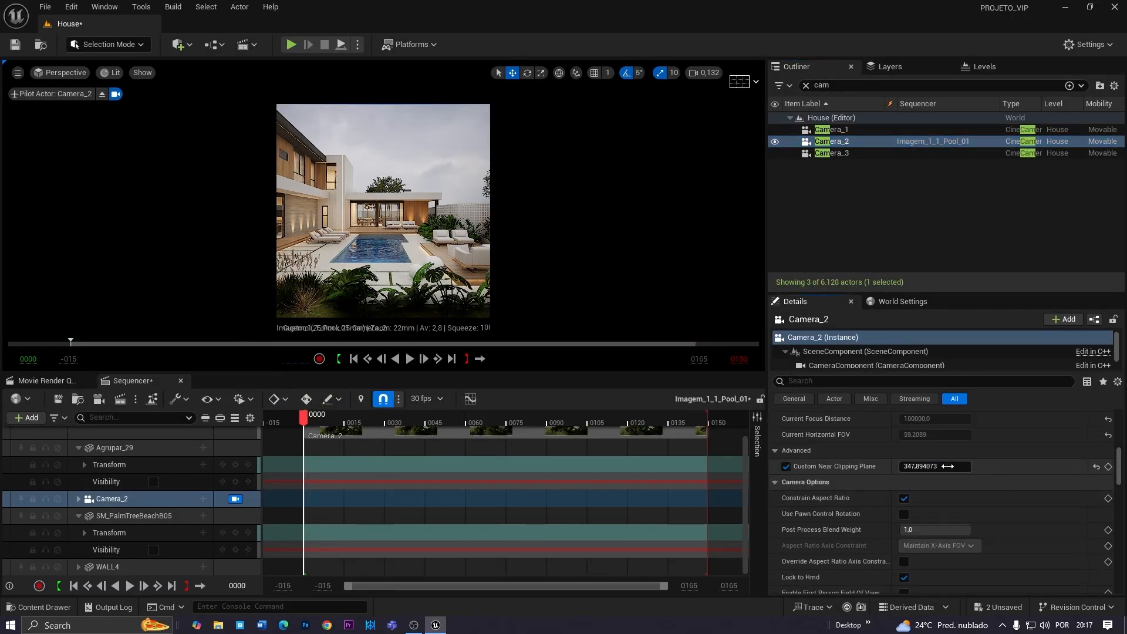
# Shift Camera_2 slightly left and back in the full-screen viewport, using a slower camera speed
pyautogui.click(364, 240)
pyautogui.press('F11')
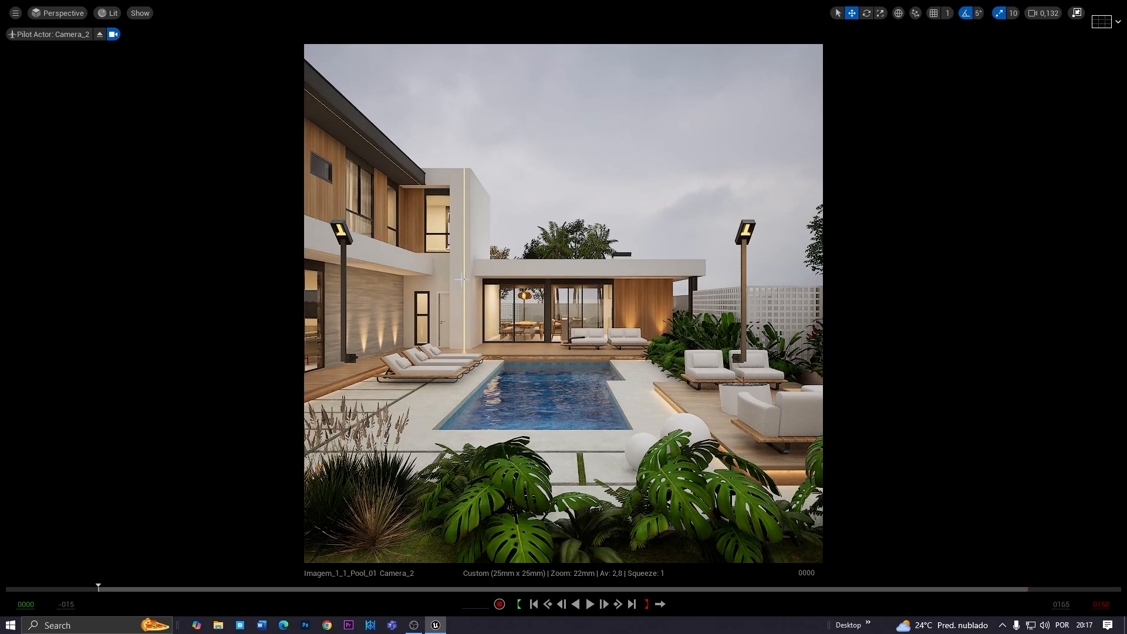
pyautogui.moveTo(461, 280); pyautogui.dragTo(461, 275, button='right')
pyautogui.scroll(-1, 698, 227)
pyautogui.press('a')
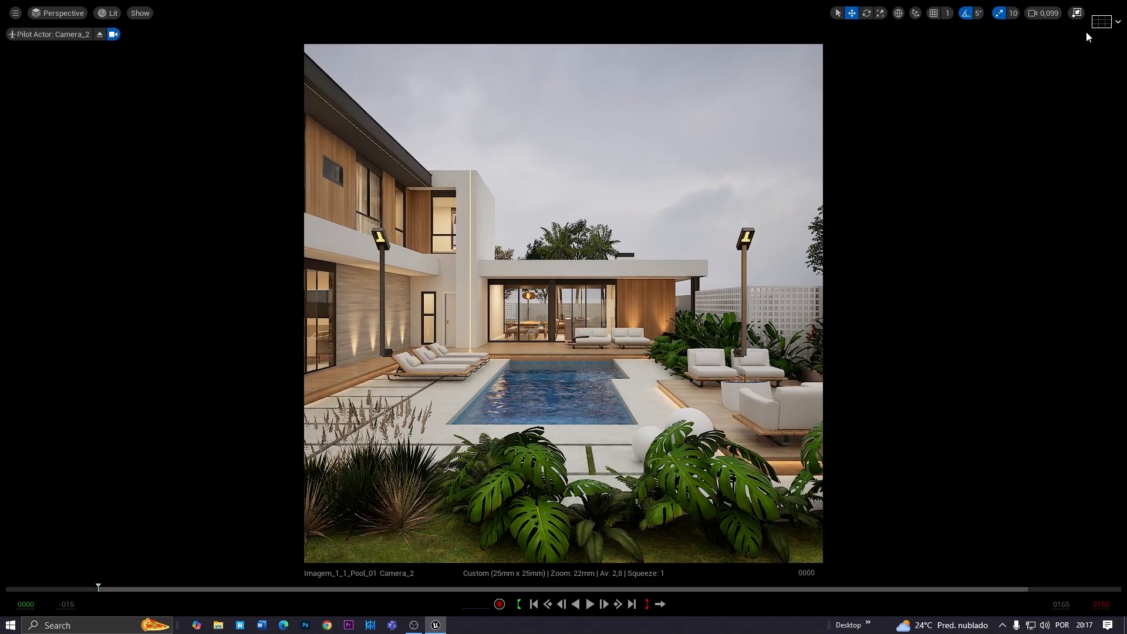
# Turn on the Grid (3x3) composition overlay and shift Camera_2 right, bringing the right lamp post close to the right vertical gridline
pyautogui.click(1101, 22)
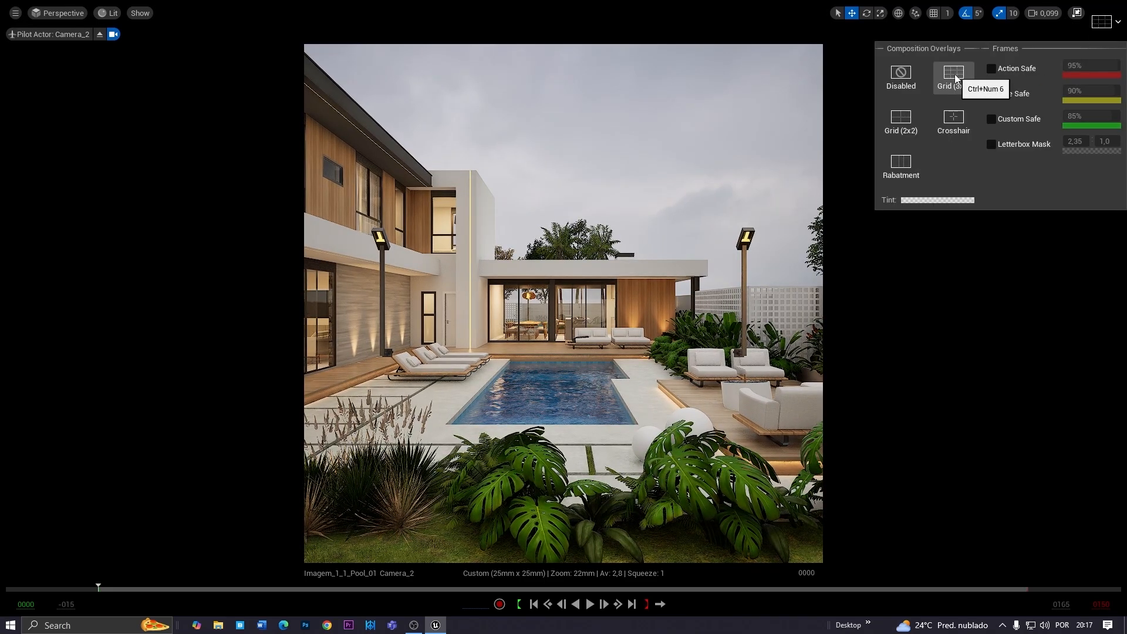
pyautogui.click(954, 75)
pyautogui.rightClick(659, 331)
pyautogui.press('d')
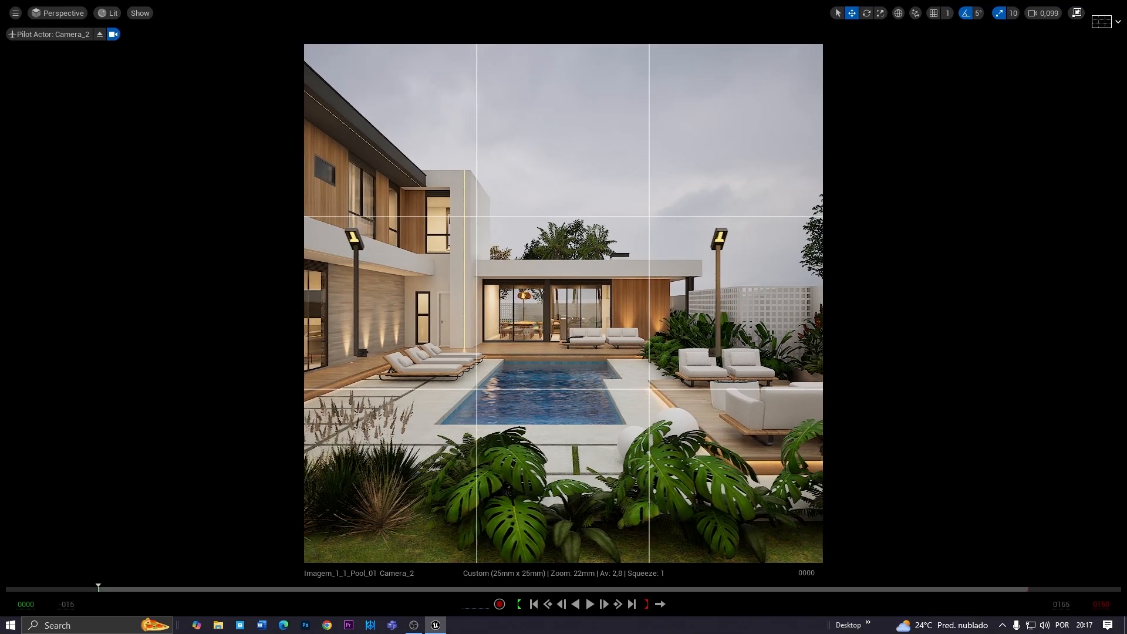
pyautogui.press('d')
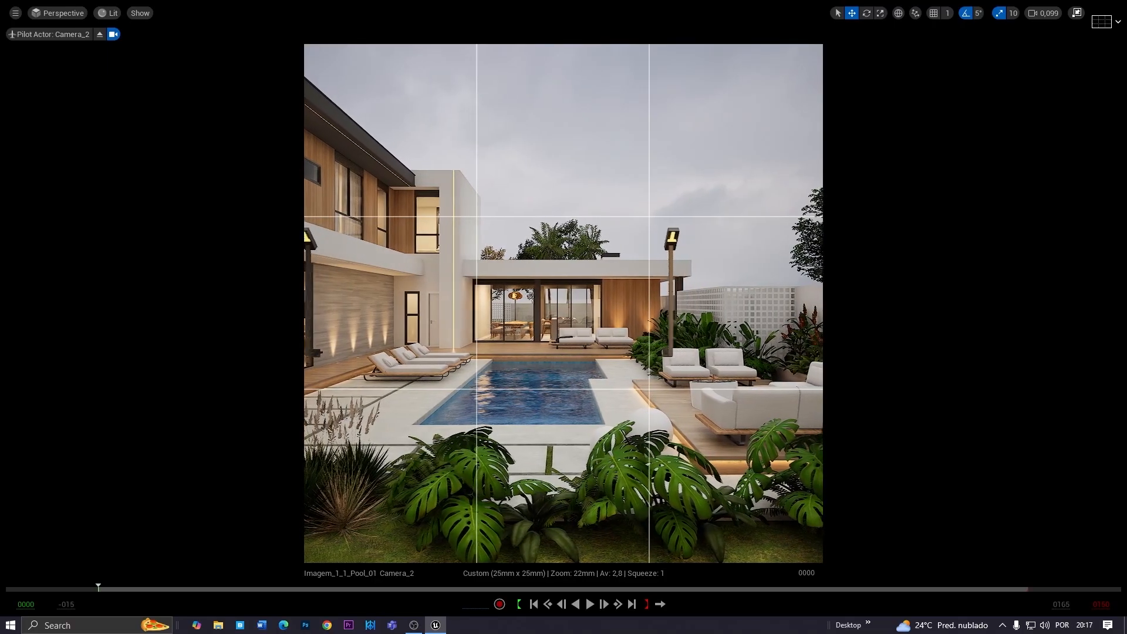
# Back Camera_2 up slightly and adjust it sideways against the grid, keeping both lamp posts inside the square frame
pyautogui.rightClick(561, 314)
pyautogui.press('s')
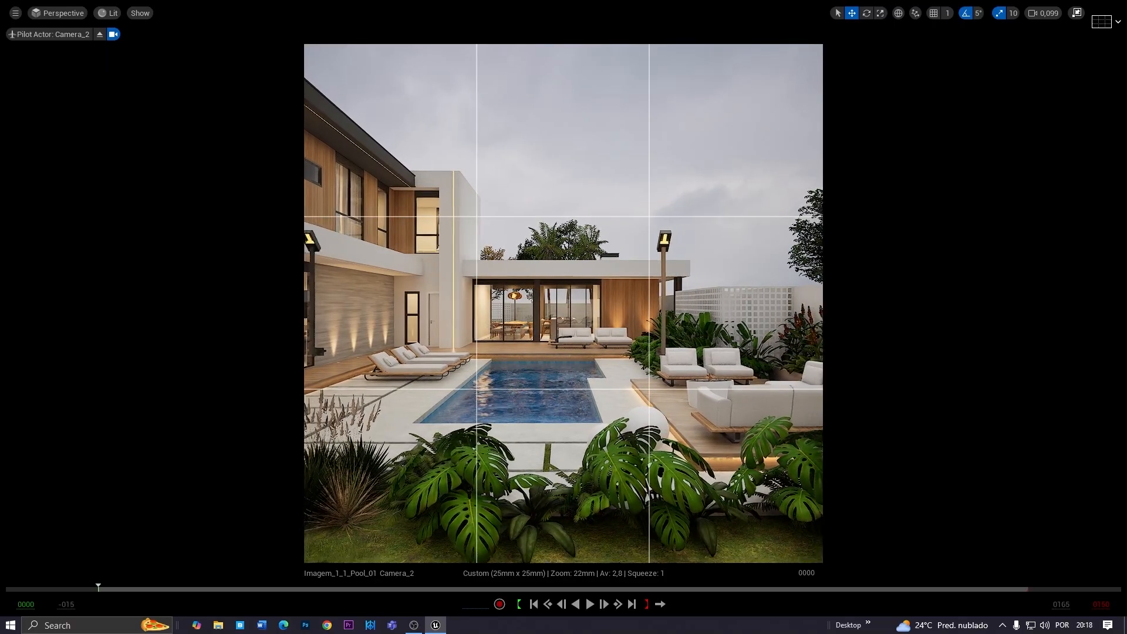
pyautogui.scroll(3, 562, 314)
pyautogui.press('a')
pyautogui.press('w')
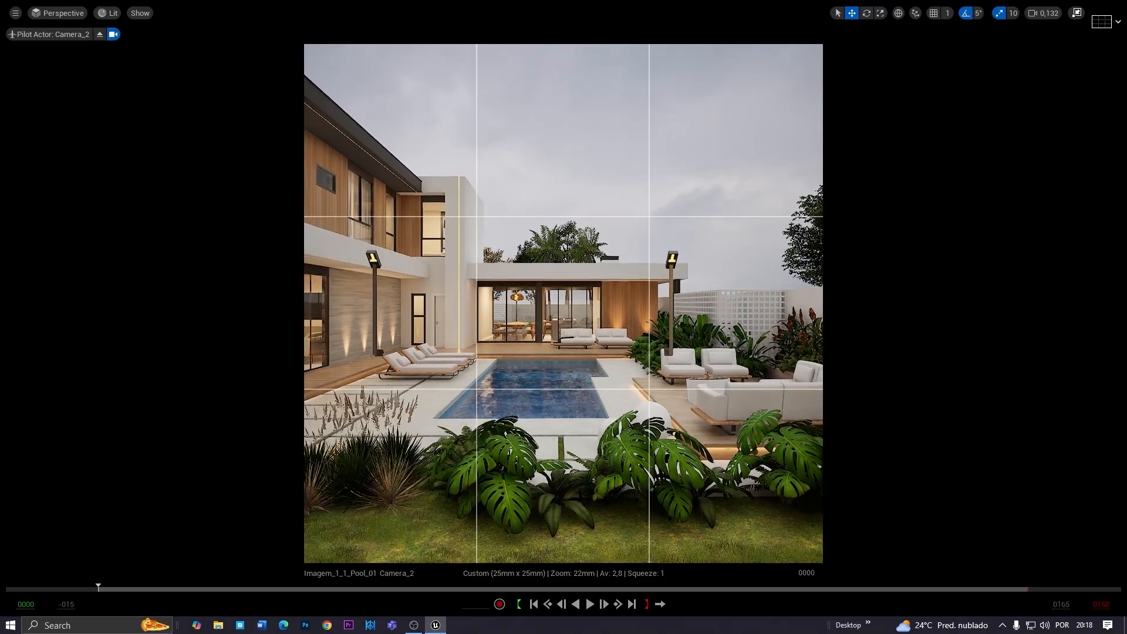
pyautogui.press('d')
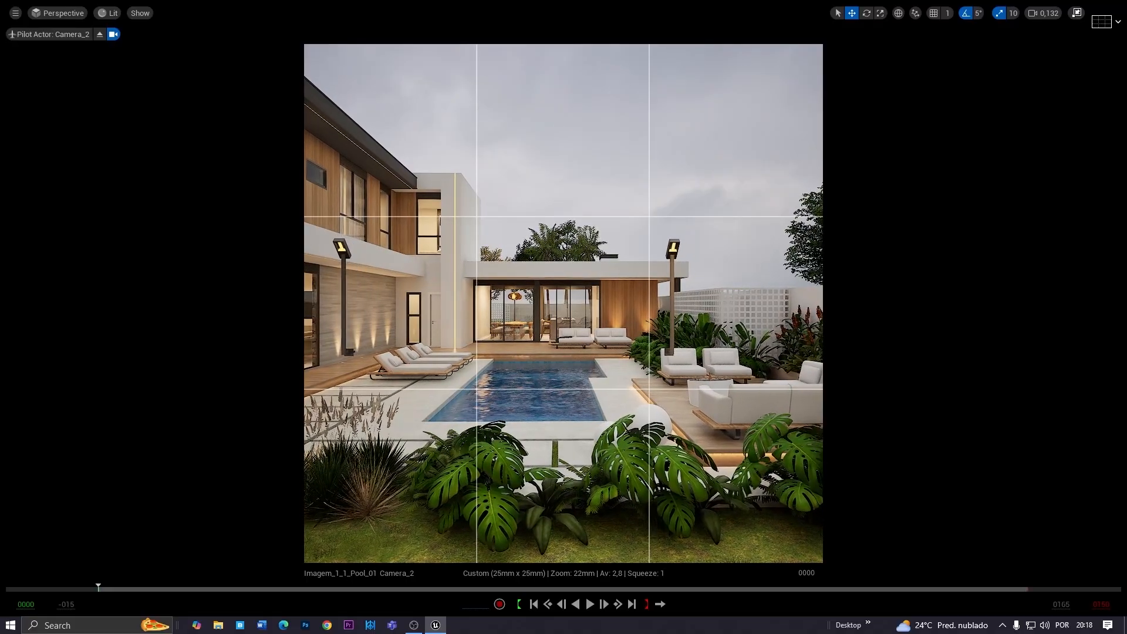
pyautogui.press('F11')
# Select Camera_2 and set its Z rotation to 90°
pyautogui.scroll(5, 996, 485)
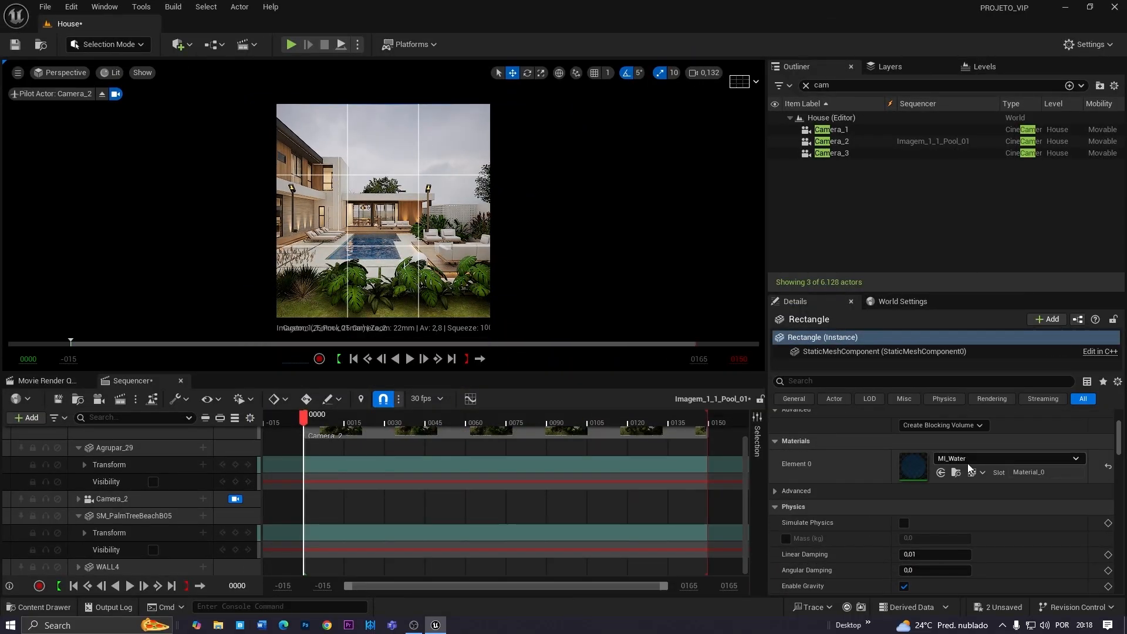
pyautogui.click(137, 502)
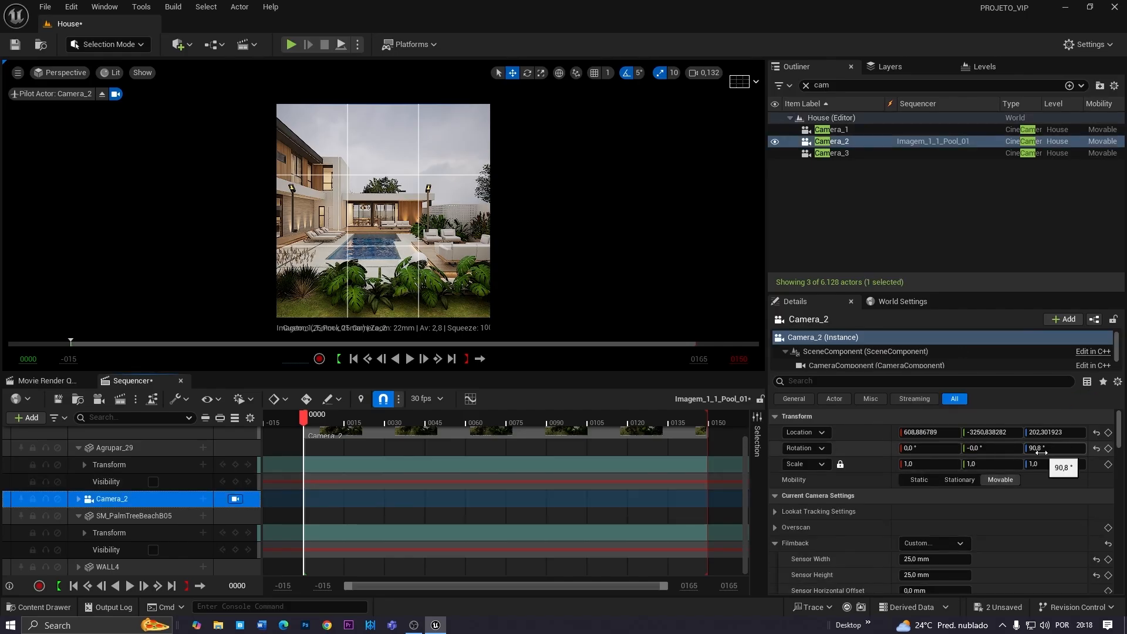
pyautogui.click(1041, 448)
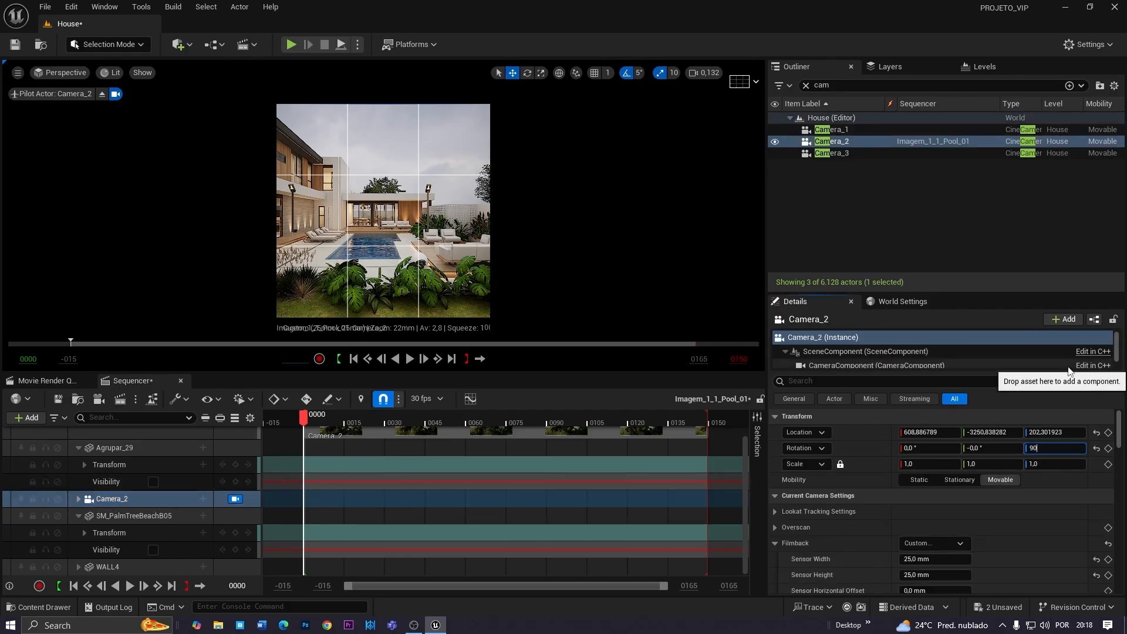
pyautogui.write('900')
pyautogui.press('Return')
pyautogui.write('9')
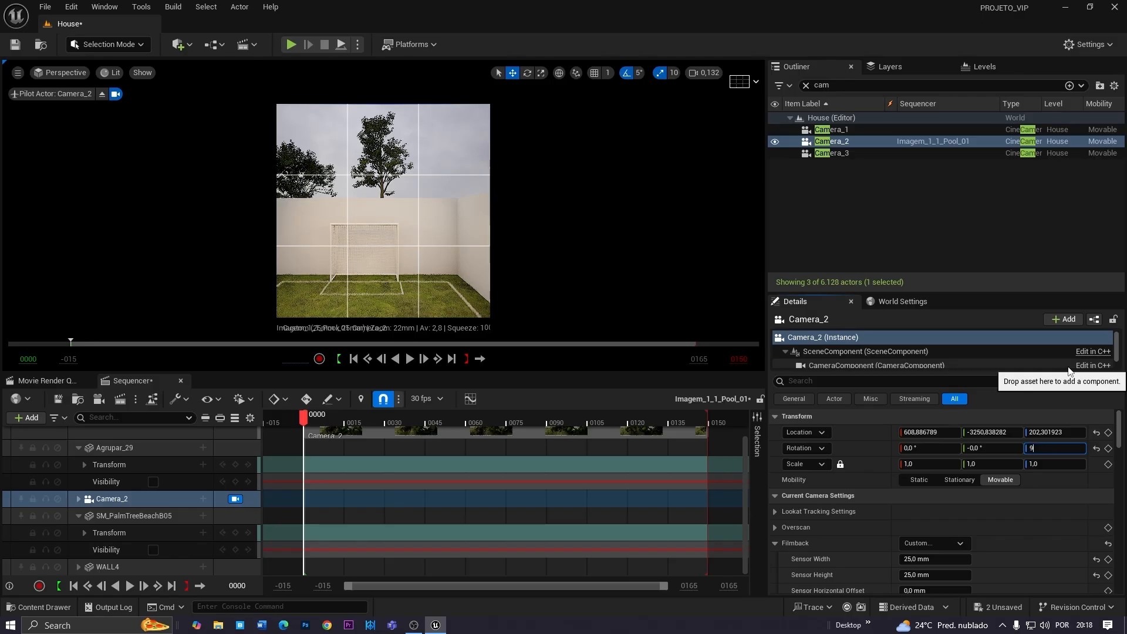
pyautogui.write('0')
pyautogui.press('Return')
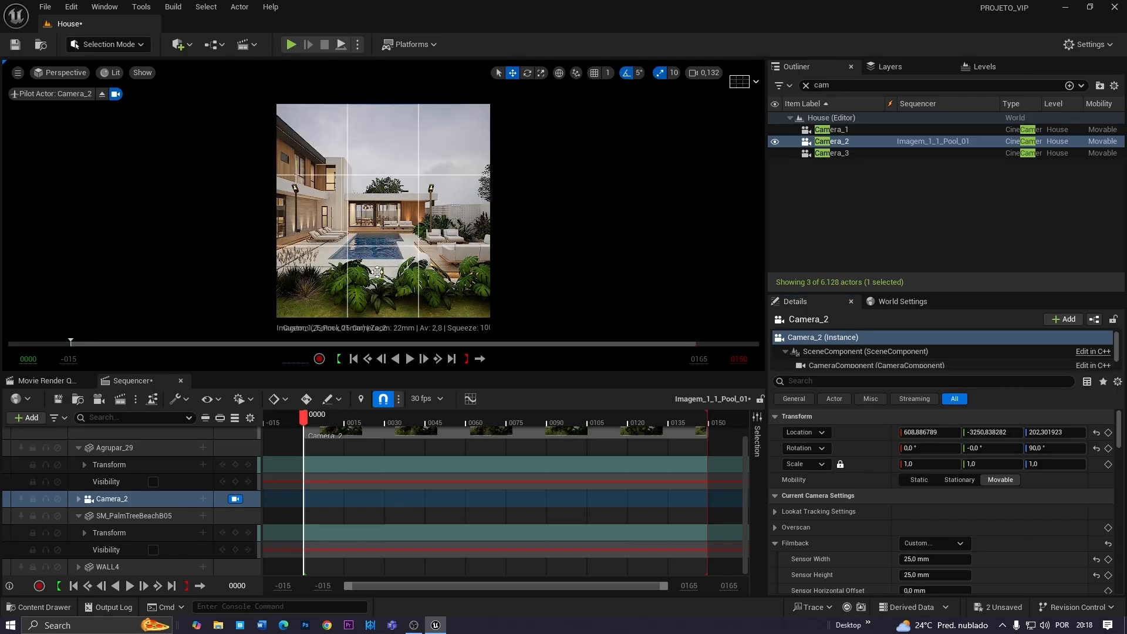
# Move Camera_2 forward past the lamp posts toward the pool in the full-screen game view, shifting it slightly right
pyautogui.click(358, 245)
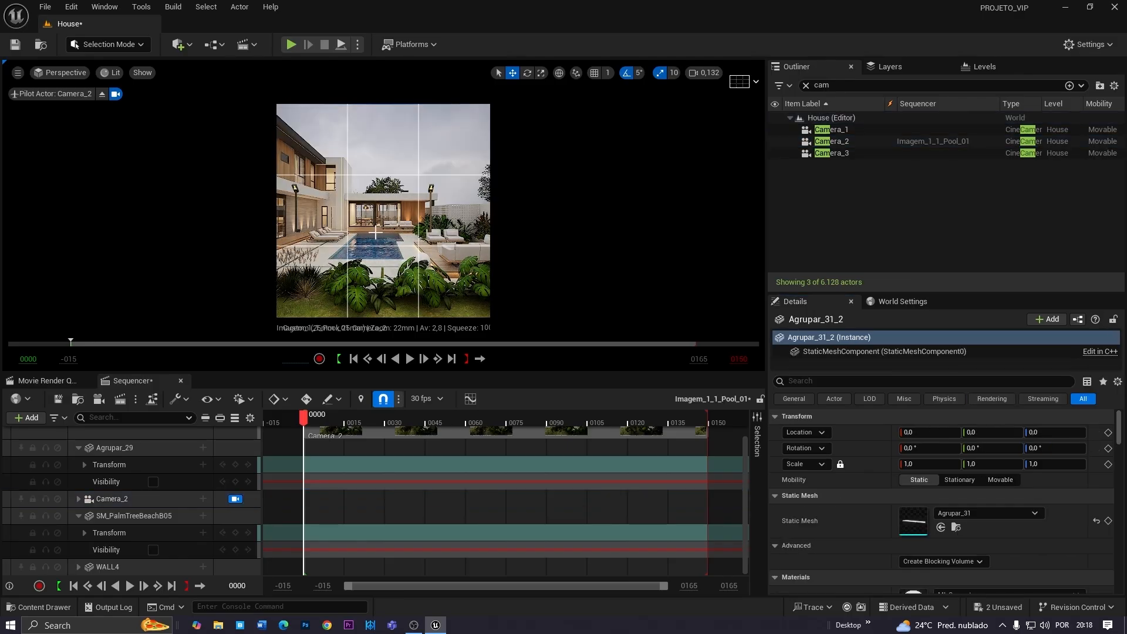
pyautogui.press('w')
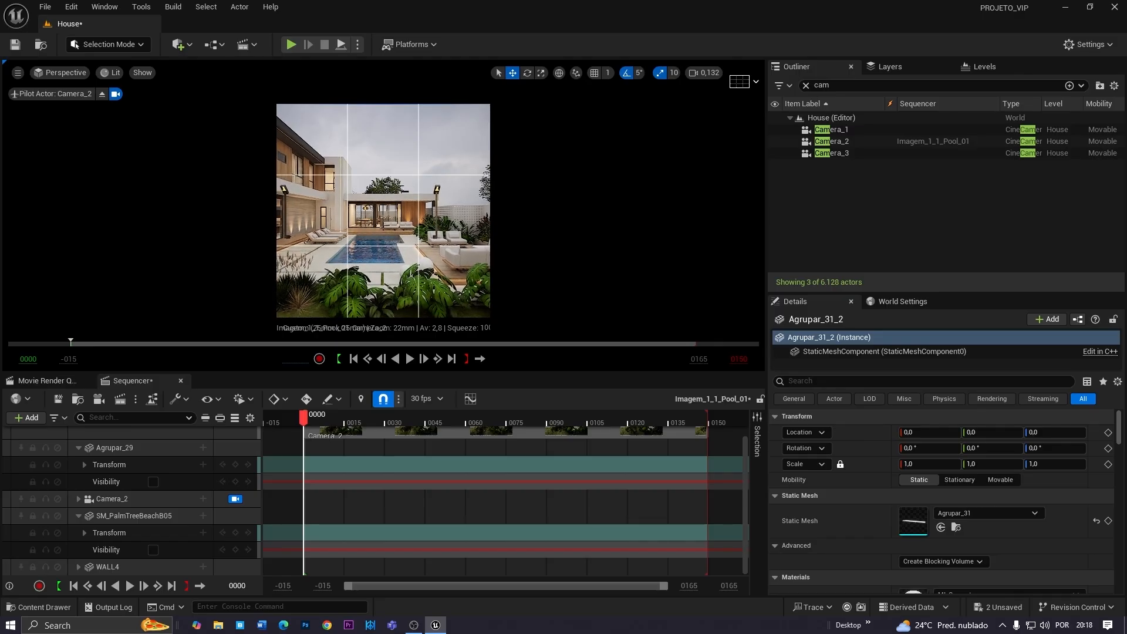
pyautogui.press('F11')
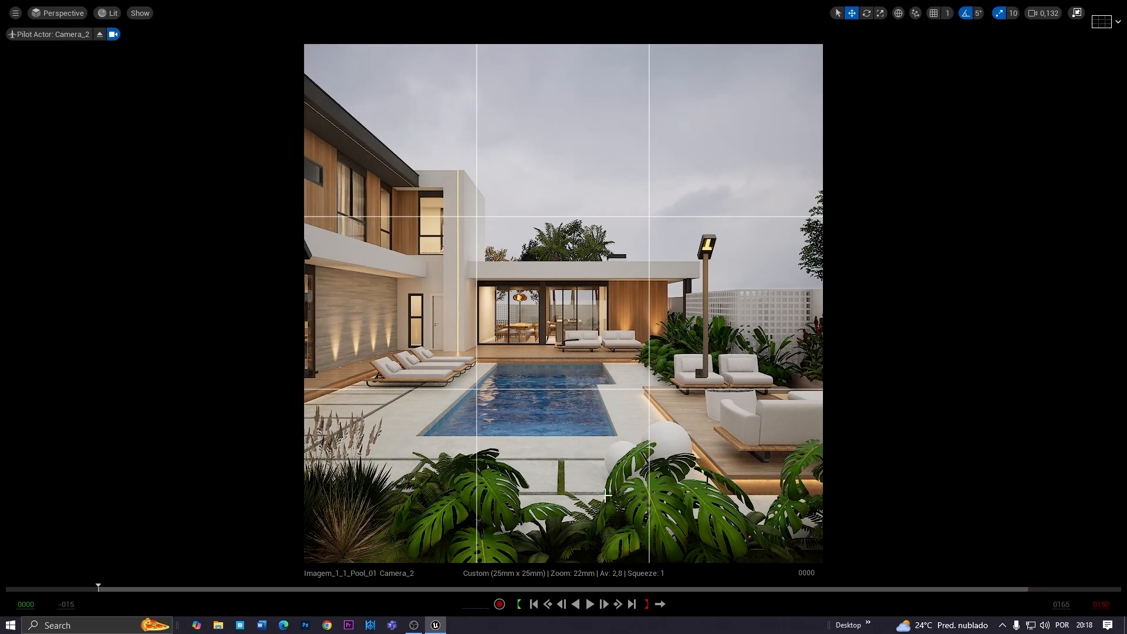
pyautogui.press('s')
pyautogui.press('s')
pyautogui.press('s')
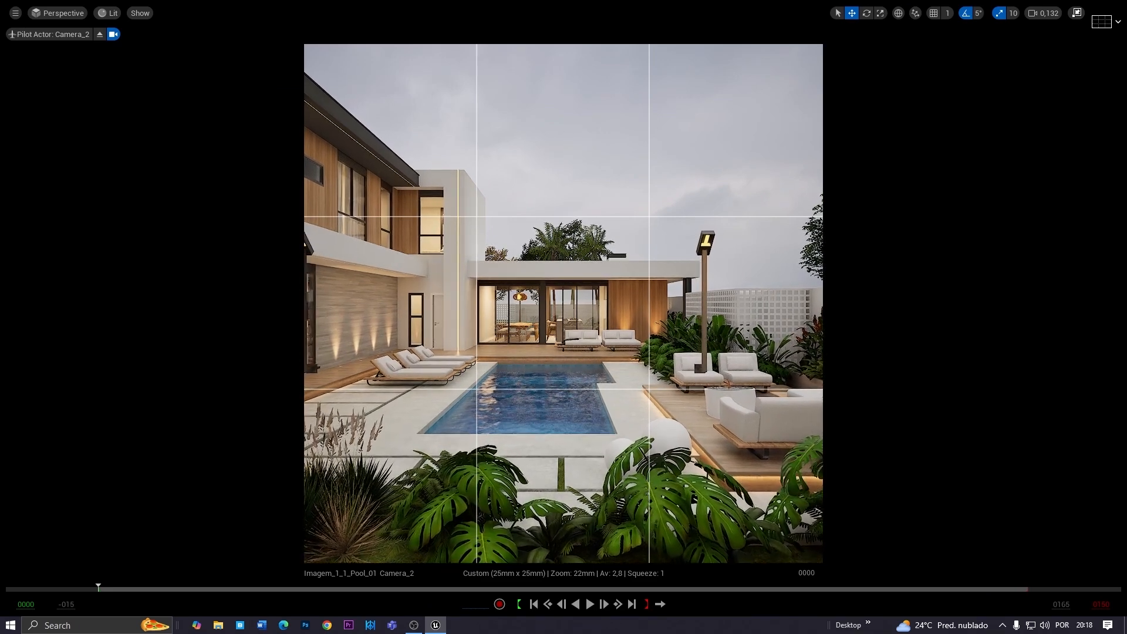
pyautogui.press('w')
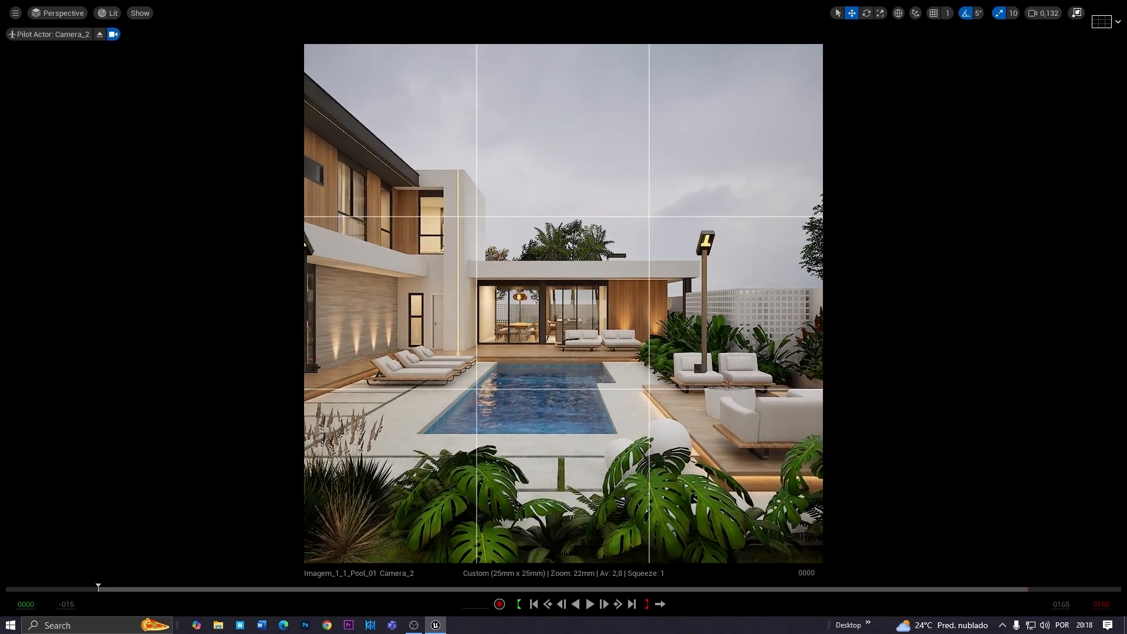
pyautogui.press('w')
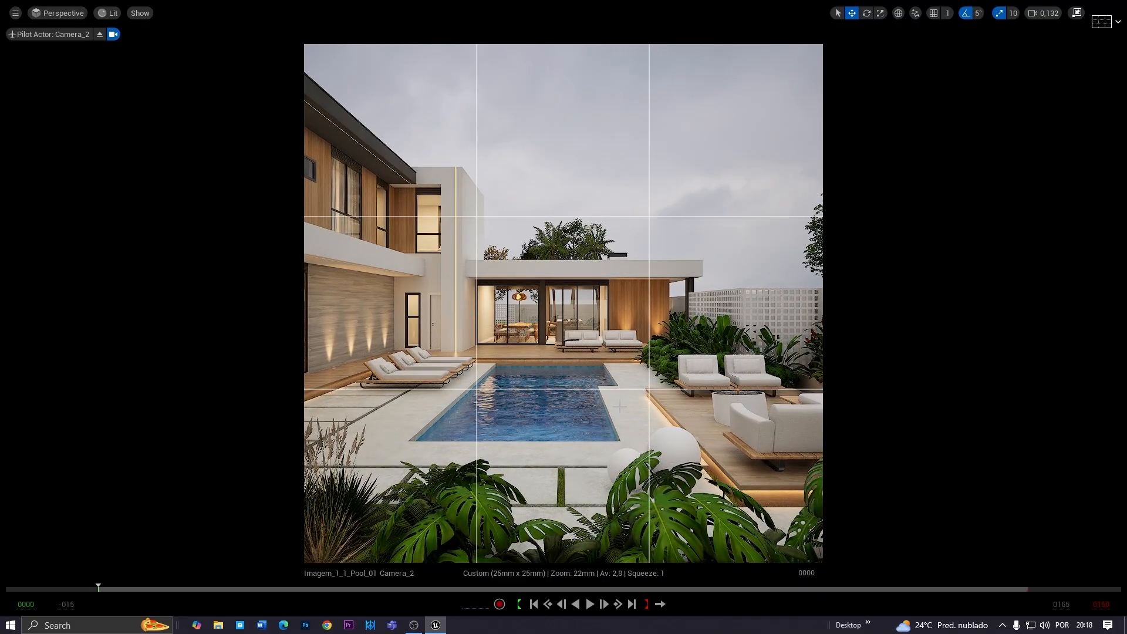
pyautogui.press('d')
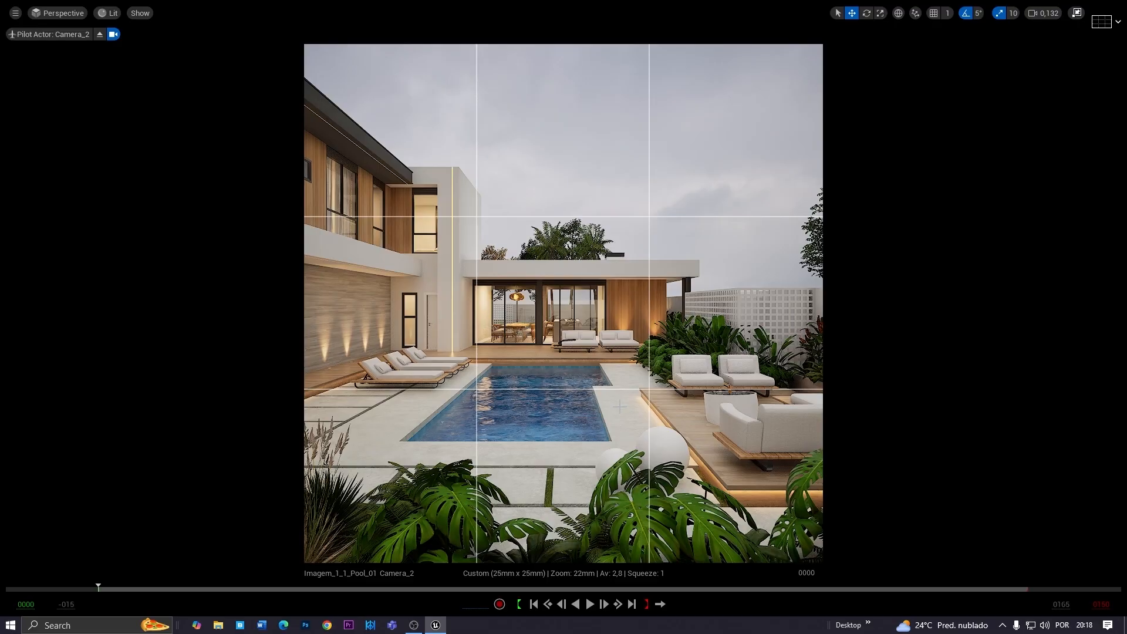
# Leave the full-screen view, select Camera_2, collapse the SM_PalmTreeBeachB05 tracks and expand Camera_2's tracks in the Sequencer
pyautogui.press('F11')
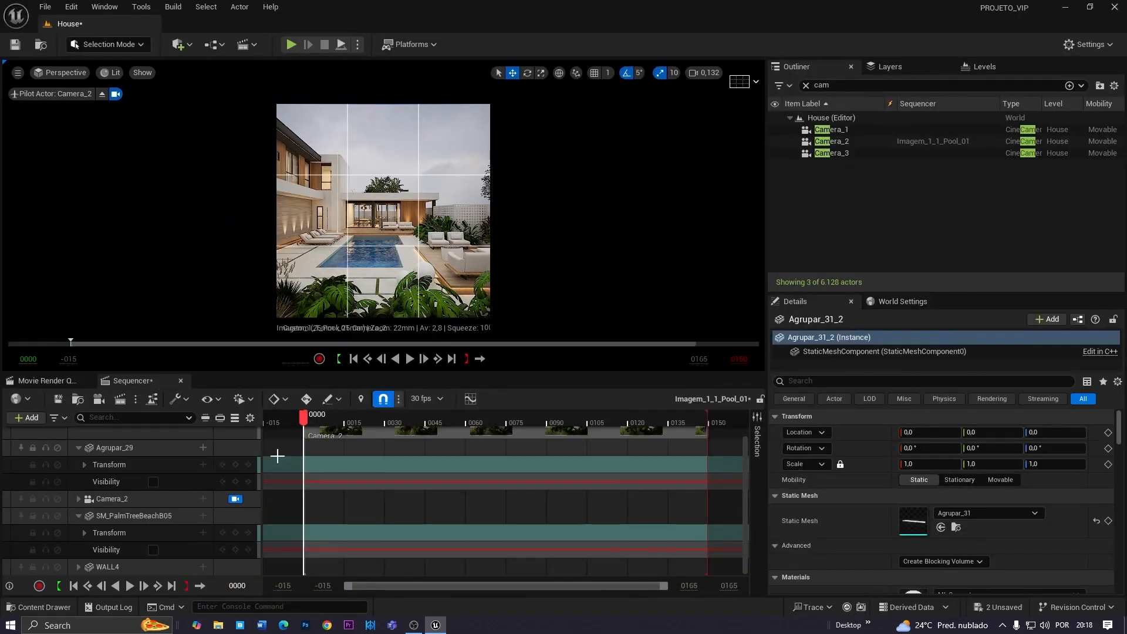
pyautogui.scroll(2, 148, 480)
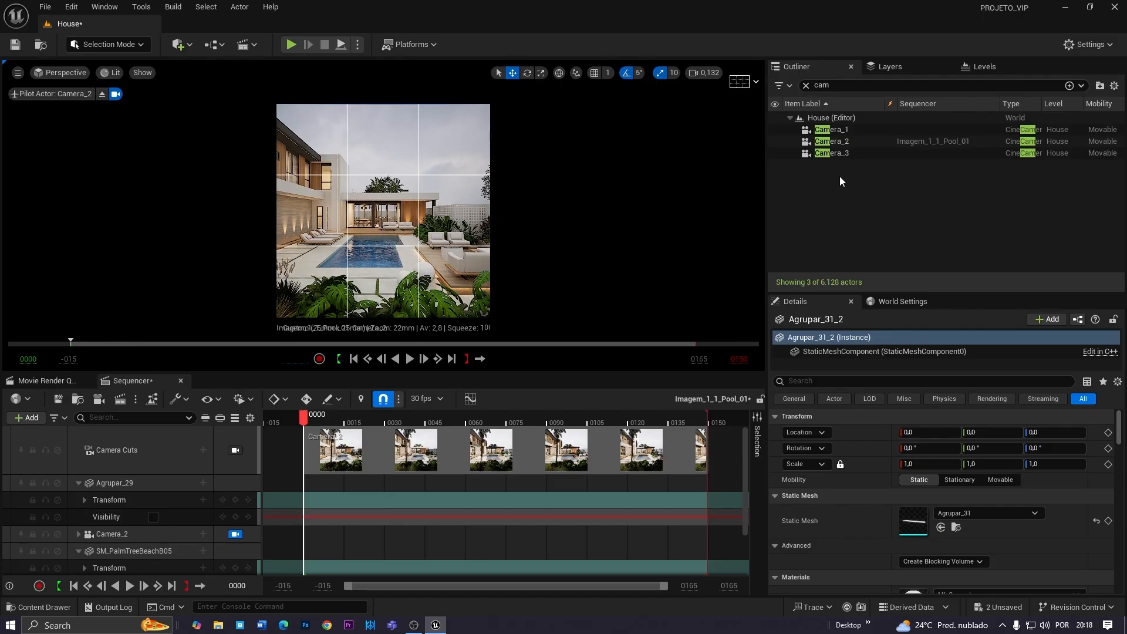
pyautogui.click(834, 142)
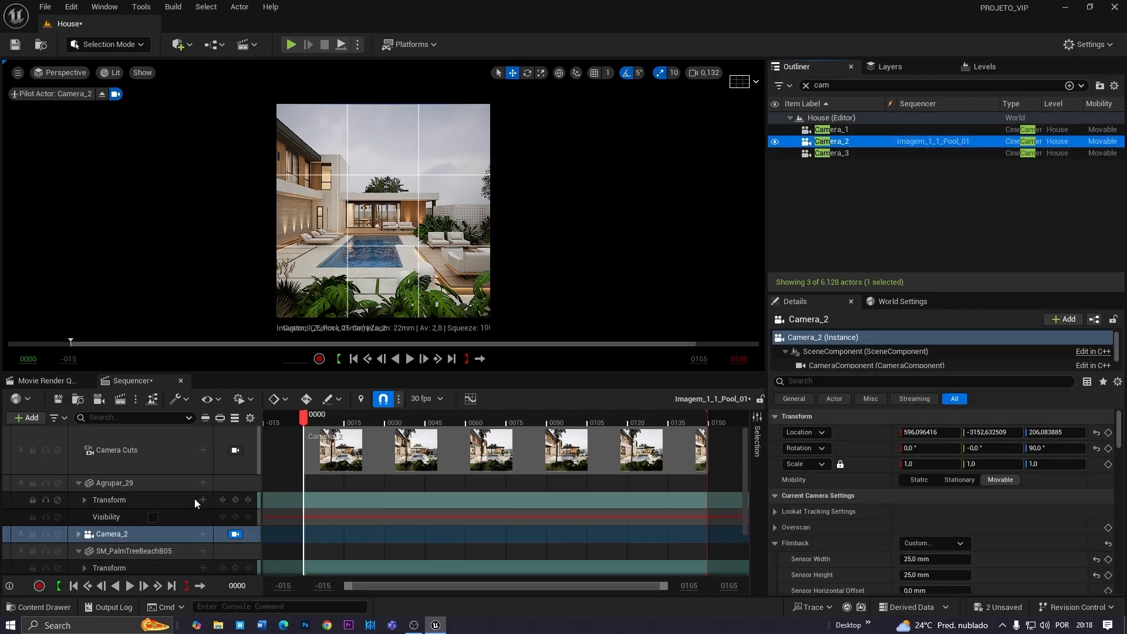
pyautogui.scroll(-2, 136, 510)
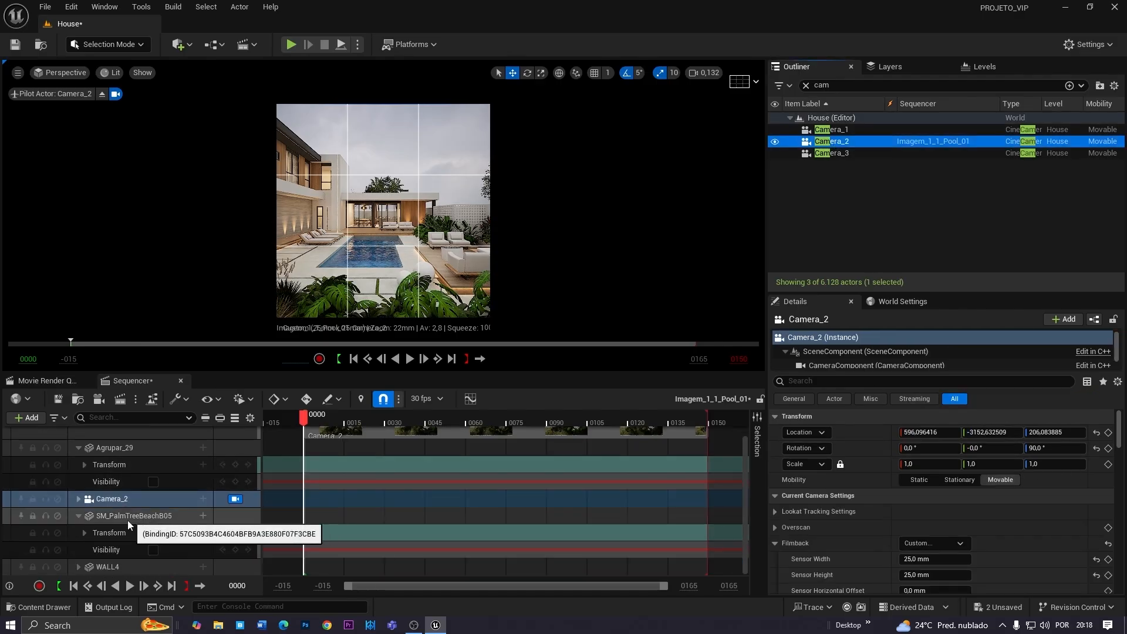
pyautogui.click(79, 515)
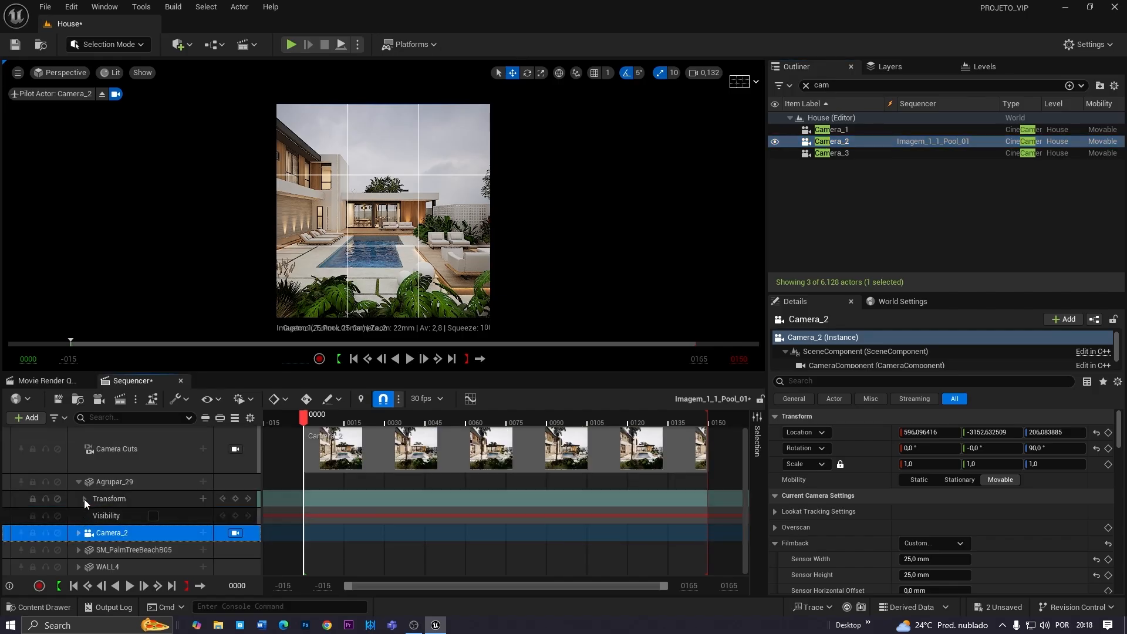
pyautogui.click(78, 533)
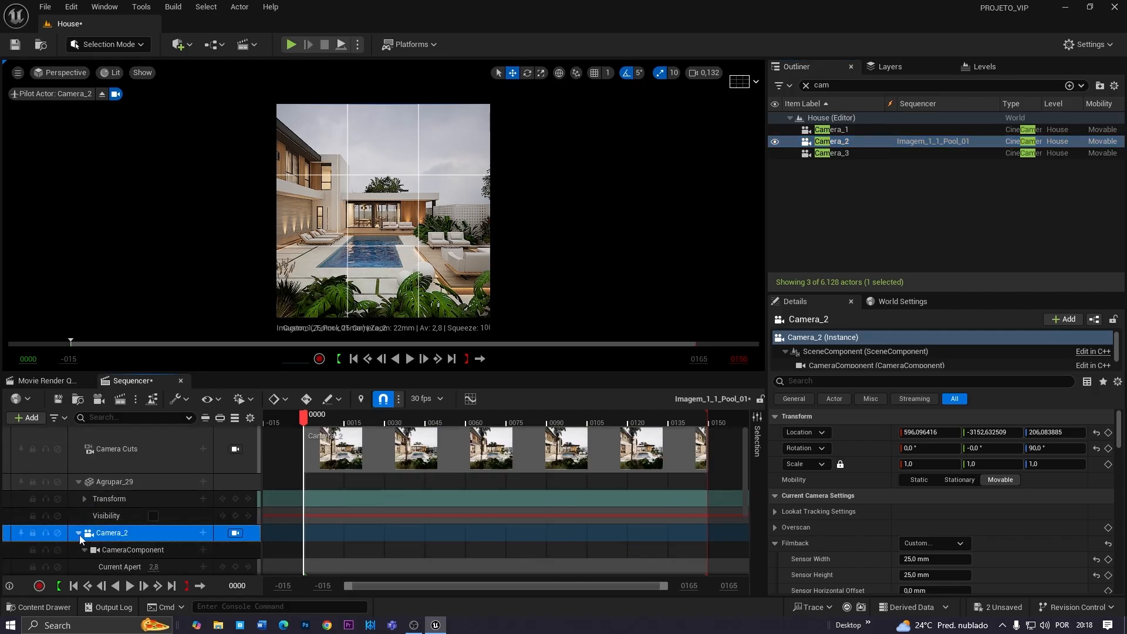
pyautogui.scroll(-3, 129, 534)
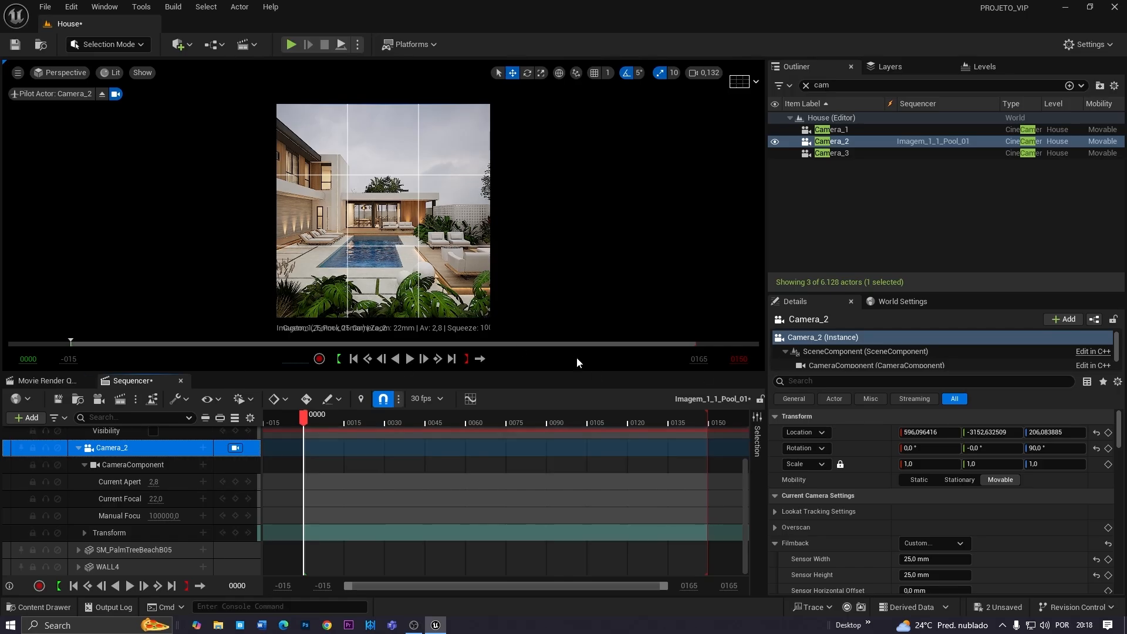
# Set the sequence's playback end to frame 90
pyautogui.click(739, 360)
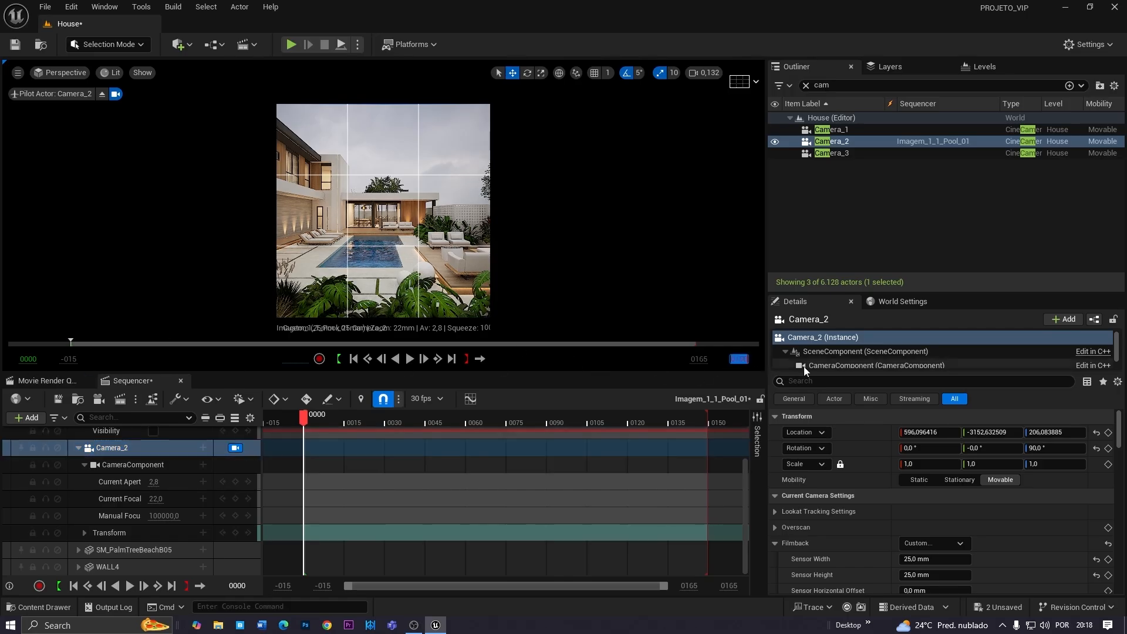
pyautogui.write('90')
pyautogui.press('Return')
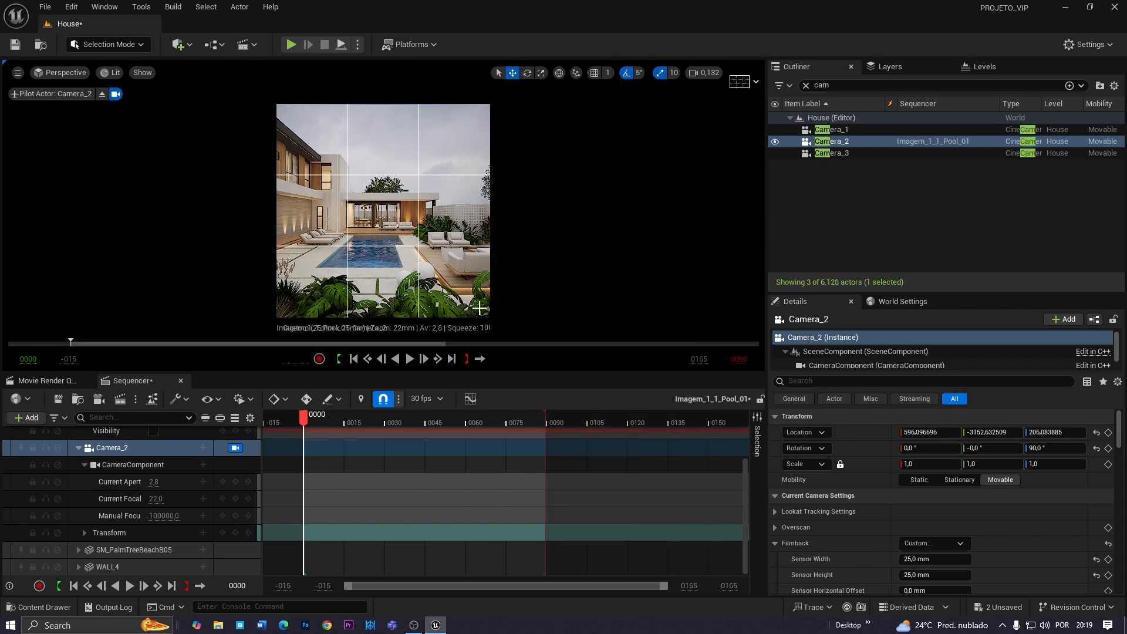
# Move Camera_2 forward toward the pool at frame 0, to Y about -2948, and add a Transform key there
pyautogui.click(235, 532)
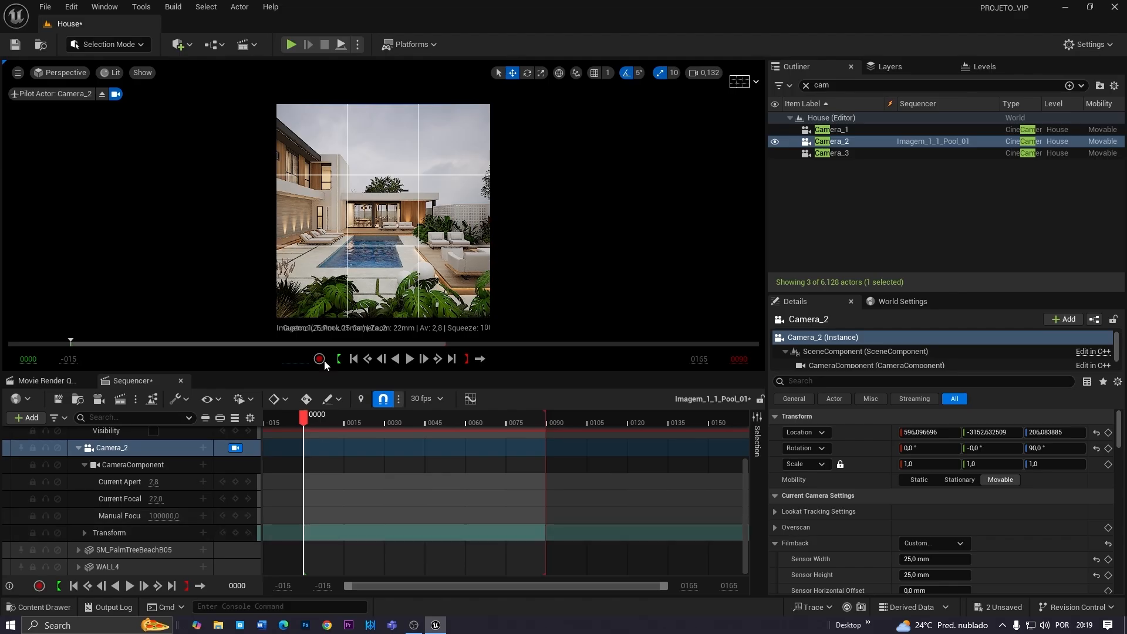
pyautogui.click(452, 359)
pyautogui.click(354, 359)
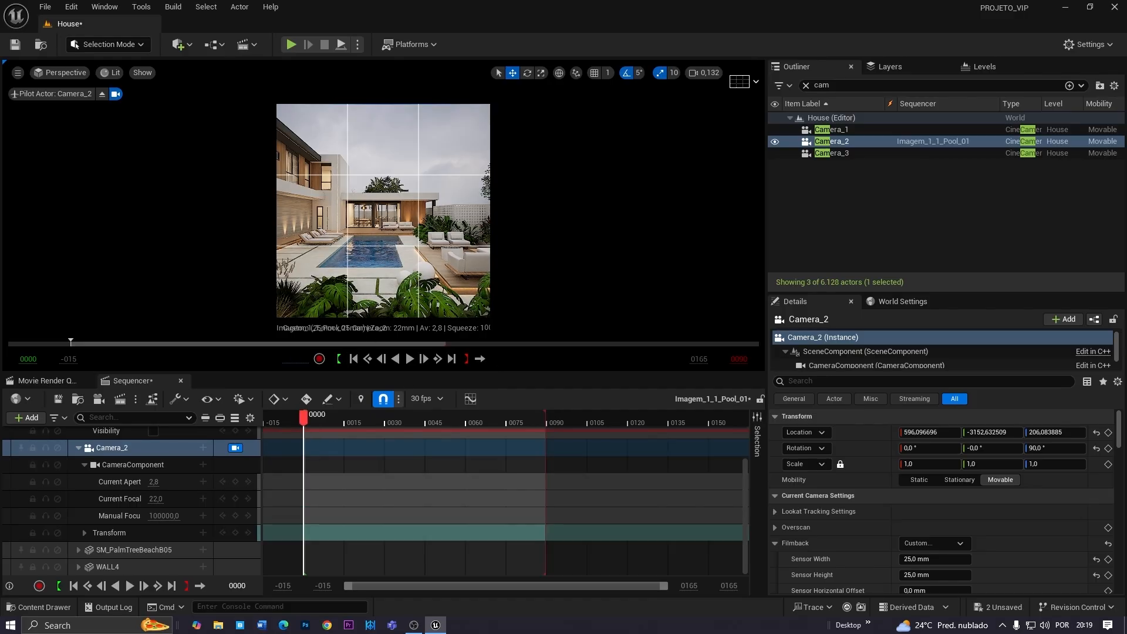
pyautogui.press('w')
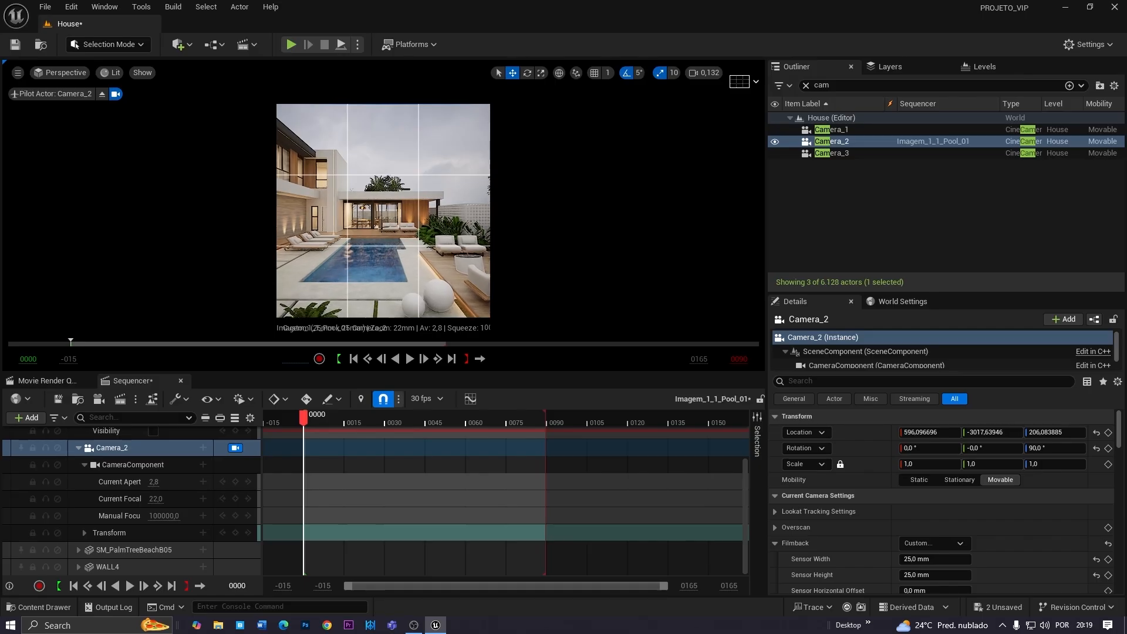
pyautogui.press('w')
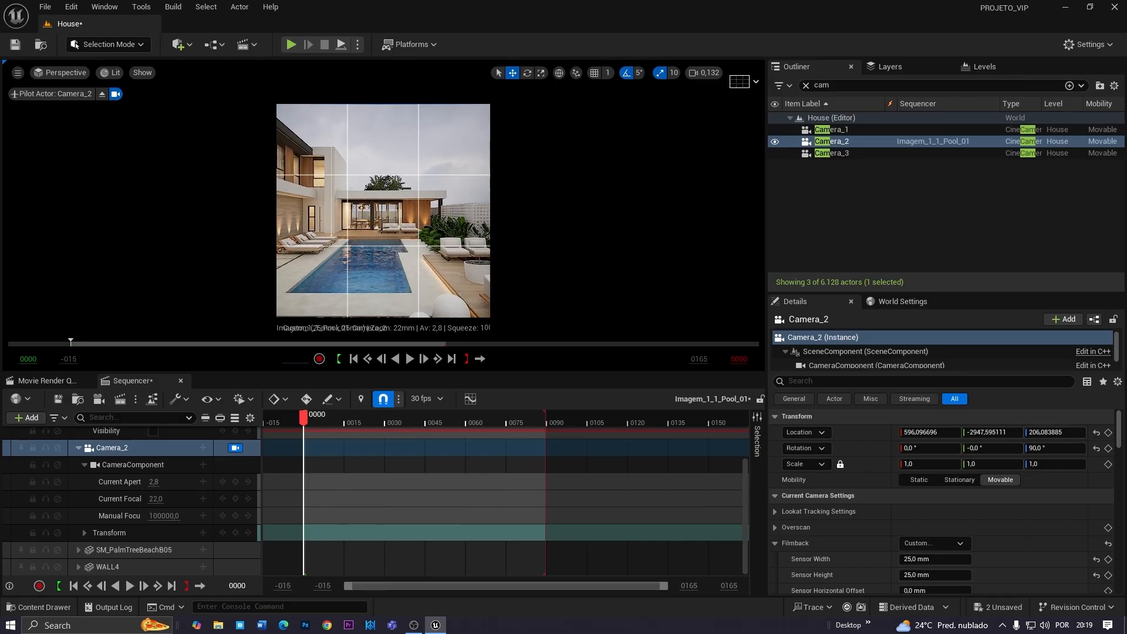
pyautogui.click(235, 533)
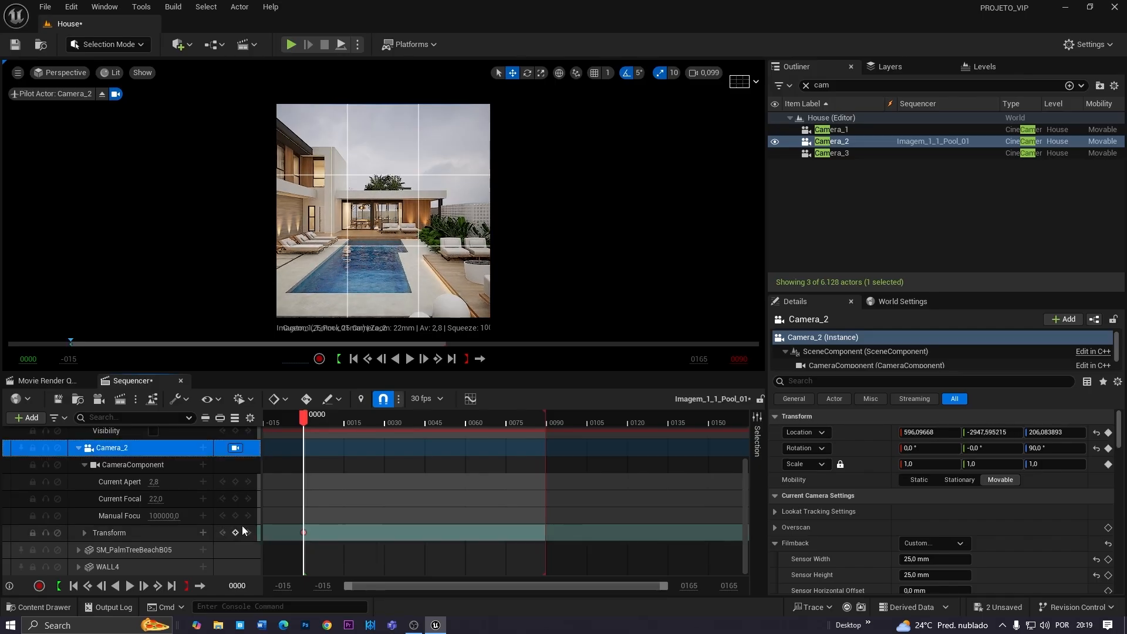
# At end frame 89, pull Camera_2 back behind the plants to Y about -3173 and add a second Transform key
pyautogui.click(451, 361)
pyautogui.press('s')
pyautogui.scroll(1, 384, 212)
pyautogui.press('s')
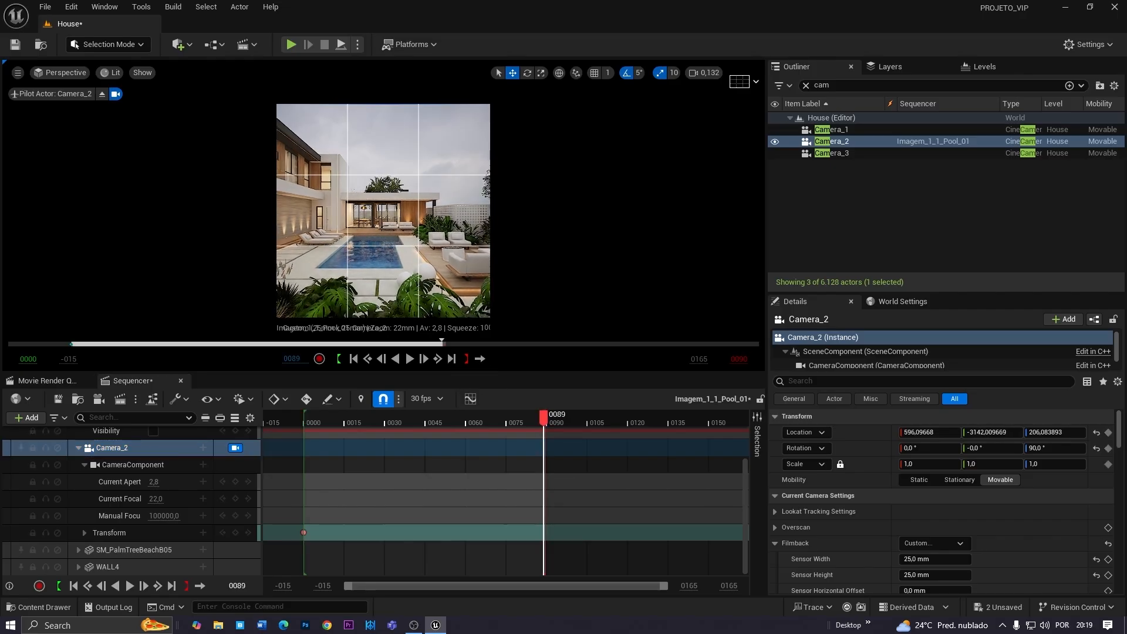
pyautogui.press('s')
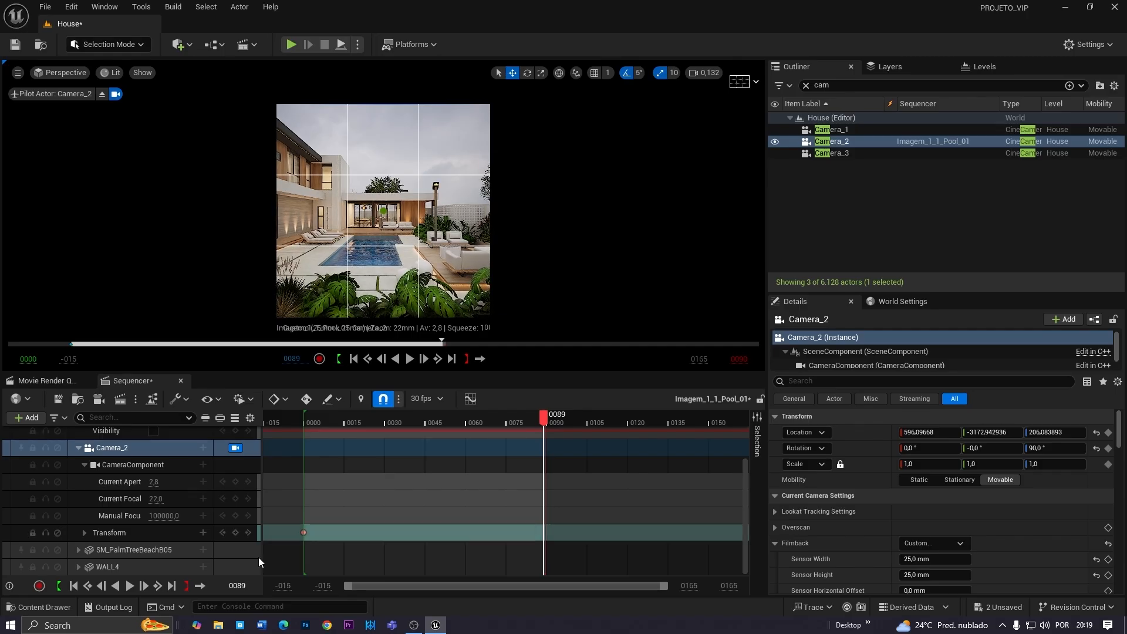
pyautogui.click(235, 533)
# Set both Camera_2 Transform keys to linear interpolation and play back the pull-back movement
pyautogui.click(410, 359)
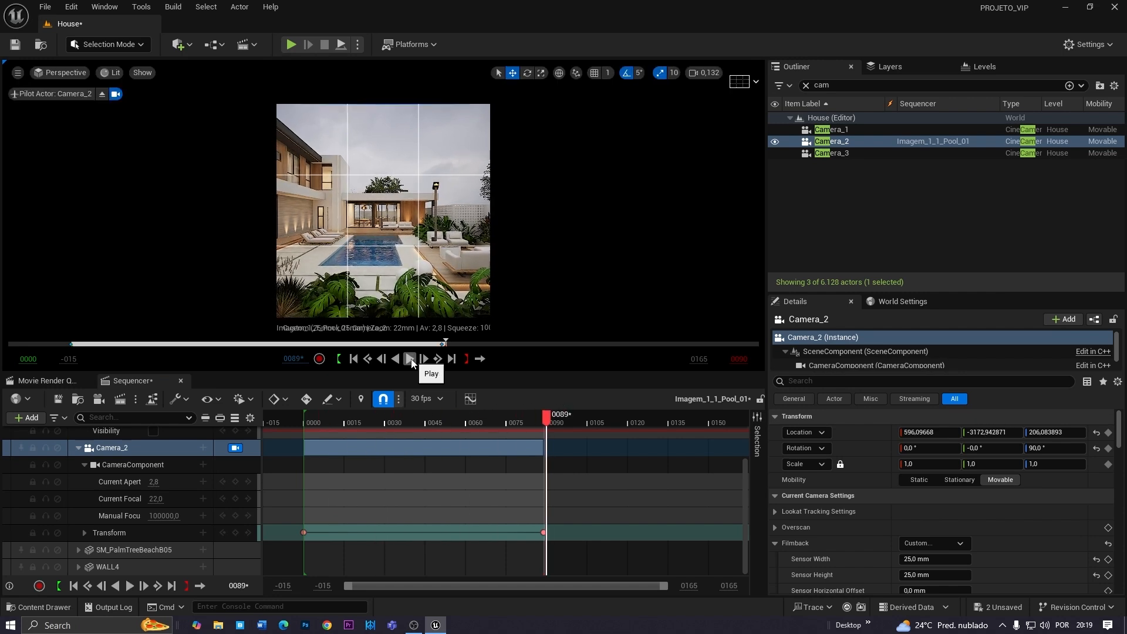
pyautogui.moveTo(297, 518); pyautogui.dragTo(561, 545)
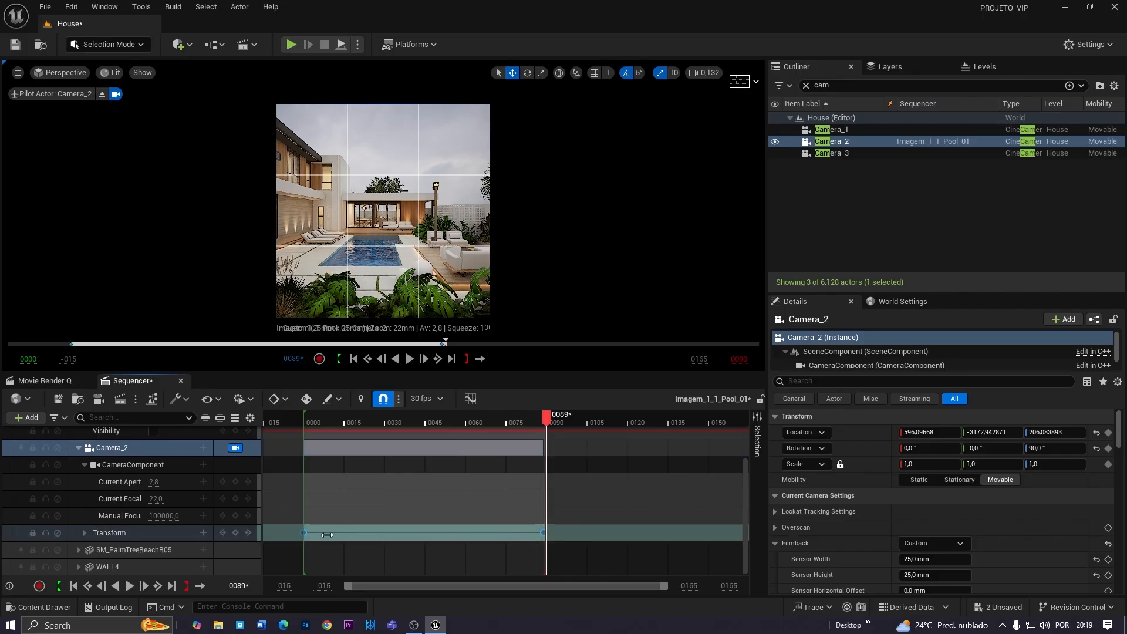
pyautogui.rightClick(301, 532)
pyautogui.click(366, 438)
pyautogui.click(409, 360)
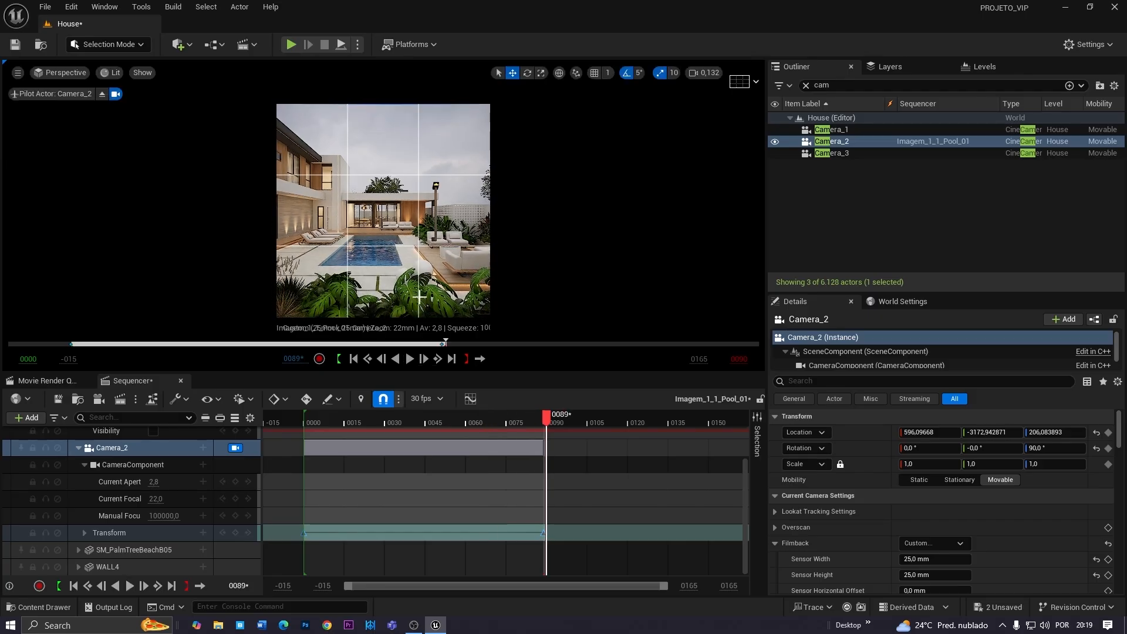
pyautogui.click(410, 362)
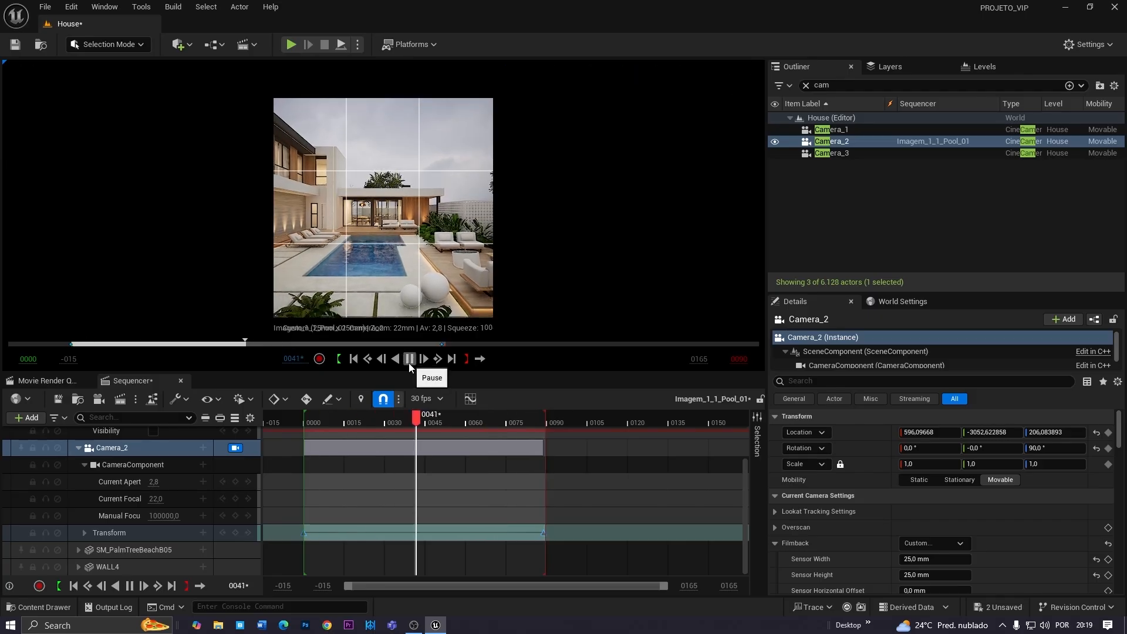
pyautogui.press('F11')
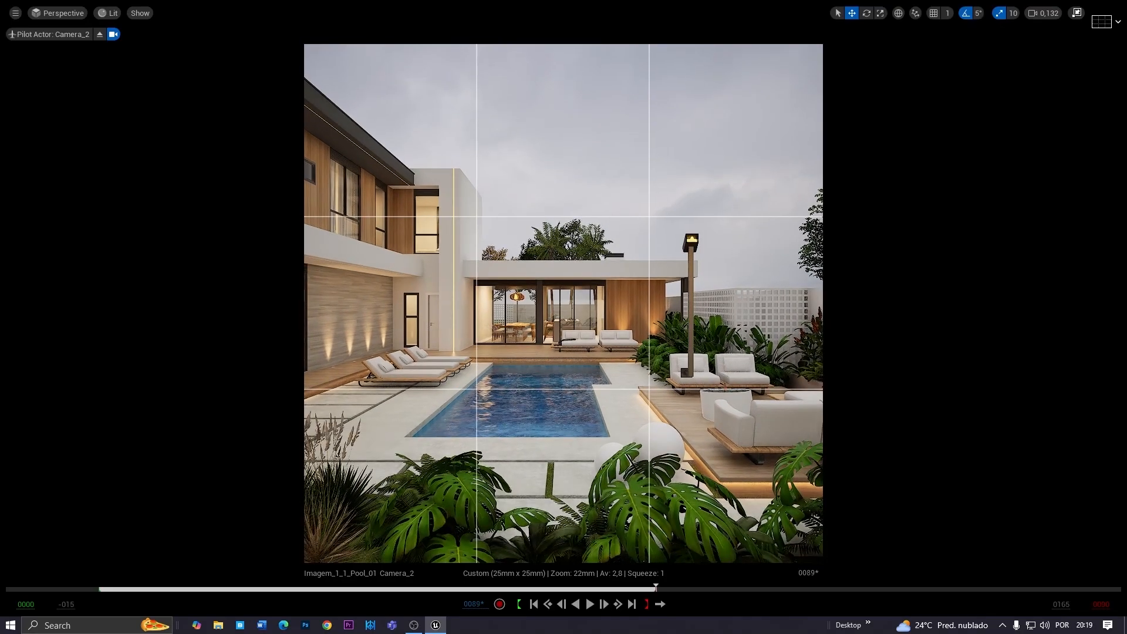
# Lower Camera_2's Custom Near Clipping Plane to about 100, checking the view at an earlier frame and at frame 89
pyautogui.press('F11')
pyautogui.click(111, 448)
pyautogui.scroll(-3, 895, 534)
pyautogui.scroll(-5, 893, 534)
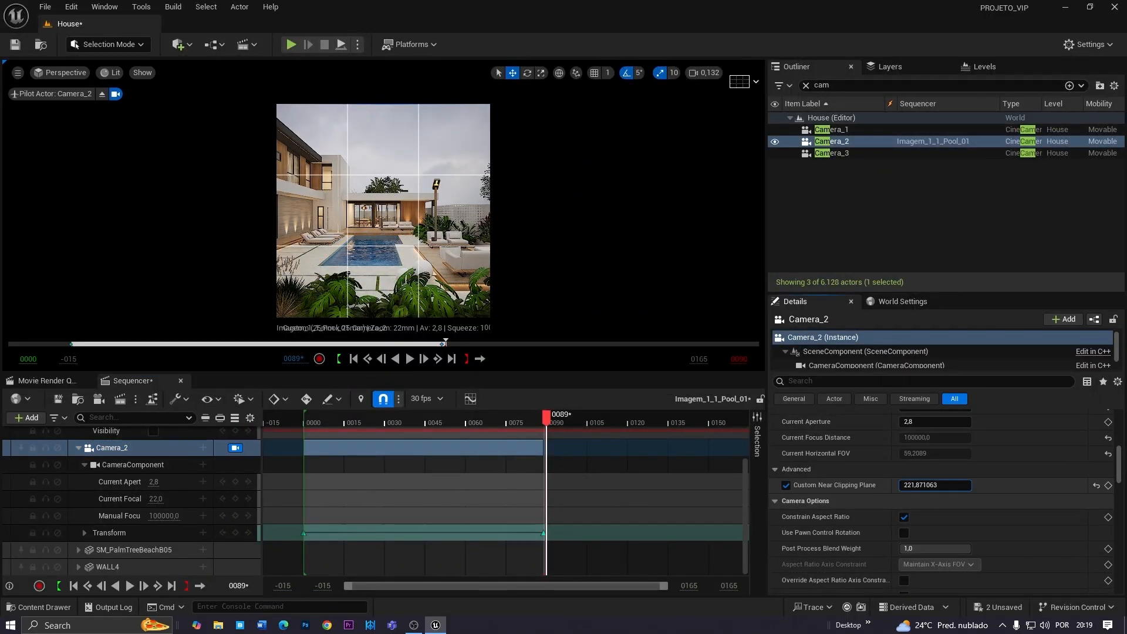
pyautogui.moveTo(547, 418); pyautogui.dragTo(498, 422)
pyautogui.moveTo(935, 485); pyautogui.dragTo(921, 485)
pyautogui.moveTo(498, 427); pyautogui.dragTo(544, 429)
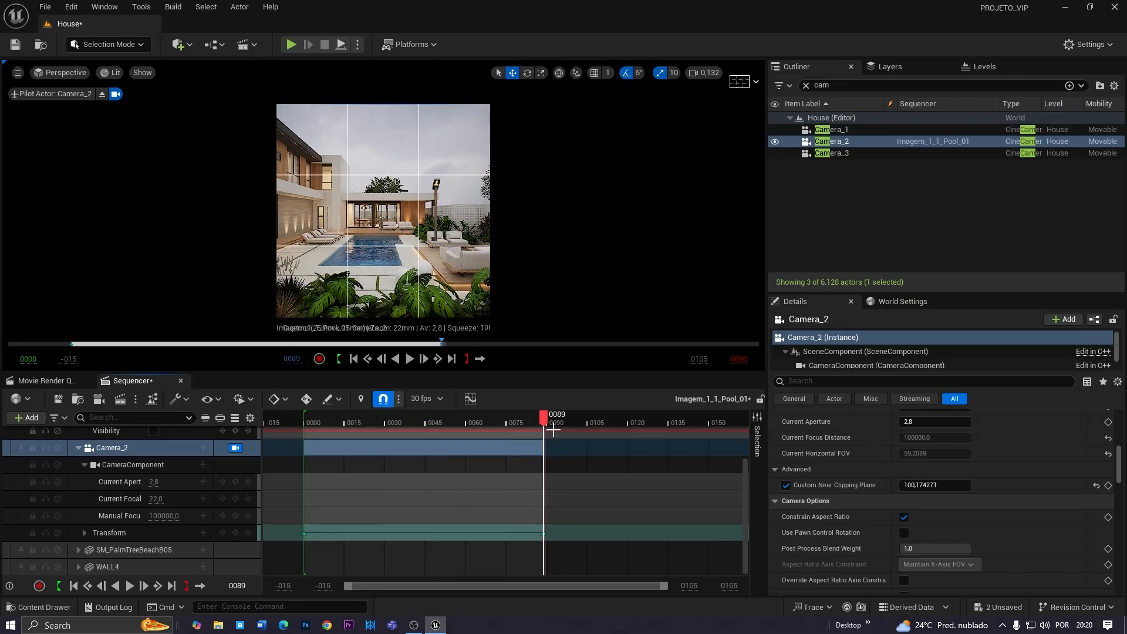
# Select the lamp post Light2 beside the pool and add it to the sequence as an actor
pyautogui.click(435, 183)
pyautogui.click(435, 183)
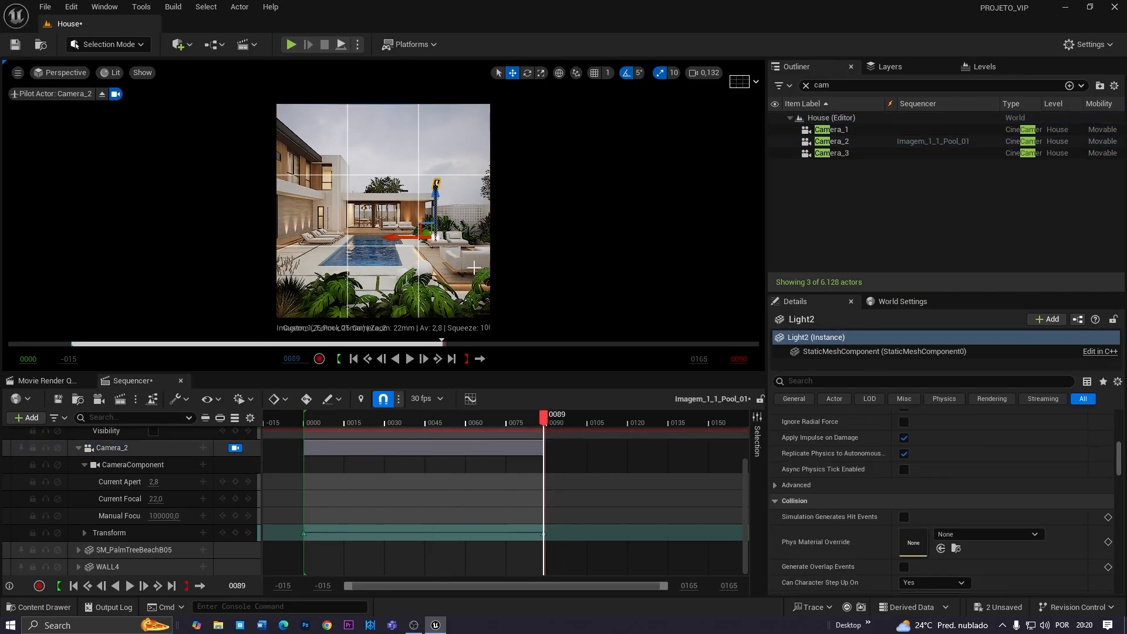
pyautogui.click(33, 421)
pyautogui.moveTo(121, 202)
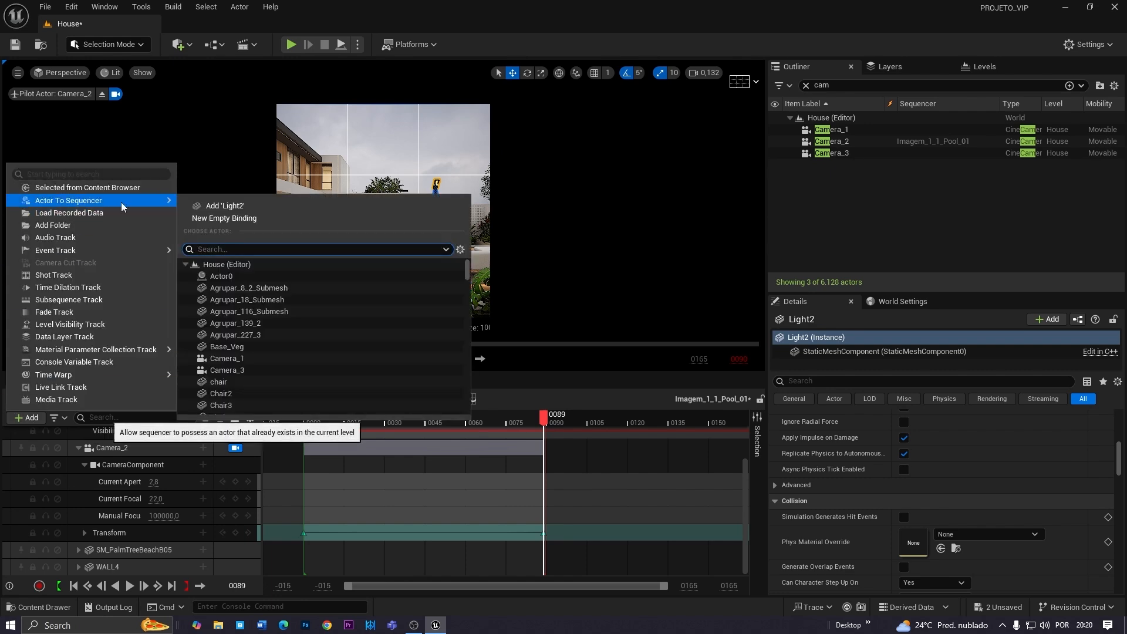
pyautogui.click(230, 206)
# Add an Actor Hidden In Game track to Light2 to hide the lamp post in this sequence
pyautogui.click(216, 516)
pyautogui.click(203, 516)
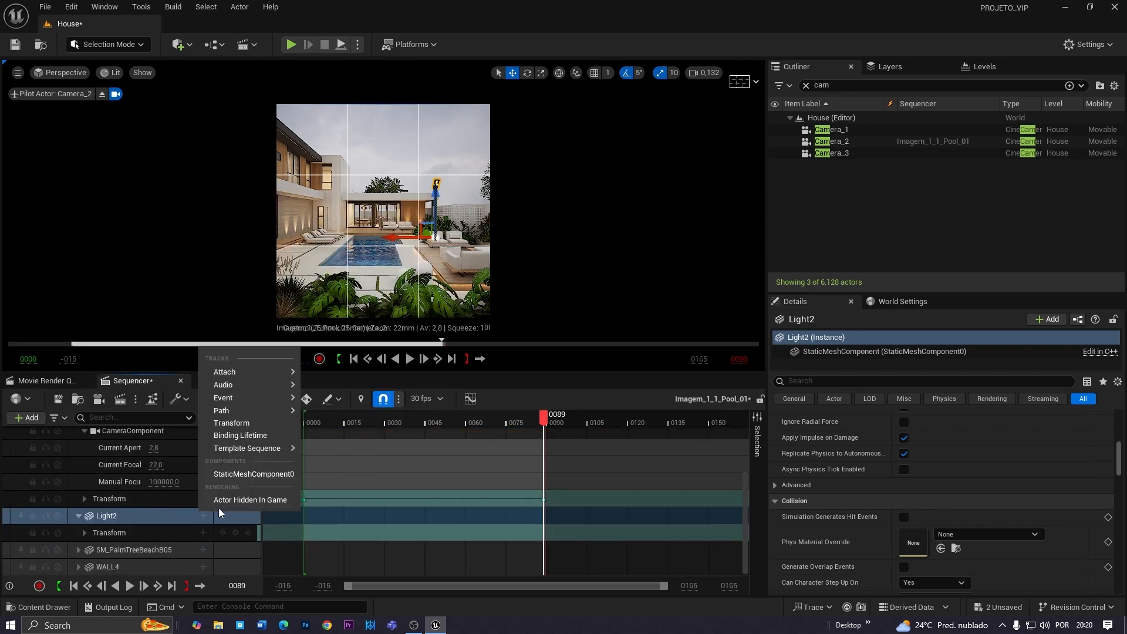
pyautogui.click(235, 499)
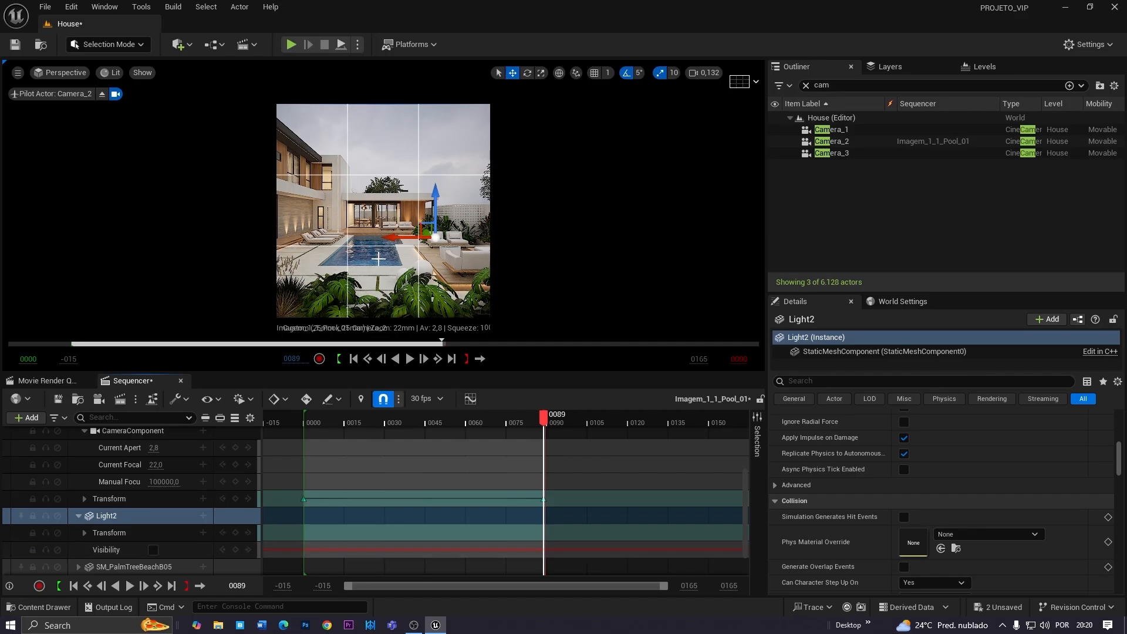
# Play the 1:1 sequence in the full-screen view to check the camera movement and framing
pyautogui.click(378, 259)
pyautogui.press('F11')
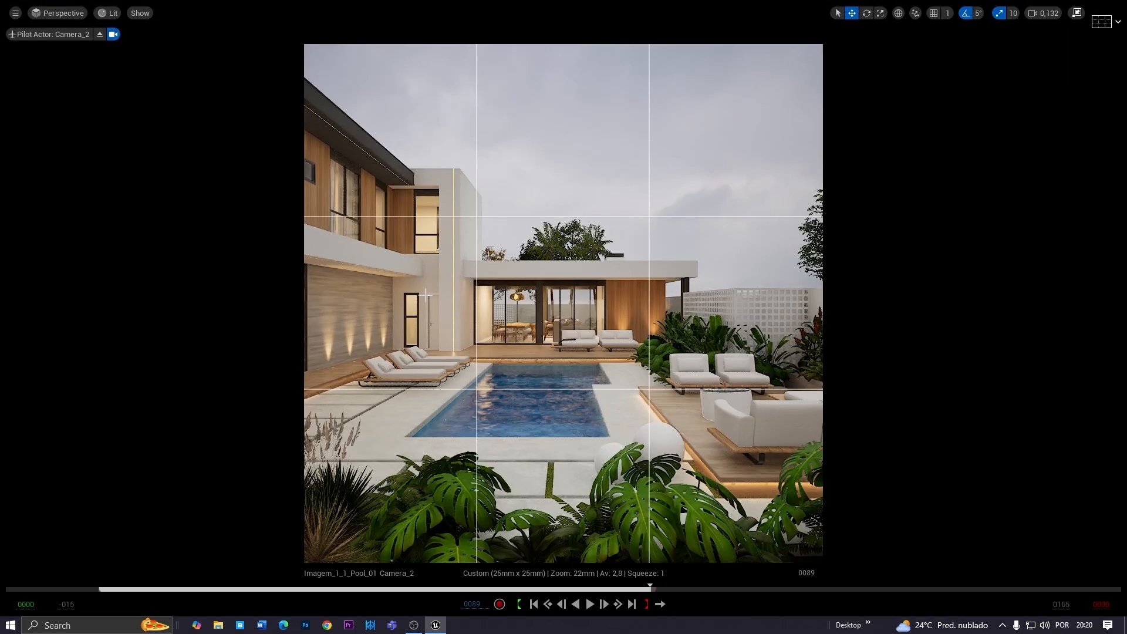
pyautogui.click(594, 600)
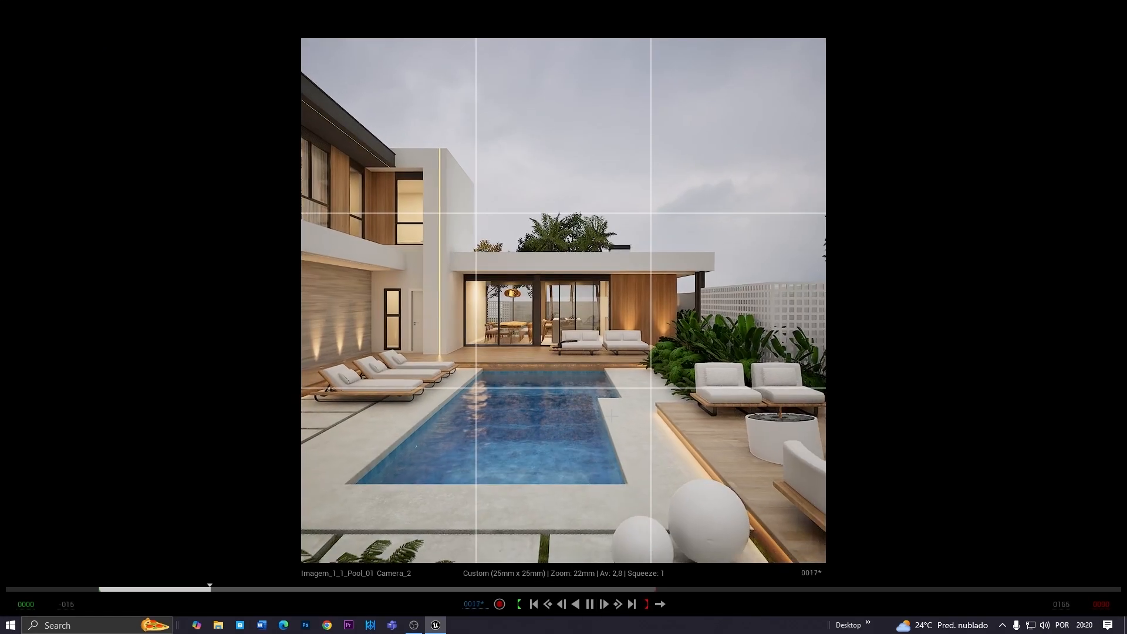
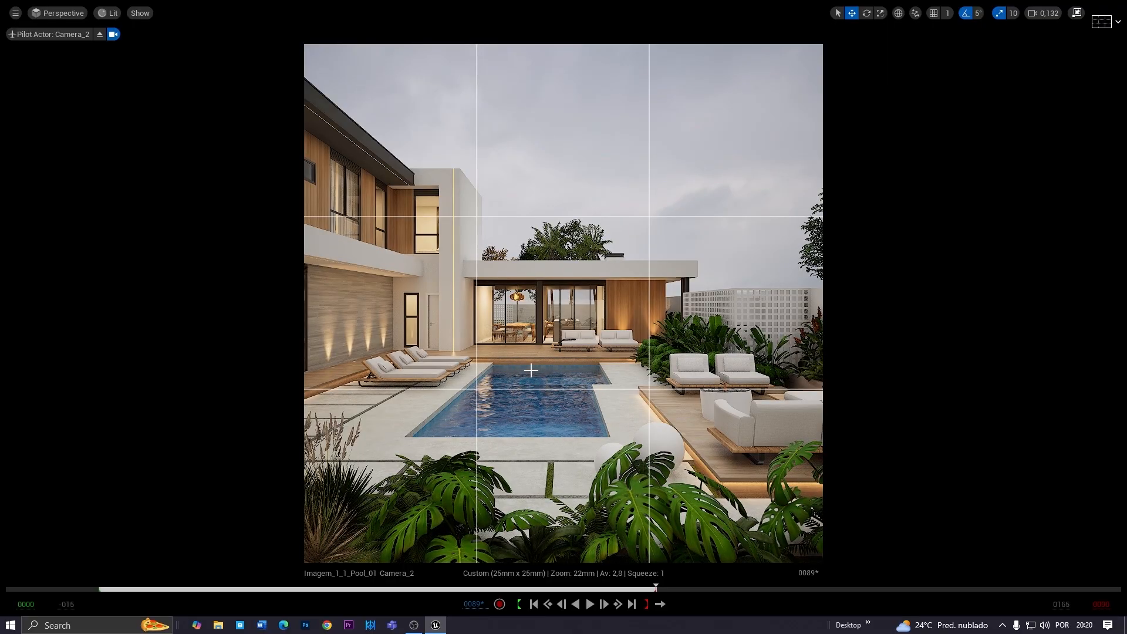
pyautogui.press('F11')
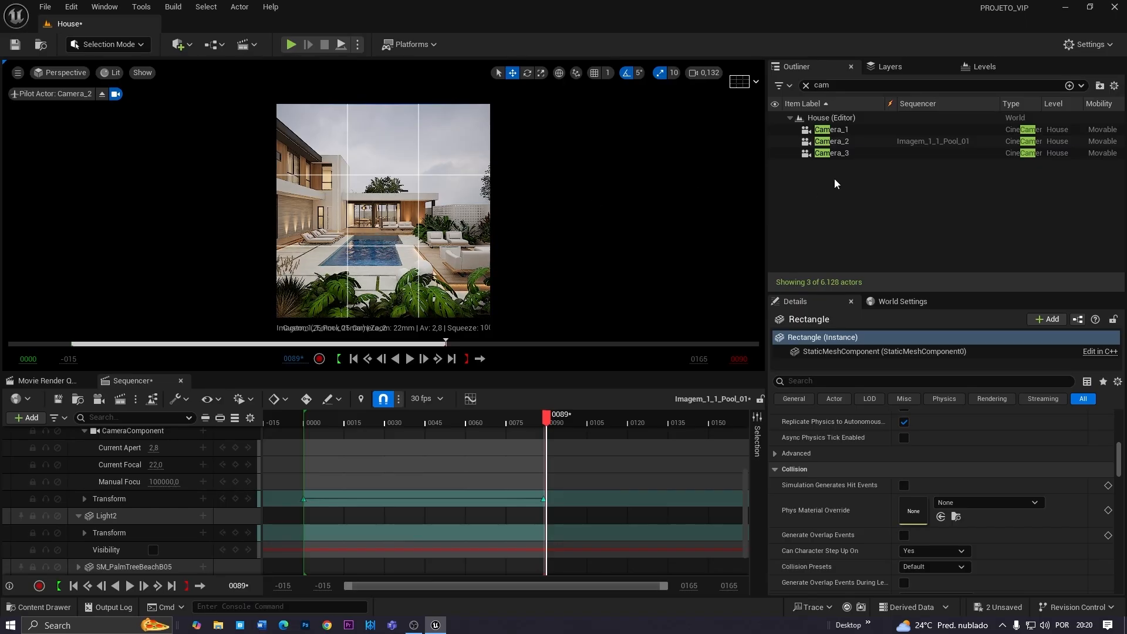
# Save the 1:1 sequence and create a level sequence named Imagem_9_16_Pool_01 in the Sequence folder
pyautogui.click(59, 404)
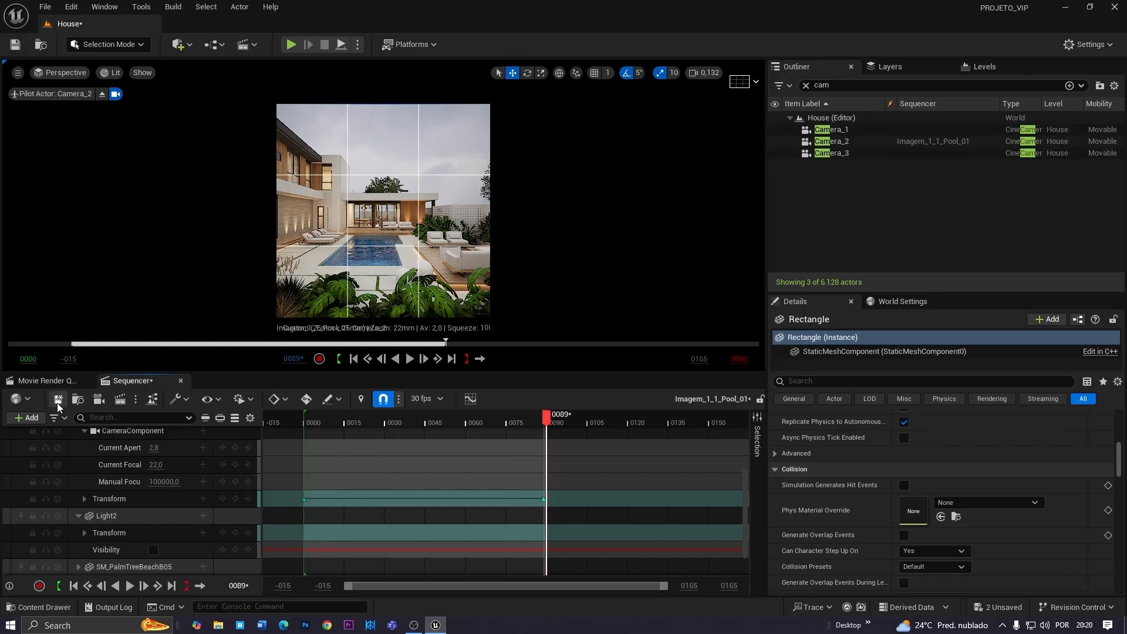
pyautogui.click(246, 44)
pyautogui.click(287, 79)
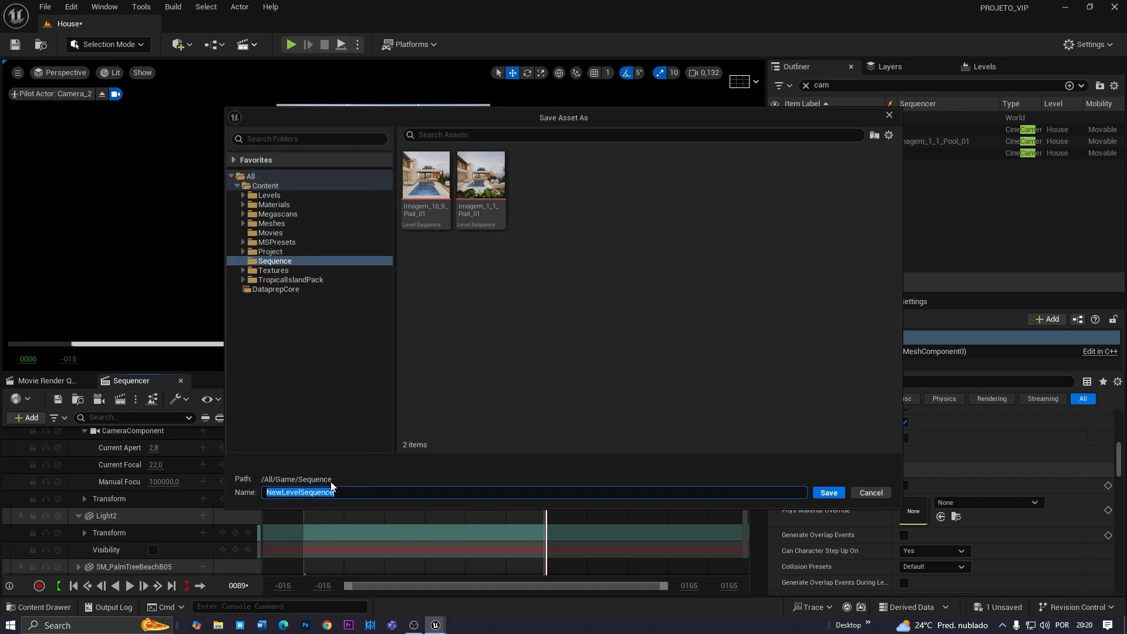
pyautogui.write('Imagem_9_16_Pool_01')
pyautogui.press('Return')
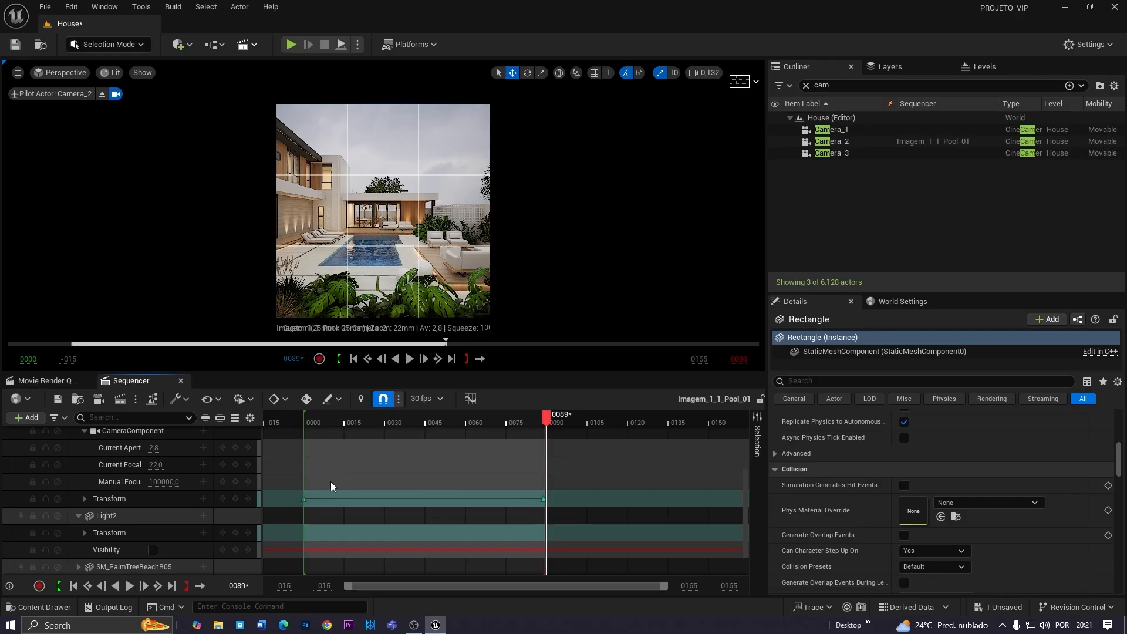
# Add Camera_3 to the Imagem_9_16_Pool_01 sequence and check its vertical framing in the full-screen view
pyautogui.click(19, 417)
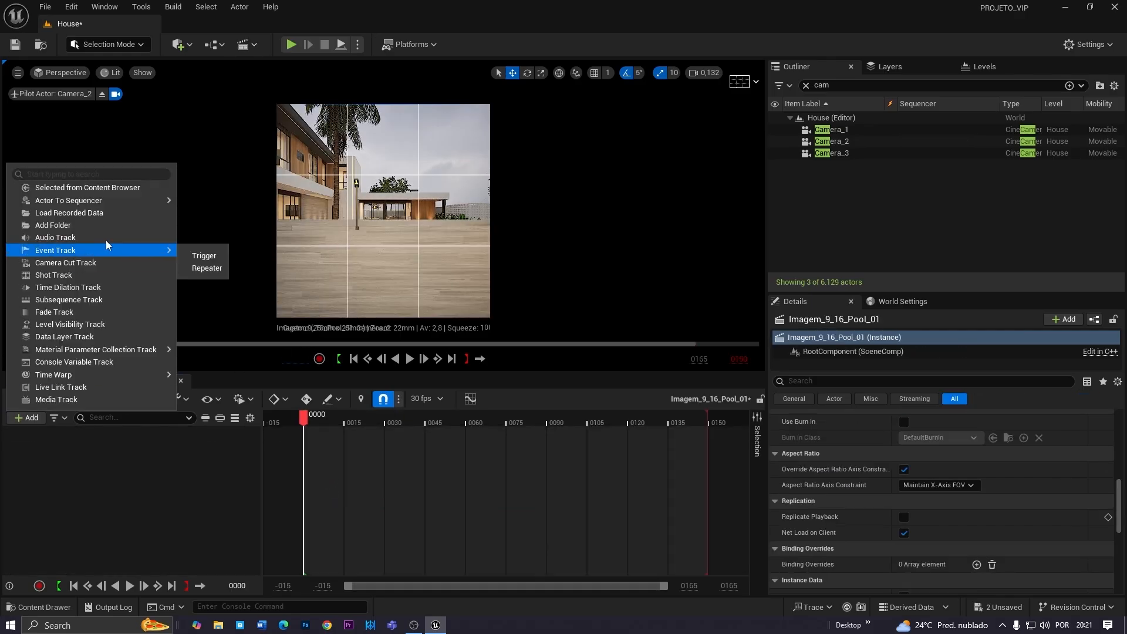
pyautogui.moveTo(93, 200)
pyautogui.write('cam')
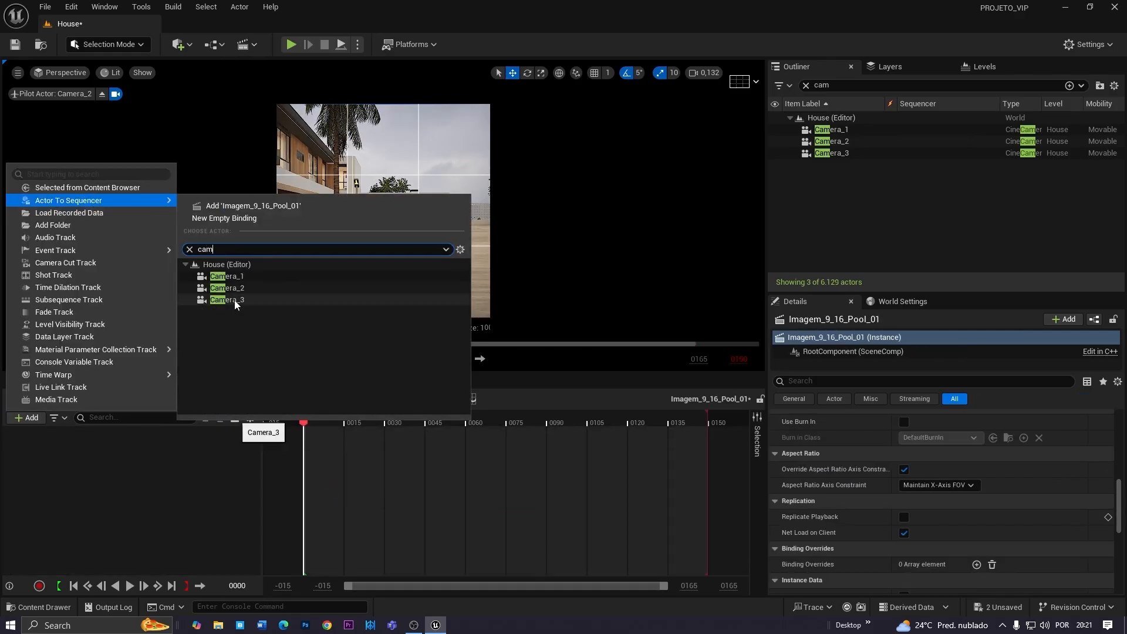
pyautogui.click(227, 300)
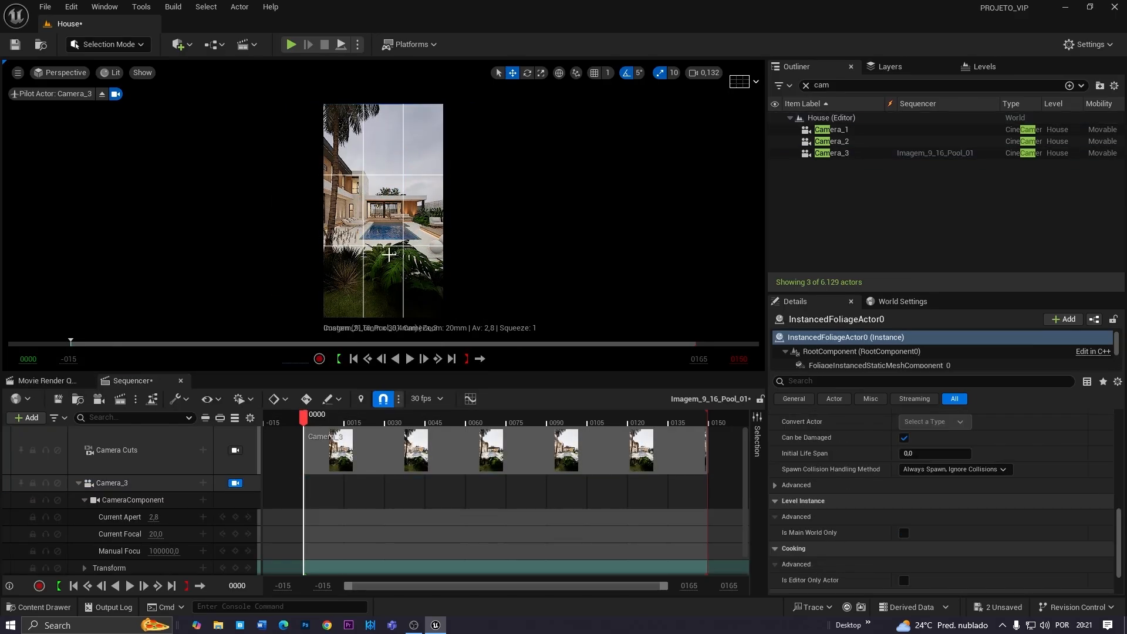
pyautogui.press('F11')
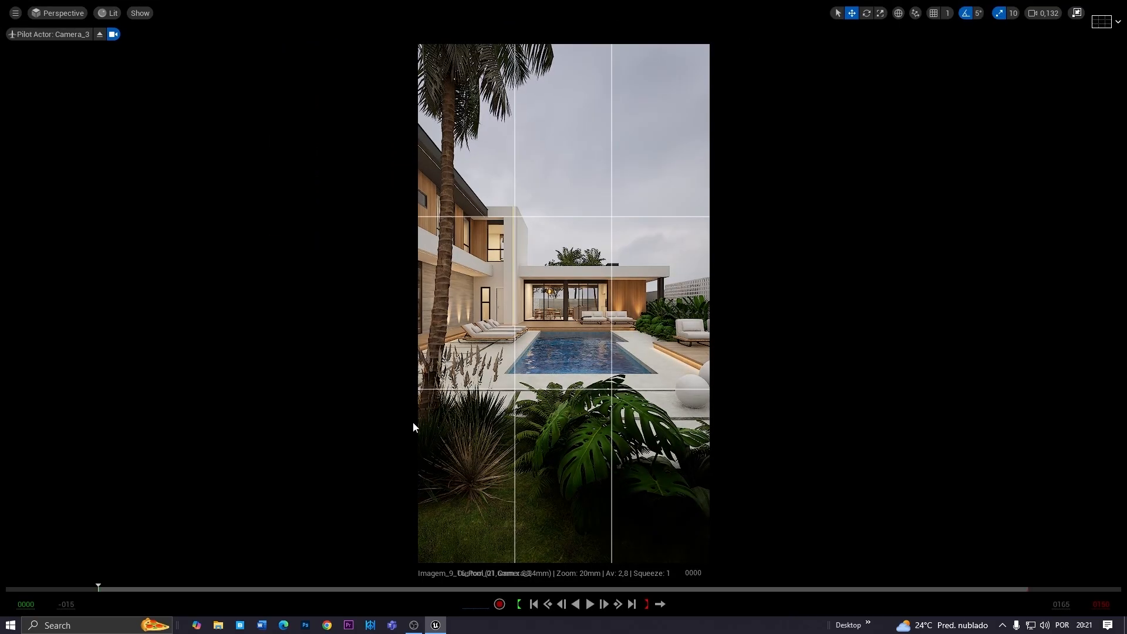
pyautogui.press('F11')
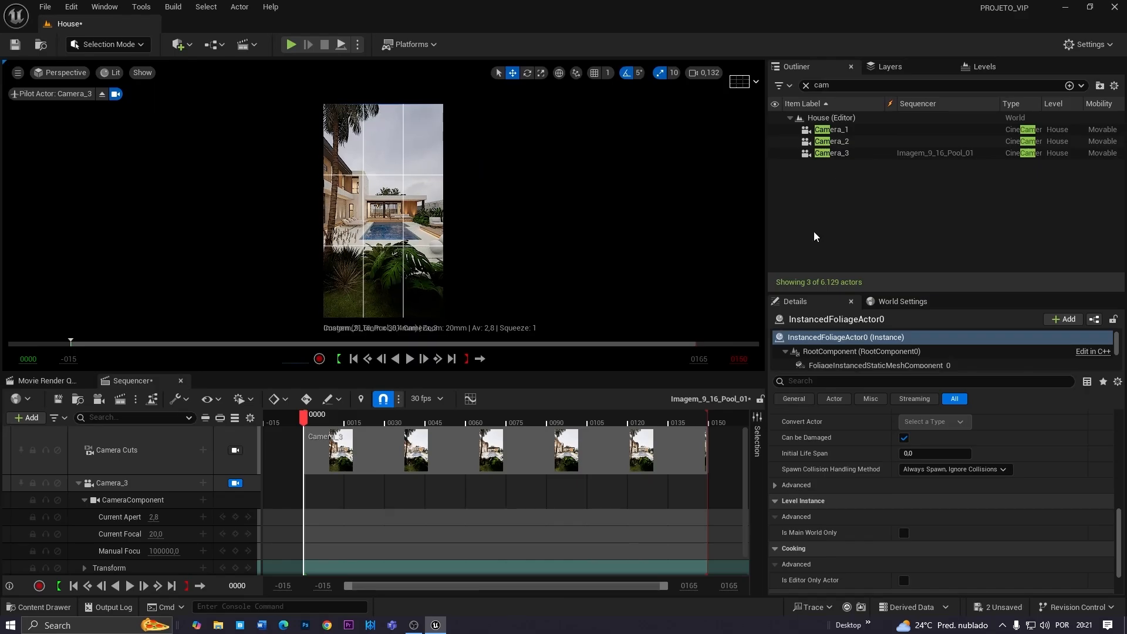
# Turn off Lock Actor Movement for Camera_3 so that the camera can be moved
pyautogui.rightClick(829, 154)
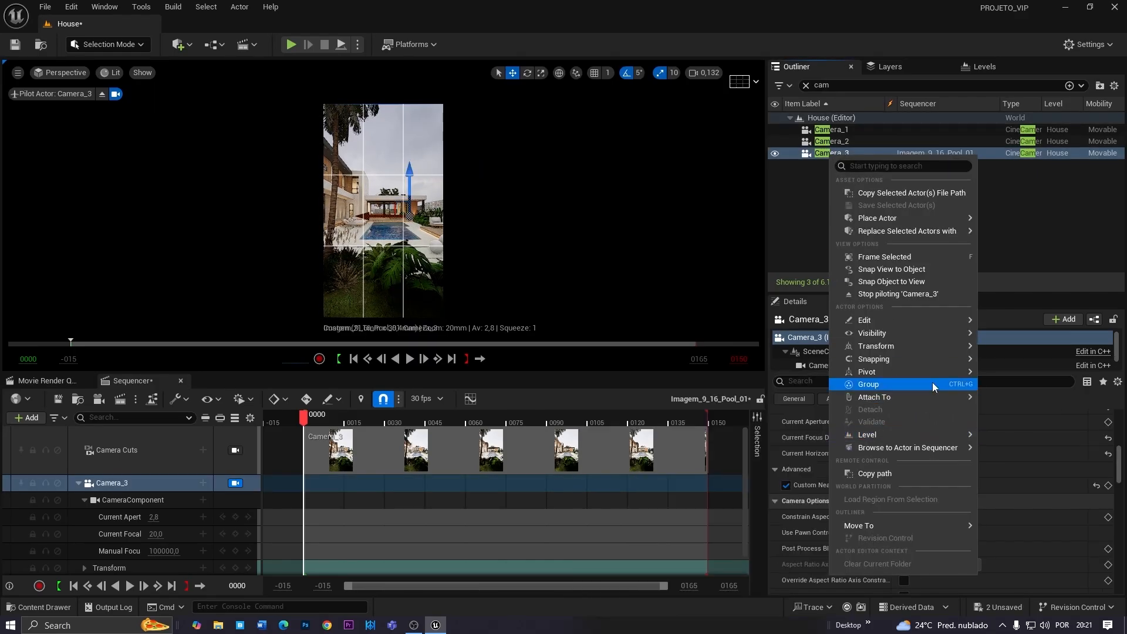
pyautogui.moveTo(921, 348)
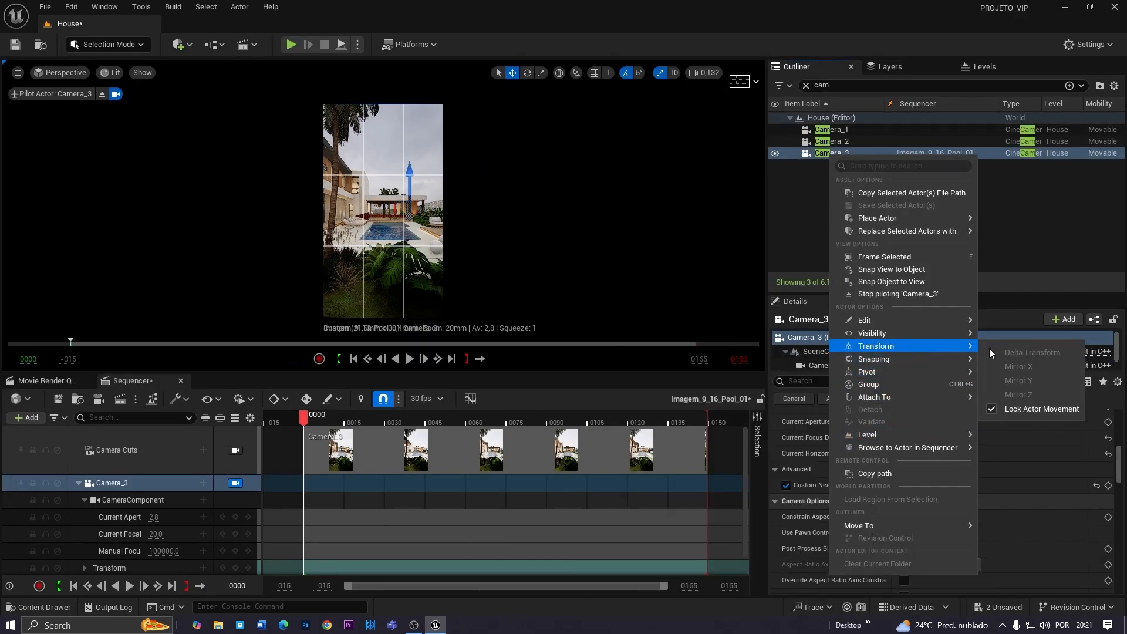
pyautogui.click(1042, 409)
# Reposition Camera_3 in the full-screen view to about X 517, Y -3009, Z 176, framing the pool with the seating deck
pyautogui.press('F11')
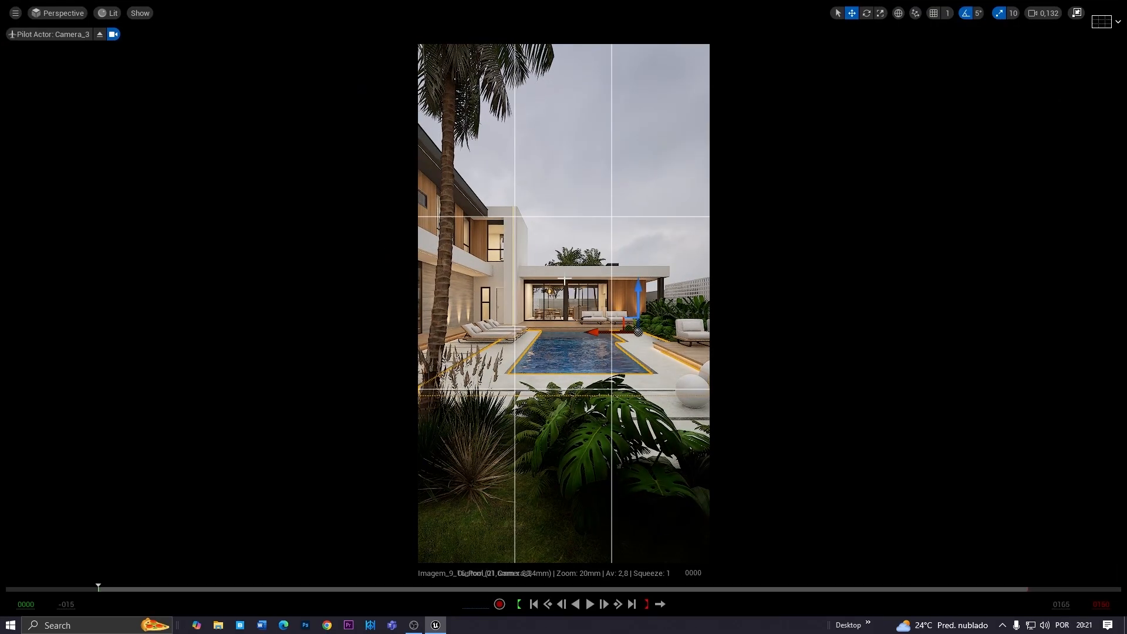
pyautogui.press('d')
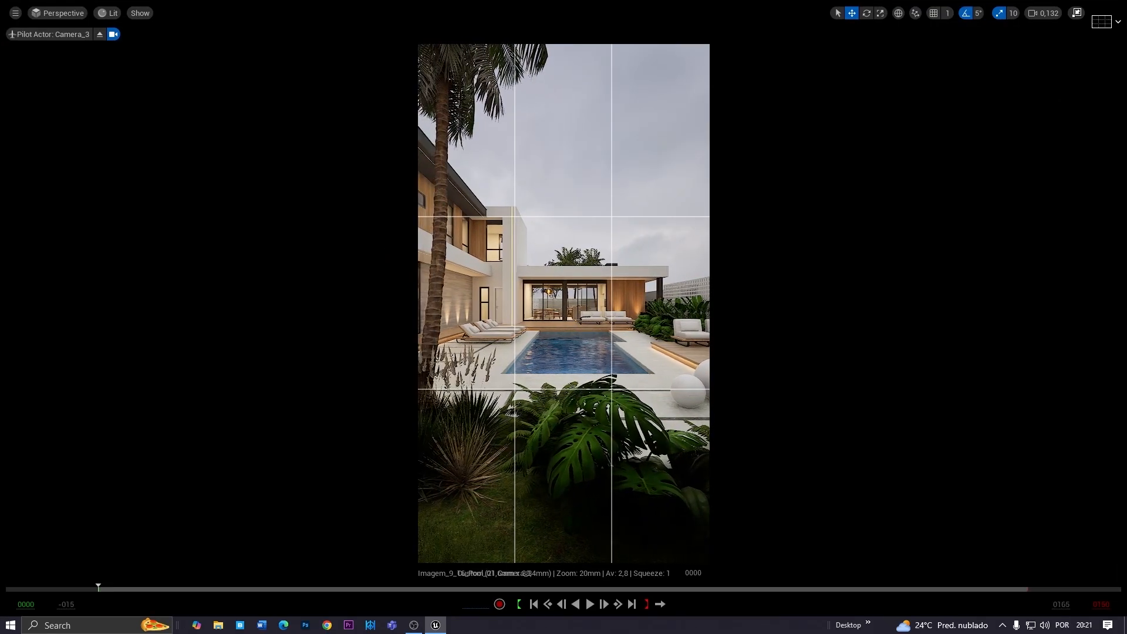
pyautogui.press('d')
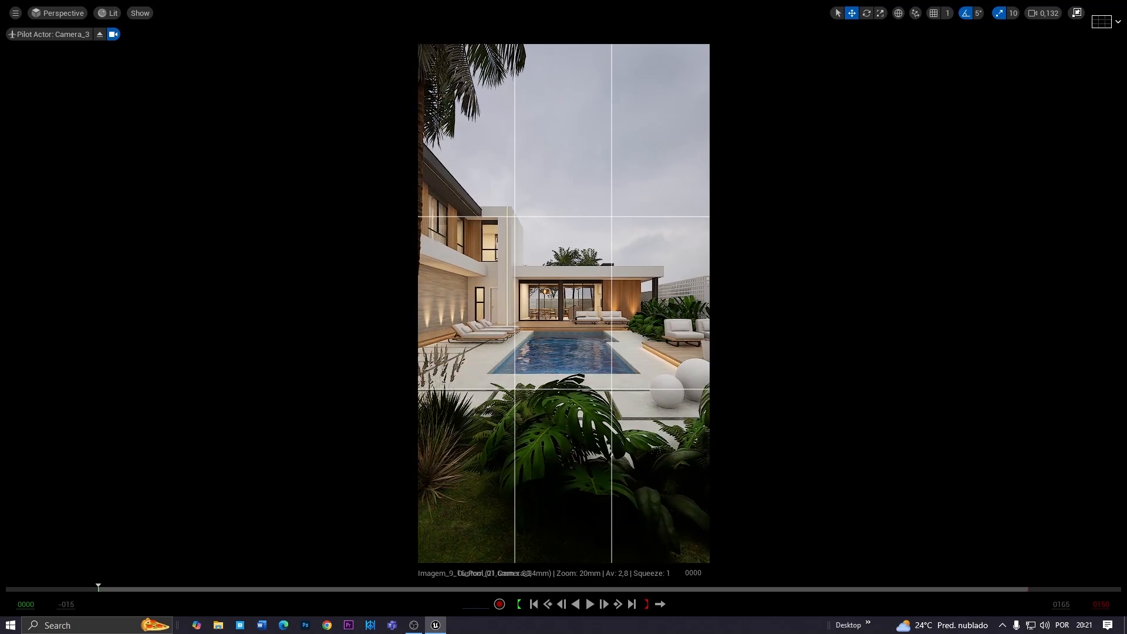
pyautogui.press('d')
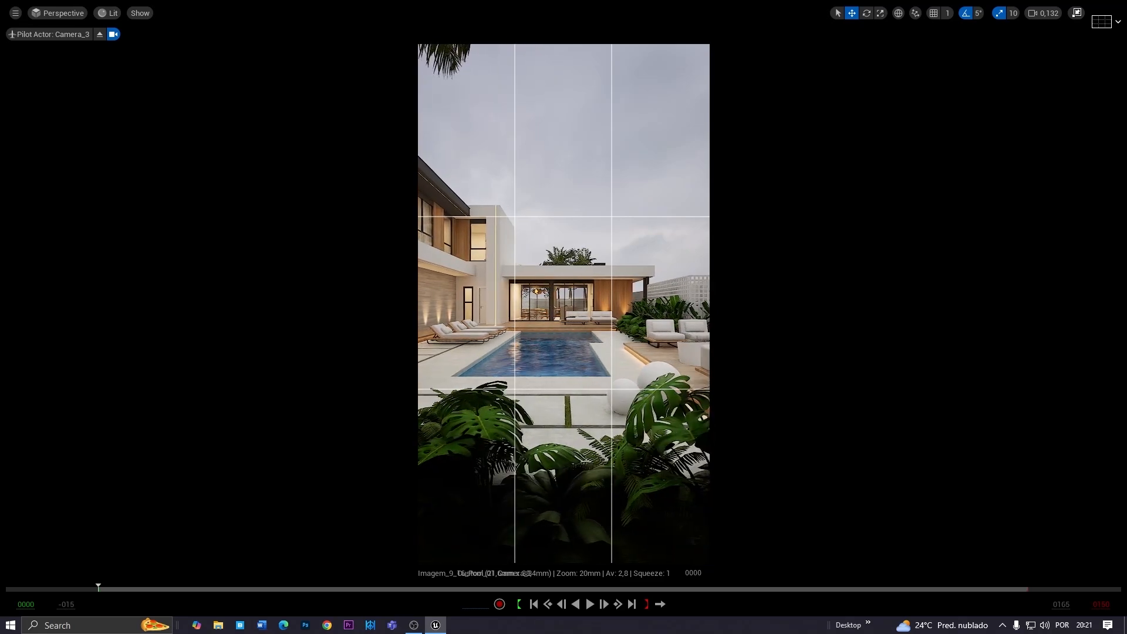
pyautogui.press('d')
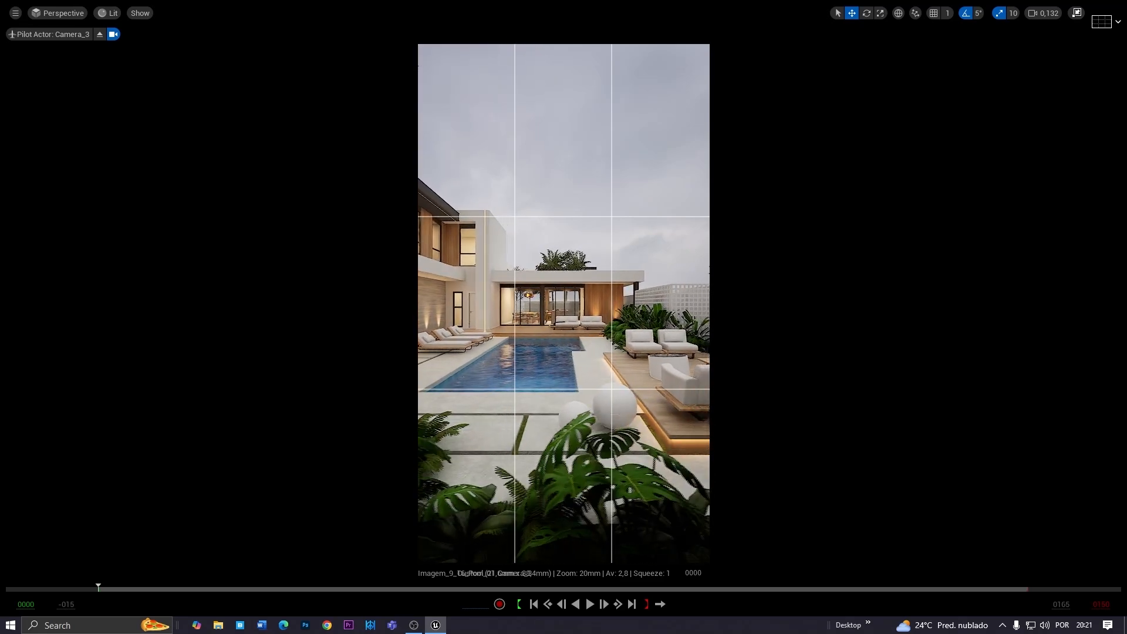
pyautogui.press('a')
pyautogui.scroll(1, 564, 303)
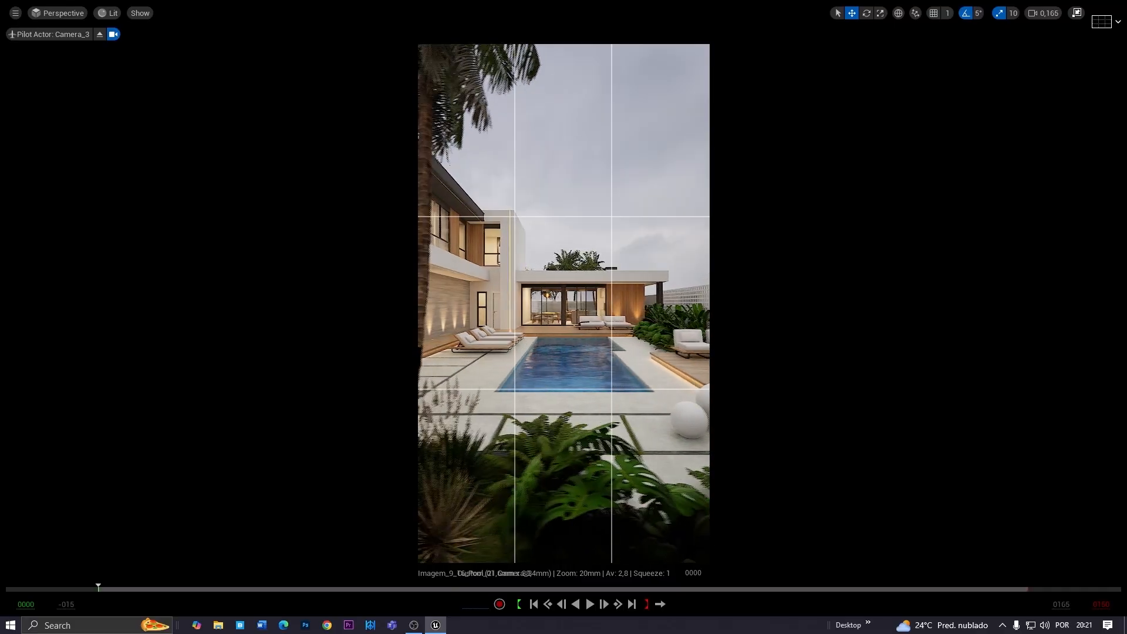
pyautogui.press('d')
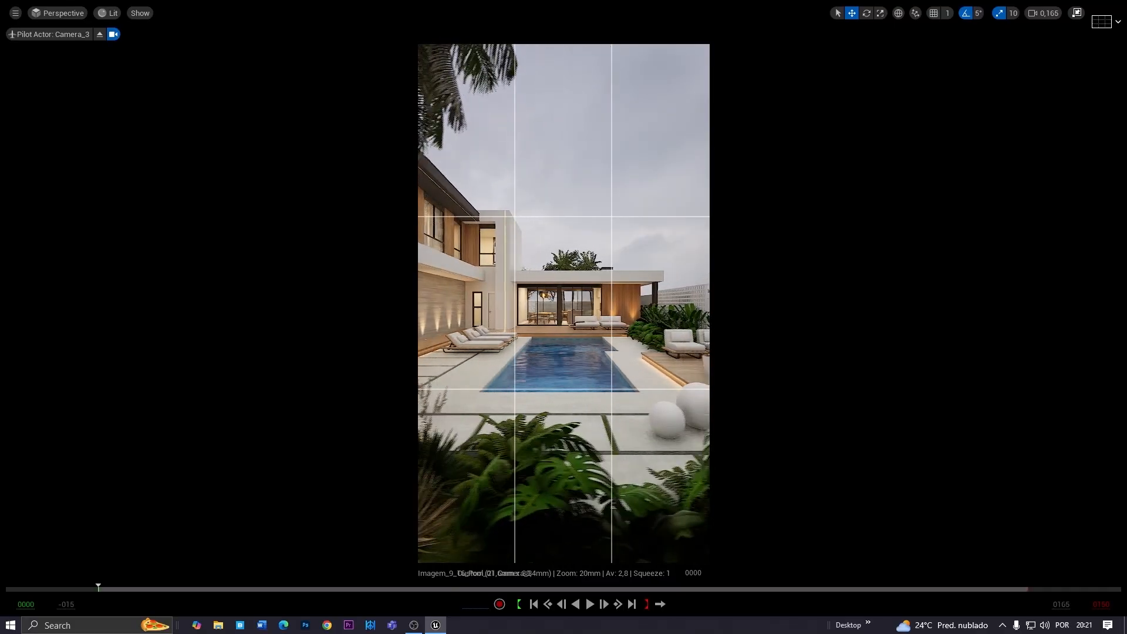
pyautogui.scroll(-1, 547, 237)
pyautogui.press('a')
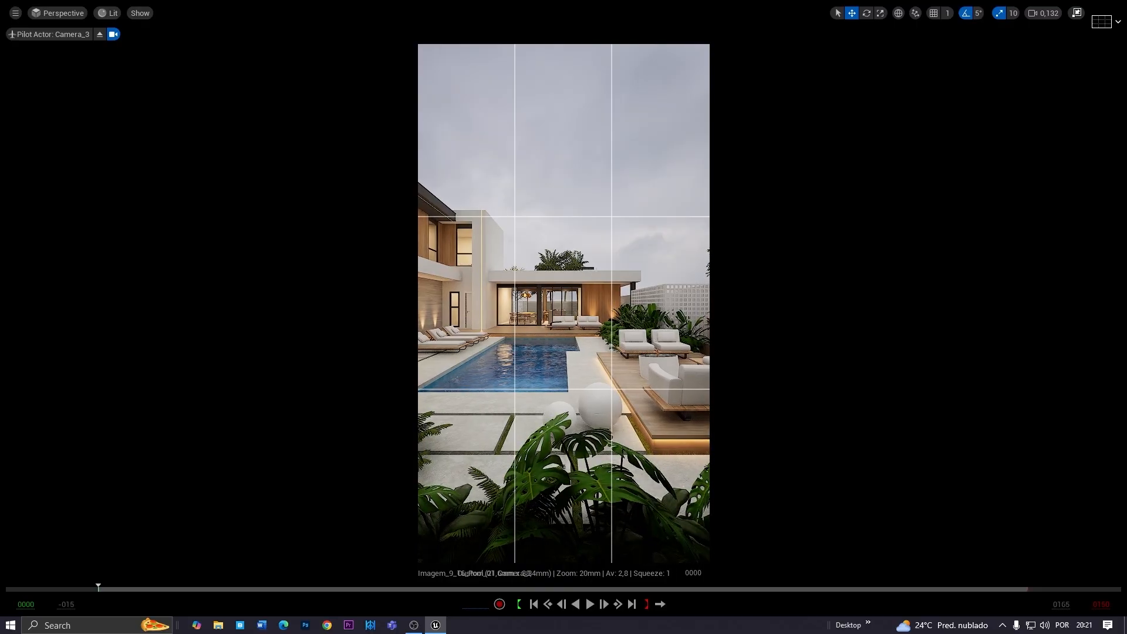
pyautogui.press('d')
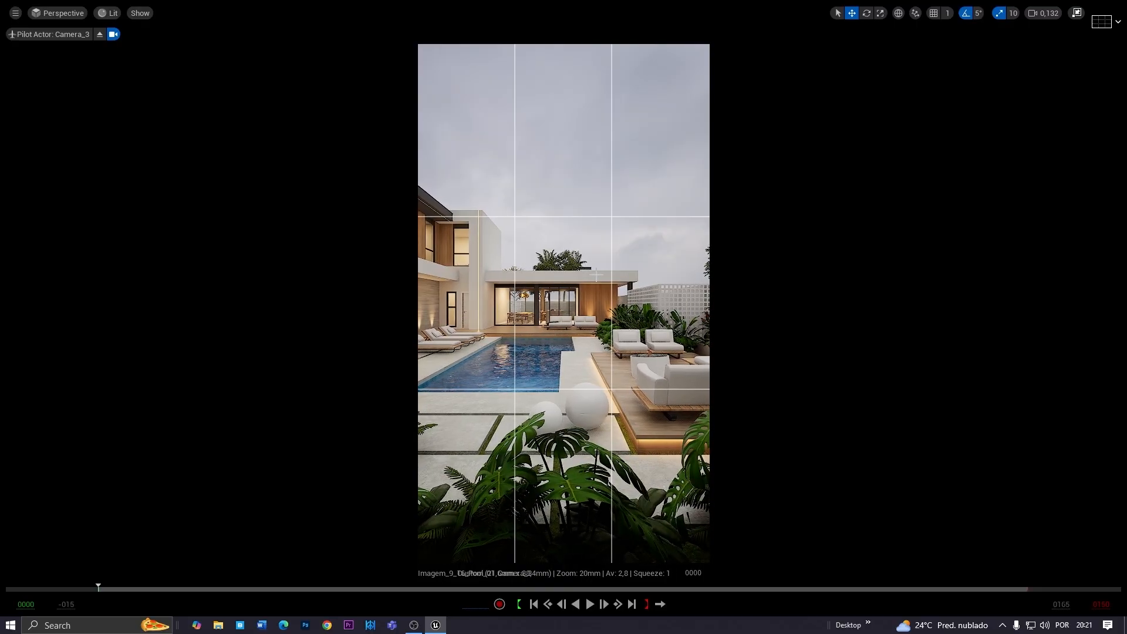
pyautogui.press('F11')
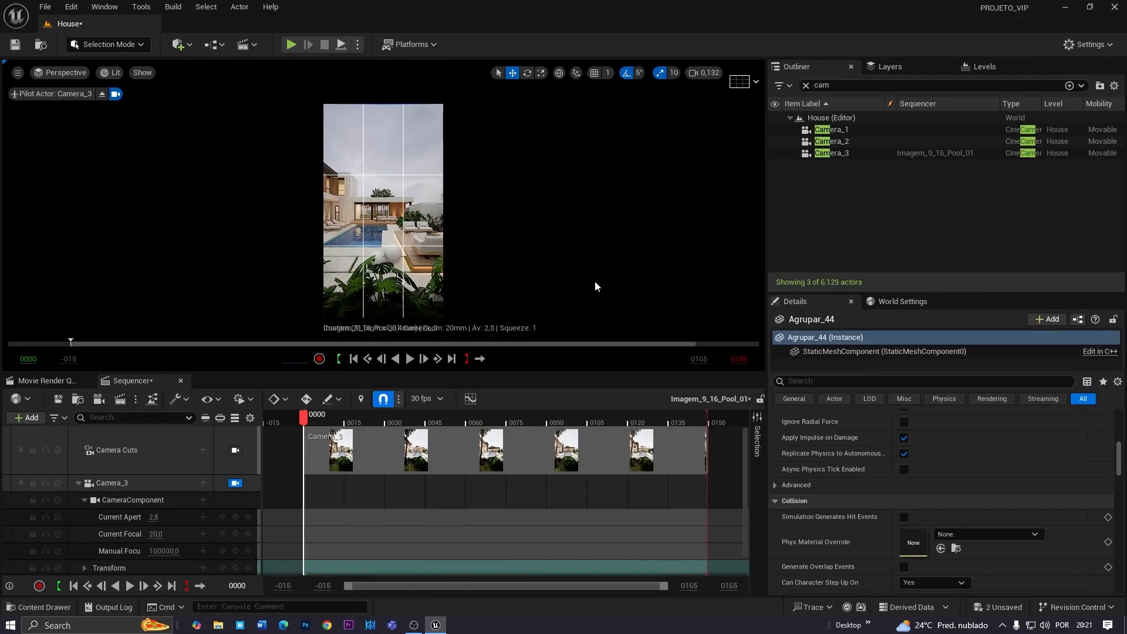
# Set the sequence's playback end to frame 90 and add a Transform key for Camera_3 at frame 0
pyautogui.click(104, 484)
pyautogui.scroll(5, 885, 482)
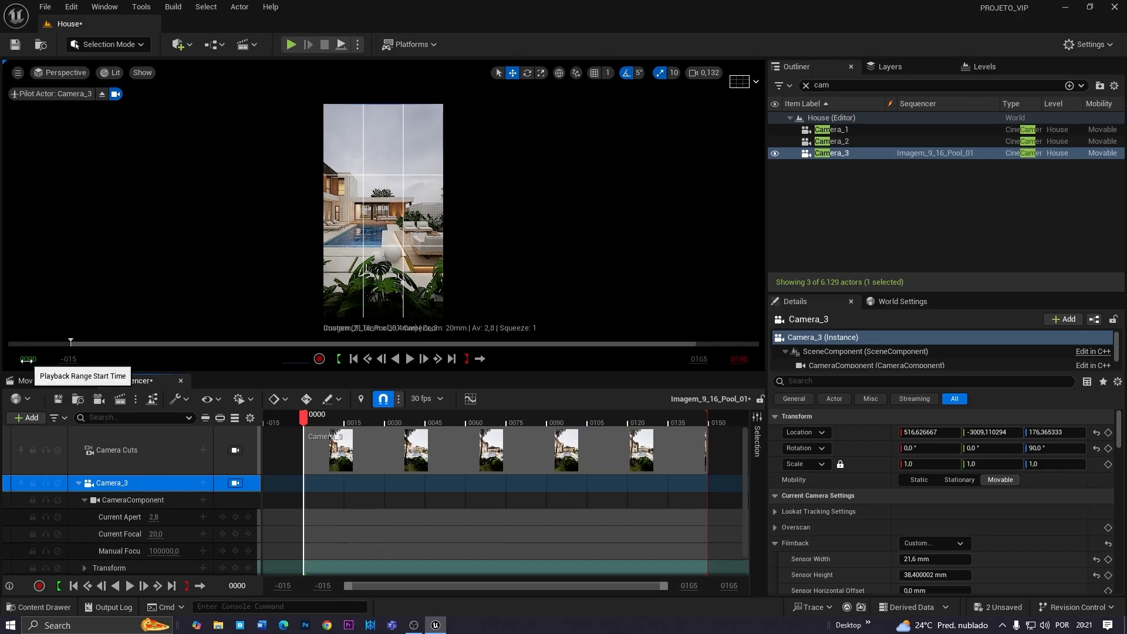
pyautogui.click(741, 358)
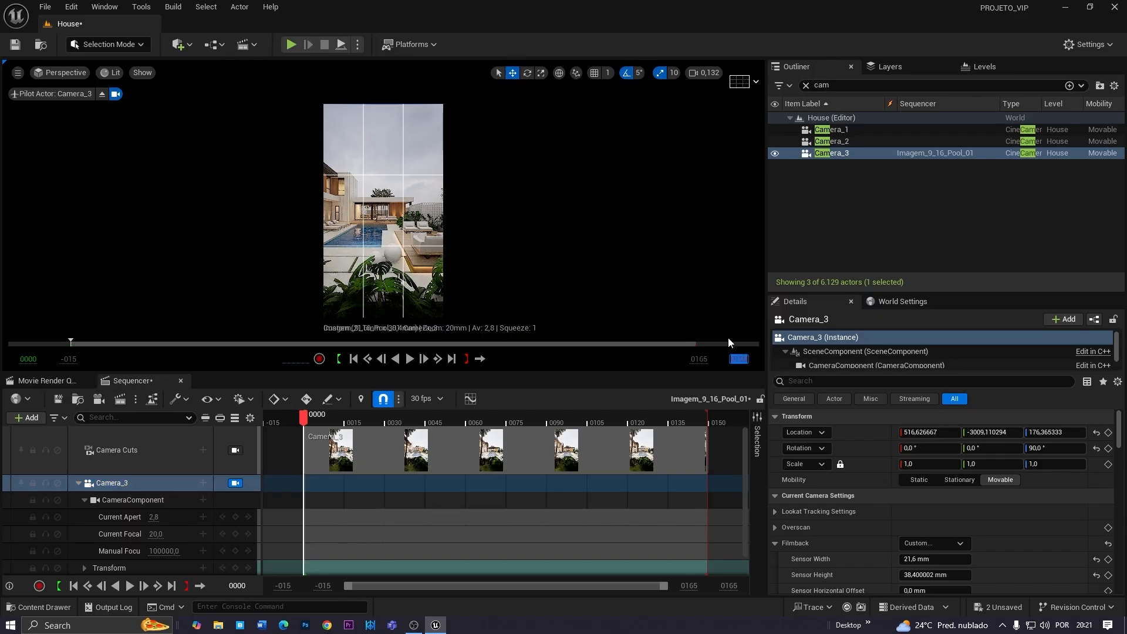
pyautogui.write('90')
pyautogui.press('Return')
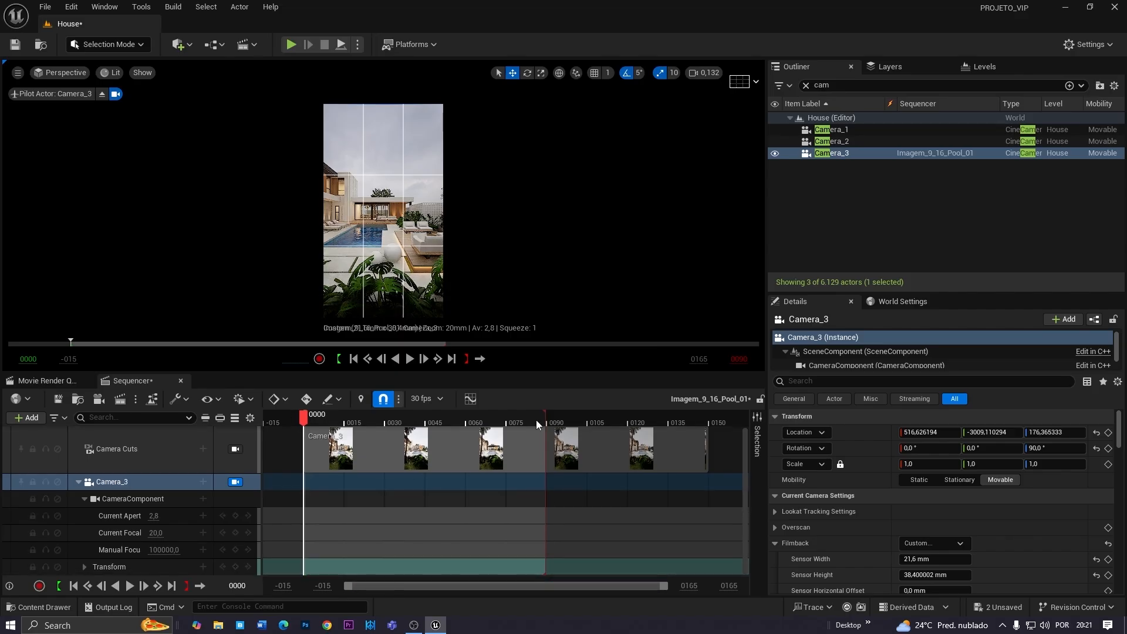
pyautogui.moveTo(302, 422); pyautogui.dragTo(349, 424)
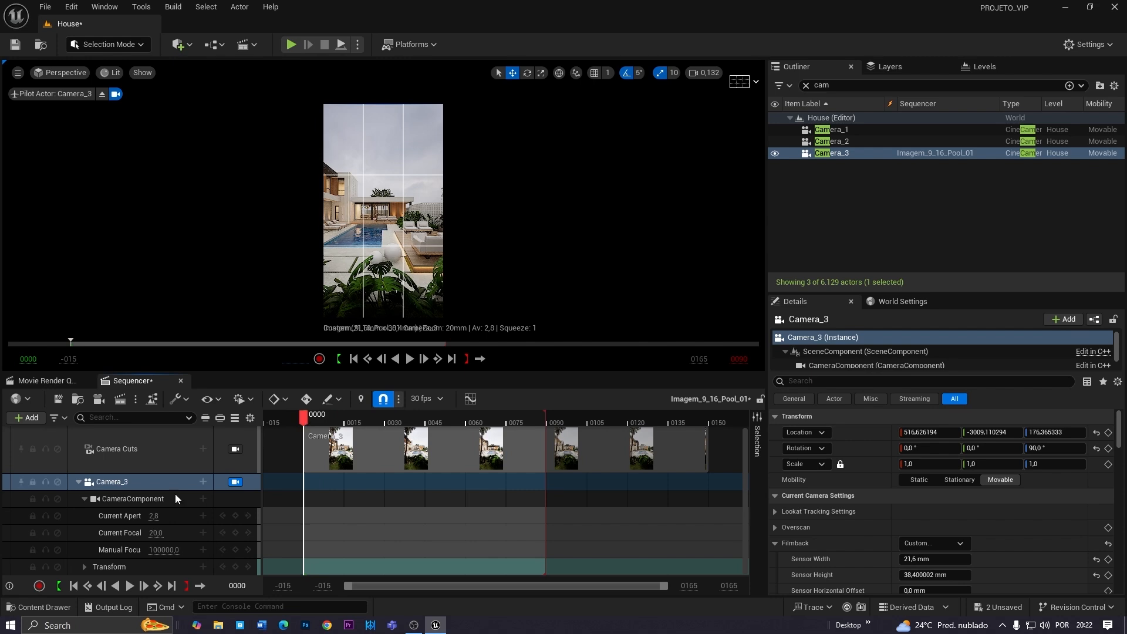
pyautogui.click(236, 569)
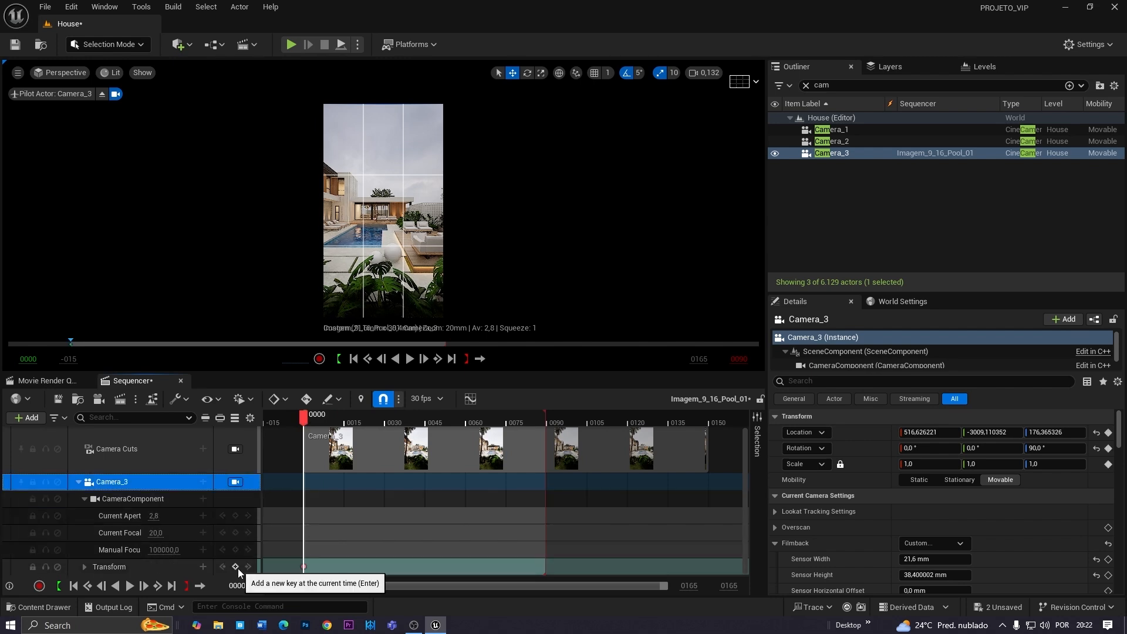
# At frame 89, slide Camera_3 left to about X 756, add a Transform key and play the movement
pyautogui.moveTo(296, 422); pyautogui.dragTo(418, 420)
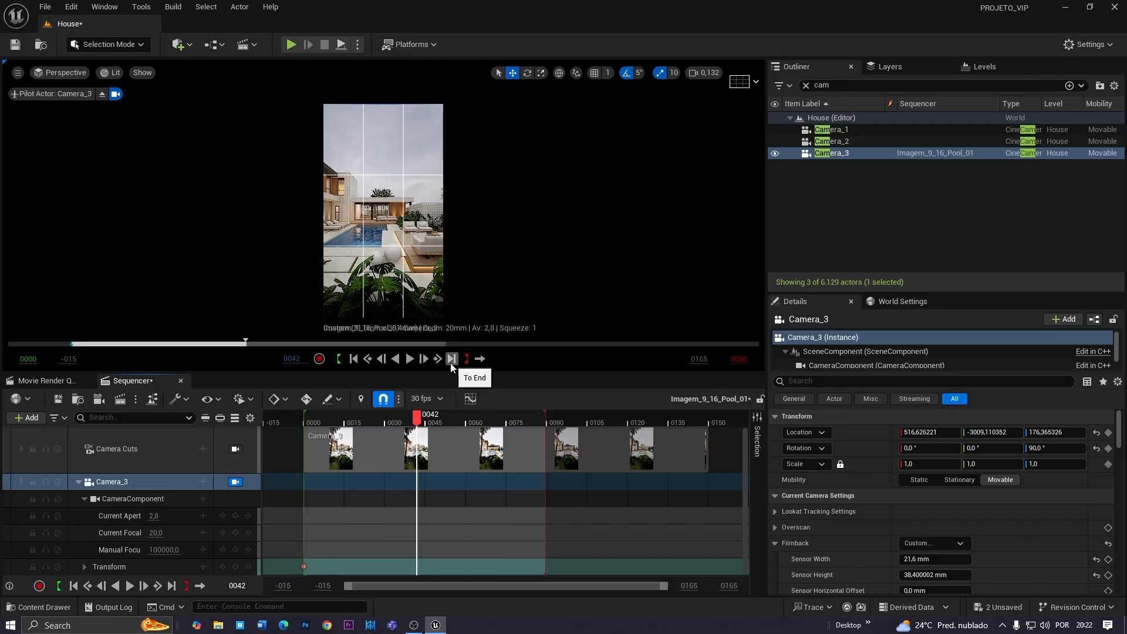
pyautogui.click(451, 361)
pyautogui.press('a')
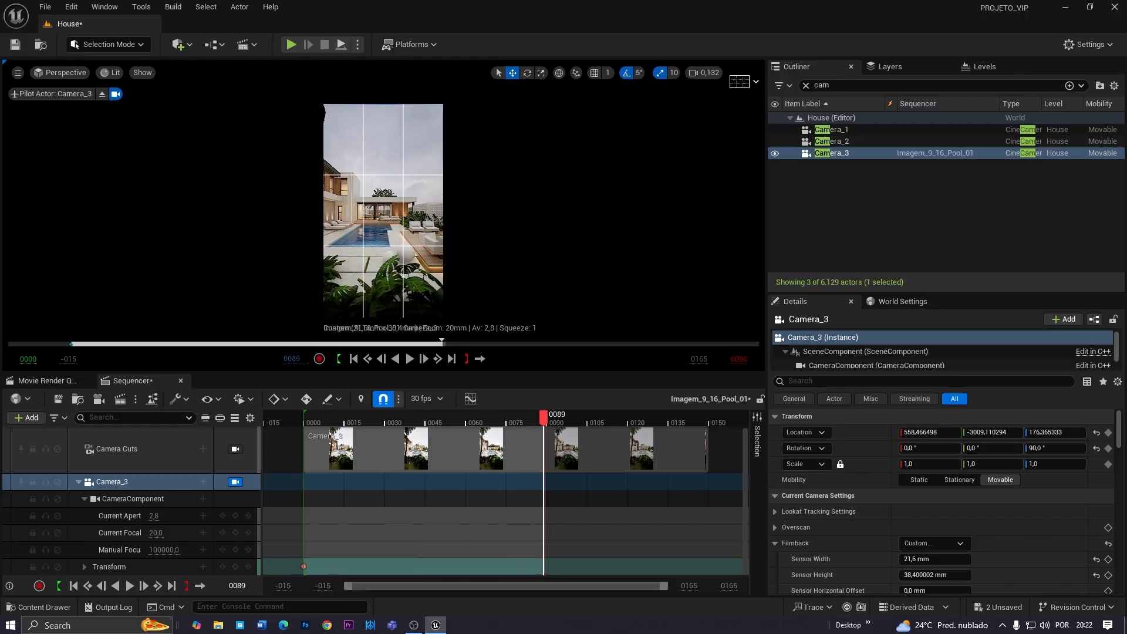
pyautogui.press('a')
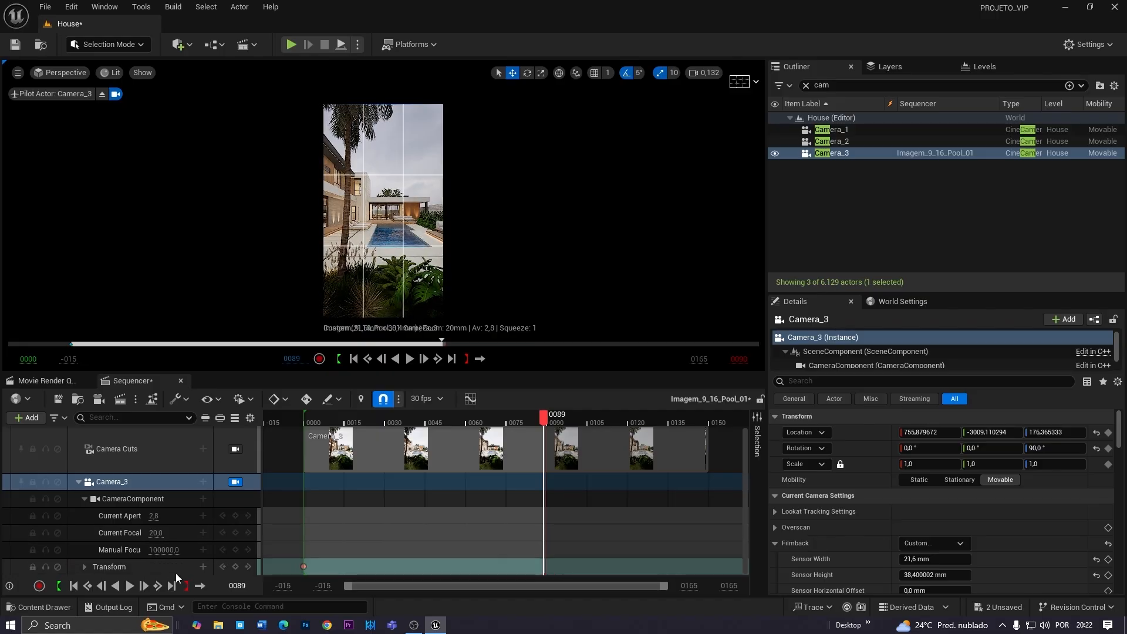
pyautogui.click(235, 567)
pyautogui.click(410, 361)
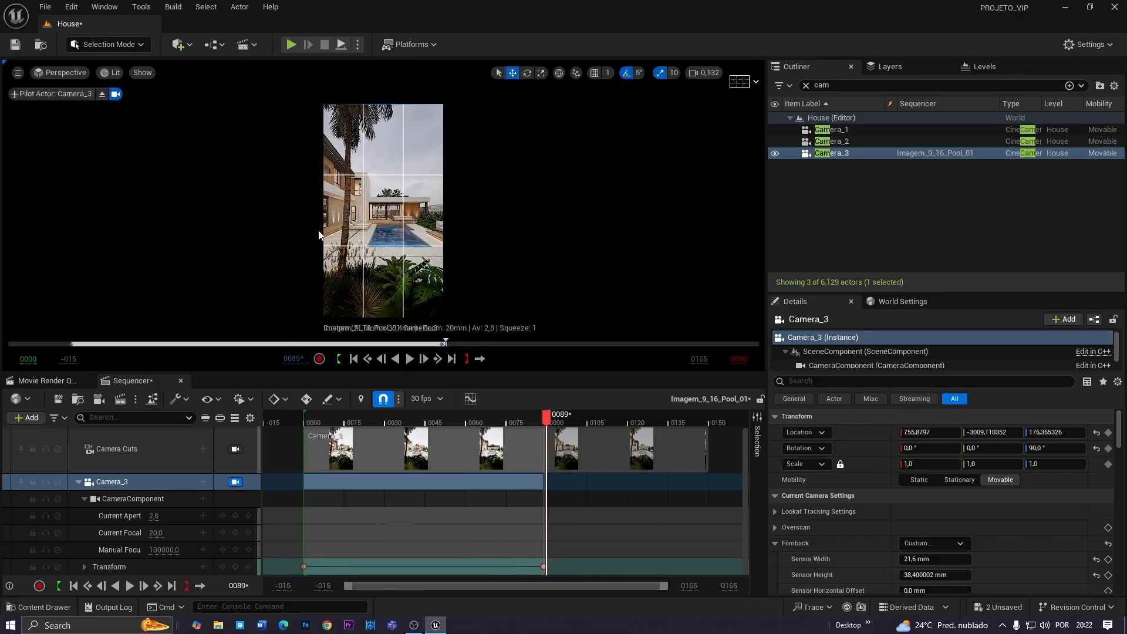
# Return to frame 0 and set both Camera_3 Transform keys to linear interpolation
pyautogui.click(354, 359)
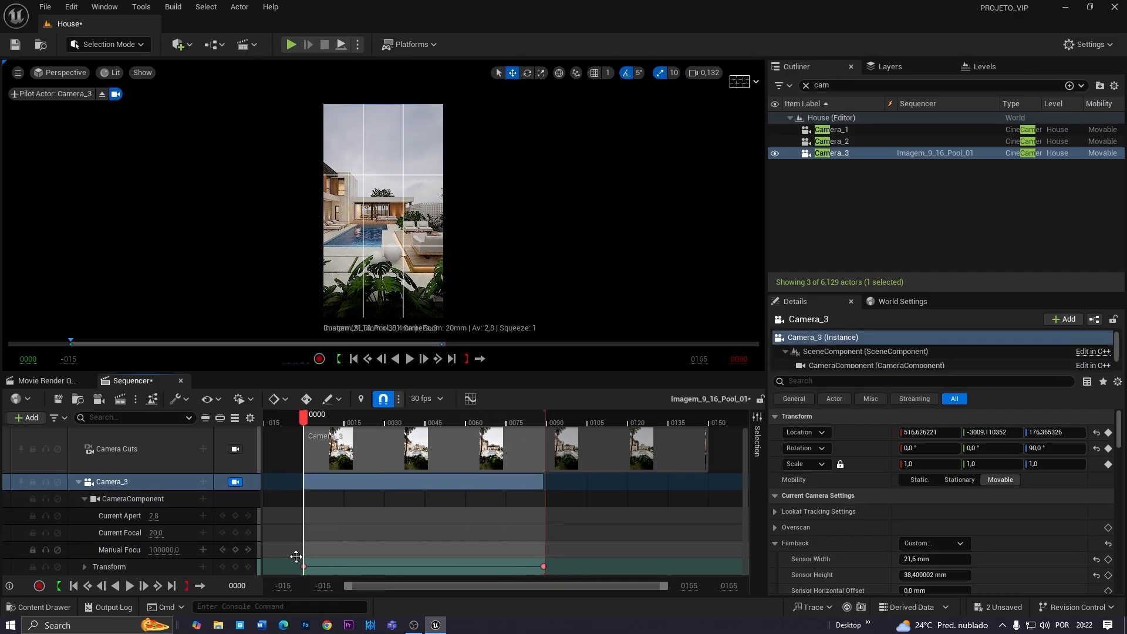
pyautogui.moveTo(290, 564); pyautogui.dragTo(315, 564)
pyautogui.moveTo(583, 566); pyautogui.dragTo(583, 566)
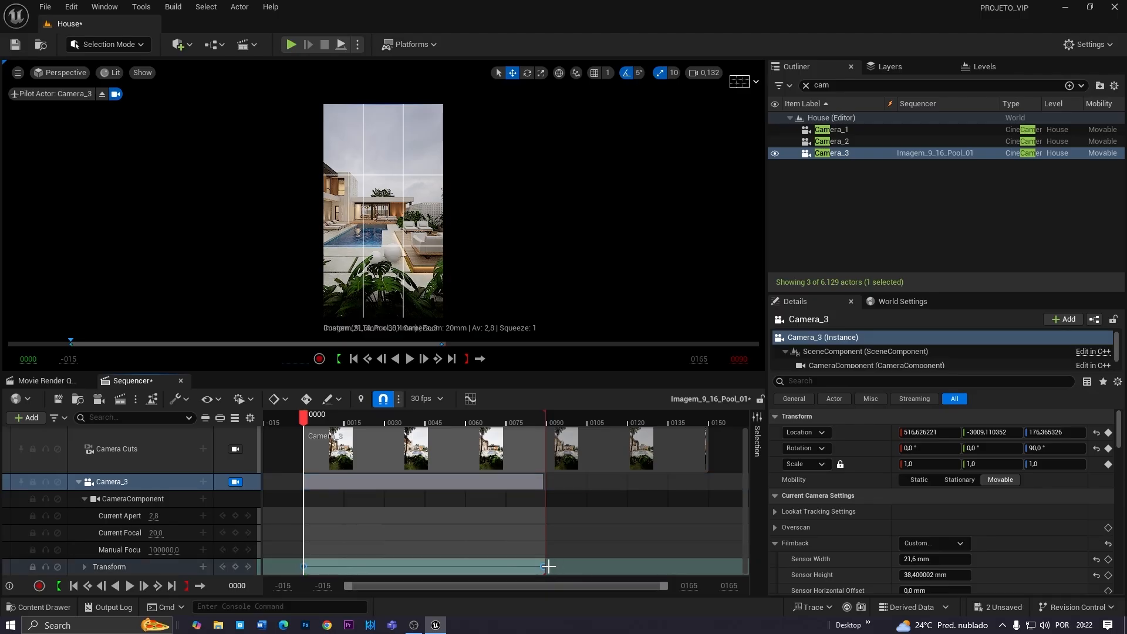
pyautogui.rightClick(545, 566)
pyautogui.click(603, 472)
# Play the 9:16 camera movement to frame 51 and inspect the framing there in the full-screen view
pyautogui.click(410, 360)
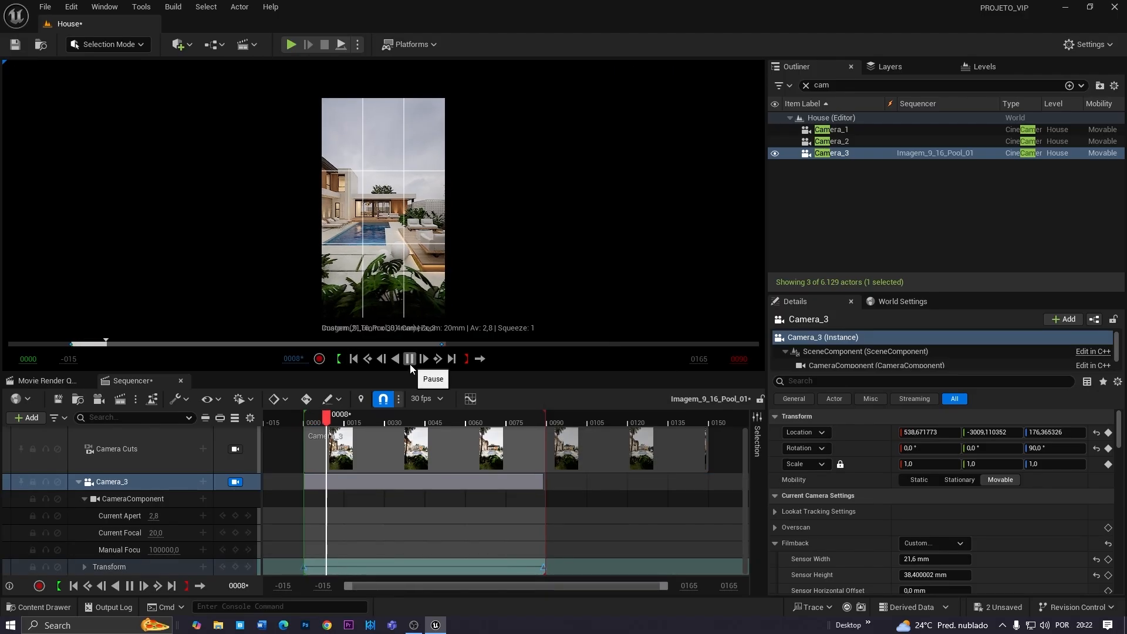
pyautogui.click(410, 360)
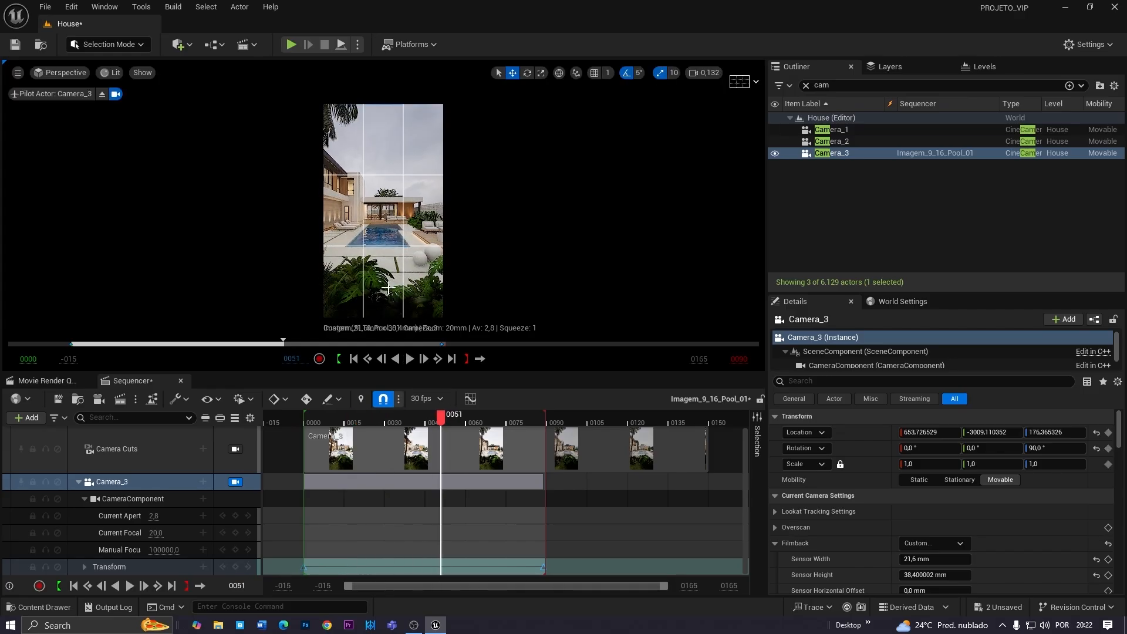
pyautogui.press('F11')
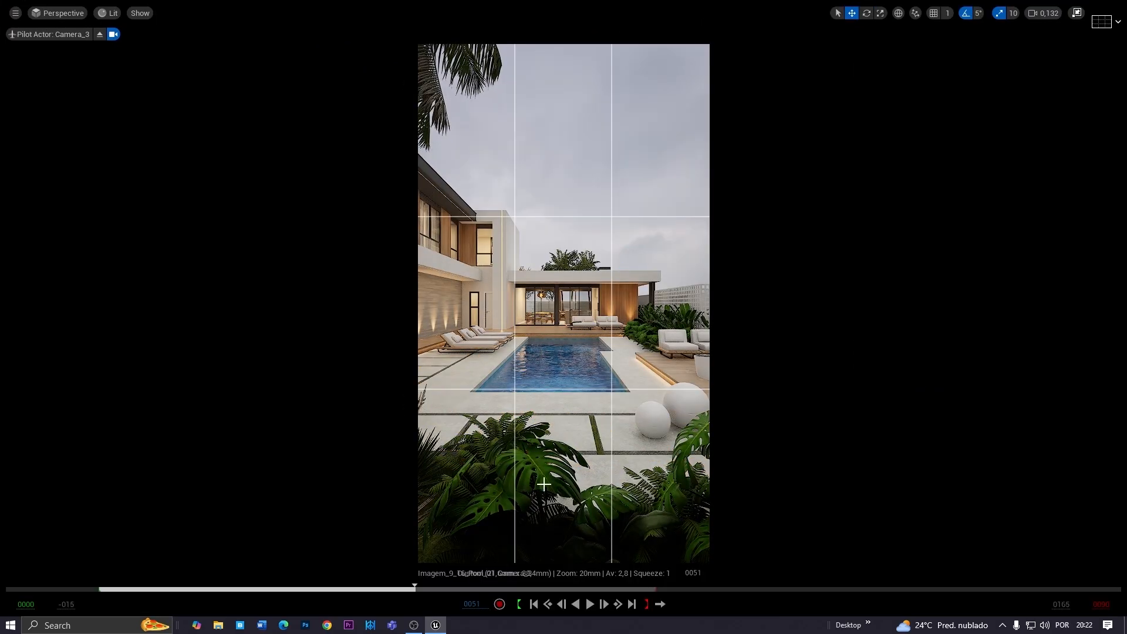
pyautogui.press('F11')
# Select Camera_3 in the 9:16 sequence
pyautogui.click(117, 487)
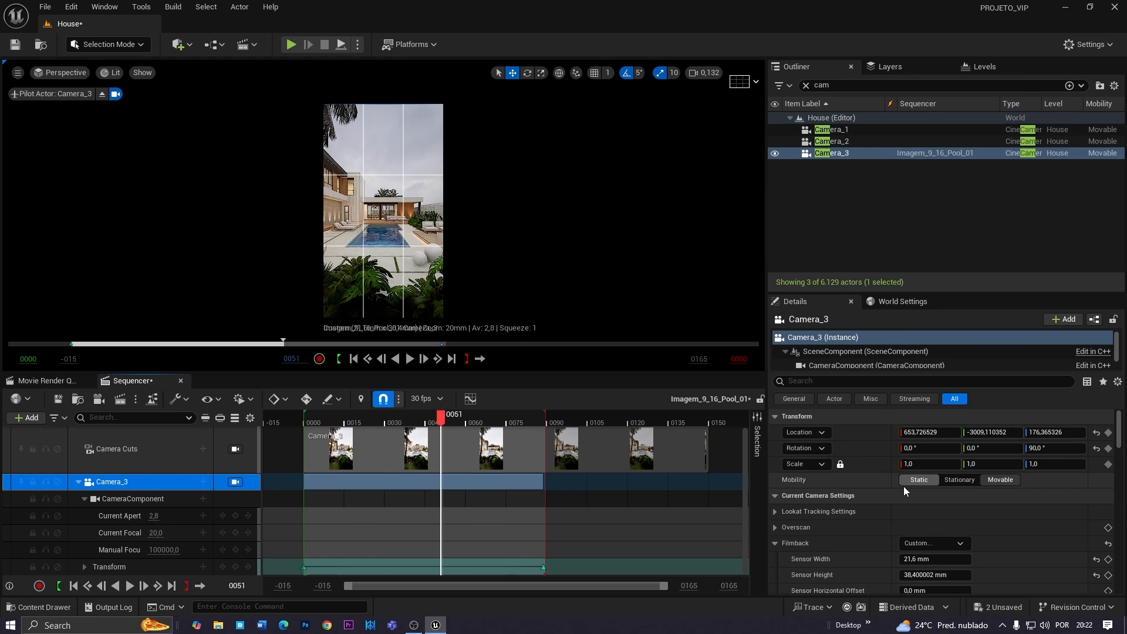
# Check Camera_3's custom near clipping plane setting, and play the sequence full screen before returning to frame 0
pyautogui.scroll(-10, 857, 485)
pyautogui.scroll(-6, 822, 459)
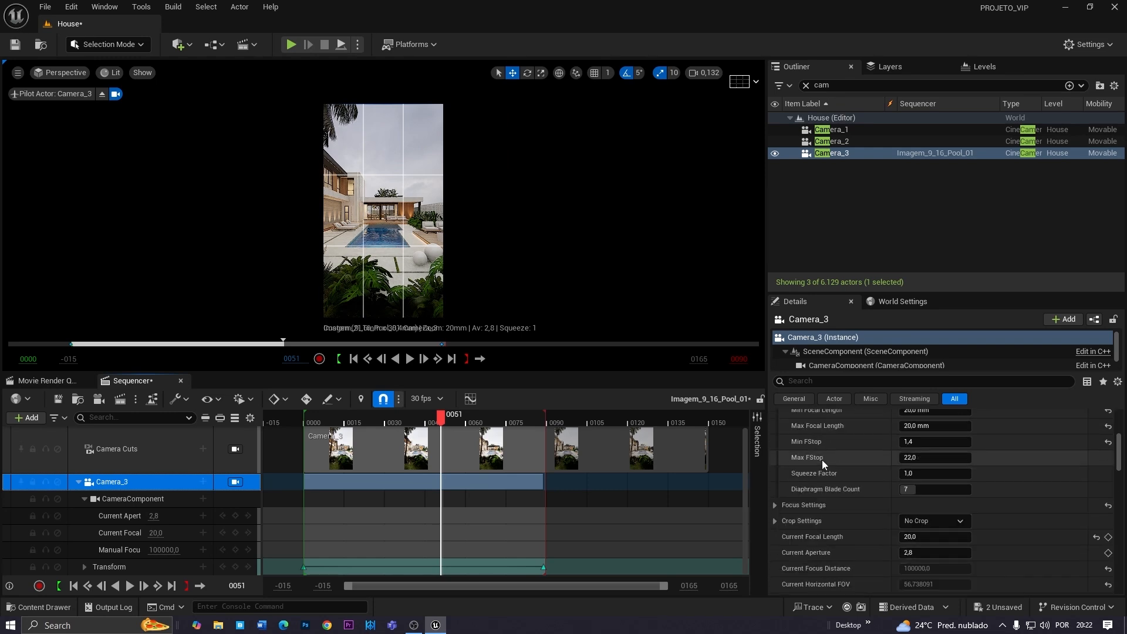
pyautogui.click(935, 503)
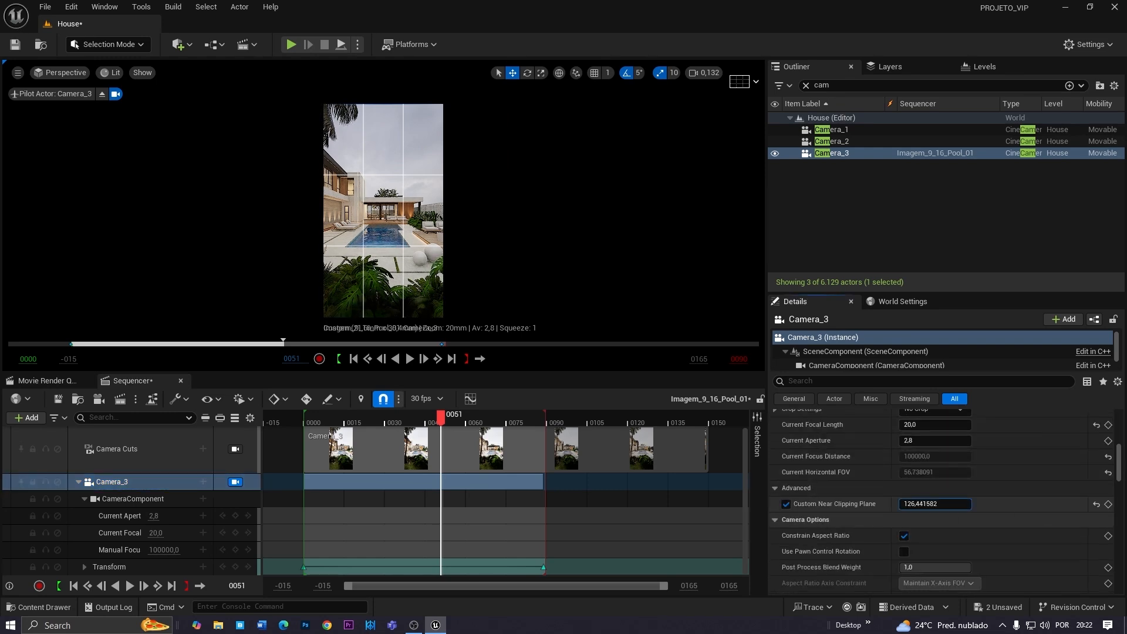
pyautogui.press('F11')
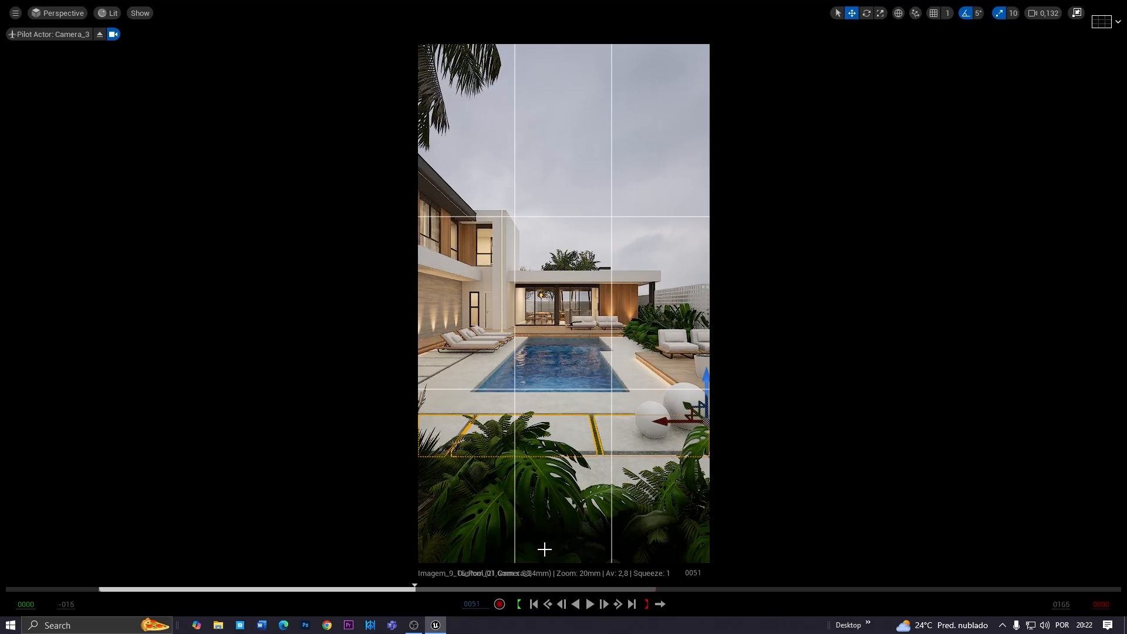
pyautogui.click(590, 609)
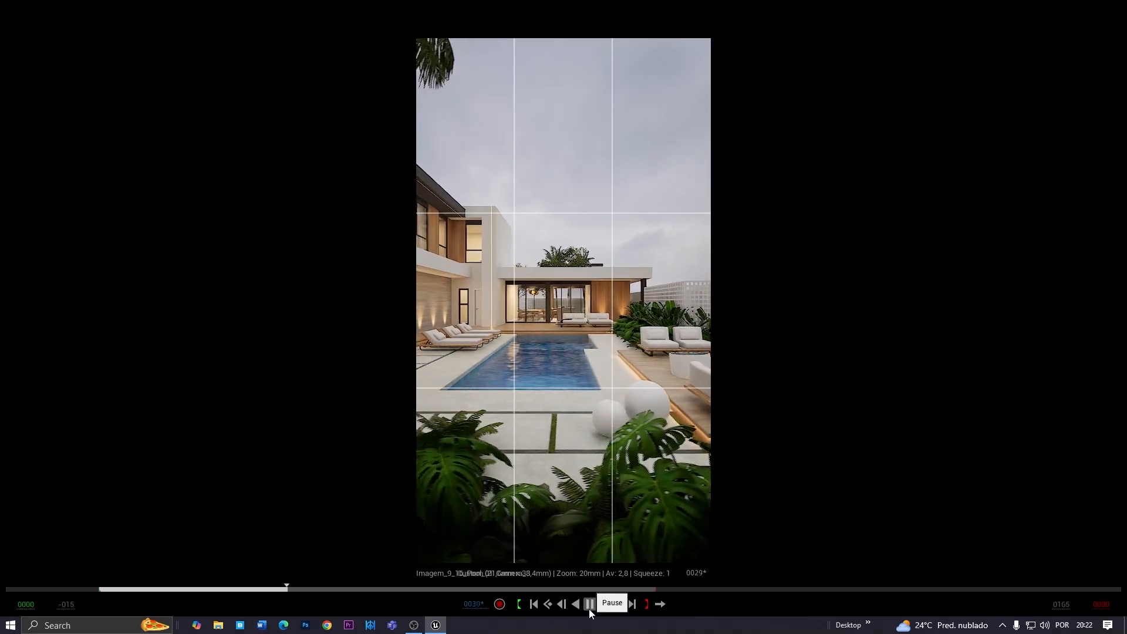
pyautogui.click(534, 605)
pyautogui.click(535, 605)
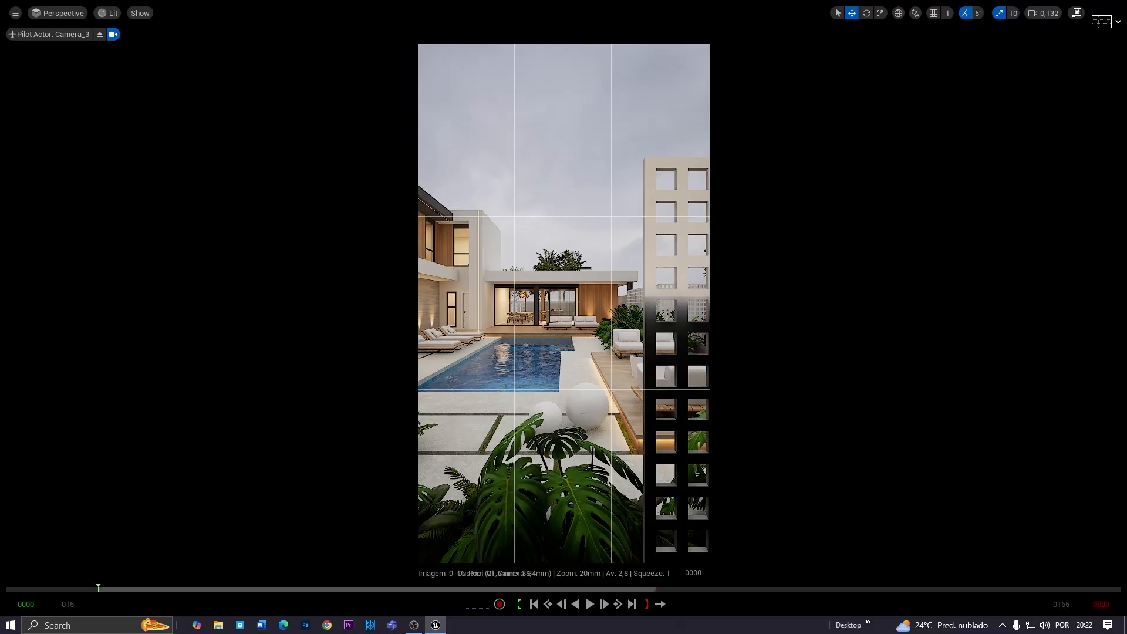
# Add the perforated foreground wall WALL4 to the sequence and hide it with an Actor Hidden In Game visibility track
pyautogui.click(665, 274)
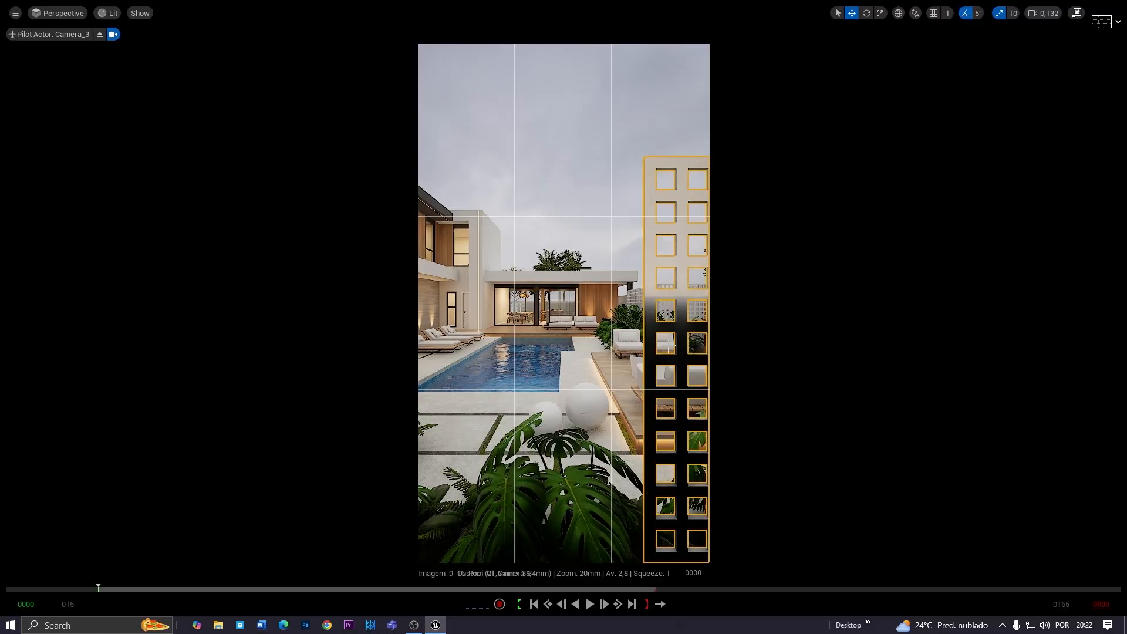
pyautogui.press('F11')
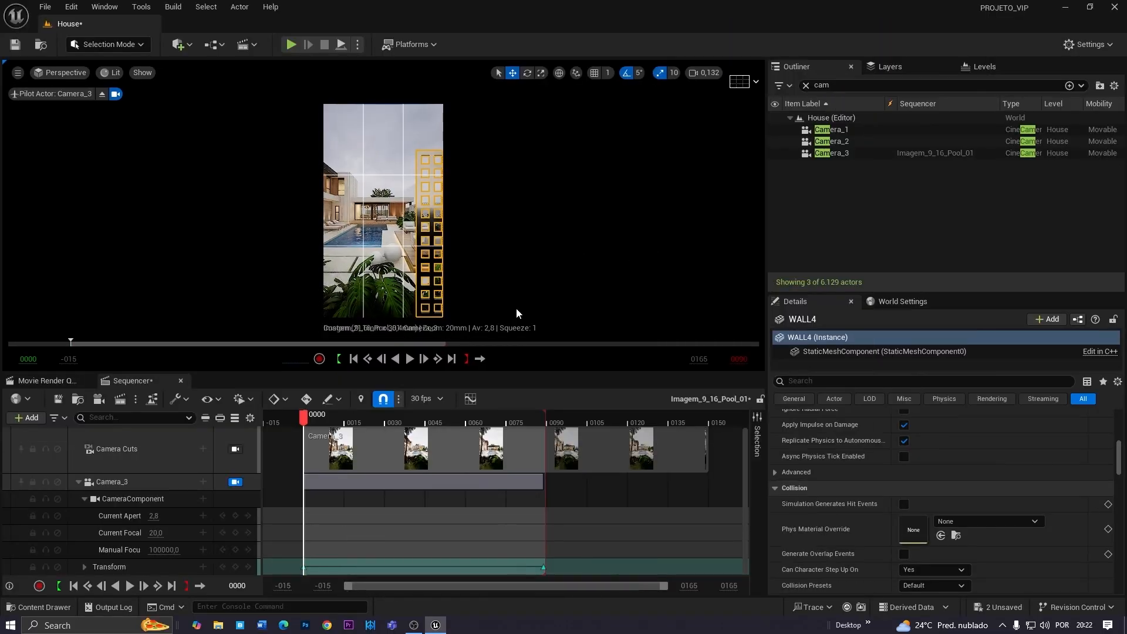
pyautogui.click(26, 417)
pyautogui.moveTo(107, 189)
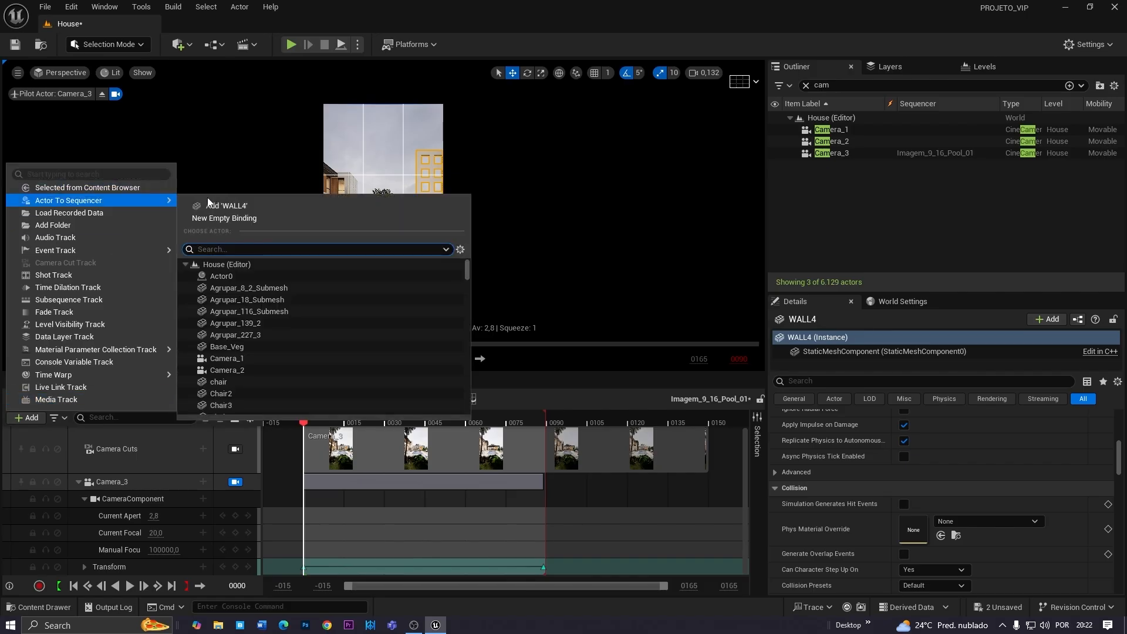
pyautogui.click(209, 205)
pyautogui.click(203, 549)
pyautogui.click(216, 537)
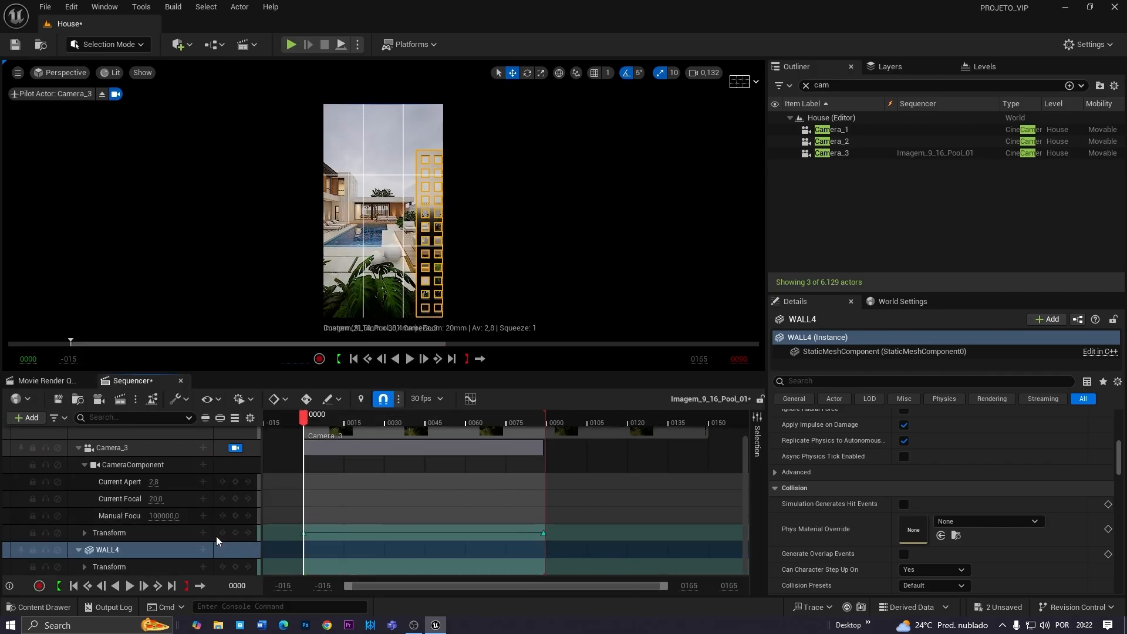
pyautogui.click(153, 567)
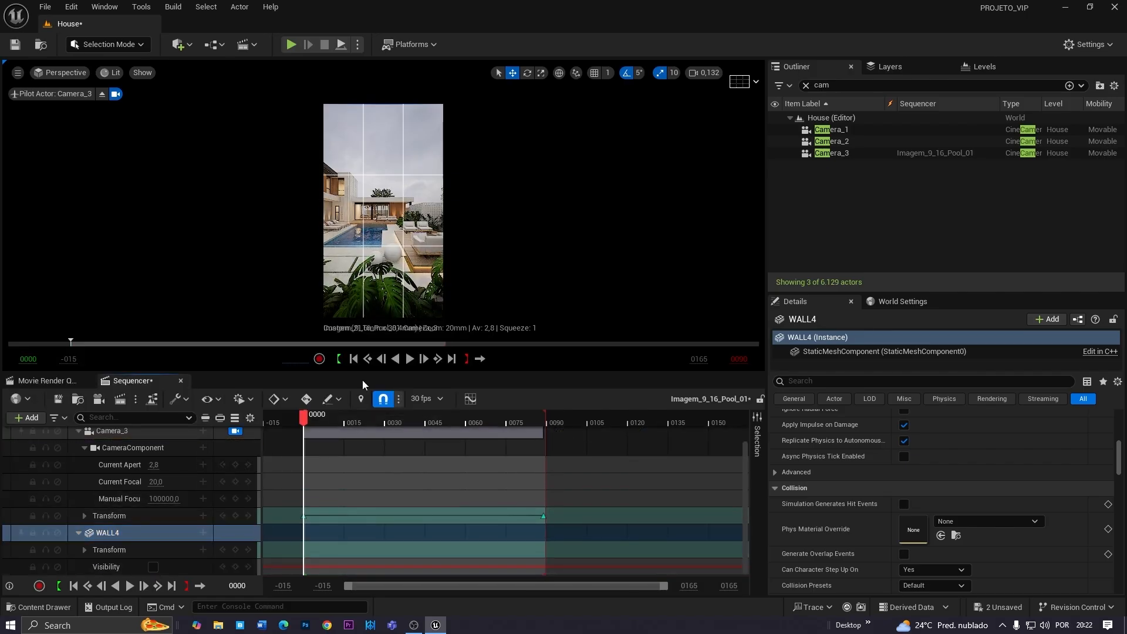
# Play the sequence full screen to its end, select the foreground palm tree there and return to frame 0
pyautogui.press('F11')
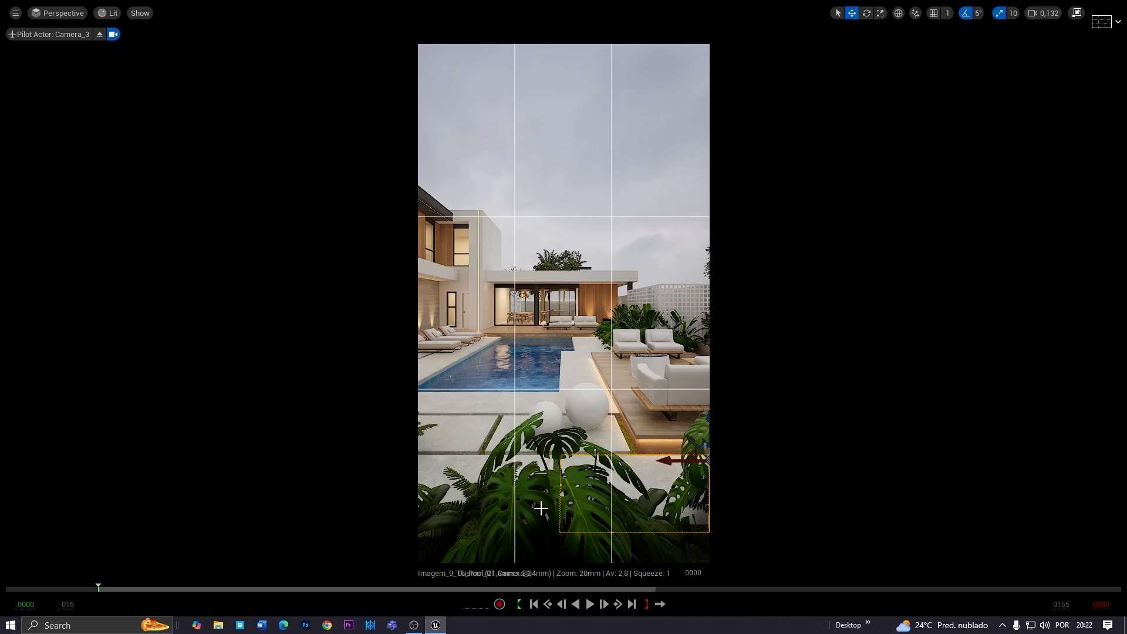
pyautogui.click(590, 604)
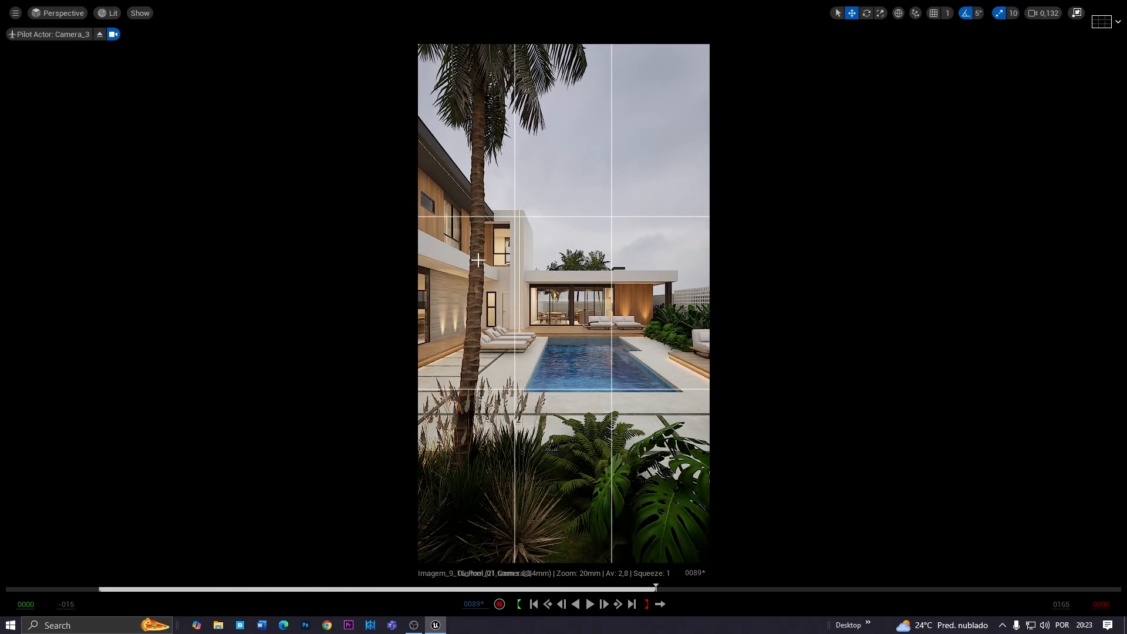
pyautogui.click(478, 260)
pyautogui.press('F11')
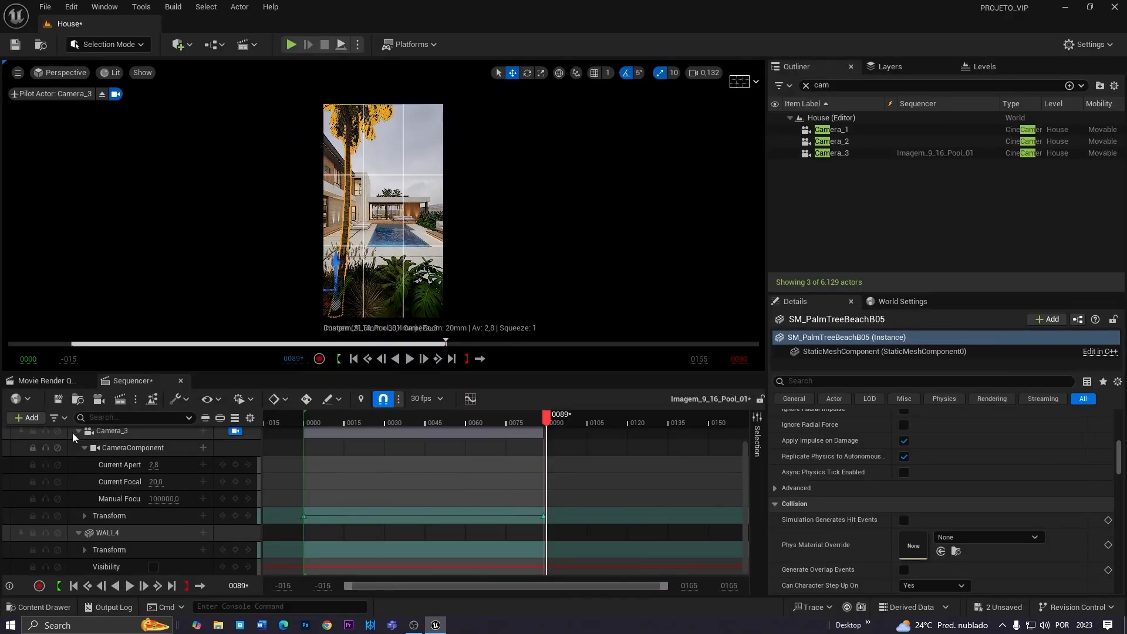
pyautogui.moveTo(548, 417); pyautogui.dragTo(305, 427)
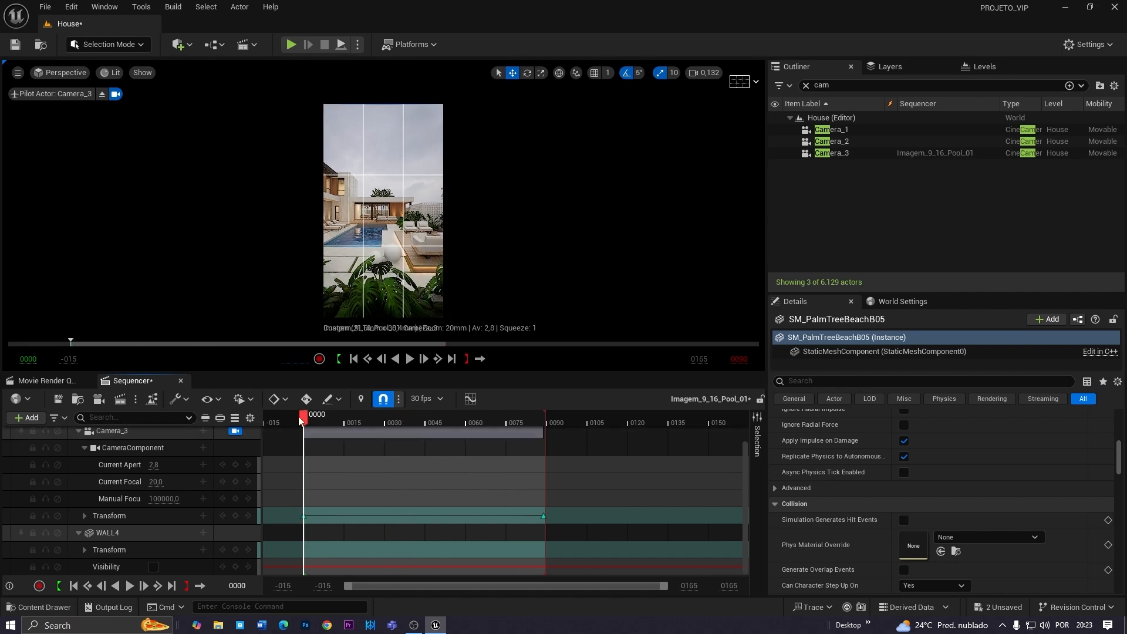
pyautogui.click(28, 418)
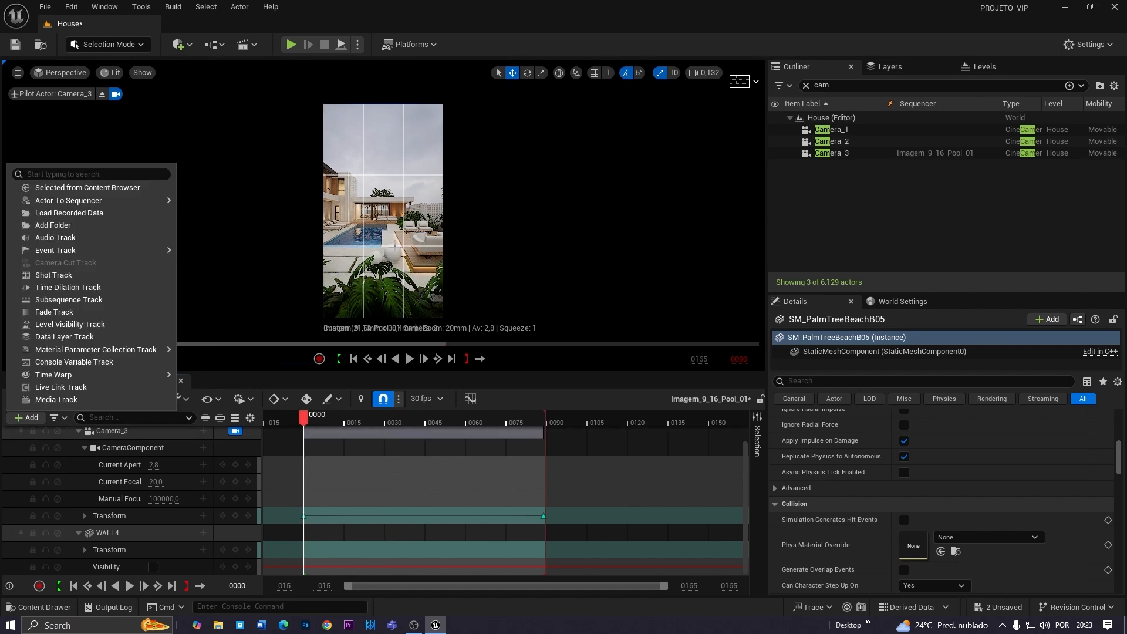
pyautogui.moveTo(408, 337); pyautogui.dragTo(303, 337, button='right')
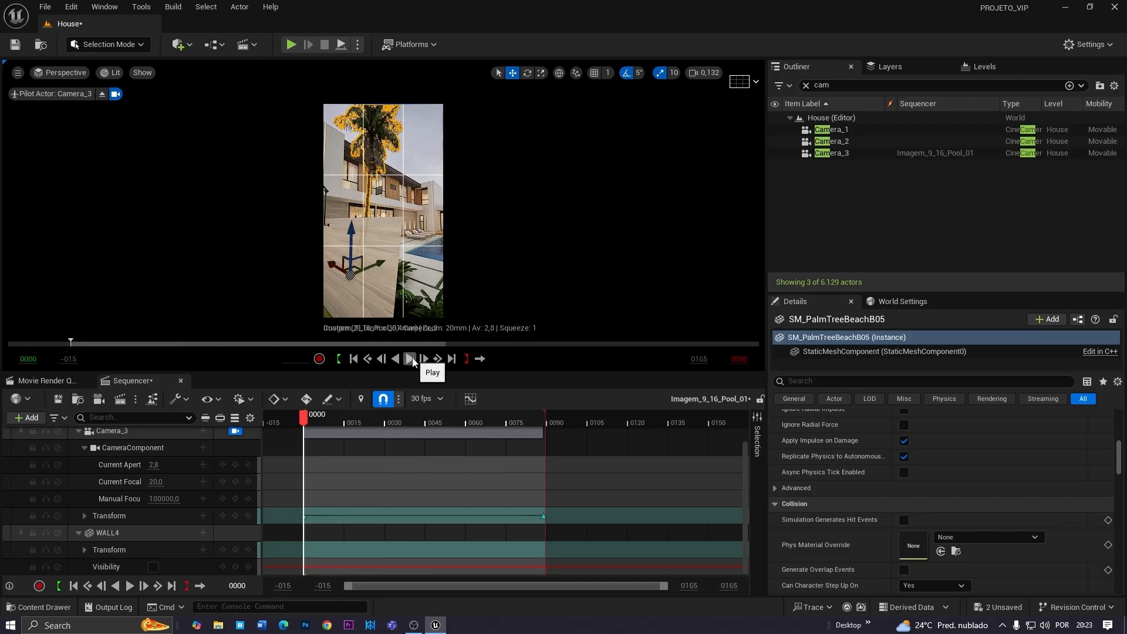
pyautogui.click(410, 359)
pyautogui.click(411, 359)
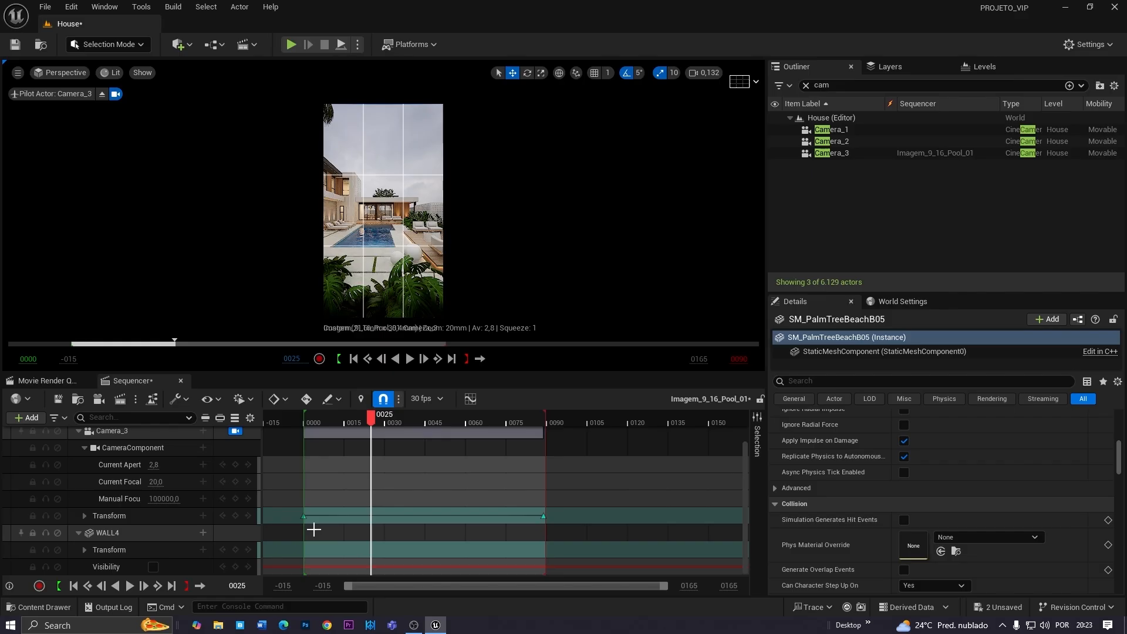
pyautogui.click(354, 360)
pyautogui.moveTo(371, 147); pyautogui.dragTo(302, 126, button='right')
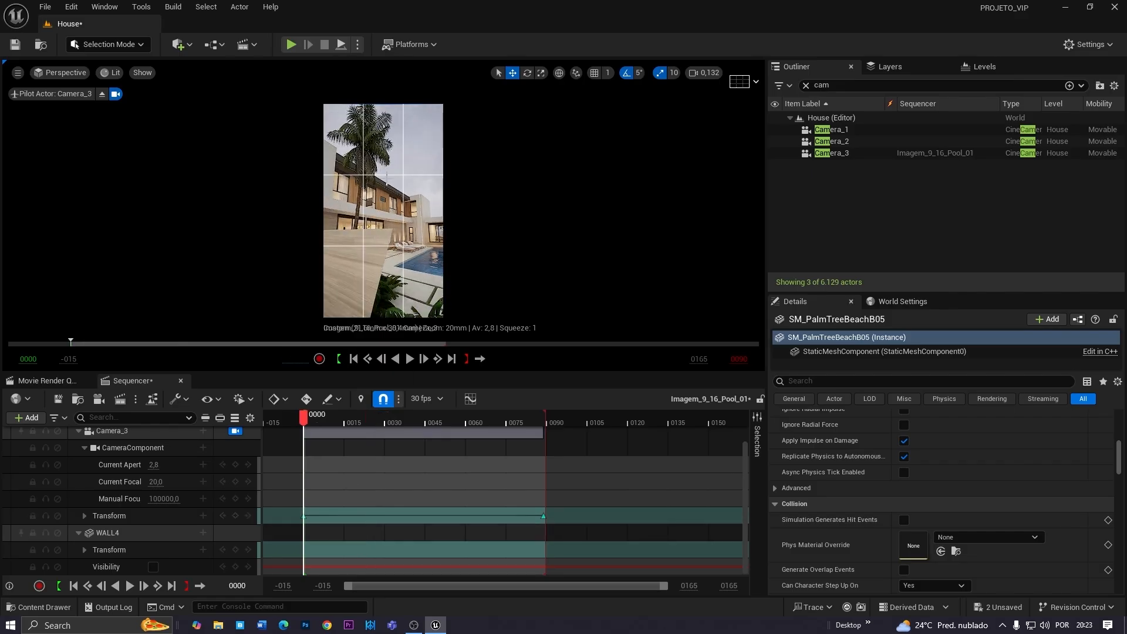
# Add the palm tree SM_PalmTreeBeachB05 to the sequence and key it hidden at frame 0 with an Actor Hidden In Game track
pyautogui.click(28, 417)
pyautogui.moveTo(100, 192)
pyautogui.click(208, 206)
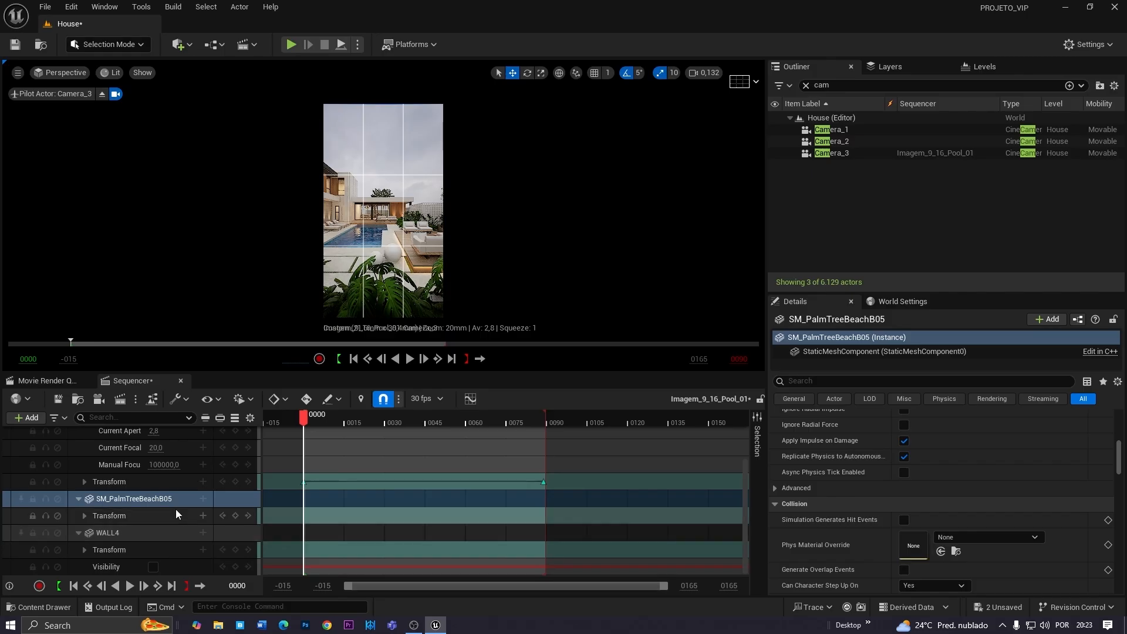
pyautogui.click(204, 498)
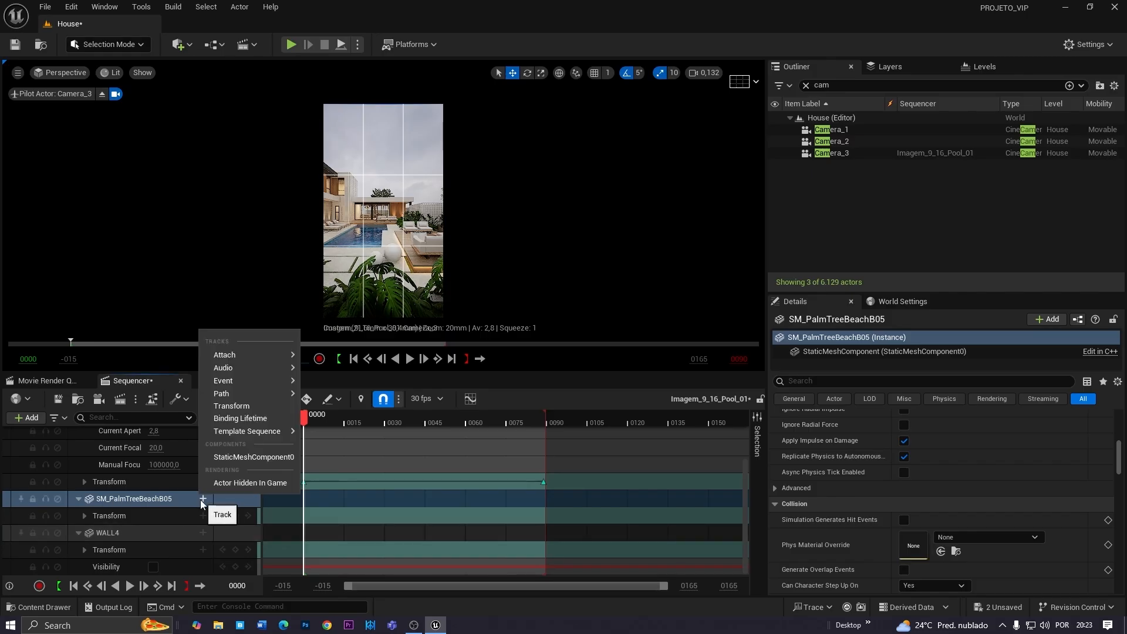
pyautogui.click(237, 484)
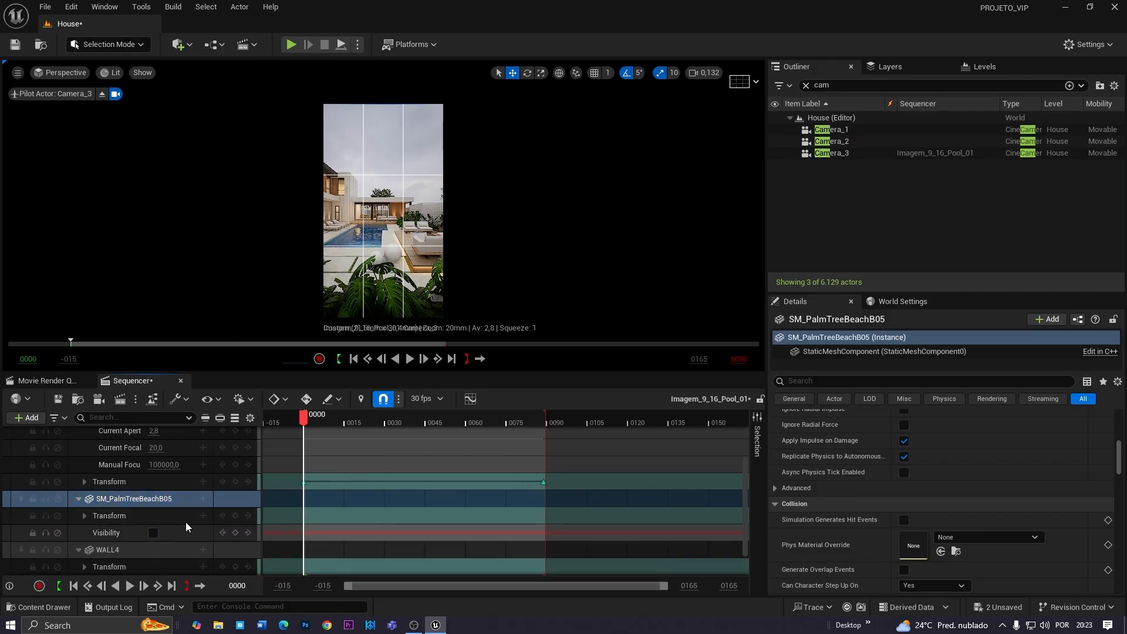
pyautogui.click(235, 533)
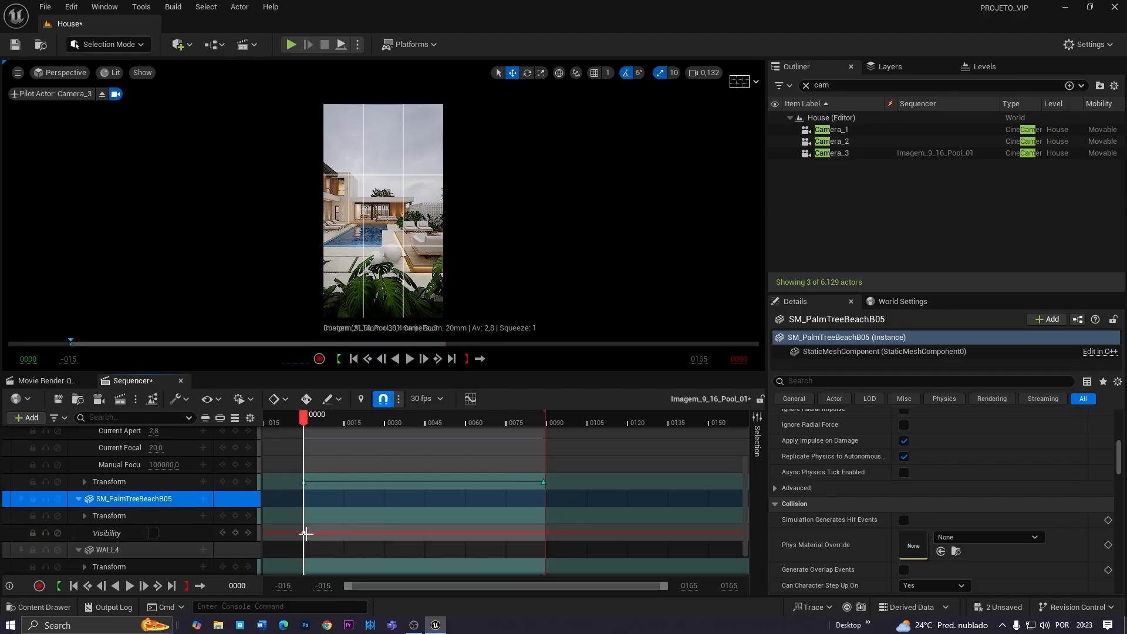
pyautogui.click(306, 533)
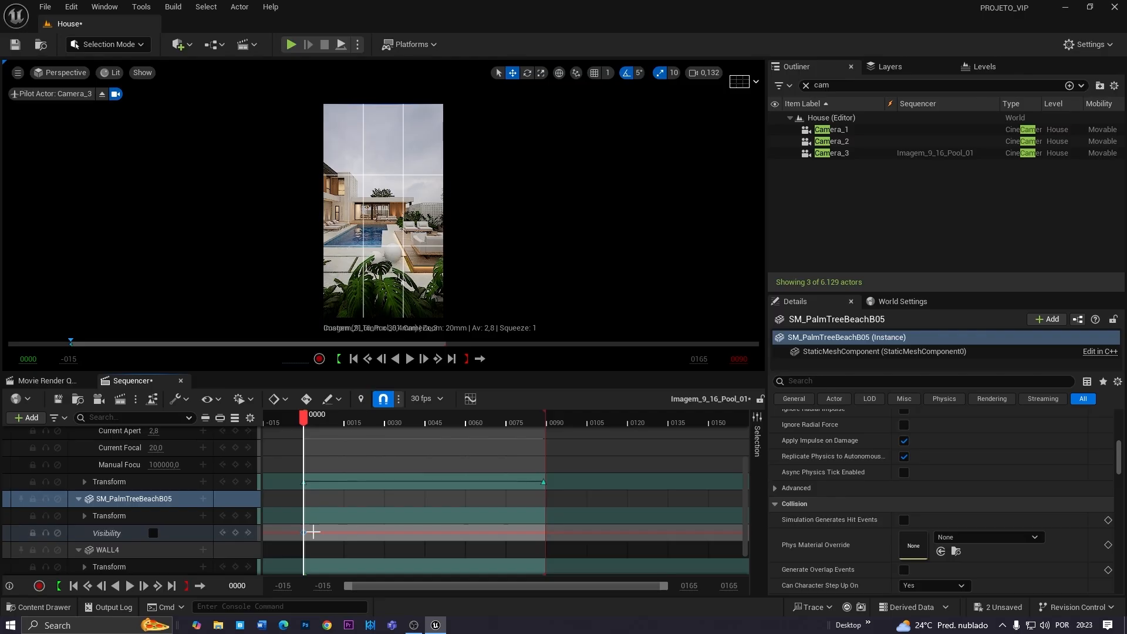
# Play the camera animation again full screen to review the framing and the trees behind the wall
pyautogui.click(411, 361)
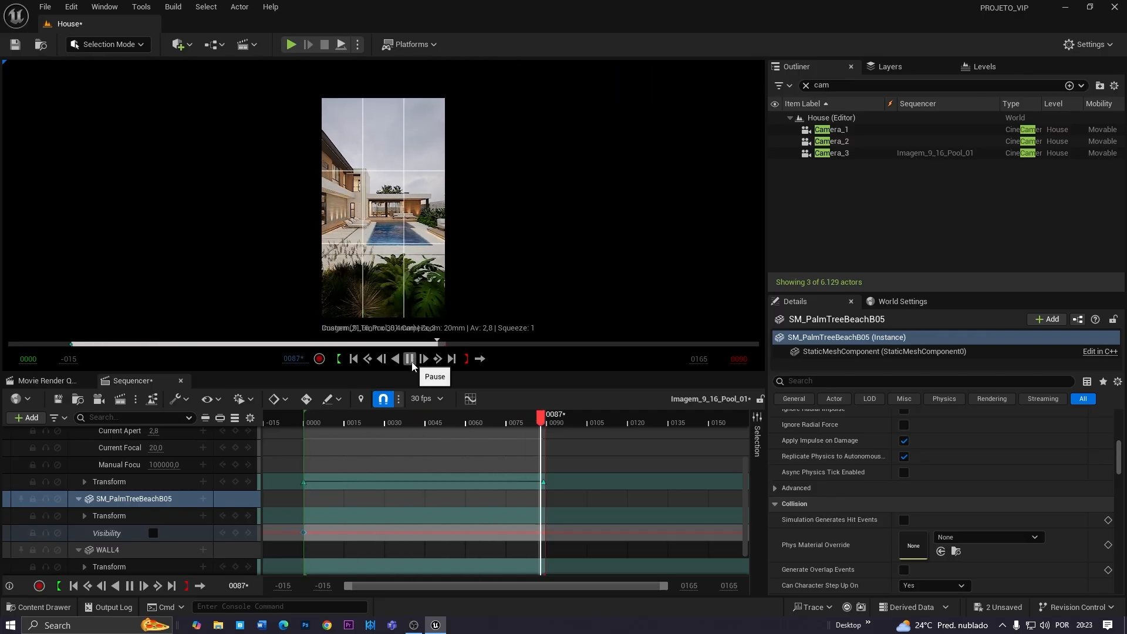
pyautogui.press('F11')
pyautogui.click(590, 604)
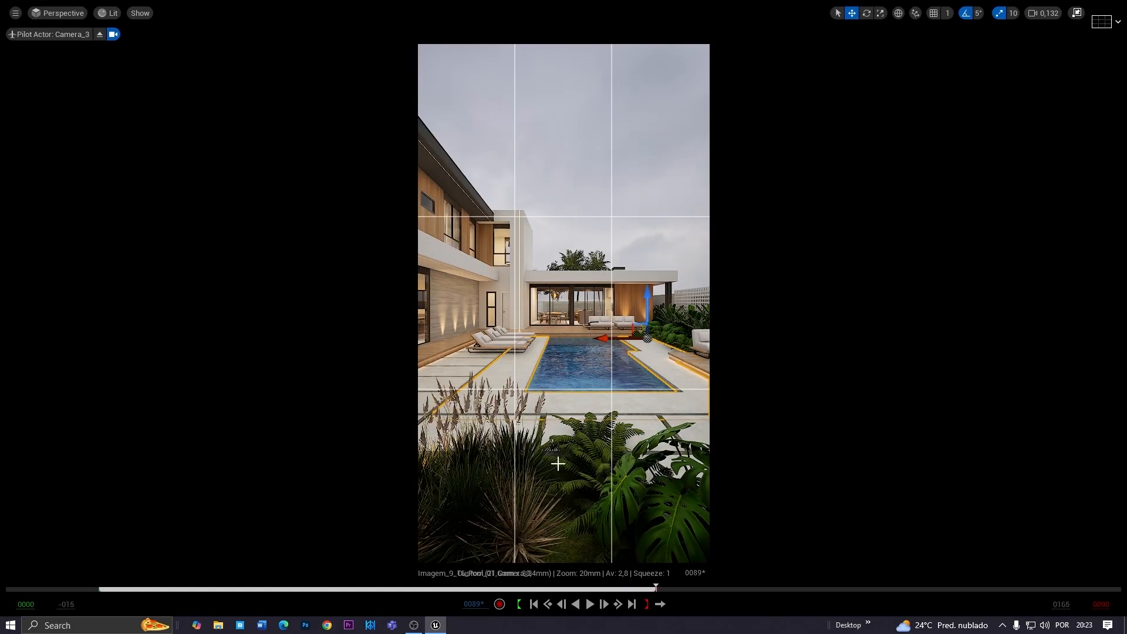
pyautogui.click(589, 607)
pyautogui.click(589, 607)
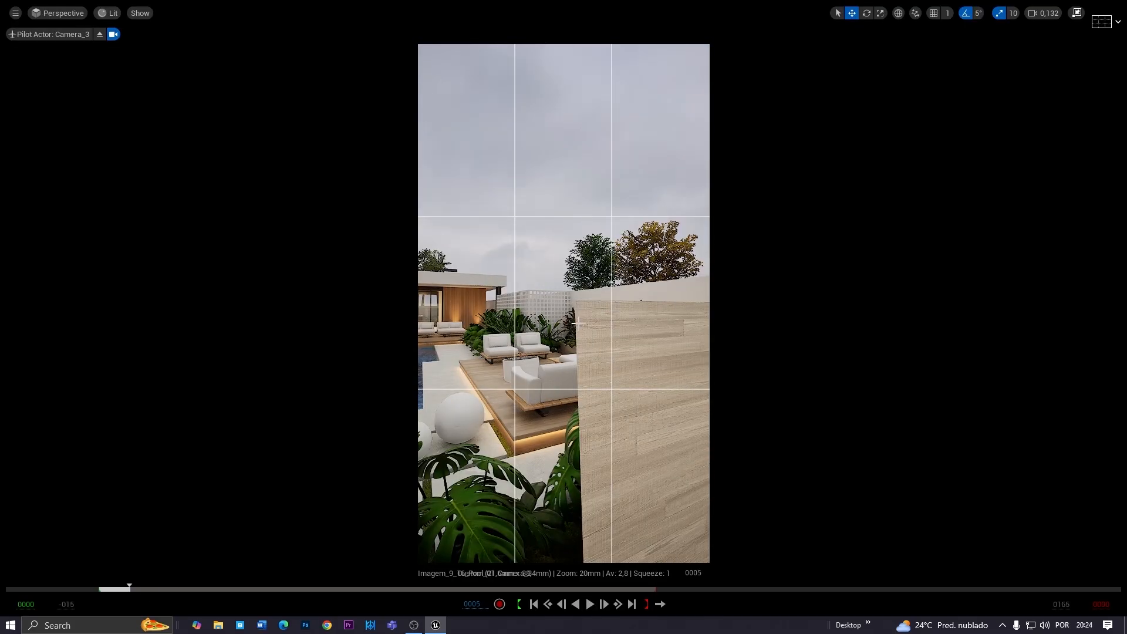
pyautogui.click(589, 605)
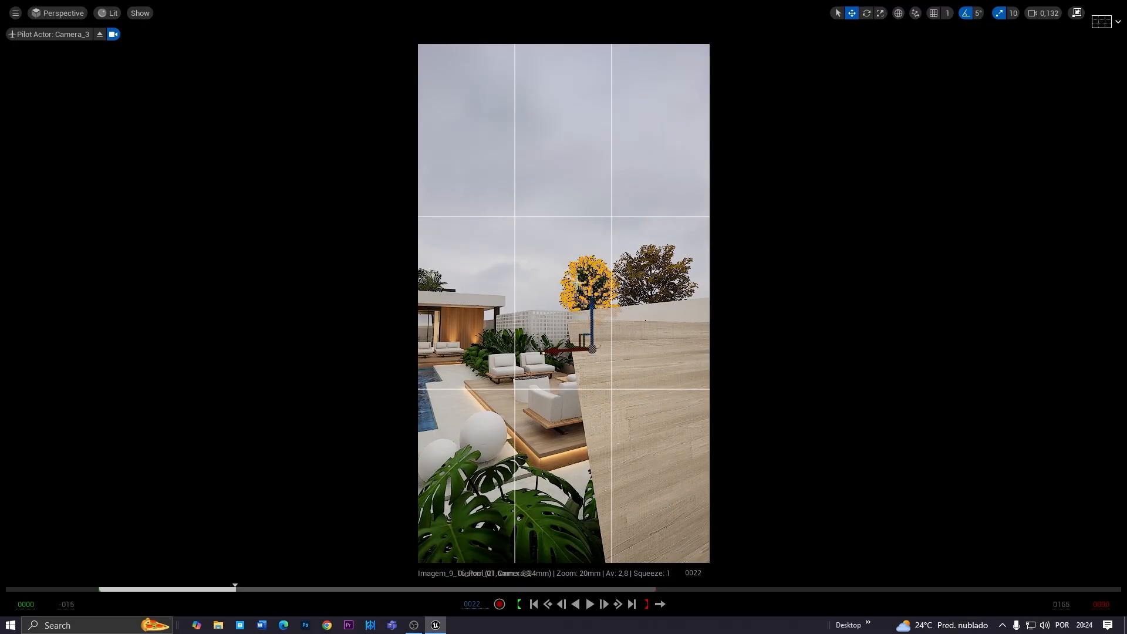
# Add the green background tree SM_AM_vol4_tree_24_0 to the sequence with the playhead at frame 0
pyautogui.press('F11')
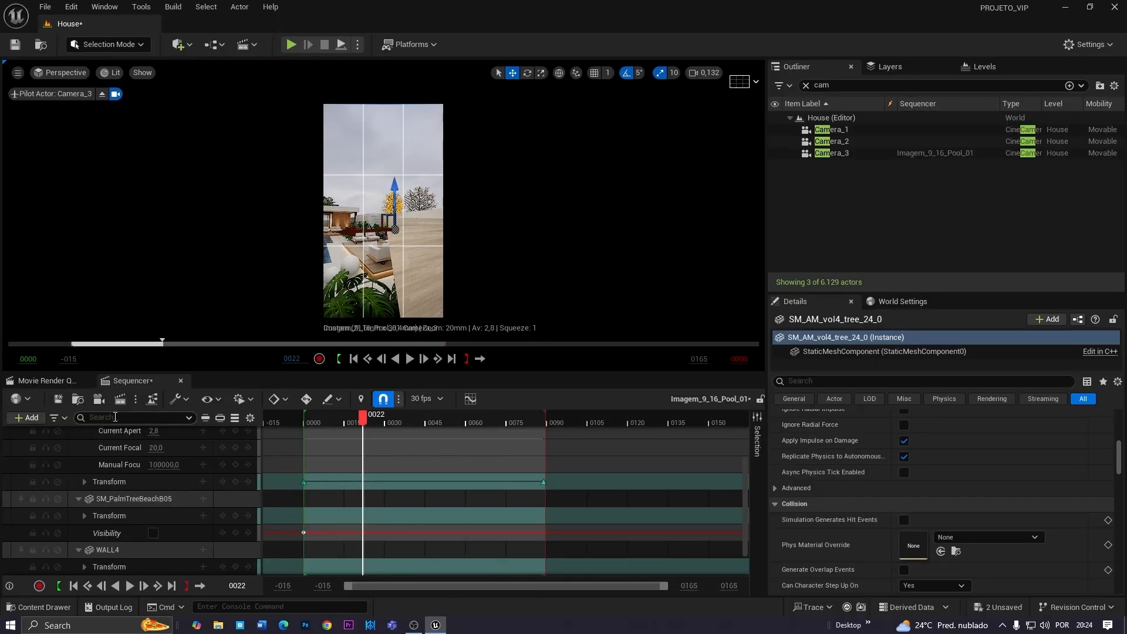
pyautogui.moveTo(362, 418); pyautogui.dragTo(308, 420)
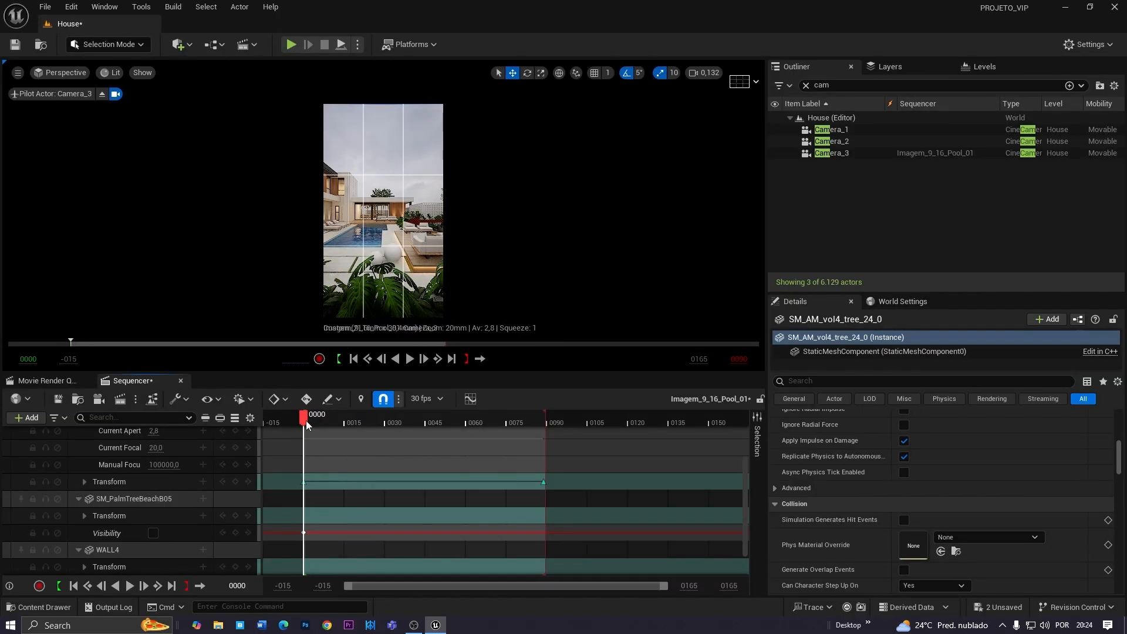
pyautogui.moveTo(396, 223); pyautogui.dragTo(437, 221, button='right')
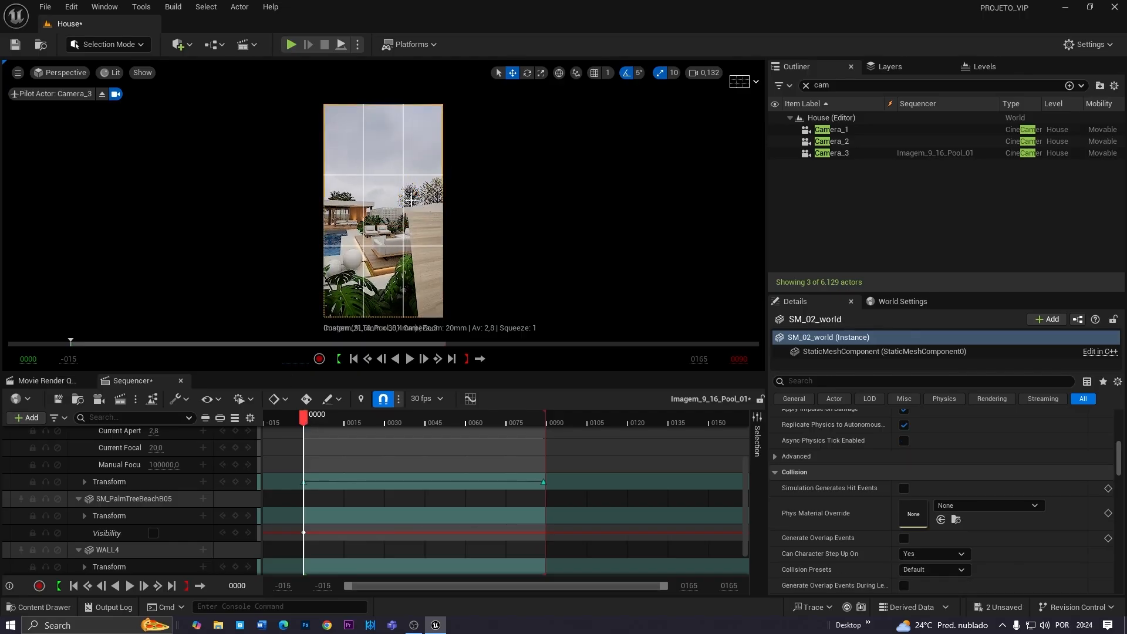
pyautogui.click(33, 422)
pyautogui.moveTo(64, 174)
pyautogui.click(275, 206)
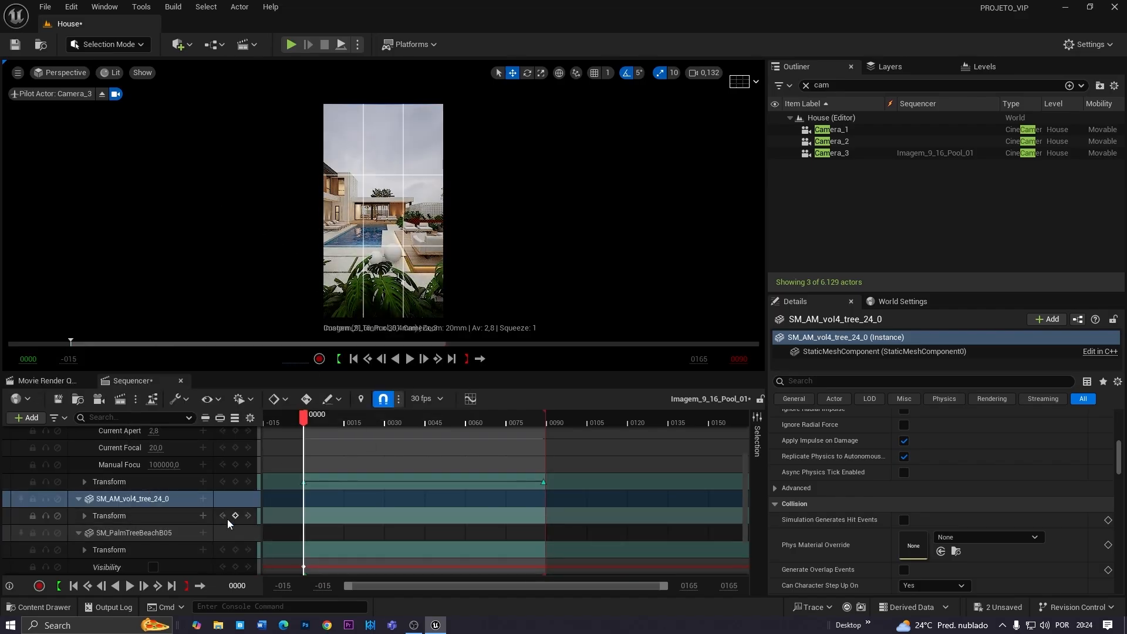
# Move the green tree into Camera_3's view behind the perforated garden wall and key its Transform at frame 0
pyautogui.click(84, 516)
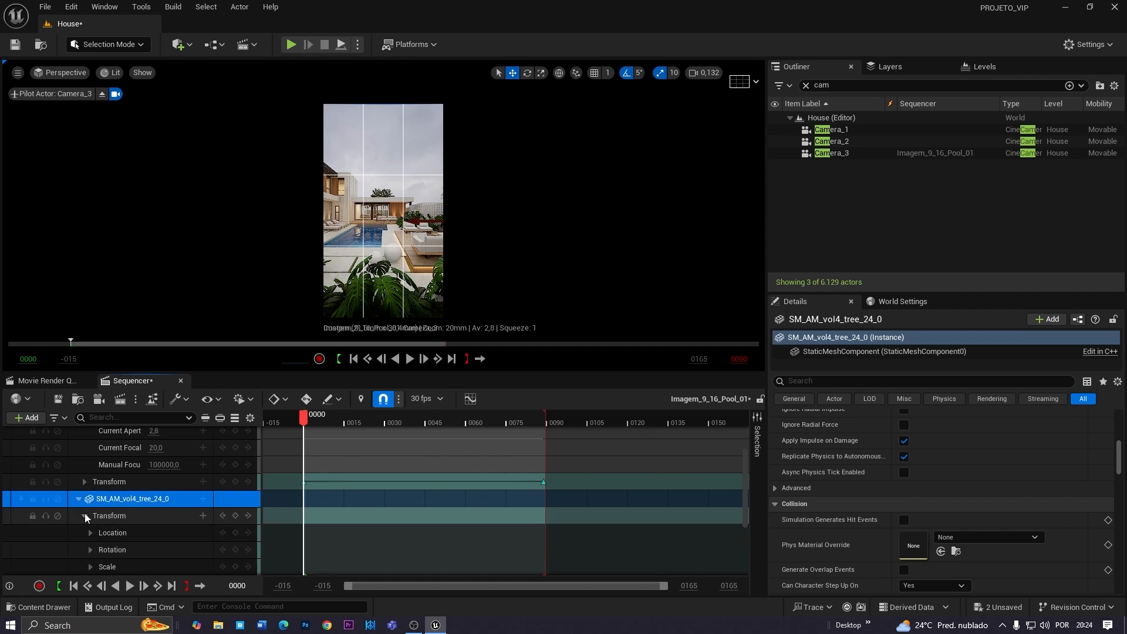
pyautogui.click(85, 516)
pyautogui.moveTo(365, 262); pyautogui.dragTo(424, 255, button='right')
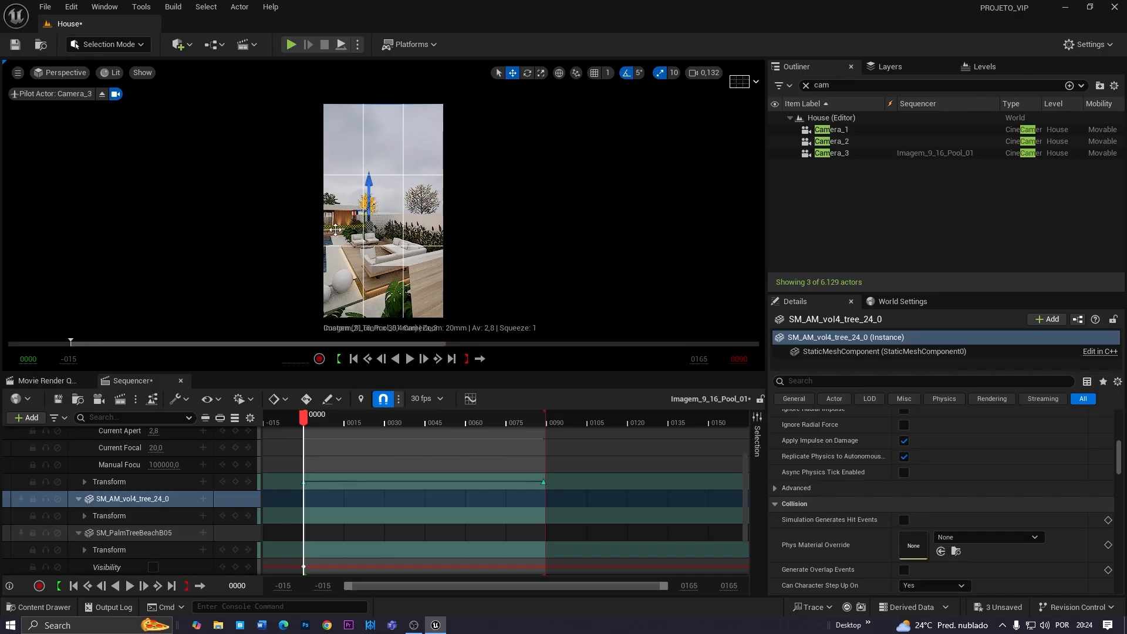
pyautogui.click(235, 515)
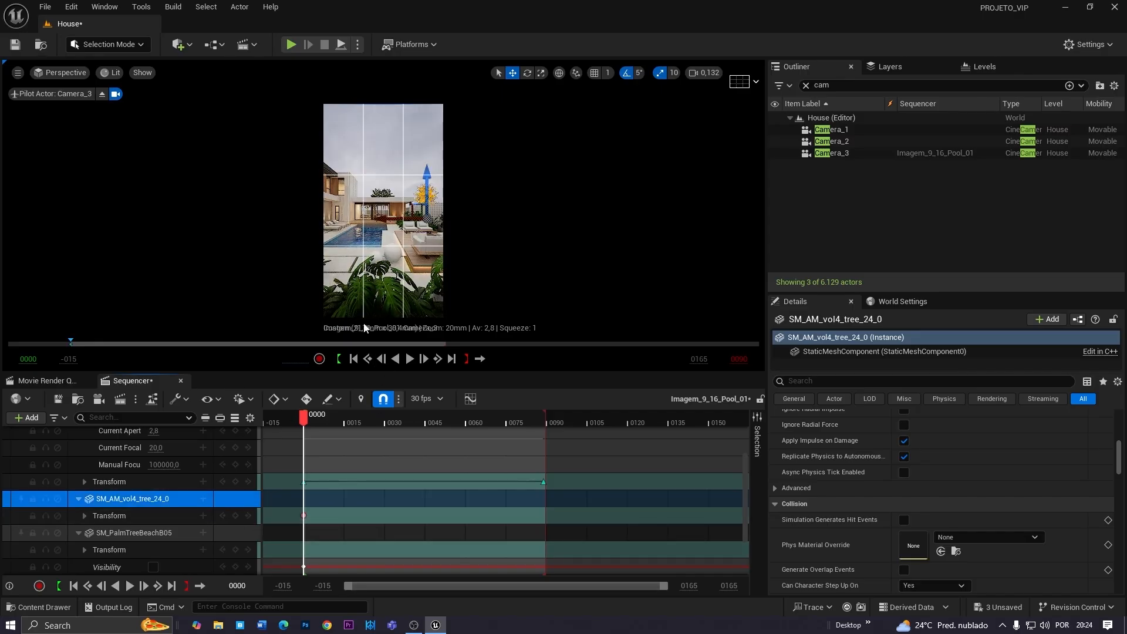
pyautogui.click(376, 268)
pyautogui.press('F11')
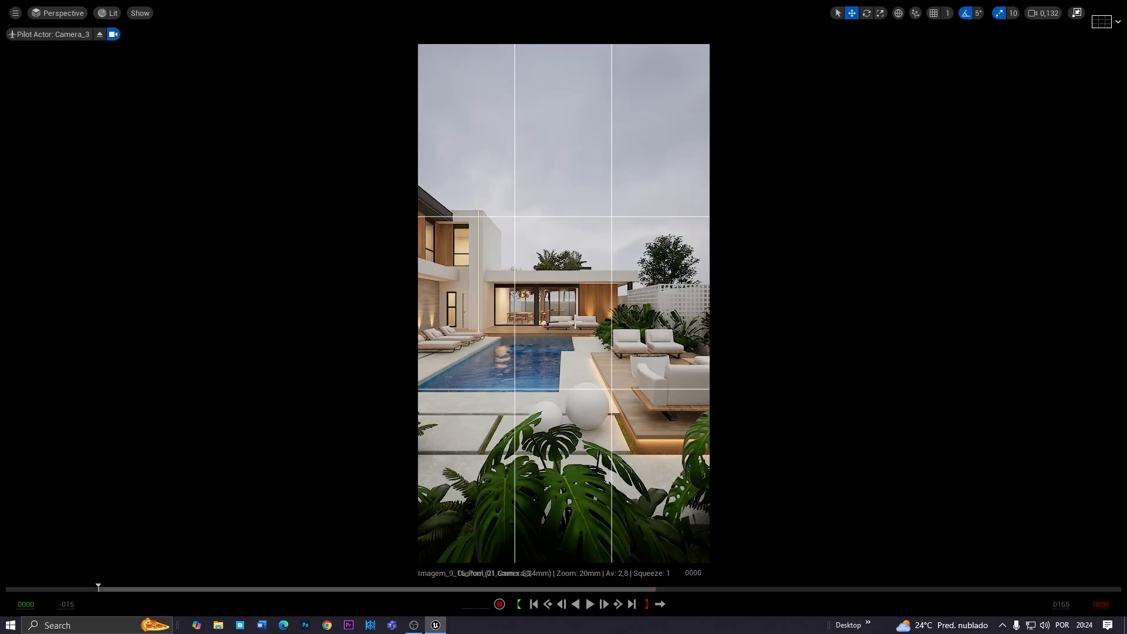
# Lower the green tree SM_AM_vol4_tree_24_0 to a Z location of -140 and key its Transform at frame 0
pyautogui.press('g')
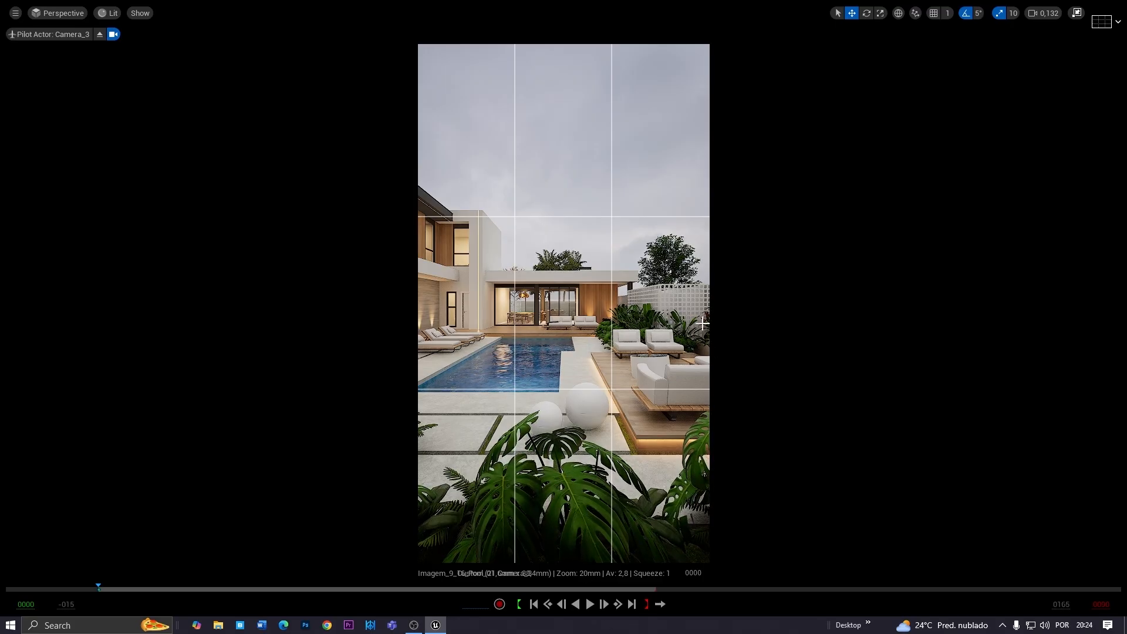
pyautogui.press('F11')
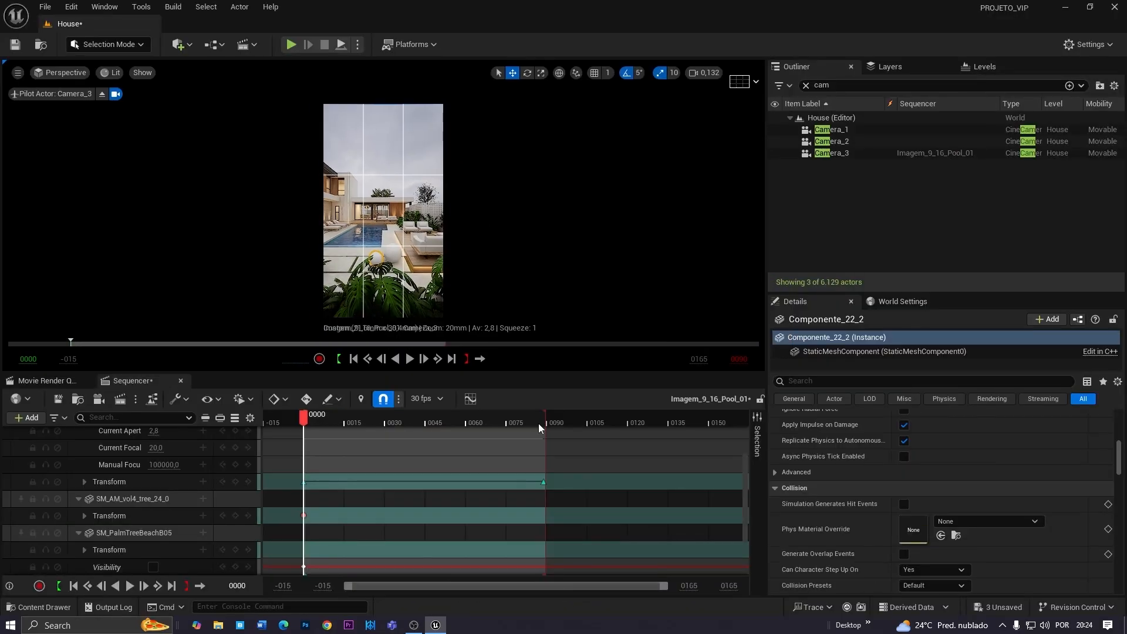
pyautogui.click(306, 515)
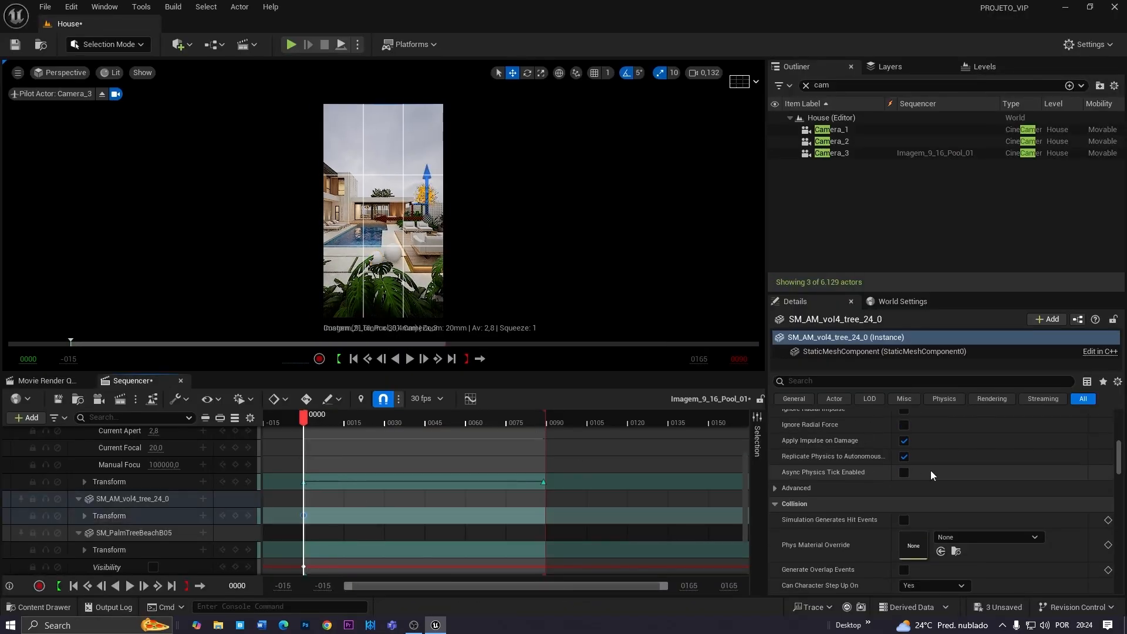
pyautogui.scroll(3, 936, 498)
pyautogui.scroll(5, 937, 498)
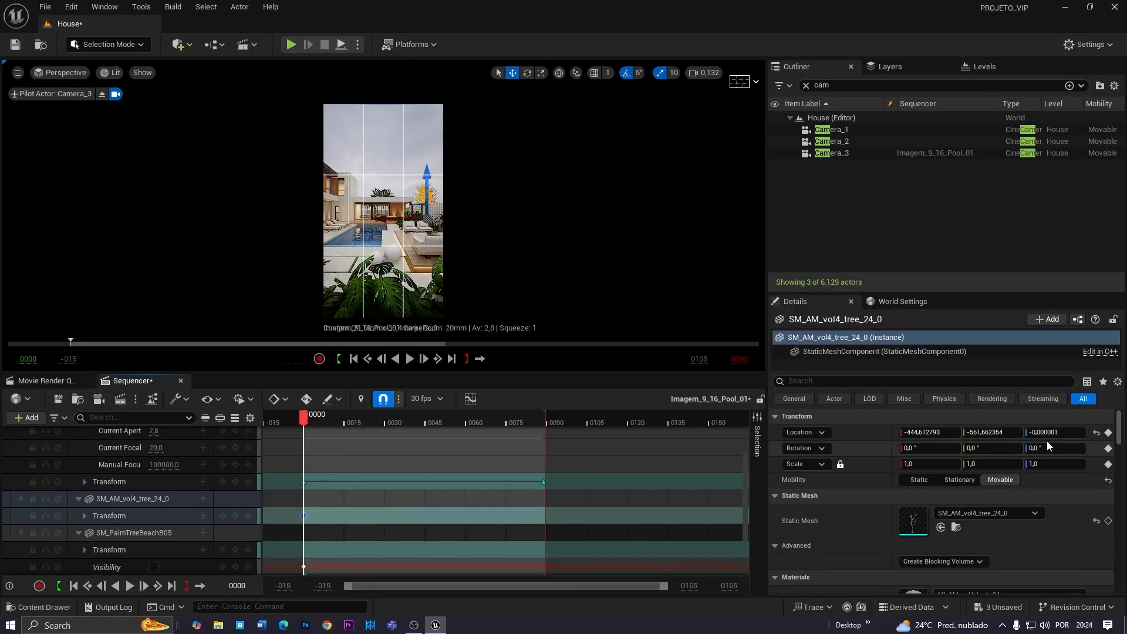
pyautogui.click(132, 498)
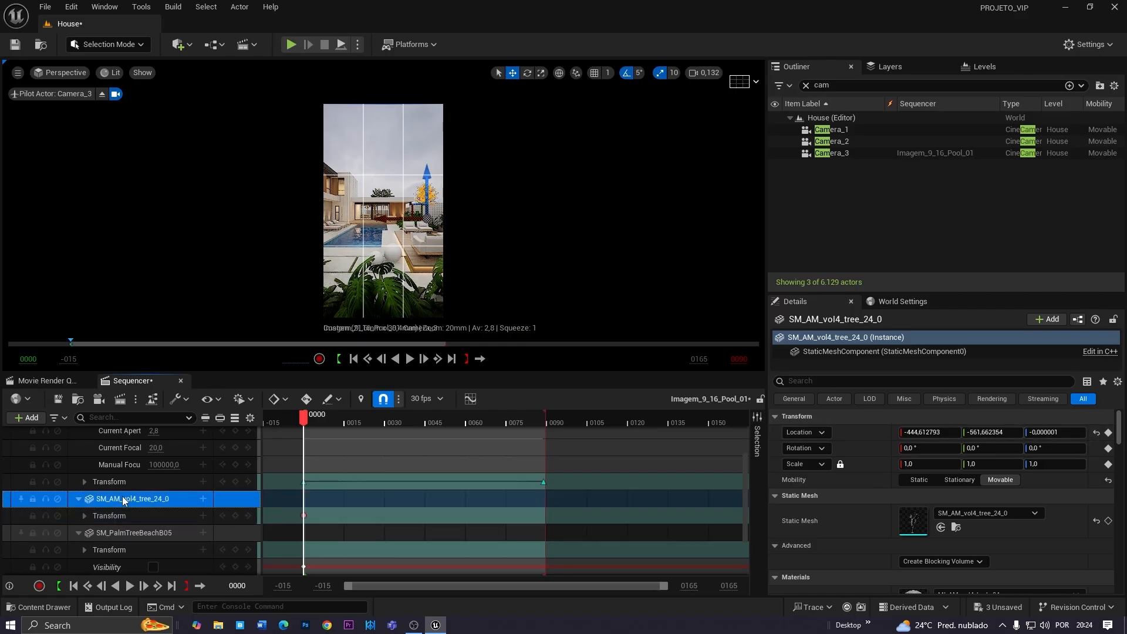
pyautogui.click(1069, 433)
pyautogui.write('-7,0')
pyautogui.moveTo(1069, 432); pyautogui.dragTo(1058, 433)
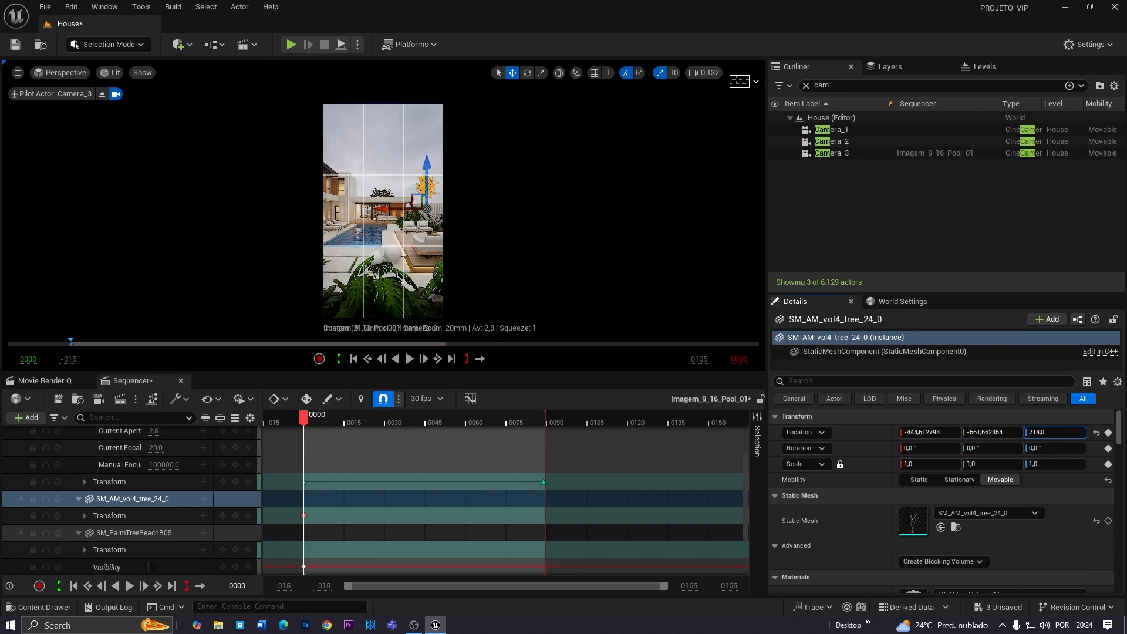
pyautogui.moveTo(1058, 433); pyautogui.dragTo(1058, 432)
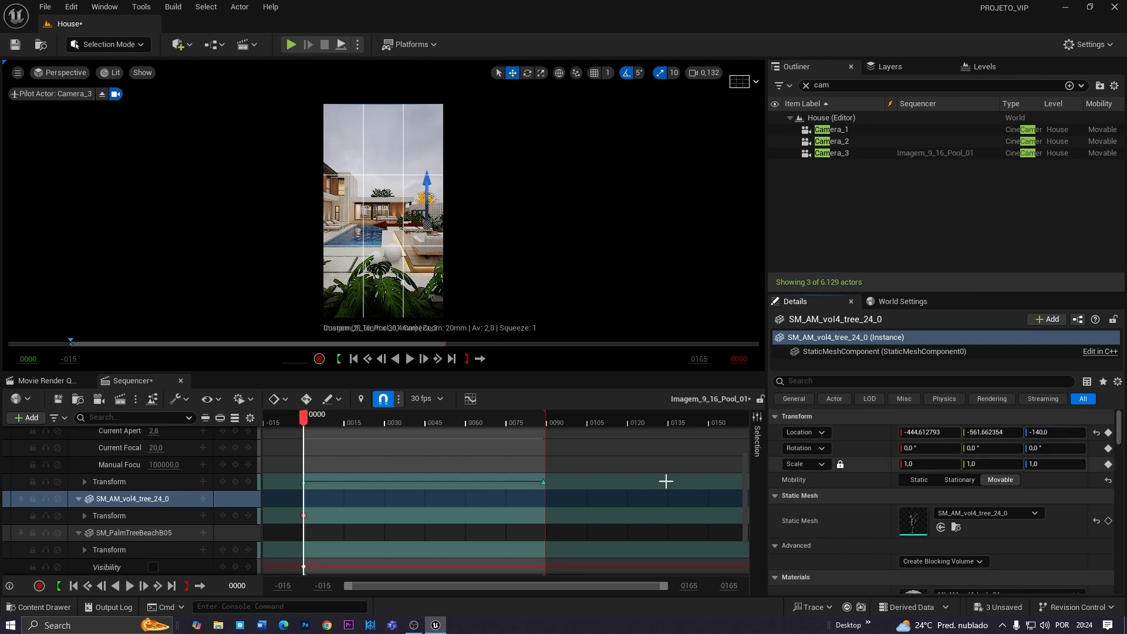
pyautogui.click(235, 516)
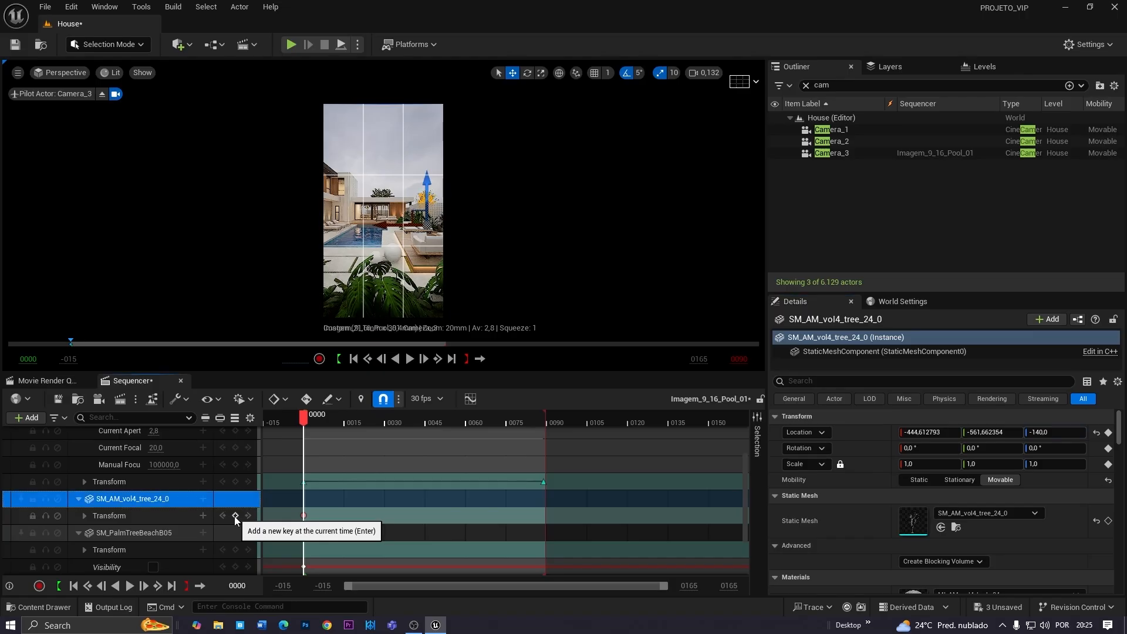
# Play the camera animation full screen to check the lowered tree against the garden wall, and return the playhead to the start
pyautogui.click(410, 359)
pyautogui.press('F11')
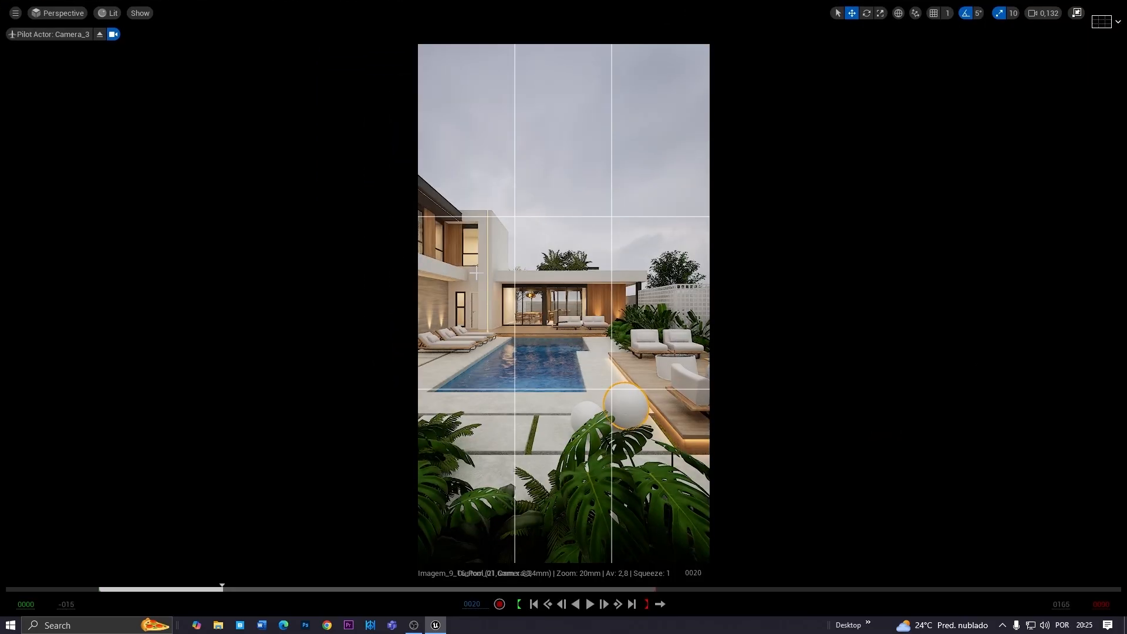
pyautogui.click(590, 608)
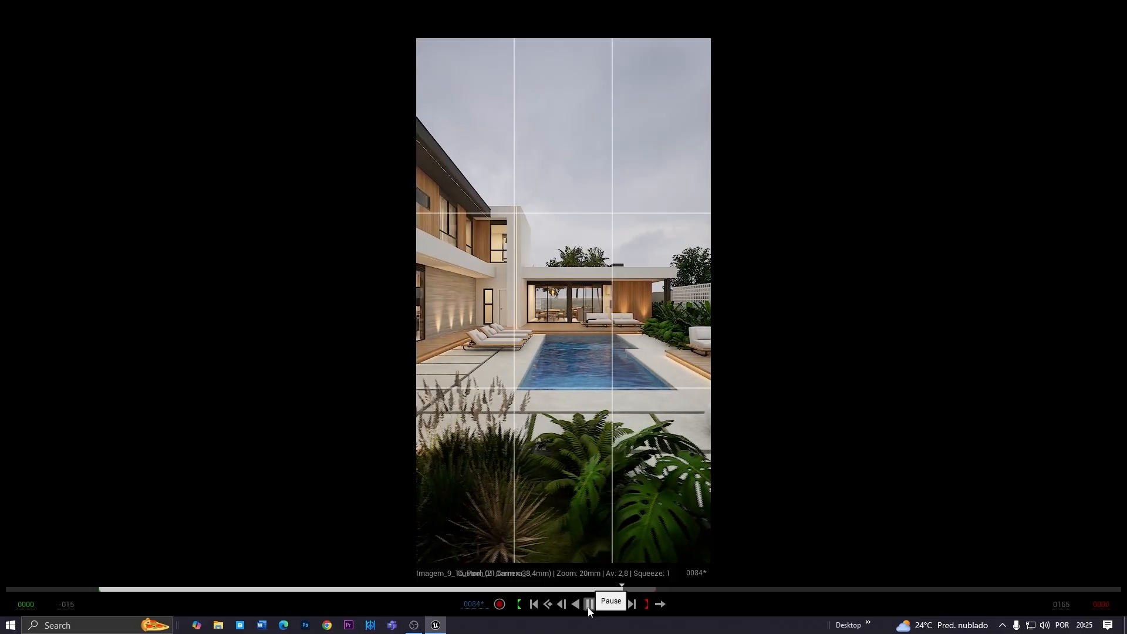
pyautogui.click(589, 605)
pyautogui.moveTo(650, 590); pyautogui.dragTo(55, 590)
pyautogui.press('g')
pyautogui.press('F11')
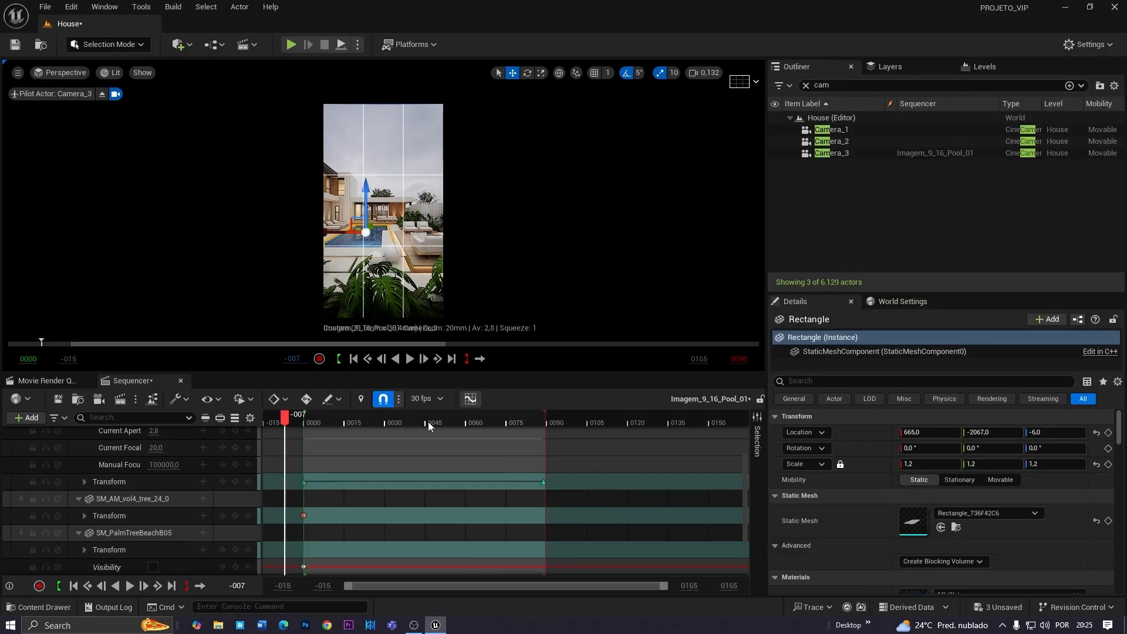
# Adjust Camera_3's Custom Near Clipping Plane to about 108.5
pyautogui.scroll(5, 139, 502)
pyautogui.click(115, 483)
pyautogui.scroll(-5, 976, 518)
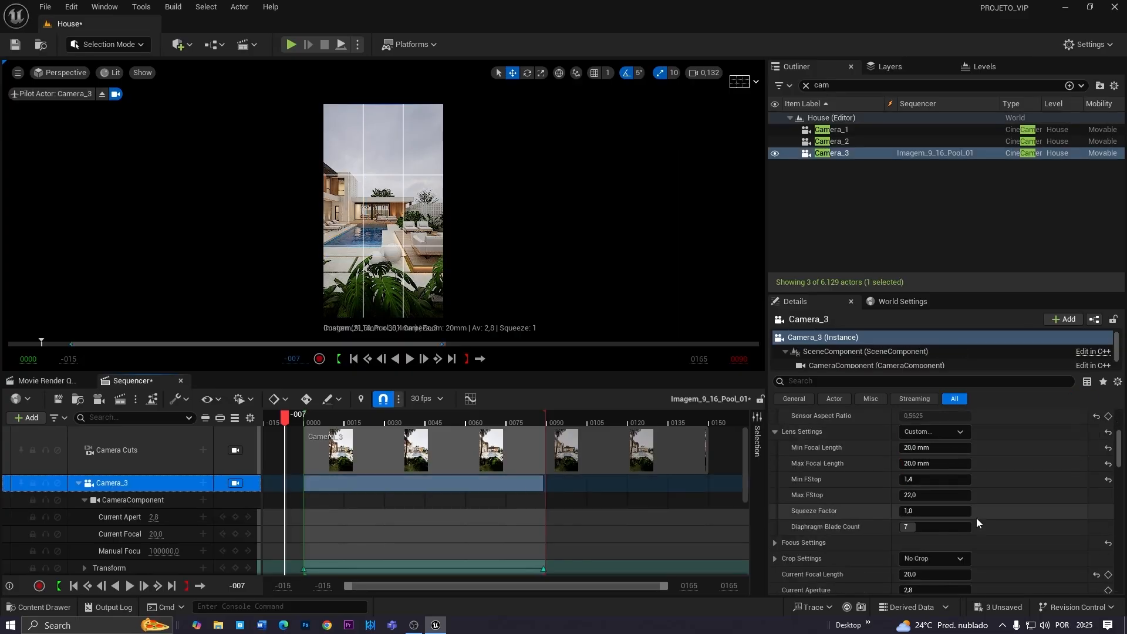
pyautogui.scroll(-4, 977, 518)
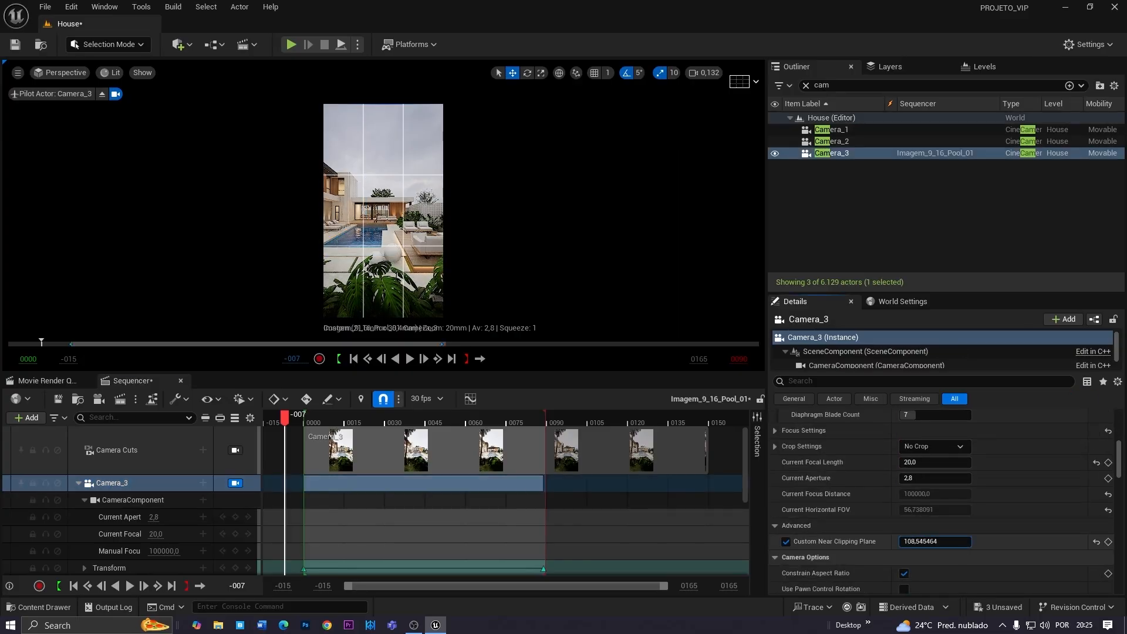
pyautogui.click(397, 303)
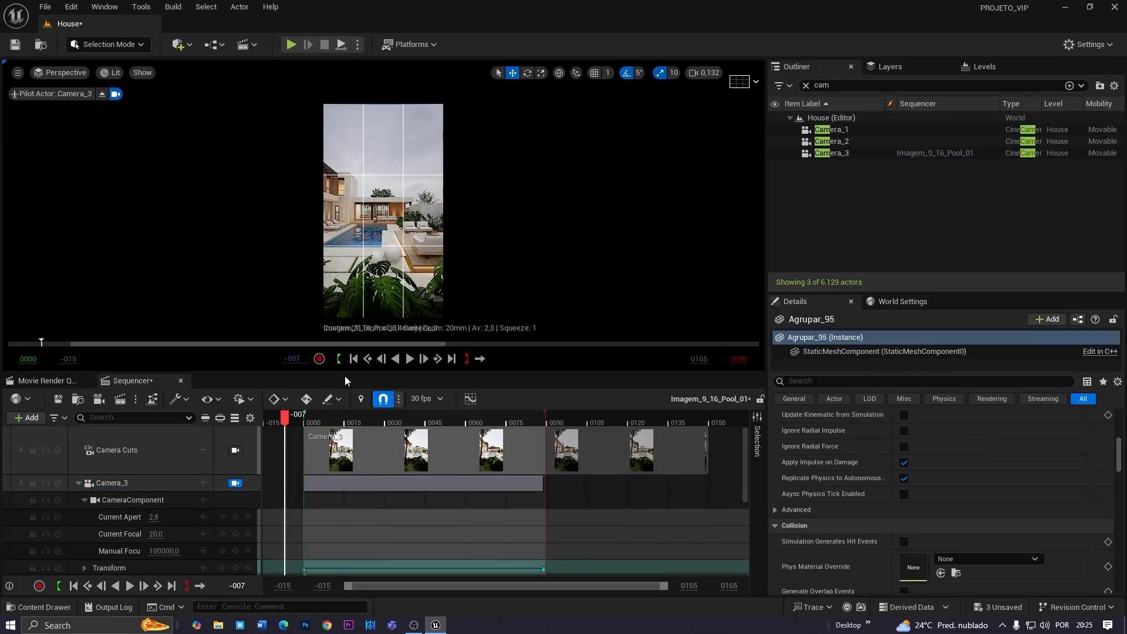
# Play and scrub the first frames of the shot full screen to look for stray objects around the pool
pyautogui.press('F11')
pyautogui.click(588, 609)
pyautogui.click(585, 608)
pyautogui.moveTo(346, 591); pyautogui.dragTo(174, 584)
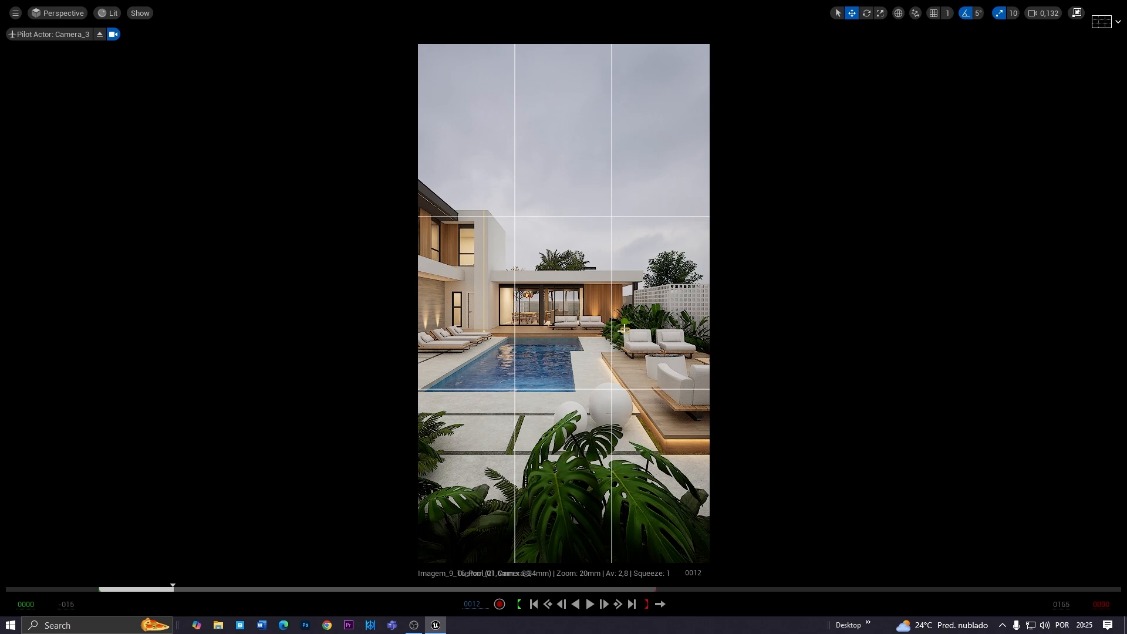
# Add the garden light Light2 to the sequence at frame 0 and hide it with a Visibility track
pyautogui.press('s')
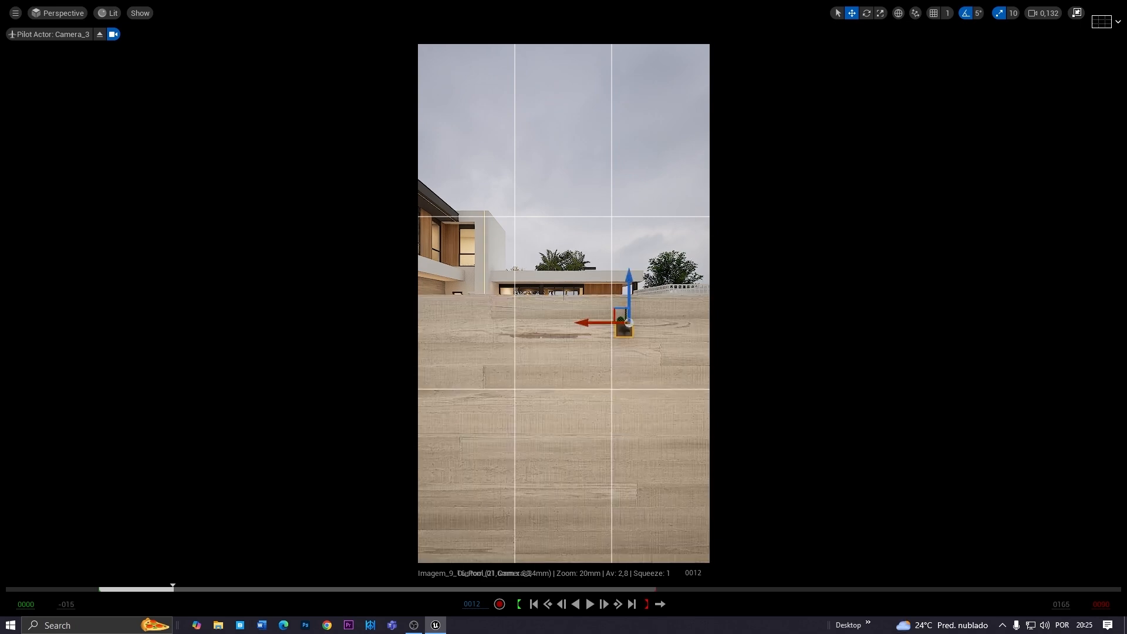
pyautogui.press('F11')
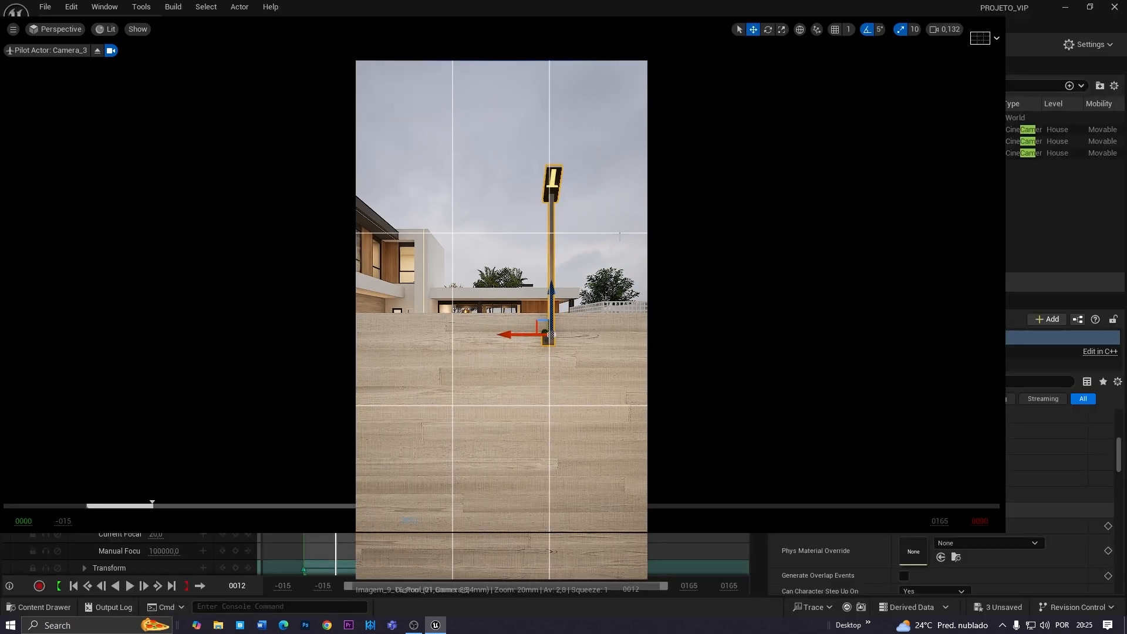
pyautogui.moveTo(338, 420); pyautogui.dragTo(305, 425)
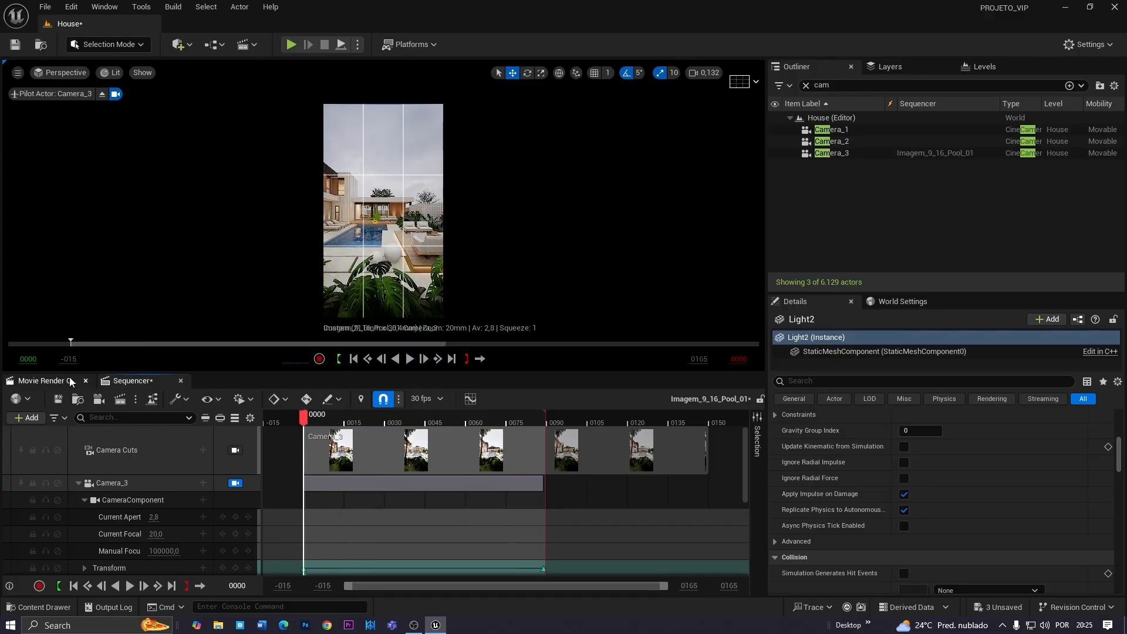
pyautogui.click(26, 417)
pyautogui.moveTo(111, 200)
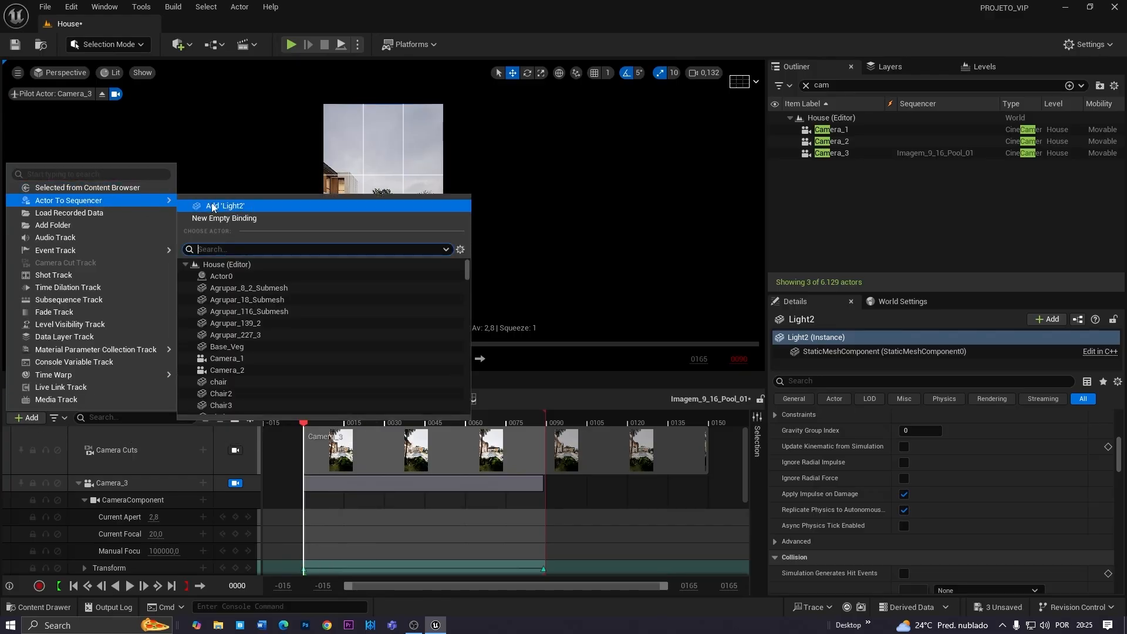
pyautogui.click(238, 205)
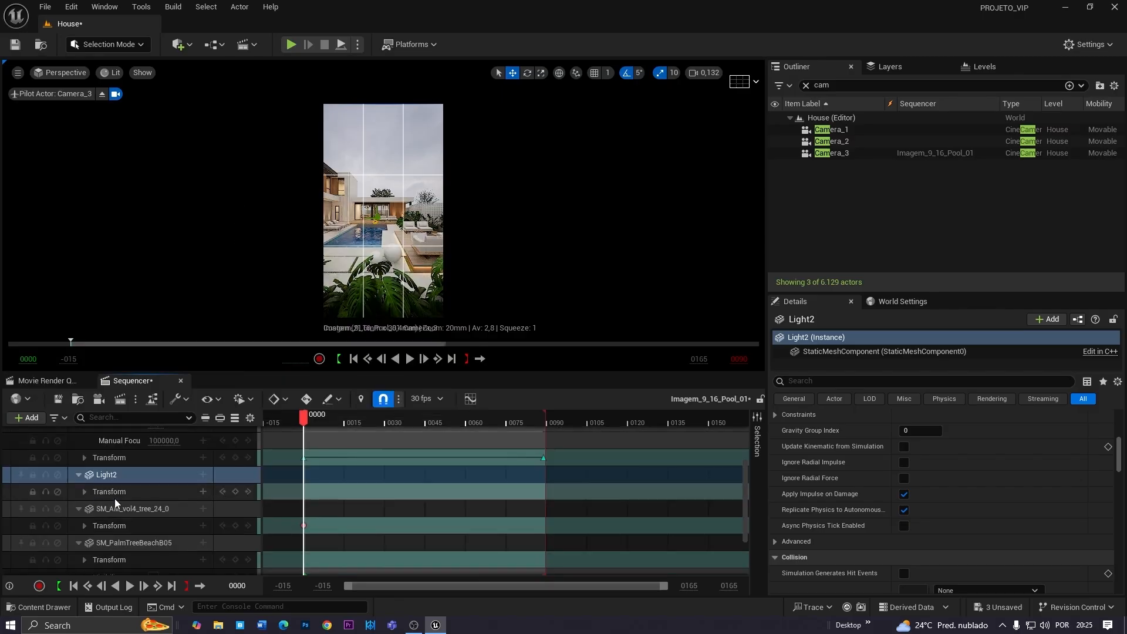
pyautogui.click(203, 476)
pyautogui.click(249, 462)
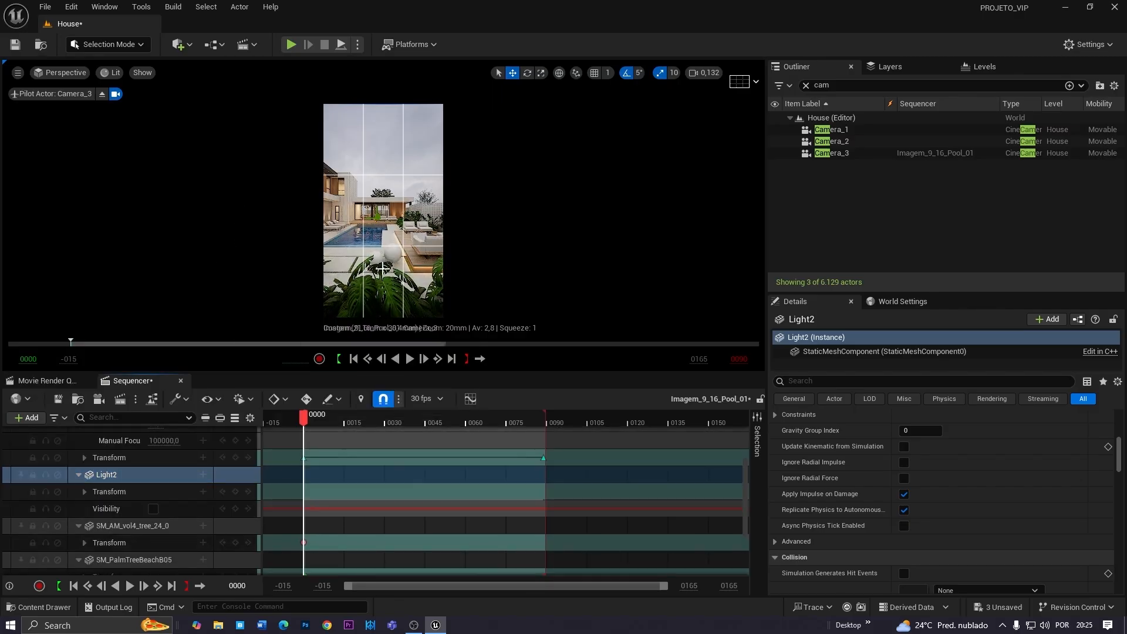
# Play the shot full screen through to frame 89 to check for remaining lights in the view
pyautogui.click(382, 289)
pyautogui.press('F11')
pyautogui.click(591, 607)
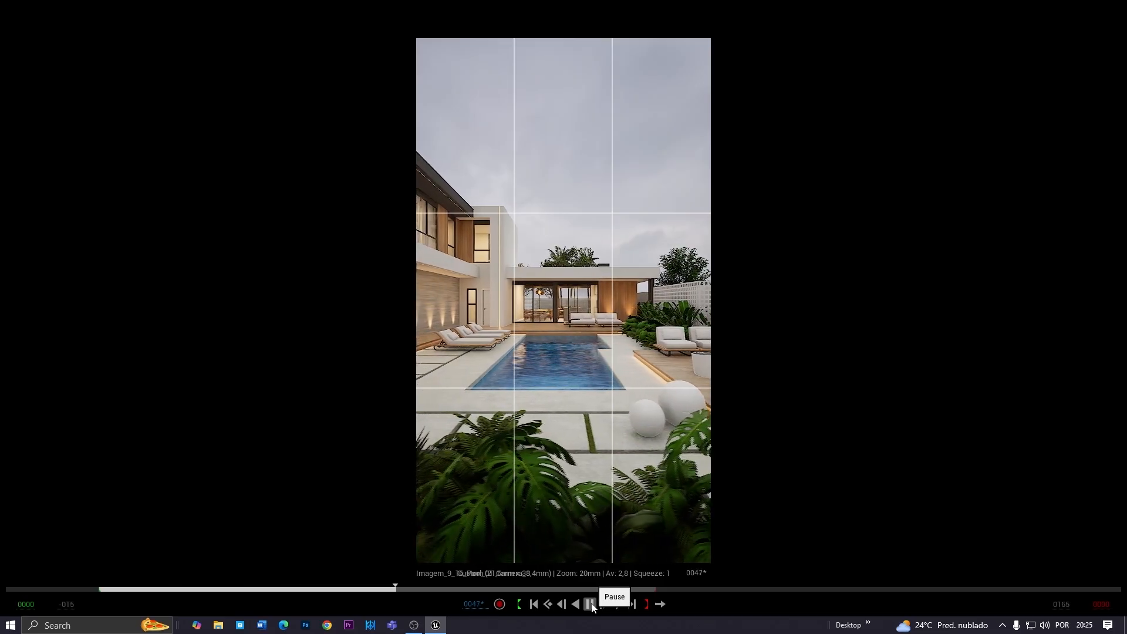
pyautogui.click(590, 605)
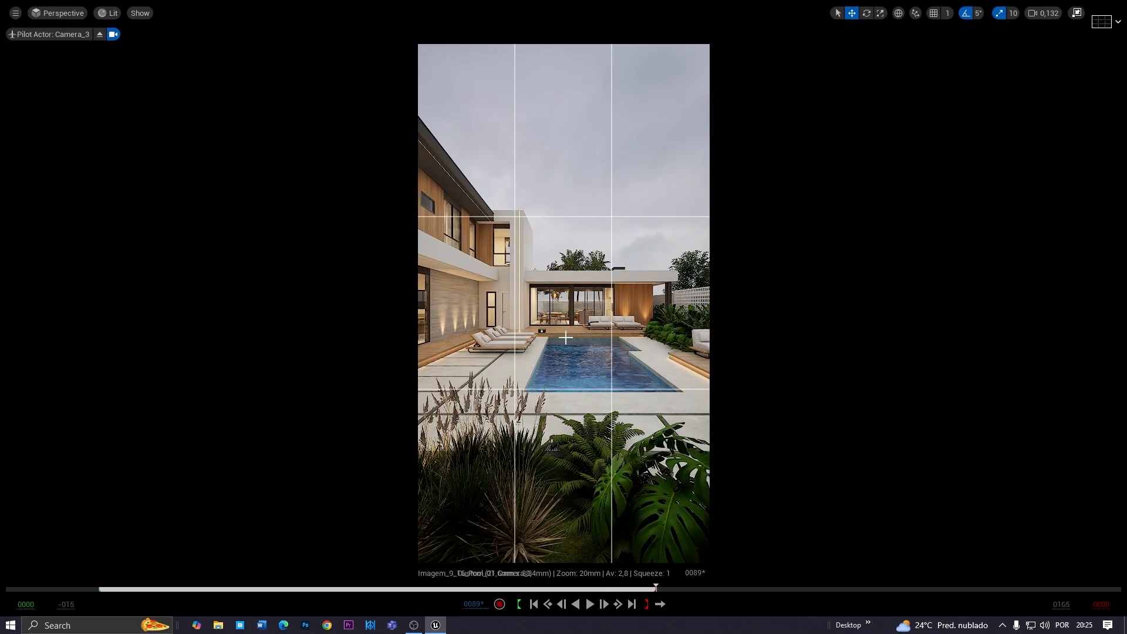
# Add the garden light Light1 to the sequence and hide it with a Visibility track
pyautogui.press('F11')
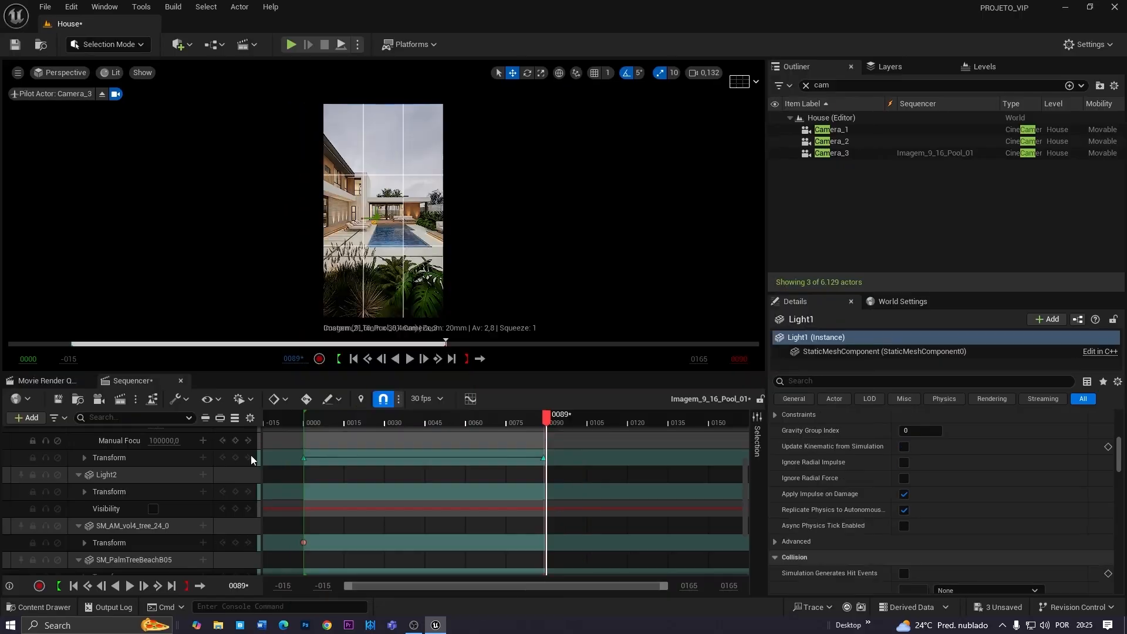
pyautogui.click(26, 417)
pyautogui.moveTo(104, 200)
pyautogui.click(212, 205)
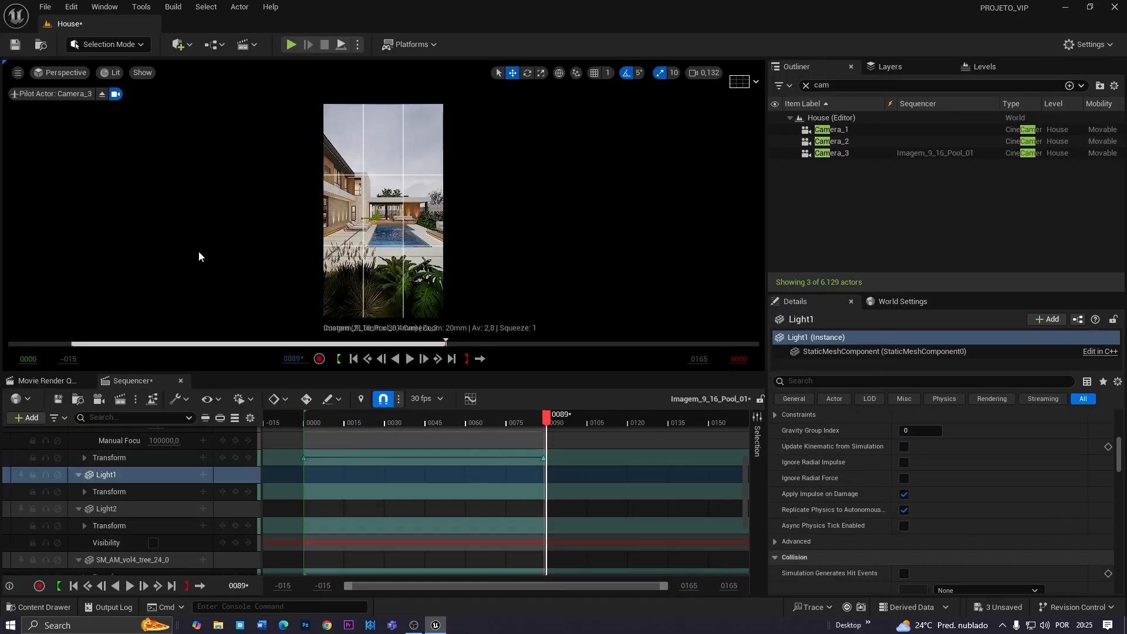
pyautogui.click(203, 475)
pyautogui.click(226, 464)
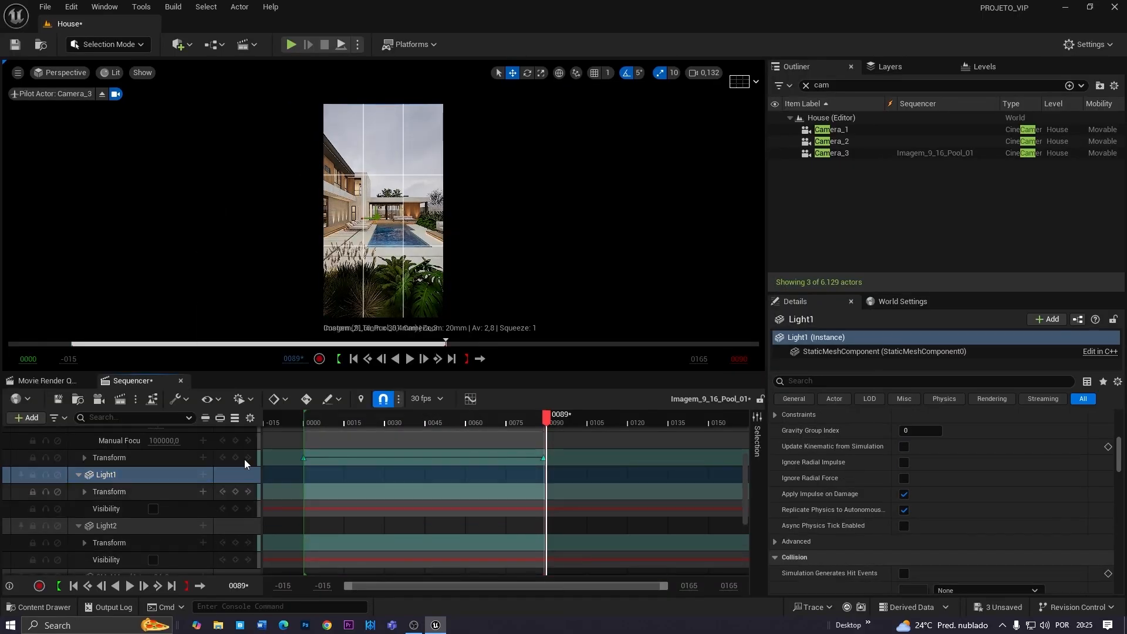
# Return to frame 0 and replay the whole Camera_3 animation full screen to review the cleaned-up shot
pyautogui.click(354, 359)
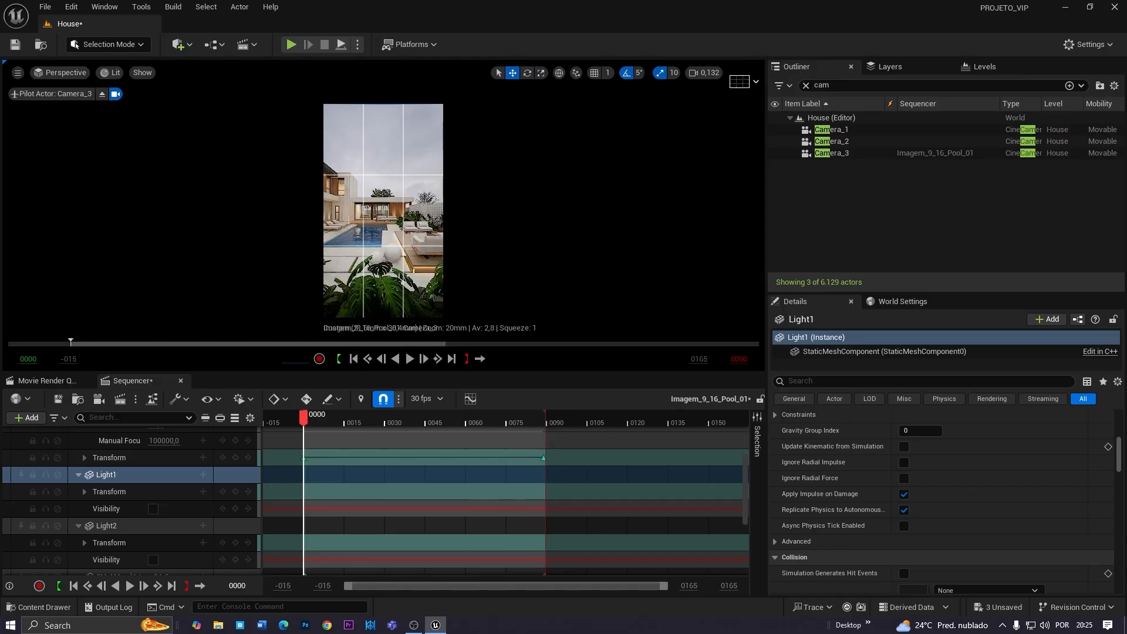
pyautogui.press('F11')
pyautogui.click(590, 604)
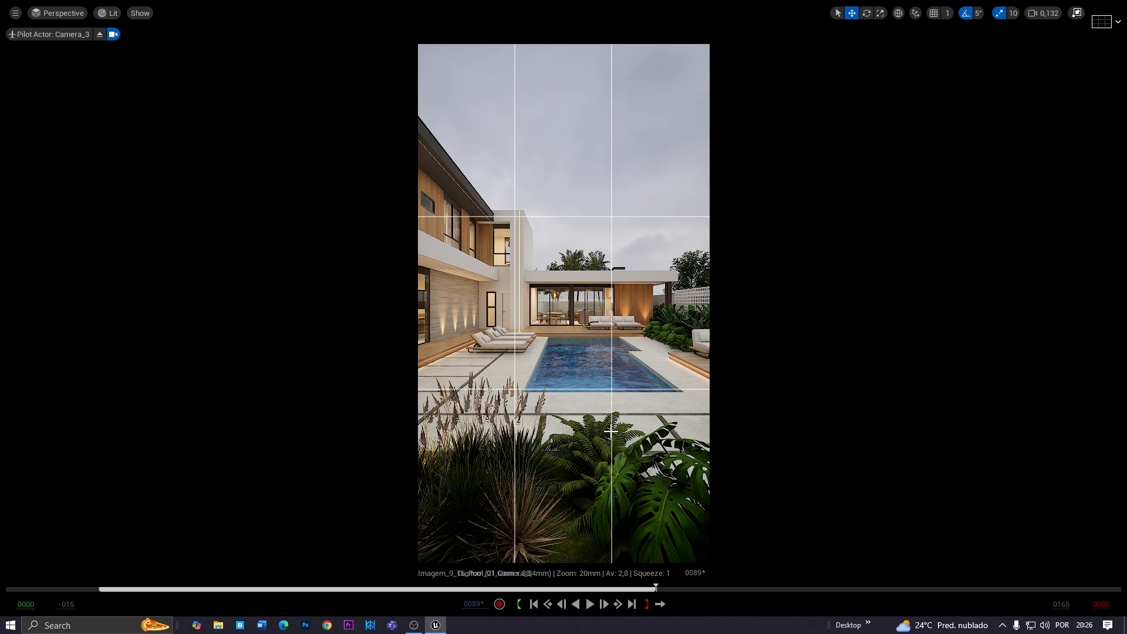
pyautogui.click(590, 604)
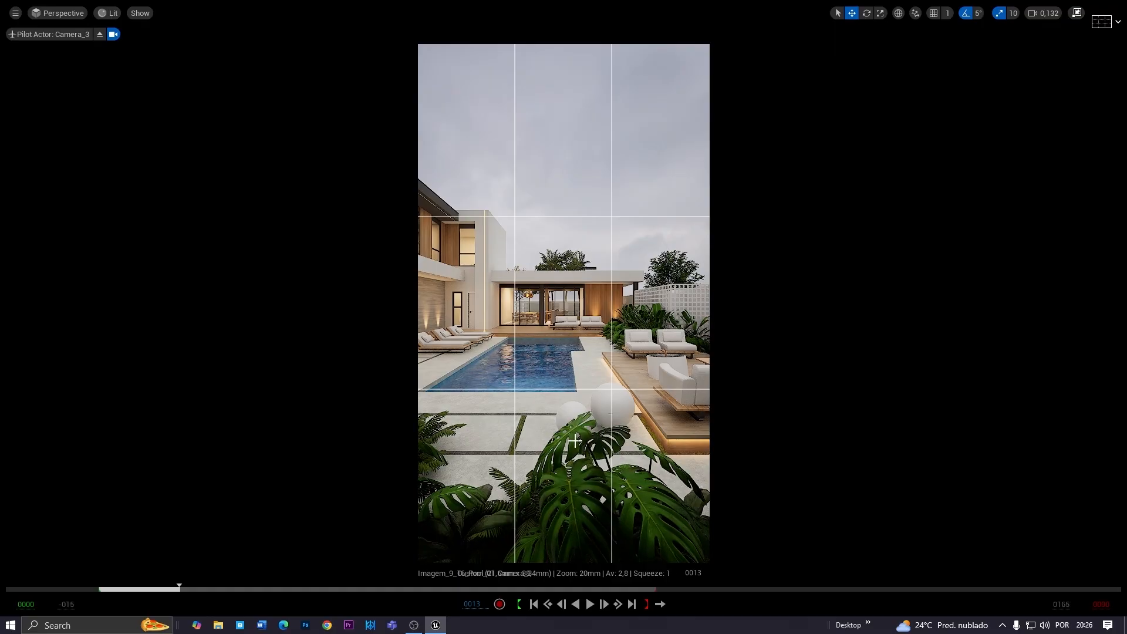
pyautogui.press('F11')
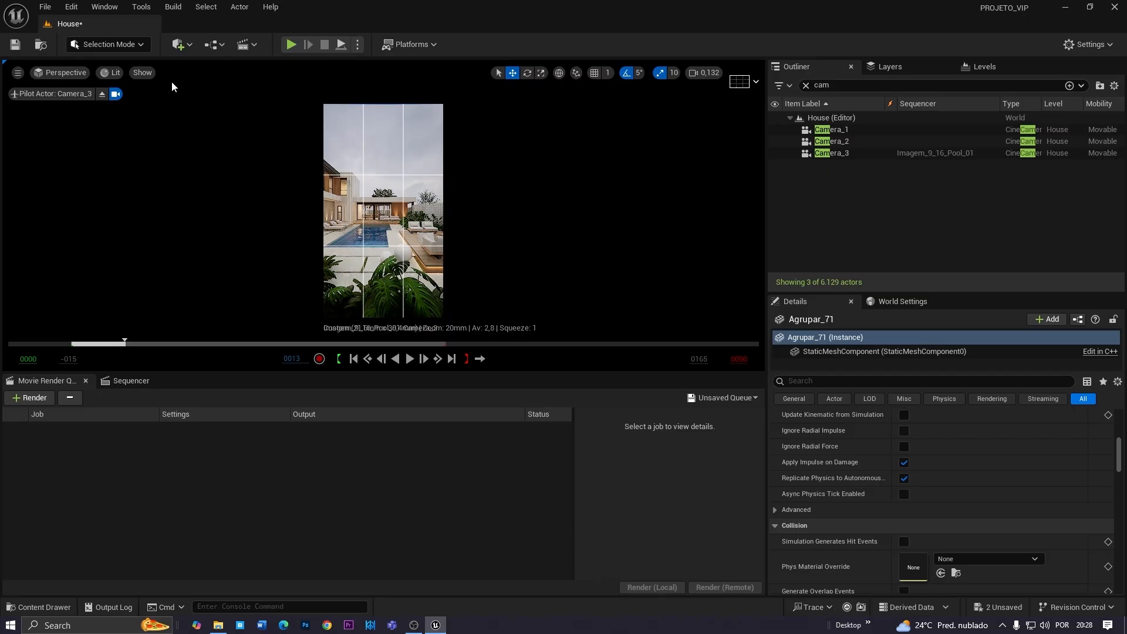
# Close the Movie Render Queue and reopen it alongside the Sequencer
pyautogui.click(101, 8)
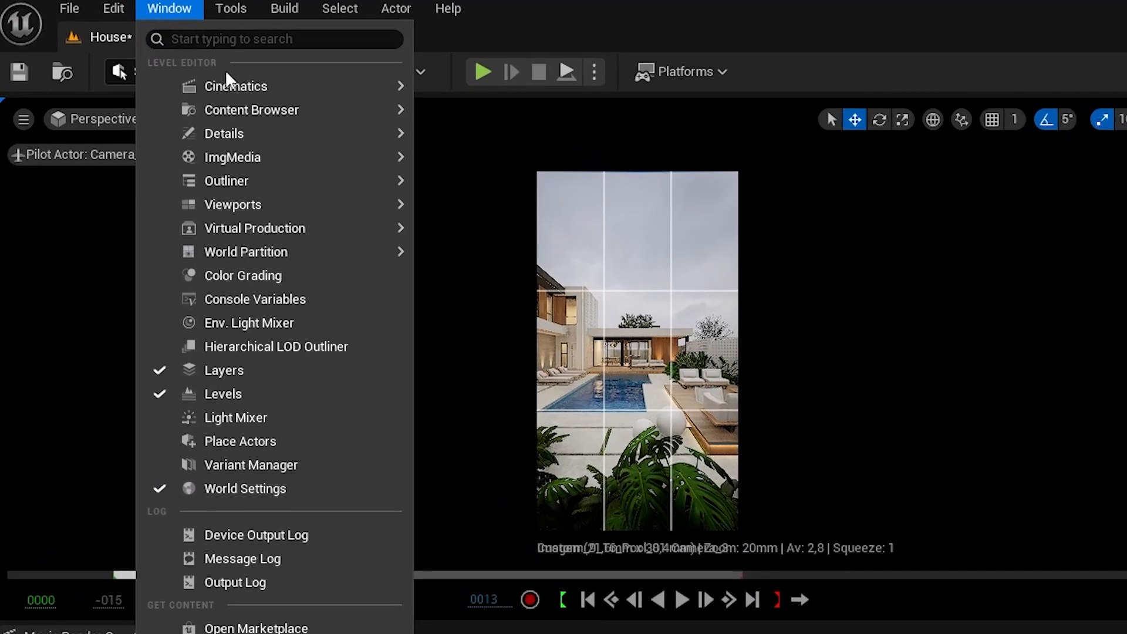
pyautogui.moveTo(250, 87)
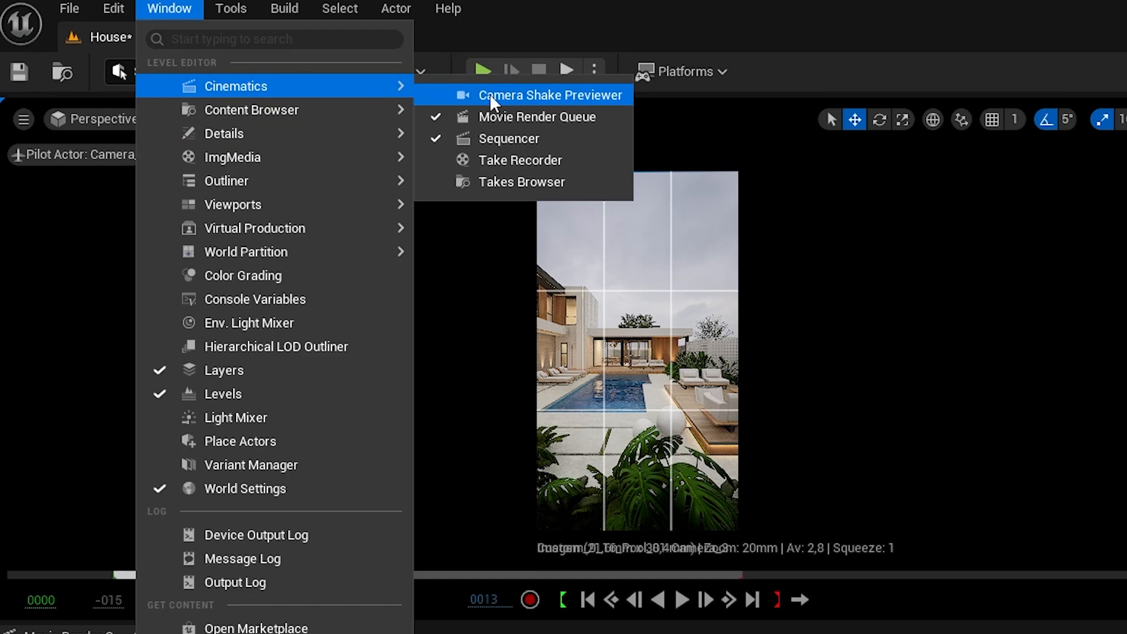
pyautogui.click(516, 119)
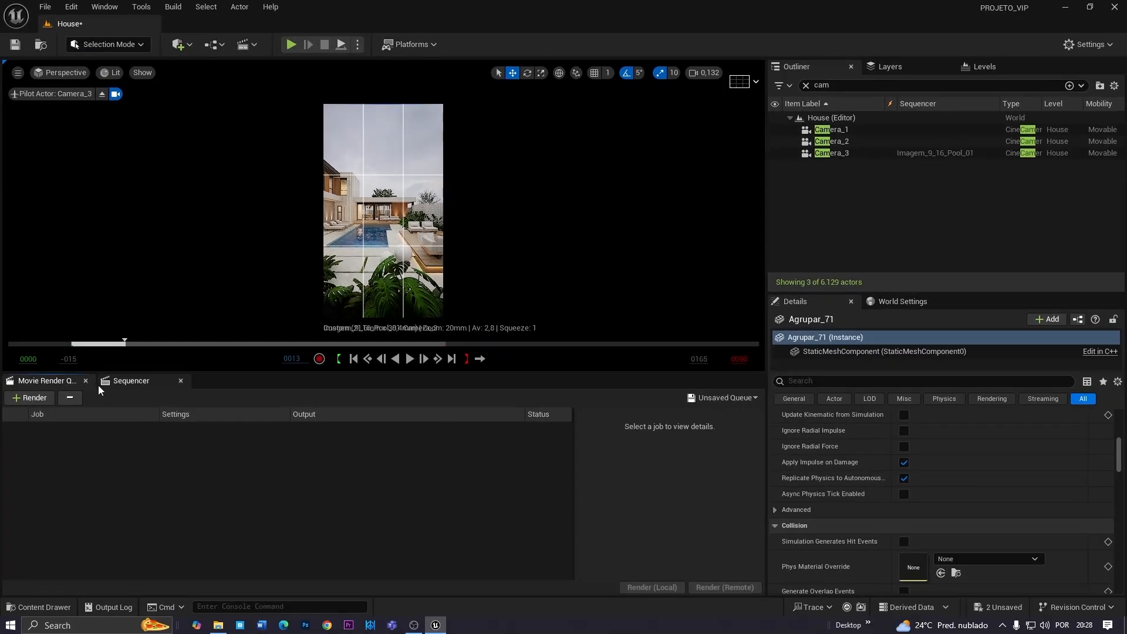
pyautogui.click(86, 381)
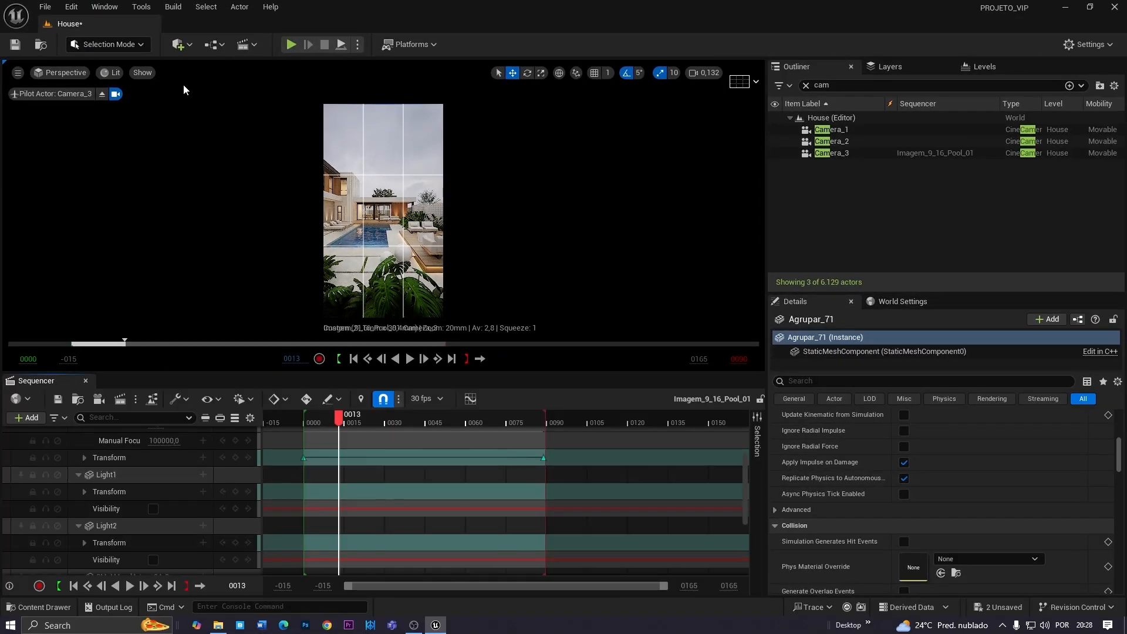
pyautogui.click(116, 9)
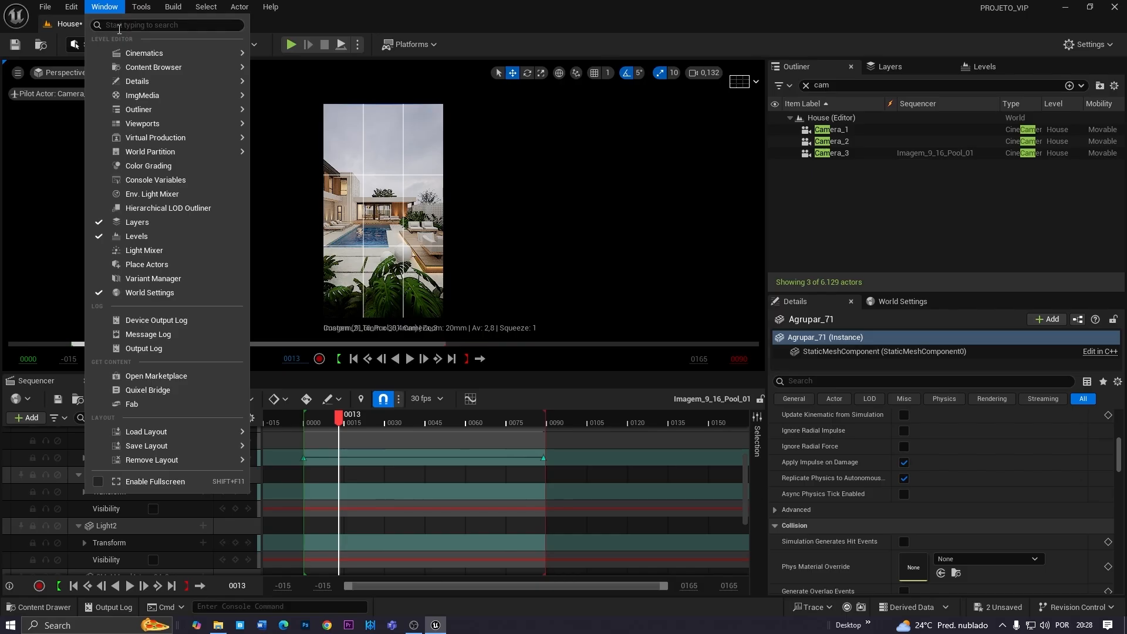
pyautogui.moveTo(141, 52)
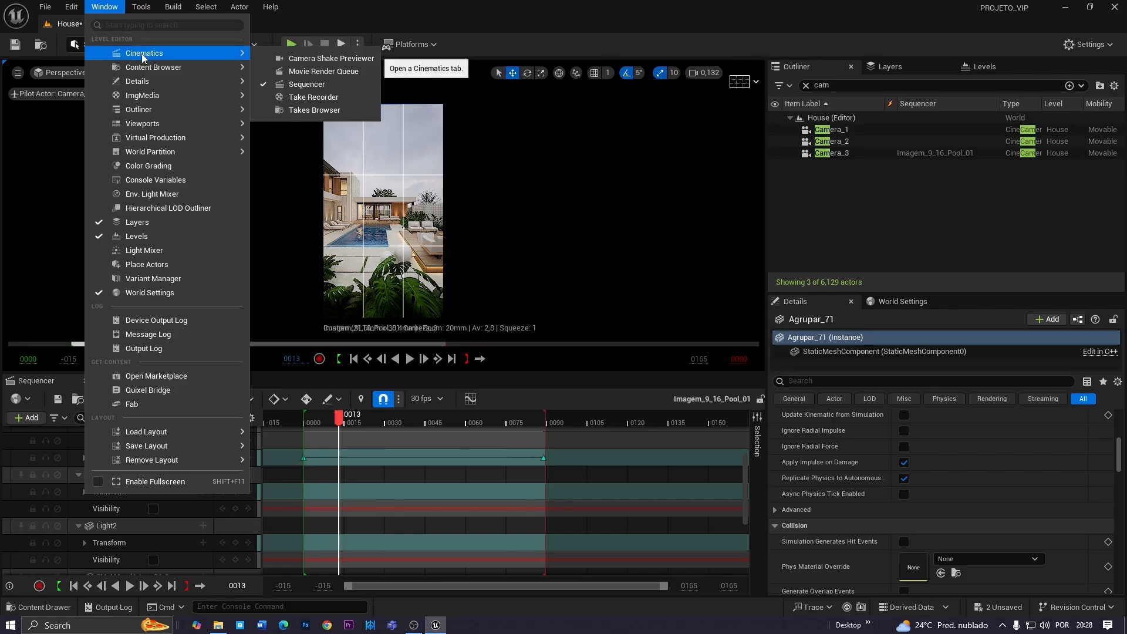
pyautogui.click(314, 72)
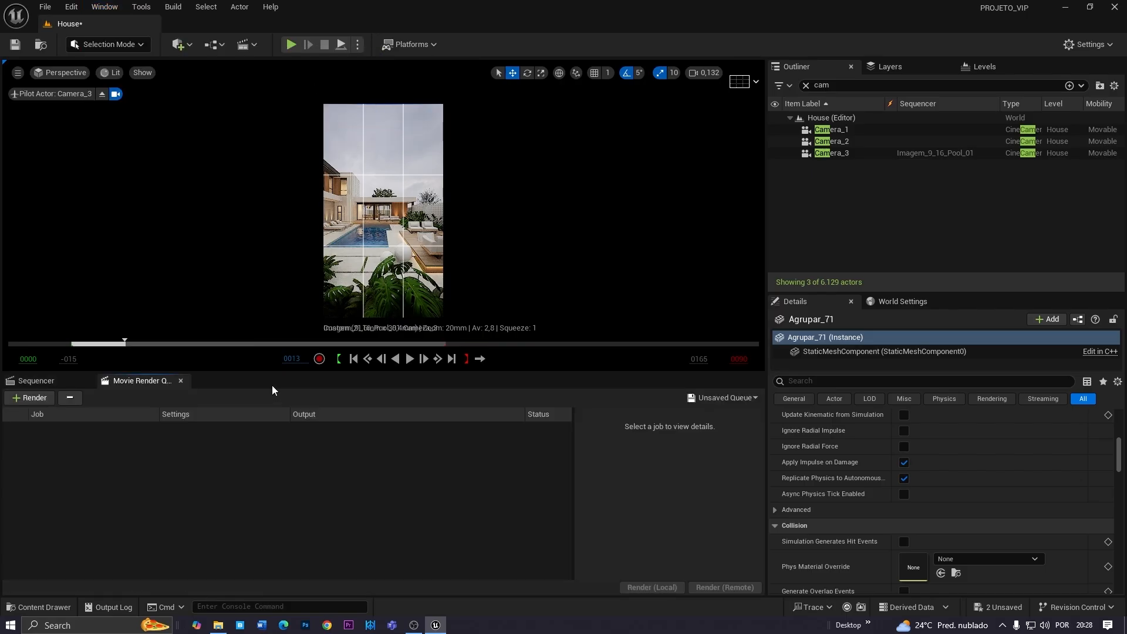
# Switch back and forth between the Sequencer and the Movie Render Queue, ending on the Movie Render Queue
pyautogui.moveTo(154, 382)
pyautogui.mouseDown()
pyautogui.moveTo(403, 215)
pyautogui.moveTo(383, 215)
pyautogui.moveTo(294, 294)
pyautogui.moveTo(134, 383)
pyautogui.mouseUp()
pyautogui.click(31, 383)
pyautogui.click(138, 381)
pyautogui.click(34, 381)
pyautogui.click(138, 381)
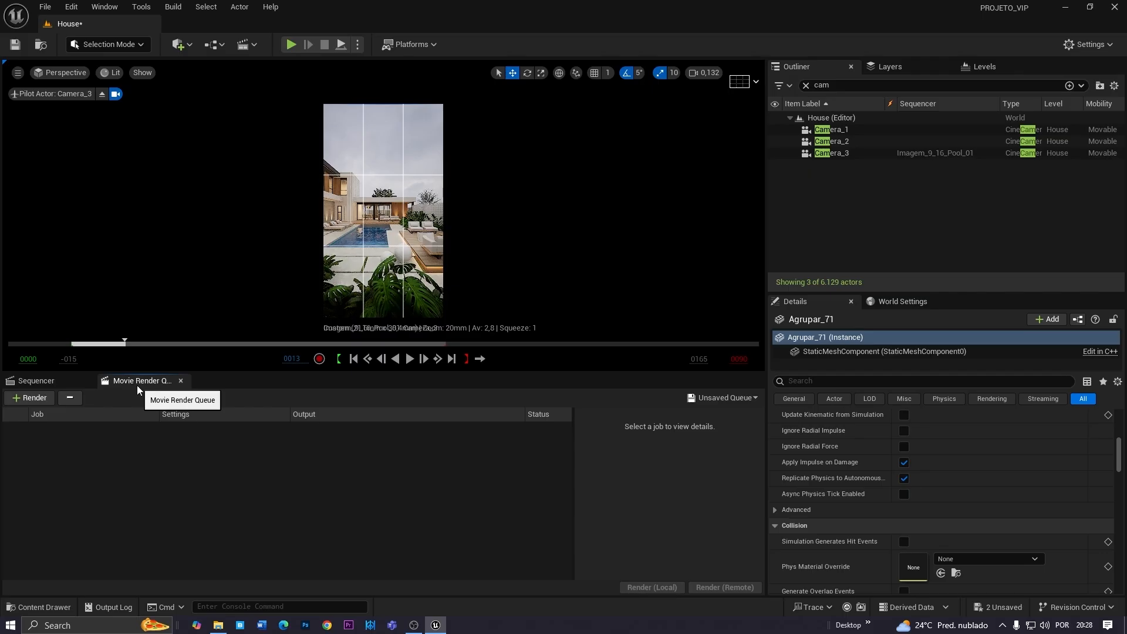
# Search the plugins for "MOVIE REND" to check whether the Movie Render Queue plugins are enabled, and close the plugin list
pyautogui.click(104, 6)
pyautogui.moveTo(146, 53)
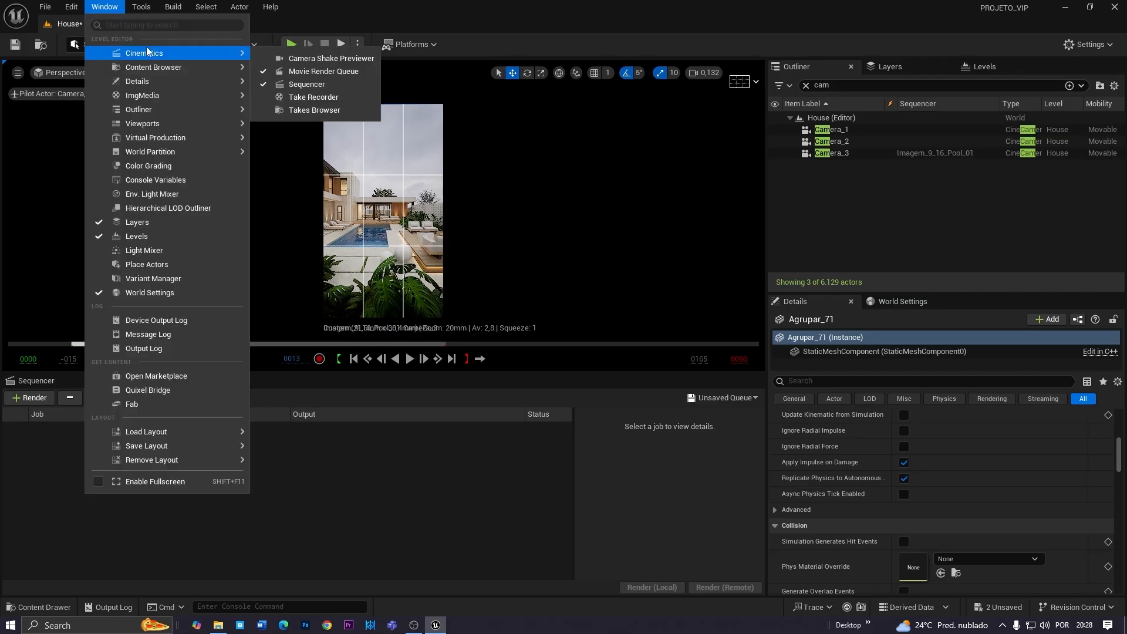
pyautogui.click(72, 6)
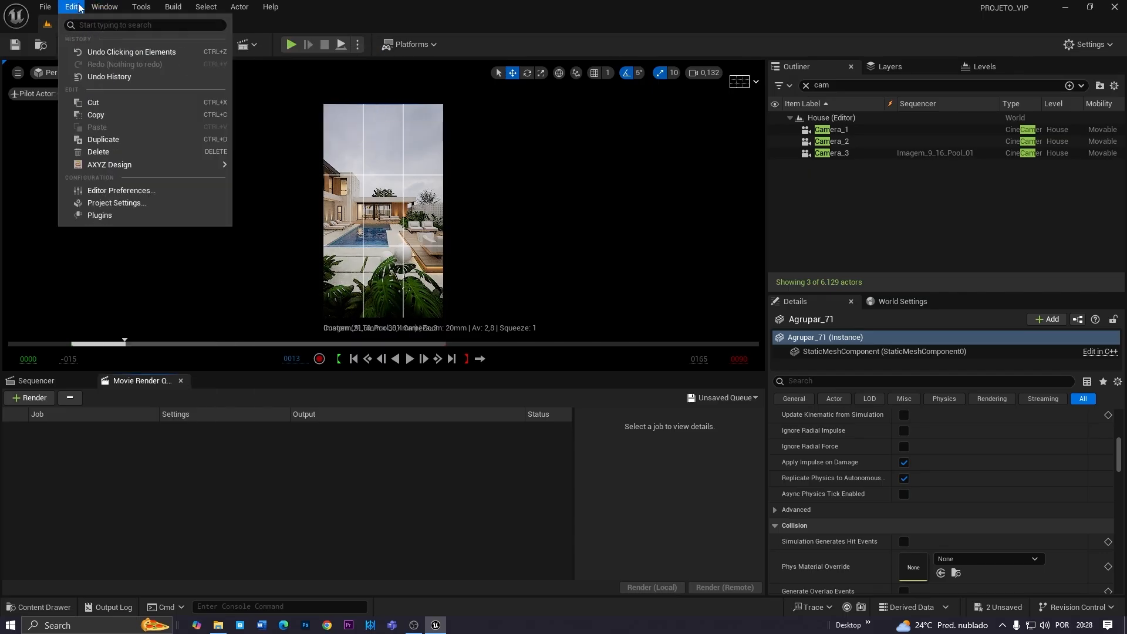
pyautogui.click(100, 215)
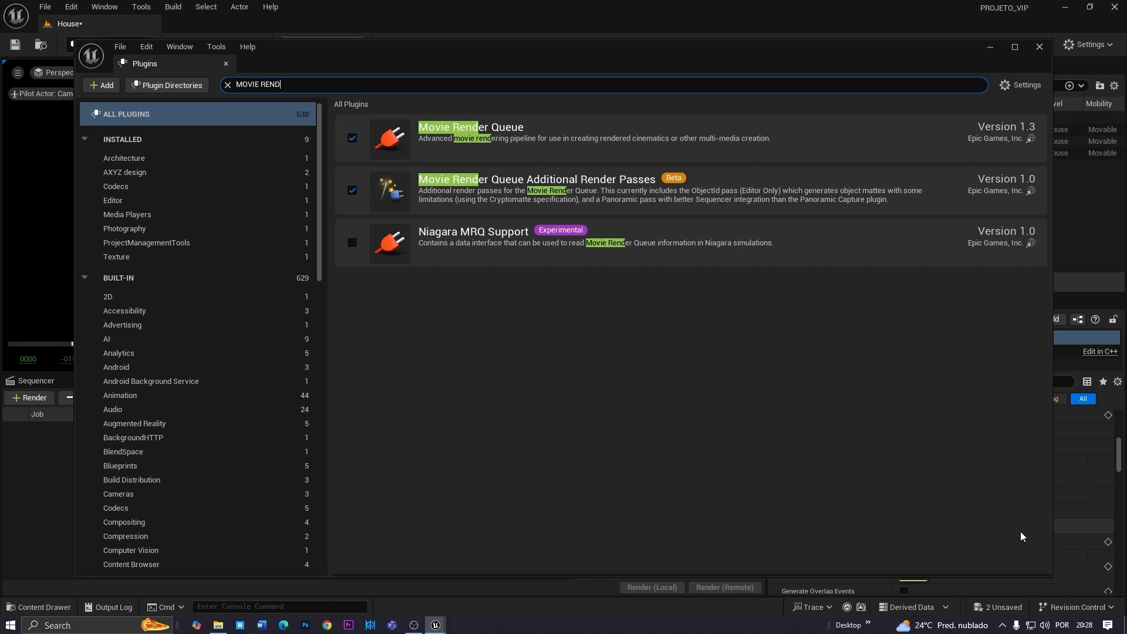
pyautogui.click(1039, 46)
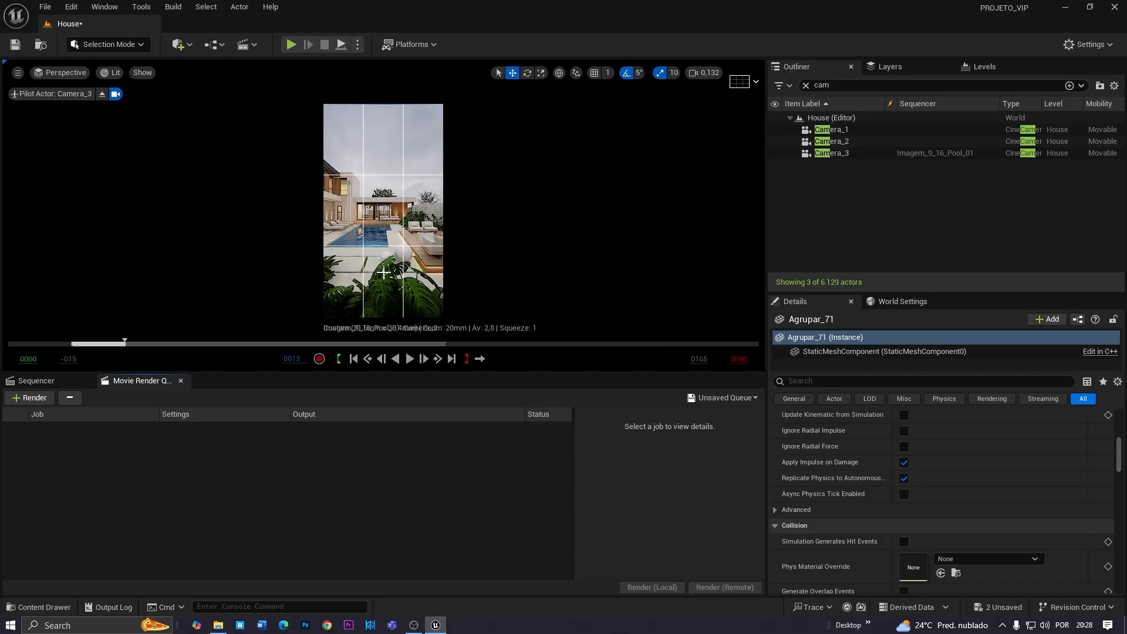
# Look through the level sequences stored in the Content/Sequence folder and return to the Movie Render Queue
pyautogui.click(375, 236)
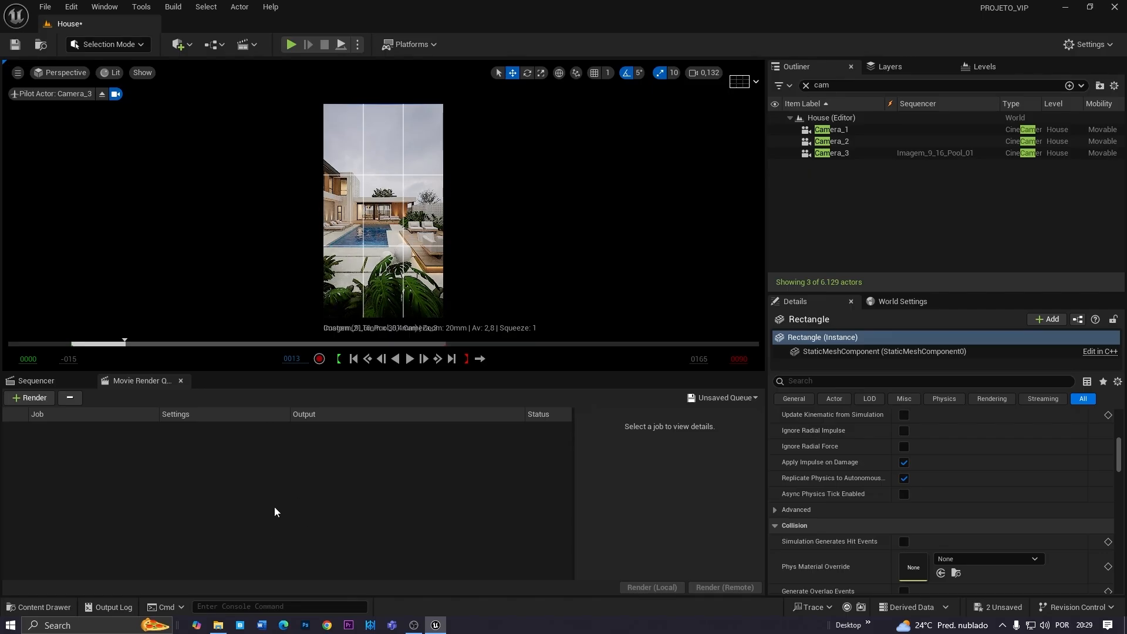
pyautogui.hotkey('ctrl', 'space')
pyautogui.click(82, 512)
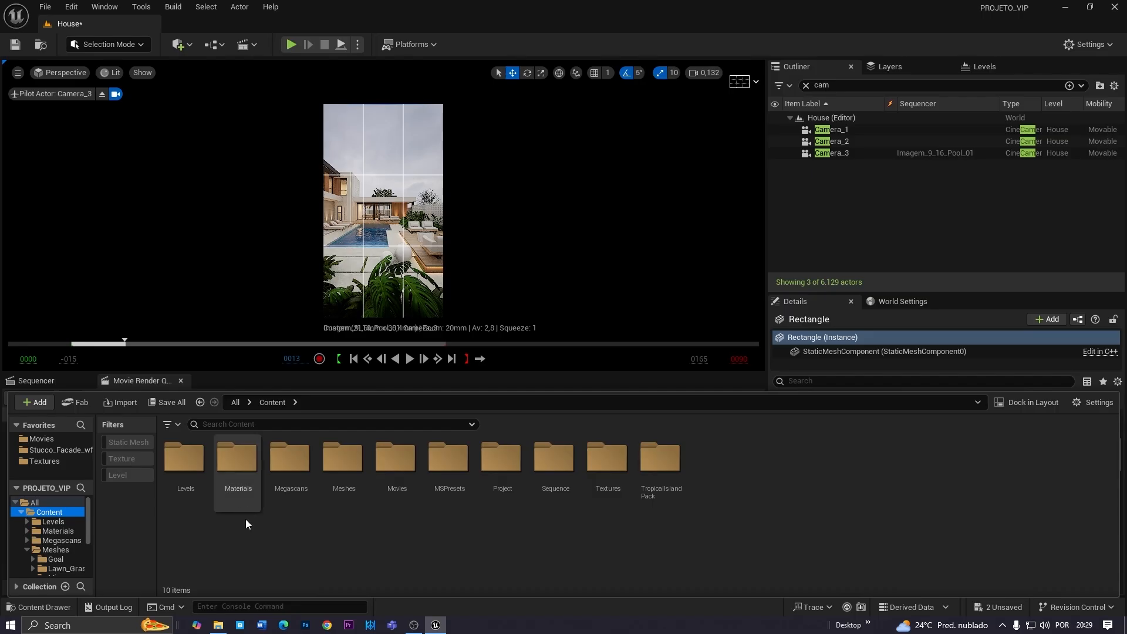
pyautogui.doubleClick(558, 476)
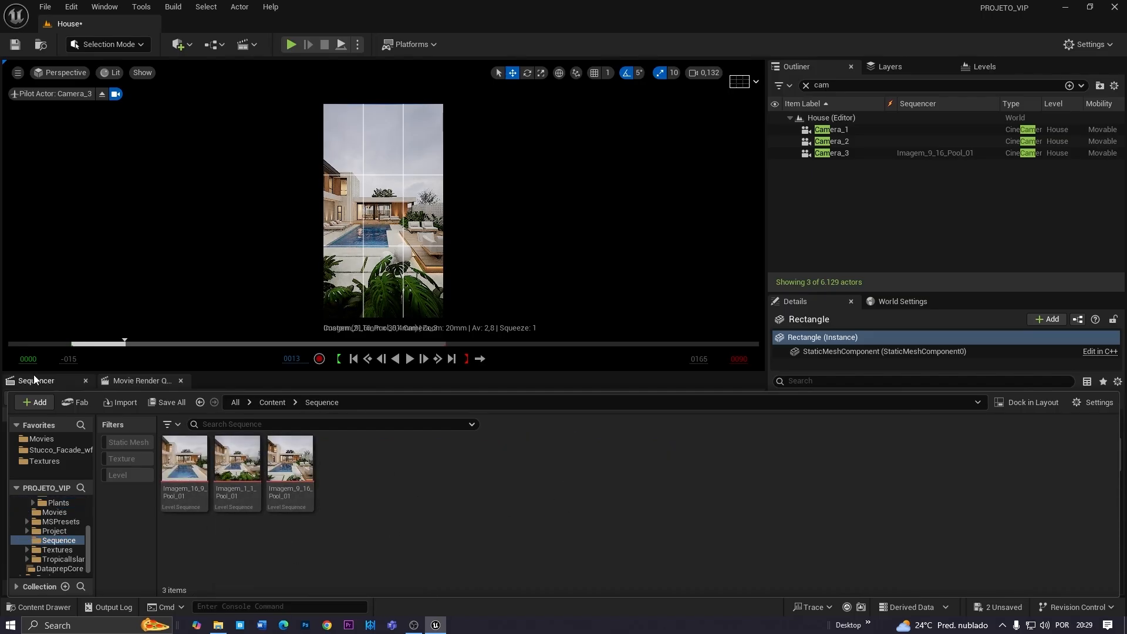
pyautogui.click(245, 386)
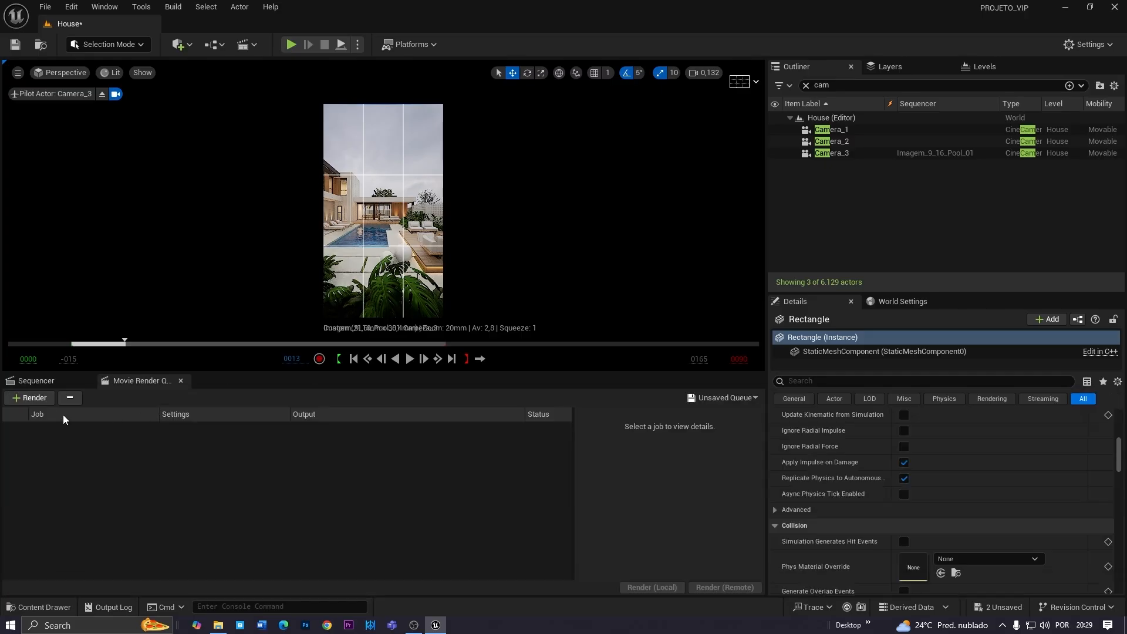
# Add the Imagem_9_16_Pool_01 level sequence to the queue as a render job and select that job
pyautogui.click(33, 400)
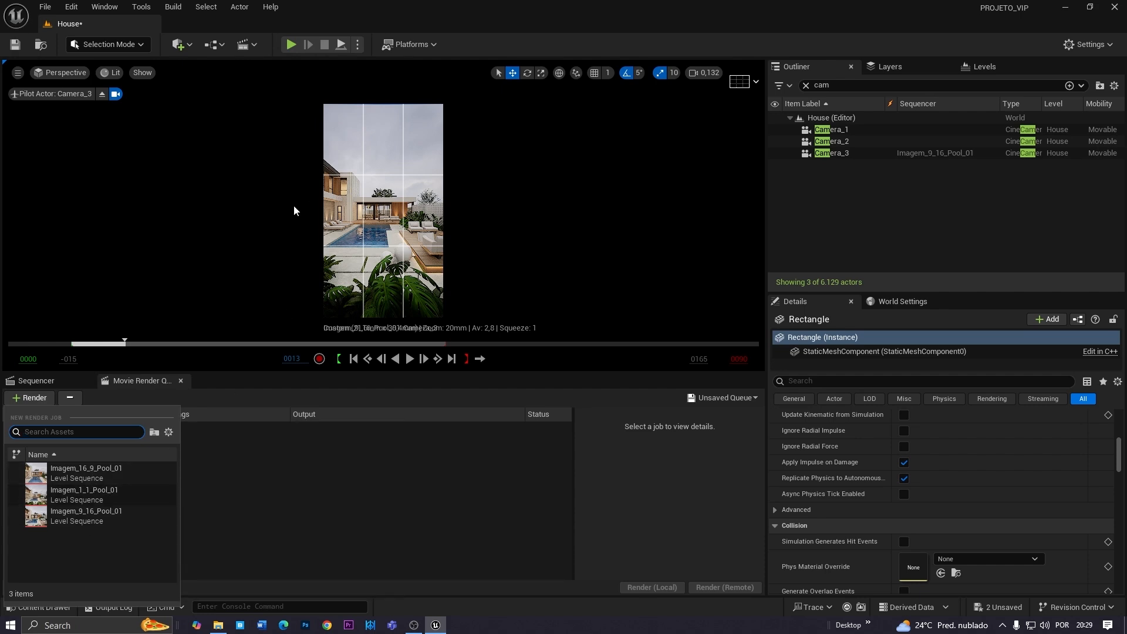
pyautogui.click(90, 518)
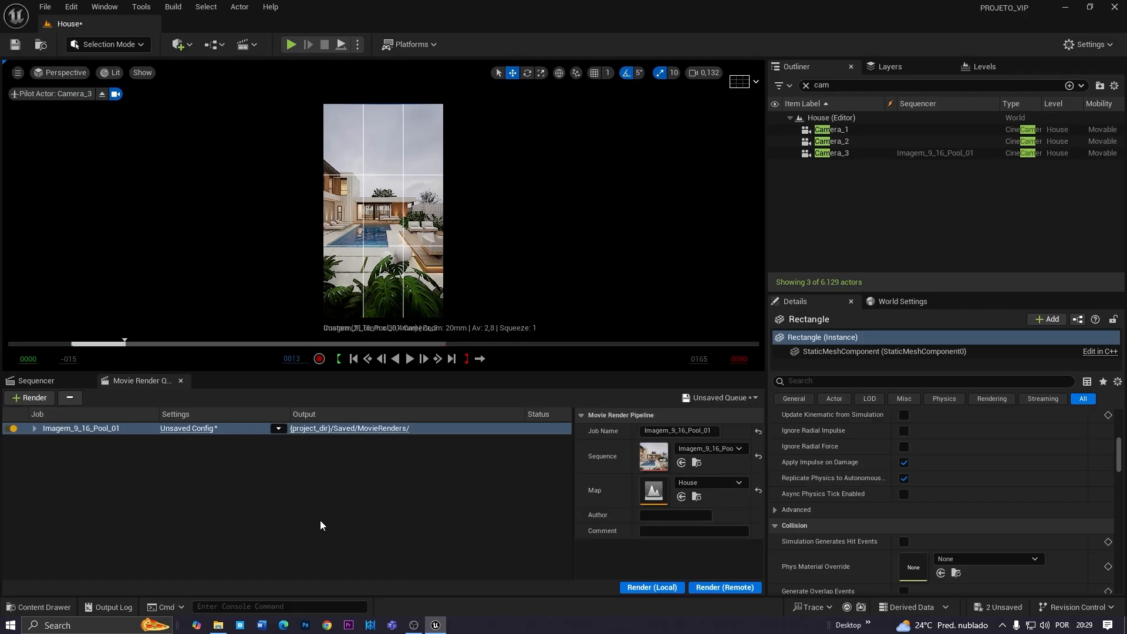
pyautogui.click(159, 485)
pyautogui.click(66, 431)
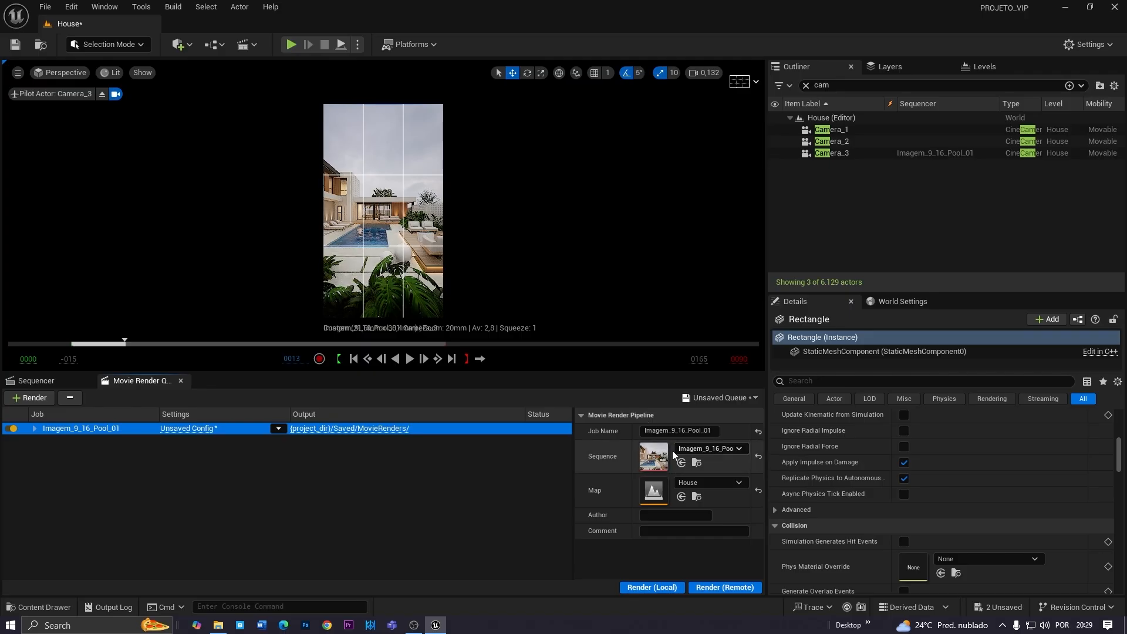
# Open the render configuration of the Imagem_9_16_Pool_01 job and enlarge and reposition its window
pyautogui.click(176, 429)
pyautogui.moveTo(512, 121); pyautogui.dragTo(513, 89)
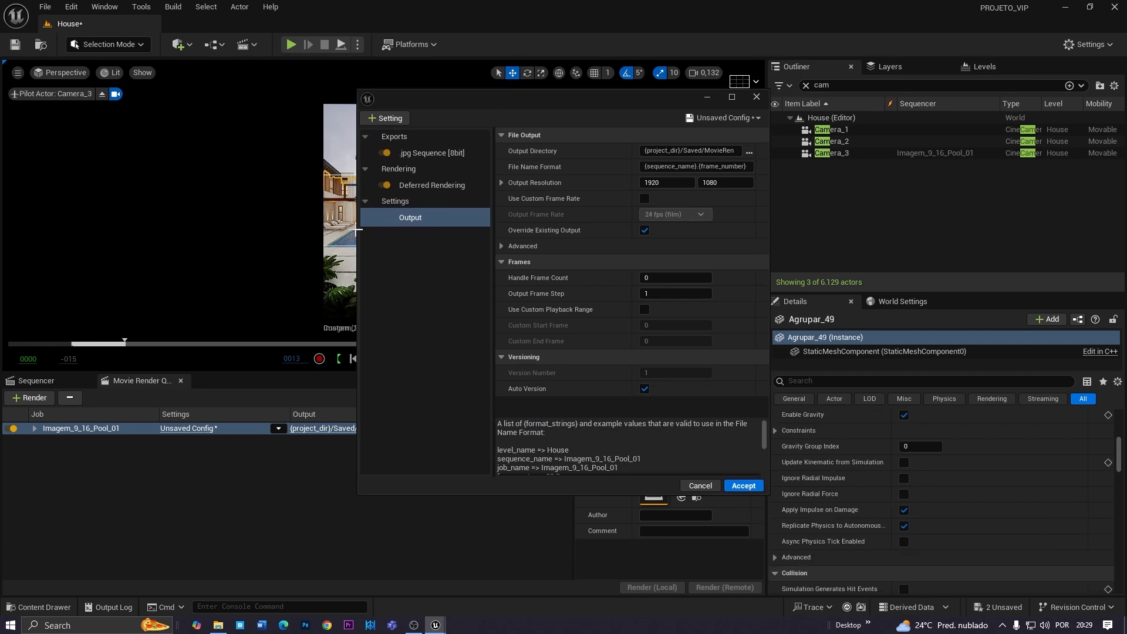
pyautogui.moveTo(355, 187); pyautogui.dragTo(289, 187)
pyautogui.moveTo(511, 114); pyautogui.dragTo(577, 143)
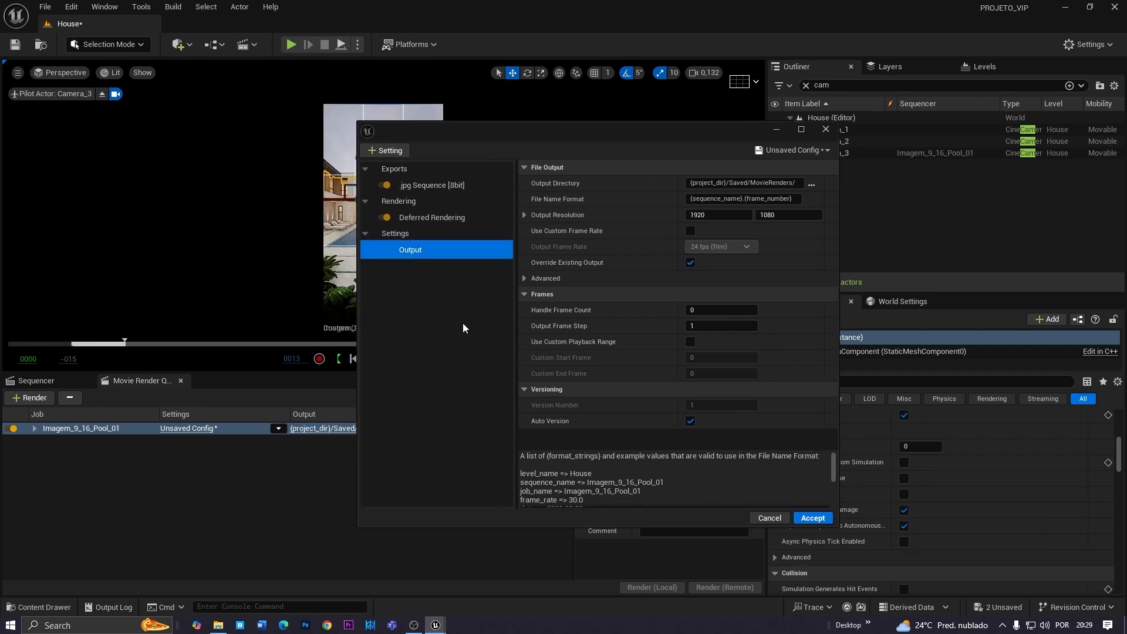
# Replace the .jpg Sequence [8bit] export with a .png Sequence [8bit] export in the job's configuration
pyautogui.click(393, 174)
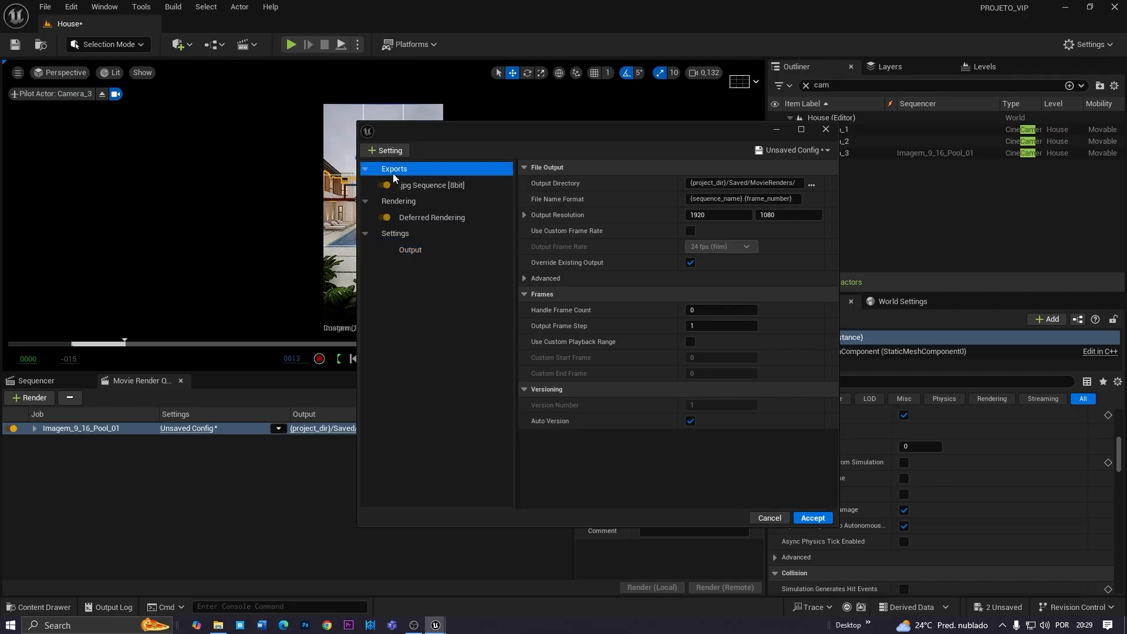
pyautogui.click(405, 184)
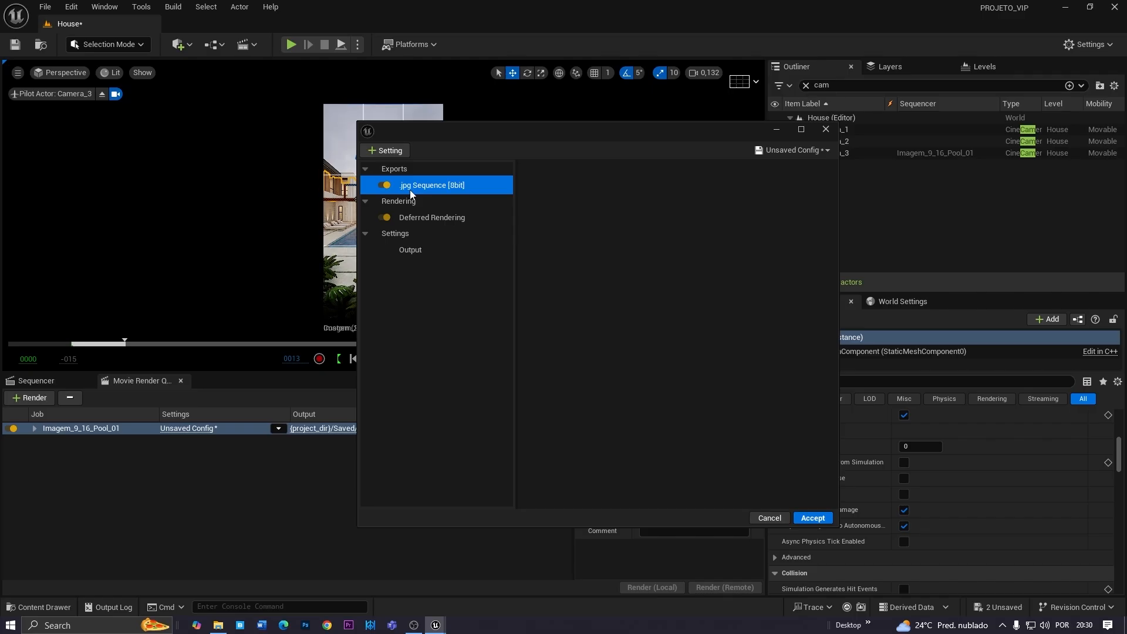
pyautogui.click(380, 153)
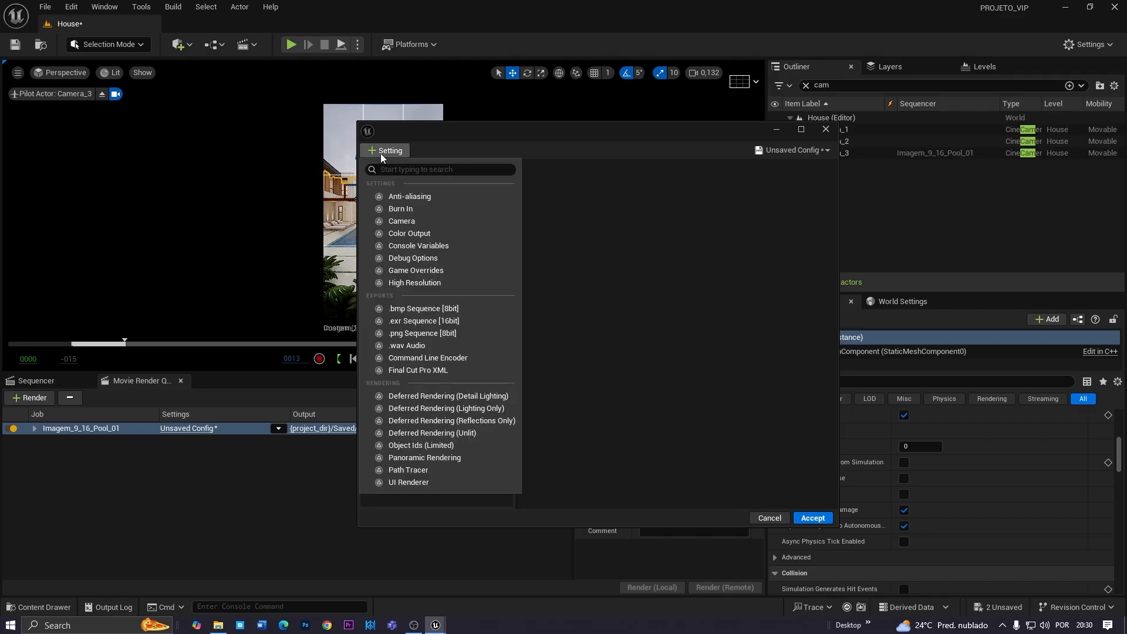
pyautogui.click(405, 334)
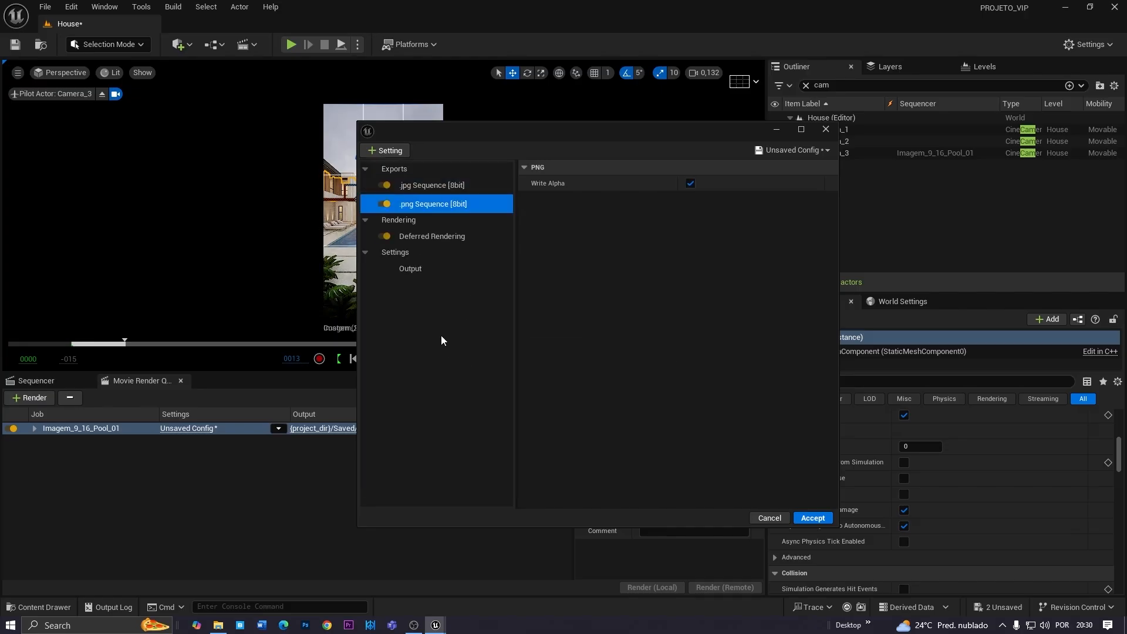
pyautogui.click(415, 186)
pyautogui.click(432, 207)
pyautogui.click(424, 189)
pyautogui.click(422, 203)
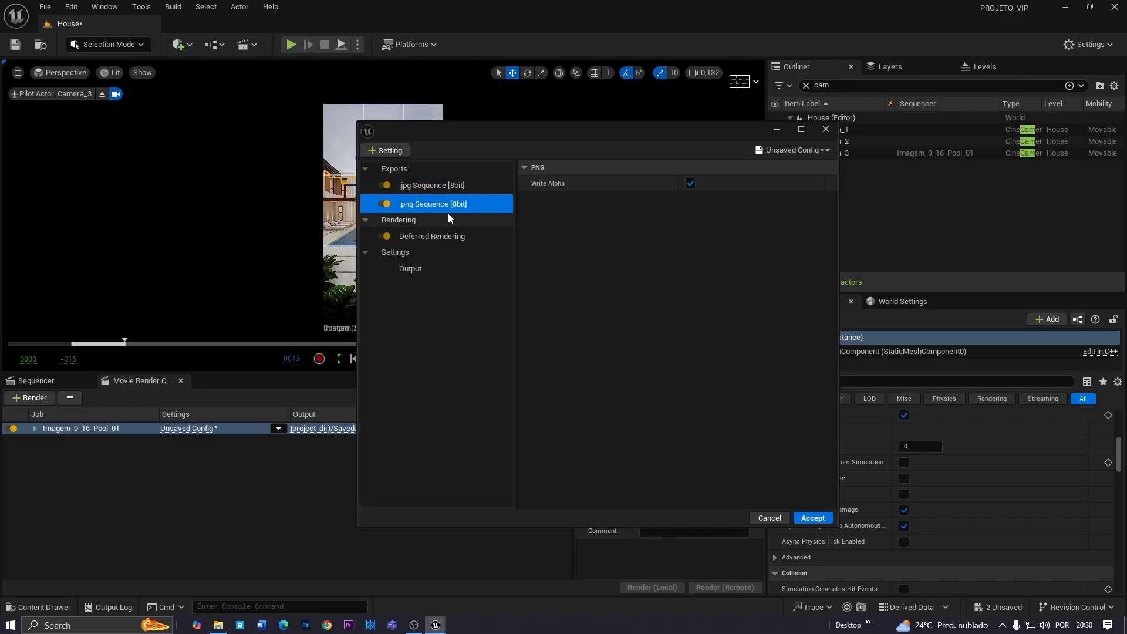
pyautogui.click(424, 188)
pyautogui.press('Delete')
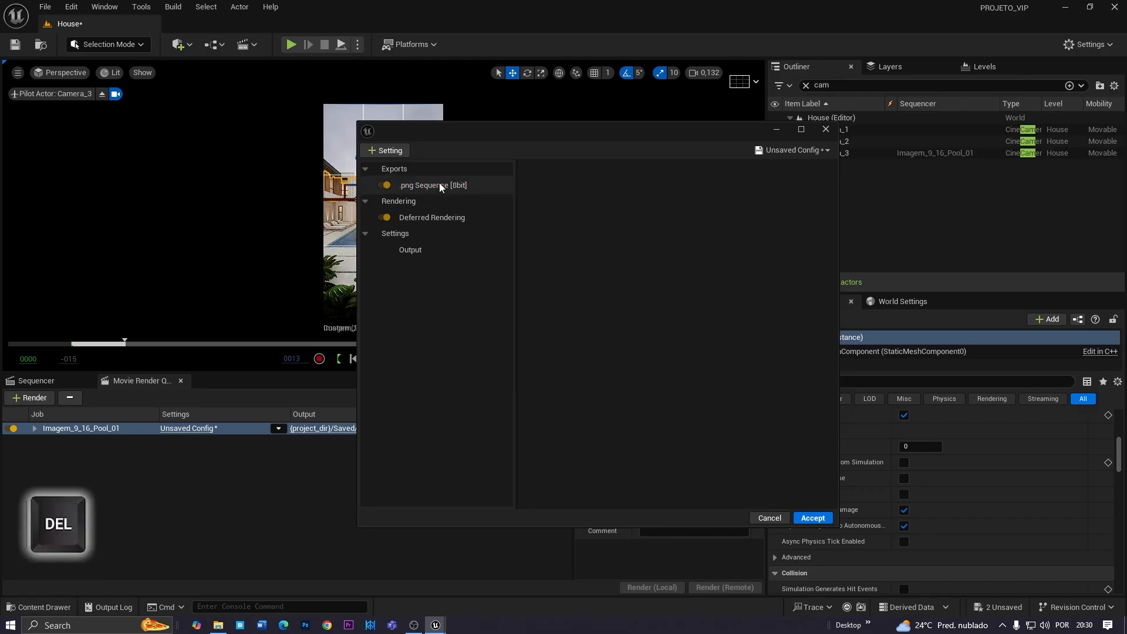
# View the Deferred Rendering options and add an Anti-aliasing setting to the render configuration
pyautogui.click(422, 219)
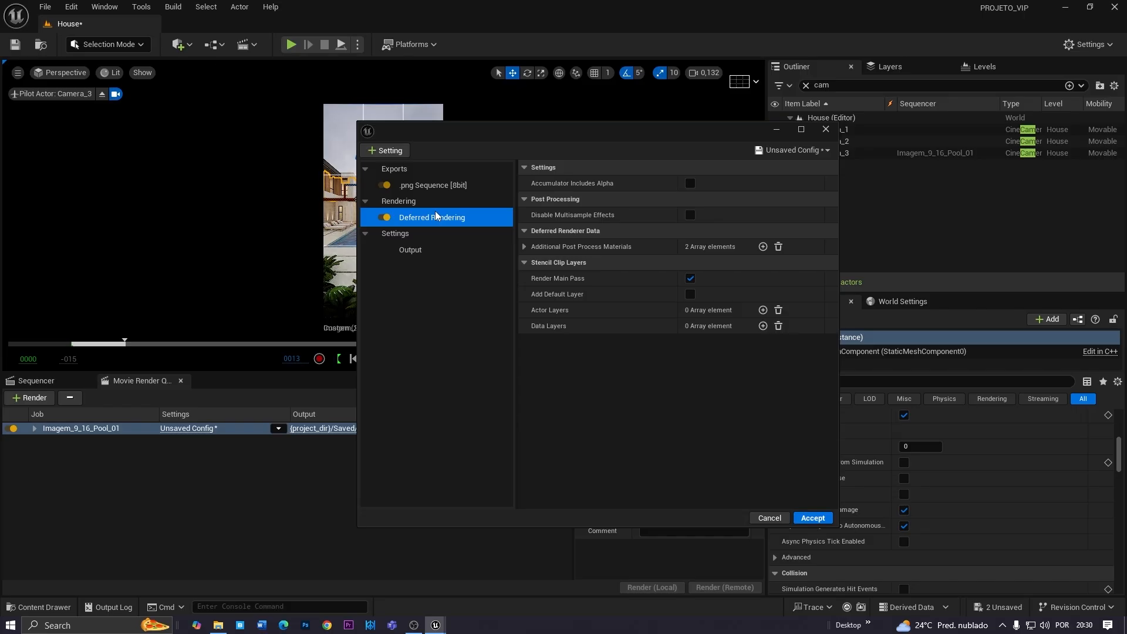
pyautogui.click(389, 151)
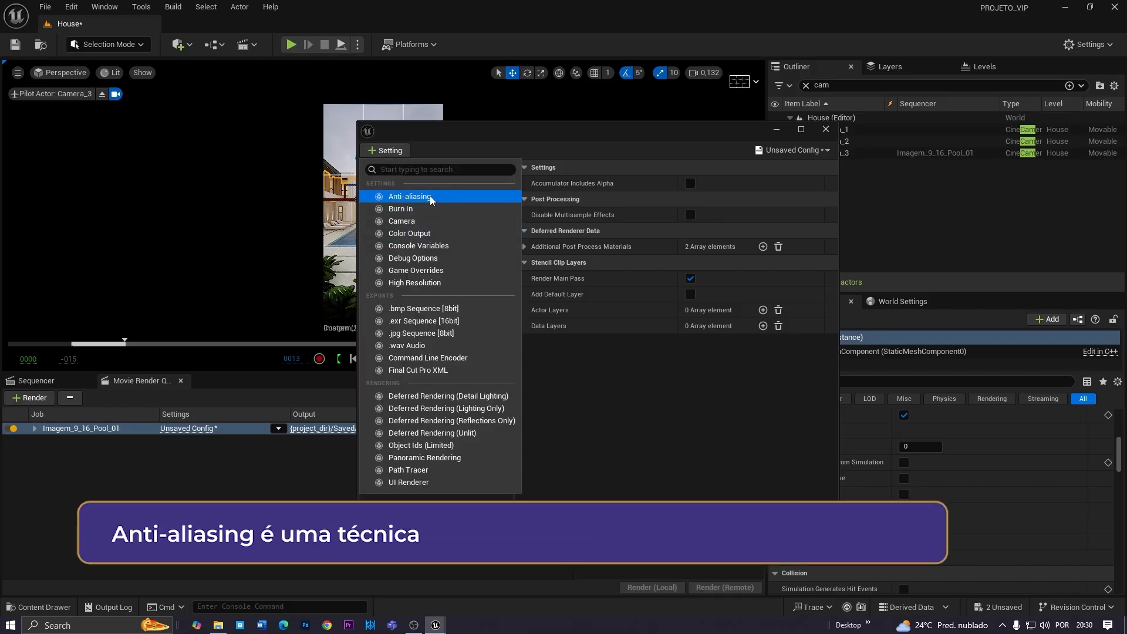
pyautogui.click(411, 197)
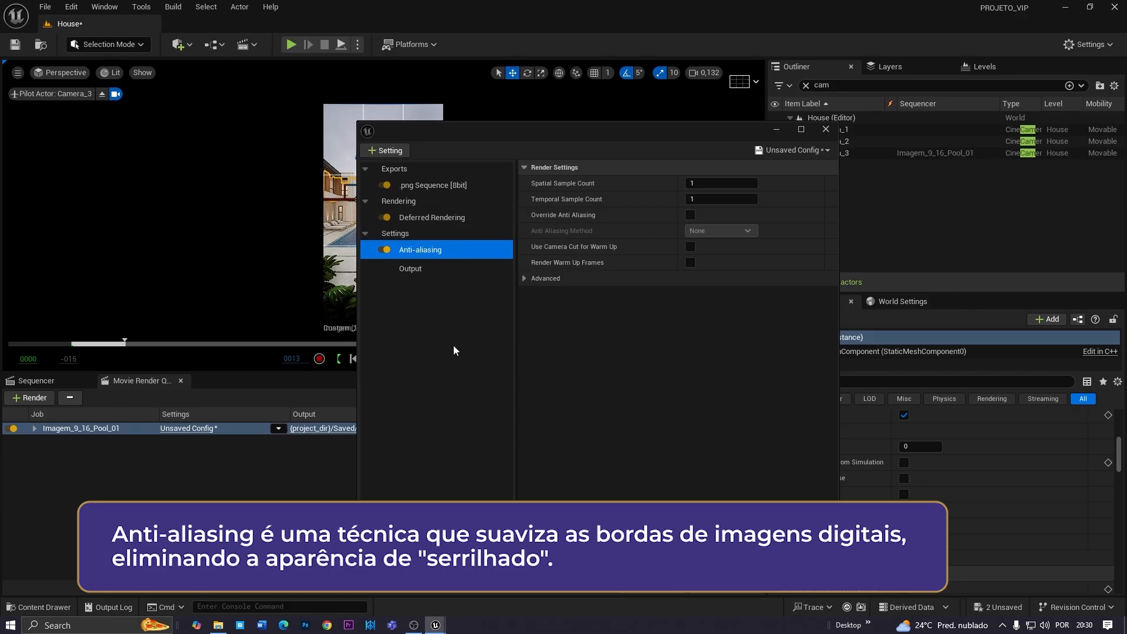
# Set the anti-aliasing Temporal Sample Count to 32 and enable Override Anti Aliasing
pyautogui.click(698, 184)
pyautogui.click(700, 199)
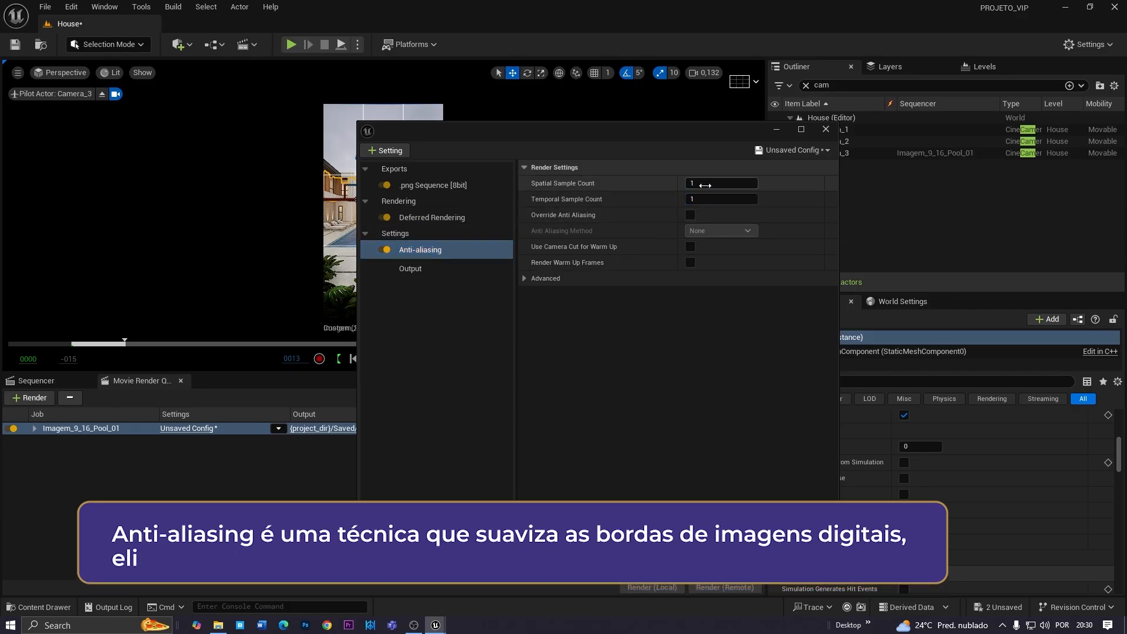
pyautogui.click(708, 184)
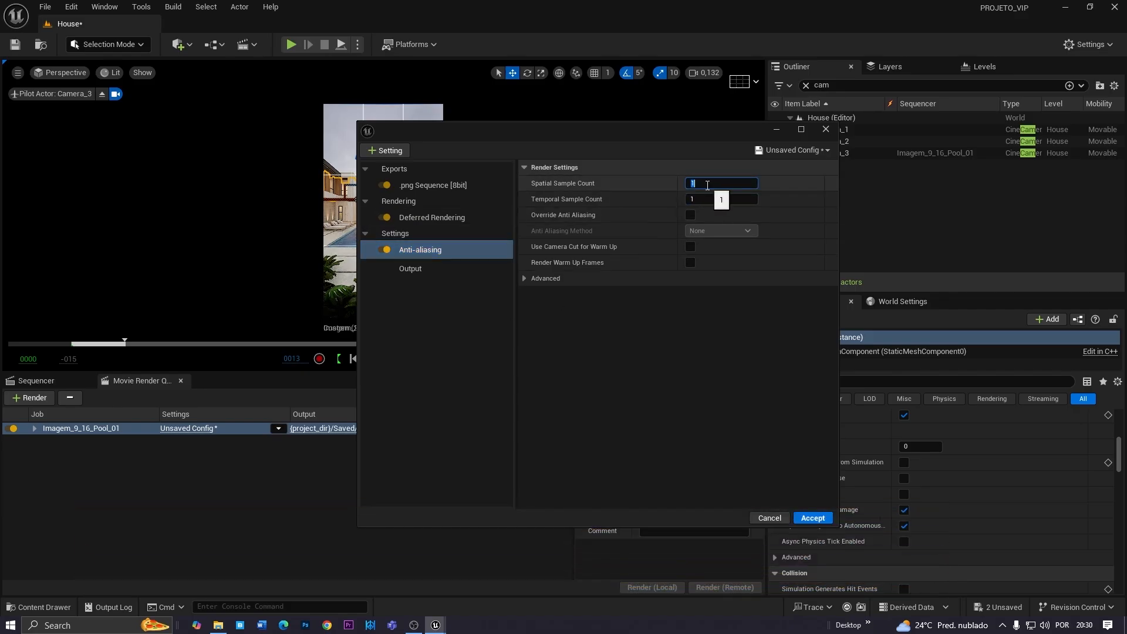
pyautogui.press('Tab')
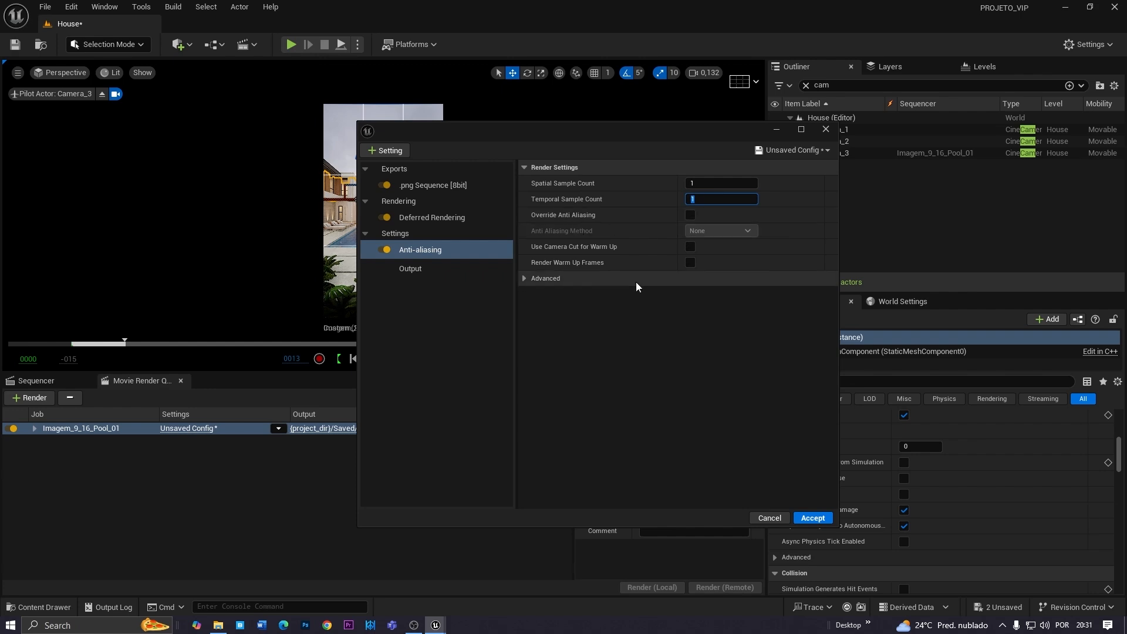
pyautogui.write('32')
pyautogui.press('Return')
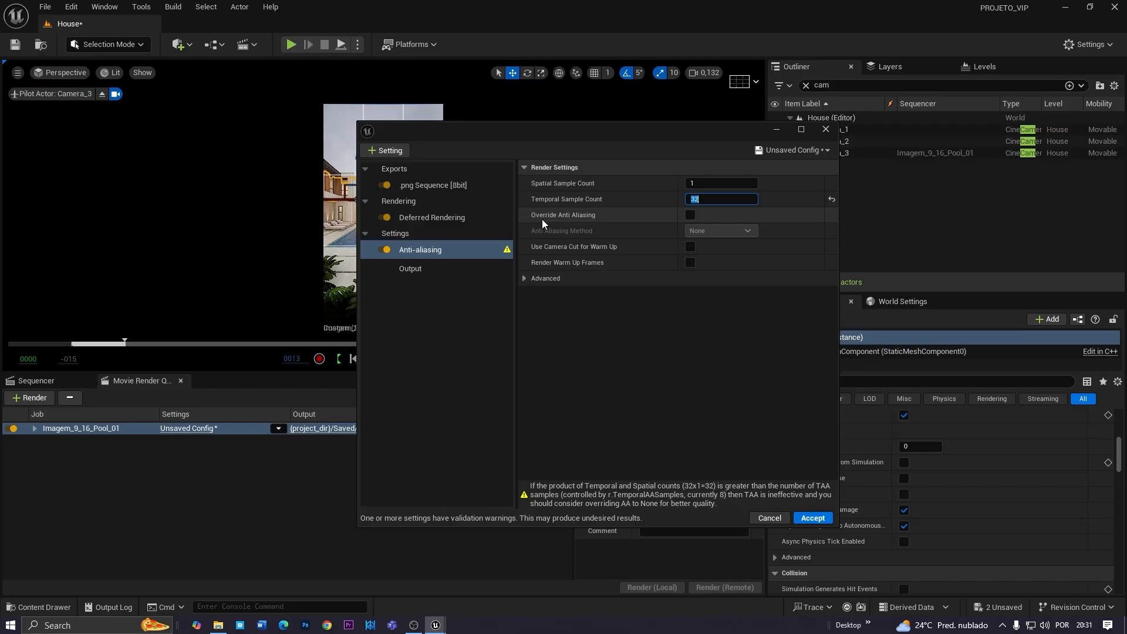
pyautogui.click(690, 215)
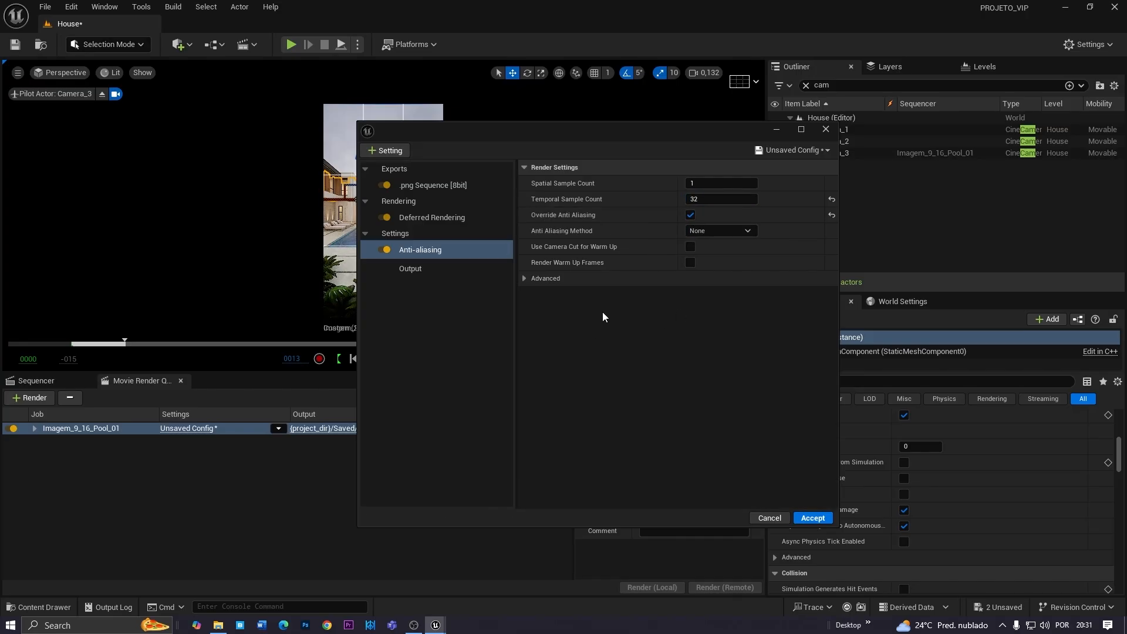
# Set both the Render Warm Up Count and the Engine Warm Up Count of the Anti-aliasing setting to 120
pyautogui.click(523, 279)
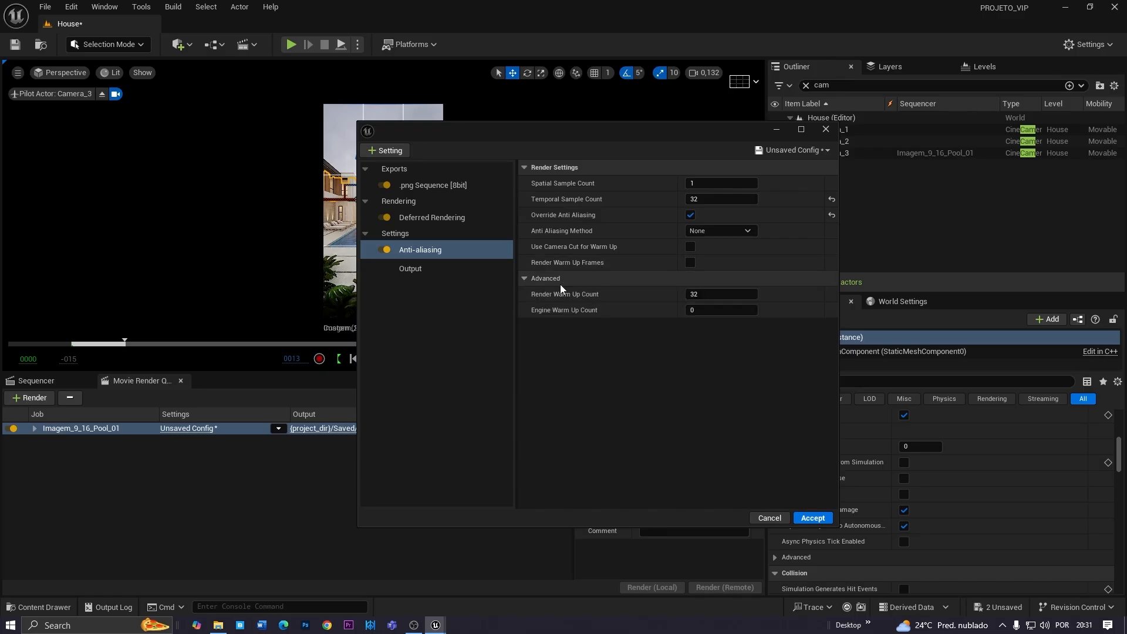
pyautogui.moveTo(565, 134); pyautogui.dragTo(538, 192)
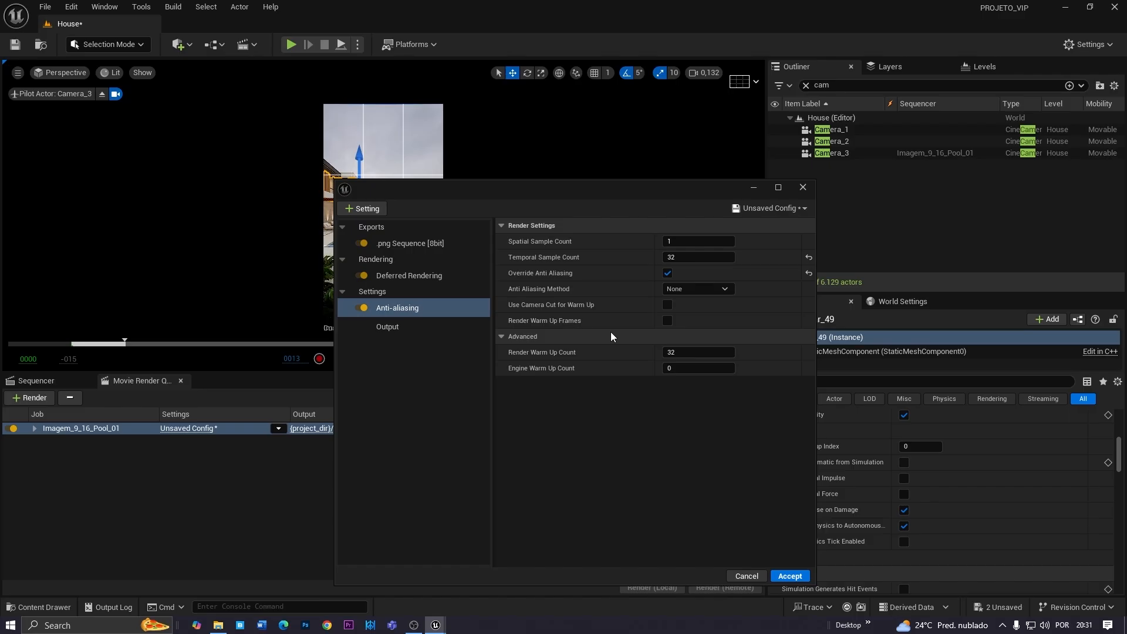
pyautogui.click(730, 352)
pyautogui.write('12')
pyautogui.press('Tab')
pyautogui.write('120')
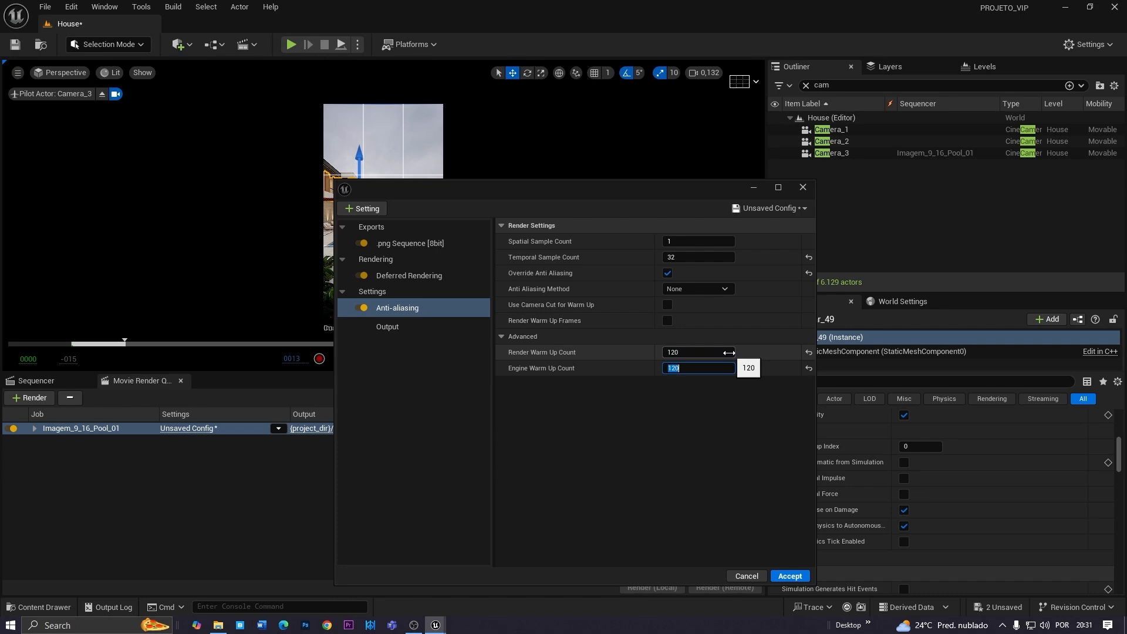
pyautogui.press('Return')
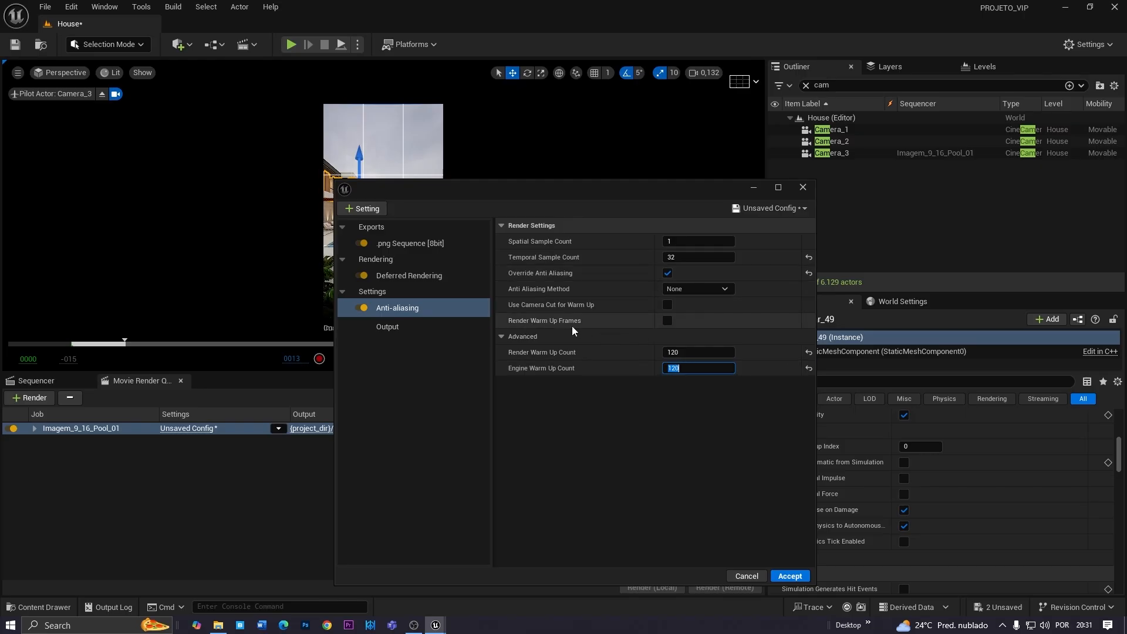
pyautogui.moveTo(567, 323)
pyautogui.click(620, 453)
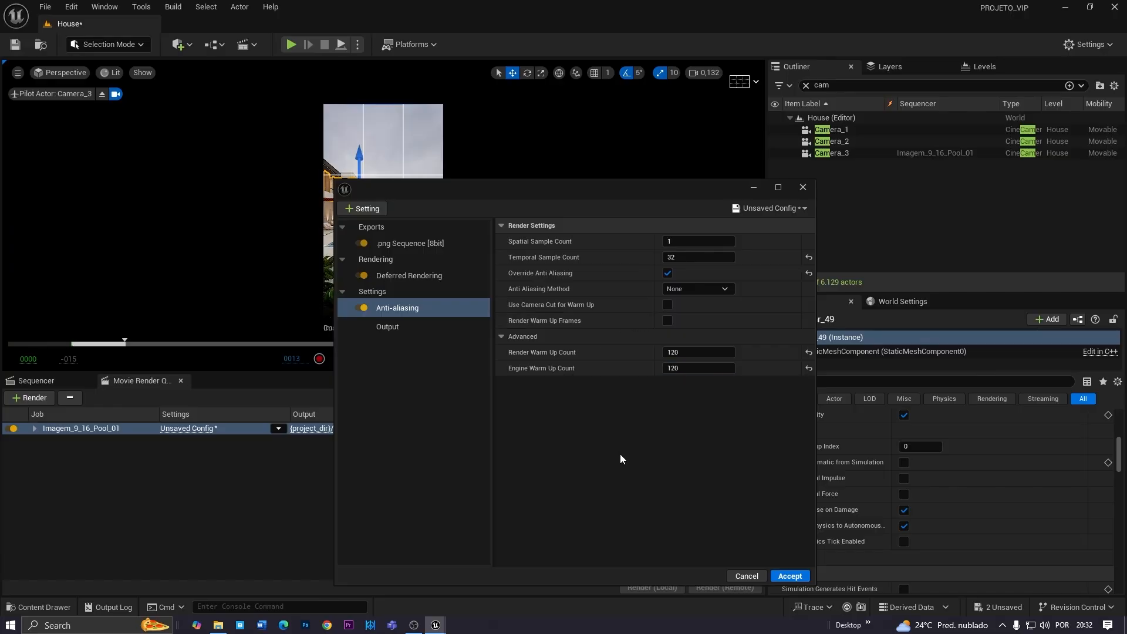
# Review the png export, Deferred Rendering and Anti-aliasing settings, and open the Output settings of the render configuration
pyautogui.click(408, 244)
pyautogui.click(419, 276)
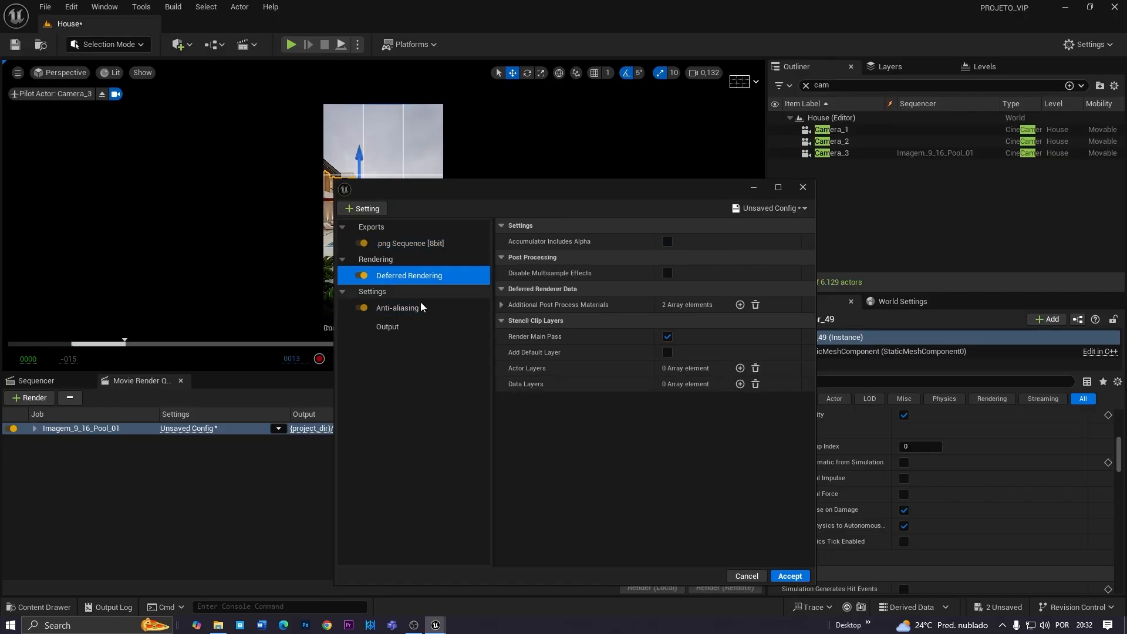
pyautogui.click(423, 308)
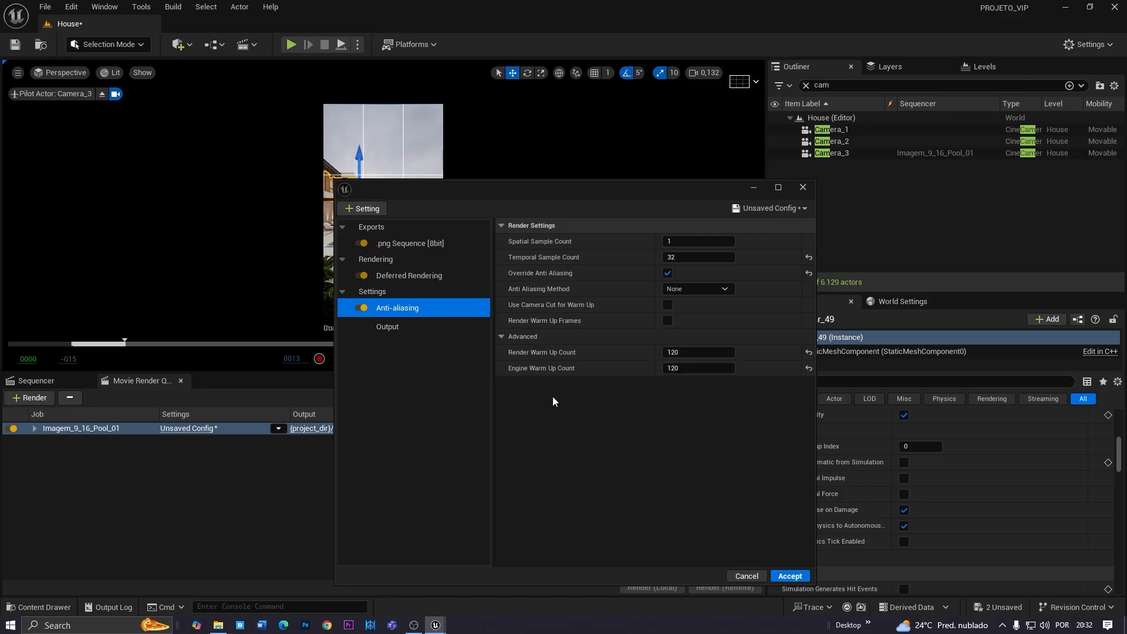
pyautogui.click(385, 330)
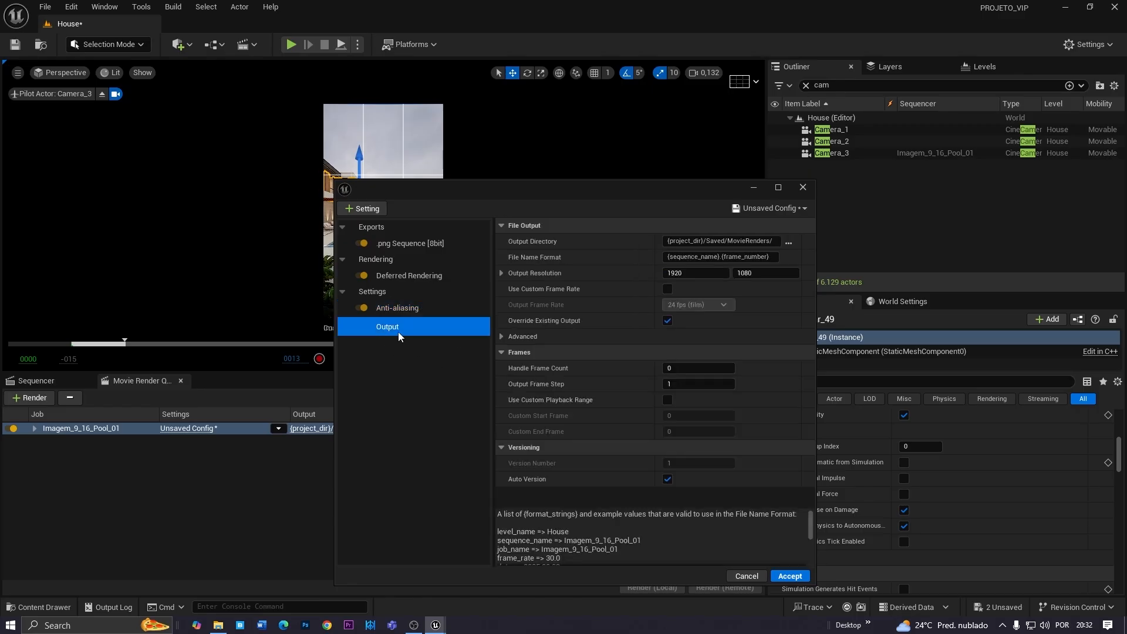
pyautogui.moveTo(572, 189); pyautogui.dragTo(534, 177)
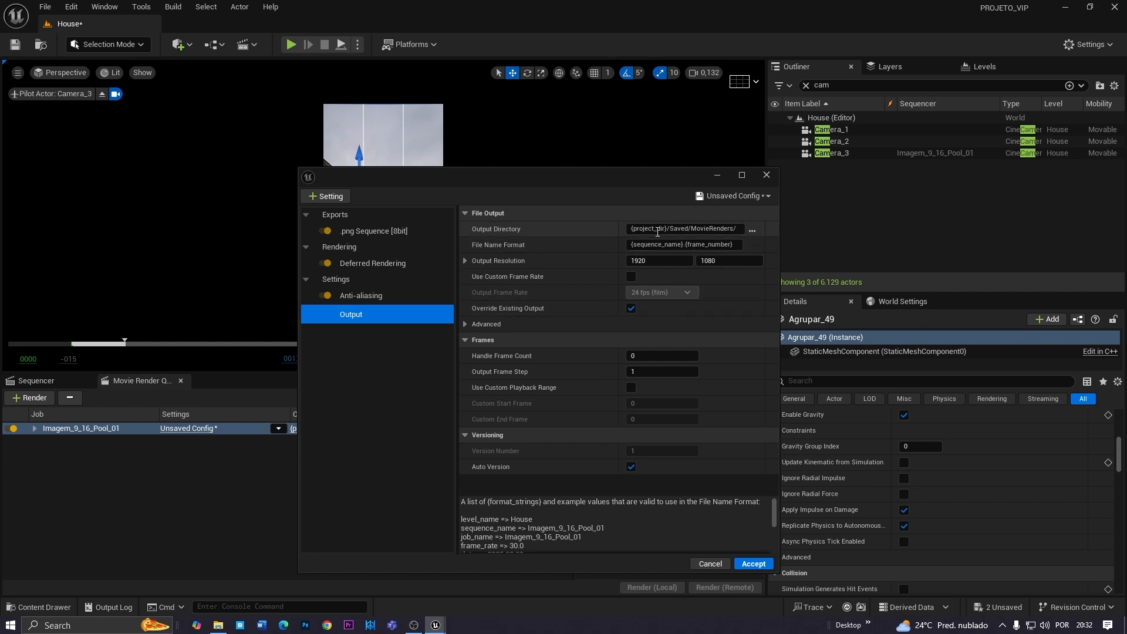
# Browse to the PROJETO_VIP project's Saved folder from the Output Directory setting, and close the folder chooser without selecting anything
pyautogui.click(752, 232)
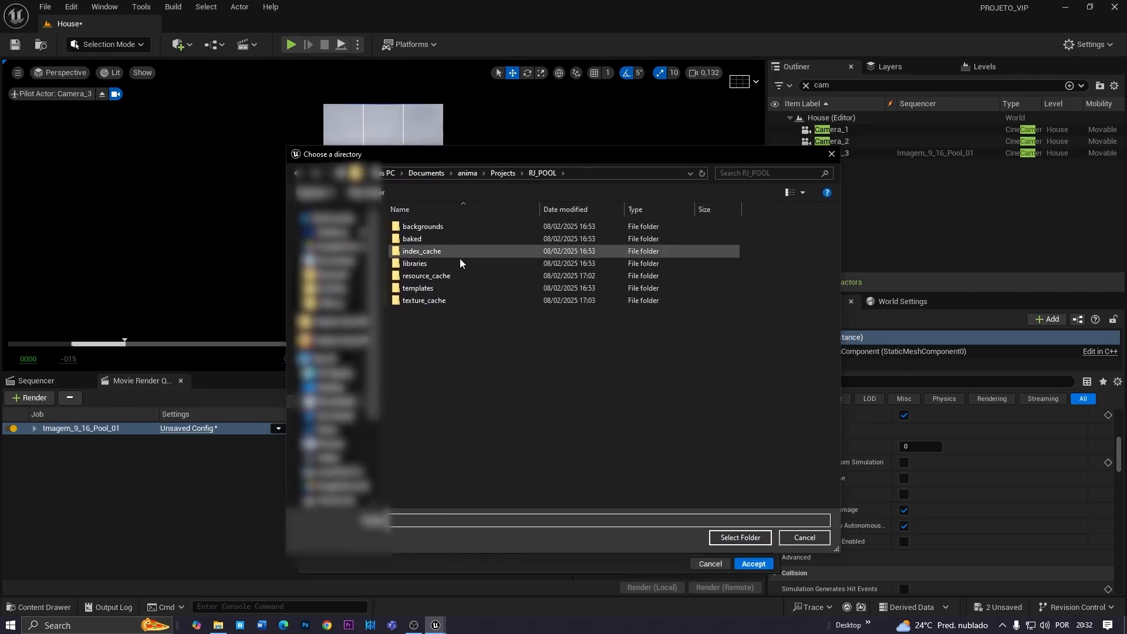
pyautogui.click(339, 413)
pyautogui.click(338, 405)
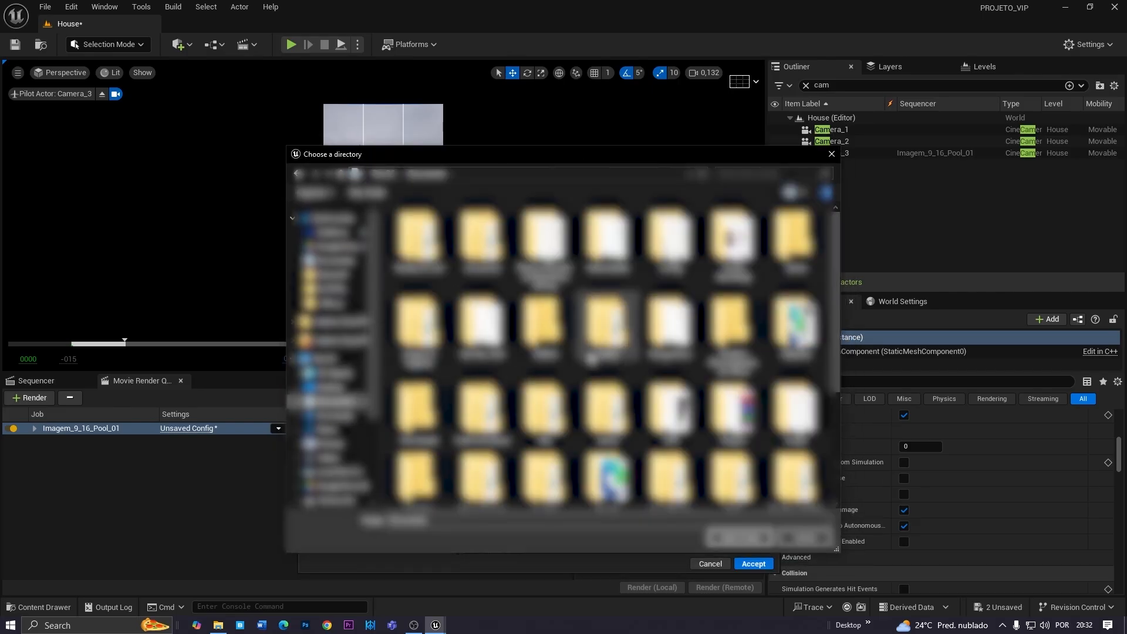
pyautogui.doubleClick(733, 381)
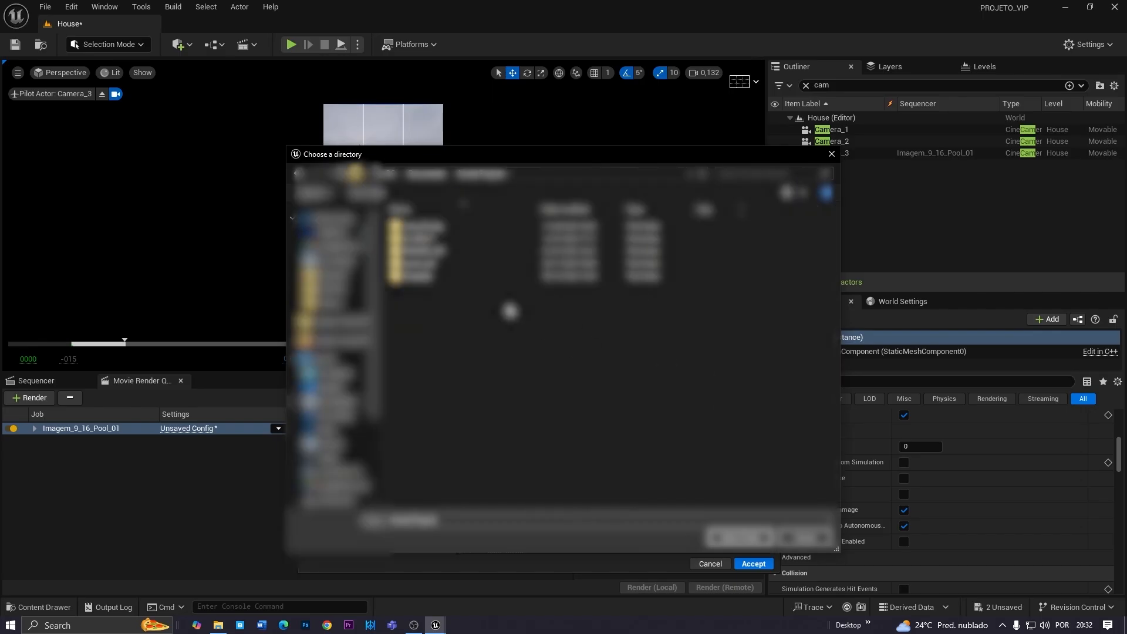
pyautogui.doubleClick(435, 253)
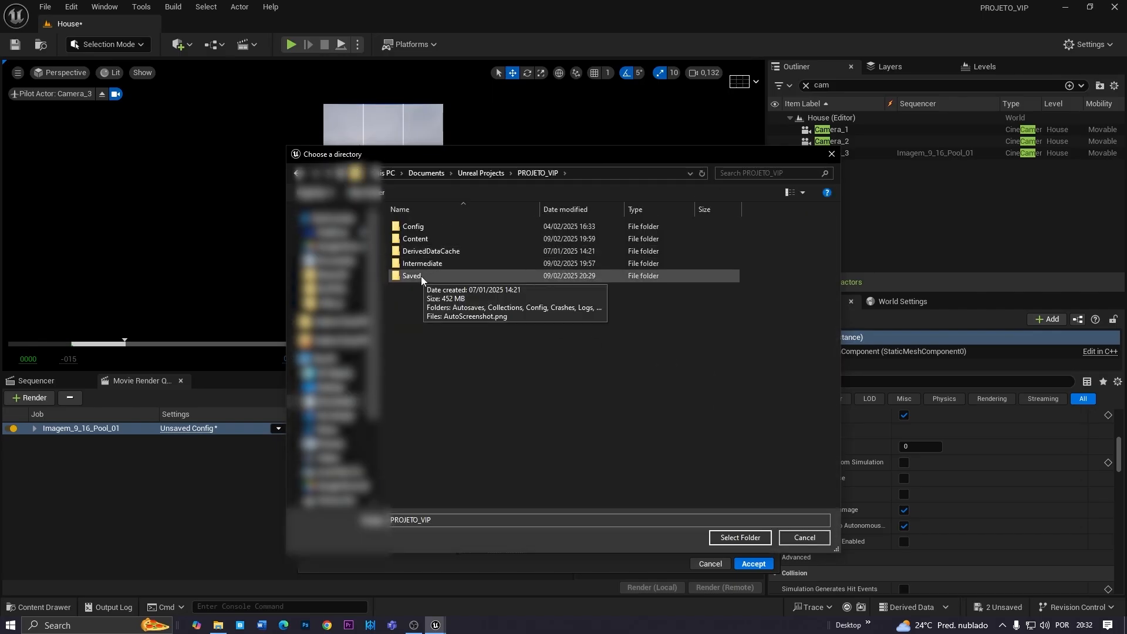
pyautogui.doubleClick(426, 274)
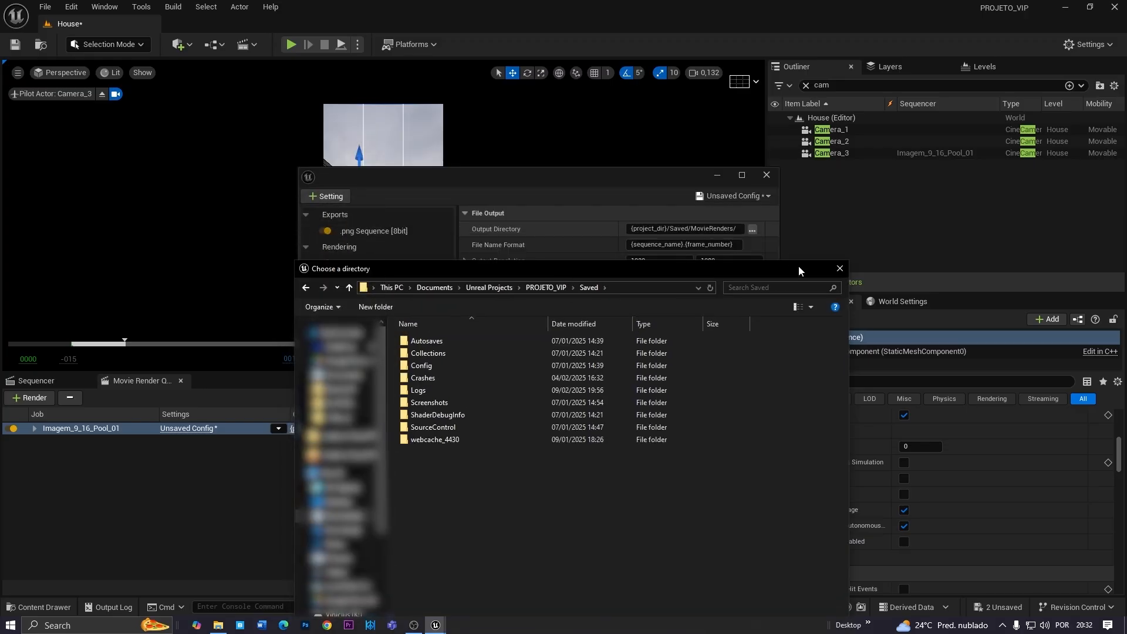
pyautogui.click(839, 269)
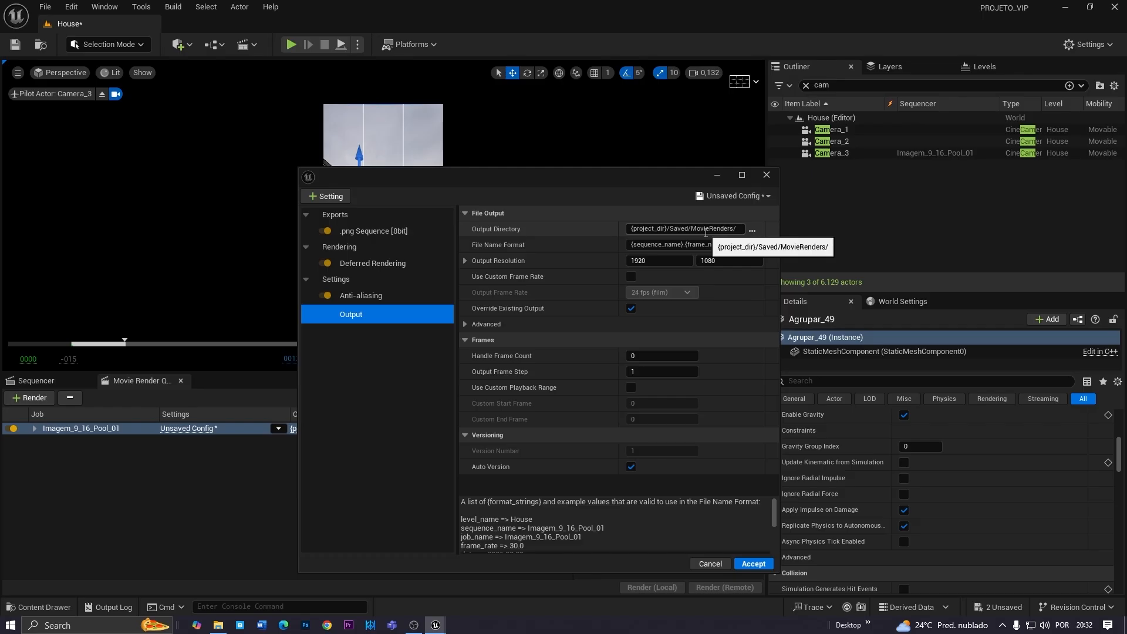
# Create a folder named Render on the Desktop while choosing the render's Output Directory
pyautogui.click(753, 229)
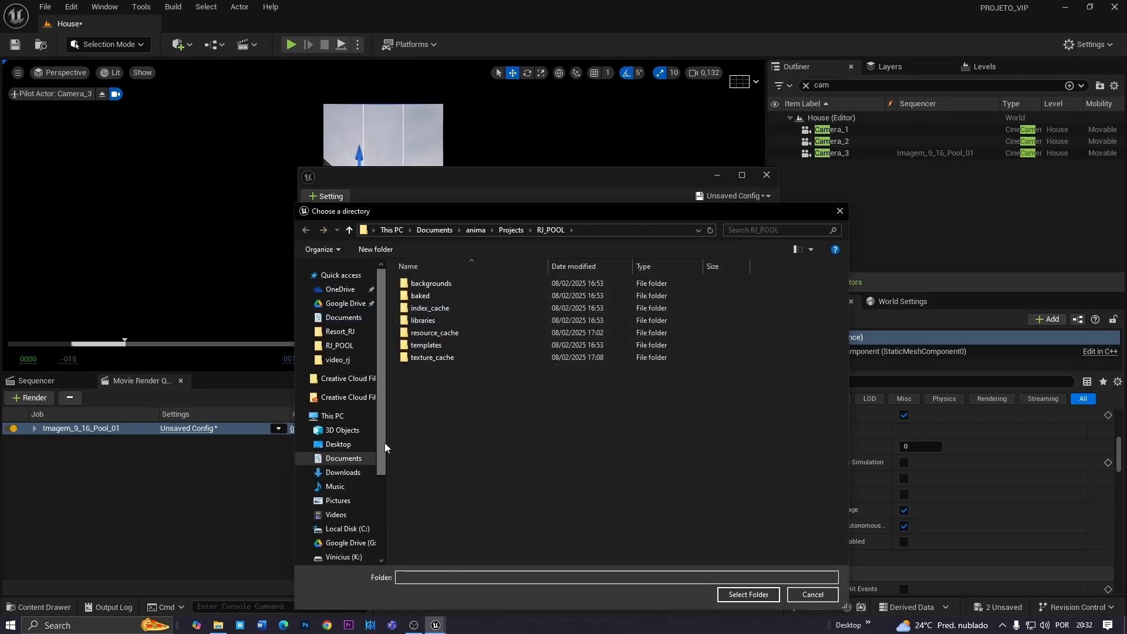
pyautogui.click(338, 445)
pyautogui.rightClick(499, 383)
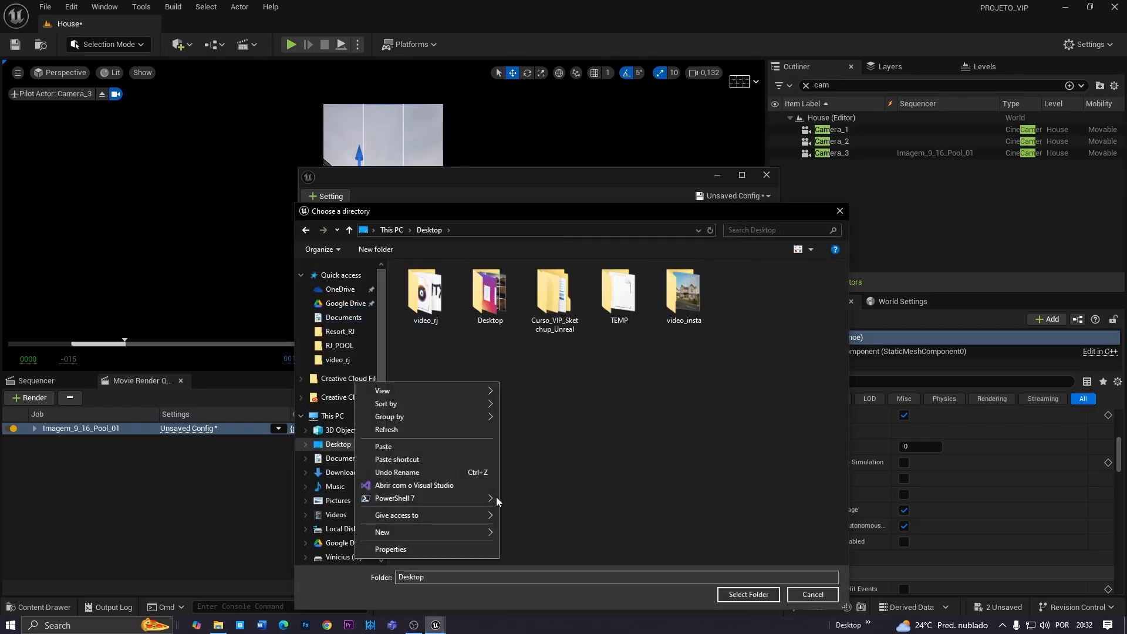
pyautogui.moveTo(465, 534)
pyautogui.click(537, 321)
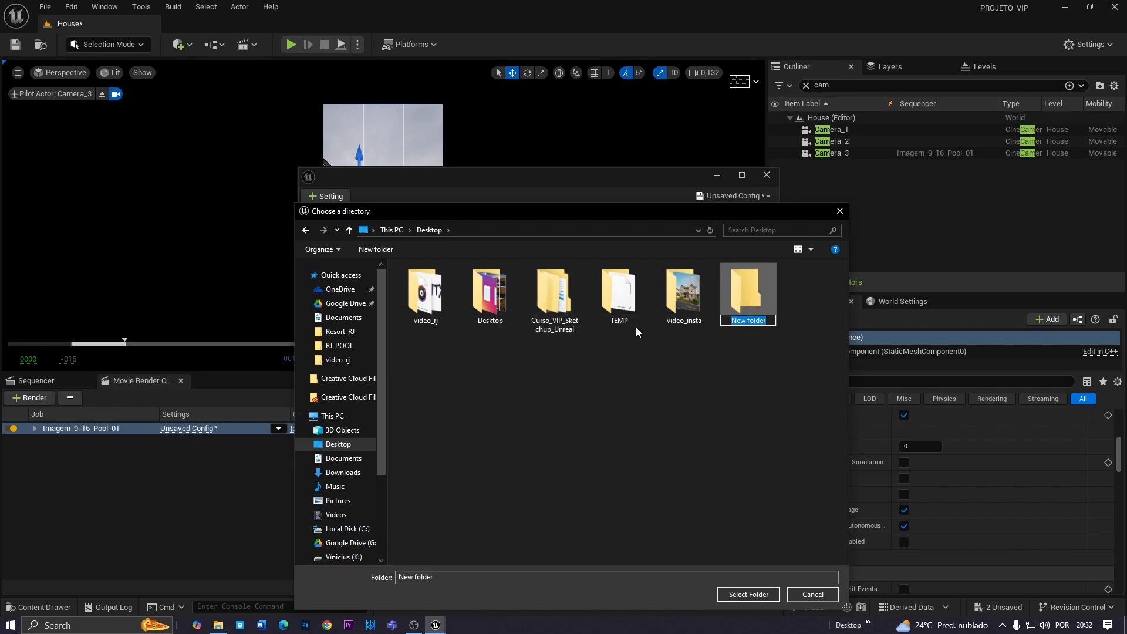
pyautogui.write('Render')
pyautogui.press('Return')
# Create a subfolder named Image inside the Render folder on the Desktop
pyautogui.doubleClick(755, 308)
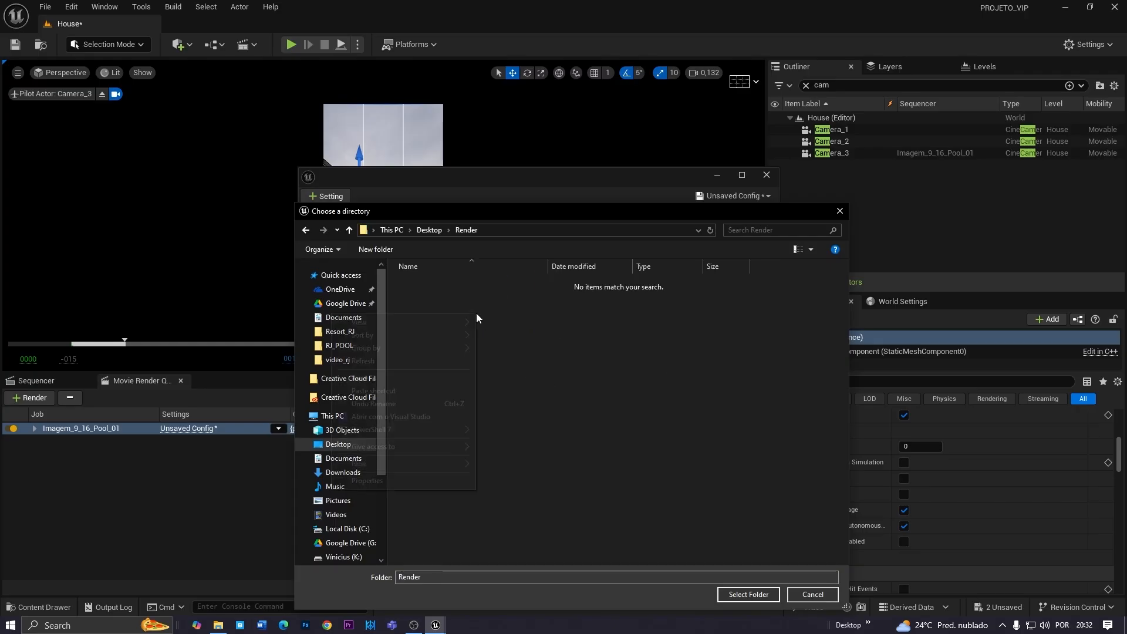
pyautogui.rightClick(476, 313)
pyautogui.moveTo(451, 463)
pyautogui.click(511, 251)
pyautogui.write('Image')
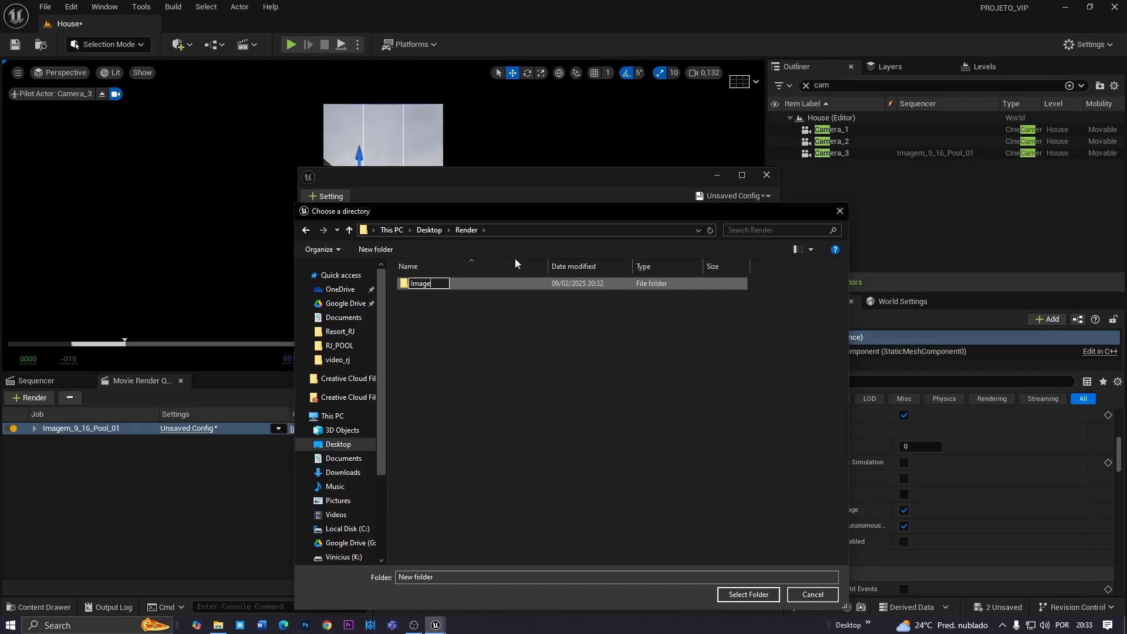
pyautogui.press('Return')
# Create a second subfolder named Video inside Render, and select the Image folder as the Output Directory
pyautogui.rightClick(450, 307)
pyautogui.moveTo(444, 457)
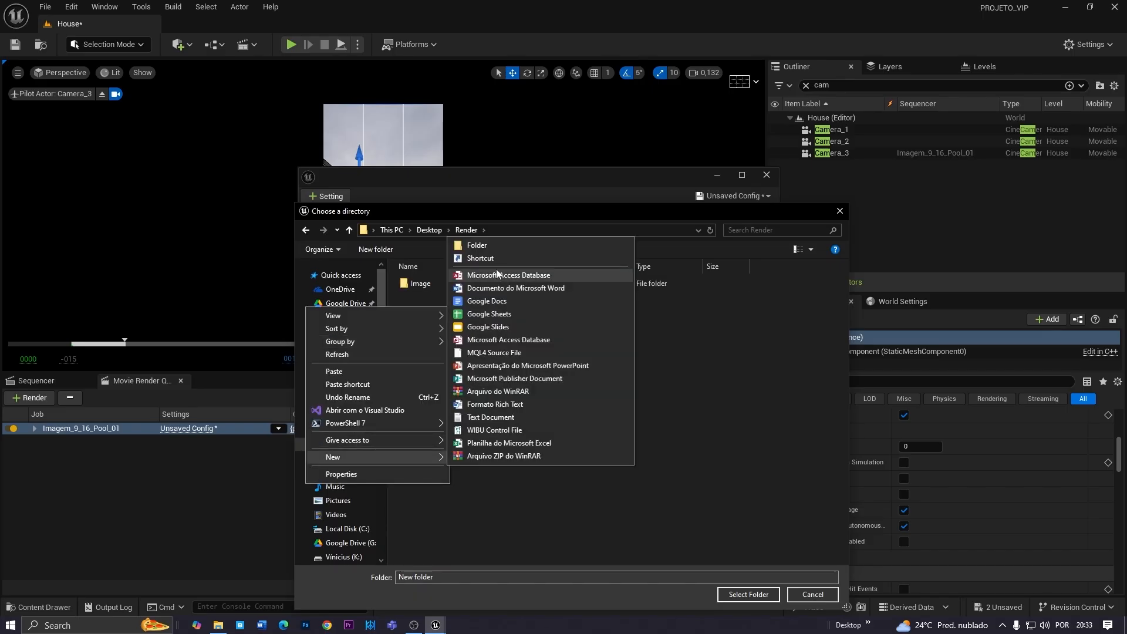
pyautogui.click(485, 242)
pyautogui.write('Video')
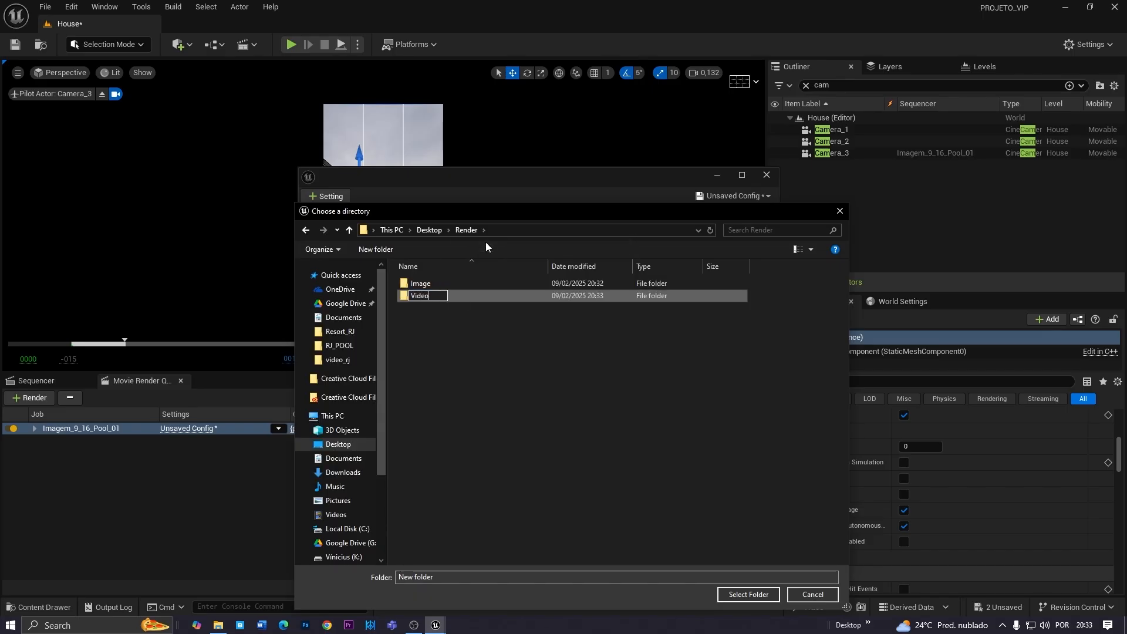
pyautogui.press('Return')
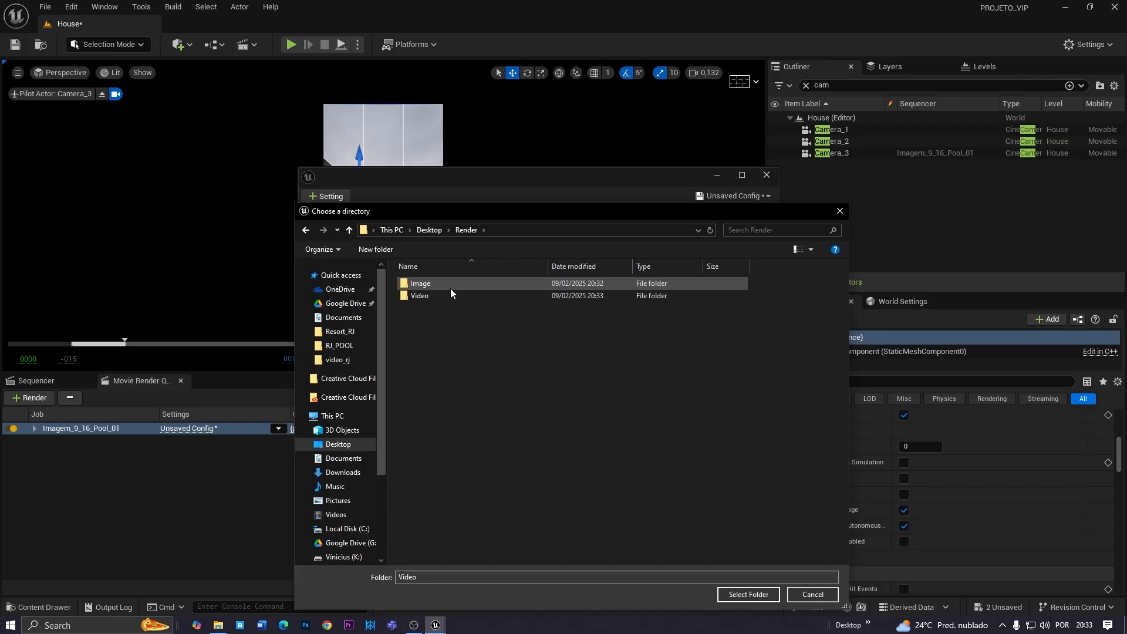
pyautogui.doubleClick(423, 285)
pyautogui.click(748, 595)
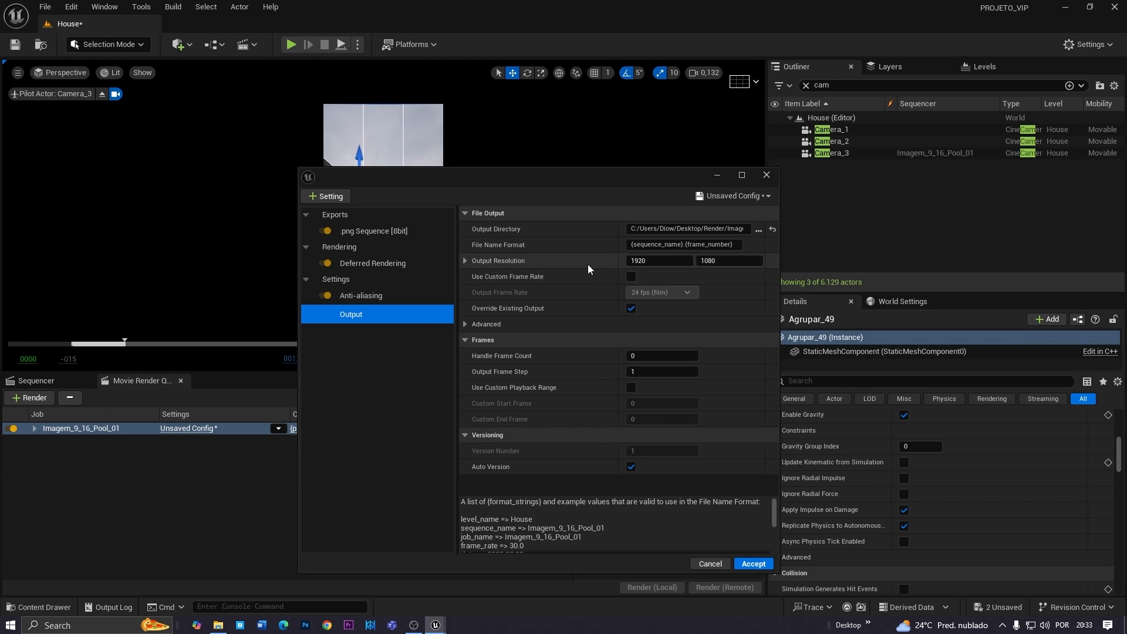
# Move the configuration window aside and examine the format proportions in the reference image proporcao_cameras.png at full size
pyautogui.moveTo(504, 180); pyautogui.dragTo(781, 262)
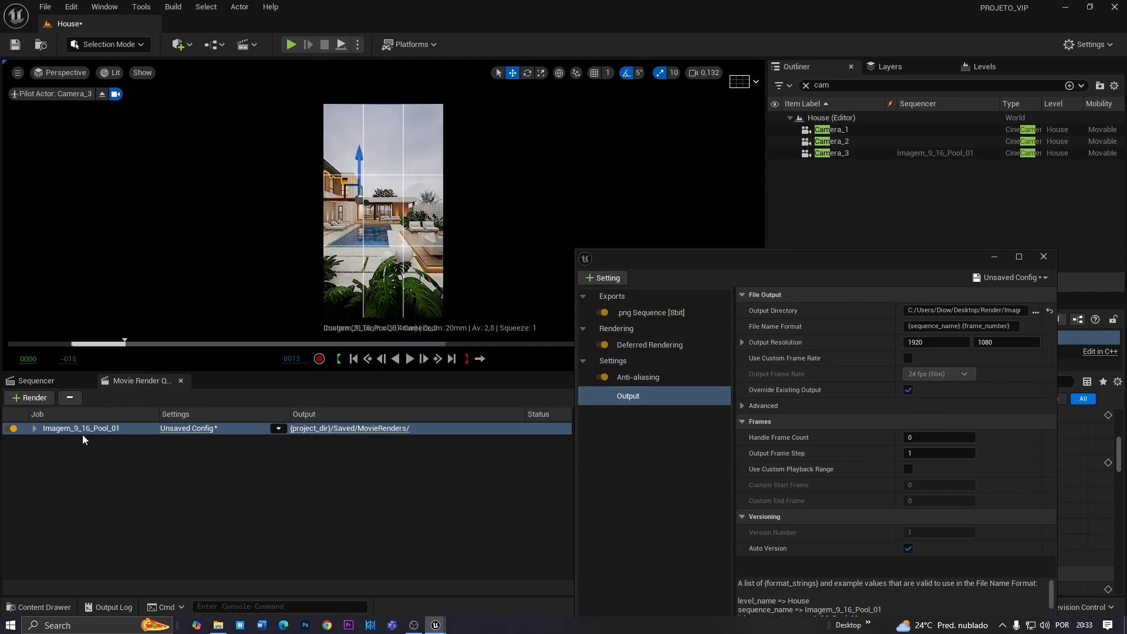
pyautogui.rightClick(219, 627)
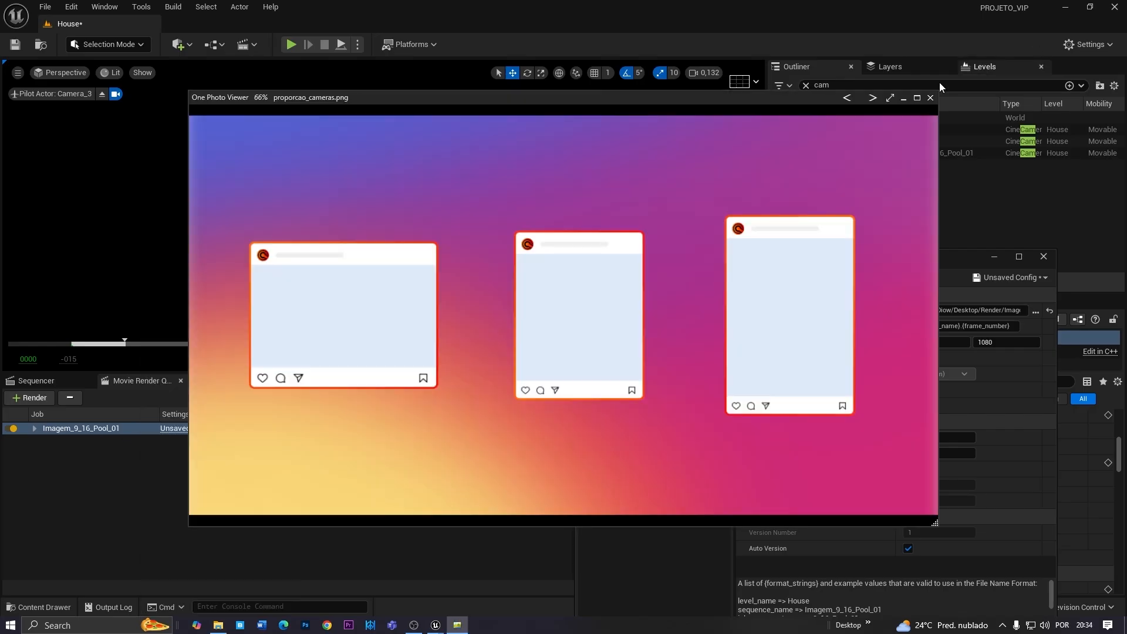
pyautogui.click(919, 97)
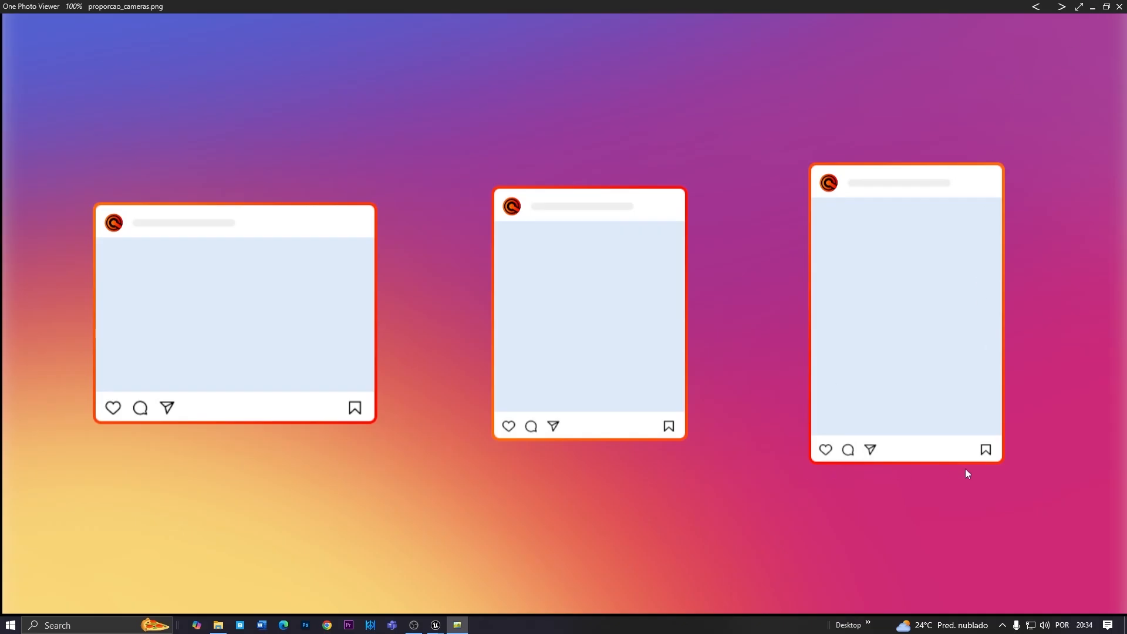
pyautogui.click(1092, 8)
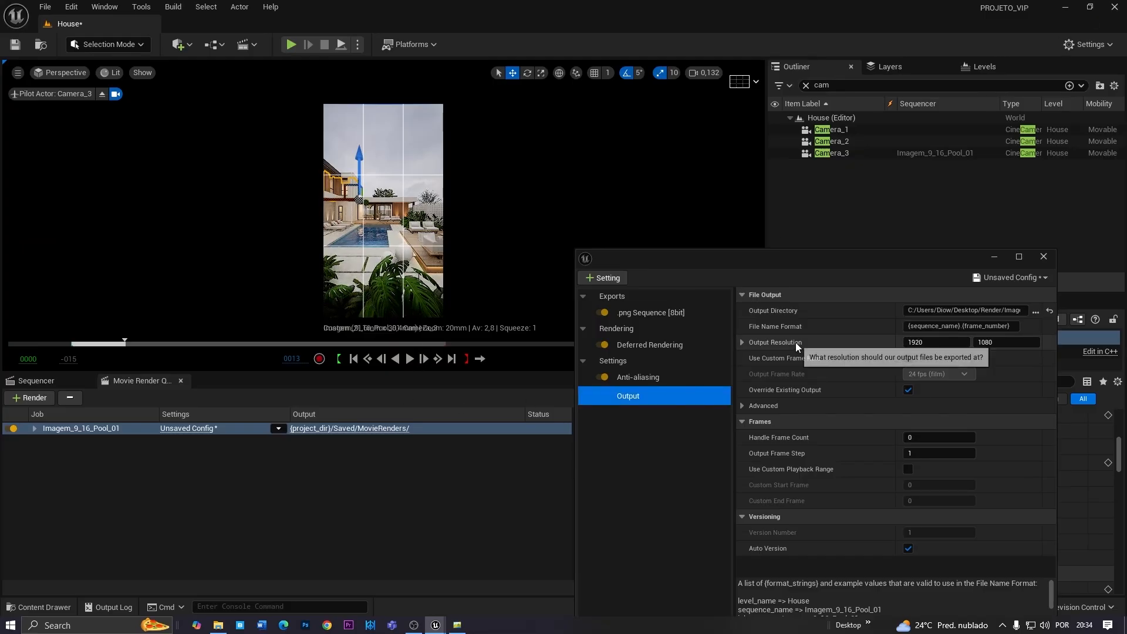
# Set the Output Resolution to the base ratio of 9 by 16
pyautogui.moveTo(769, 258); pyautogui.dragTo(678, 257)
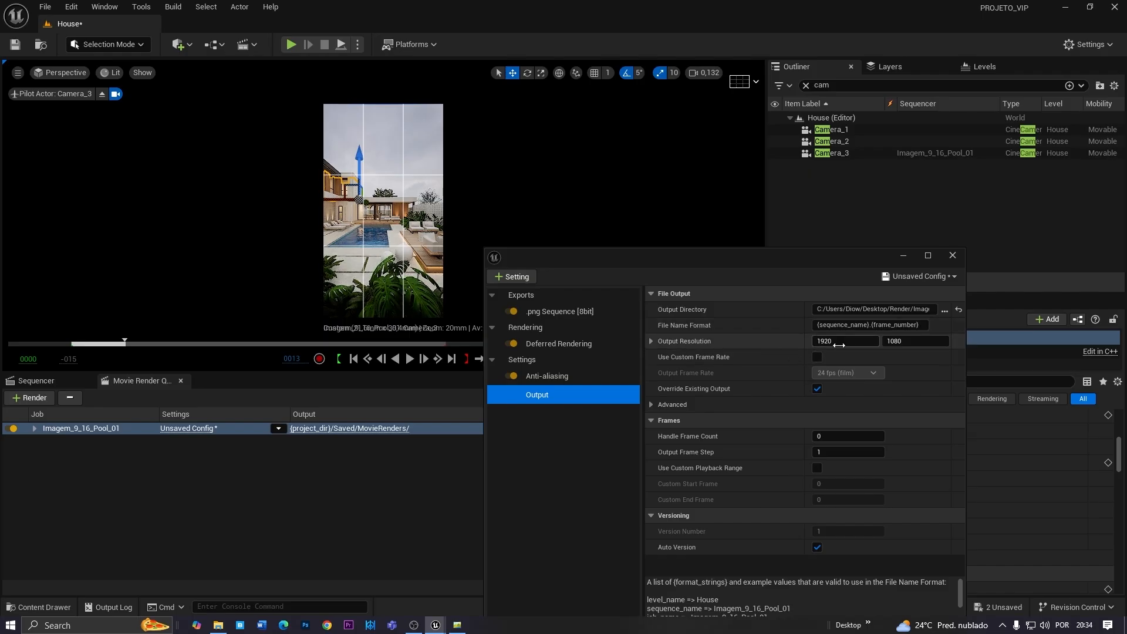
pyautogui.moveTo(653, 256); pyautogui.dragTo(637, 244)
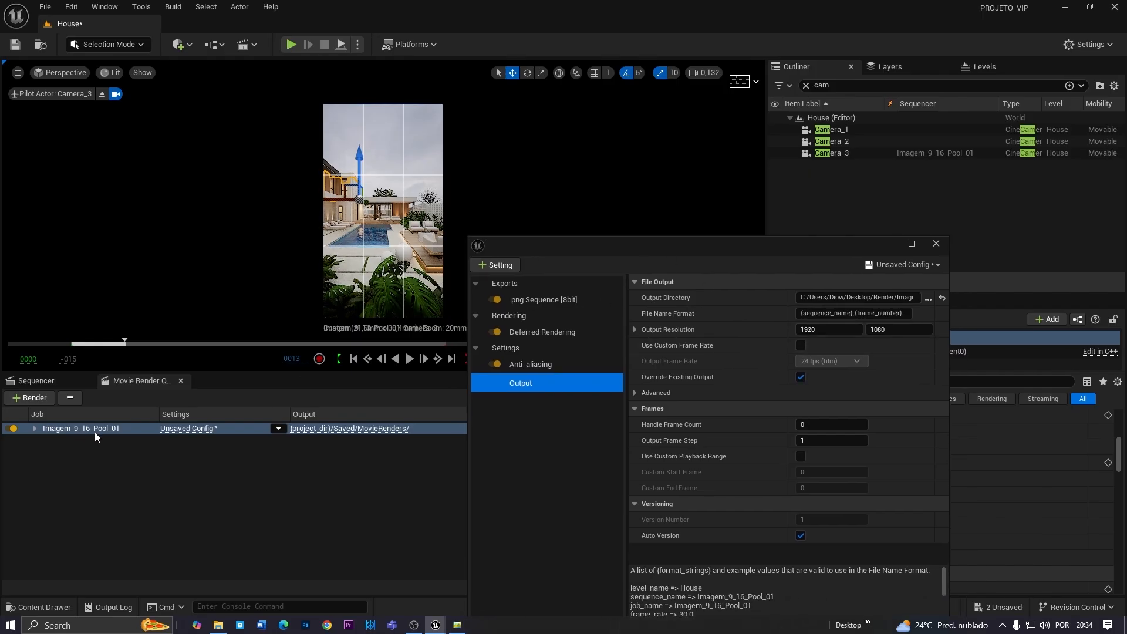
pyautogui.click(814, 330)
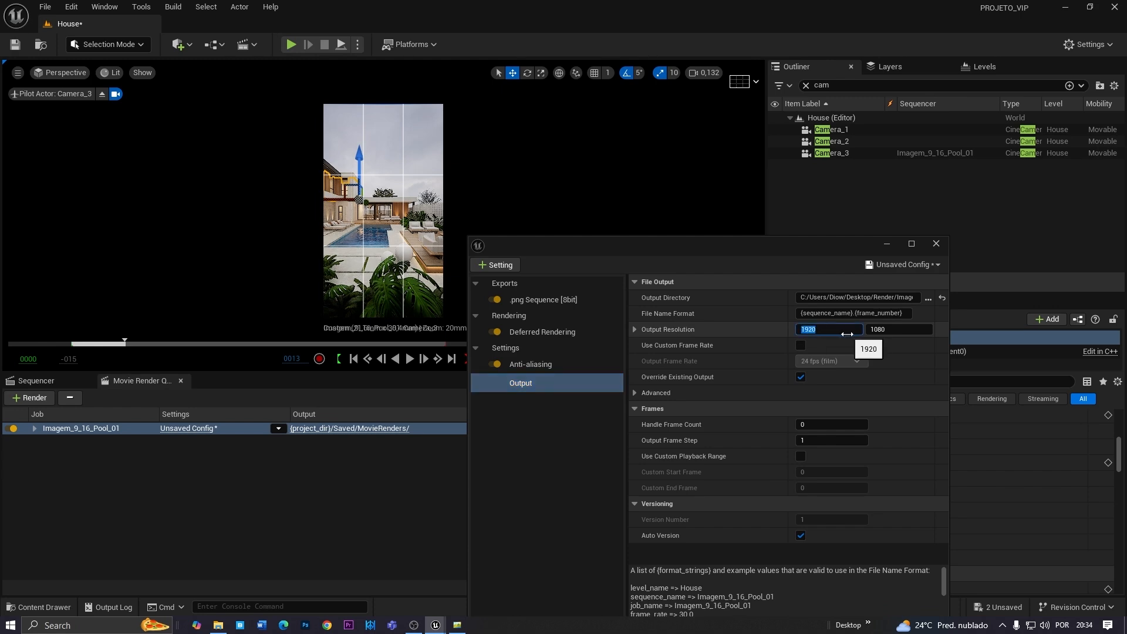
pyautogui.write('9')
pyautogui.press('Tab')
# Multiply the Output Resolution's width and height by 120 each to produce 1080 by 1920
pyautogui.click(822, 329)
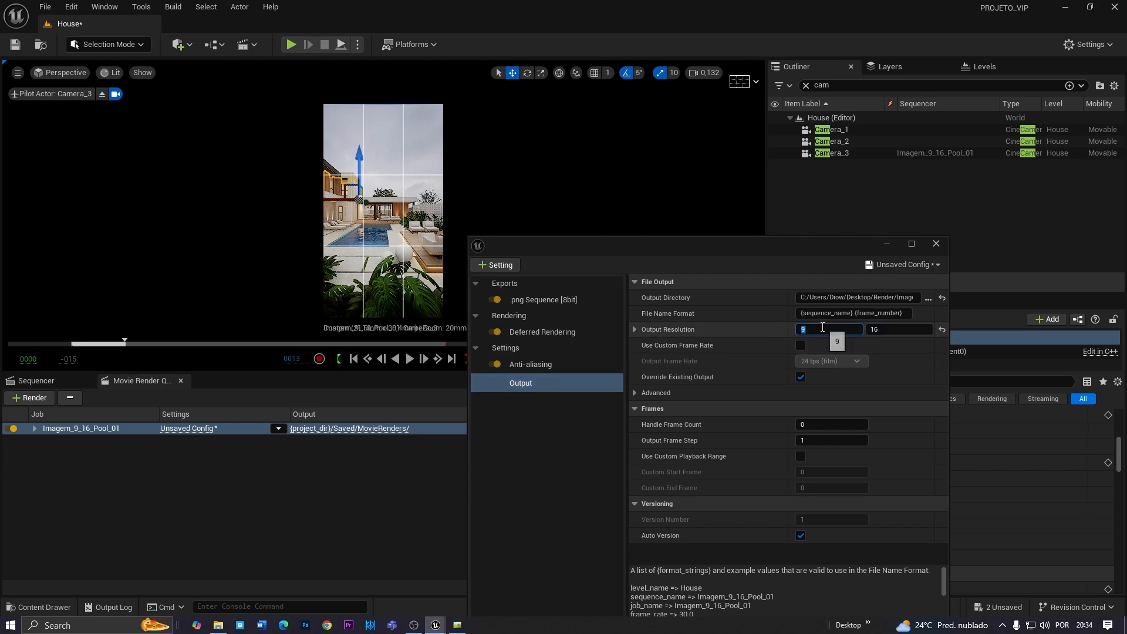
pyautogui.write('*120')
pyautogui.press('Return')
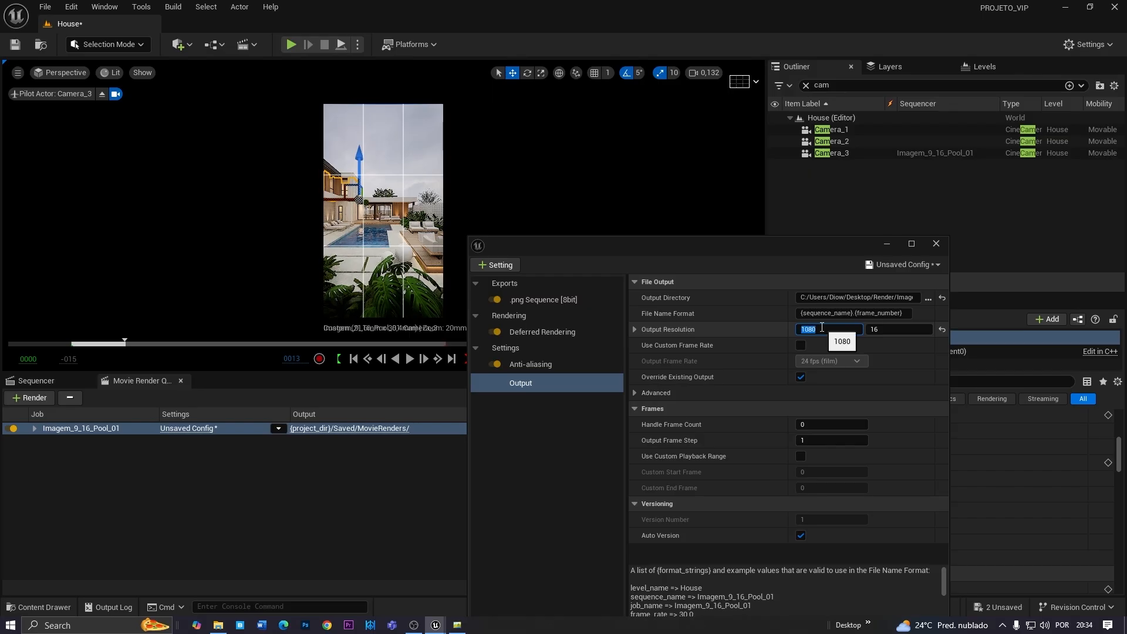
pyautogui.click(885, 326)
pyautogui.click(885, 326)
pyautogui.write('*')
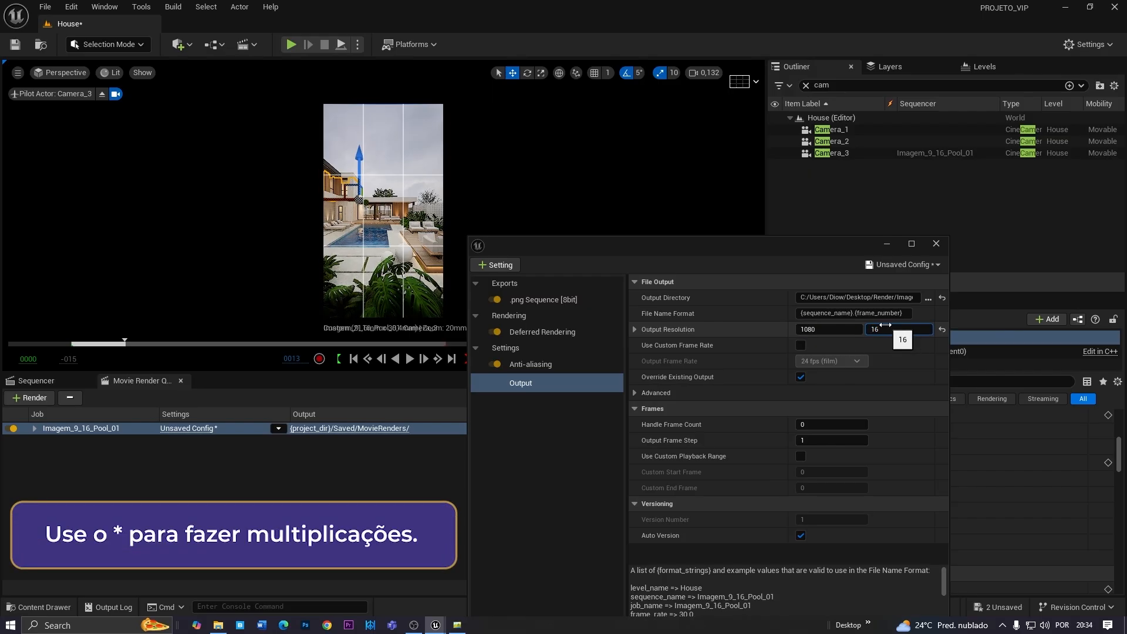
pyautogui.write('120')
pyautogui.press('Return')
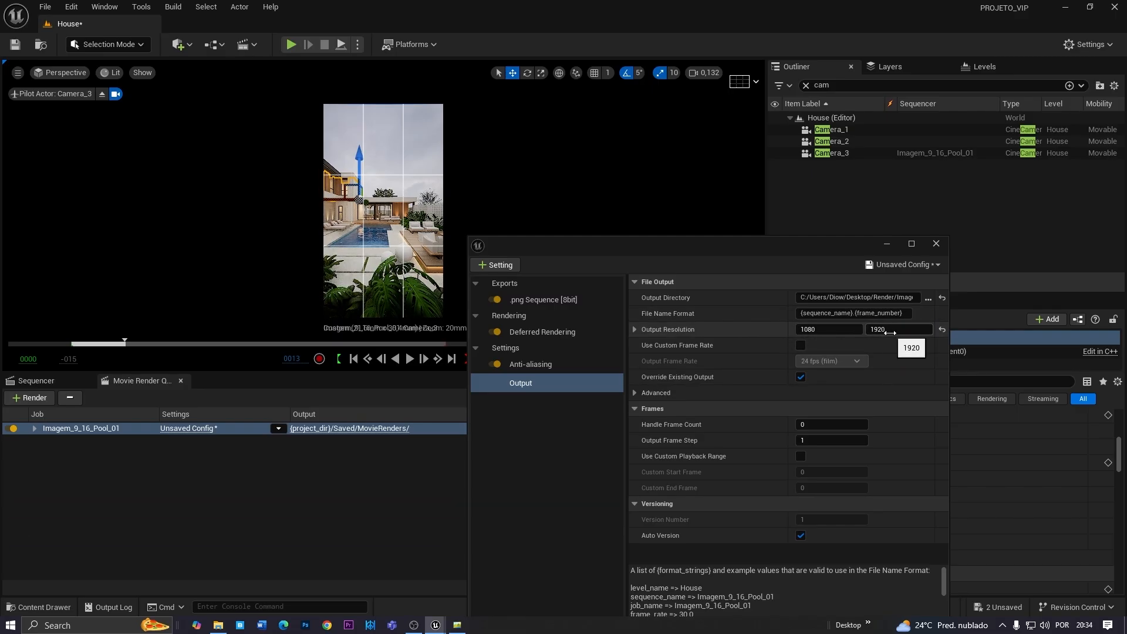
# Double the Output Resolution's width and height to 2160 by 3840
pyautogui.click(832, 331)
pyautogui.click(833, 331)
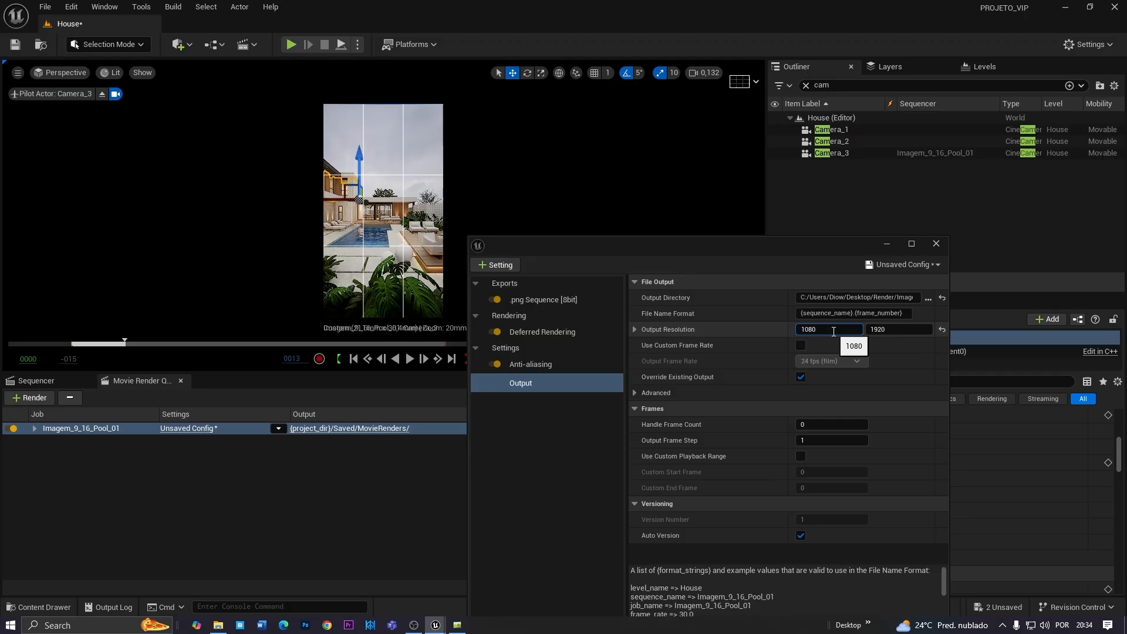
pyautogui.write('*2')
pyautogui.click(890, 331)
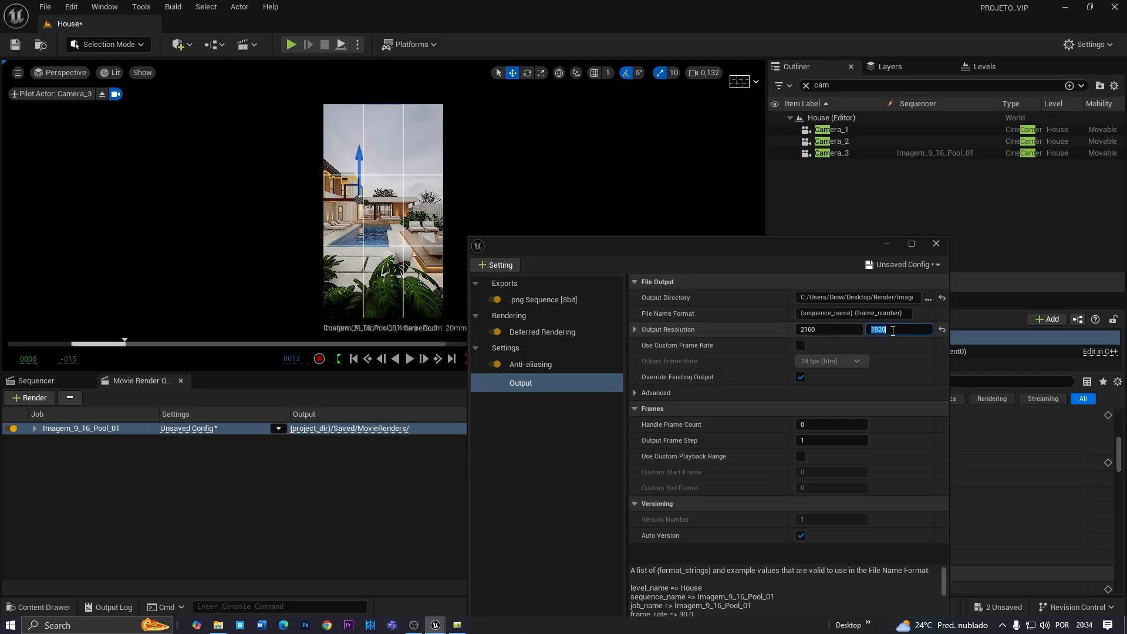
pyautogui.click(891, 331)
pyautogui.write('*2')
pyautogui.press('Return')
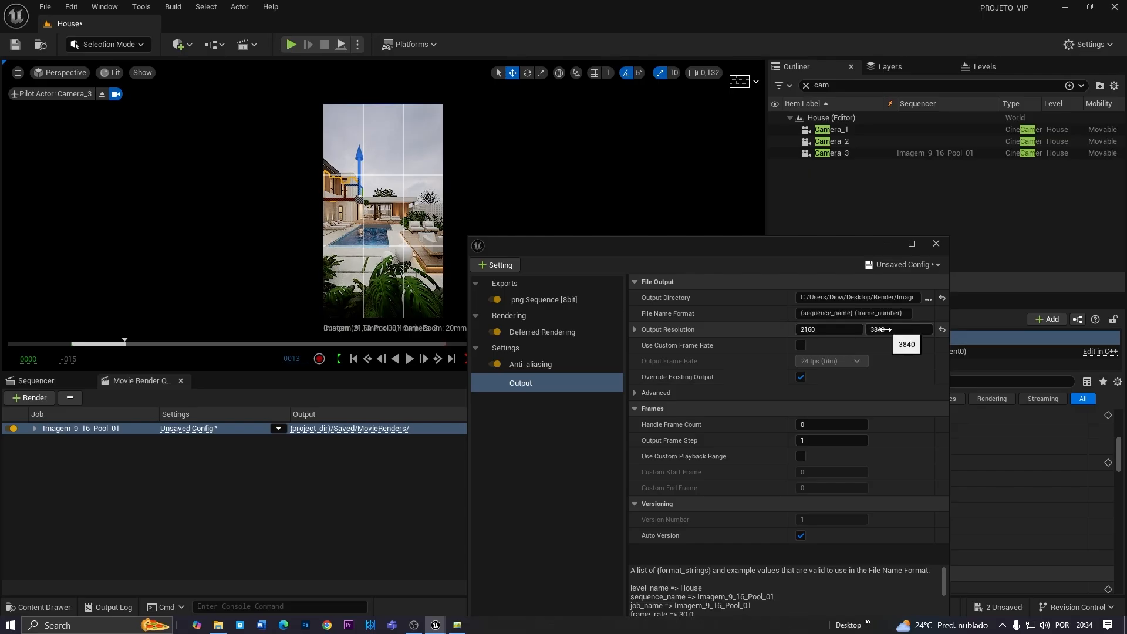
# Enable Use Custom Playback Range in the output settings, with Custom Start Frame 1 and Custom End Frame 2
pyautogui.moveTo(660, 256); pyautogui.dragTo(679, 213)
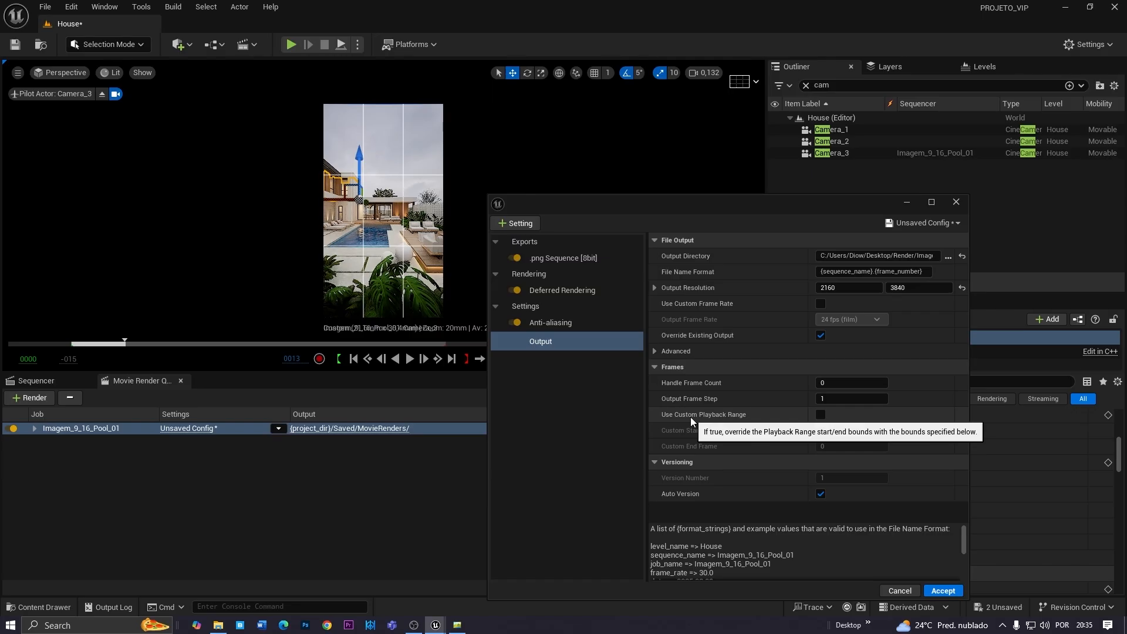
pyautogui.click(43, 381)
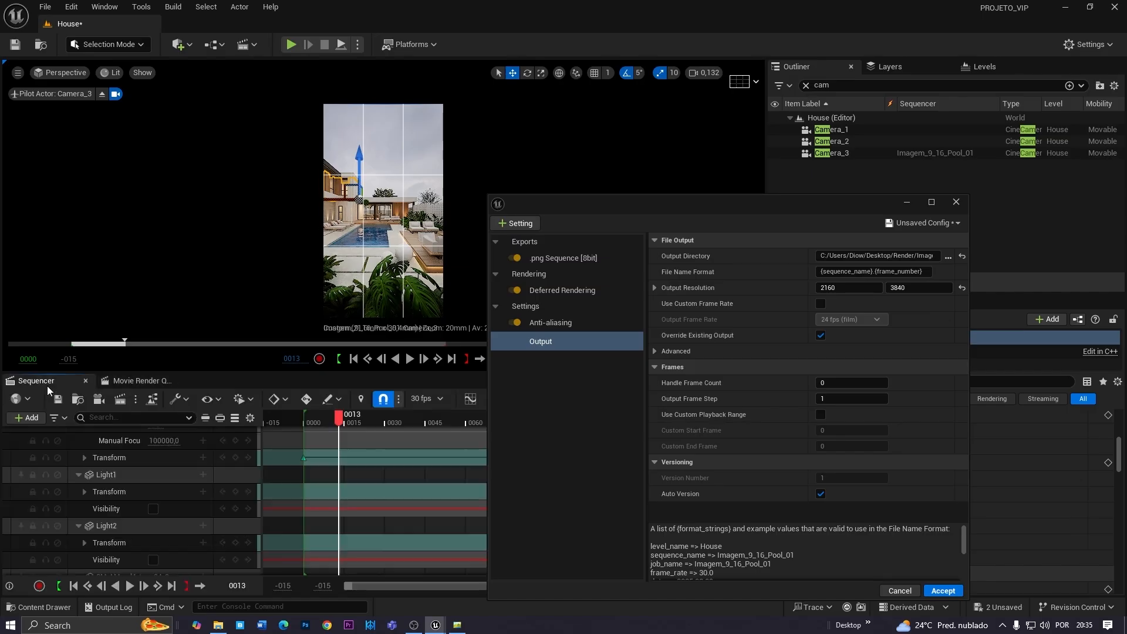
pyautogui.moveTo(674, 208); pyautogui.dragTo(466, 475)
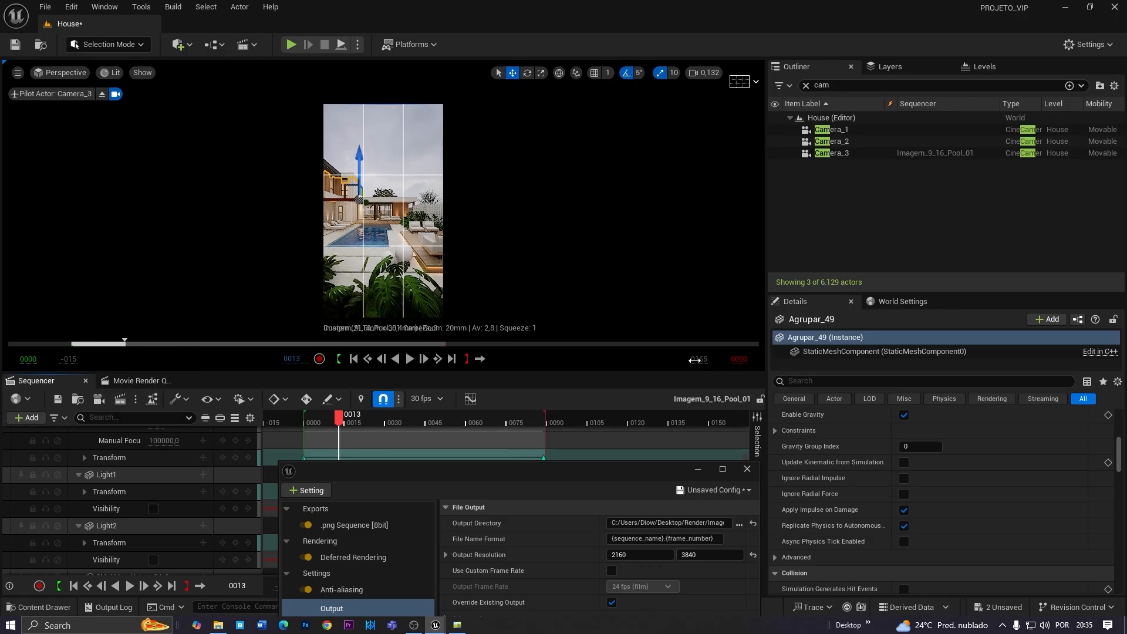
pyautogui.moveTo(597, 466); pyautogui.dragTo(874, 144)
pyautogui.click(887, 361)
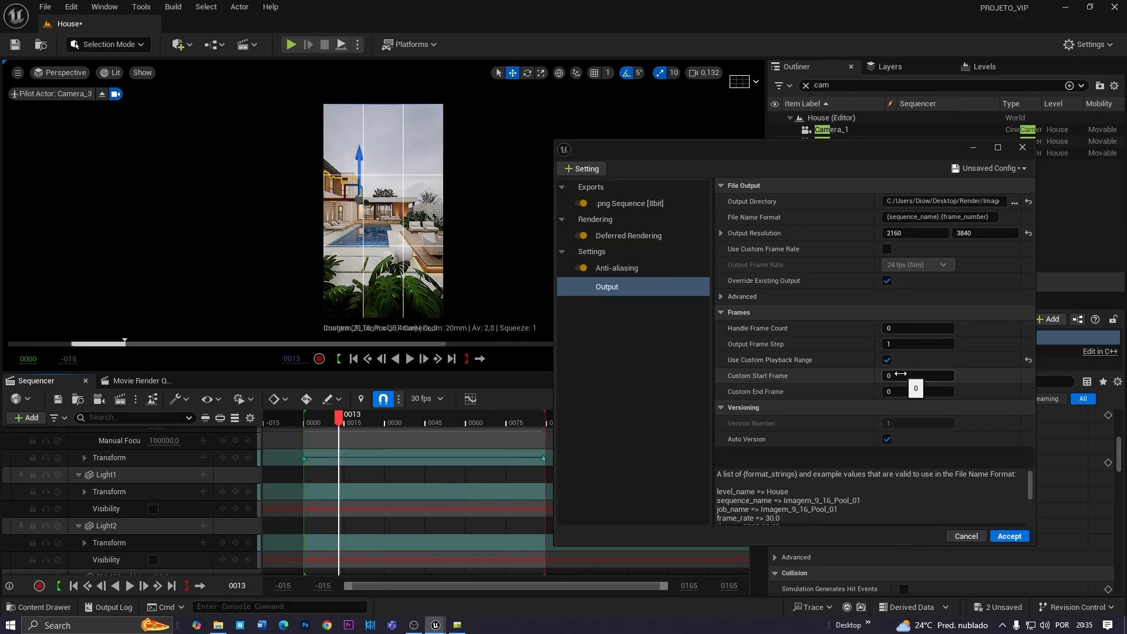
pyautogui.click(899, 375)
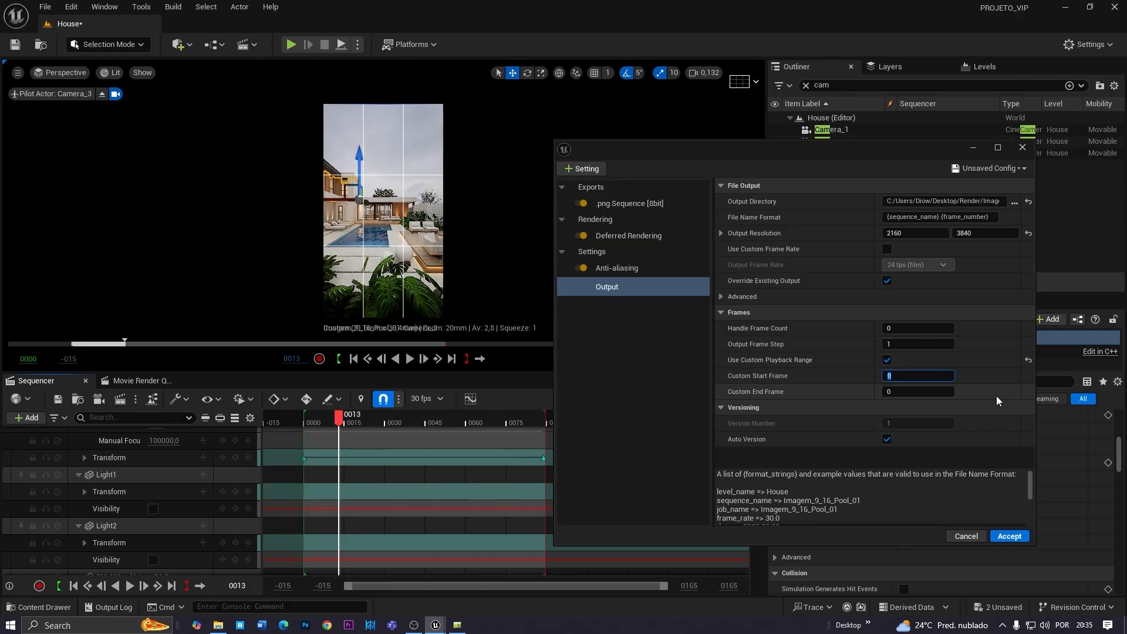
pyautogui.press('Tab')
pyautogui.write('2')
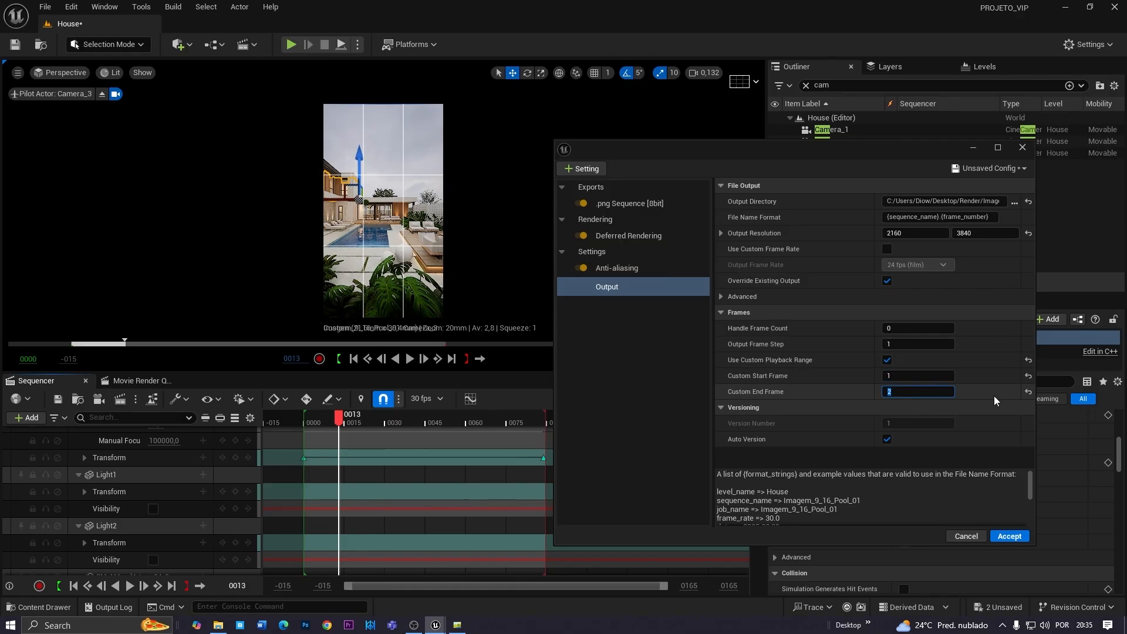
pyautogui.click(657, 397)
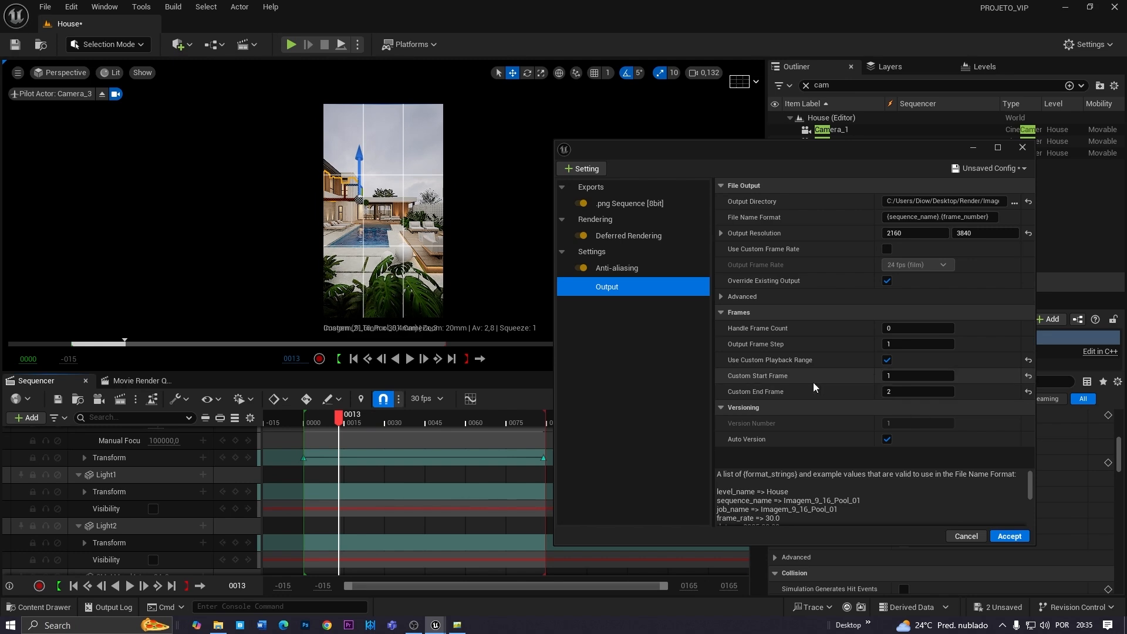
# Save the render configuration as a new preset named Config_4k_9_16 in the Sequence content folder
pyautogui.click(653, 270)
pyautogui.click(644, 205)
pyautogui.click(642, 235)
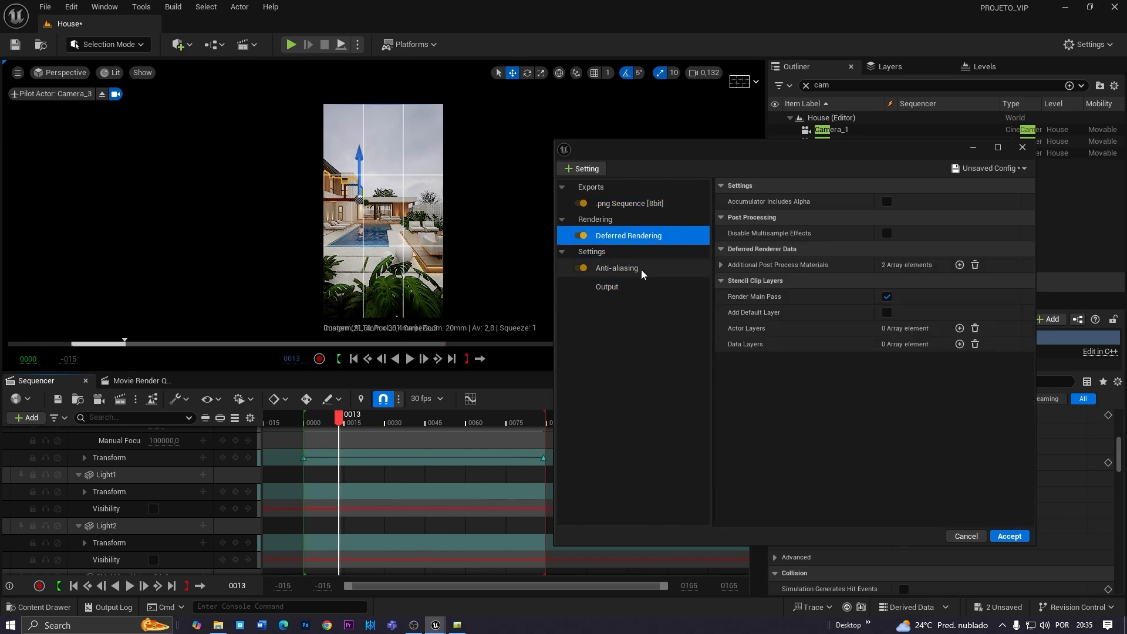
pyautogui.click(639, 286)
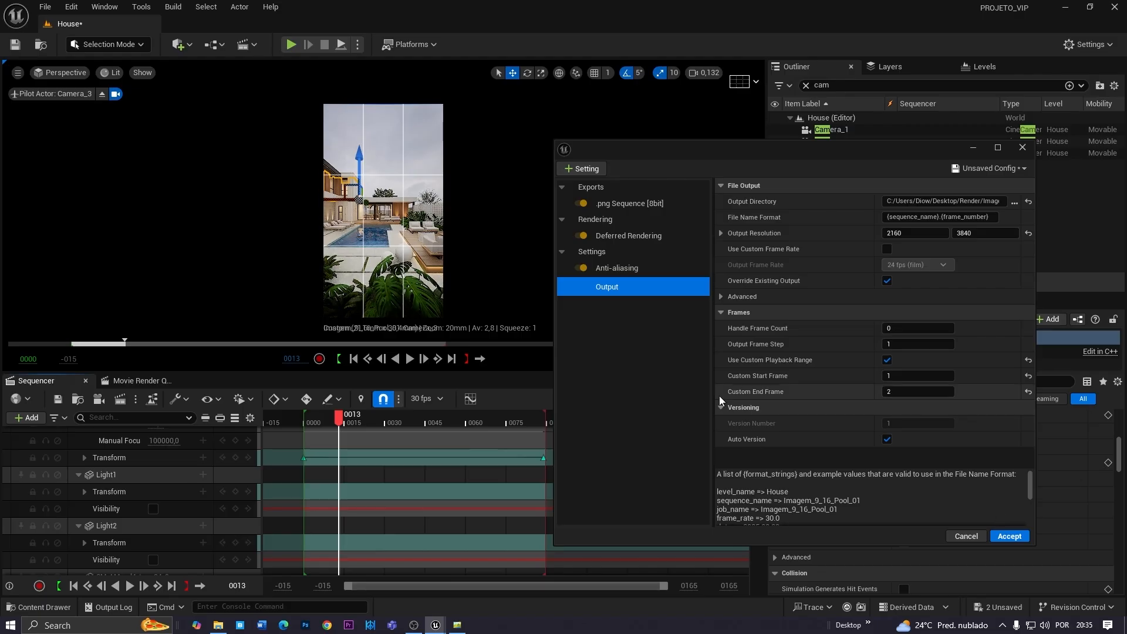
pyautogui.click(972, 174)
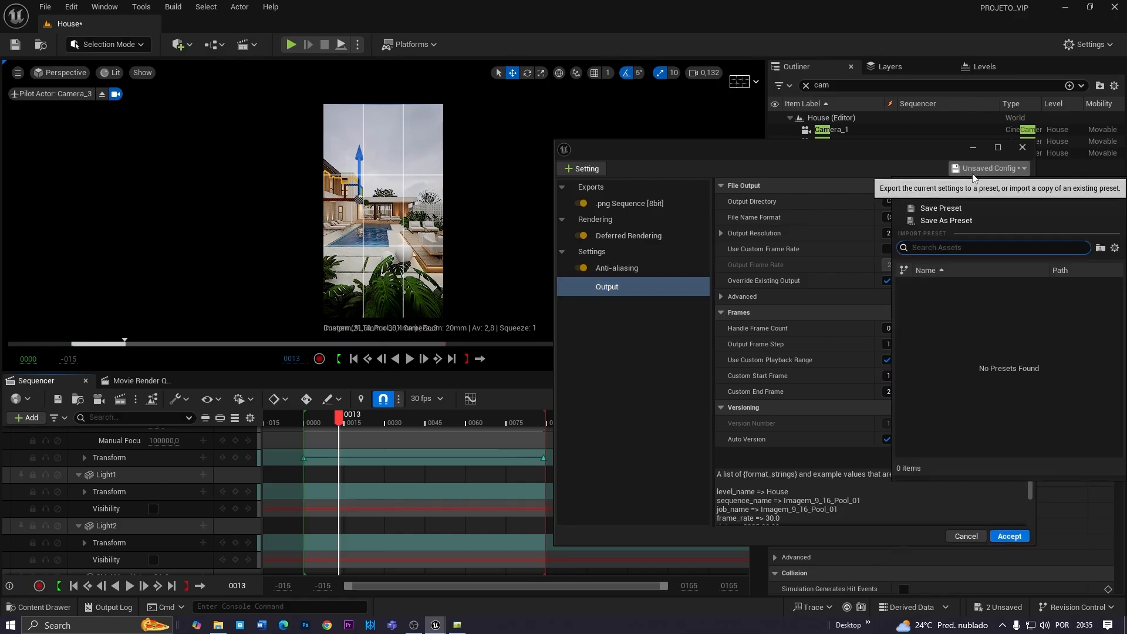
pyautogui.click(935, 222)
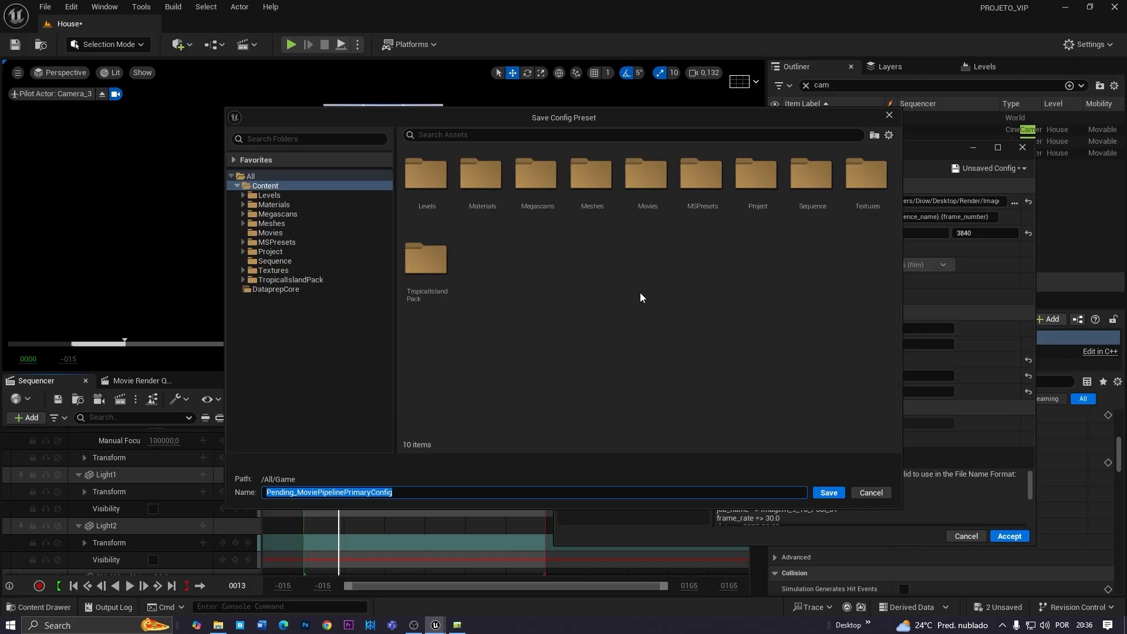
pyautogui.doubleClick(812, 185)
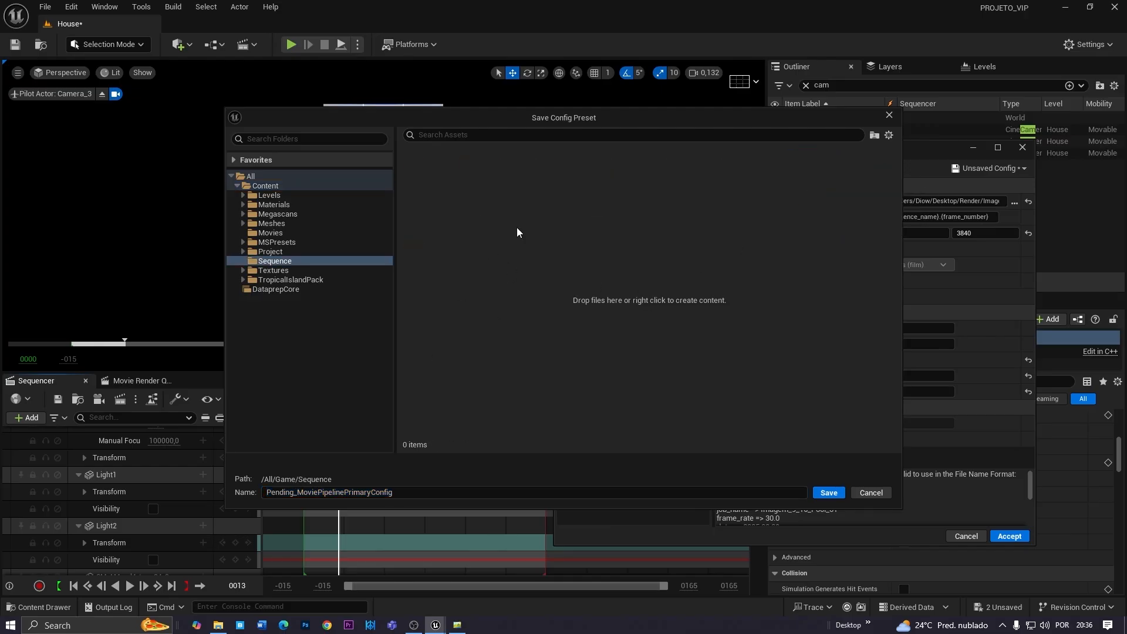
pyautogui.click(443, 494)
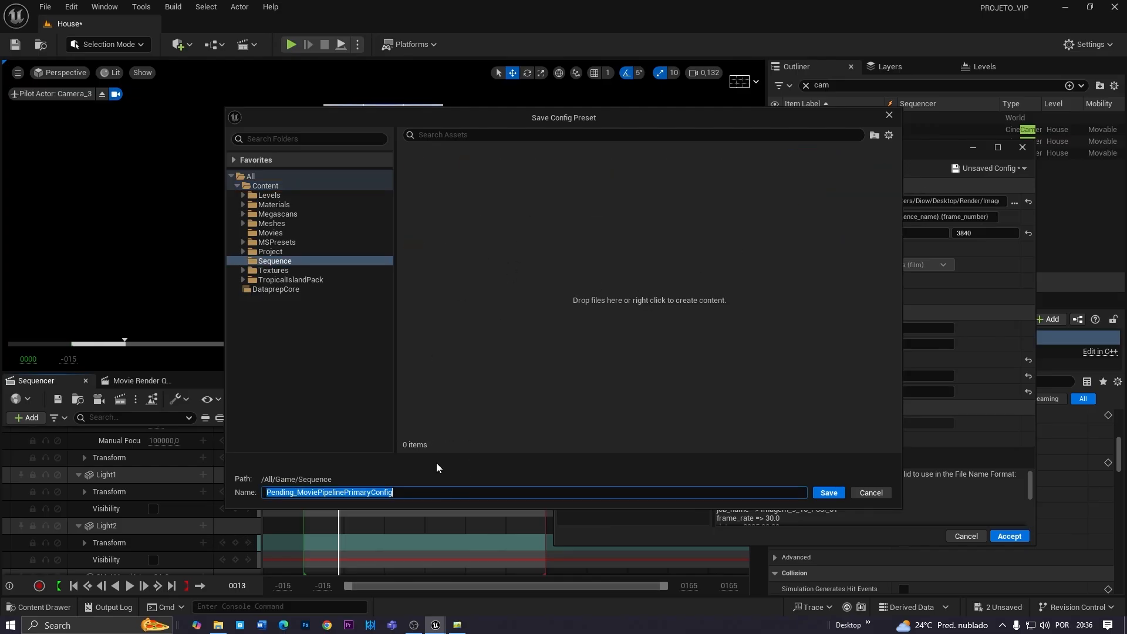
pyautogui.write('Config_')
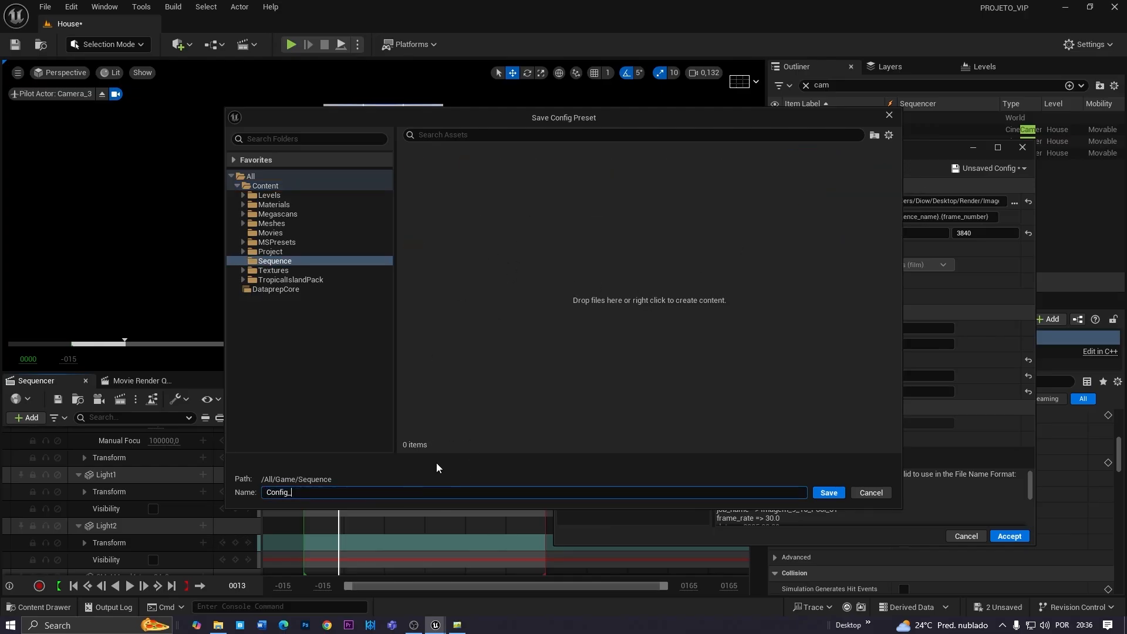
pyautogui.write('4k_9_16')
pyautogui.press('Return')
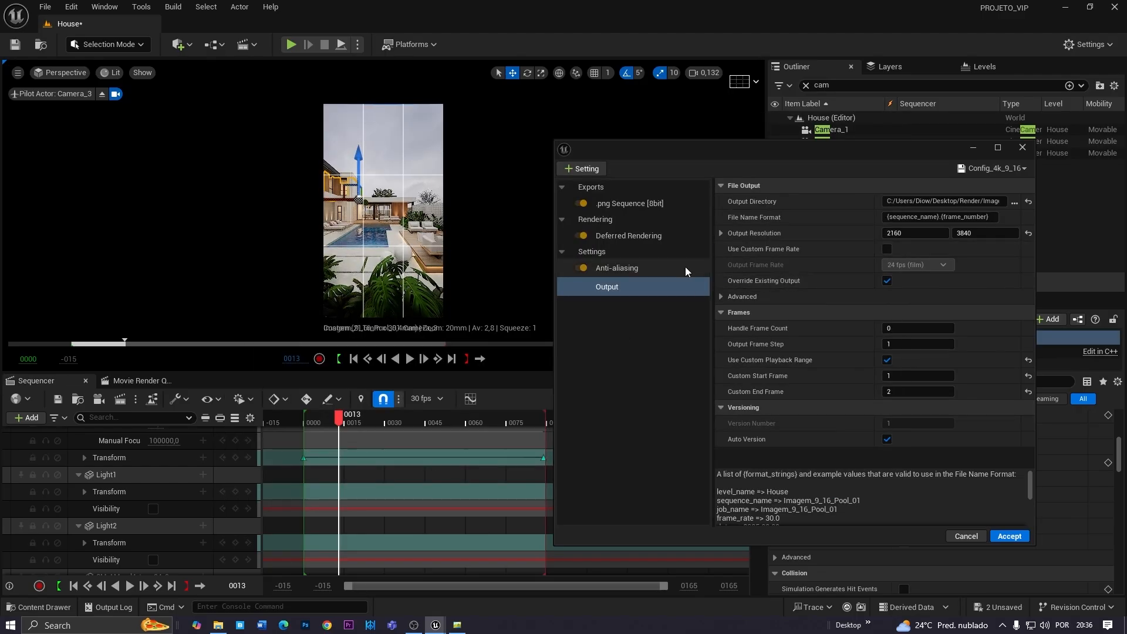
# Accept the render configuration and render the Imagem_9_16_Pool_01 job locally
pyautogui.click(1009, 537)
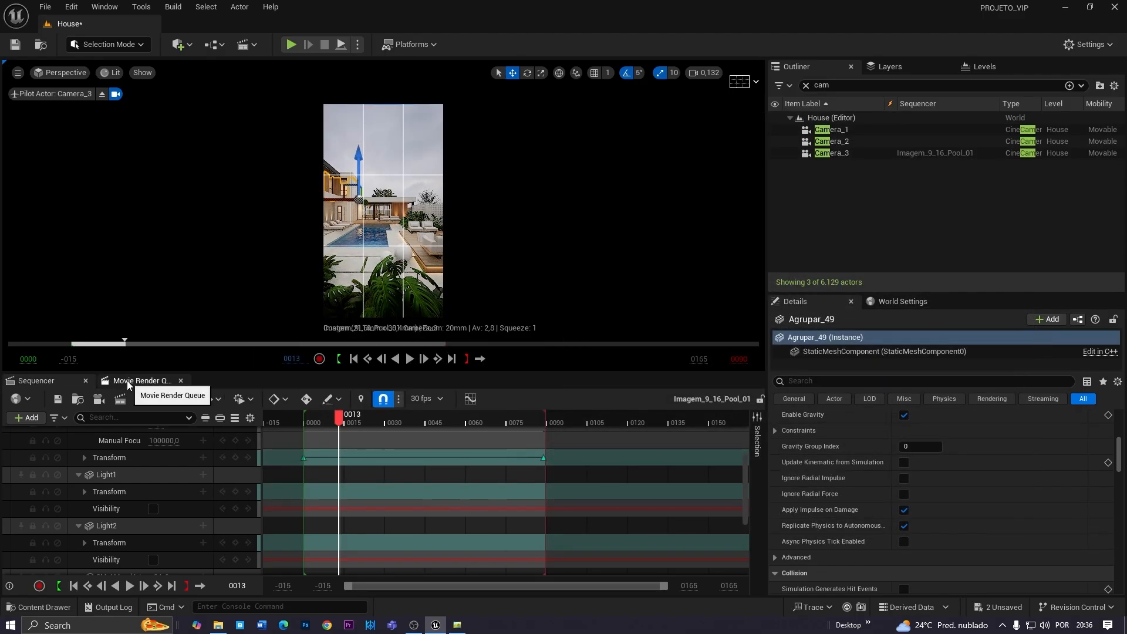
pyautogui.click(144, 382)
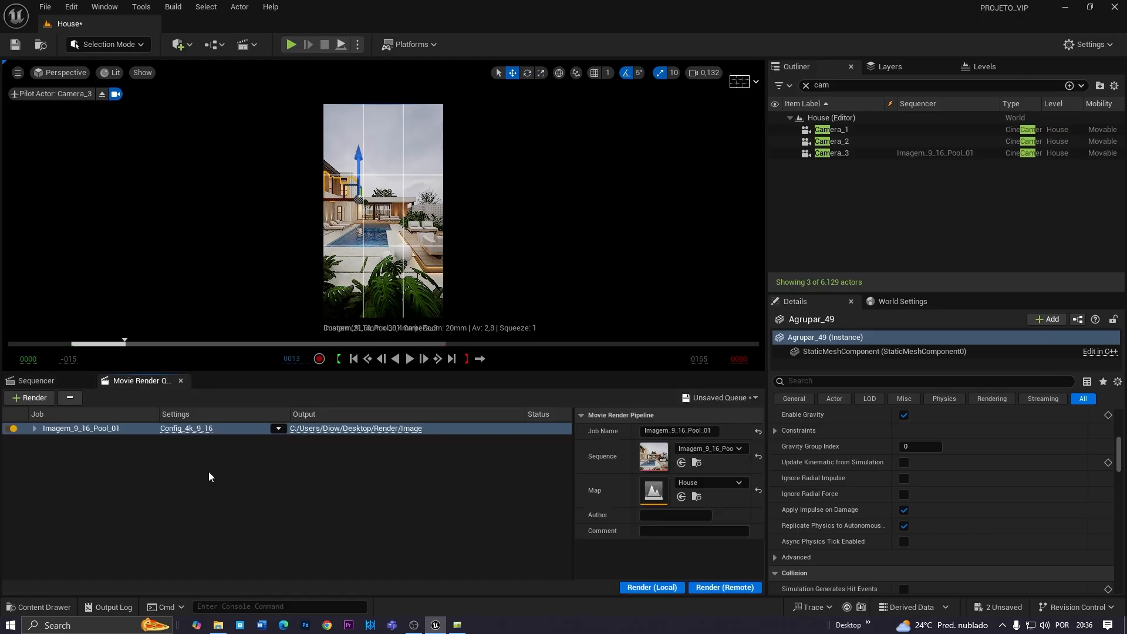
pyautogui.click(35, 429)
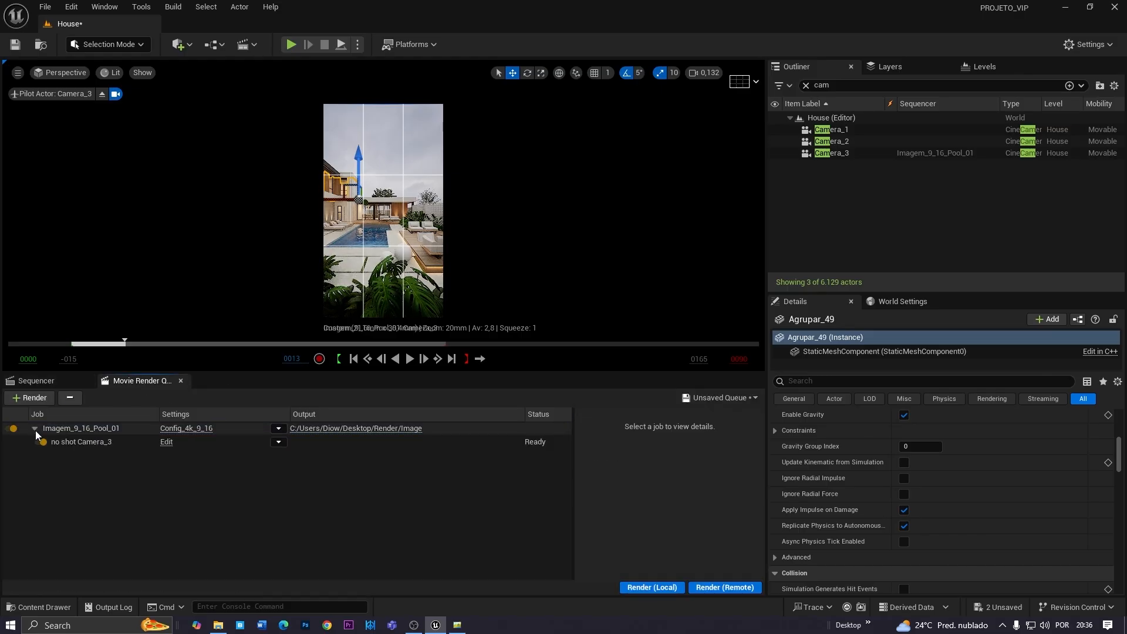
pyautogui.click(35, 429)
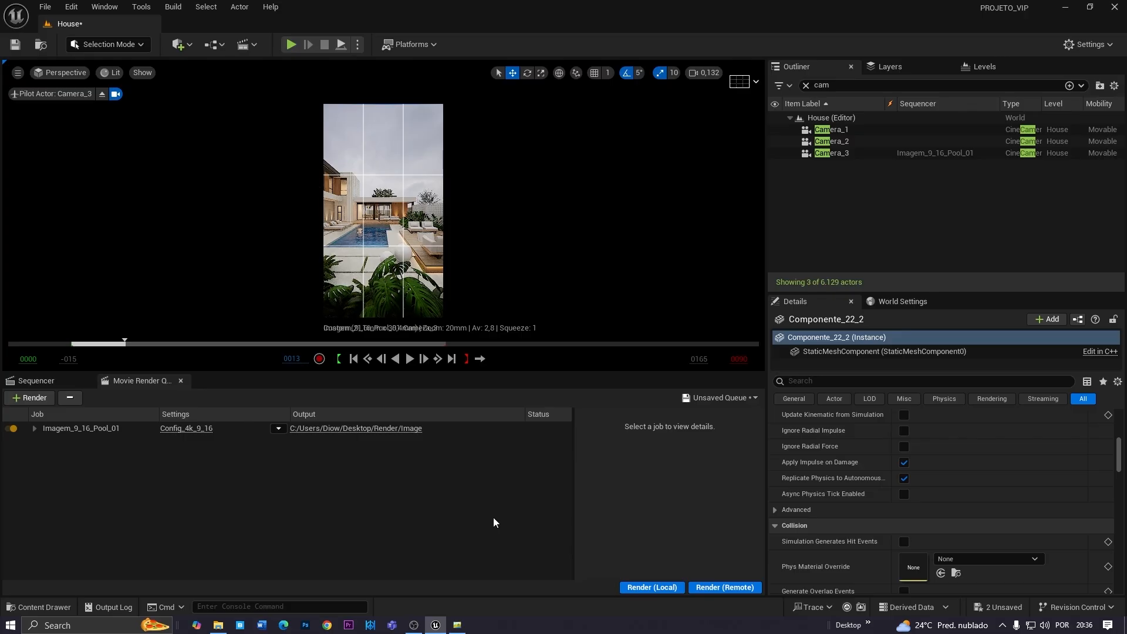
pyautogui.click(652, 587)
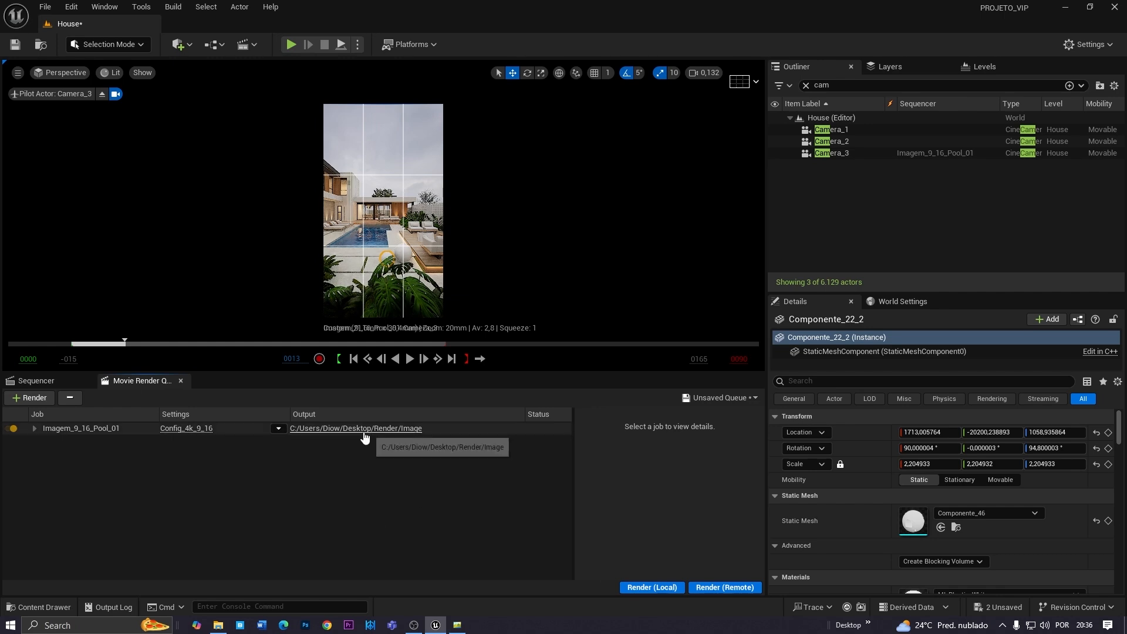
# Open the job's output folder and inspect the rendered Imagem_9_16_Pool_01.0001.png at full window size
pyautogui.click(394, 430)
pyautogui.doubleClick(135, 147)
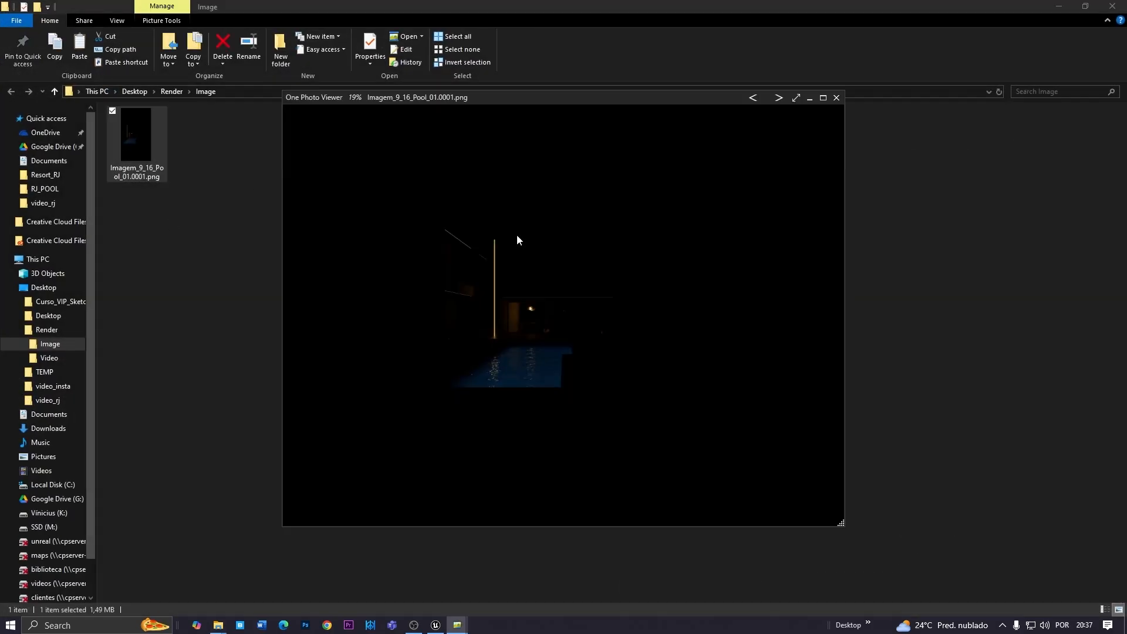
pyautogui.click(823, 97)
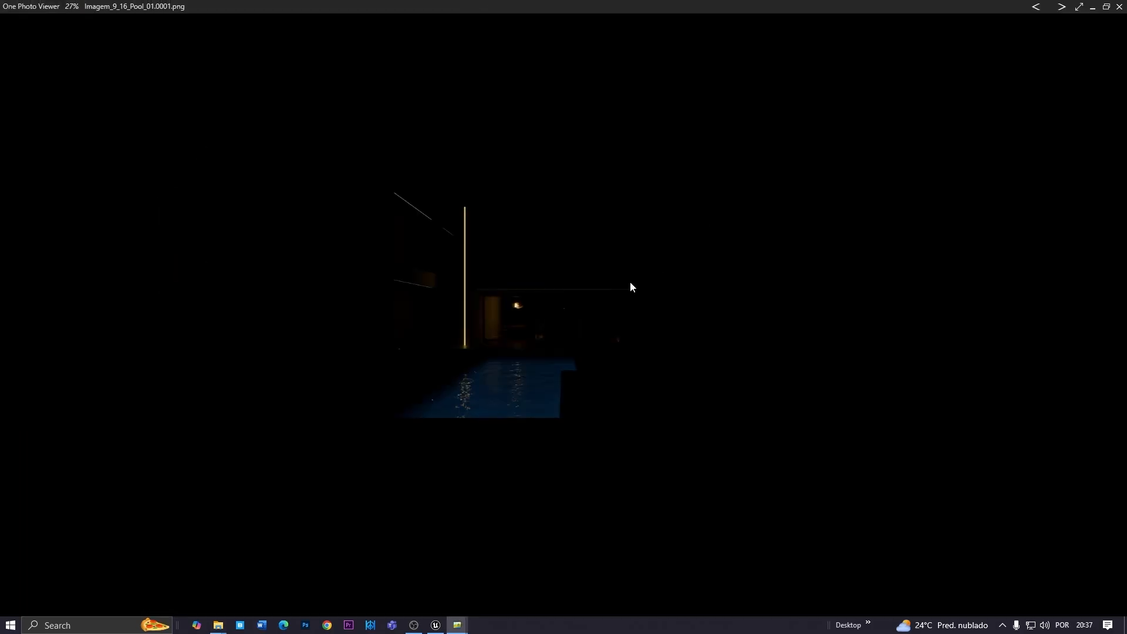
pyautogui.click(1118, 7)
pyautogui.click(1061, 7)
# Change the streaming method of the VEG_HOUSE level to Always Loaded
pyautogui.click(806, 86)
pyautogui.click(982, 67)
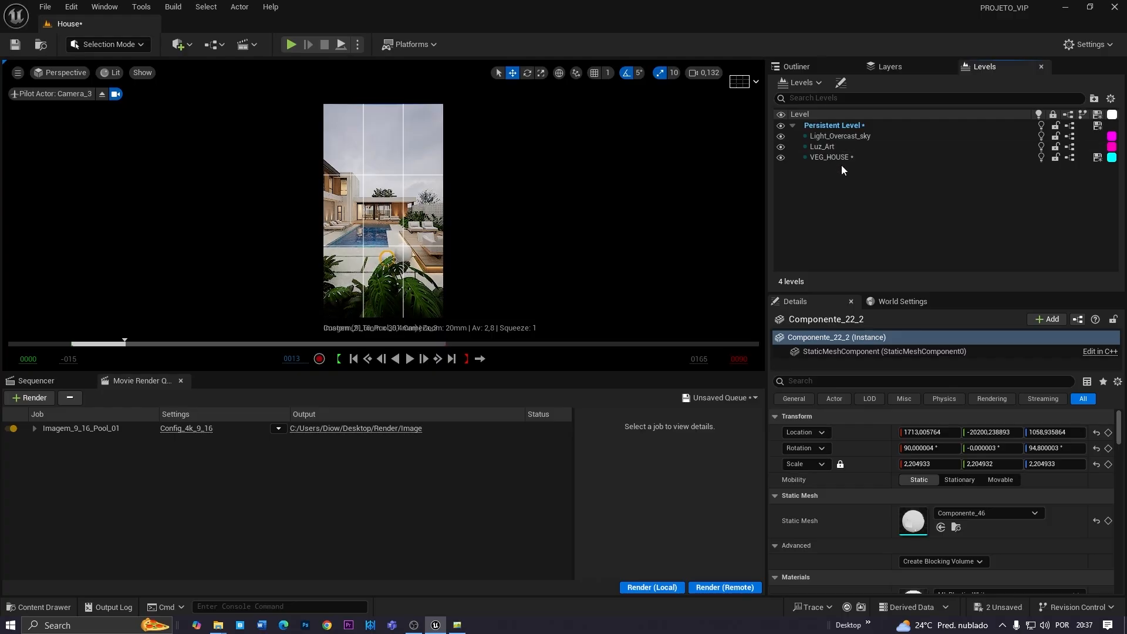
pyautogui.click(834, 156)
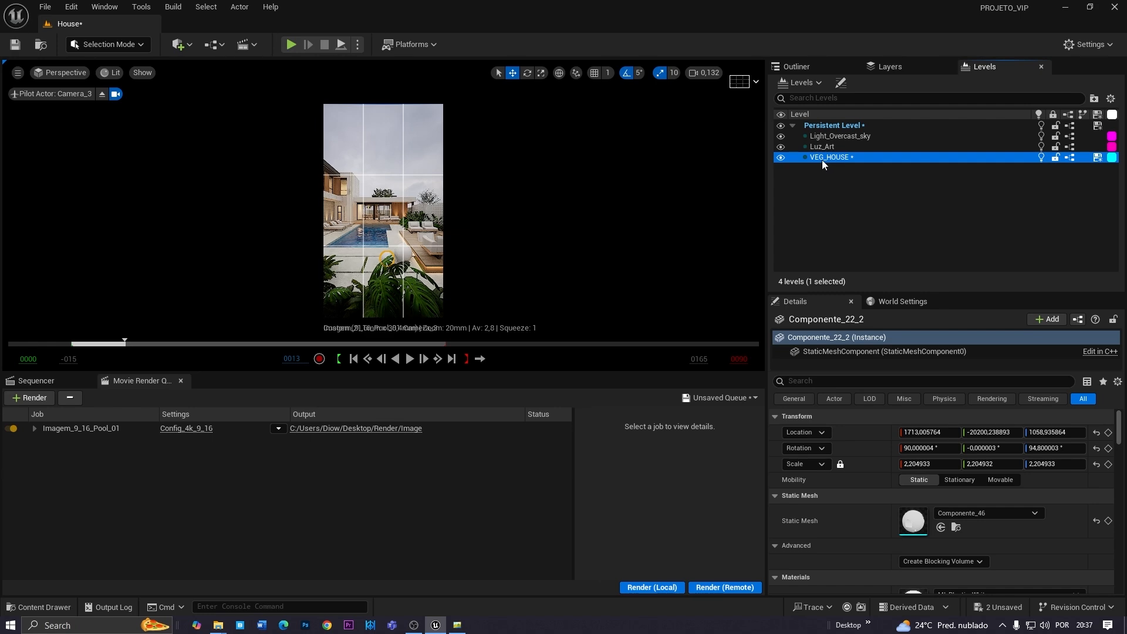
pyautogui.rightClick(838, 175)
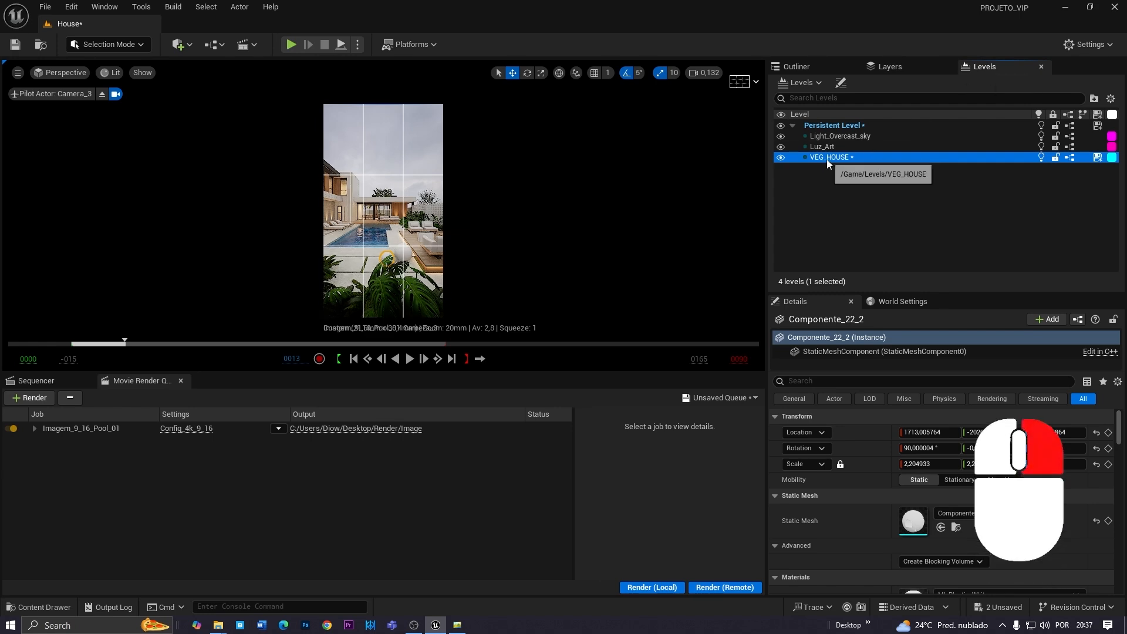
pyautogui.rightClick(826, 159)
pyautogui.moveTo(879, 265)
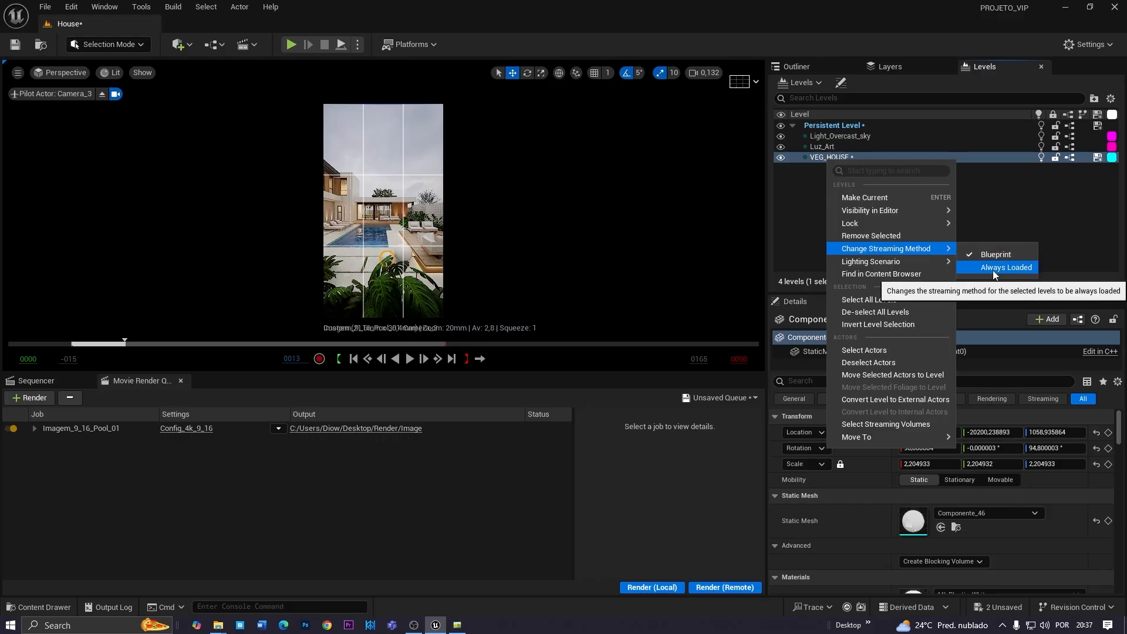
pyautogui.click(992, 268)
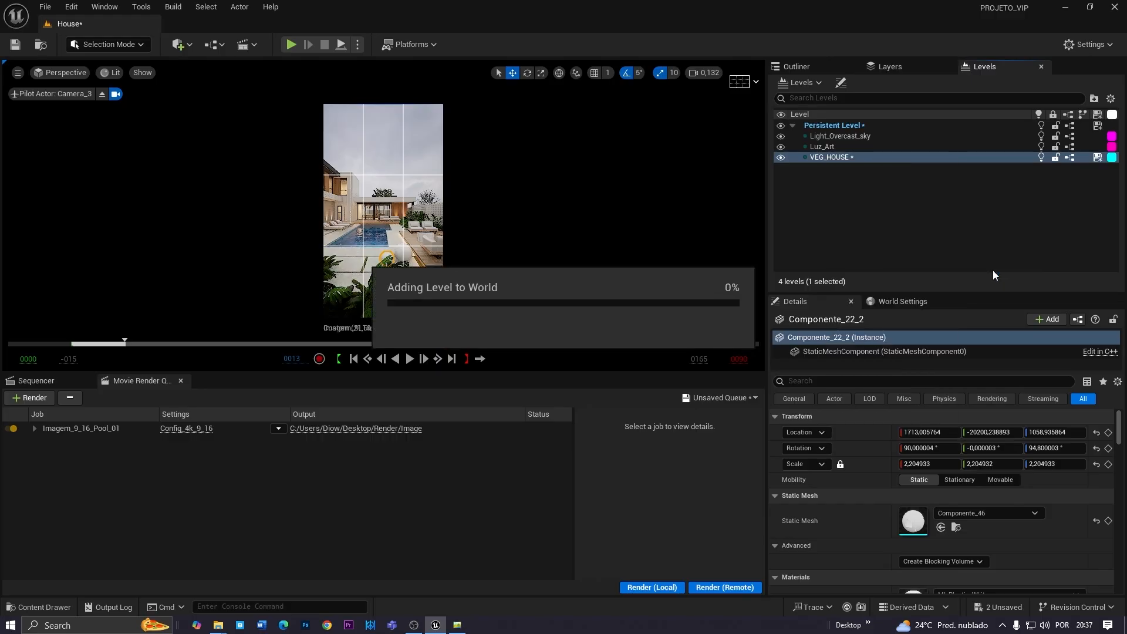
# Change the streaming method of the Luz_Art level to Always Loaded
pyautogui.click(820, 147)
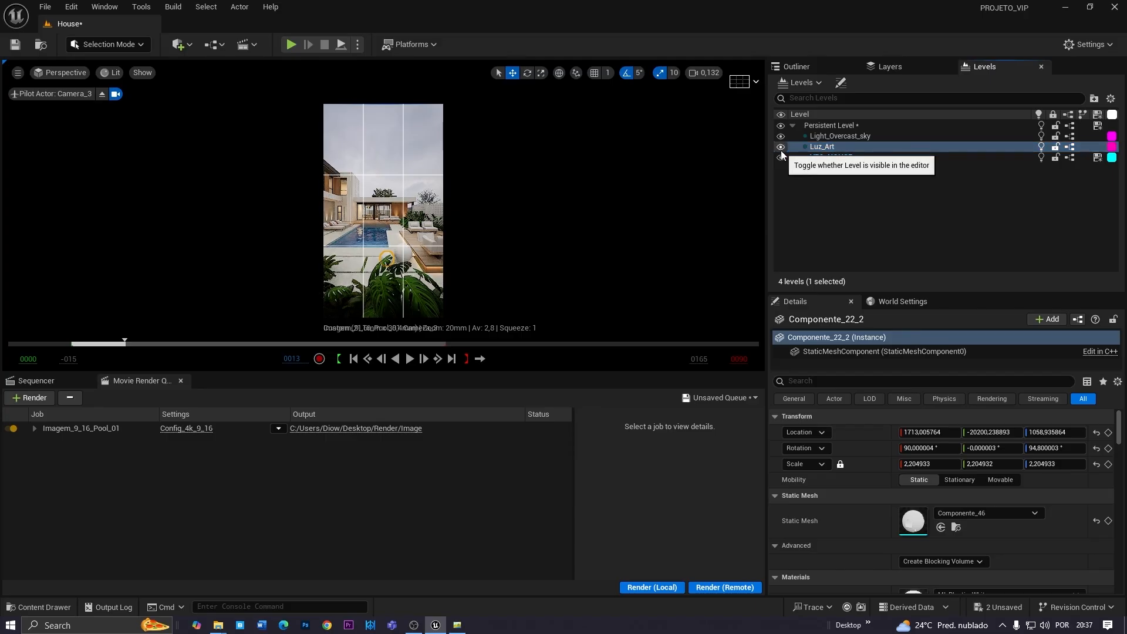
pyautogui.rightClick(827, 150)
pyautogui.moveTo(916, 239)
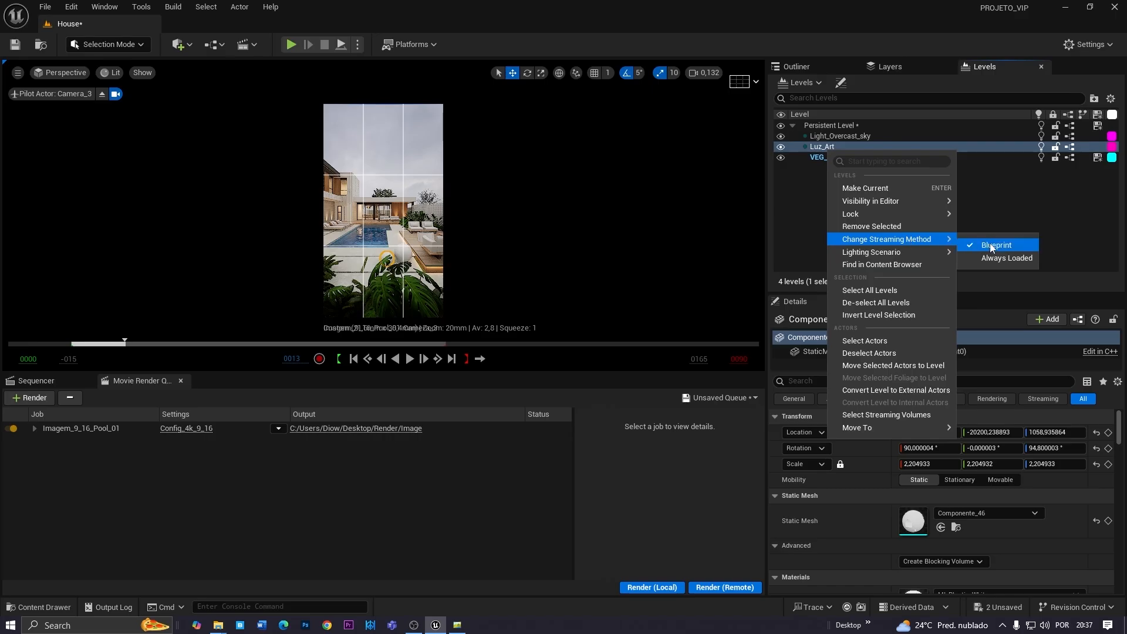
pyautogui.click(998, 258)
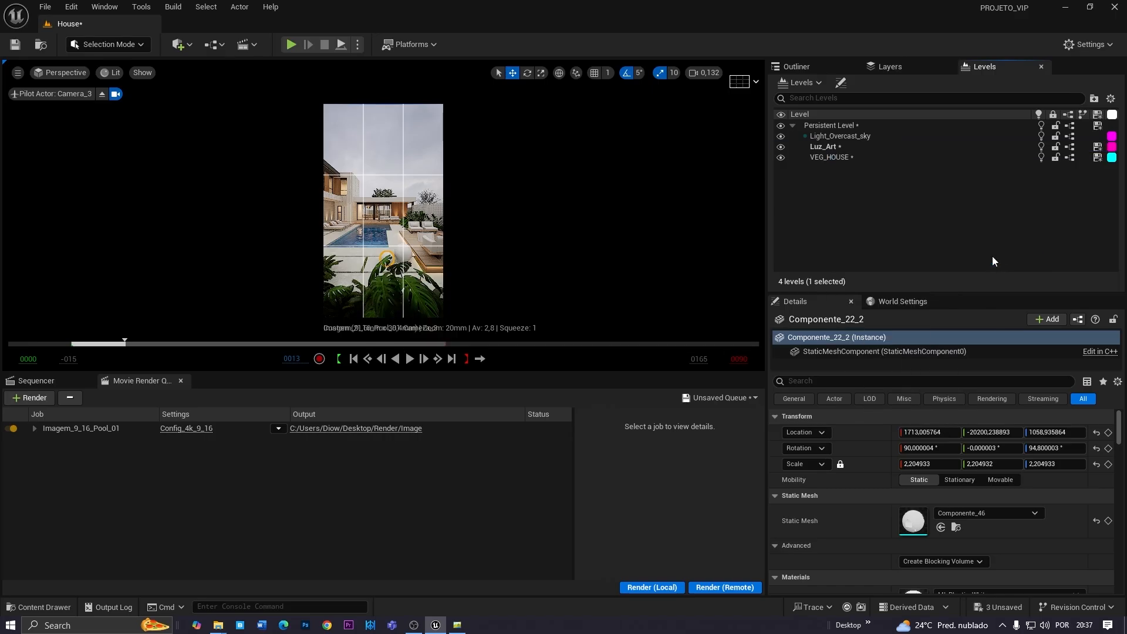
# Make the Persistent Level the current level and clear the level selection
pyautogui.doubleClick(836, 137)
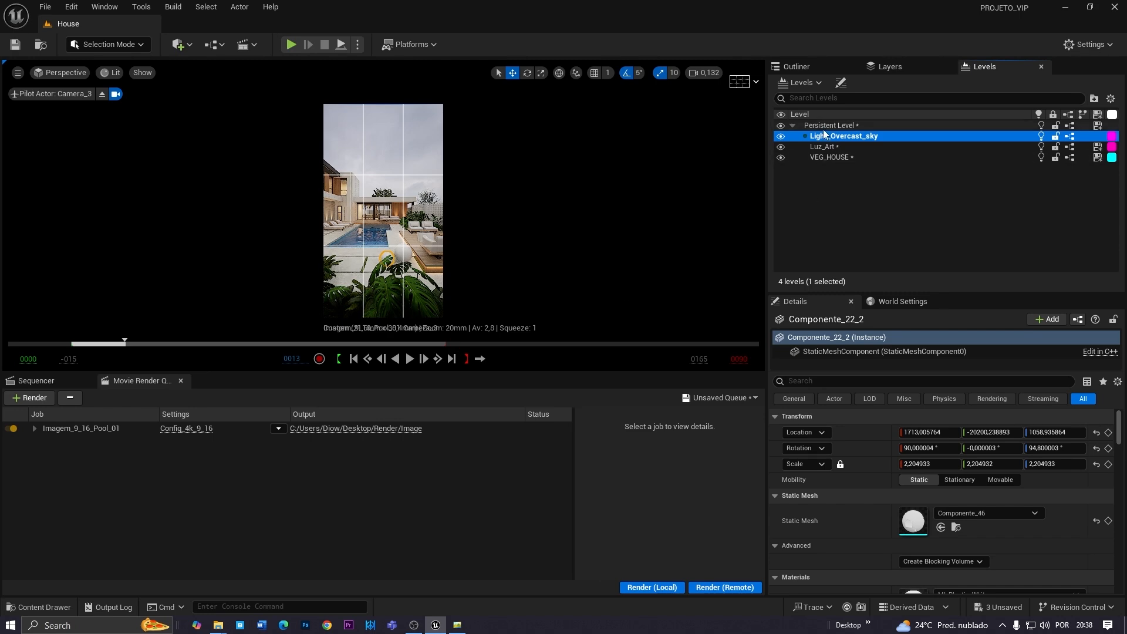
pyautogui.doubleClick(825, 127)
pyautogui.click(840, 192)
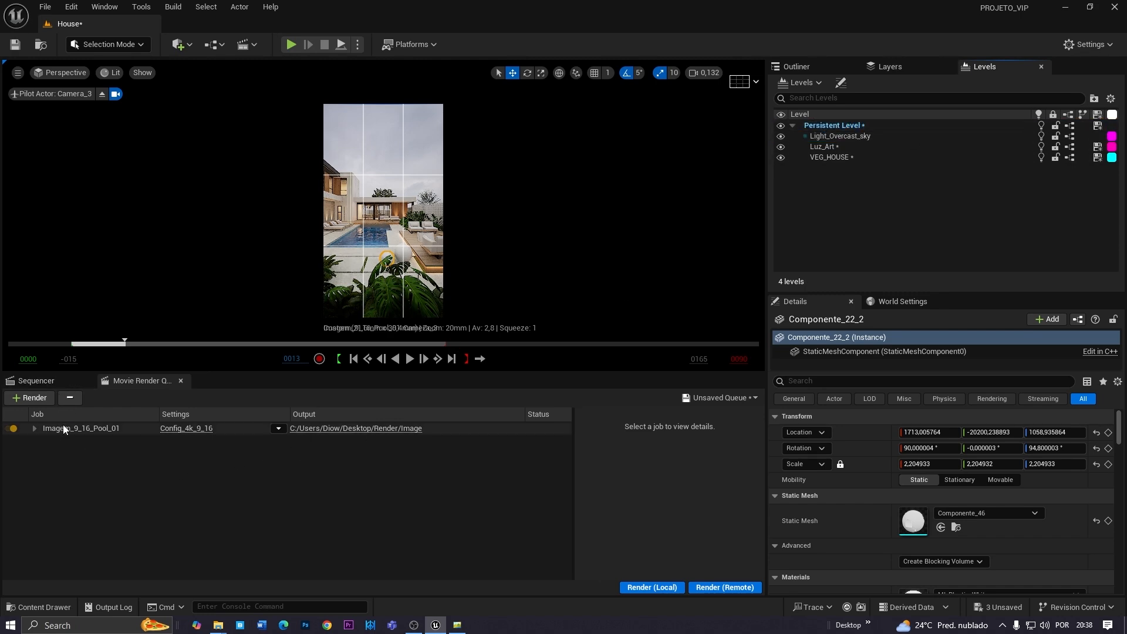
# Add a Level Visibility track from frame 0 of the Imagem_9_16_Pool_01 sequence and assign the Light_Overcast_sky level to its Visible section
pyautogui.click(49, 383)
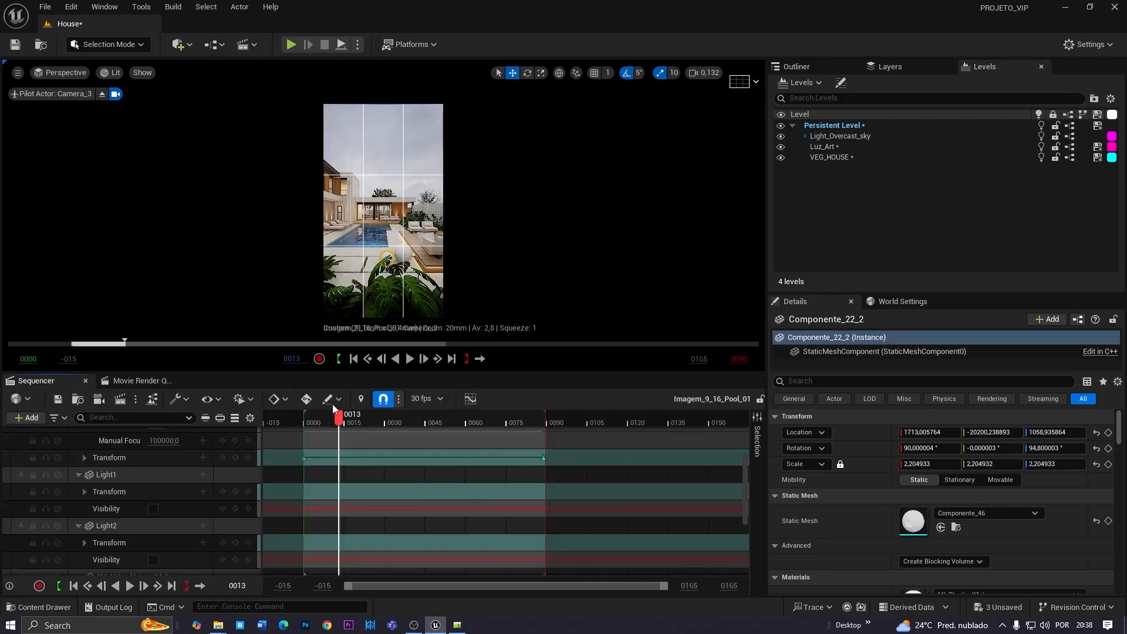
pyautogui.click(353, 359)
pyautogui.scroll(4, 348, 505)
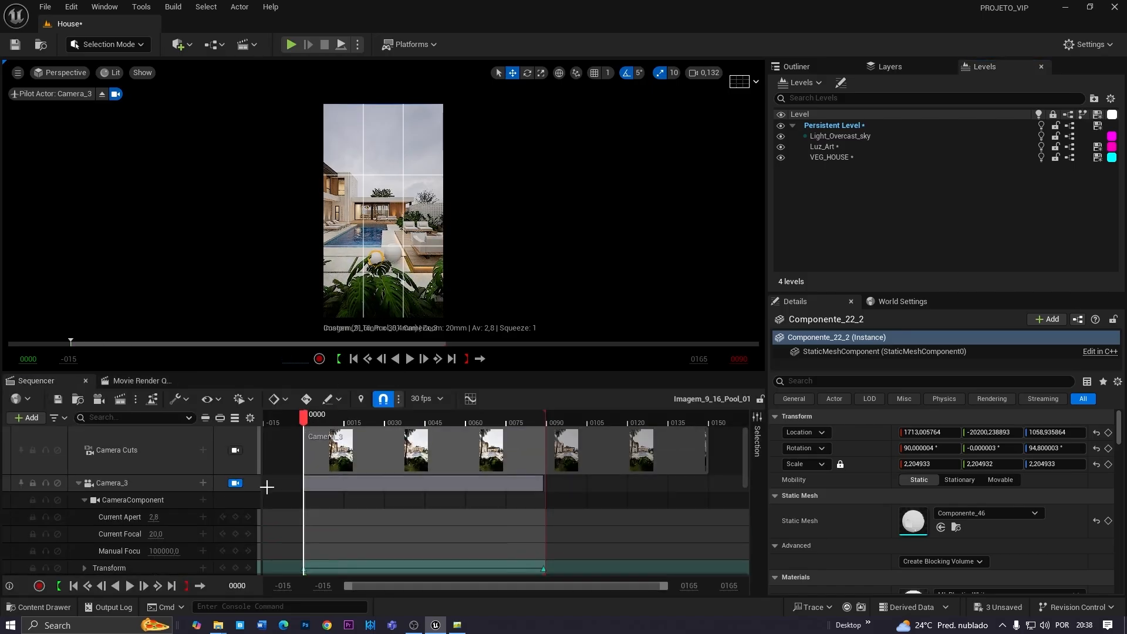
pyautogui.click(26, 419)
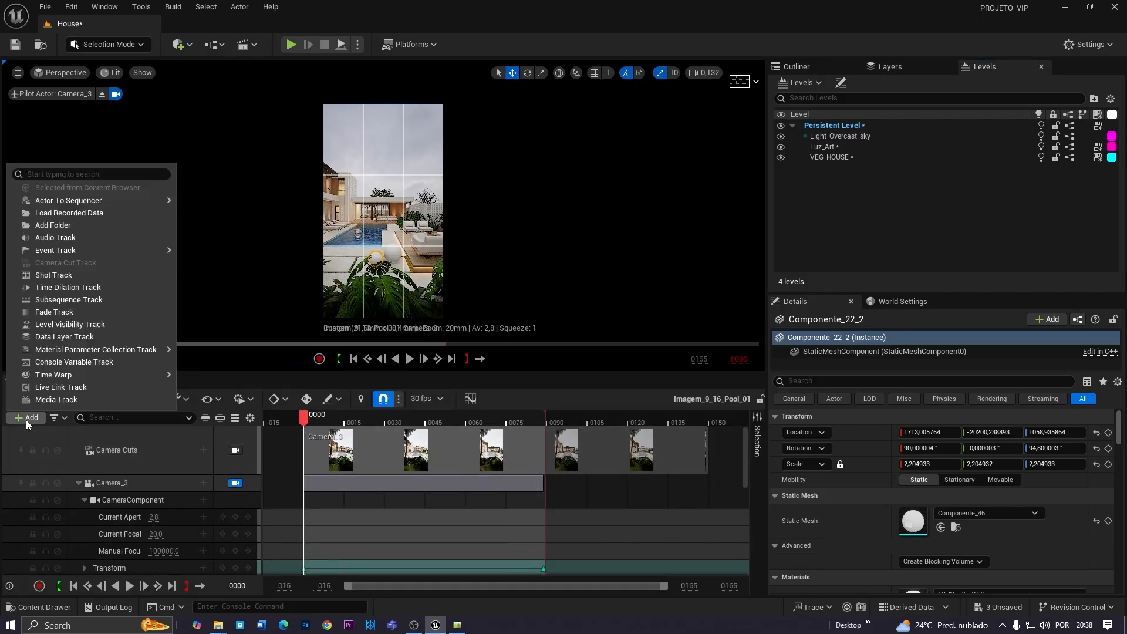
pyautogui.click(72, 326)
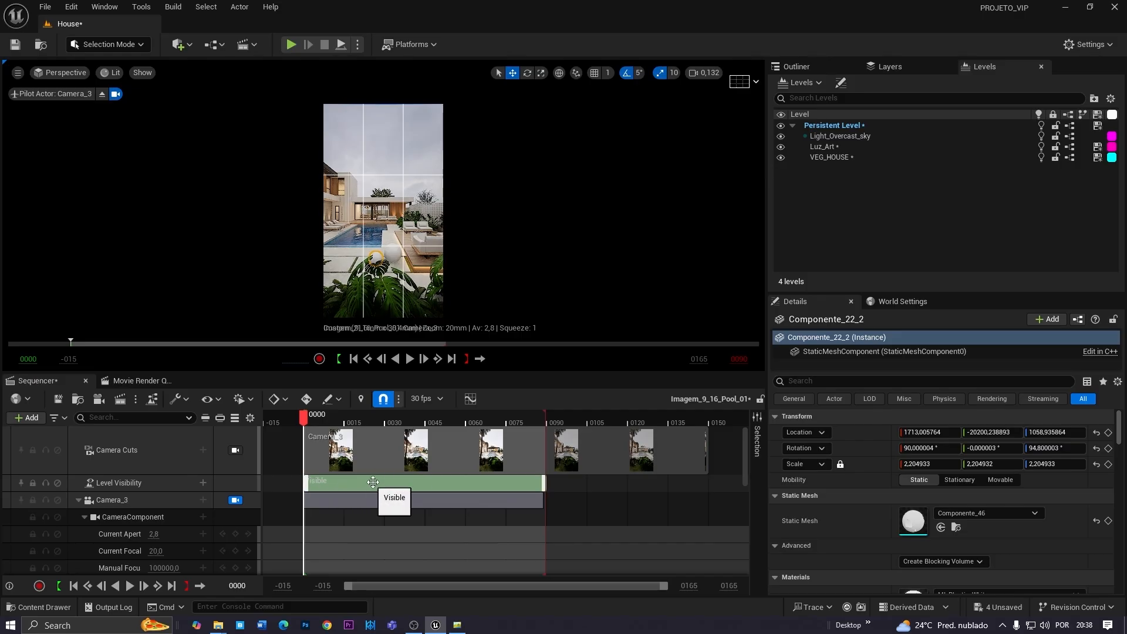
pyautogui.moveTo(838, 137); pyautogui.dragTo(351, 487)
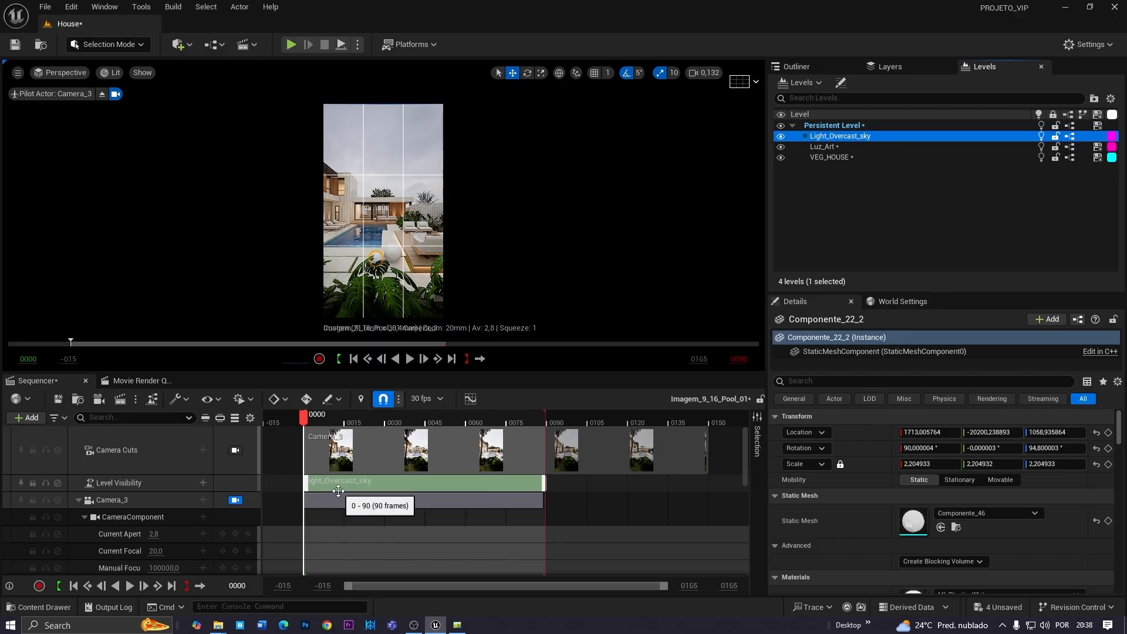
# Check the streaming method of the Light_Overcast_sky level without changing it
pyautogui.rightClick(834, 137)
pyautogui.moveTo(934, 232)
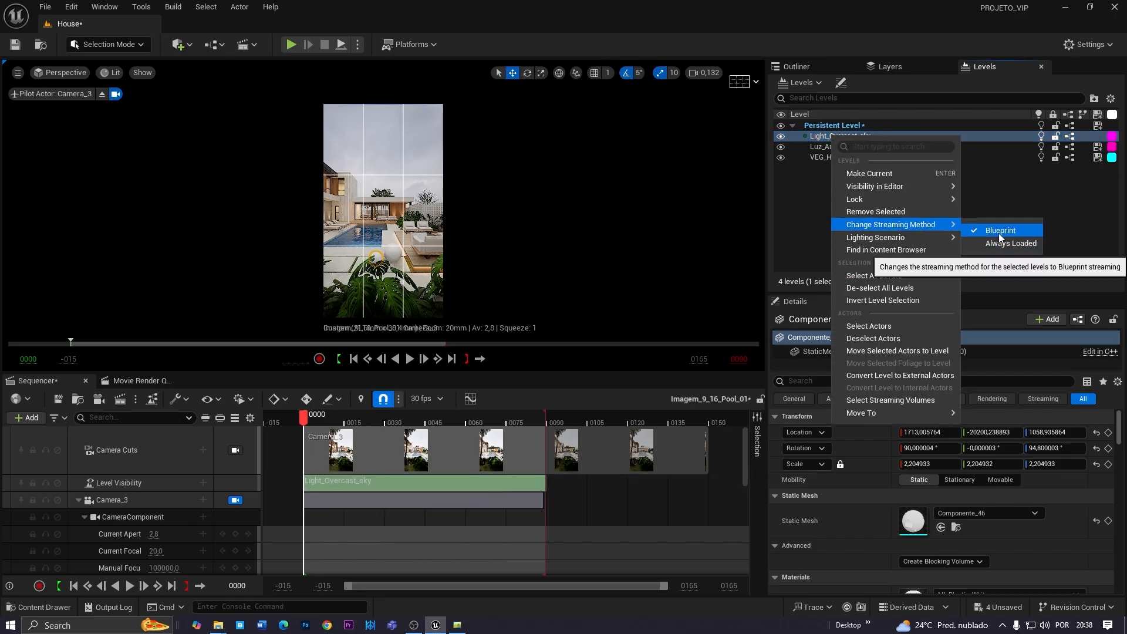
pyautogui.click(1003, 184)
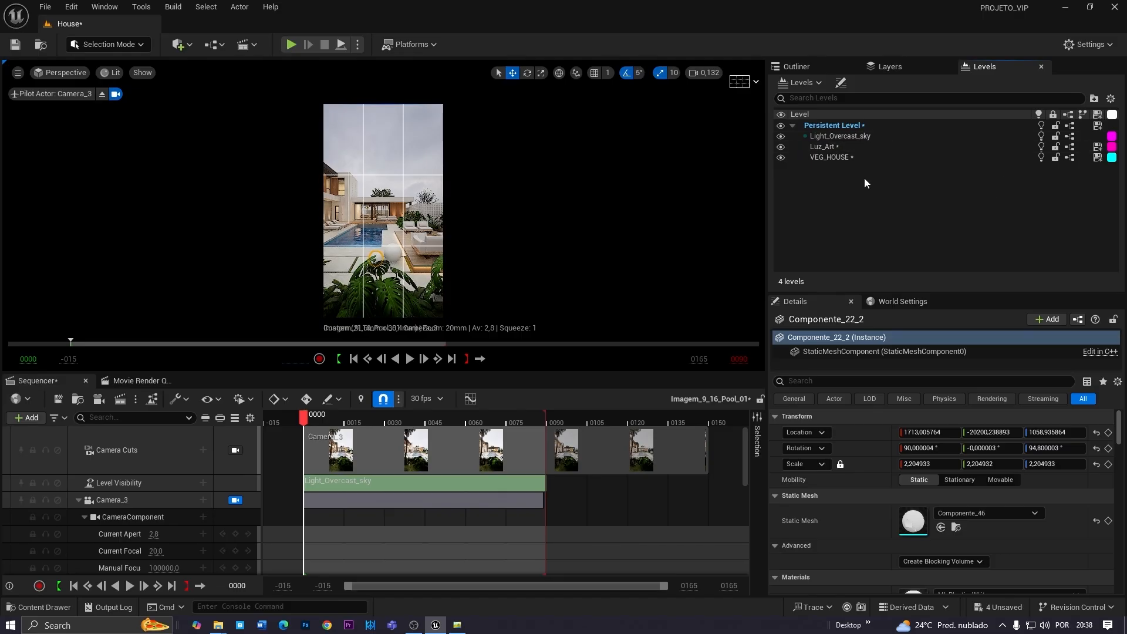
# Save the sequence and render the Imagem_9_16_Pool_01 job locally, repeating the render once and dismissing the message log after each run
pyautogui.click(58, 399)
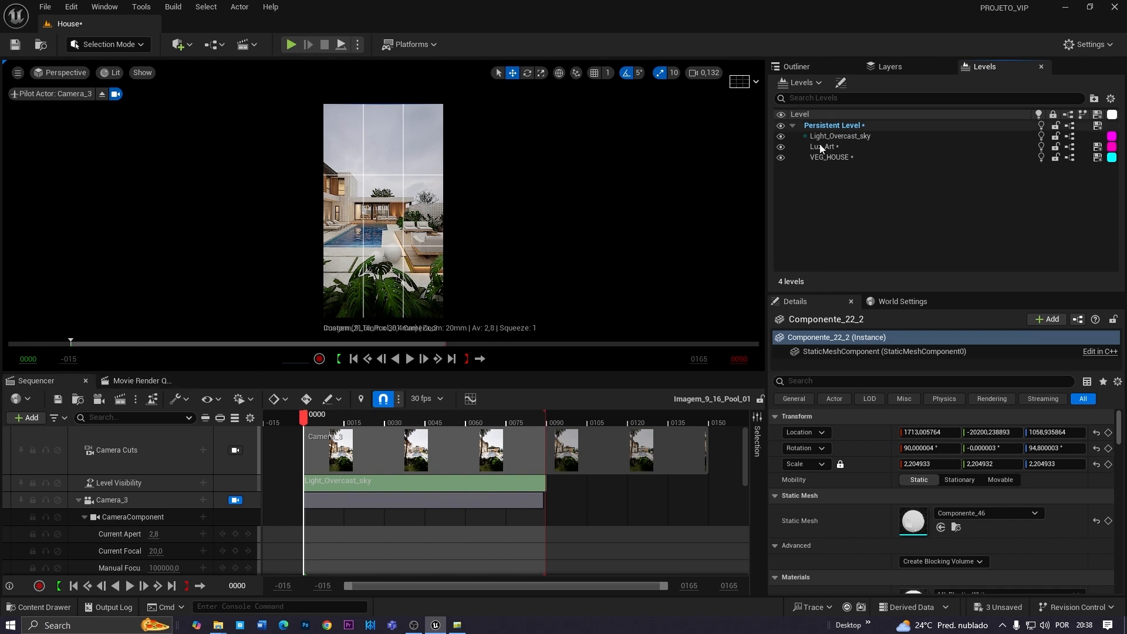
pyautogui.click(129, 382)
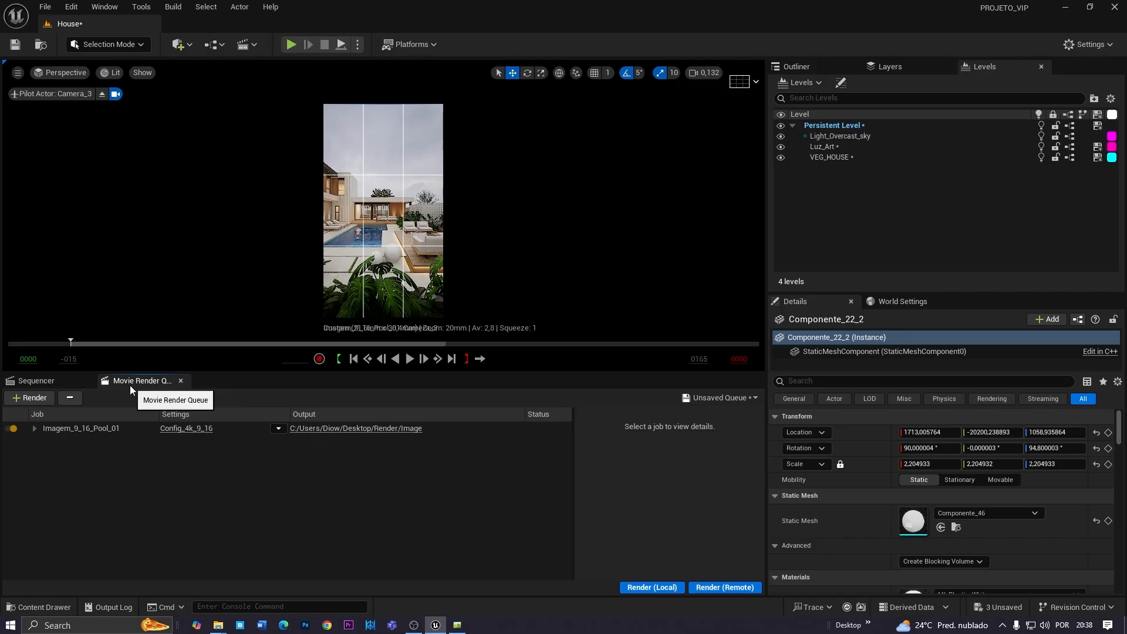
pyautogui.click(645, 588)
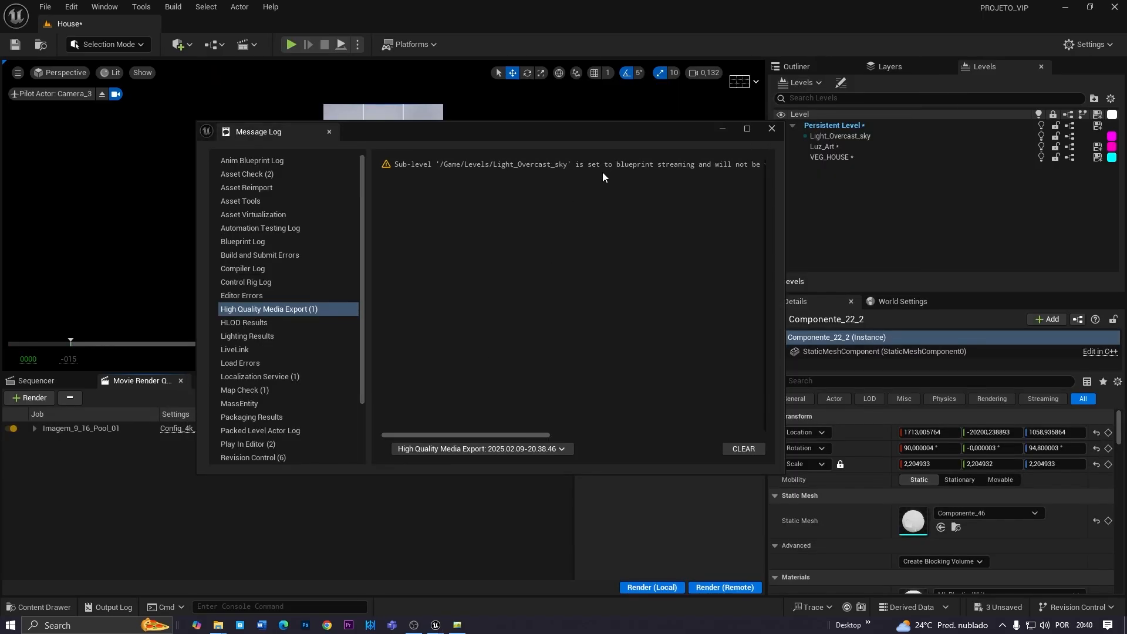
pyautogui.click(771, 129)
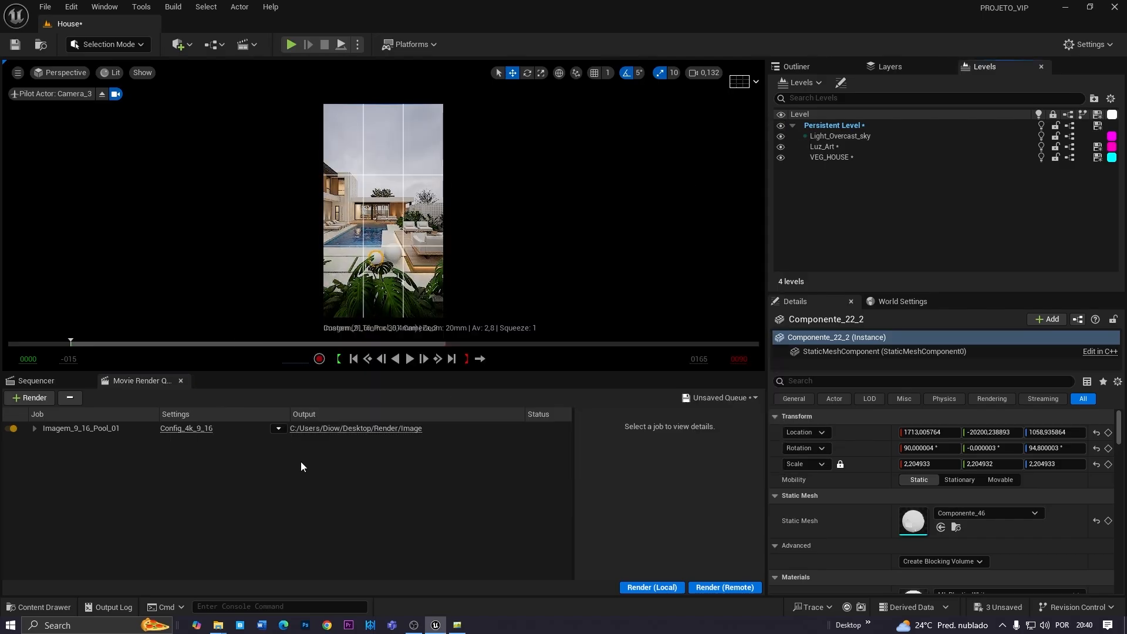
pyautogui.click(633, 585)
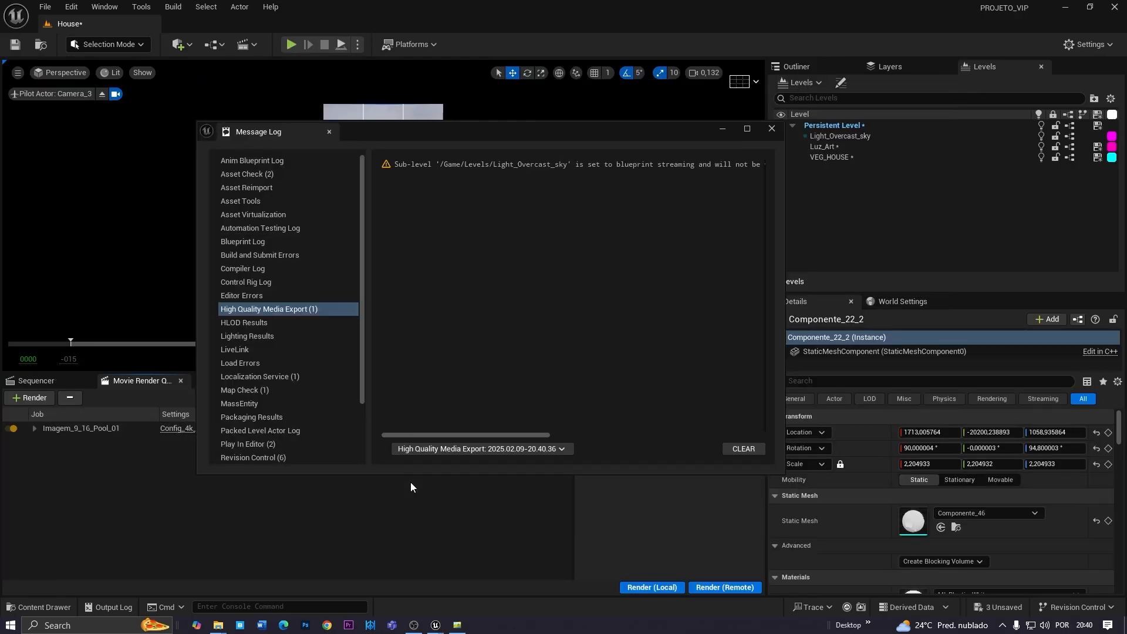
pyautogui.click(772, 130)
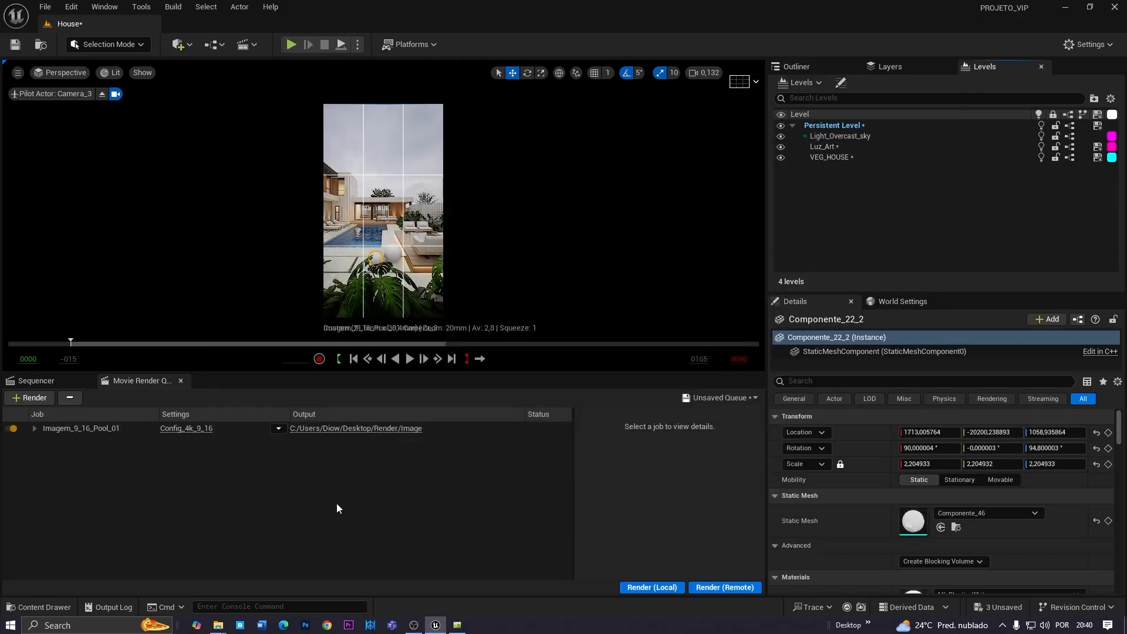
# Open the job's output folder and inspect Imagem_9_16_Pool_01.0001.png up close at full window size, then return to Unreal Editor
pyautogui.click(337, 430)
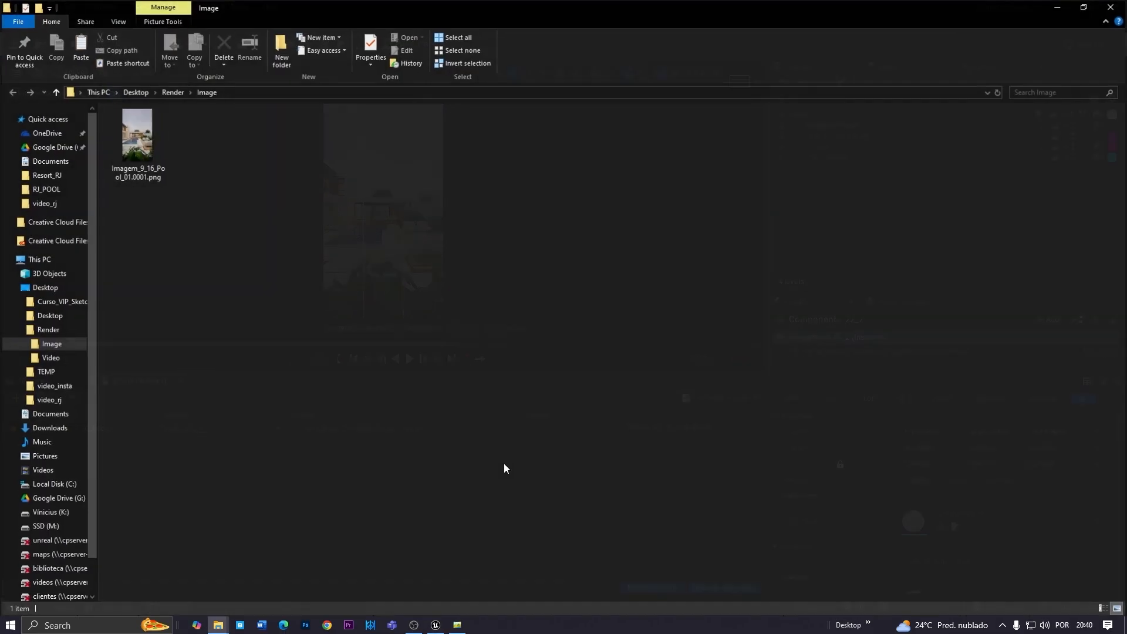
pyautogui.click(141, 154)
pyautogui.press('Return')
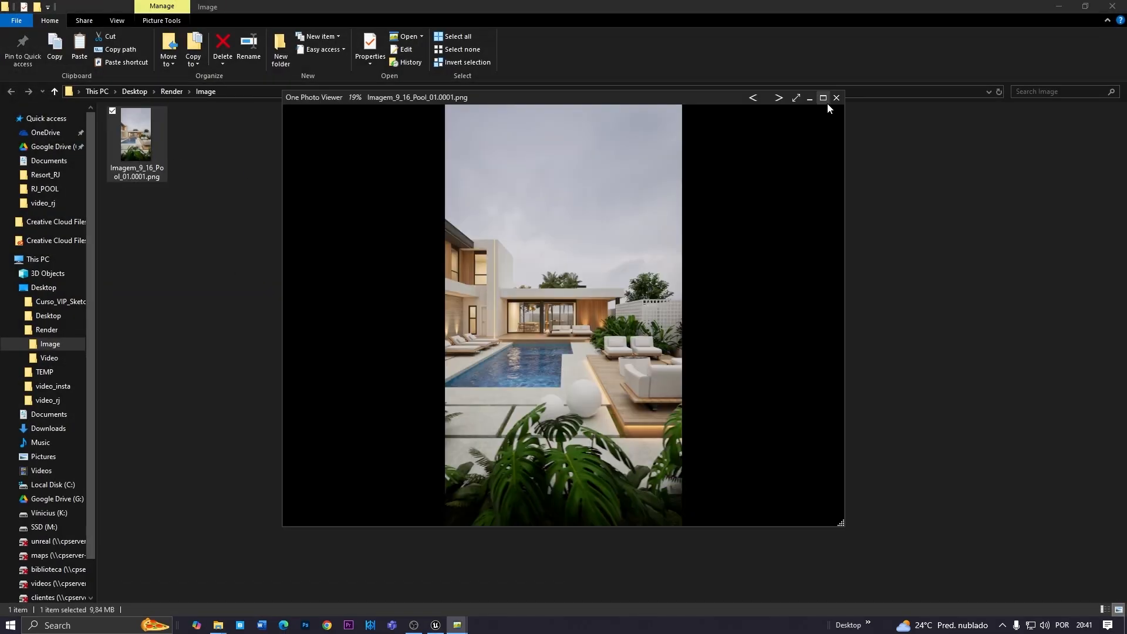
pyautogui.click(825, 101)
pyautogui.scroll(8, 554, 335)
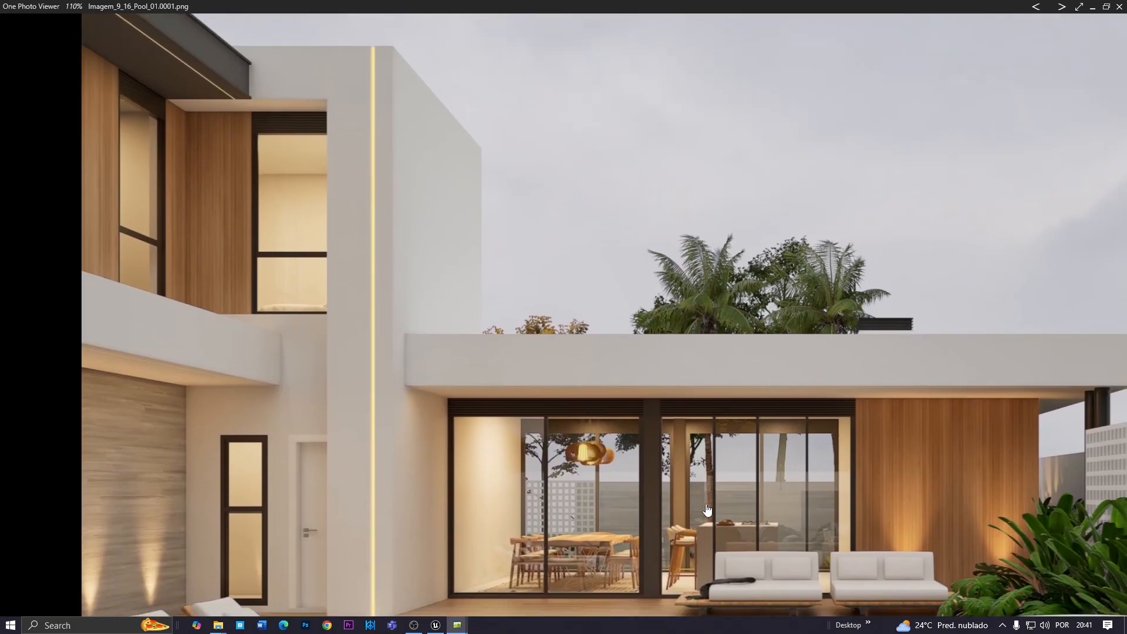
pyautogui.moveTo(707, 510); pyautogui.dragTo(504, 280)
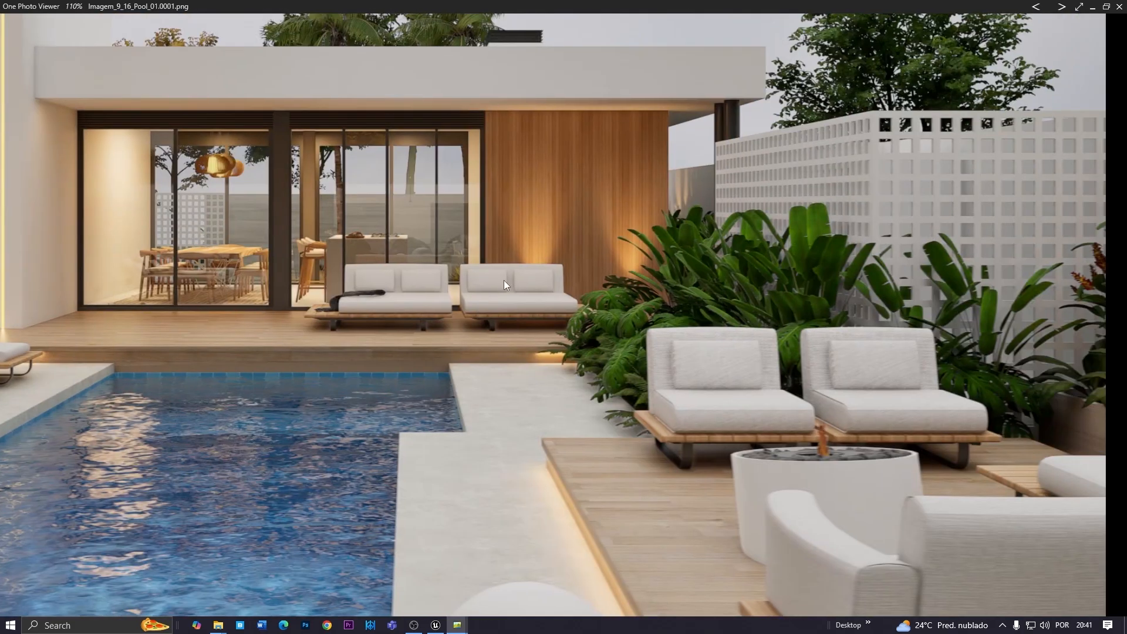
pyautogui.scroll(-8, 499, 322)
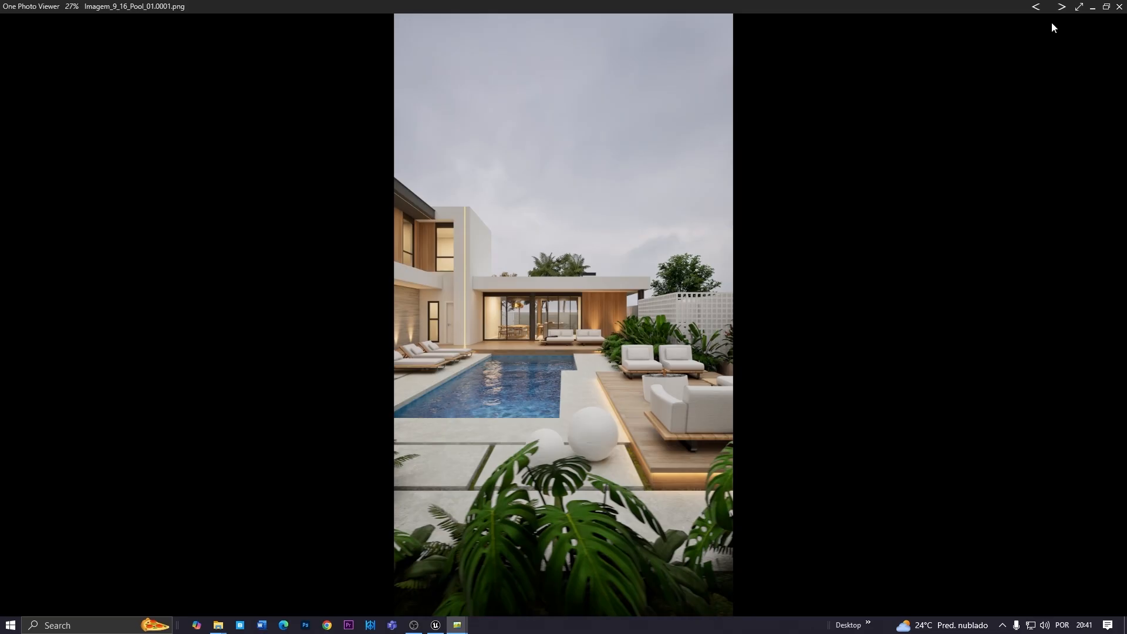
pyautogui.click(1119, 7)
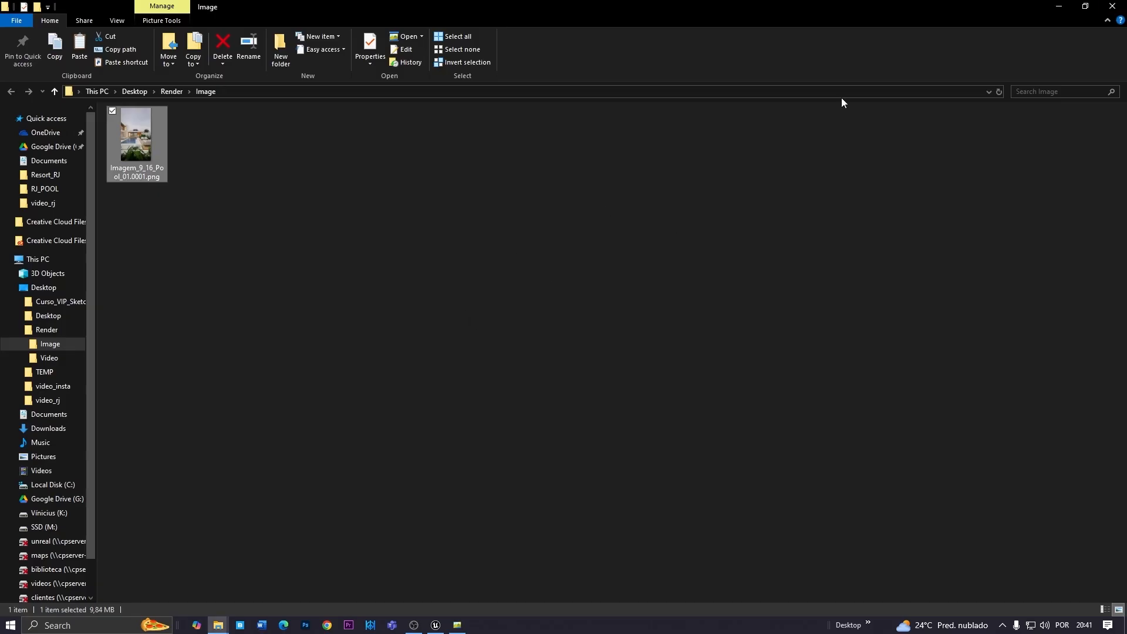
pyautogui.click(1054, 11)
# Add the Imagem_1_1_Pool_01 sequence to the render queue as a new job
pyautogui.click(31, 397)
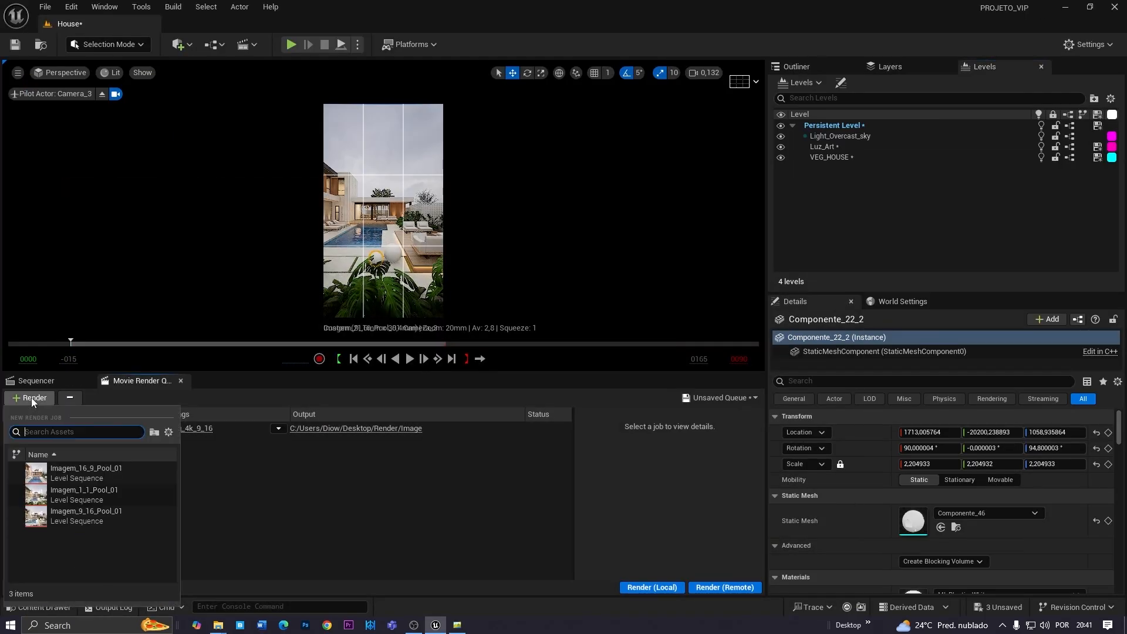
pyautogui.click(87, 494)
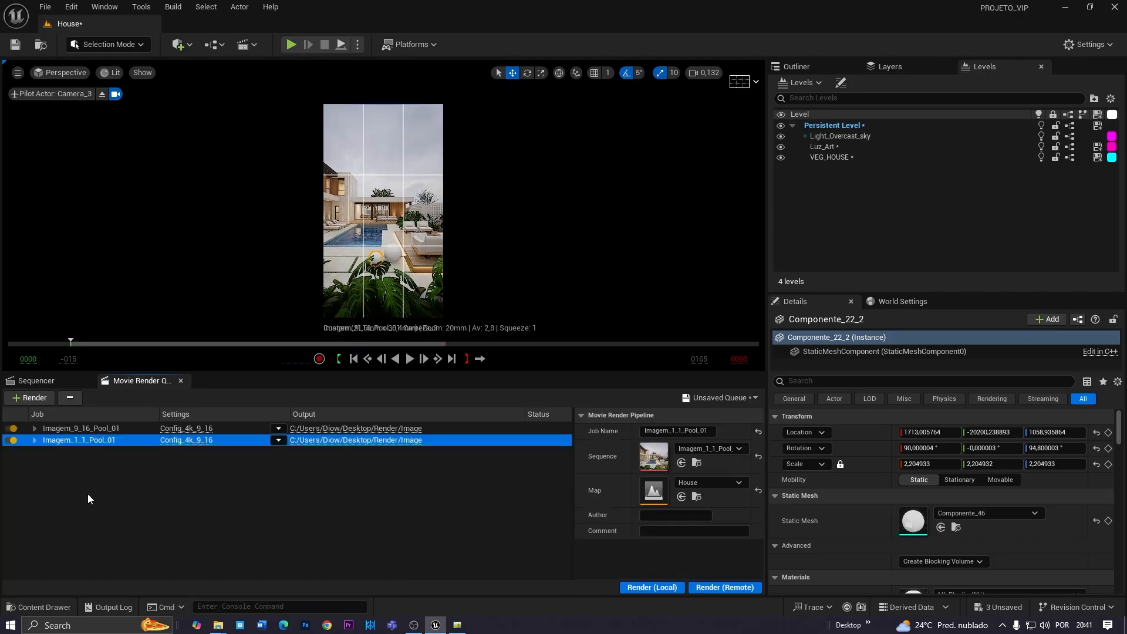
pyautogui.click(104, 447)
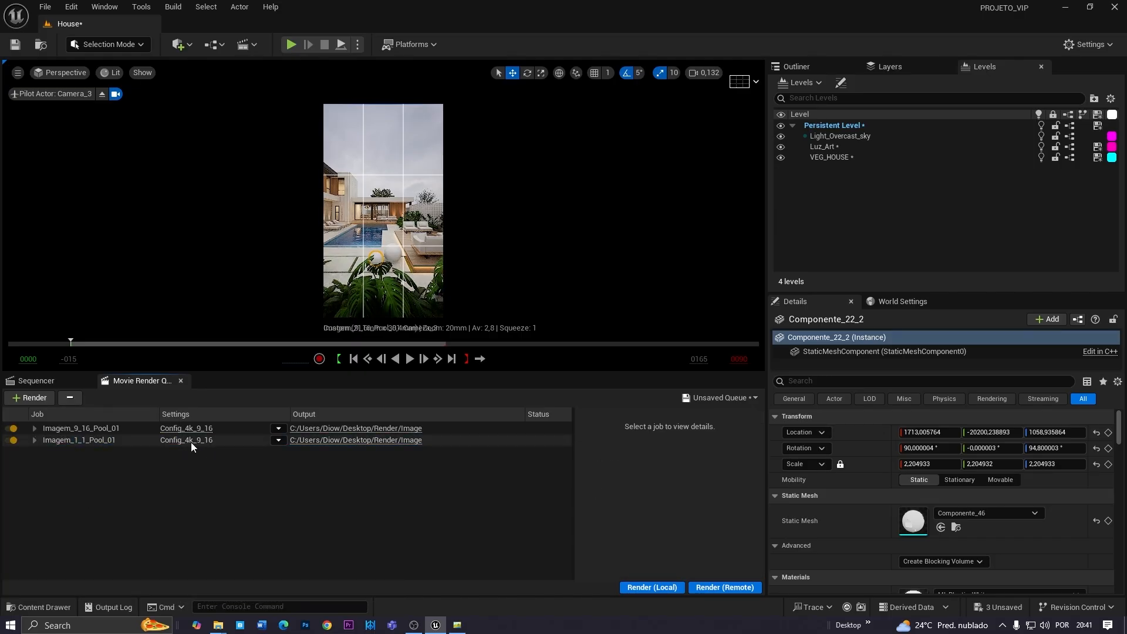
# Set the output resolution of the Imagem_1_1_Pool_01 job to 2500 x 2500
pyautogui.click(191, 440)
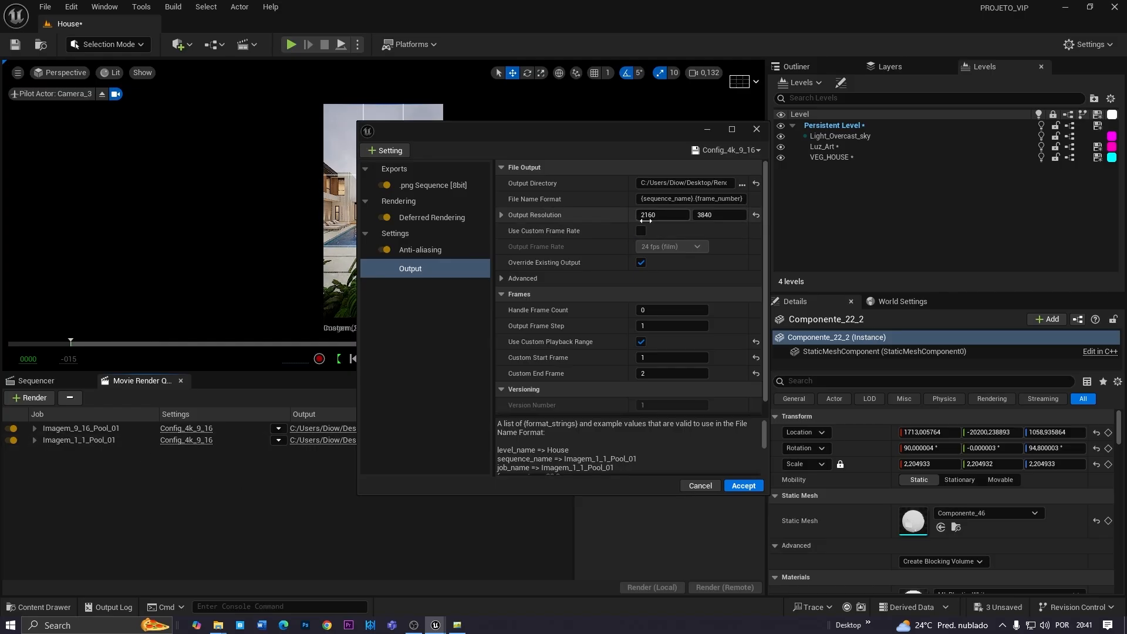
pyautogui.click(688, 216)
pyautogui.click(711, 216)
pyautogui.hotkey('shift', 'Tab')
pyautogui.write('2500')
pyautogui.press('Tab')
pyautogui.write('2500')
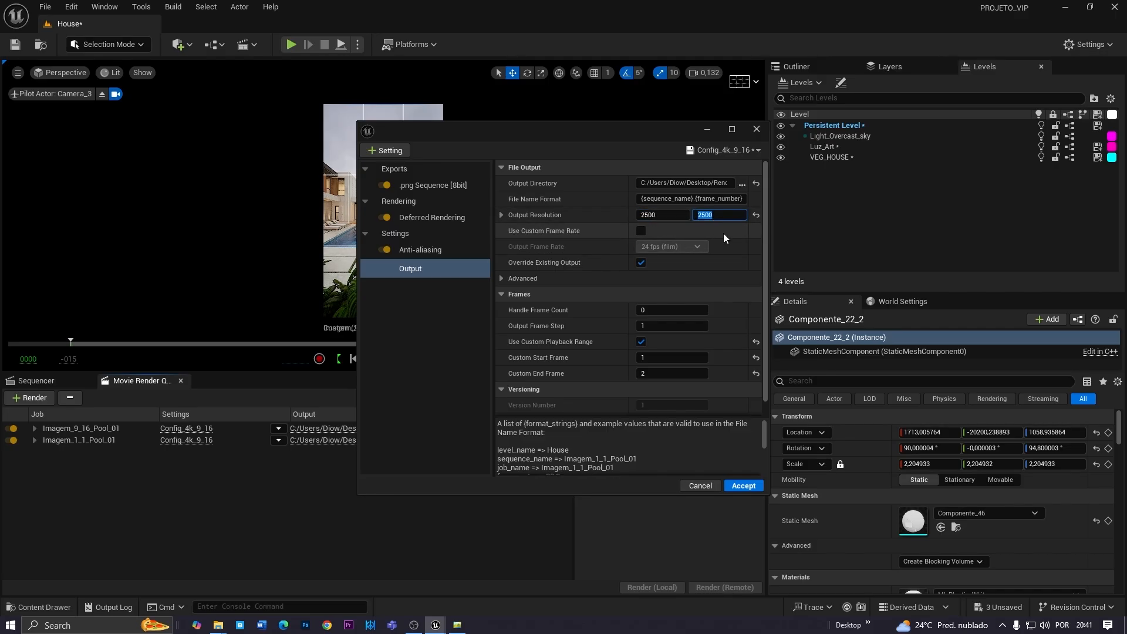
# Save the render settings as a new preset named Config_1_1 in the Sequence folder and accept them for the job
pyautogui.click(730, 151)
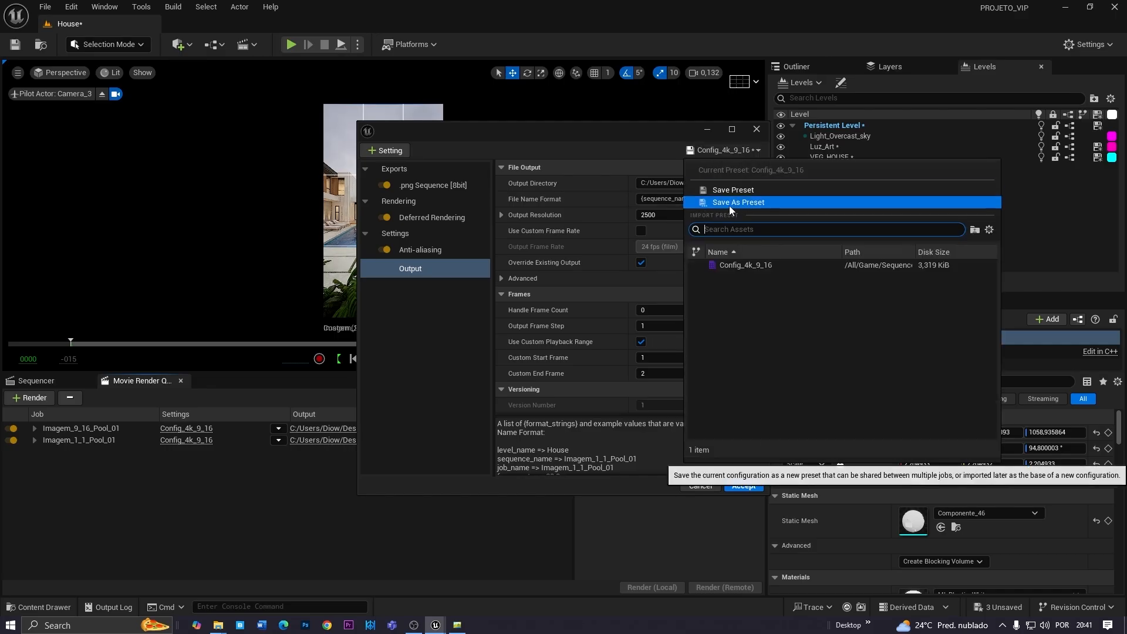
pyautogui.click(749, 203)
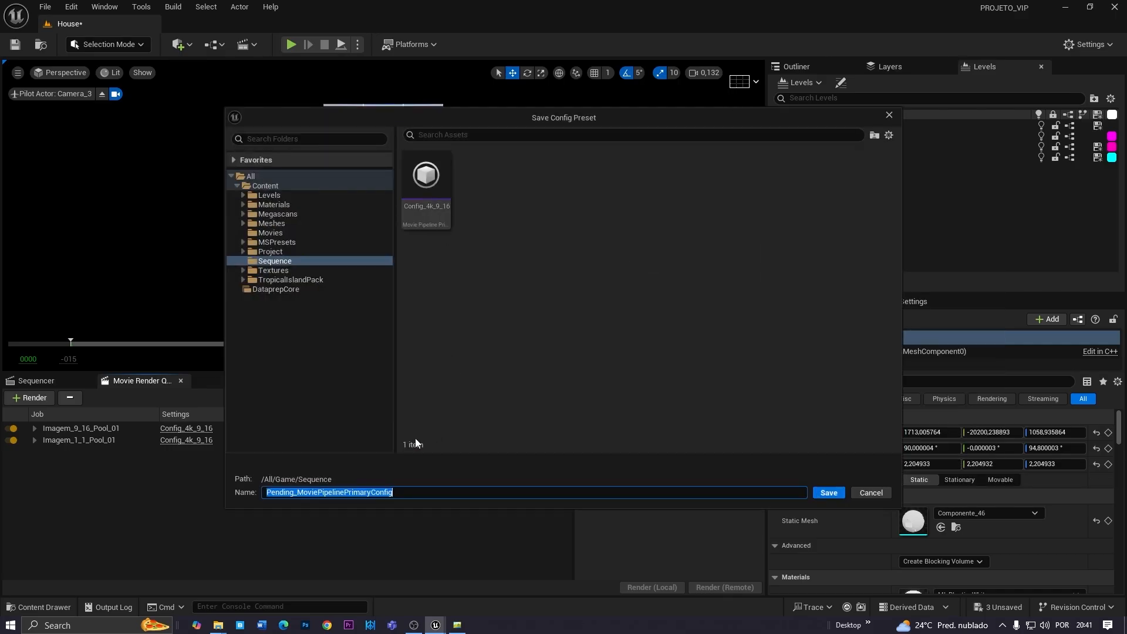
pyautogui.write('Config_1_1')
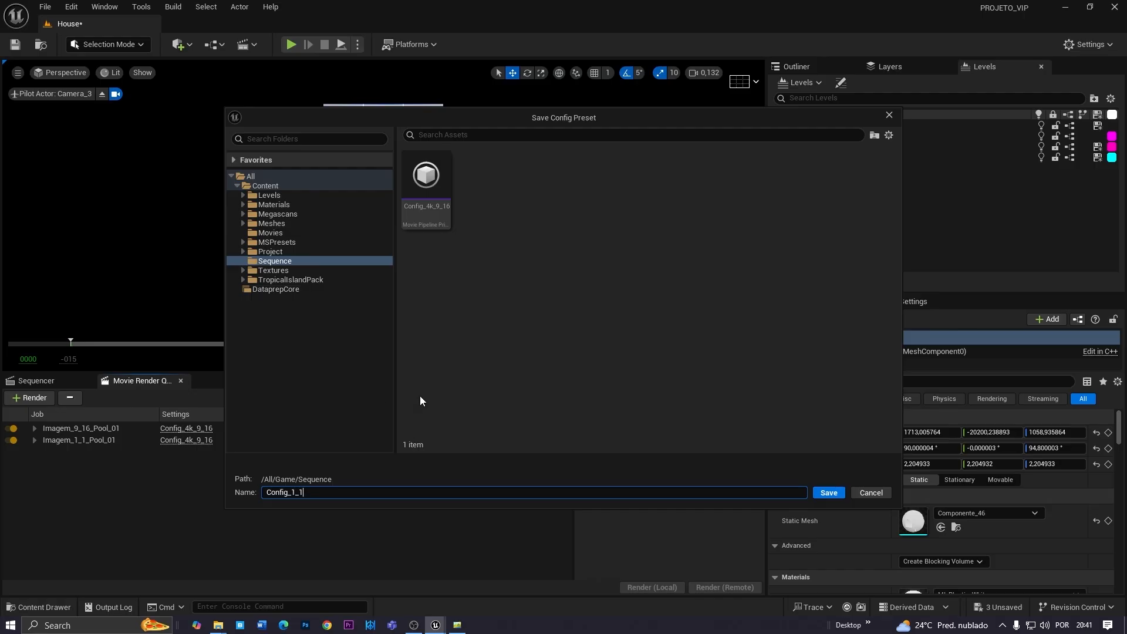
pyautogui.click(828, 493)
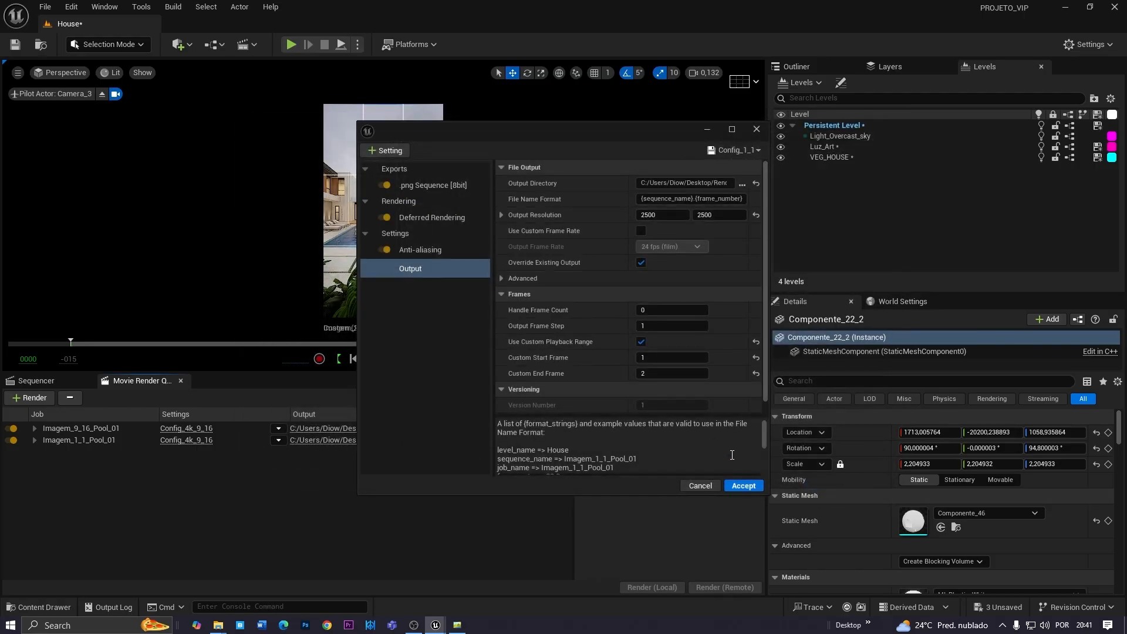
pyautogui.click(743, 486)
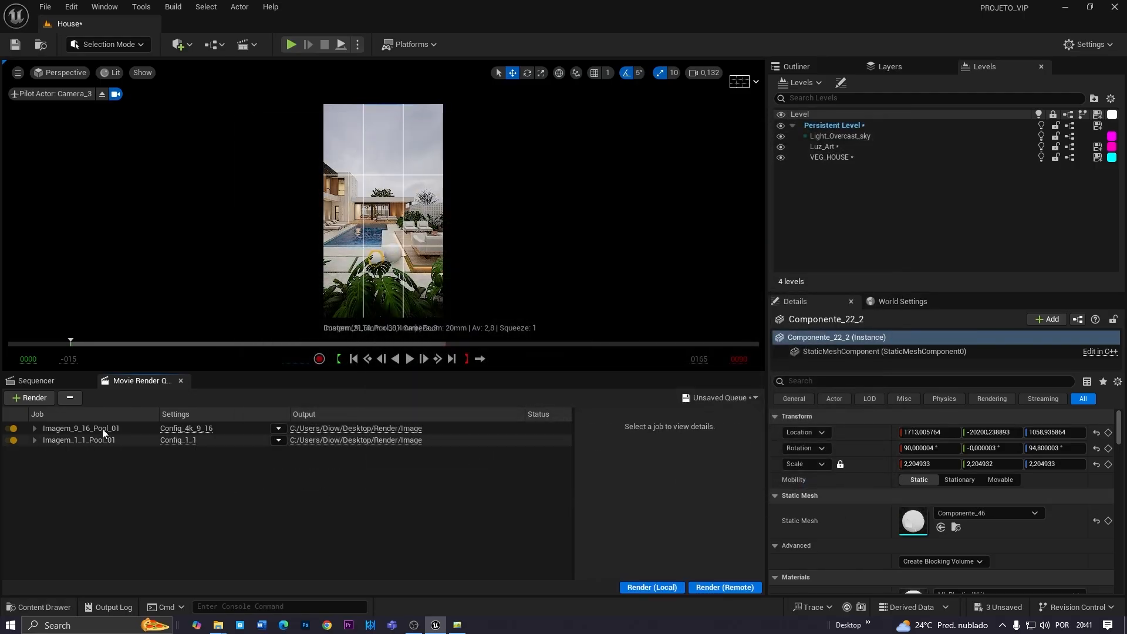
pyautogui.click(65, 428)
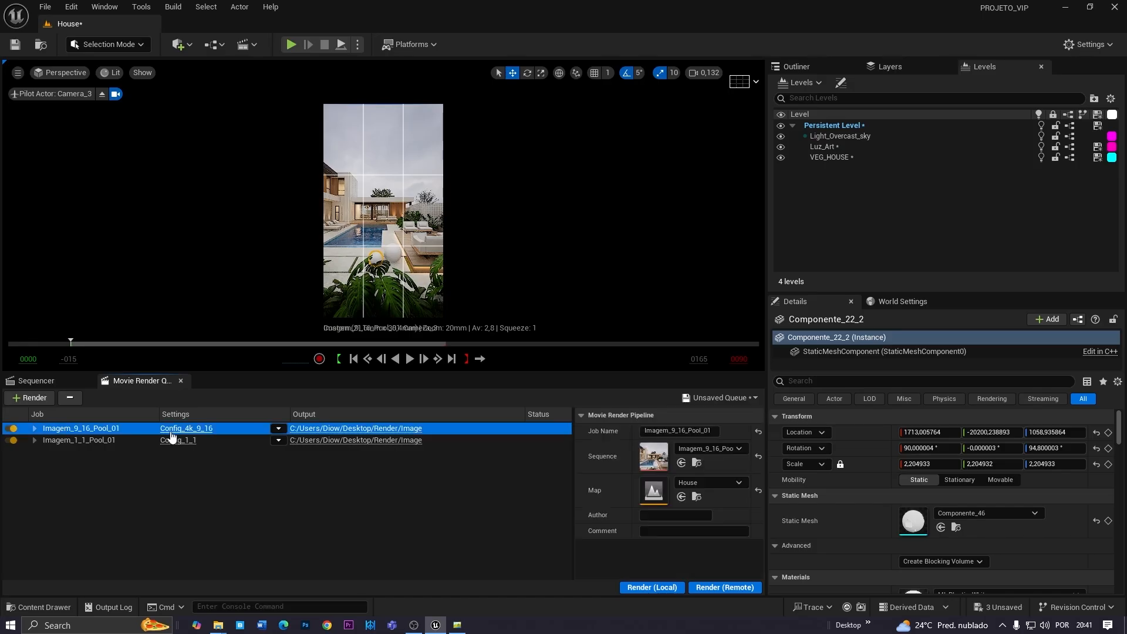
pyautogui.click(139, 470)
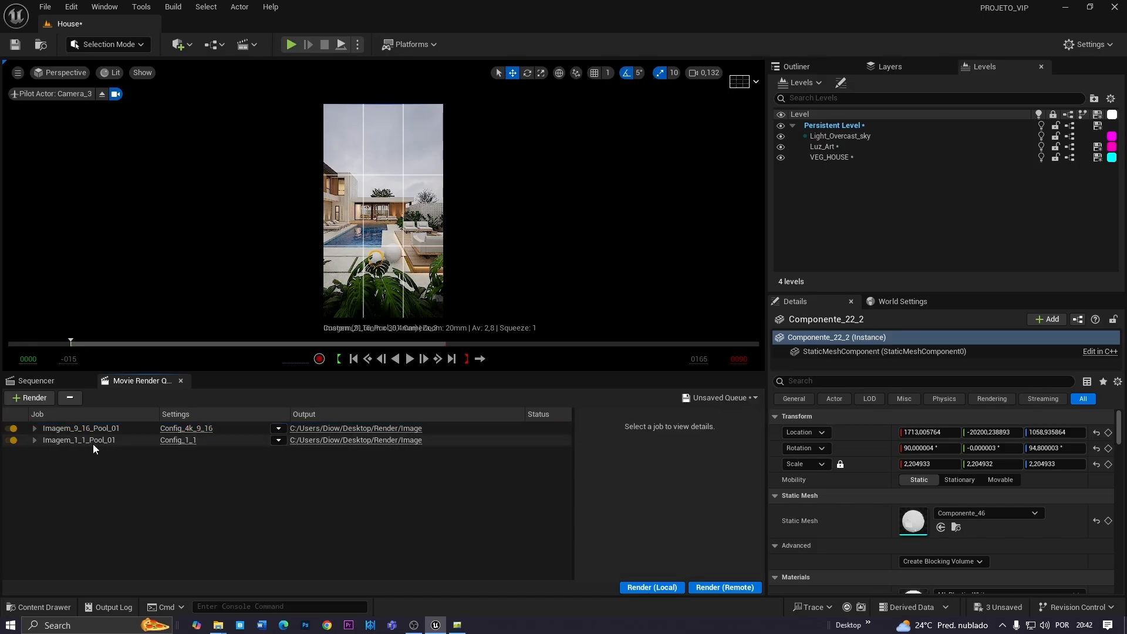
pyautogui.click(94, 441)
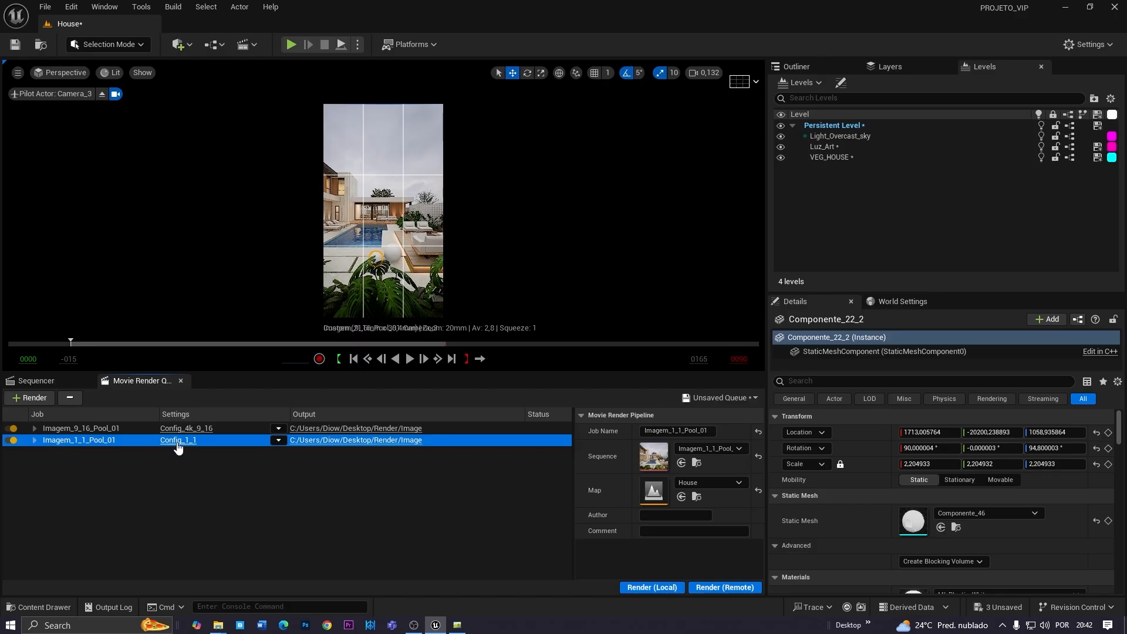
pyautogui.click(139, 468)
# Disable the Imagem_9_16_Pool_01 job and render the Imagem_1_1_Pool_01 job locally
pyautogui.click(13, 429)
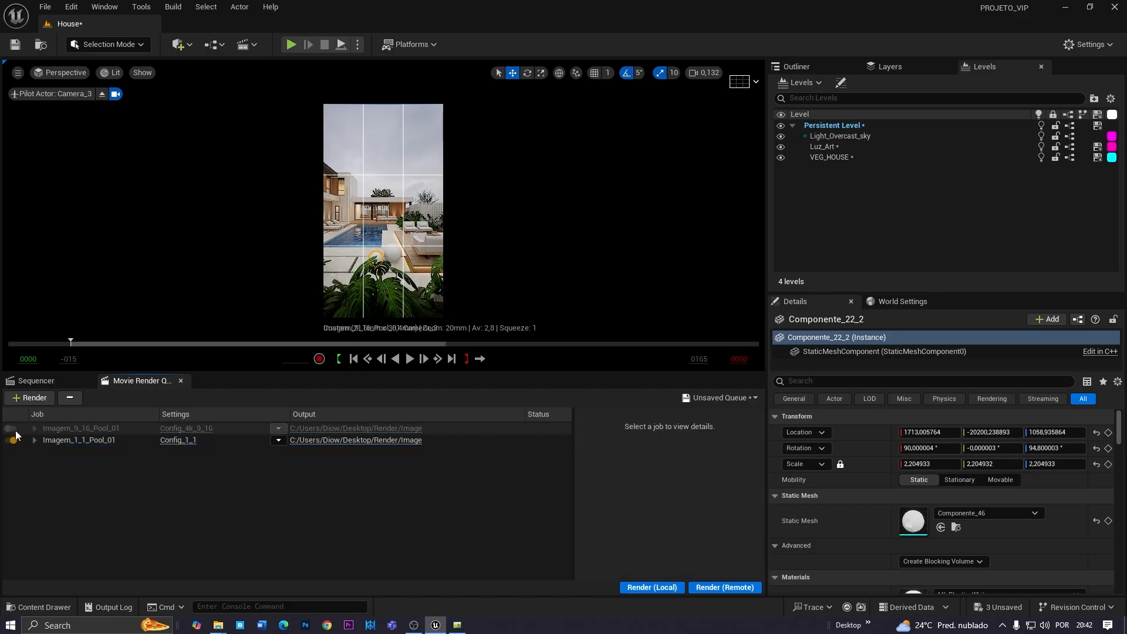
pyautogui.click(73, 441)
pyautogui.click(126, 467)
pyautogui.click(651, 587)
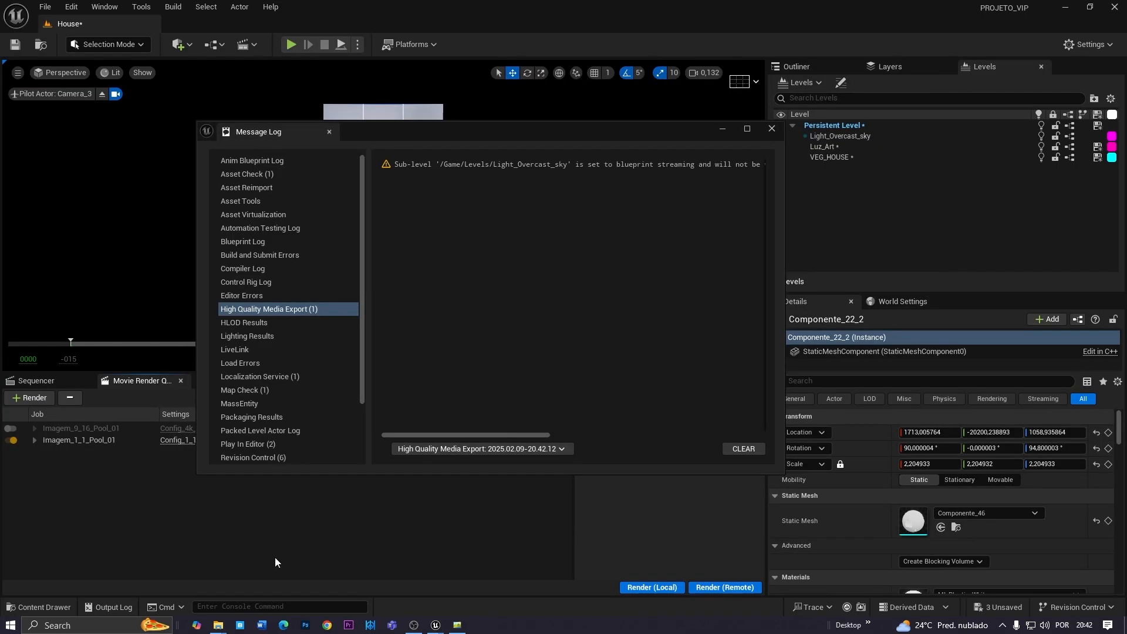
# Switch to the output folder in File Explorer and open the rendered Imagem_1_1_Pool_01.0001.png to inspect it
pyautogui.moveTo(218, 625)
pyautogui.click(297, 576)
pyautogui.doubleClick(150, 146)
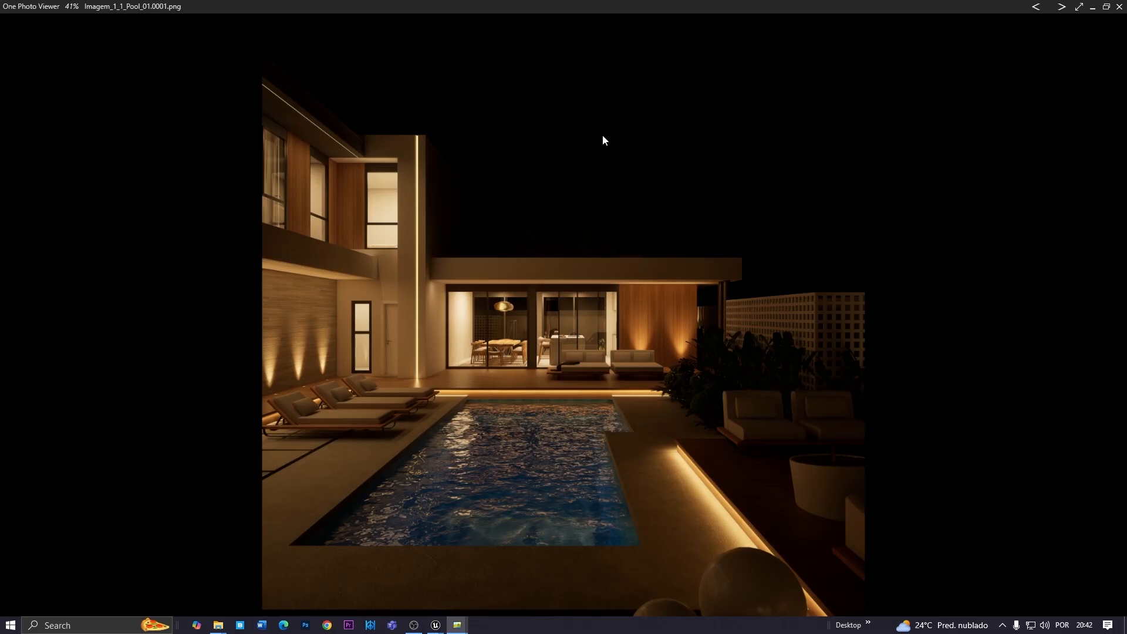
# Close the rendered image, return to Unreal Editor and open the Imagem_1_1_Pool_01 level sequence
pyautogui.click(1118, 6)
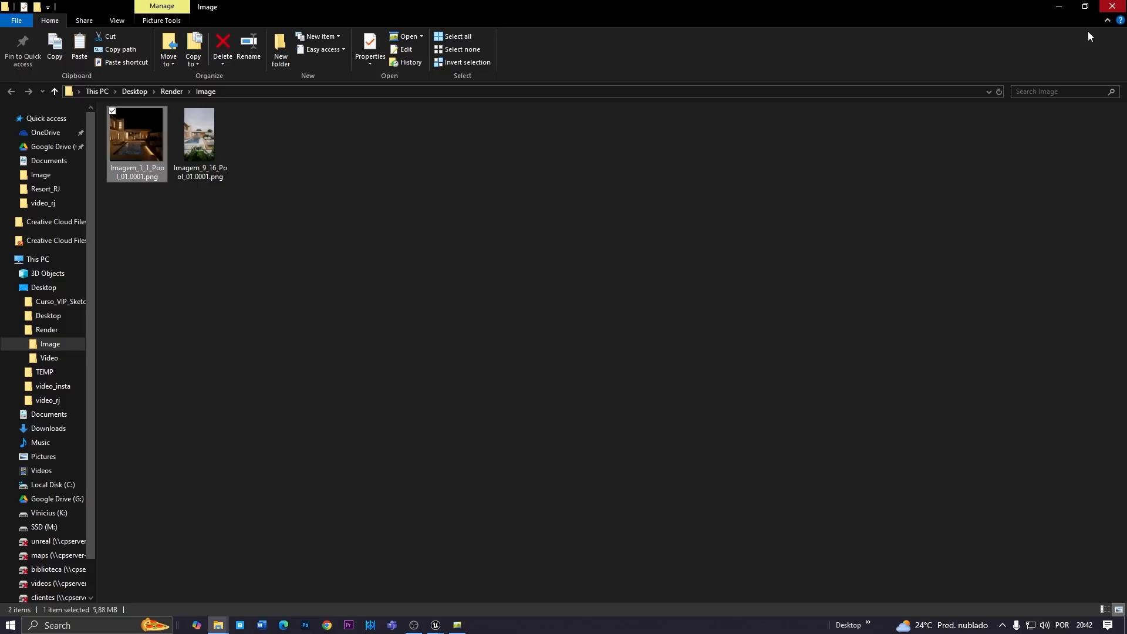
pyautogui.click(1059, 7)
pyautogui.click(772, 128)
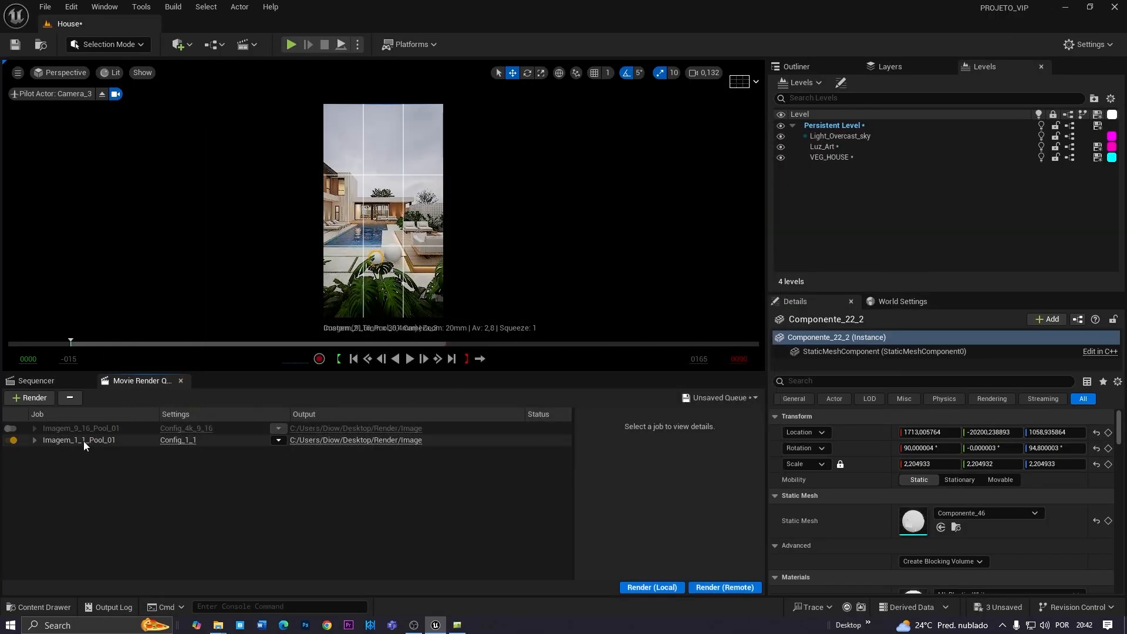
pyautogui.hotkey('ctrl', 'space')
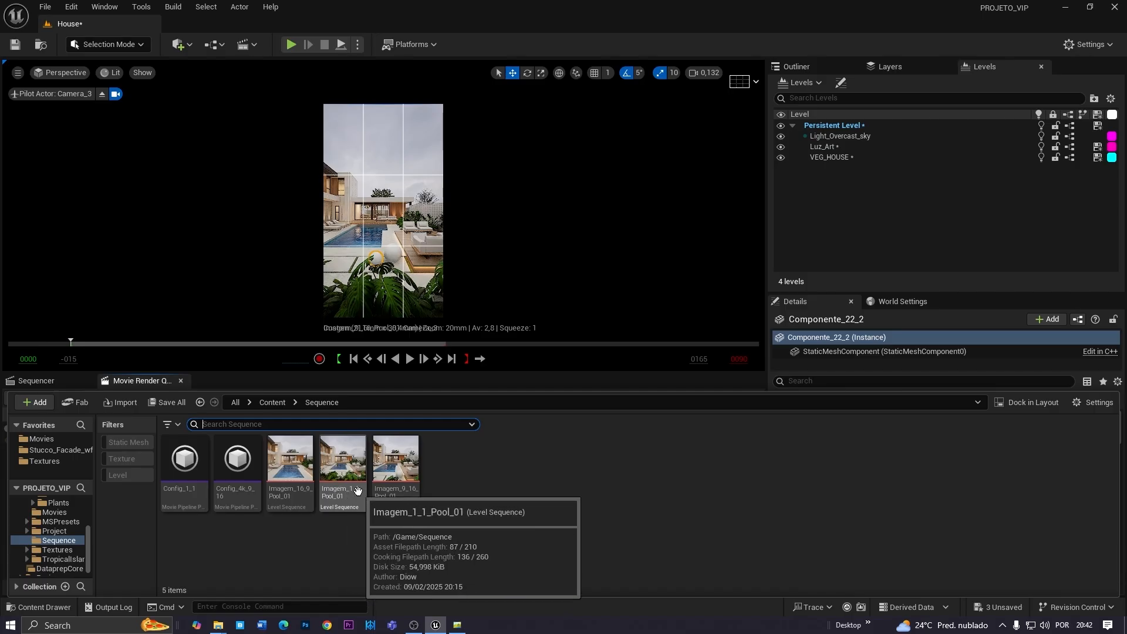
pyautogui.click(344, 475)
pyautogui.doubleClick(362, 505)
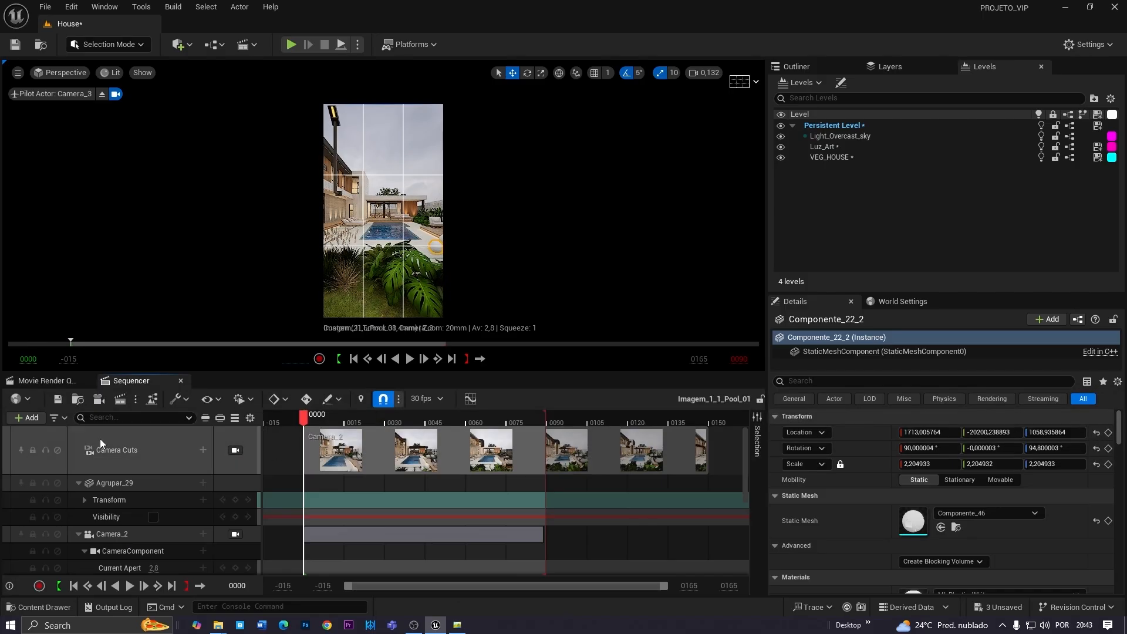
# Add a Level Visibility track to Imagem_1_1_Pool_01 and assign the Light_Overcast_sky level to its visible section
pyautogui.click(27, 417)
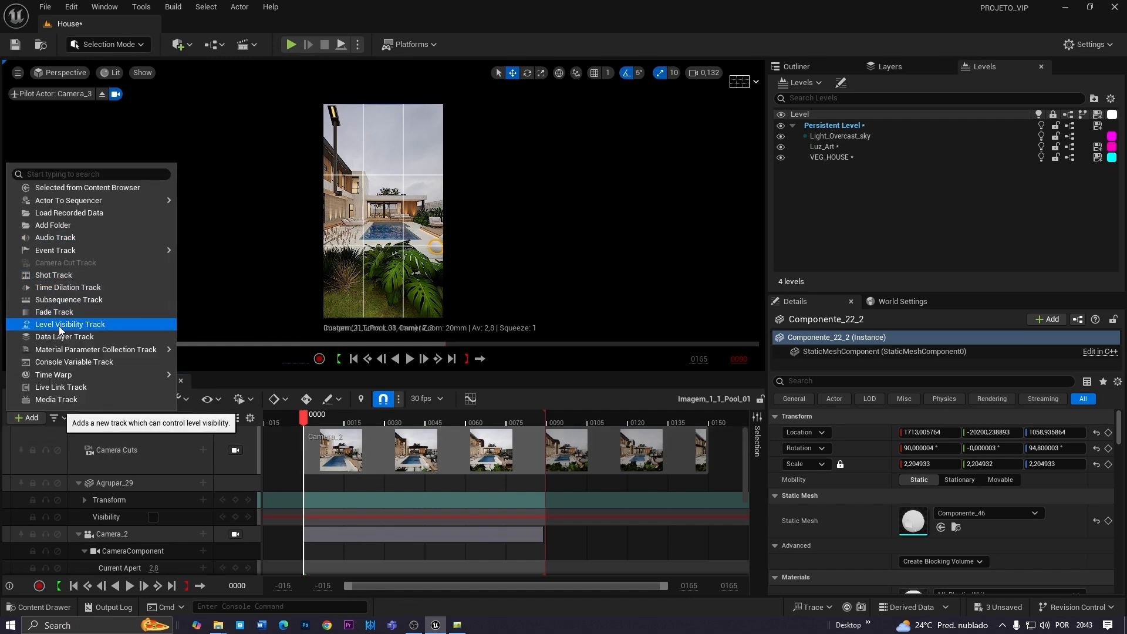
pyautogui.click(61, 330)
pyautogui.moveTo(844, 139); pyautogui.dragTo(384, 487)
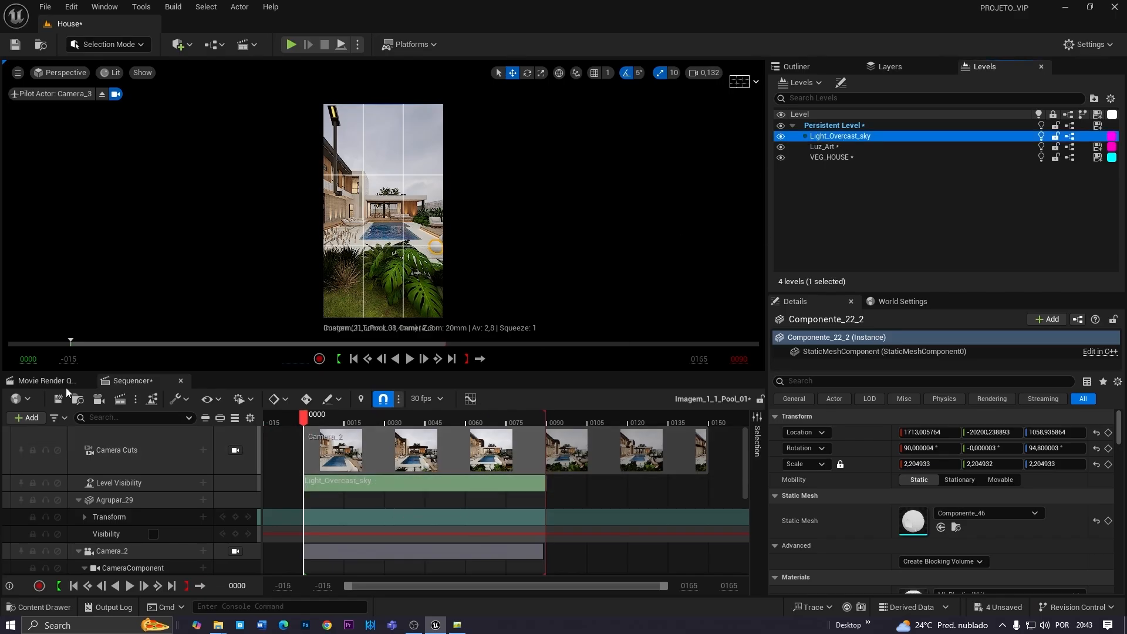
# Open the Imagem_16_9_Pool_01 sequence and add a Level Visibility track with the Light_Overcast_sky level set visible
pyautogui.hotkey('ctrl', 'space')
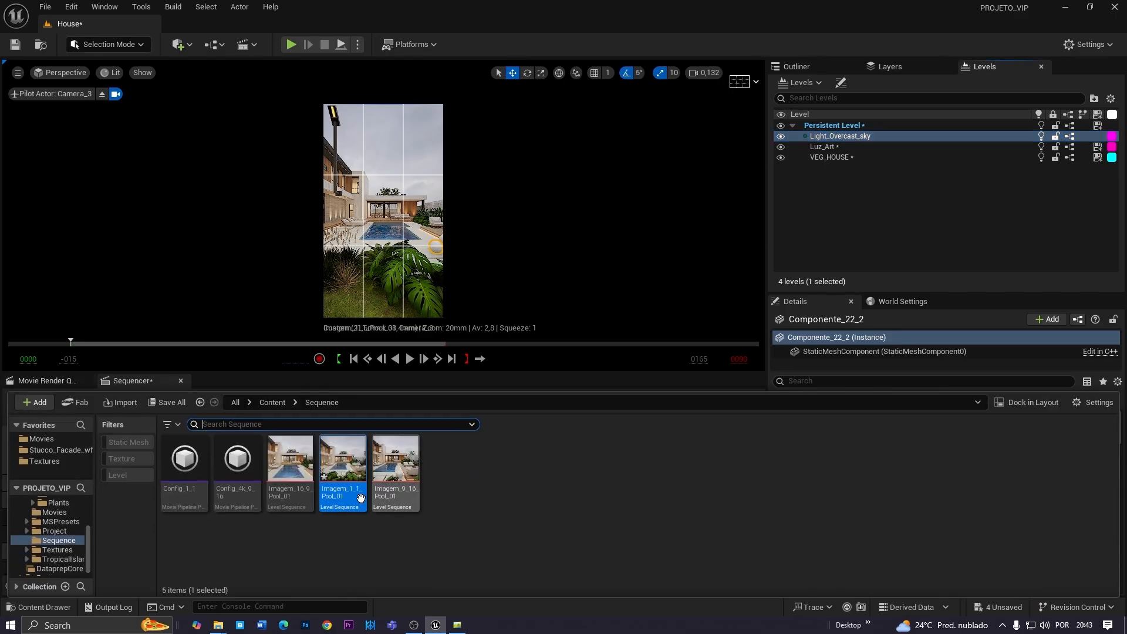
pyautogui.moveTo(300, 493)
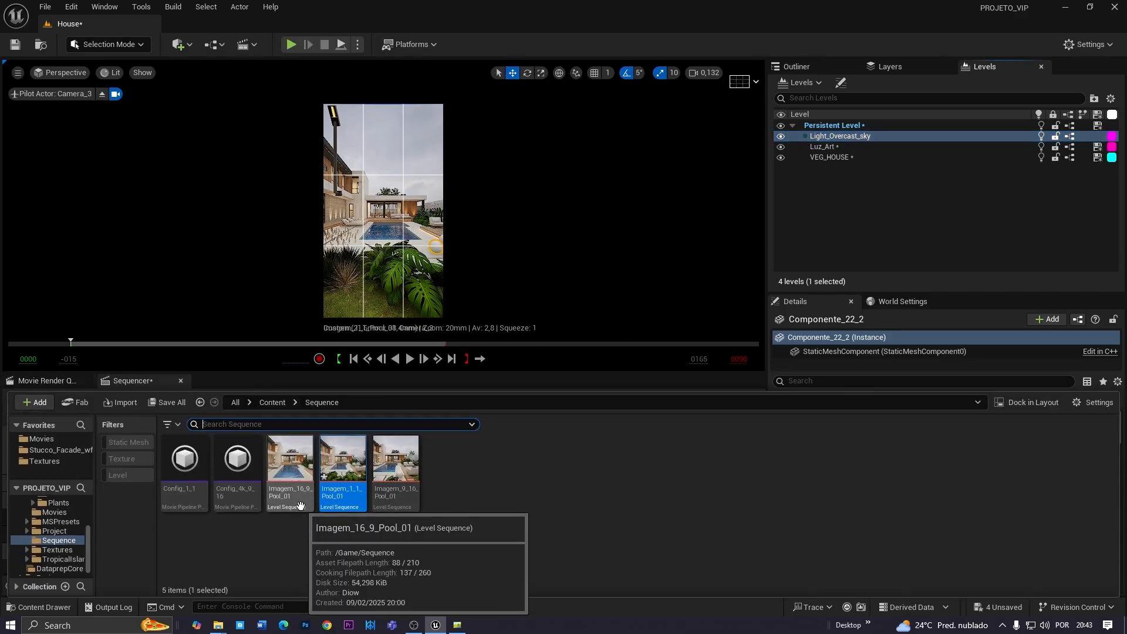
pyautogui.doubleClick(286, 470)
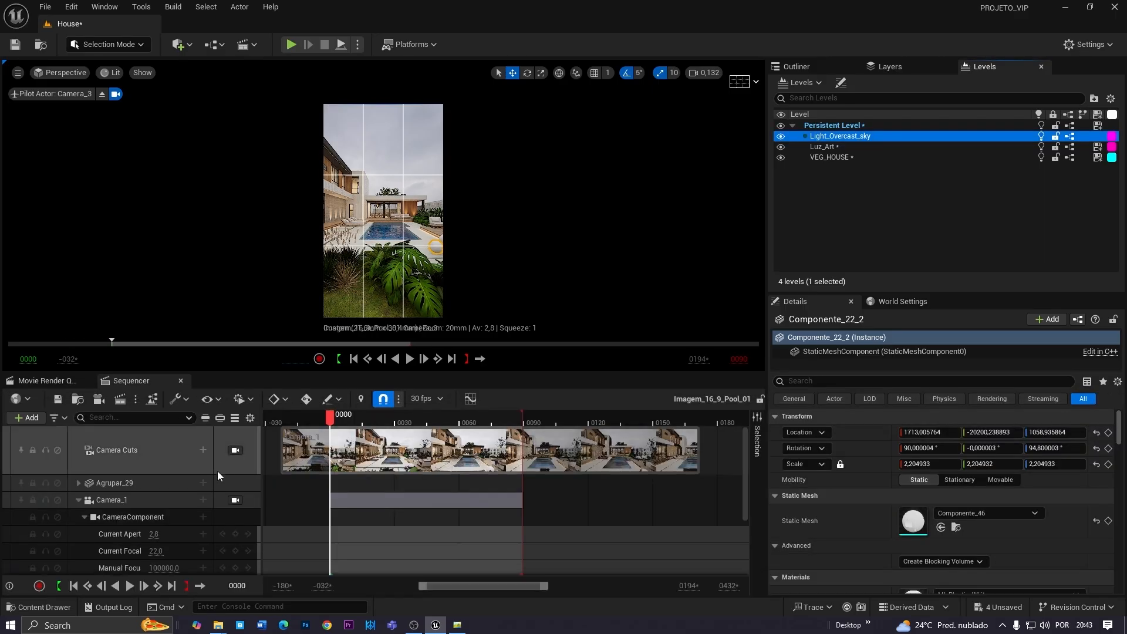
pyautogui.click(26, 418)
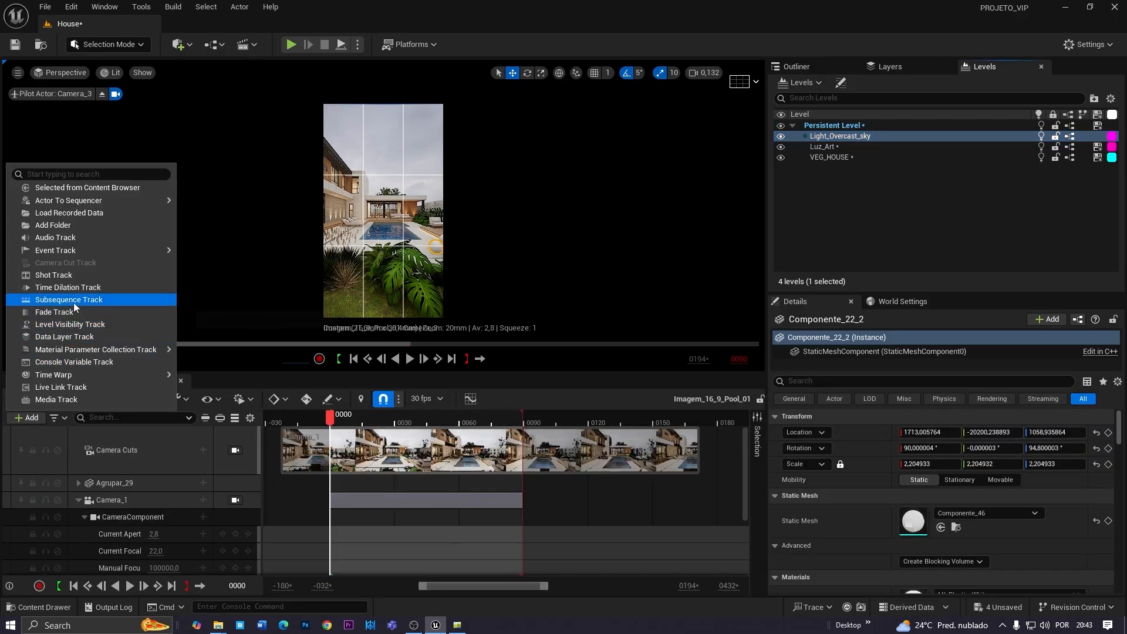
pyautogui.click(68, 329)
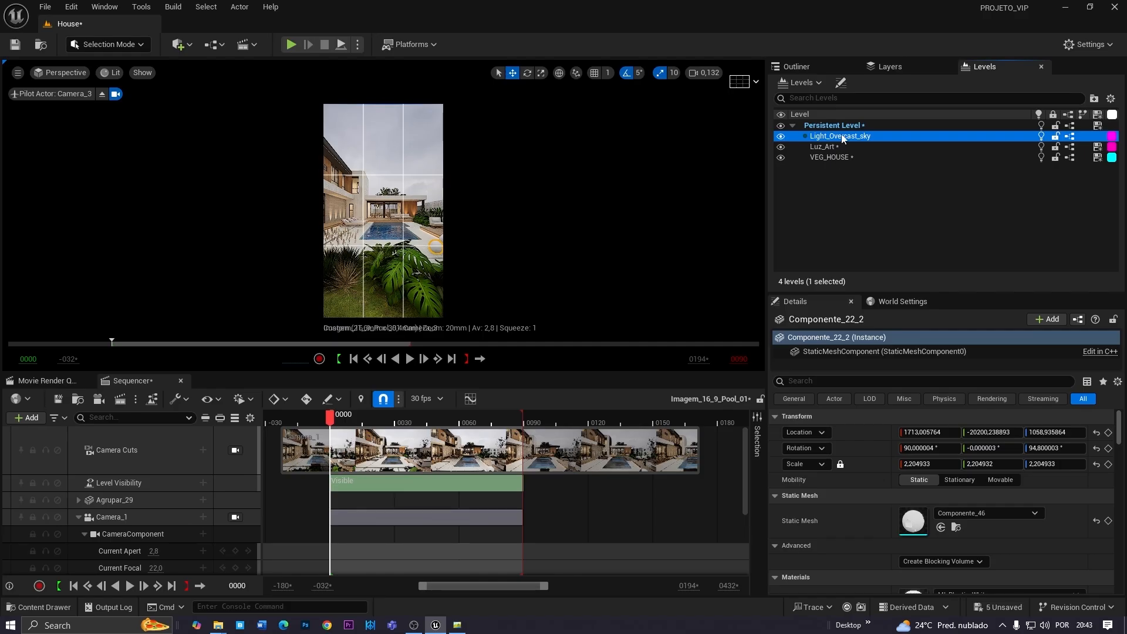
pyautogui.moveTo(456, 462); pyautogui.dragTo(413, 488)
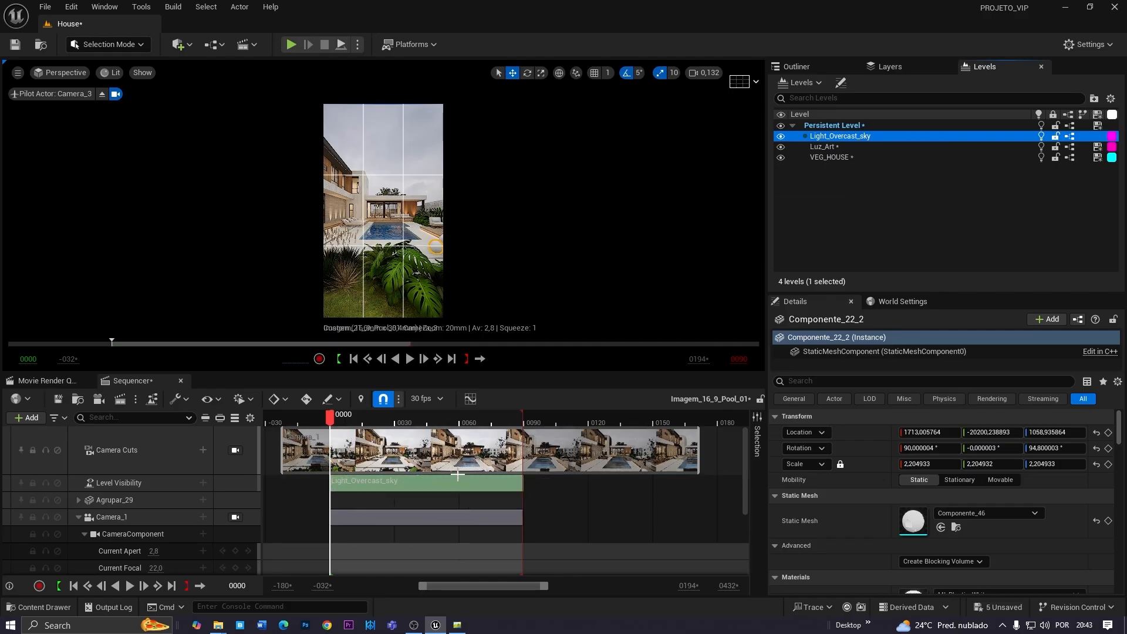
# Return to Movie Render Queue and save all modified levels and sequences in the project
pyautogui.click(63, 382)
pyautogui.hotkey('ctrl', 'space')
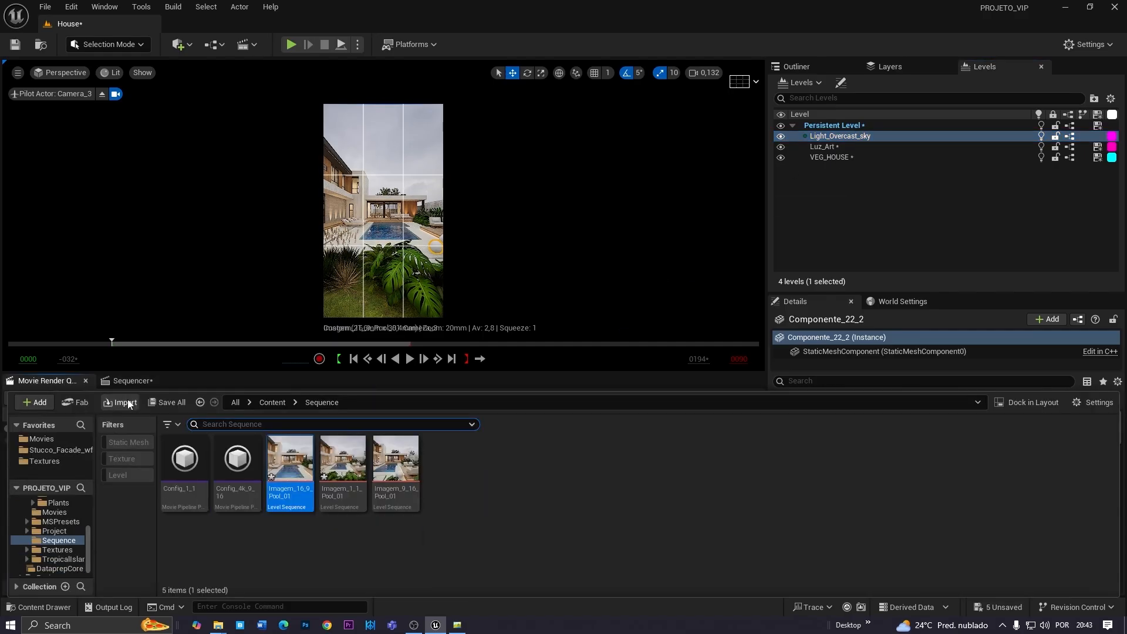
pyautogui.click(173, 402)
pyautogui.click(658, 448)
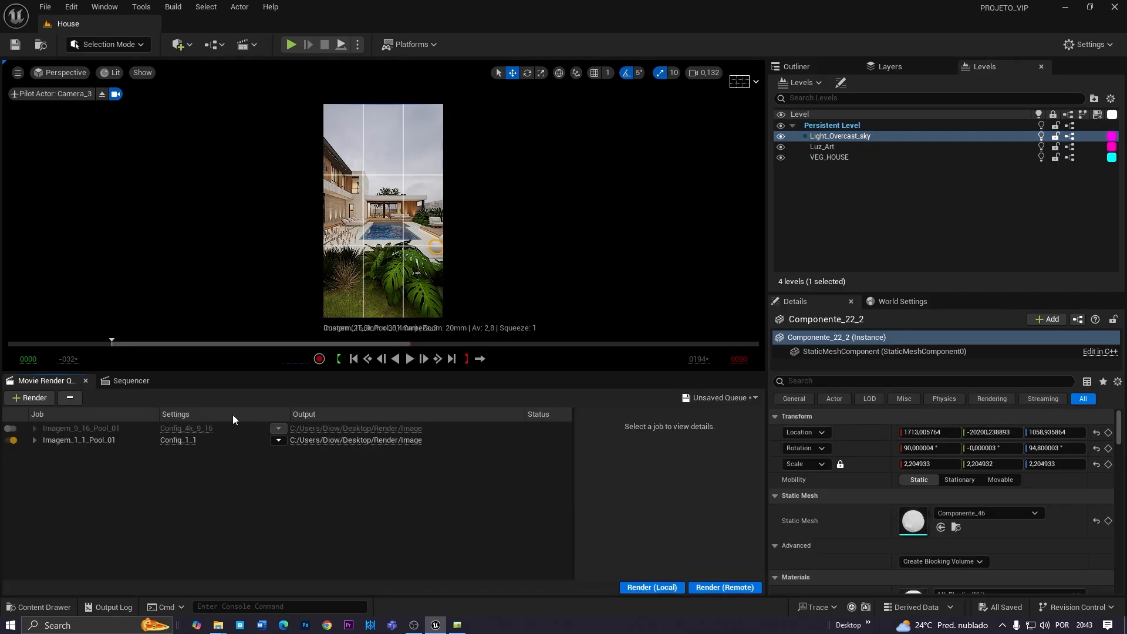
# Render the Imagem_1_1_Pool_01 job locally again and dismiss the message log
pyautogui.click(106, 441)
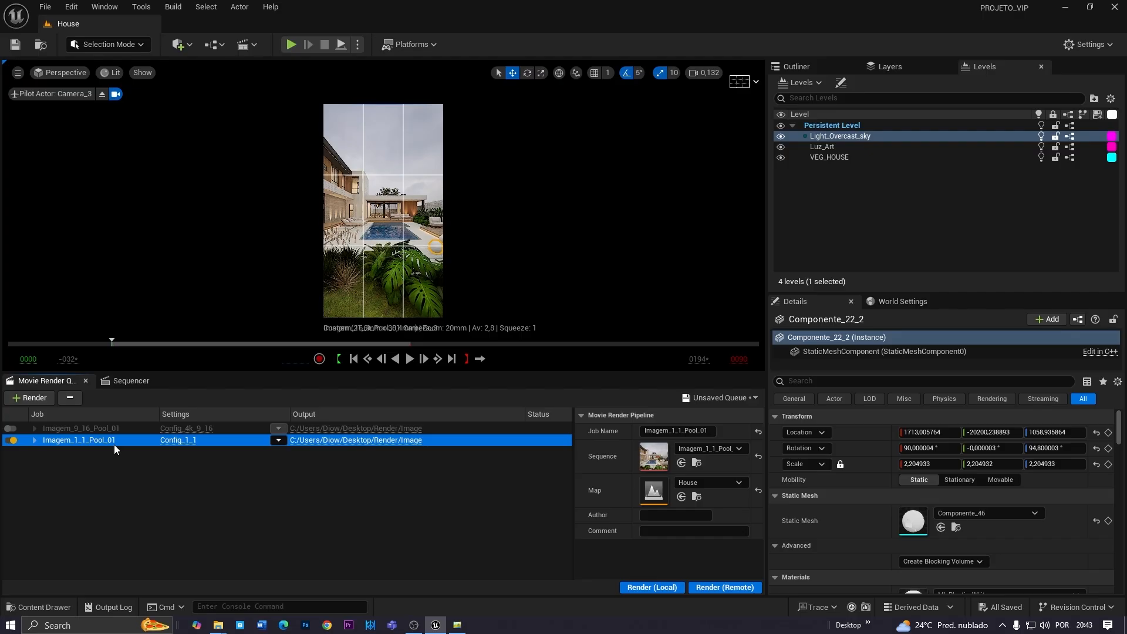
pyautogui.click(636, 588)
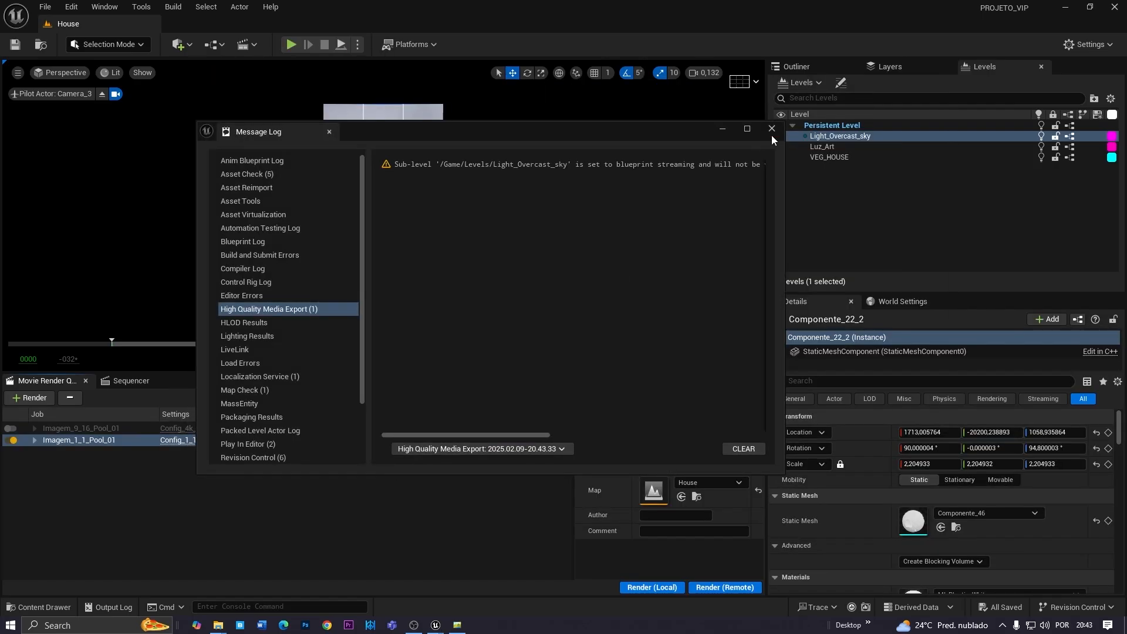
pyautogui.click(771, 128)
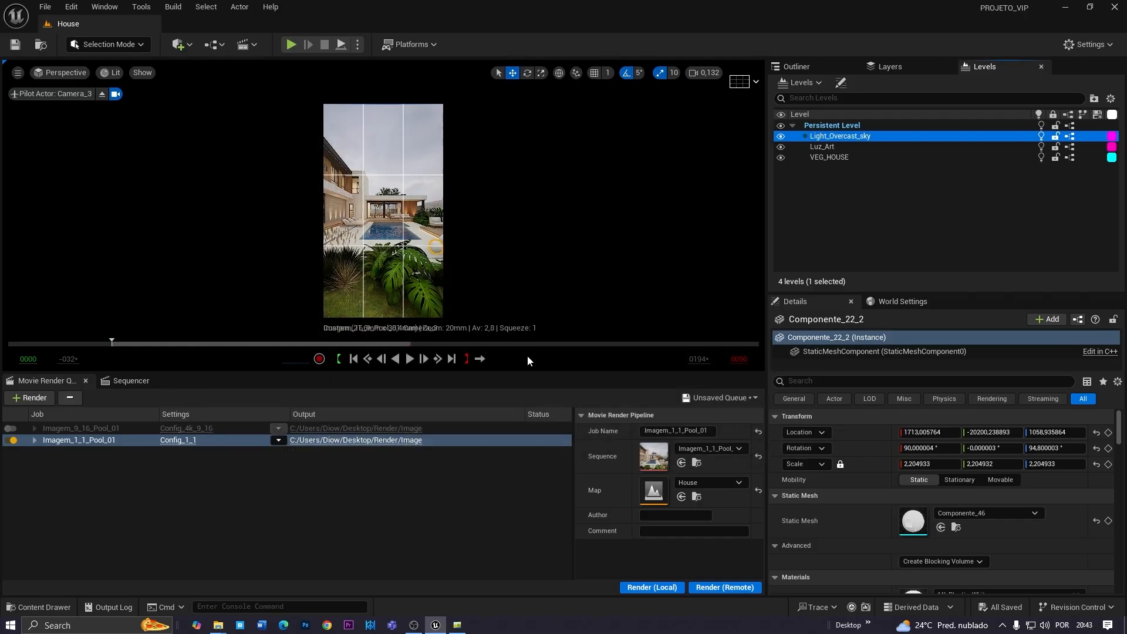
# Open the job's output folder and view the new Imagem_1_1_Pool_01.0001.png enlarged to full screen
pyautogui.click(310, 446)
pyautogui.doubleClick(150, 162)
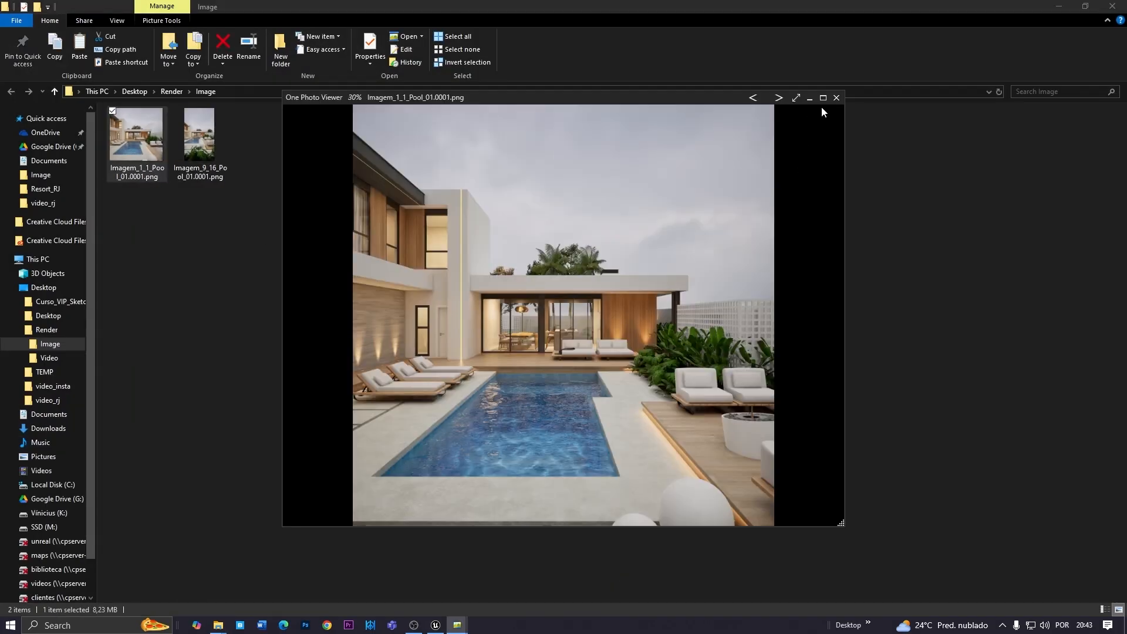
pyautogui.click(823, 98)
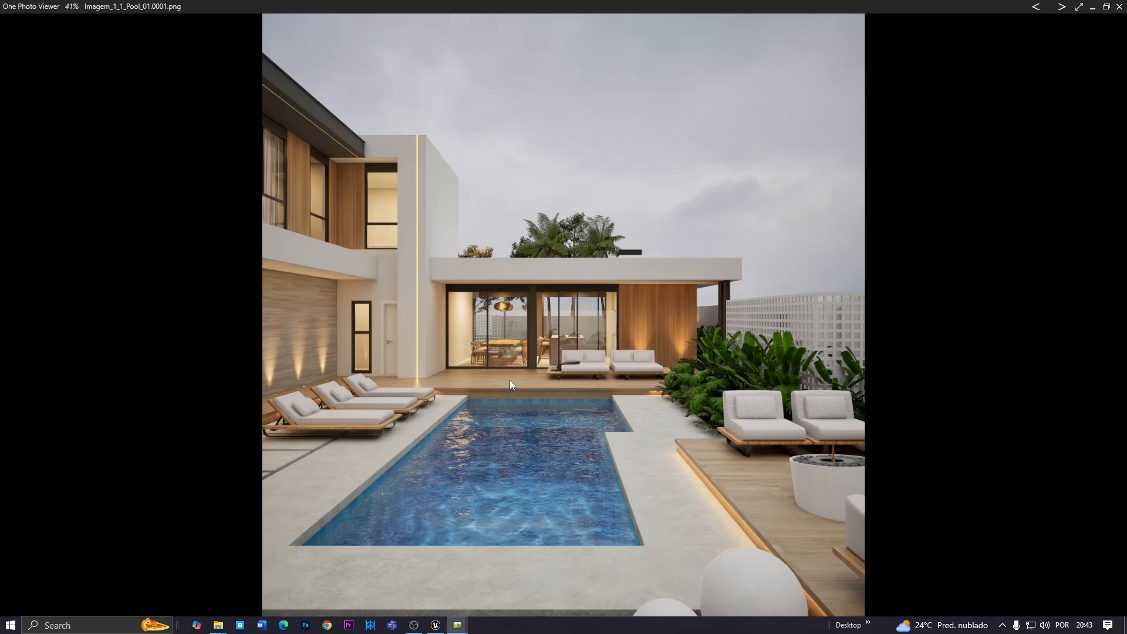
# Compare the lighting and framing of the 1:1 and 9:16 pool renders, then return to Unreal Editor
pyautogui.press('Right')
pyautogui.press('Left')
pyautogui.press('Right')
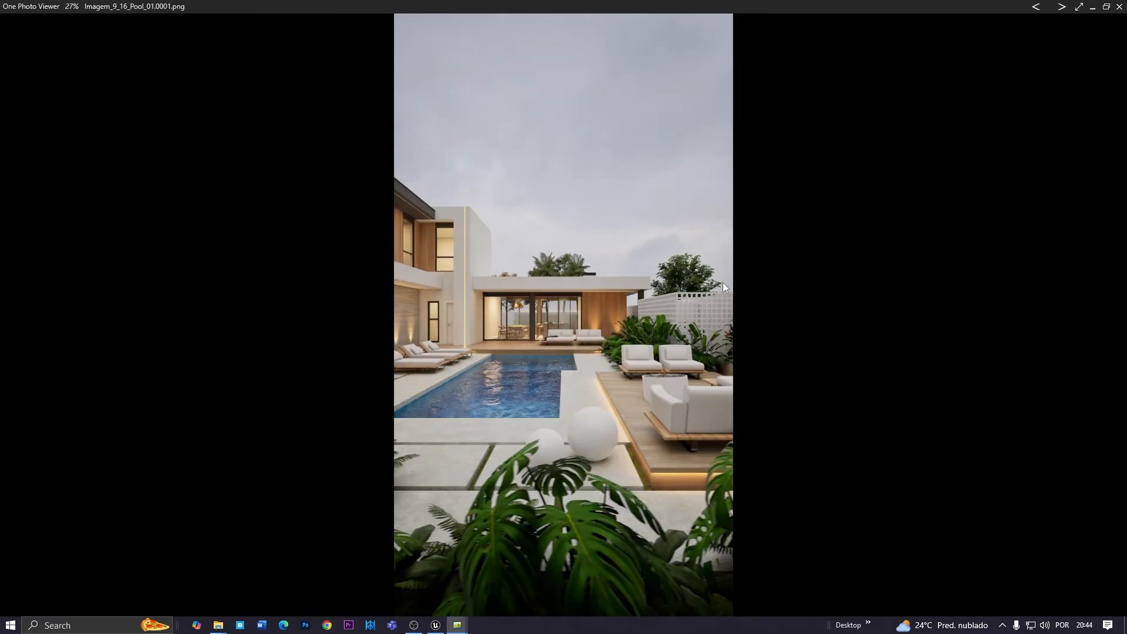
pyautogui.press('Left')
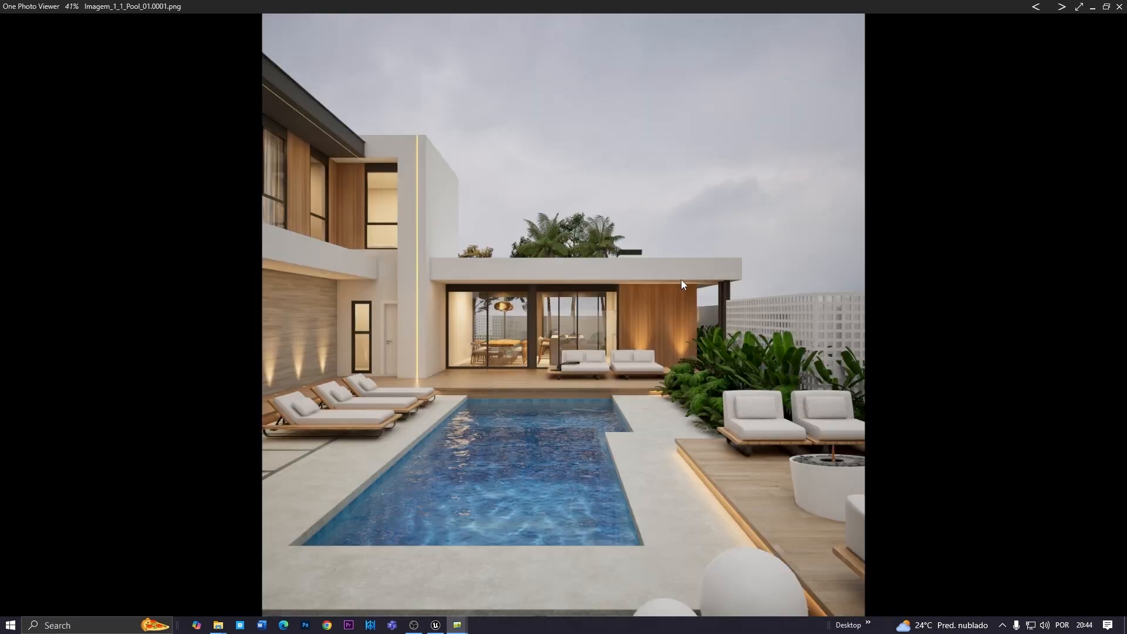
pyautogui.press('Right')
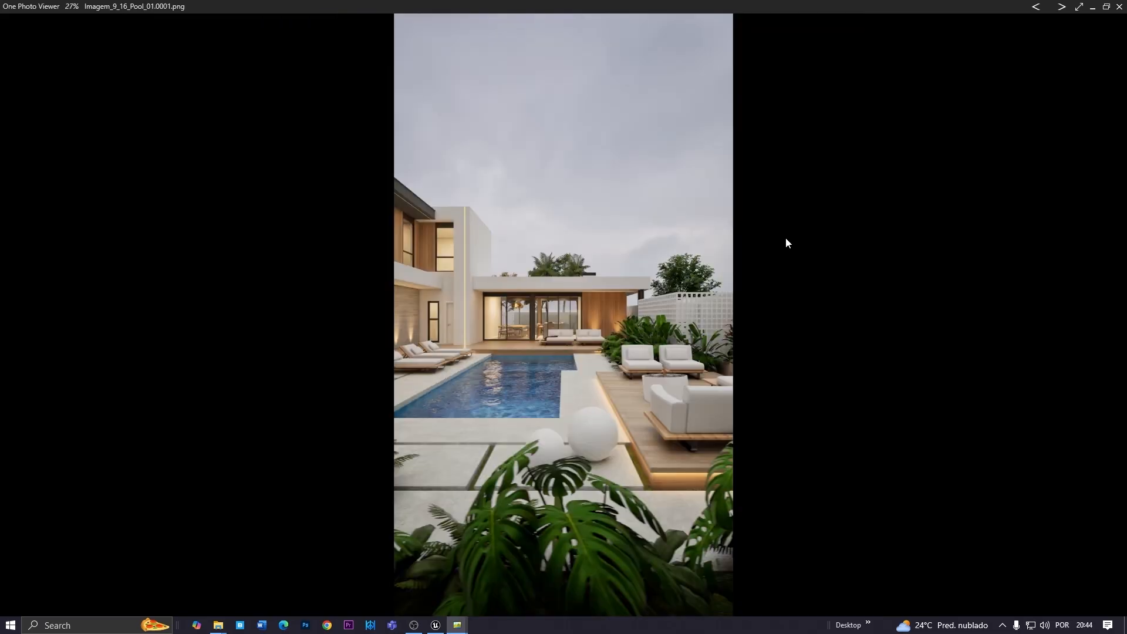
pyautogui.press('Left')
pyautogui.press('Right')
pyautogui.press('Left')
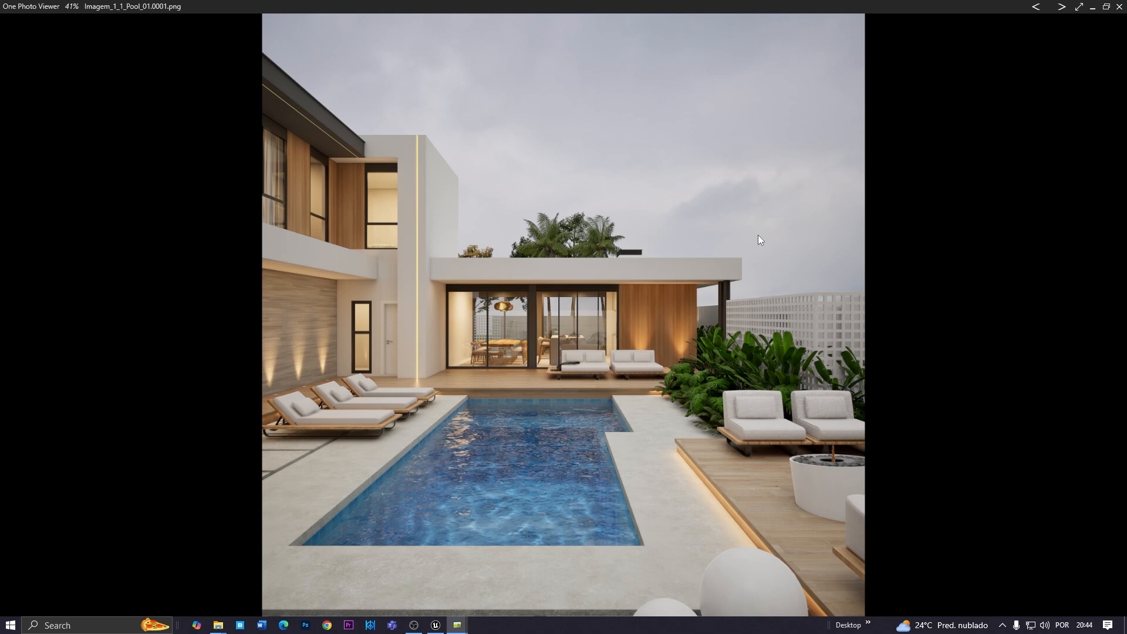
pyautogui.press('Right')
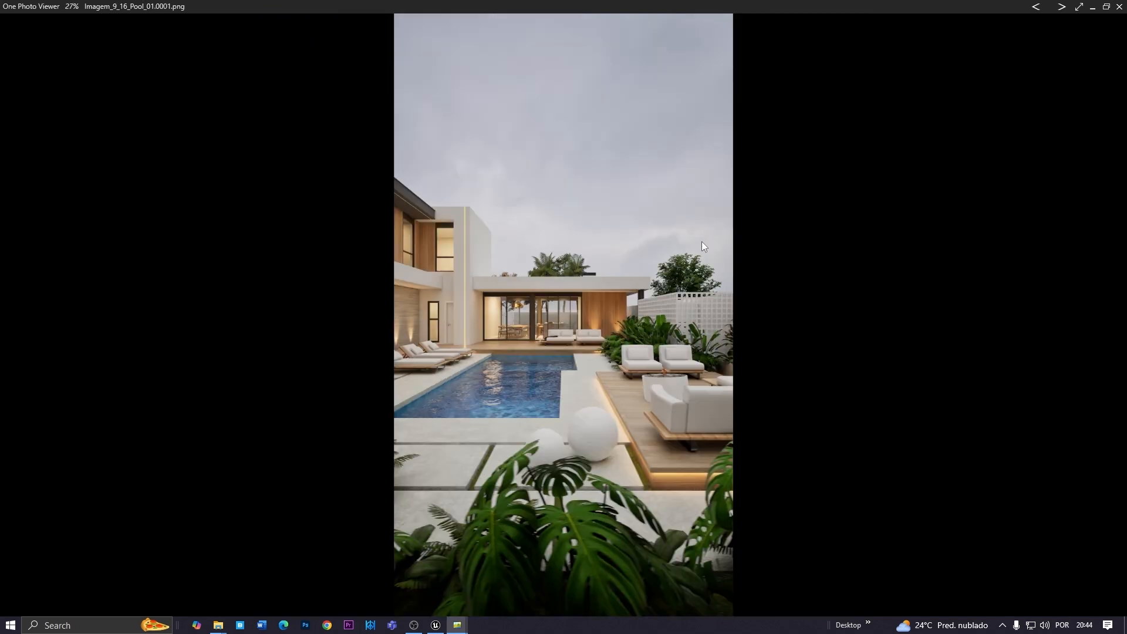
pyautogui.press('Left')
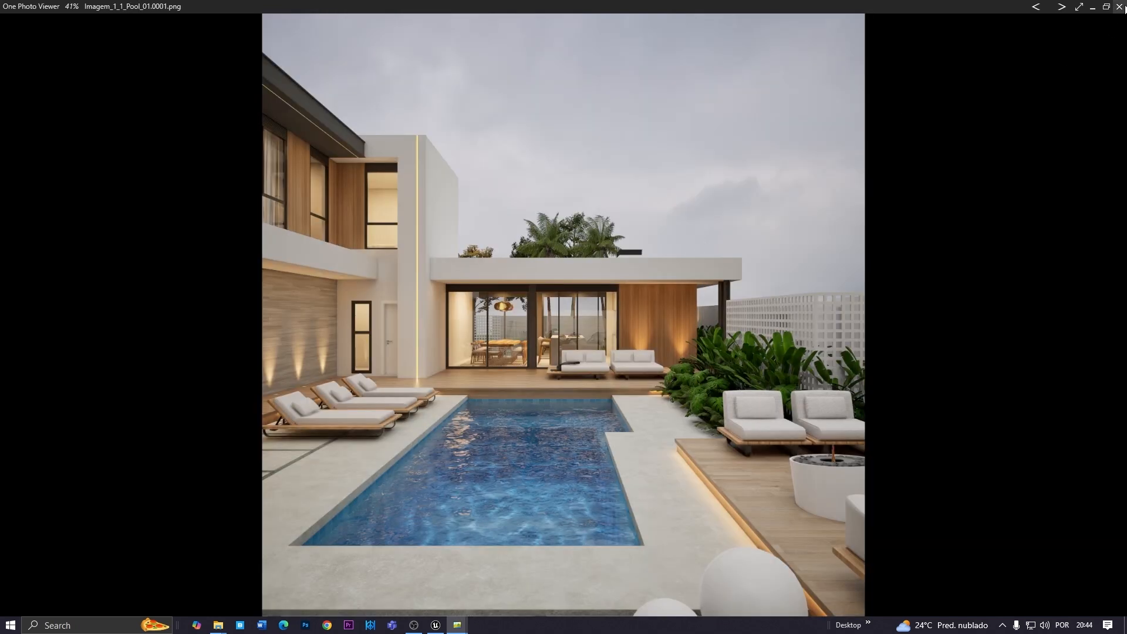
pyautogui.click(1119, 6)
pyautogui.click(1058, 6)
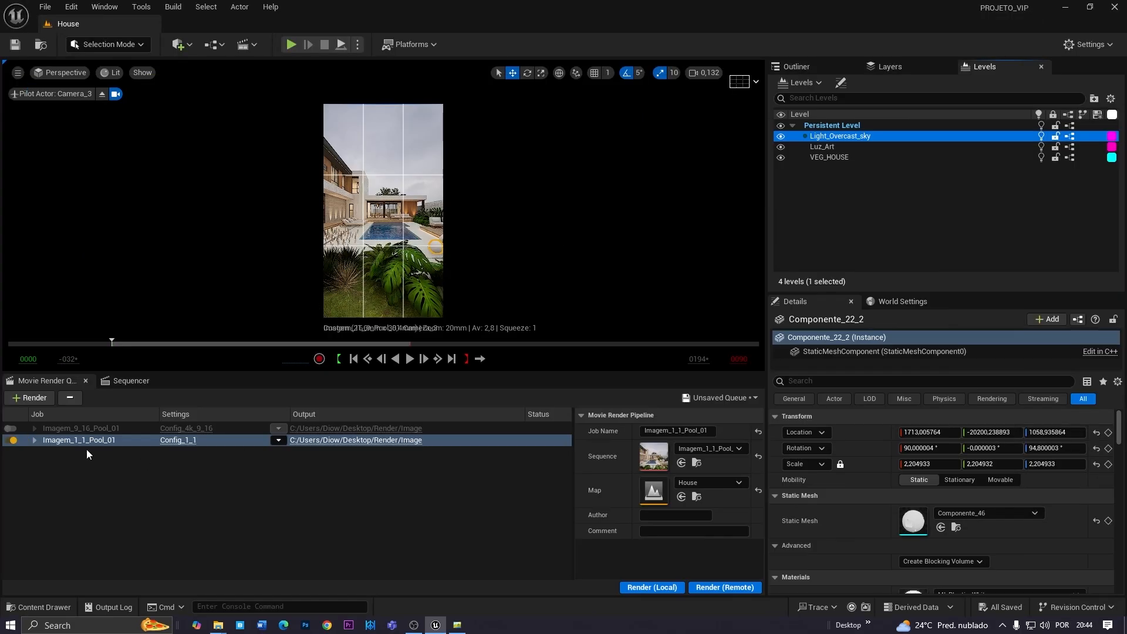
# Add the Imagem_16_9_Pool_01 sequence to the render queue and open its Config_1_1 render settings
pyautogui.click(26, 398)
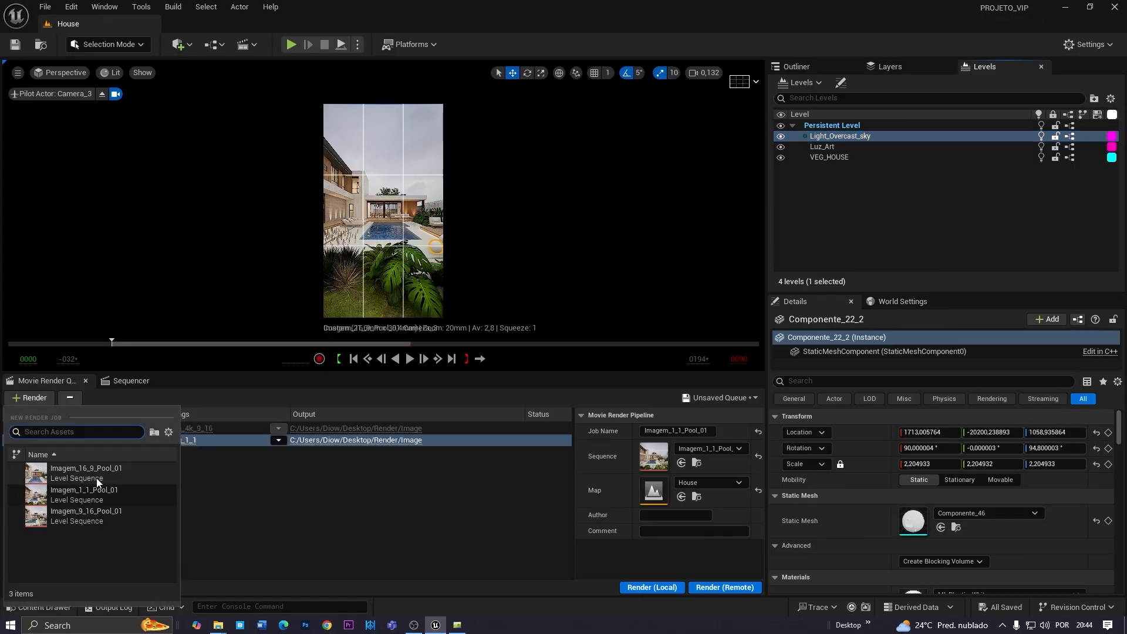
pyautogui.click(92, 476)
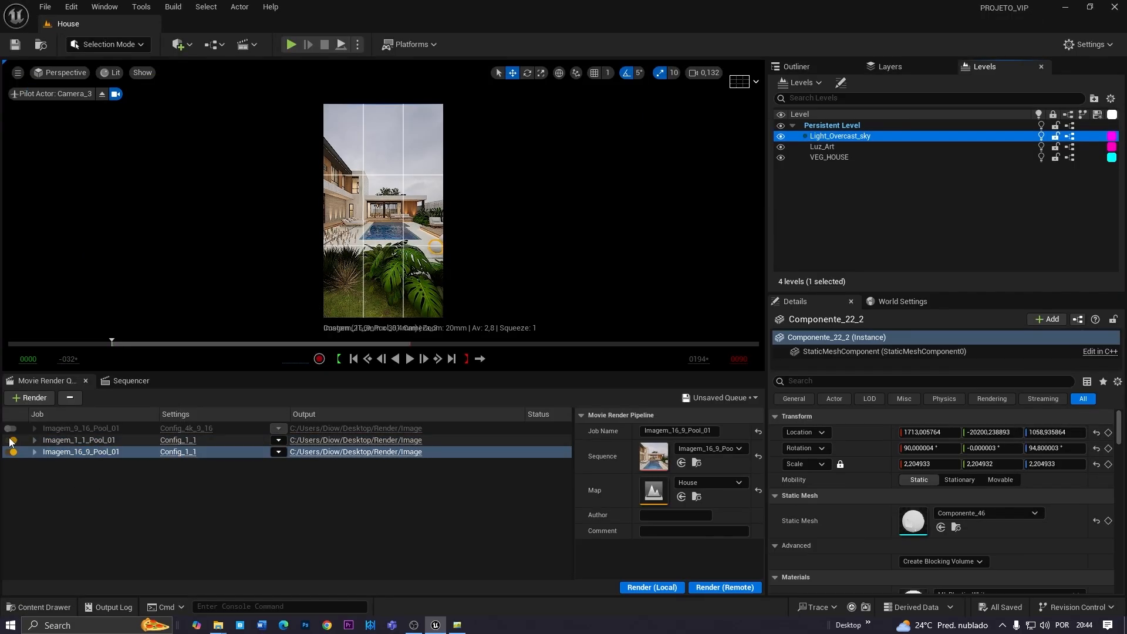
pyautogui.click(179, 452)
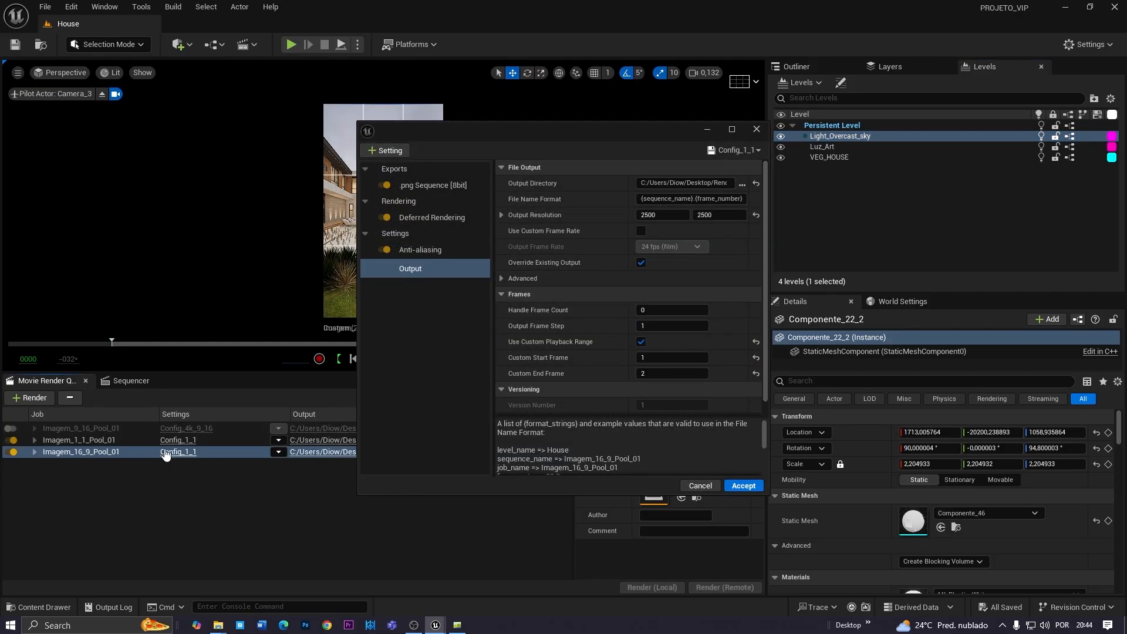
# Set the output resolution of the Imagem_16_9_Pool_01 job to 1920 x 1080, scaled up from the 16 x 9 ratio
pyautogui.click(656, 216)
pyautogui.write('16')
pyautogui.press('Tab')
pyautogui.write('9')
pyautogui.press('Return')
pyautogui.click(656, 217)
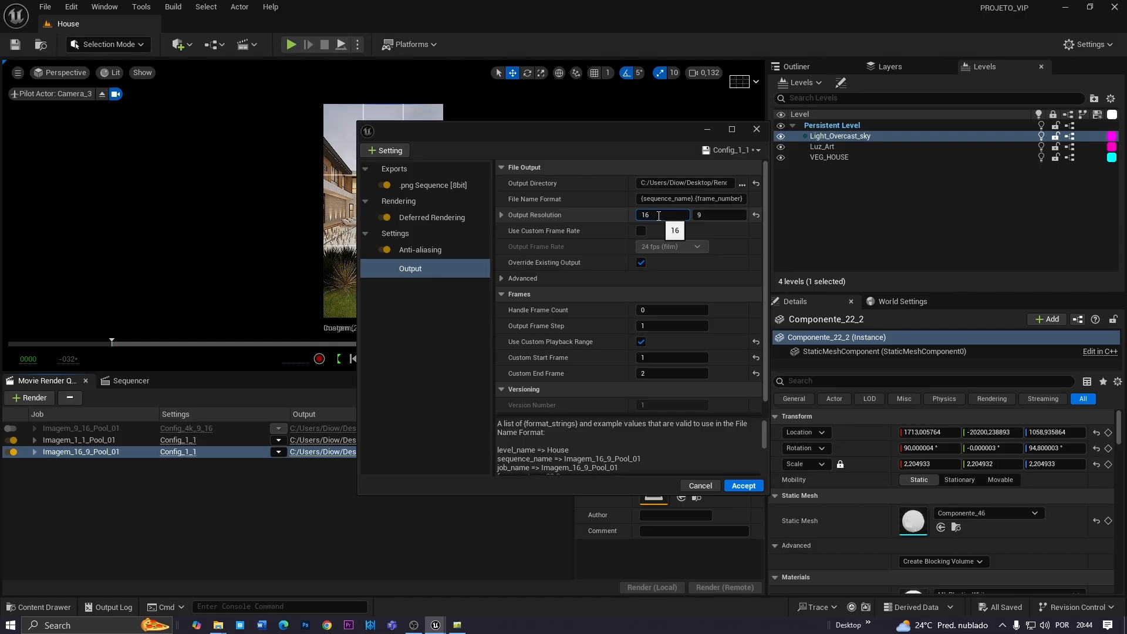
pyautogui.click(708, 215)
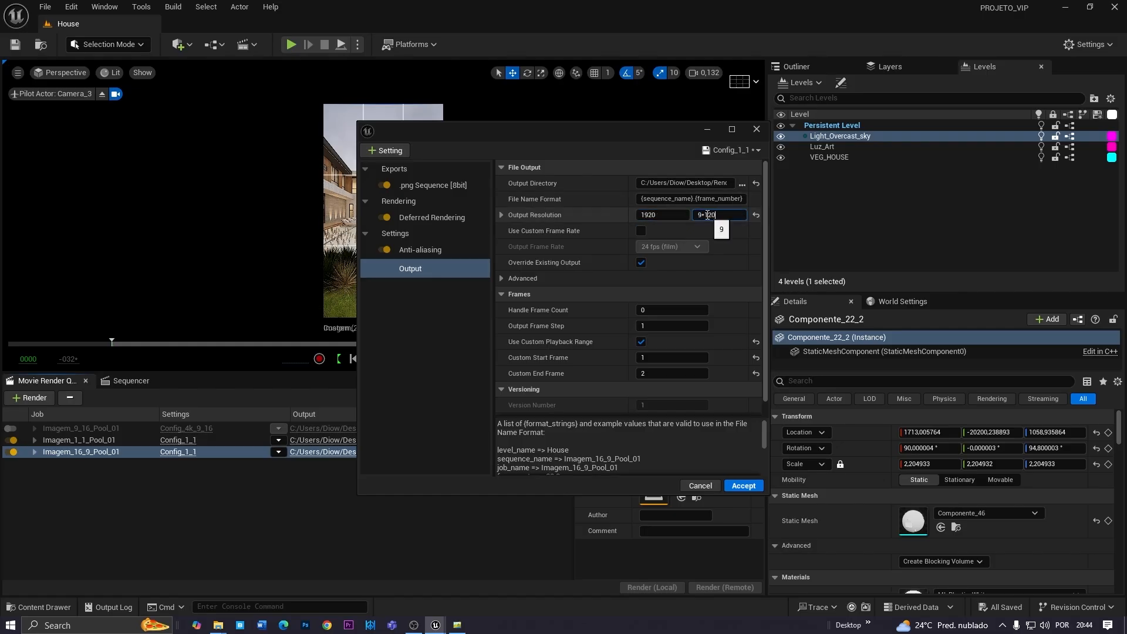
pyautogui.press('Return')
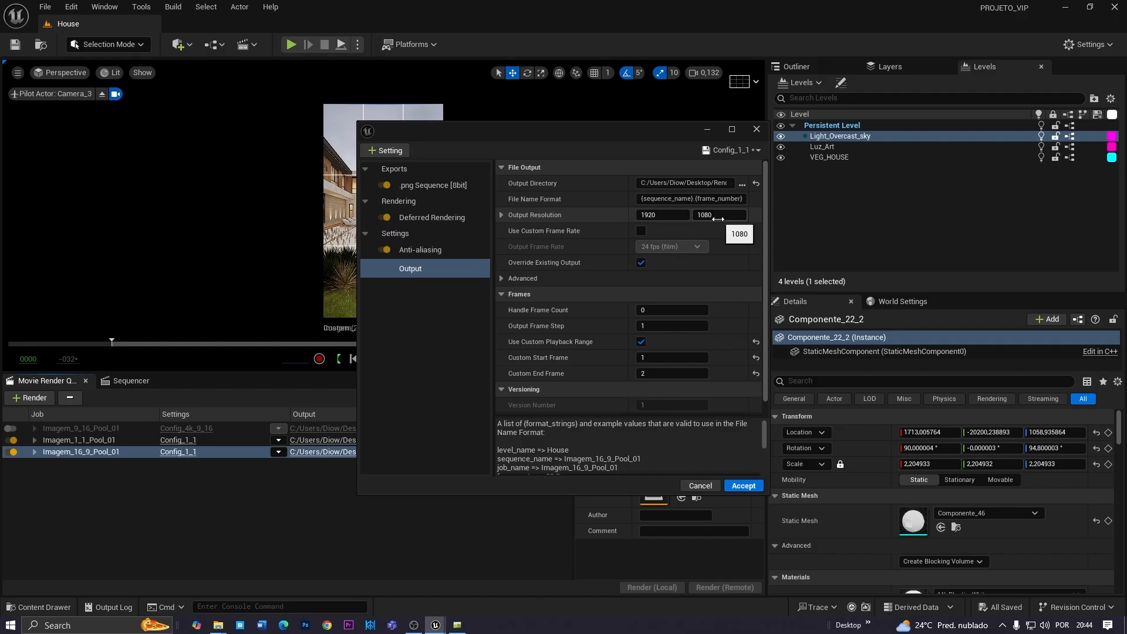
# Double the job's output resolution, bringing the width to 3840
pyautogui.click(663, 216)
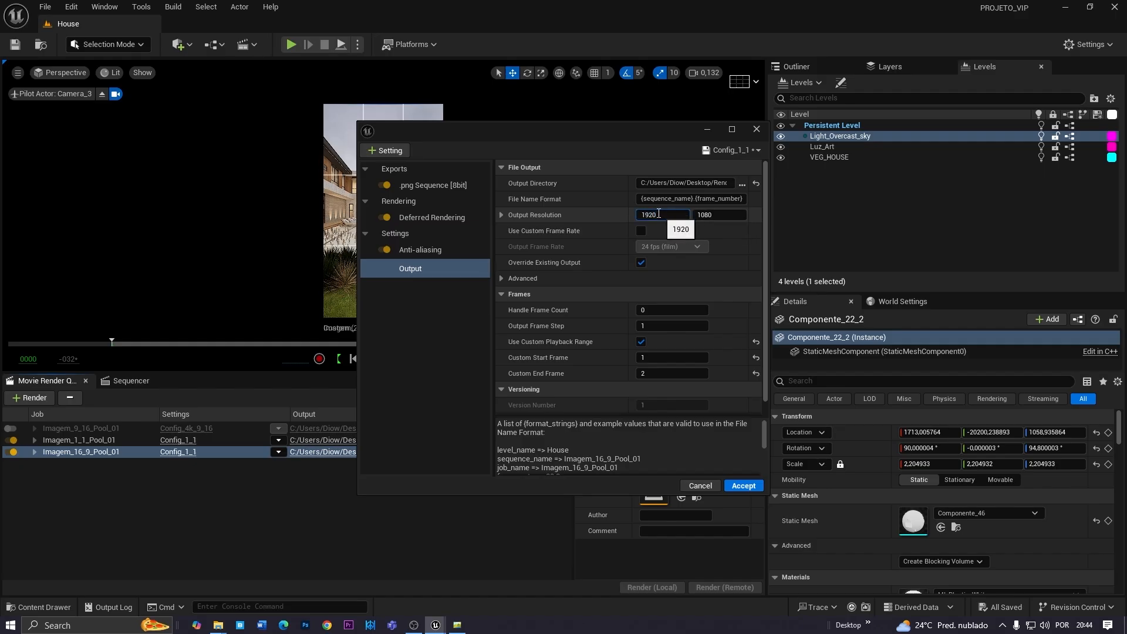
pyautogui.write('*2')
pyautogui.press('Tab')
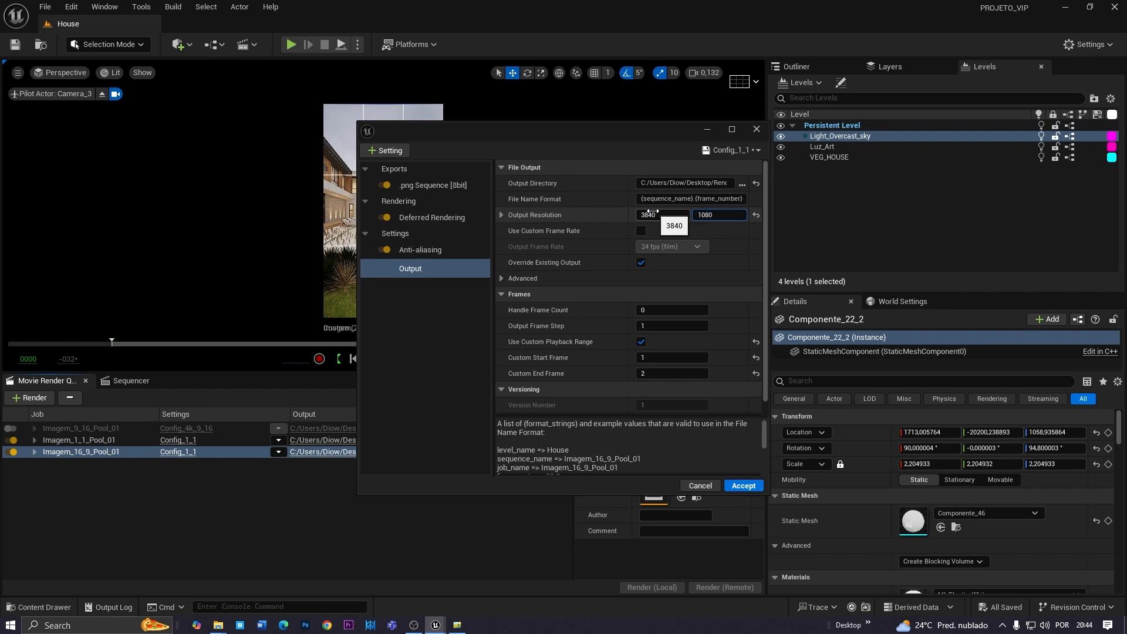
# Save the render settings as a new preset named Config_4k_16_9 in the Sequence folder and accept them for the job
pyautogui.click(728, 151)
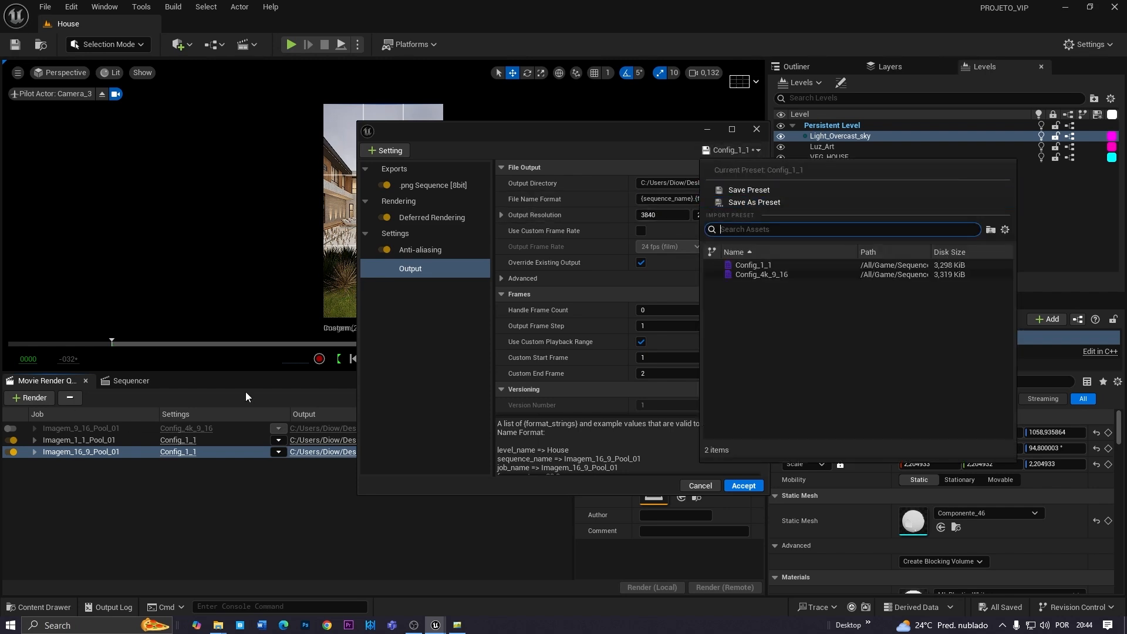
pyautogui.click(762, 203)
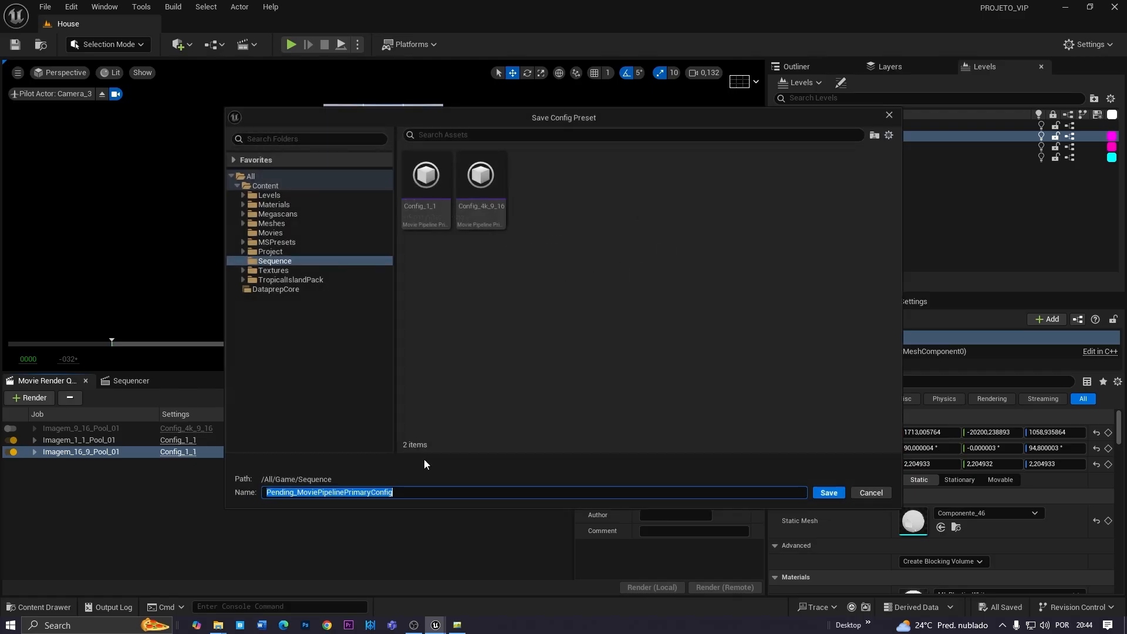
pyautogui.write('Config_4k_16_9')
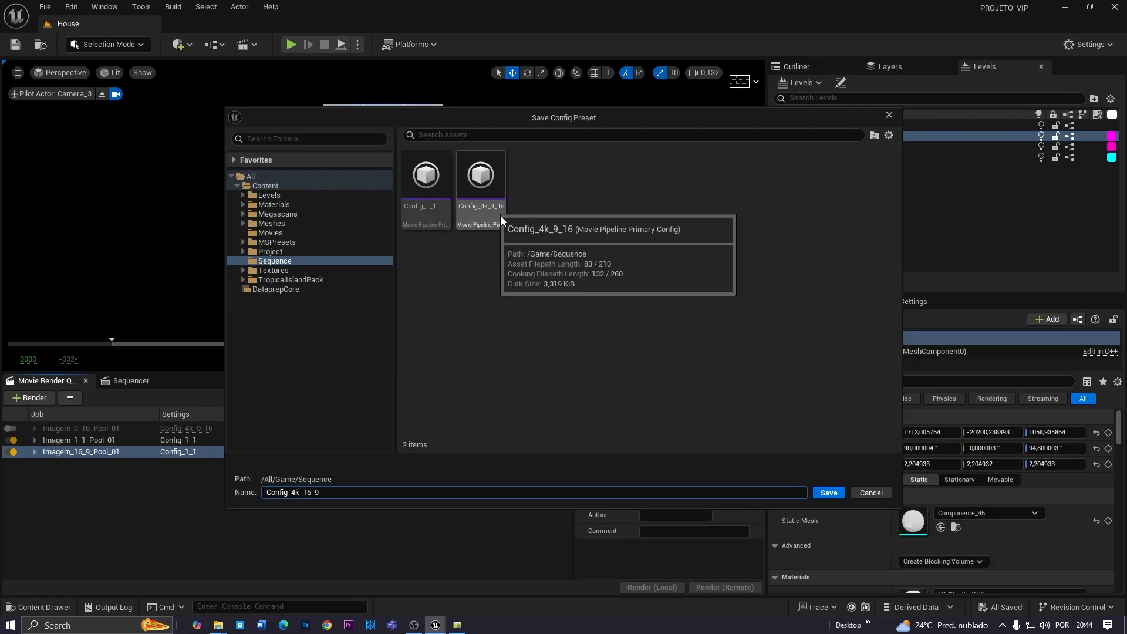
pyautogui.click(828, 493)
pyautogui.click(741, 486)
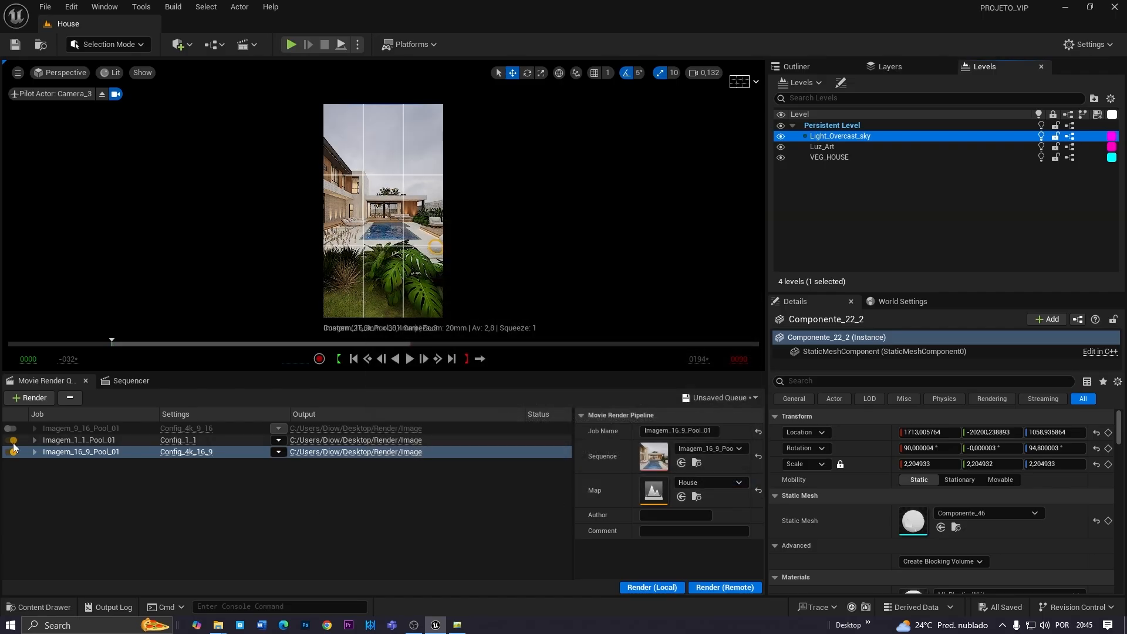
# Disable the Imagem_1_1_Pool_01 job, render only Imagem_16_9_Pool_01 locally, and close the message log
pyautogui.click(56, 439)
pyautogui.click(11, 440)
pyautogui.click(35, 480)
pyautogui.click(637, 589)
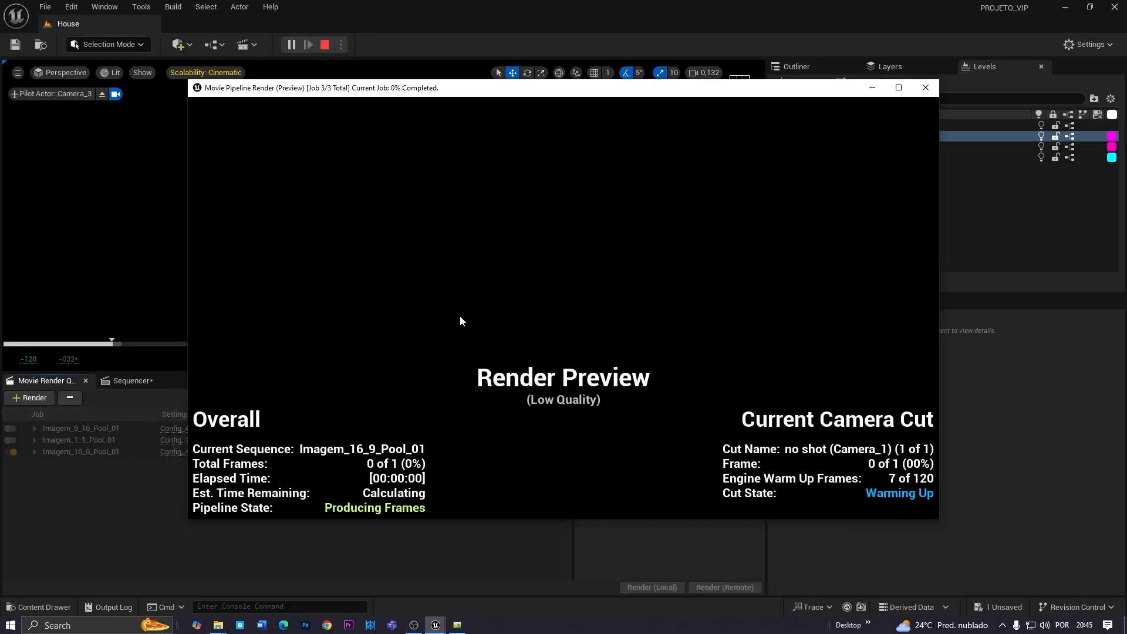
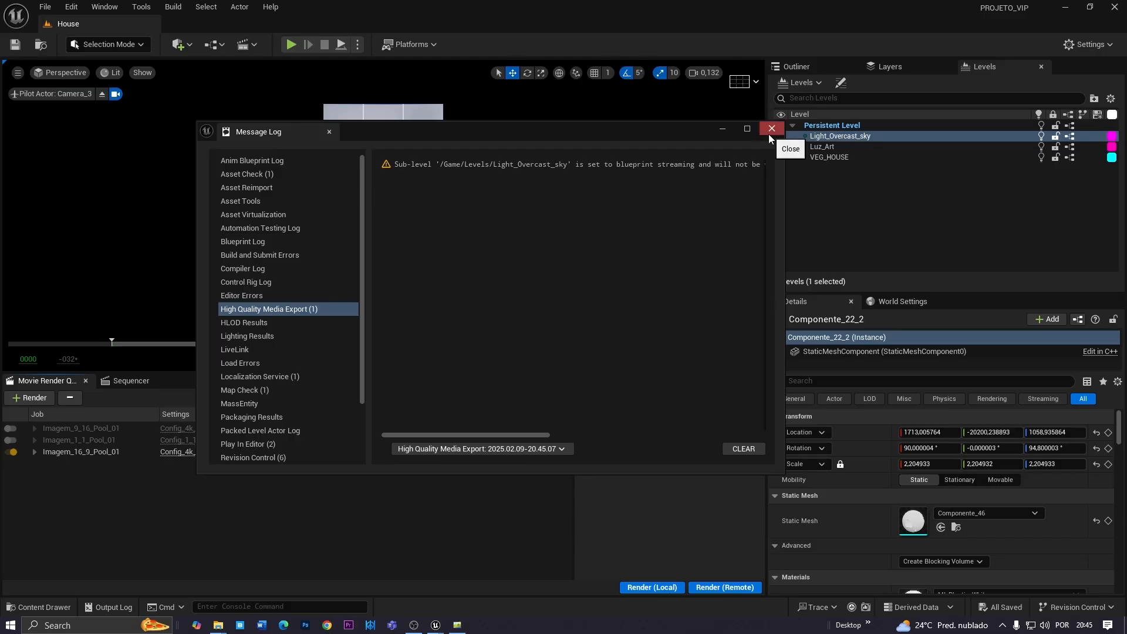
pyautogui.click(769, 134)
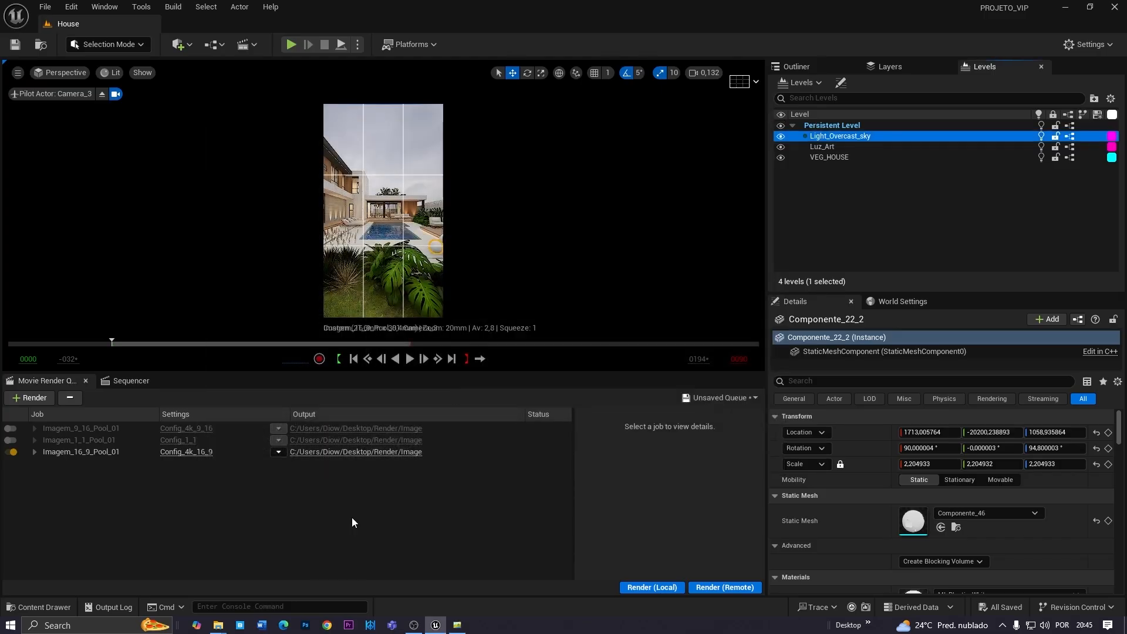
# Open the render output folder, inspect the Imagem_16_9_Pool_01 image, and return to Unreal Editor
pyautogui.click(321, 453)
pyautogui.doubleClick(264, 158)
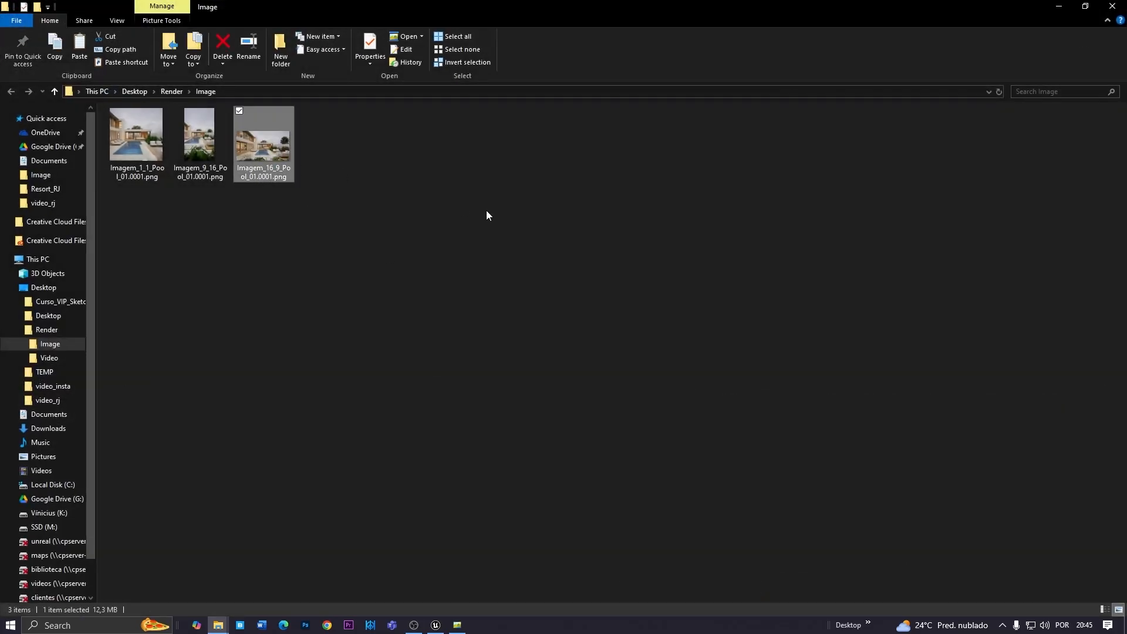
pyautogui.click(916, 99)
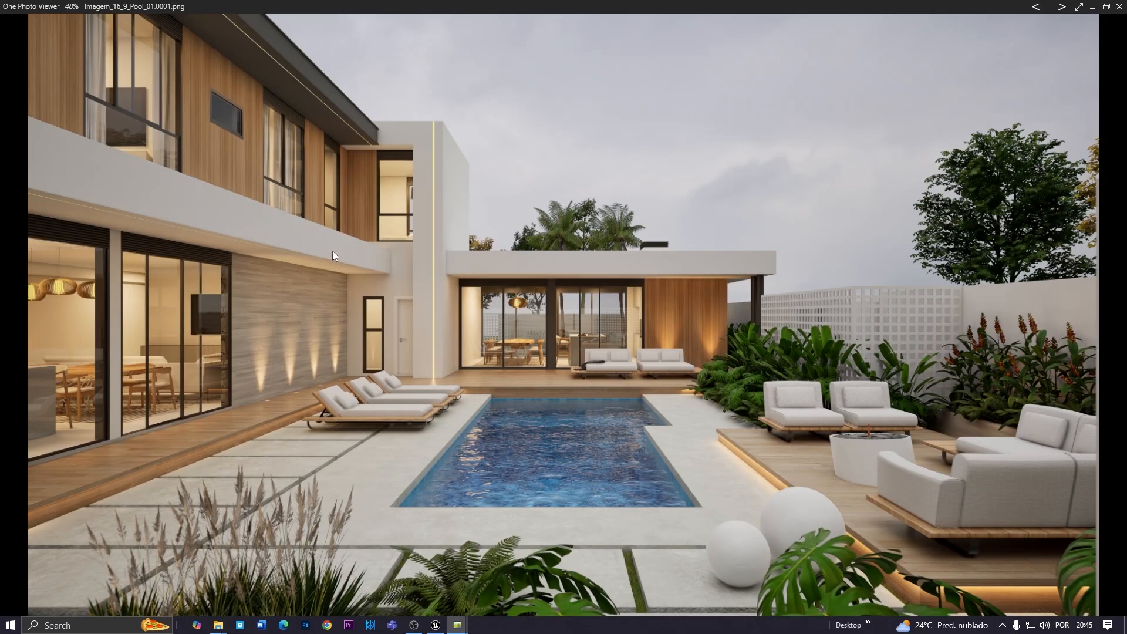
pyautogui.click(1119, 7)
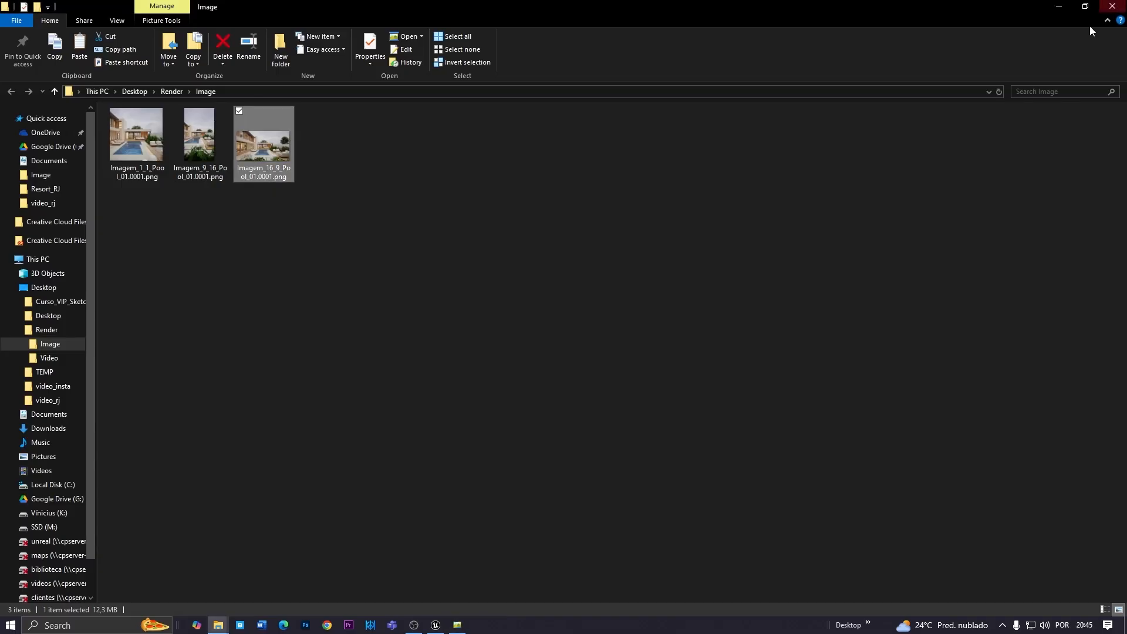
pyautogui.click(1058, 6)
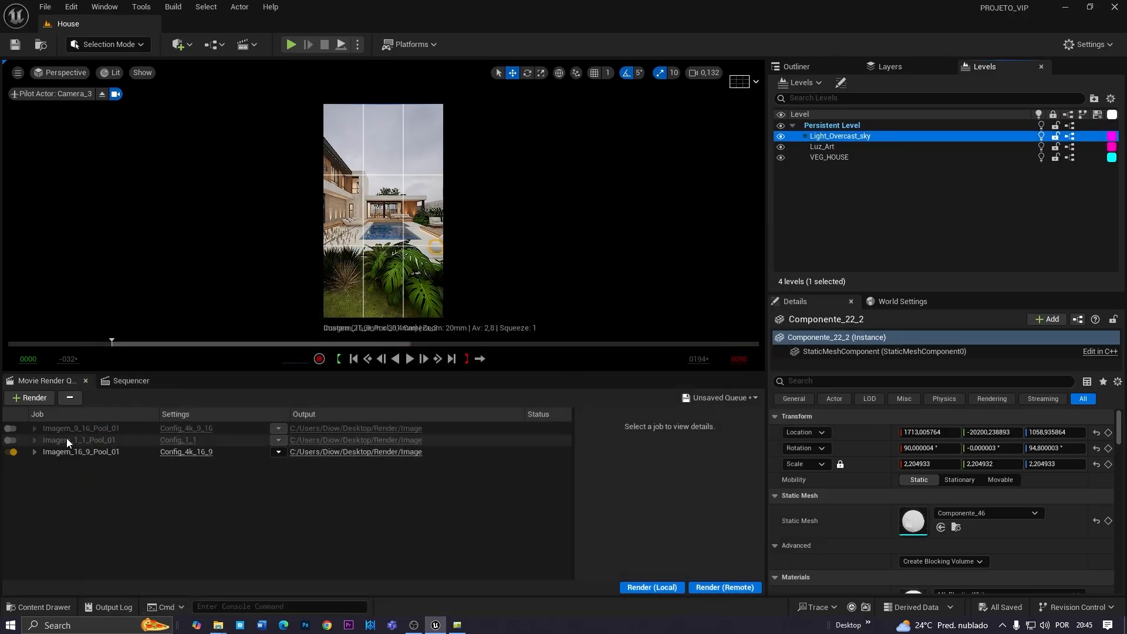
# Re-enable the Imagem_9_16_Pool_01 and Imagem_1_1_Pool_01 jobs in the render queue
pyautogui.click(66, 439)
pyautogui.click(61, 430)
pyautogui.click(11, 428)
pyautogui.click(11, 441)
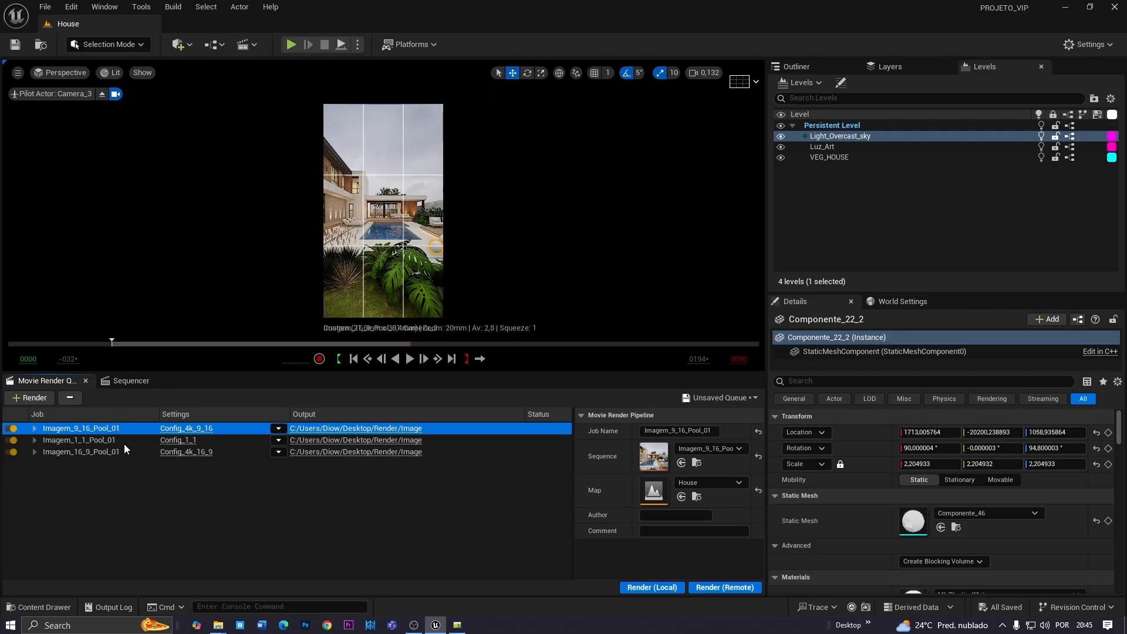
pyautogui.click(65, 470)
pyautogui.click(59, 440)
pyautogui.click(61, 450)
pyautogui.click(61, 429)
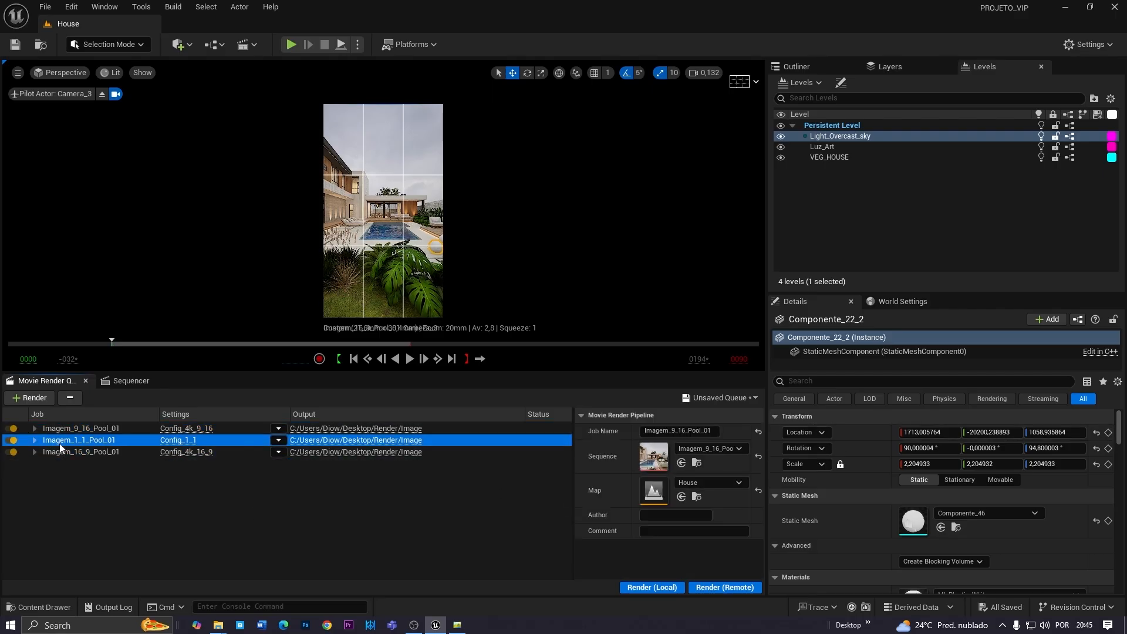
pyautogui.click(58, 442)
pyautogui.click(57, 470)
pyautogui.click(74, 429)
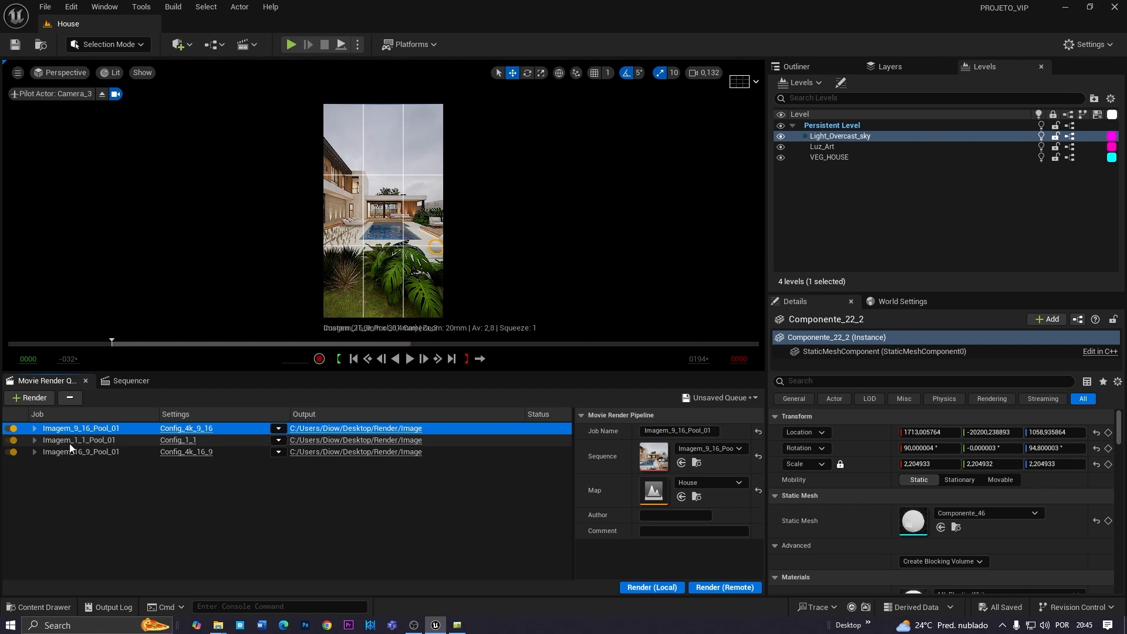
pyautogui.click(69, 442)
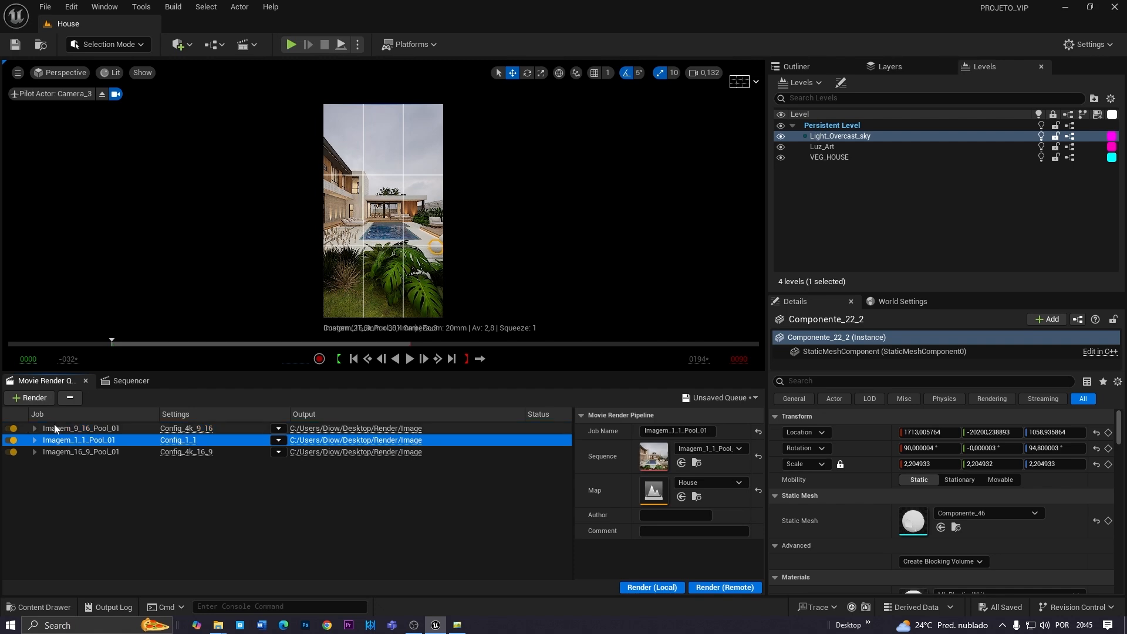
pyautogui.click(106, 478)
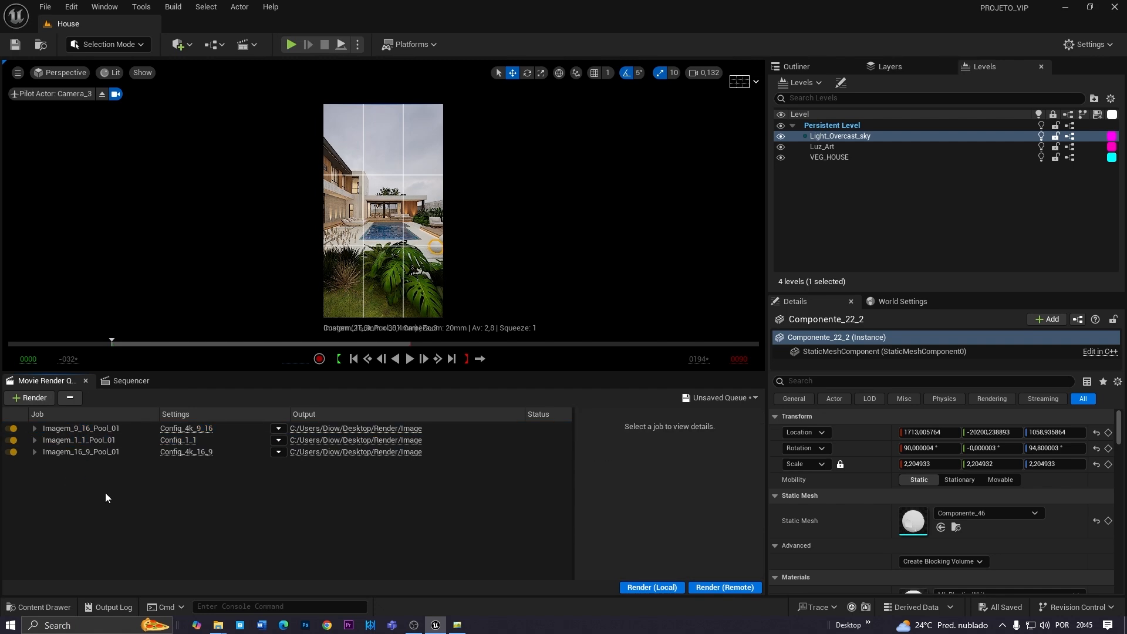
# Save the current render queue as Queue_Images in the Sequence folder
pyautogui.click(717, 402)
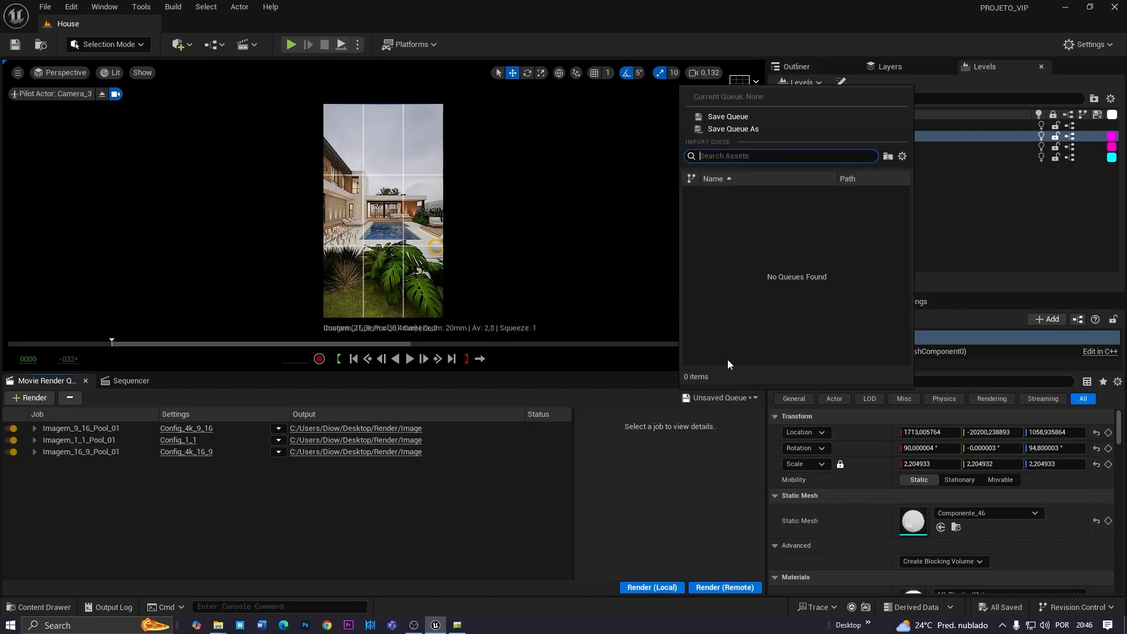
pyautogui.click(737, 132)
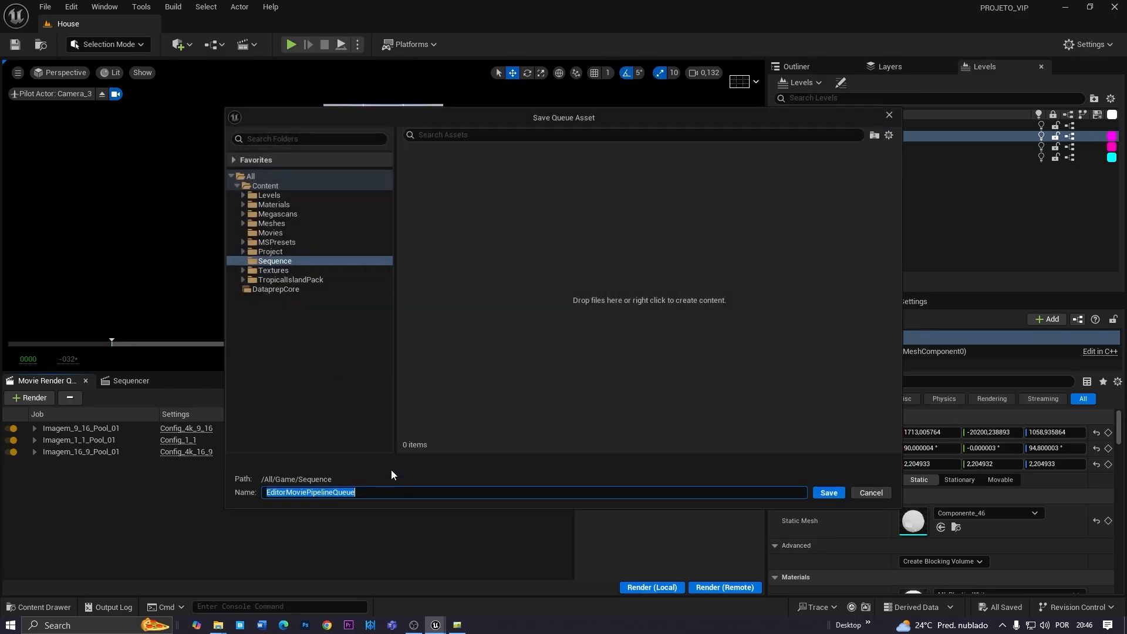
pyautogui.write('Q')
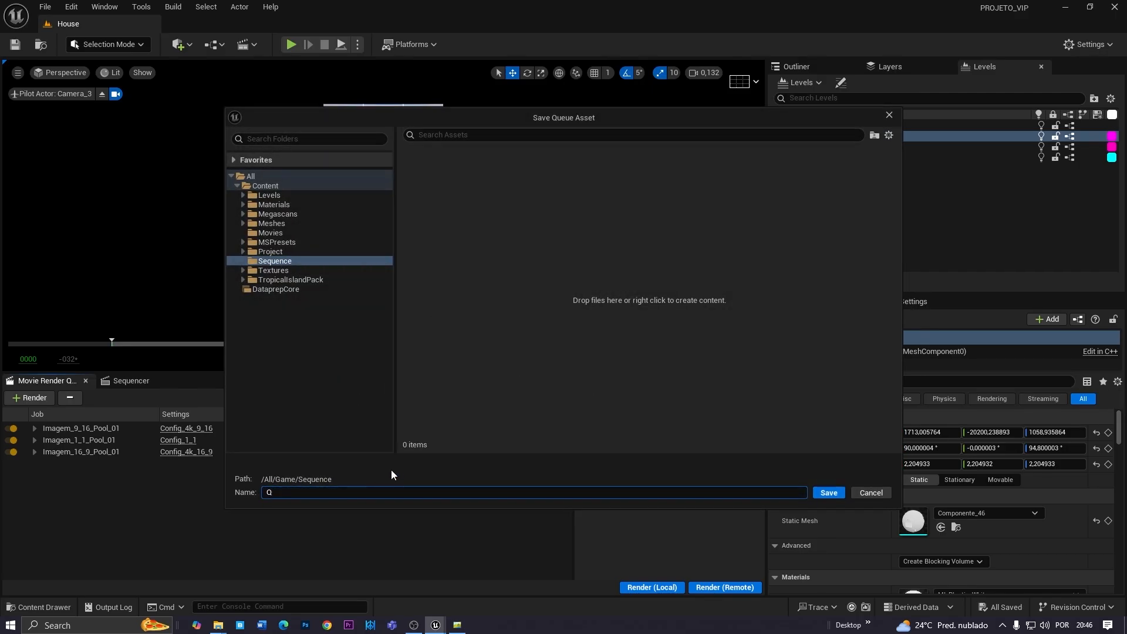
pyautogui.write('ueue_Images')
pyautogui.click(829, 493)
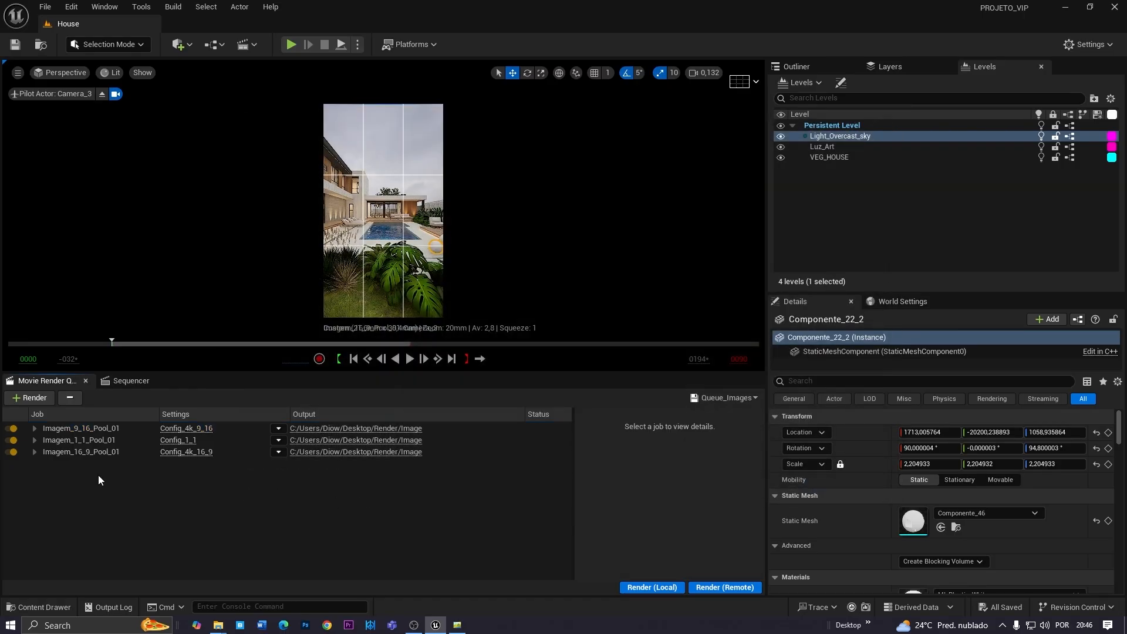
# Delete all three jobs from the queue and reload them by importing the saved Queue_Images, discarding the unsaved changes
pyautogui.click(51, 452)
pyautogui.keyDown('shift'); pyautogui.click(58, 426); pyautogui.keyUp('shift')
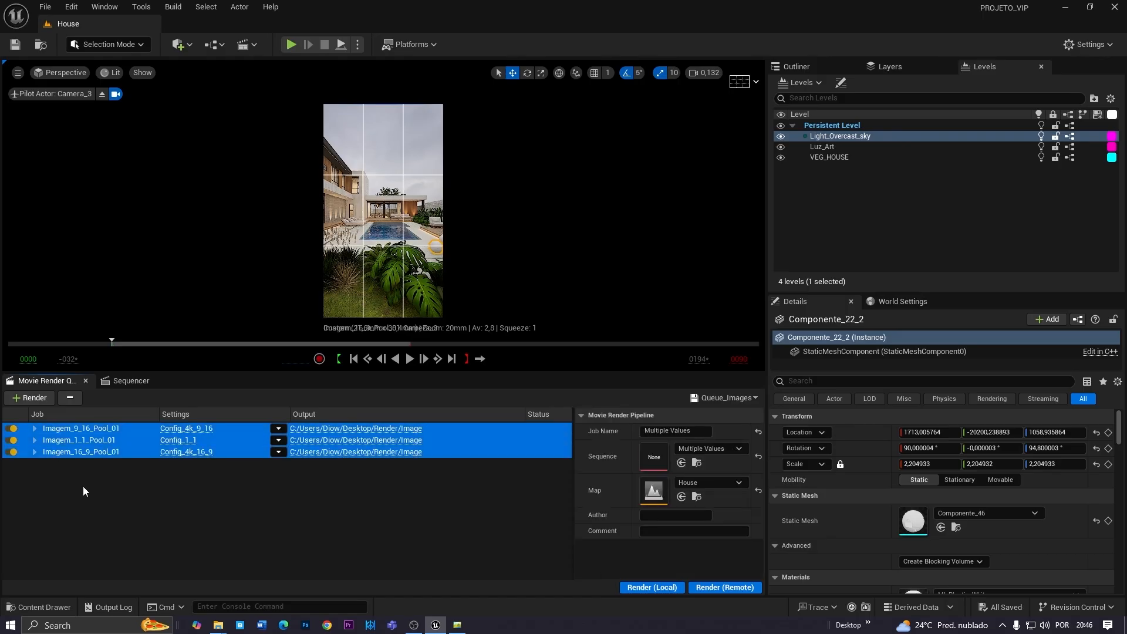
pyautogui.press('Delete')
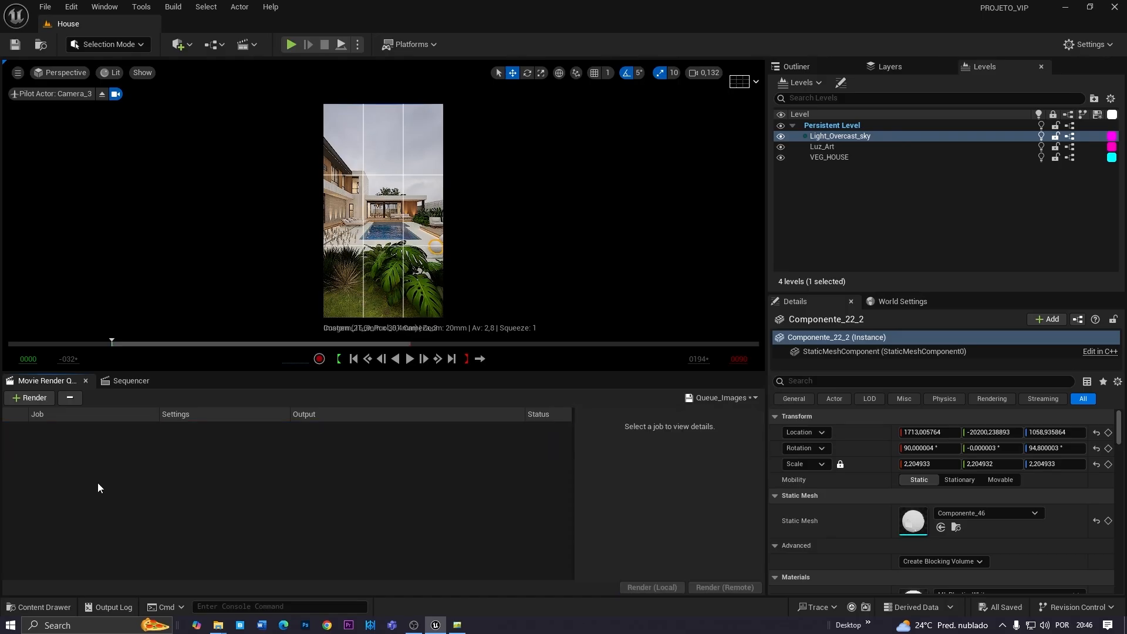
pyautogui.click(700, 404)
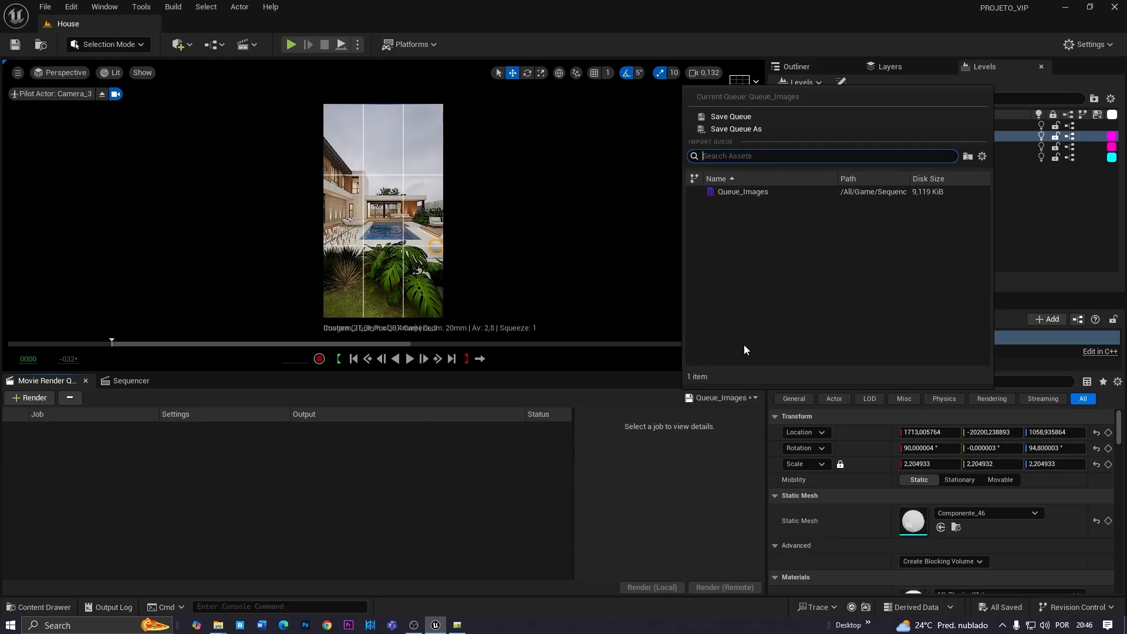
pyautogui.click(737, 192)
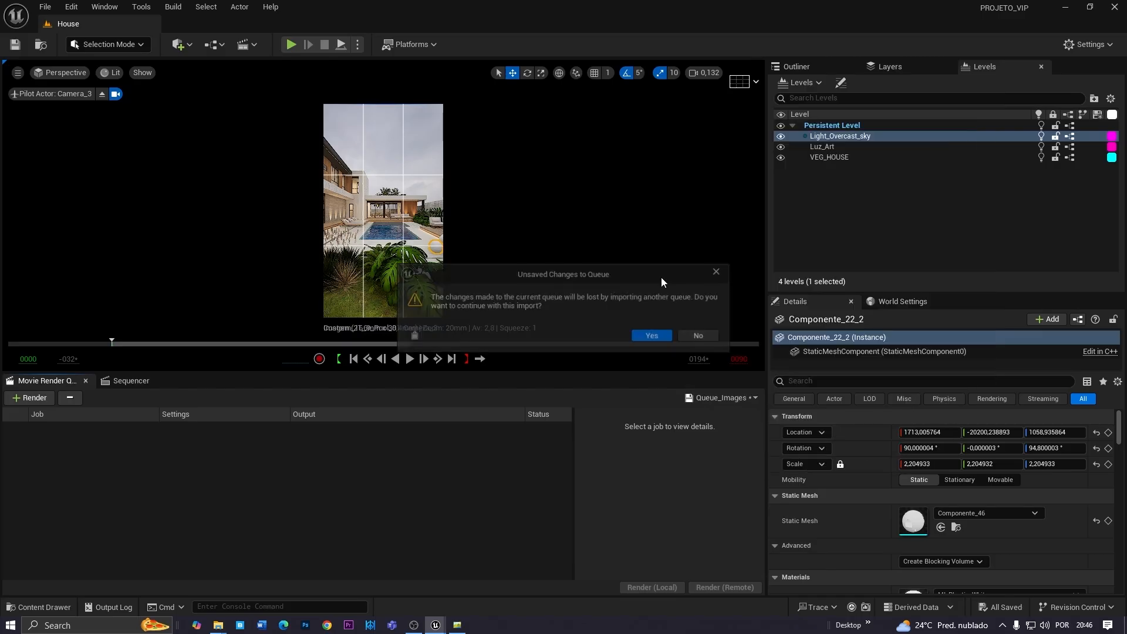
pyautogui.click(650, 338)
pyautogui.click(345, 465)
# Check the reloaded jobs and review the Config_4k_9_16 output settings of the Imagem_9_16_Pool_01 job
pyautogui.click(69, 430)
pyautogui.click(69, 441)
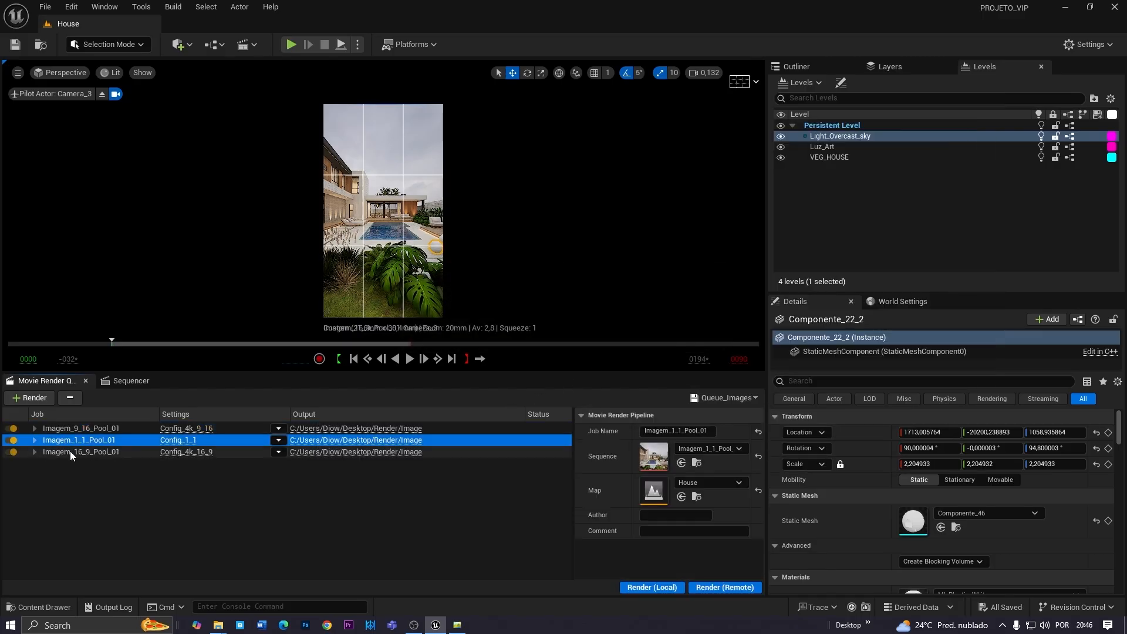
pyautogui.click(70, 451)
pyautogui.click(186, 428)
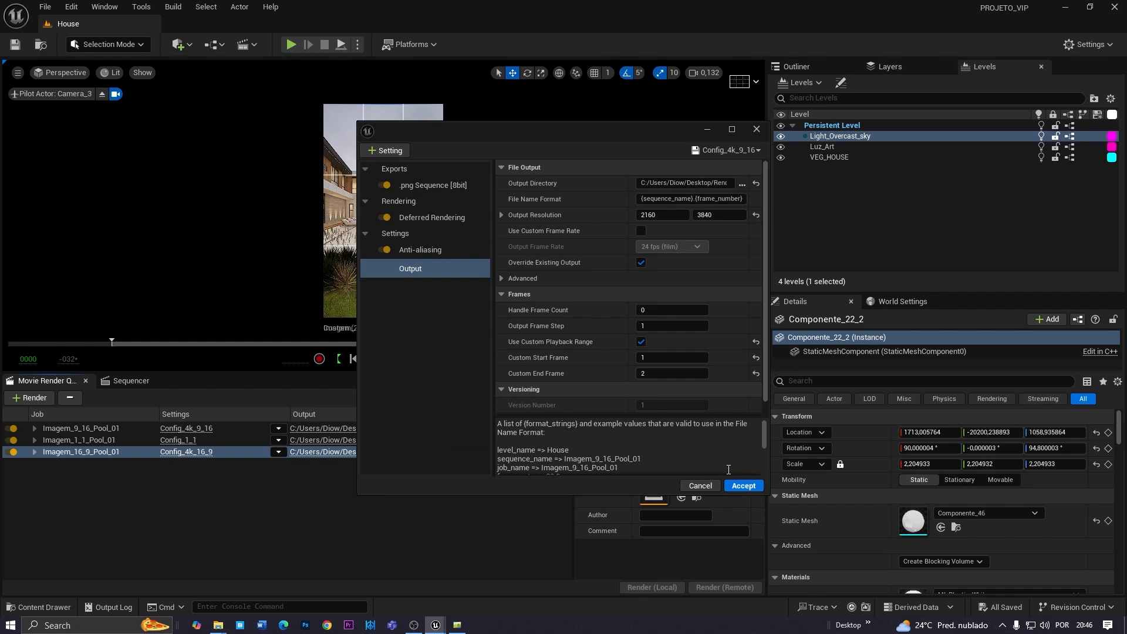
pyautogui.click(742, 486)
pyautogui.click(566, 495)
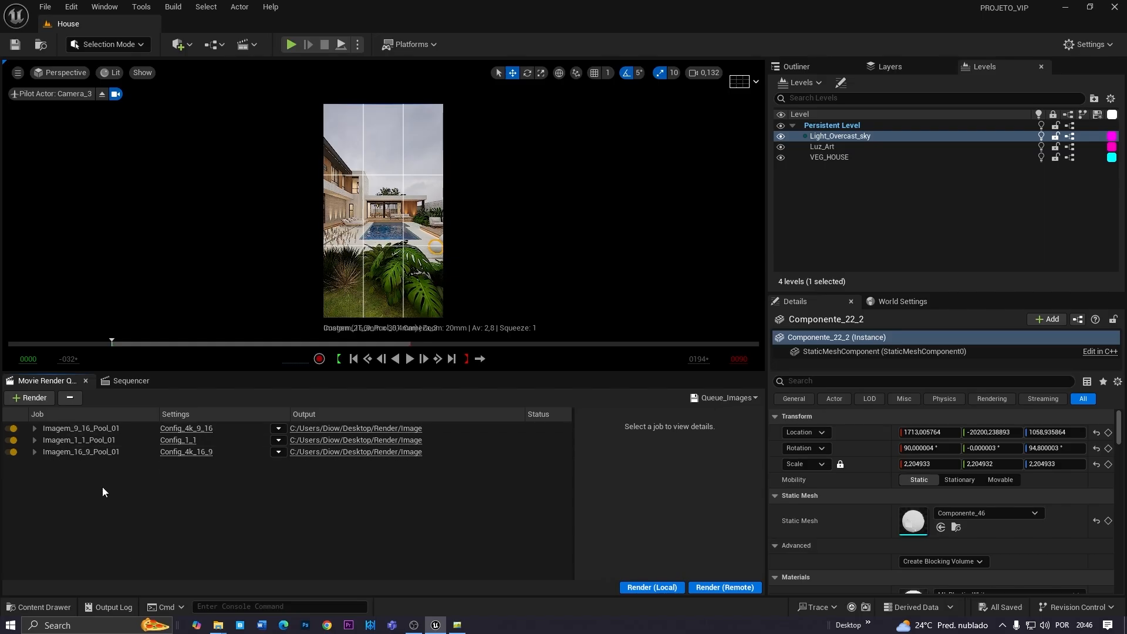
# Open the Imagem_9_16_Pool_01 level sequence from its render job
pyautogui.click(68, 432)
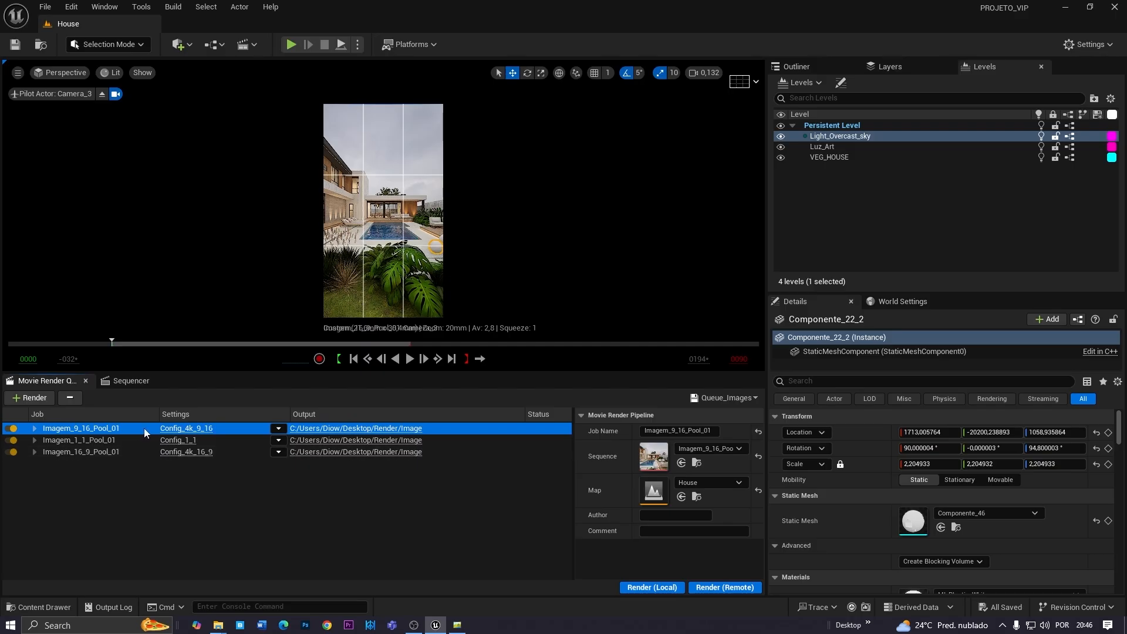
pyautogui.hotkey('ctrl', 'space')
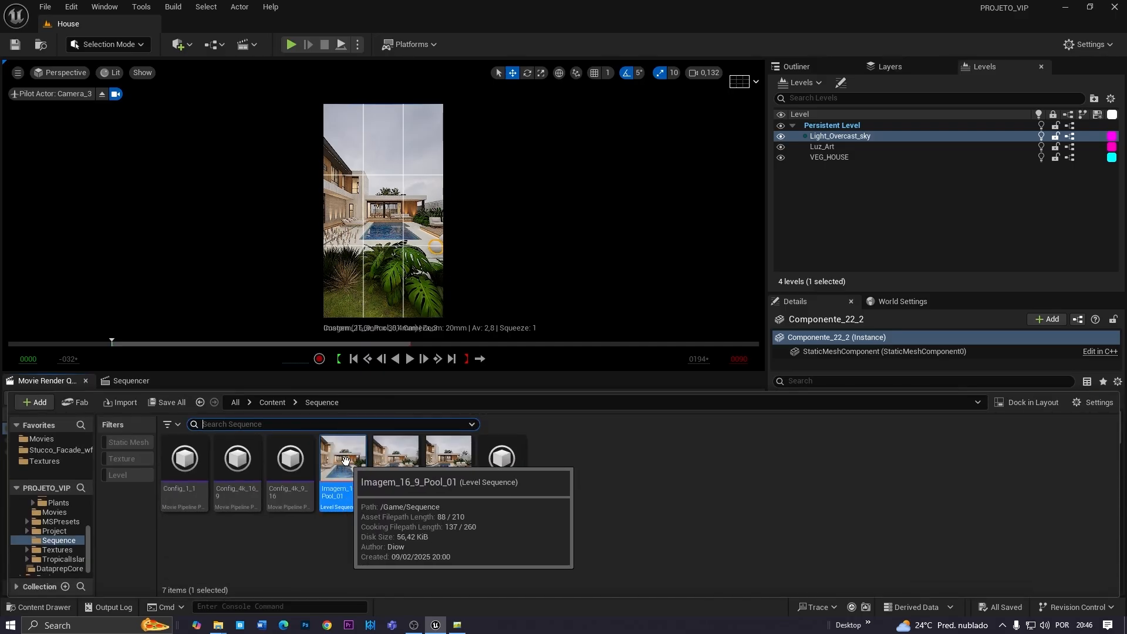
pyautogui.hotkey('ctrl', 'space')
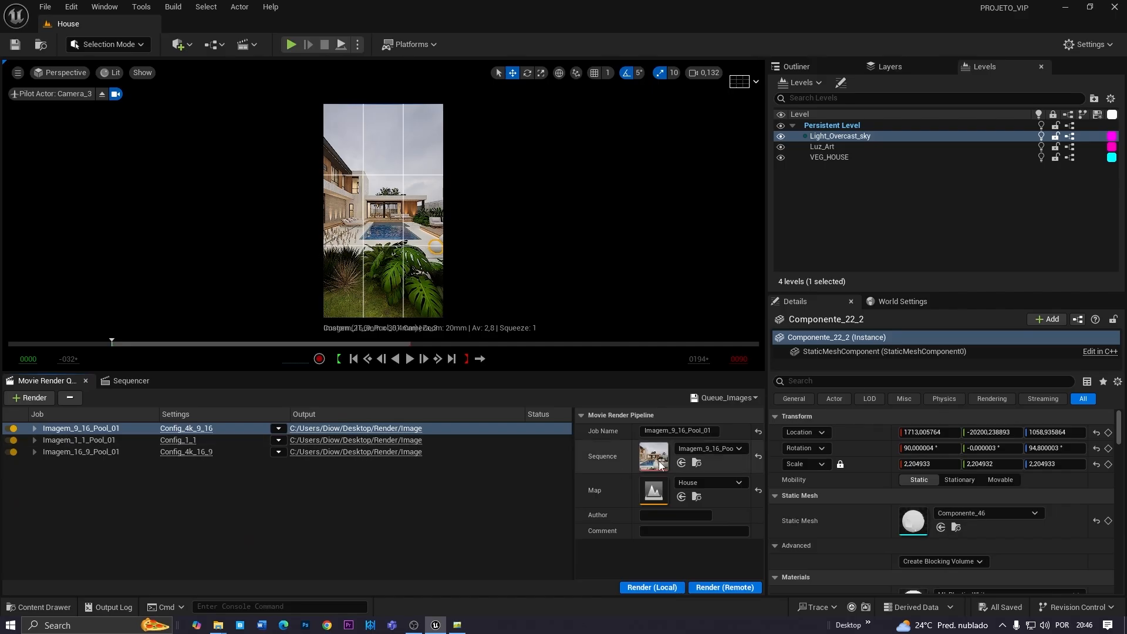
pyautogui.click(79, 442)
pyautogui.click(79, 452)
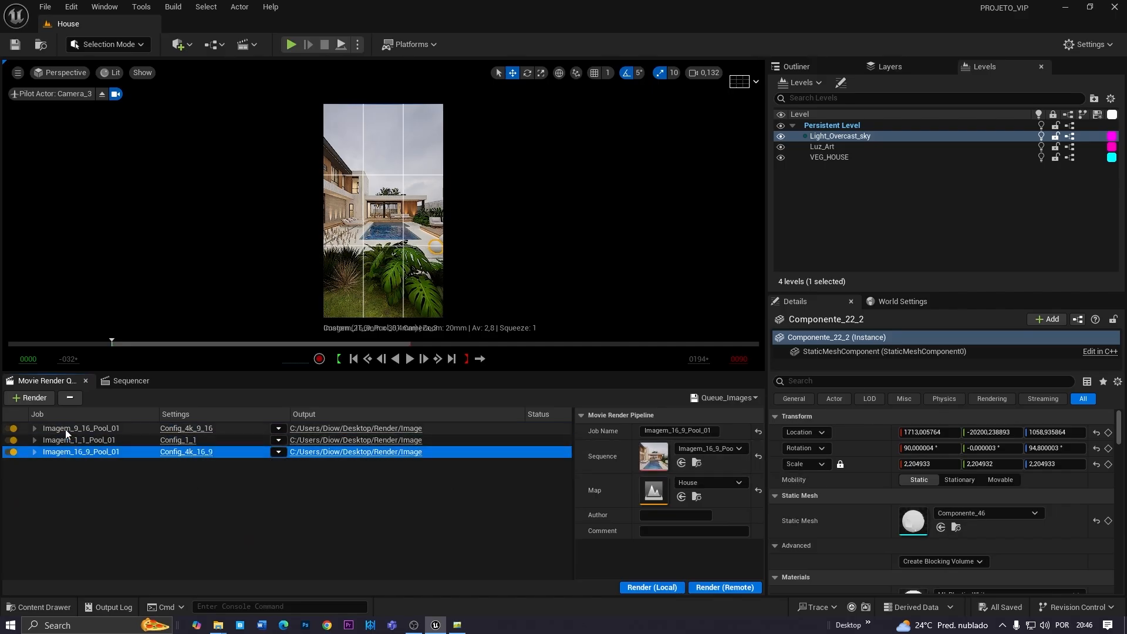
pyautogui.click(65, 428)
pyautogui.doubleClick(654, 456)
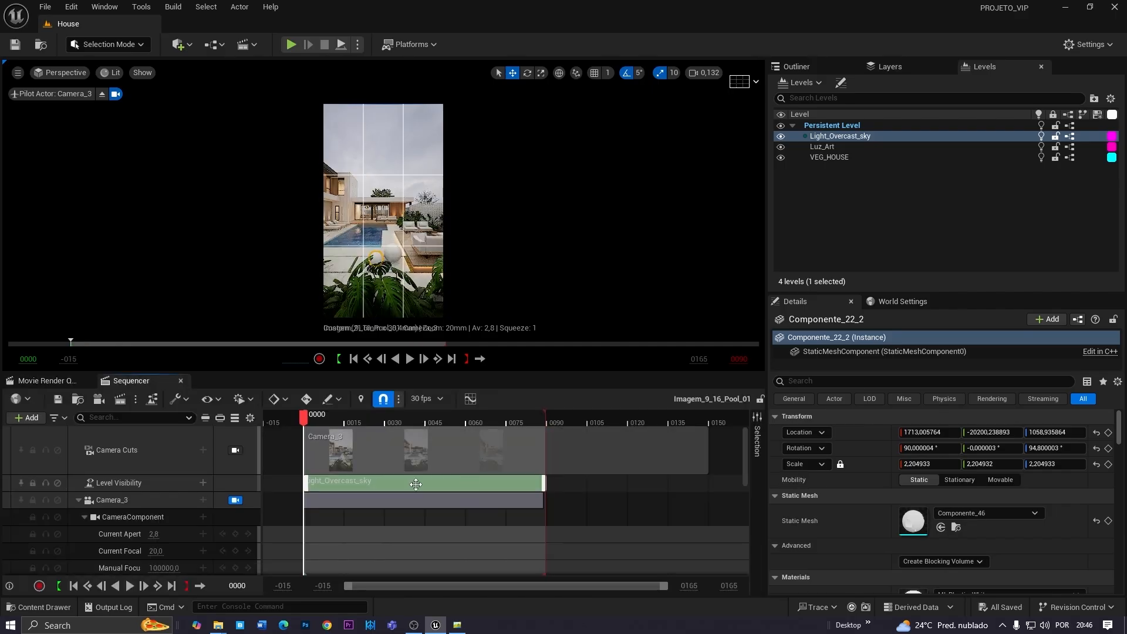
# Find the exposure properties of Camera_3 and set its Exposure Compensation to 9,8
pyautogui.click(140, 500)
pyautogui.click(810, 382)
pyautogui.write('ex')
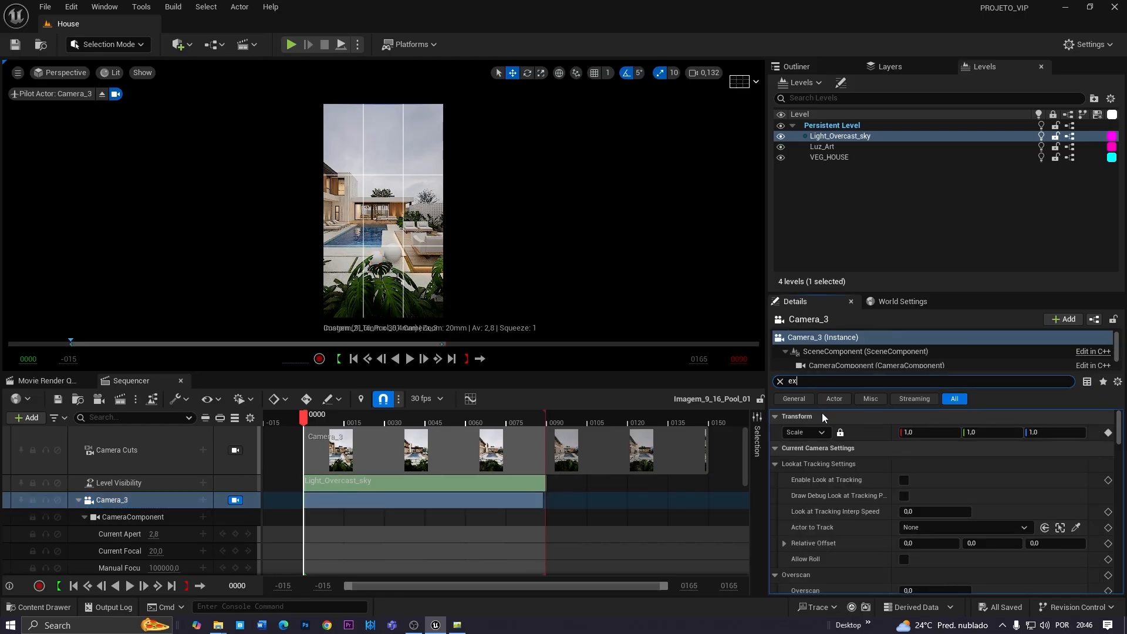
pyautogui.scroll(-5, 827, 473)
pyautogui.click(939, 530)
pyautogui.write('9,8')
pyautogui.press('Return')
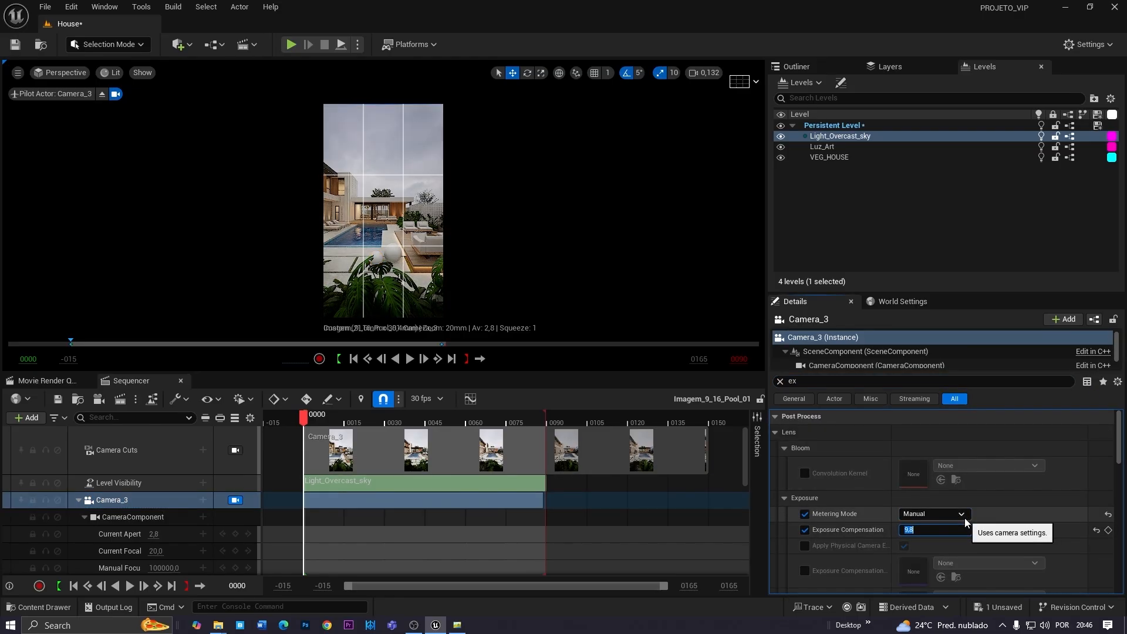
# Open the Imagem_1_1_Pool_01 sequence from its render job, select Camera_2 and pilot the viewport through it
pyautogui.click(47, 380)
pyautogui.click(81, 440)
pyautogui.doubleClick(655, 457)
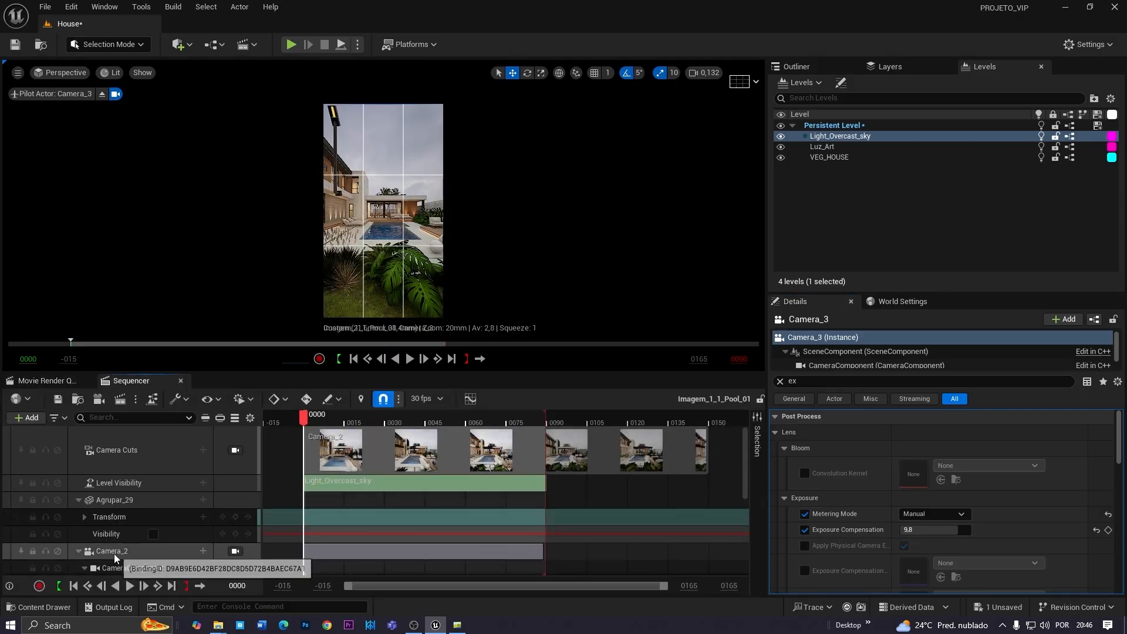
pyautogui.click(115, 553)
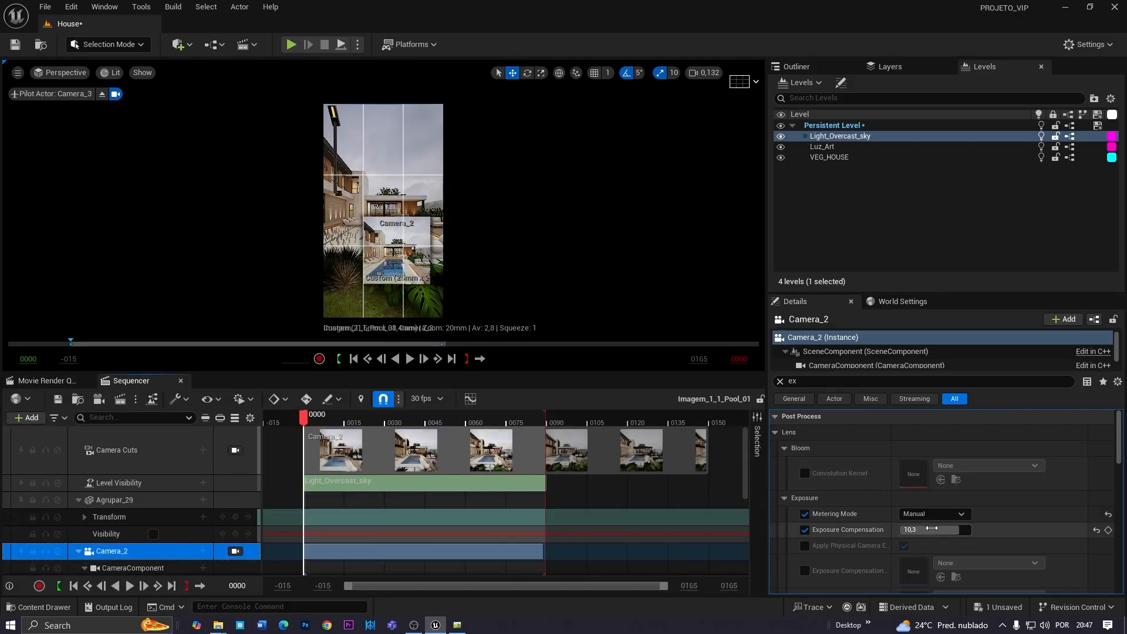
pyautogui.click(932, 528)
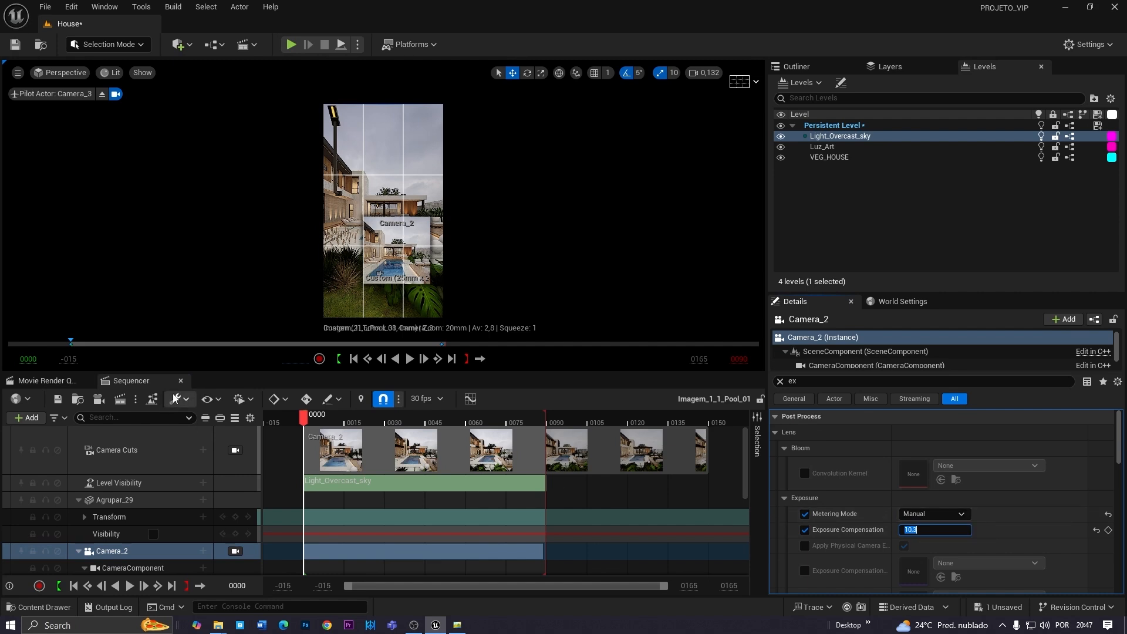
pyautogui.click(39, 383)
pyautogui.doubleClick(659, 456)
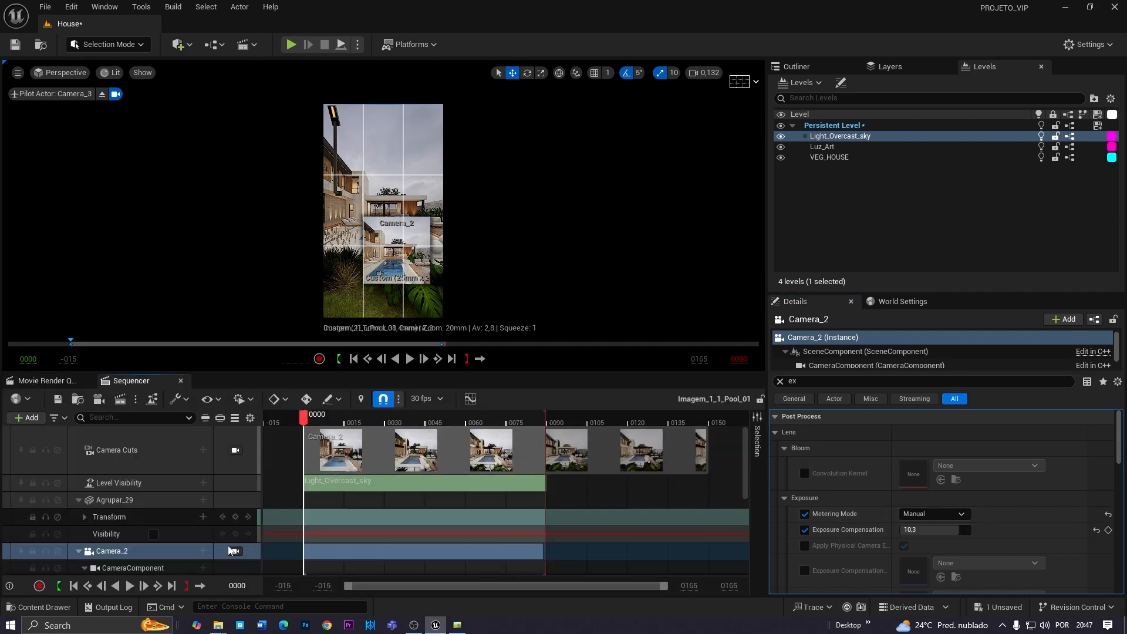
pyautogui.click(229, 550)
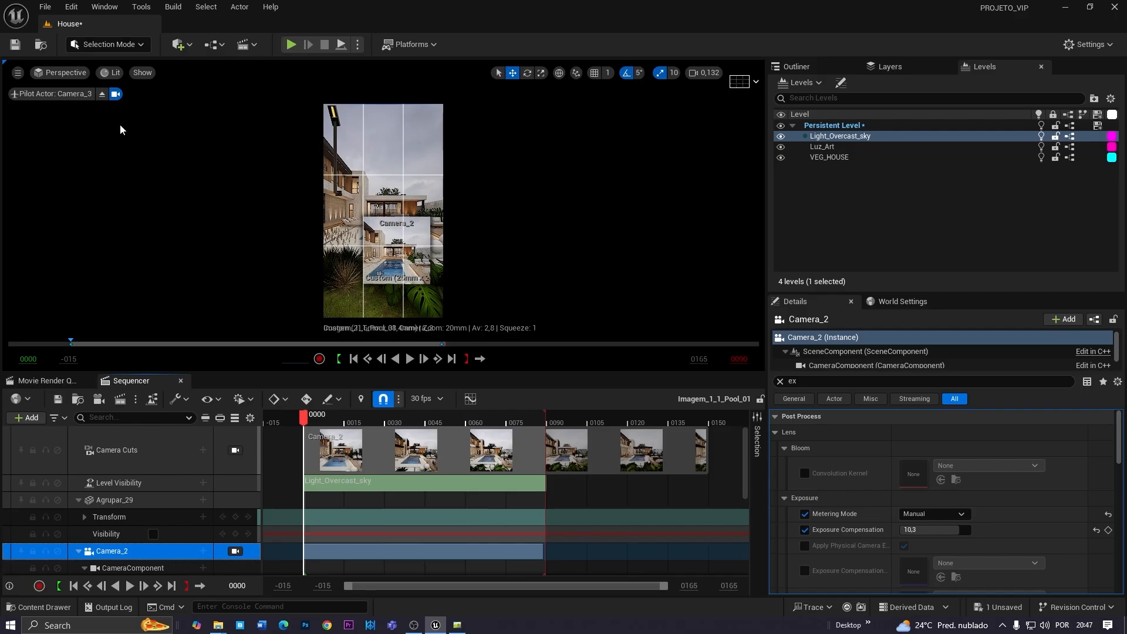
pyautogui.click(61, 72)
pyautogui.click(111, 240)
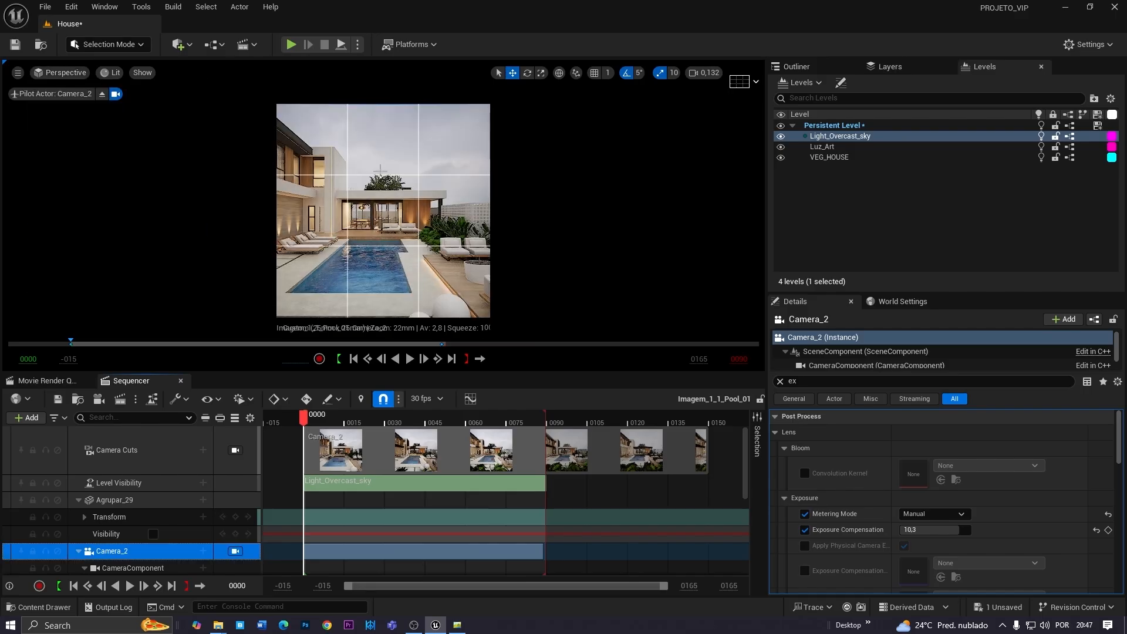
# Set Camera_2's Exposure Compensation to 9,8
pyautogui.click(933, 530)
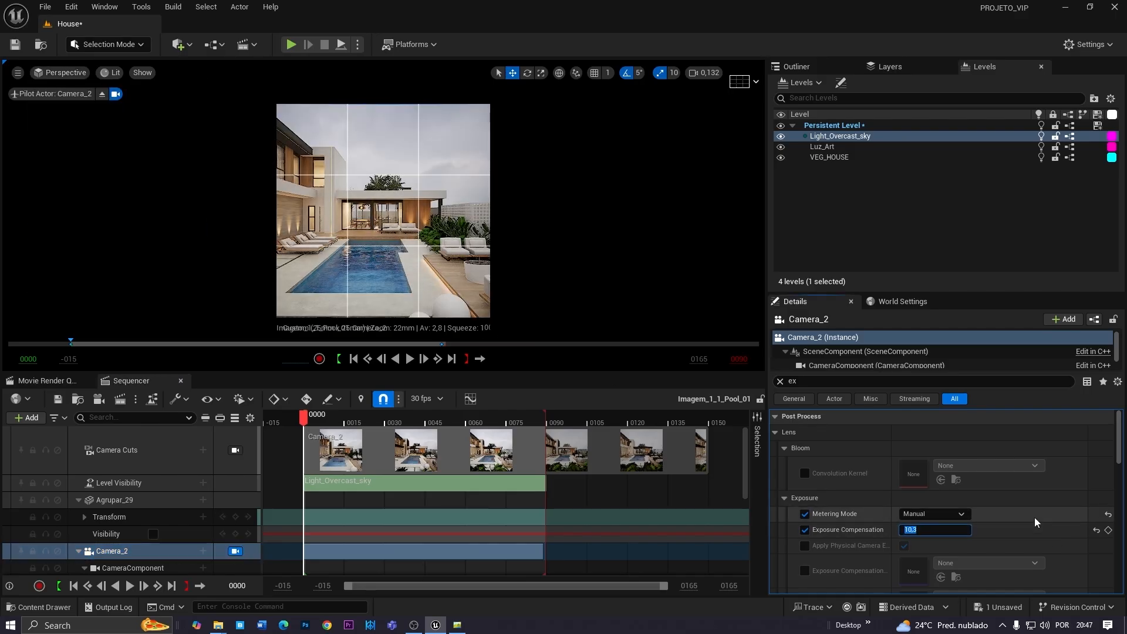
pyautogui.write('9,8')
pyautogui.press('Return')
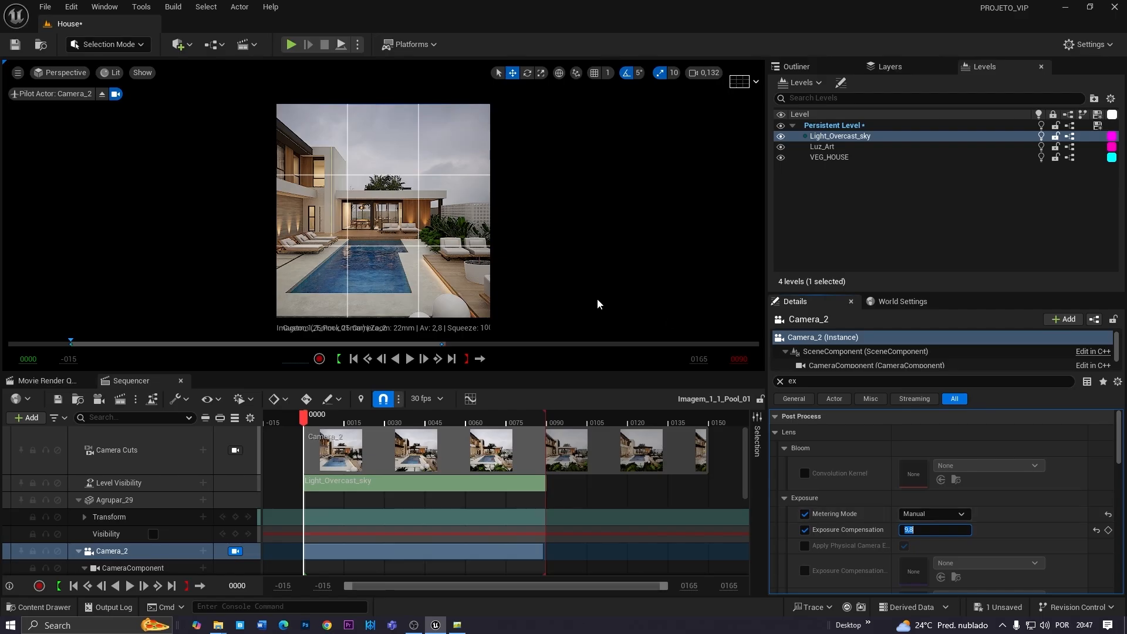
# Open the Imagem_16_9_Pool_01 sequence from its render job, select Camera_1 and pilot the viewport through it
pyautogui.click(47, 381)
pyautogui.click(85, 451)
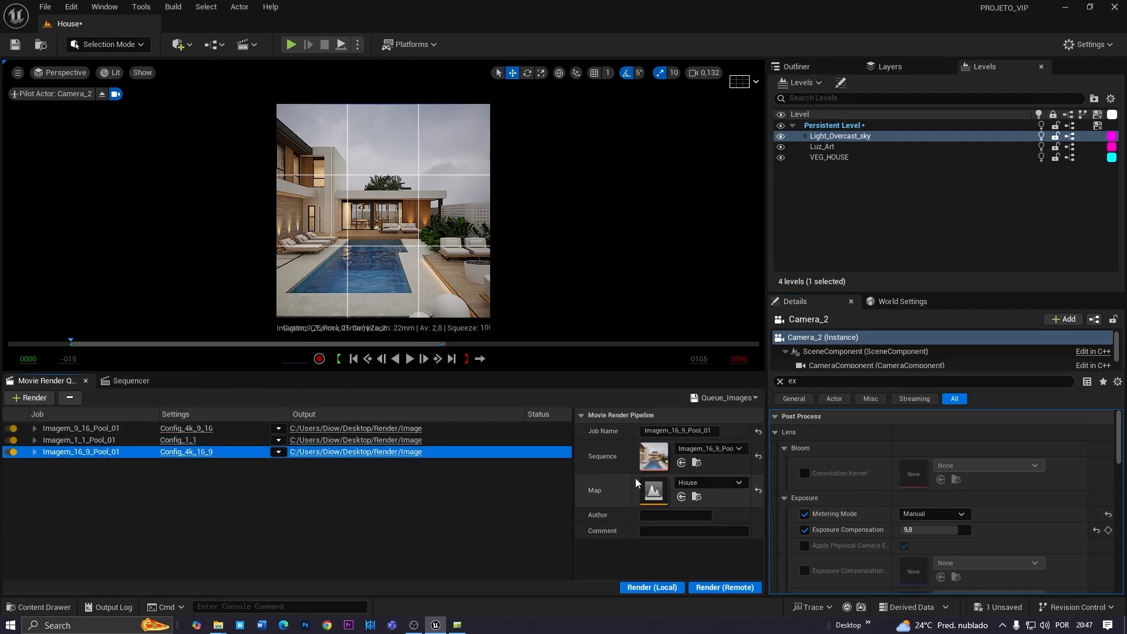
pyautogui.doubleClick(659, 462)
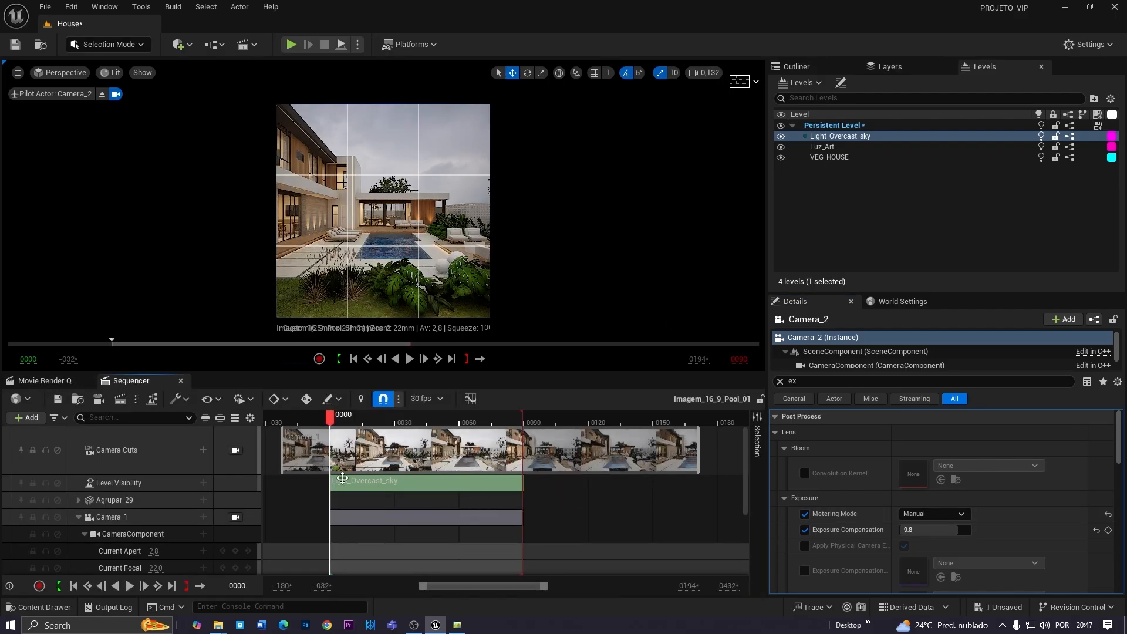
pyautogui.click(147, 519)
pyautogui.click(62, 74)
pyautogui.click(109, 219)
# Set Camera_1's Exposure Compensation to 9,8
pyautogui.click(933, 529)
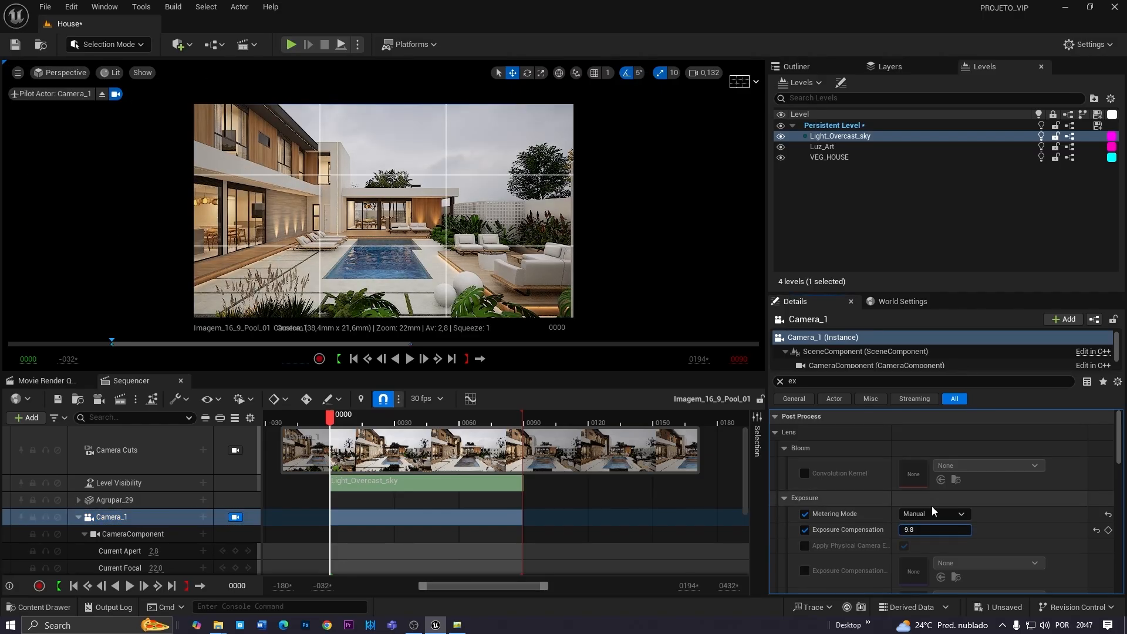
pyautogui.press('Return')
pyautogui.click(231, 120)
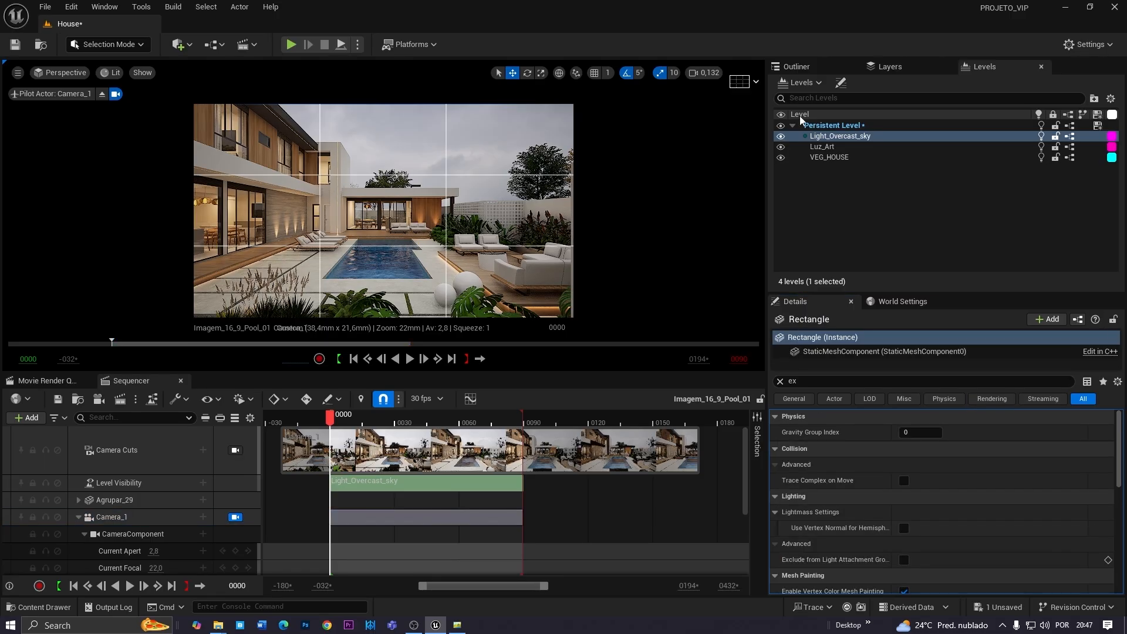
# Filter the scene actors by "cam" and select Camera_1, Camera_2 and Camera_3 together to check their shared Exposure Compensation
pyautogui.click(805, 71)
pyautogui.click(843, 87)
pyautogui.write('cam')
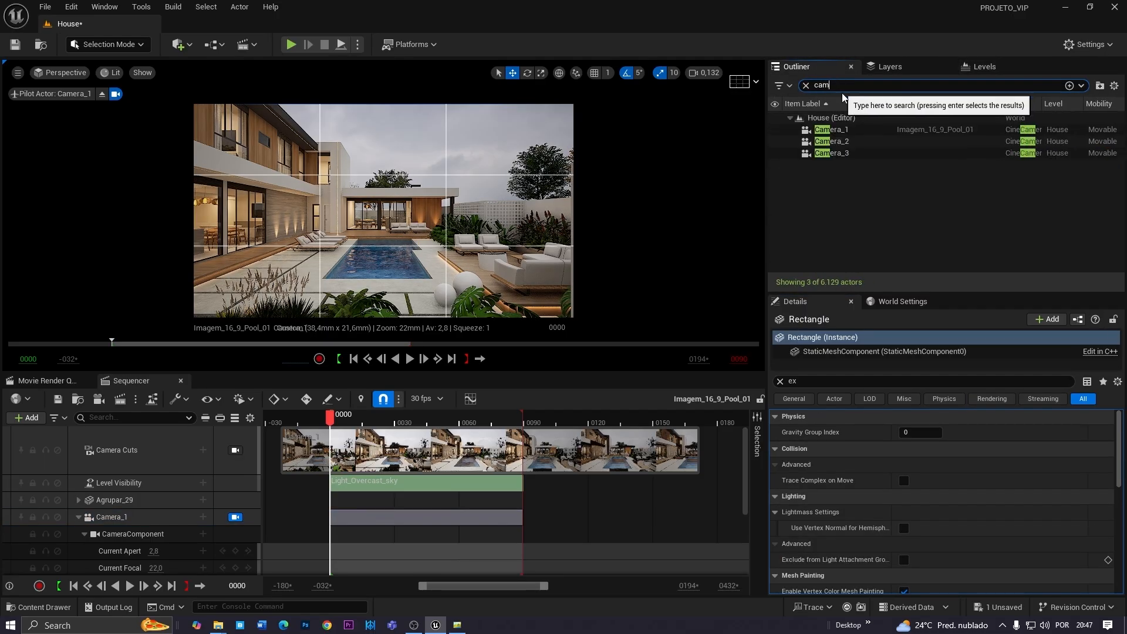
pyautogui.click(834, 129)
pyautogui.keyDown('shift'); pyautogui.click(844, 154); pyautogui.keyUp('shift')
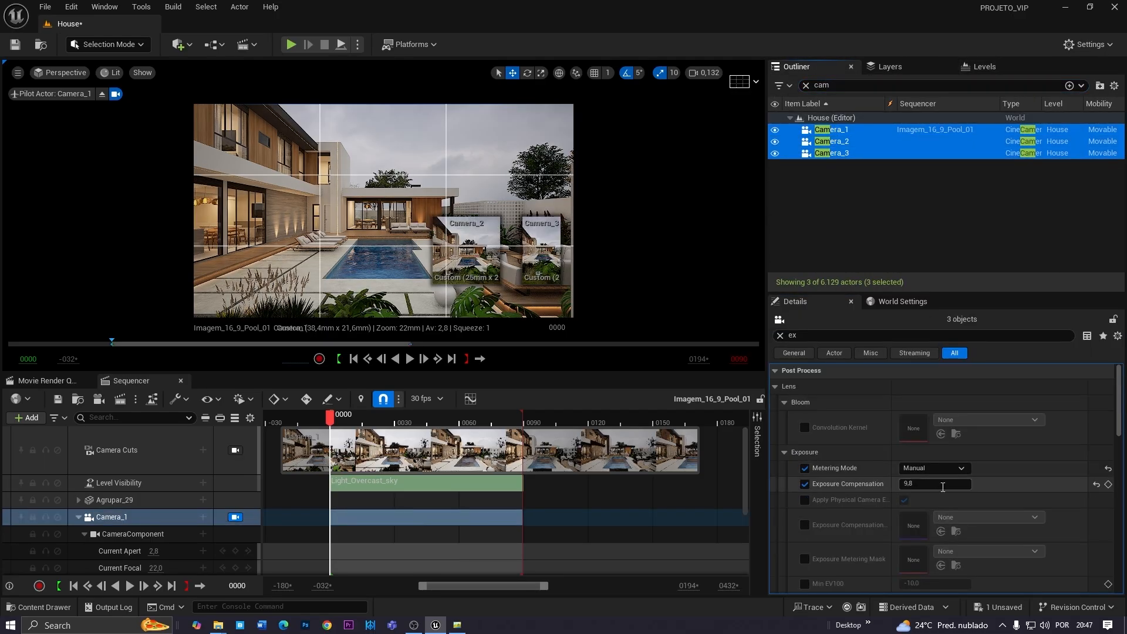
pyautogui.click(525, 266)
# Render the three enabled pool jobs of the Movie Render Queue locally
pyautogui.click(47, 380)
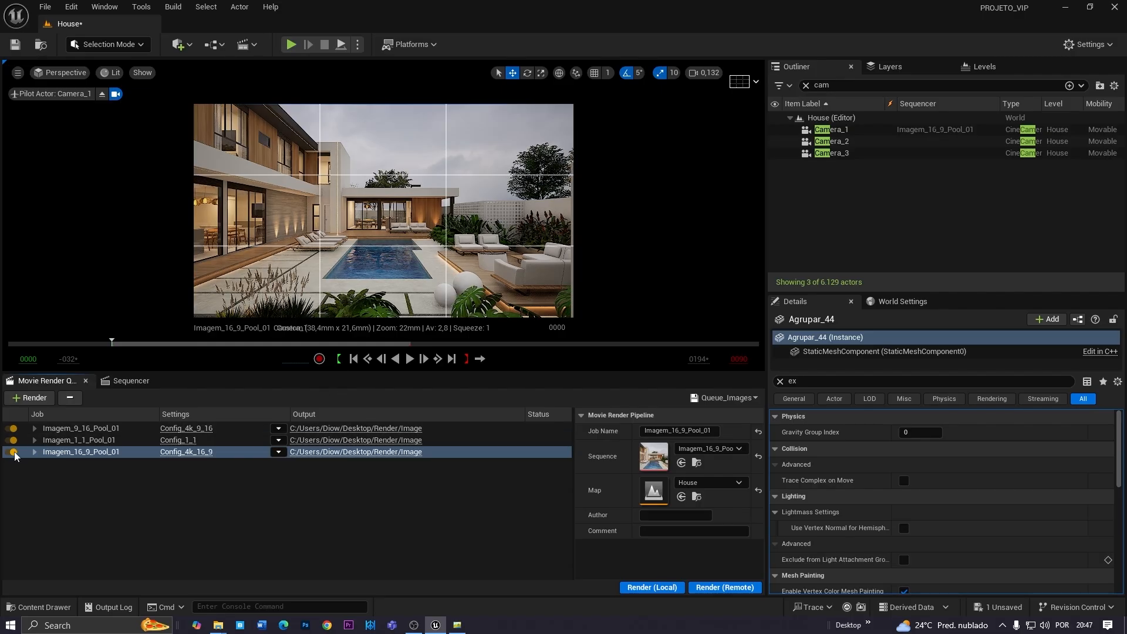
pyautogui.click(648, 587)
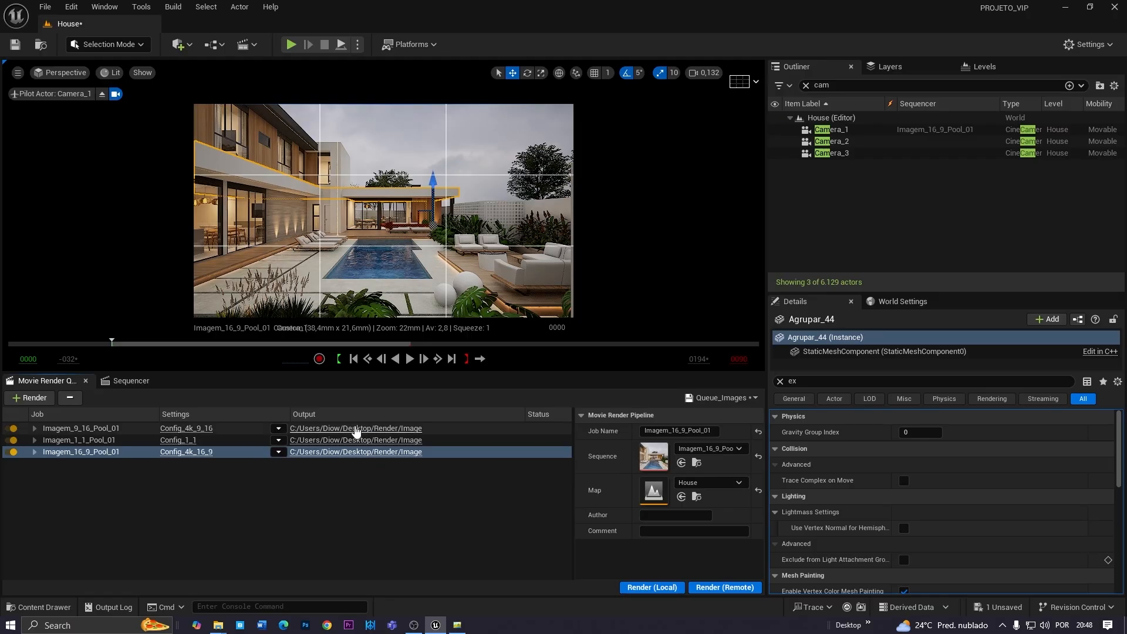
# Open the jobs' output folder and view Imagem_1_1_Pool_01.0001.png maximized in One Photo Viewer
pyautogui.click(356, 429)
pyautogui.doubleClick(144, 160)
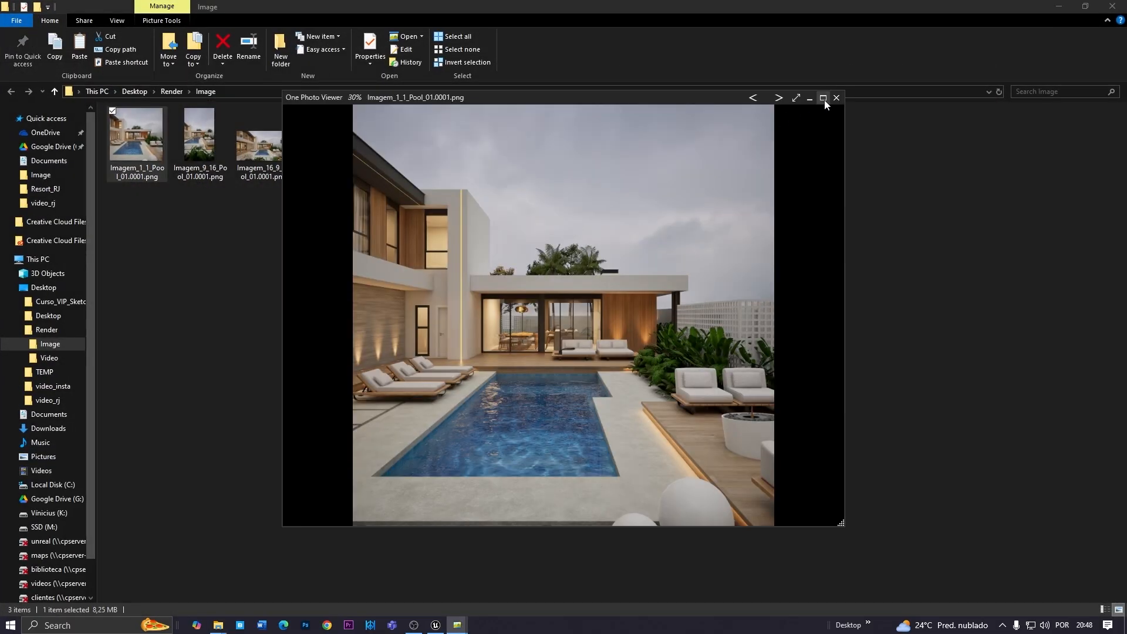
pyautogui.click(822, 98)
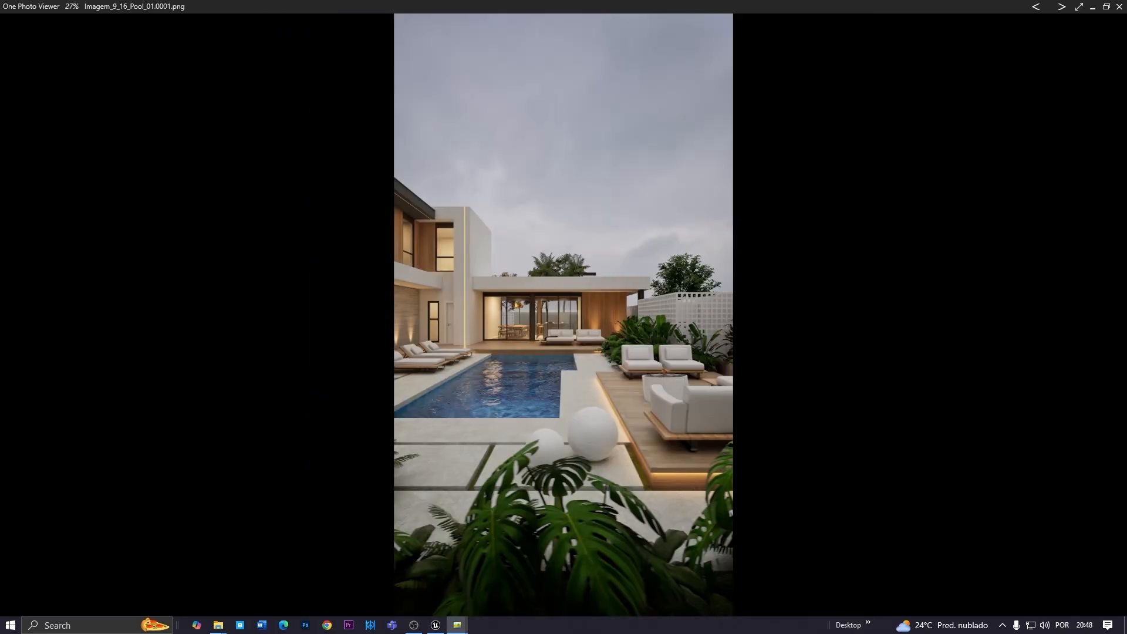
# Compare the rendered 1:1, 9:16 and 16:9 pool stills, examining exposure and framing across the three formats
pyautogui.press('Right')
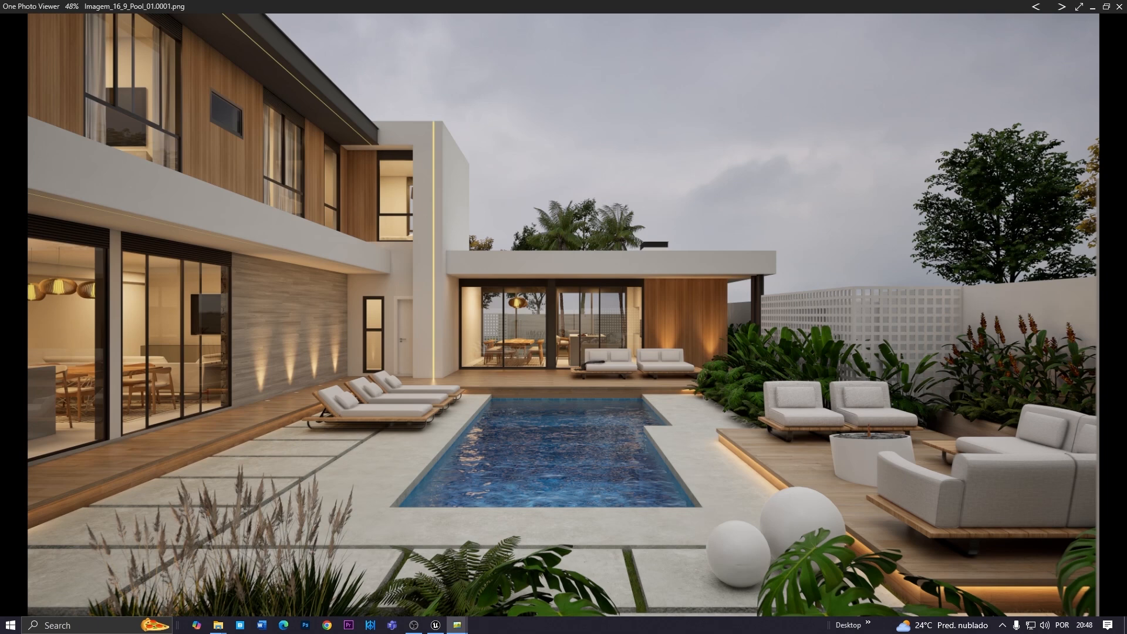
pyautogui.press('Left')
pyautogui.press('Left')
pyautogui.press('Right')
pyautogui.press('Right')
pyautogui.press('Left')
pyautogui.press('Left')
pyautogui.press('Right')
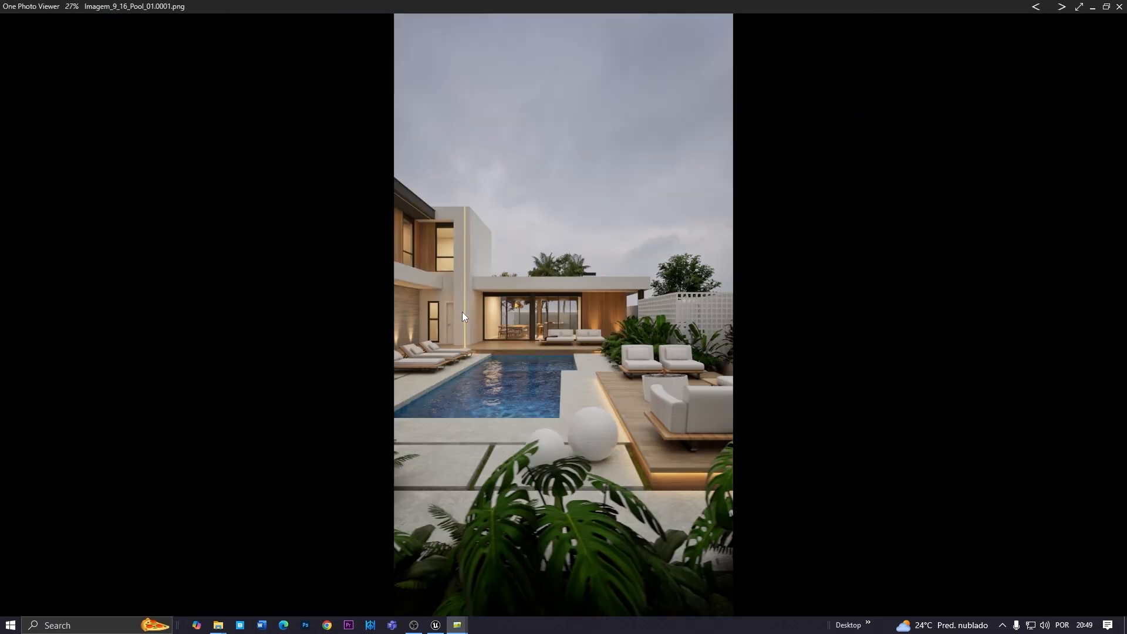
pyautogui.press('Right')
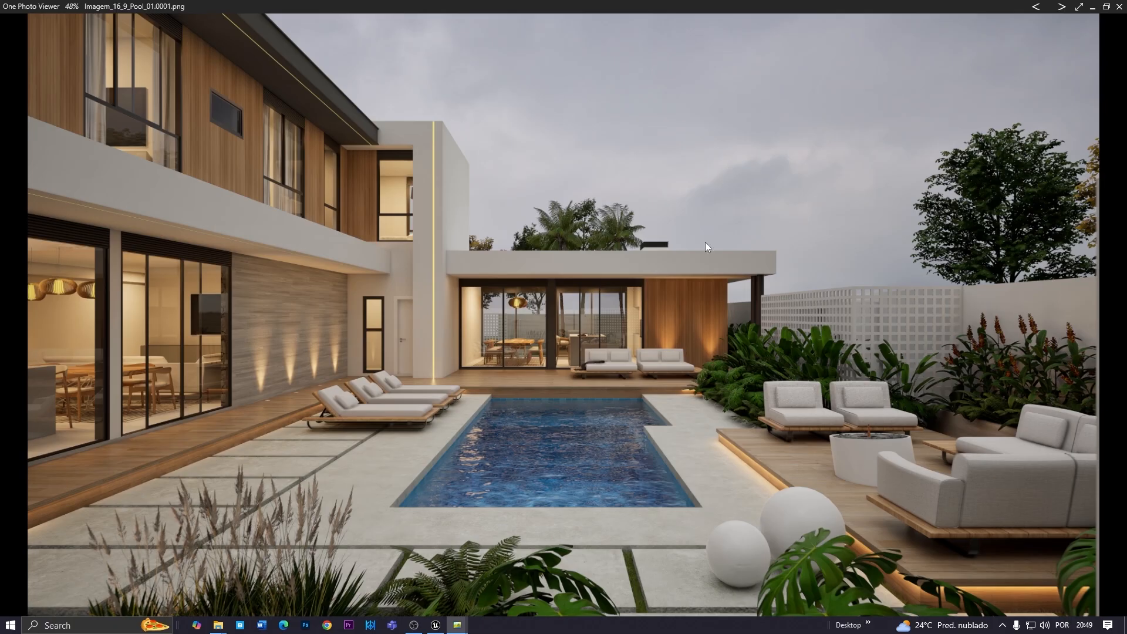
pyautogui.press('Left')
pyautogui.press('Left')
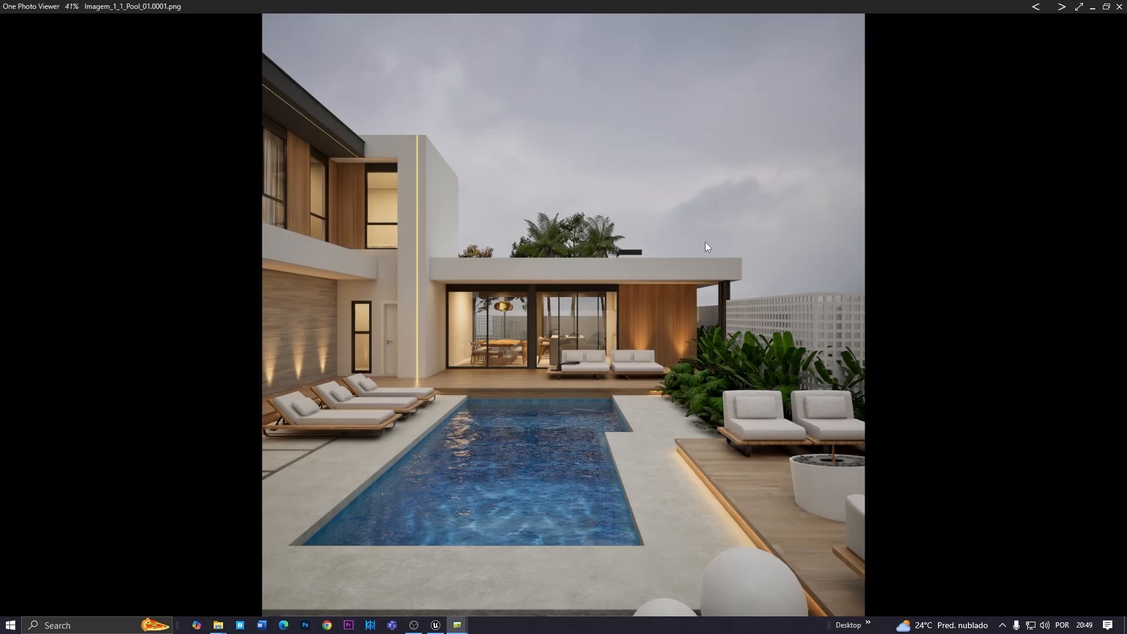
pyautogui.press('Right')
pyautogui.press('Right')
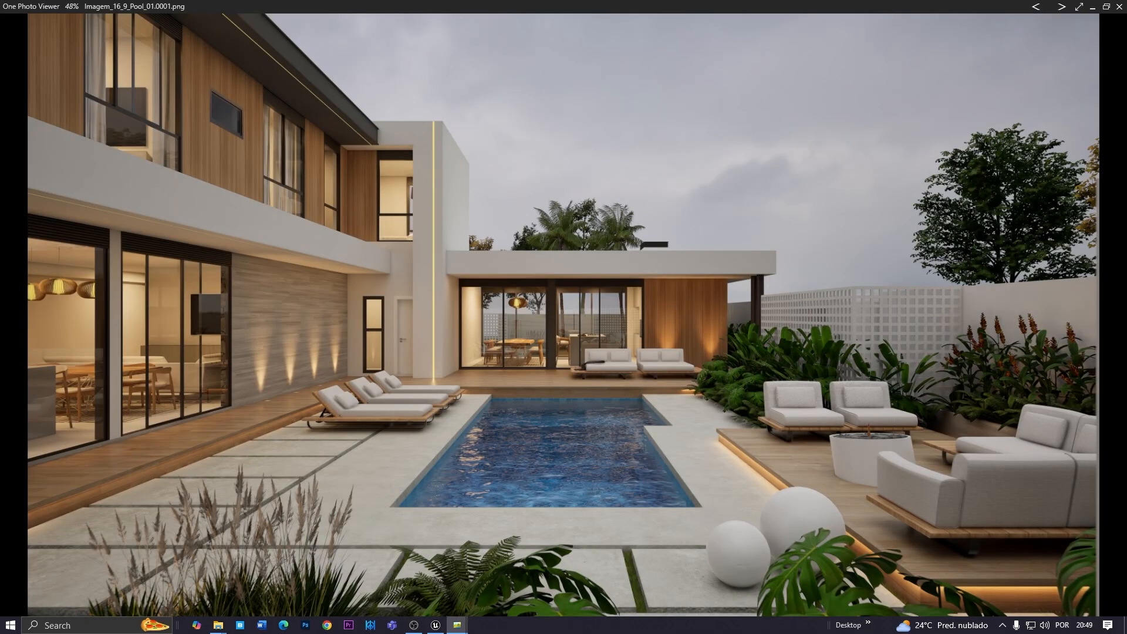
pyautogui.press('Left')
pyautogui.press('Left')
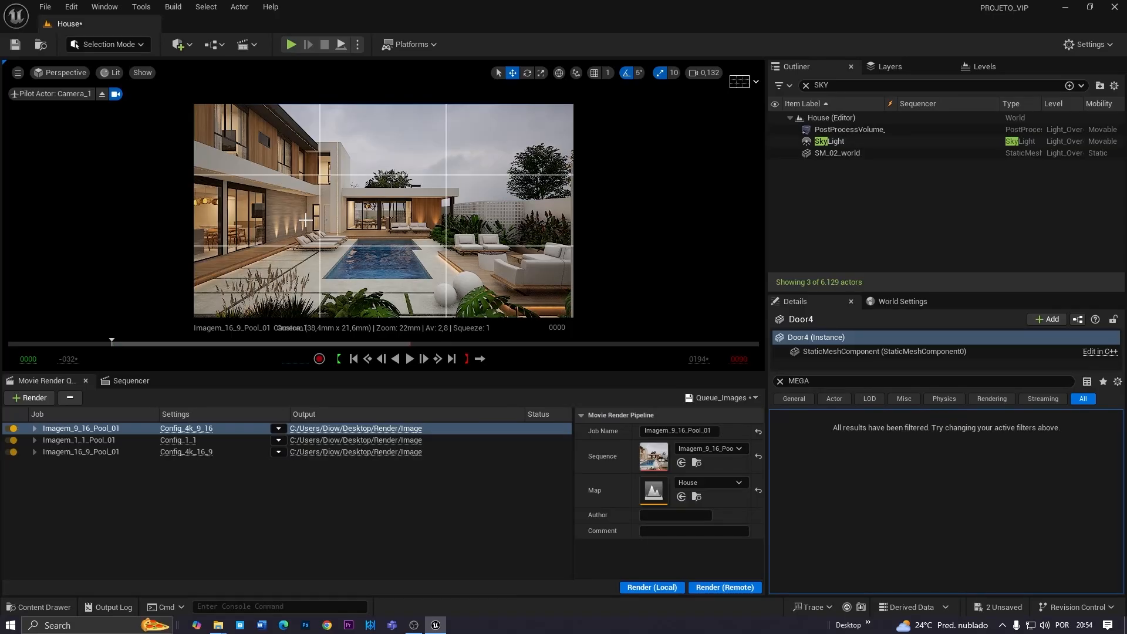
# Open Imagem_16_9_Pool_01.0001.png maximized from the render output folder and zoom in on the loungers beside the pool
pyautogui.click(346, 223)
pyautogui.click(365, 439)
pyautogui.click(250, 152)
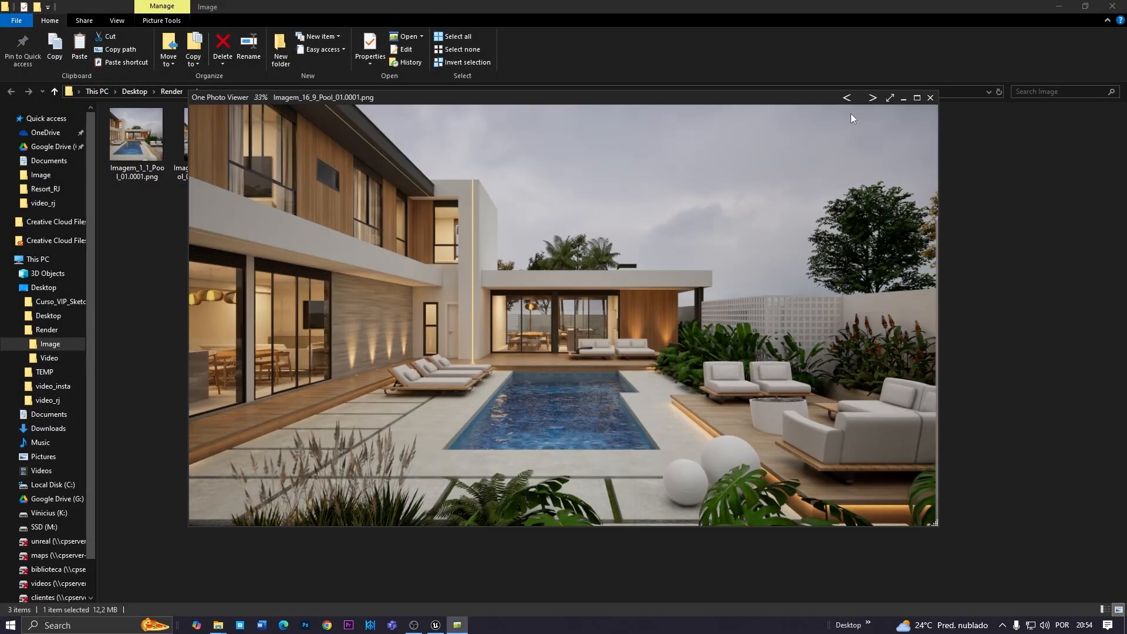
pyautogui.click(920, 97)
pyautogui.scroll(6, 602, 389)
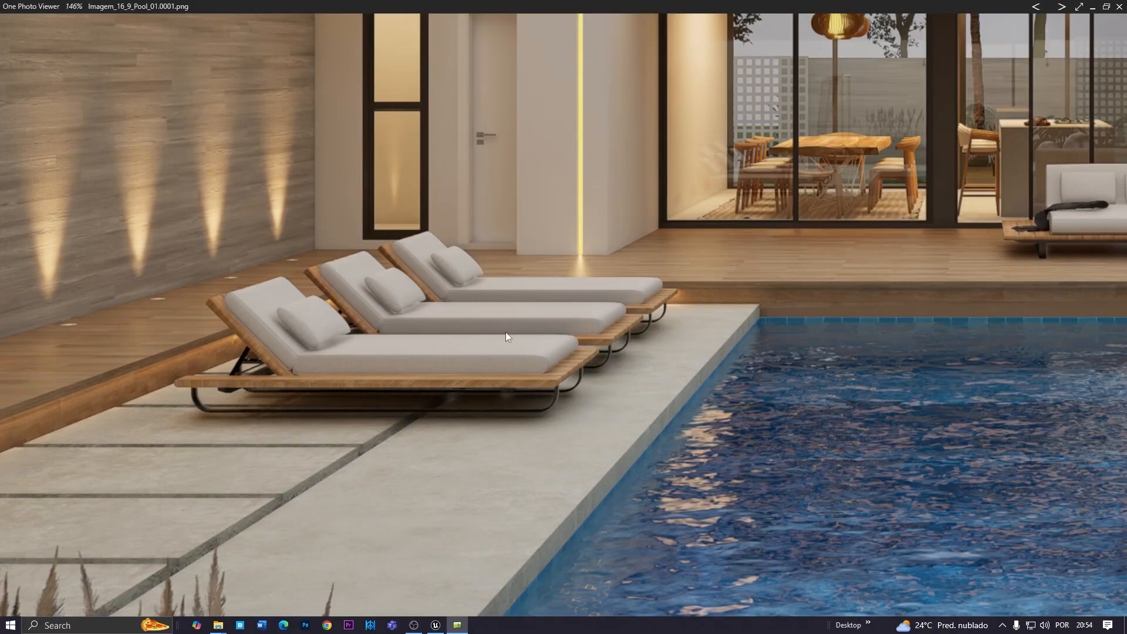
# Zoom out on the pool render, switch to Unreal Editor, filter the scene actors by "CAME" and select Camera_1 through Camera_3
pyautogui.scroll(-6, 548, 321)
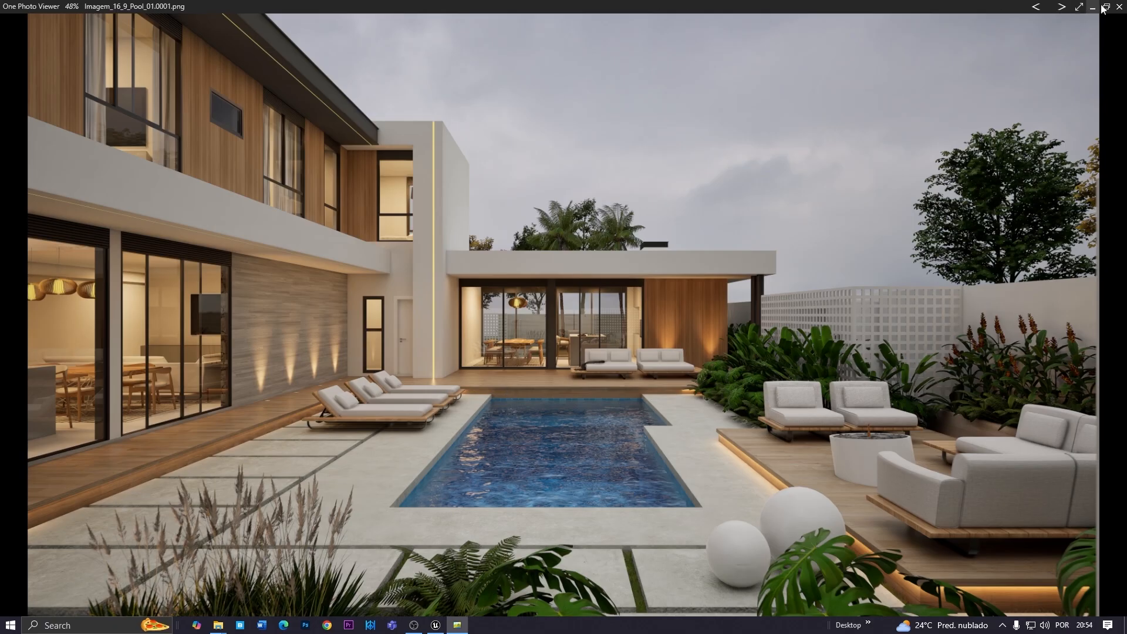
pyautogui.click(435, 625)
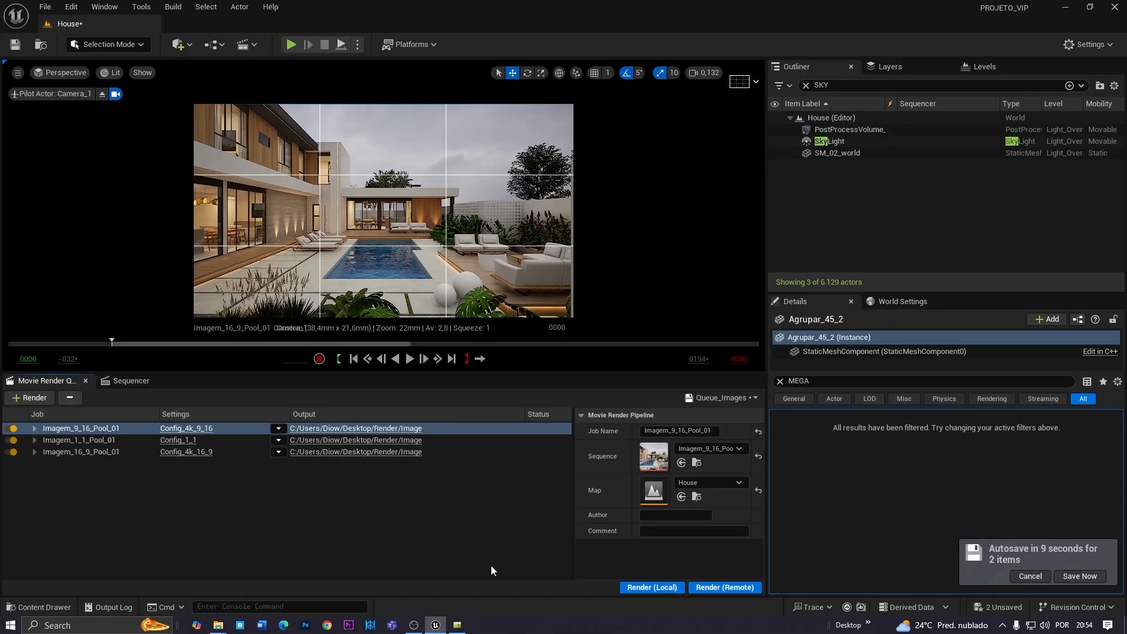
pyautogui.click(806, 85)
pyautogui.write('CAME')
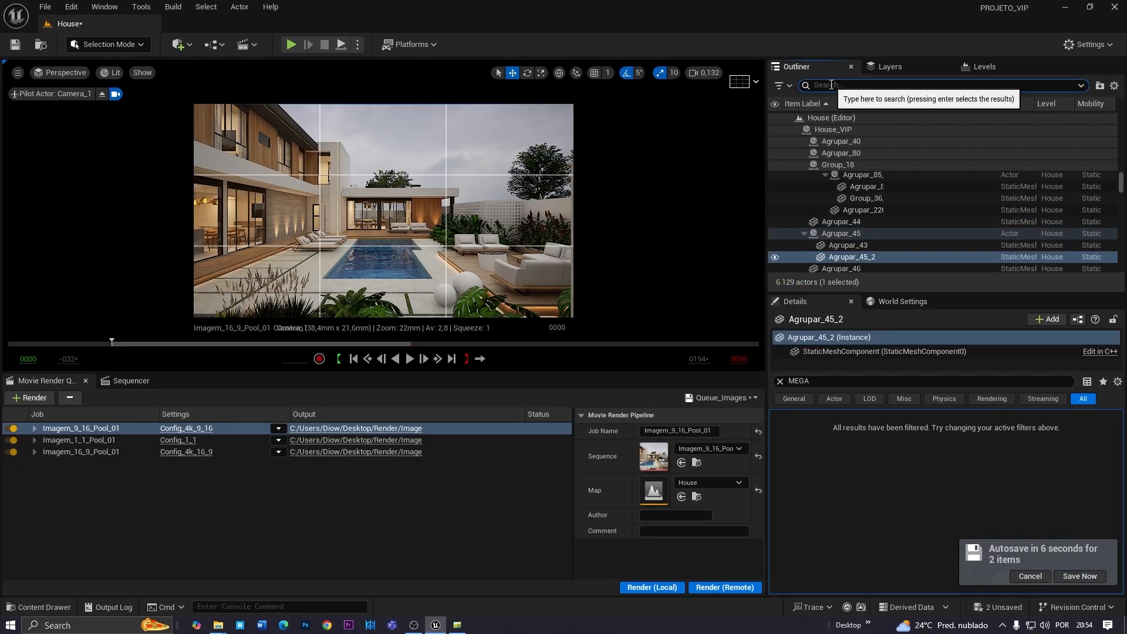
pyautogui.click(836, 130)
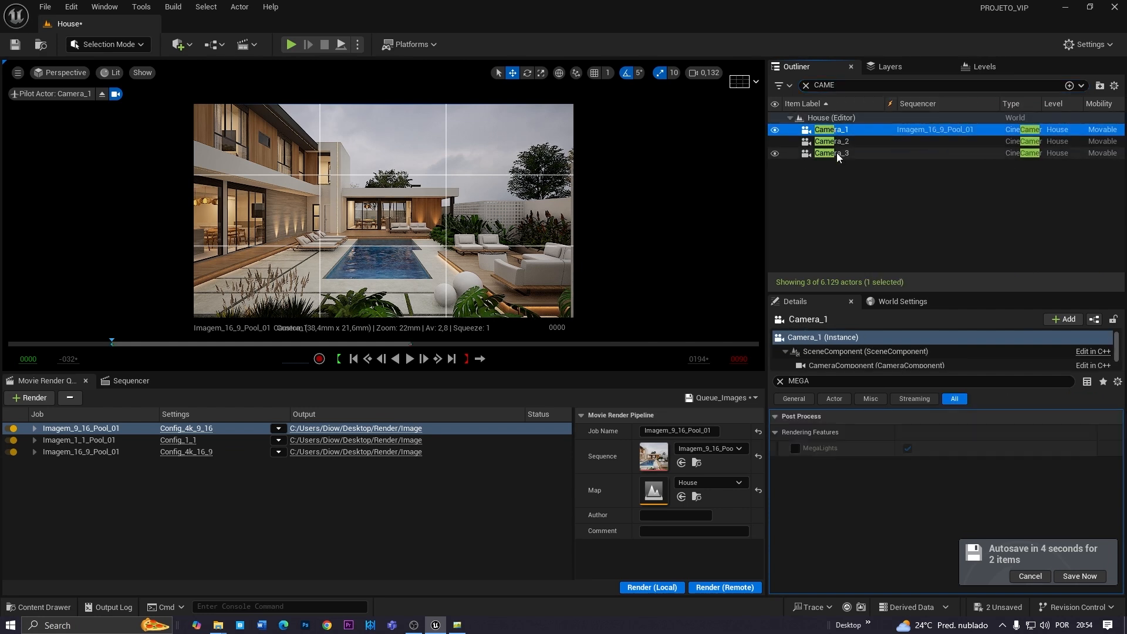
pyautogui.keyDown('shift'); pyautogui.click(837, 153); pyautogui.keyUp('shift')
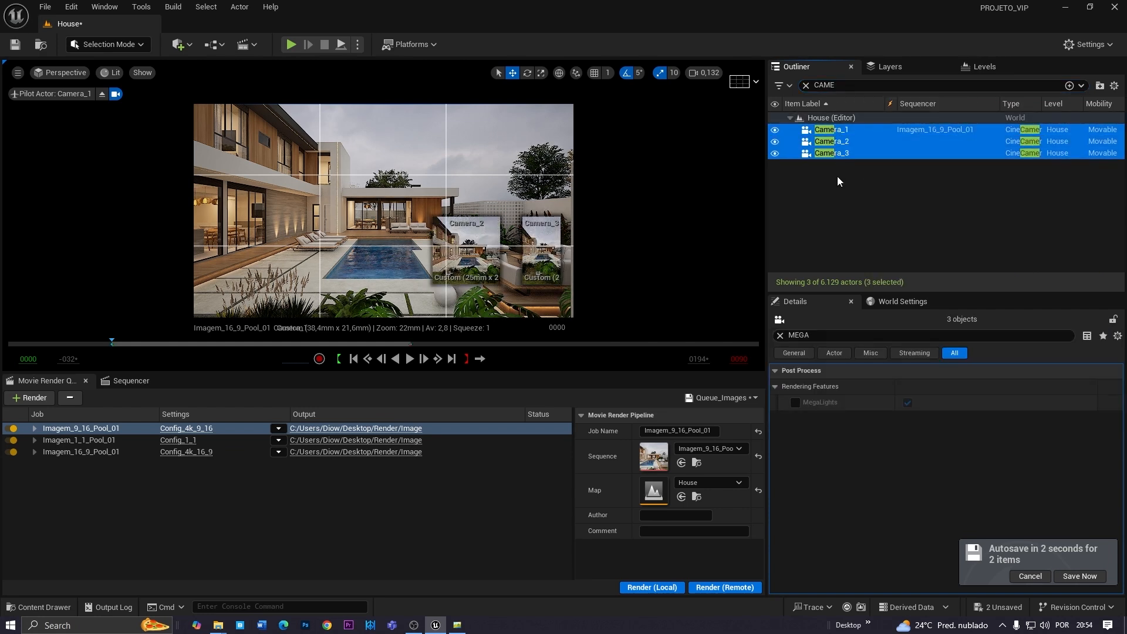
# Filter the cameras' properties by "MEGA", try the MegaLights override both off and on, and clear the override
pyautogui.click(780, 335)
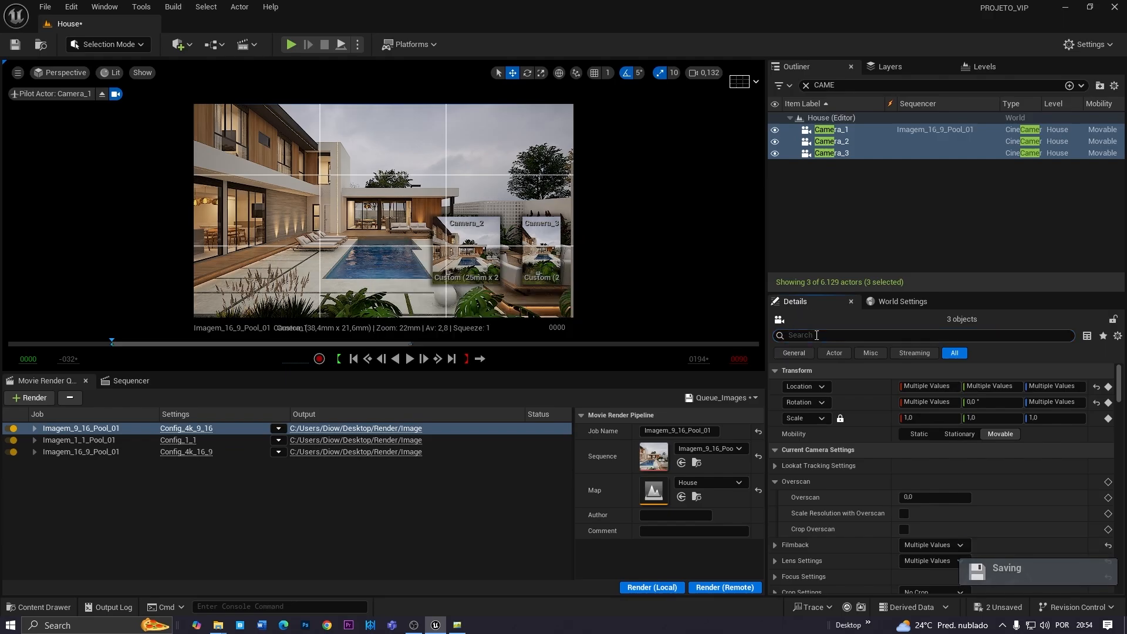
pyautogui.write('MEGA')
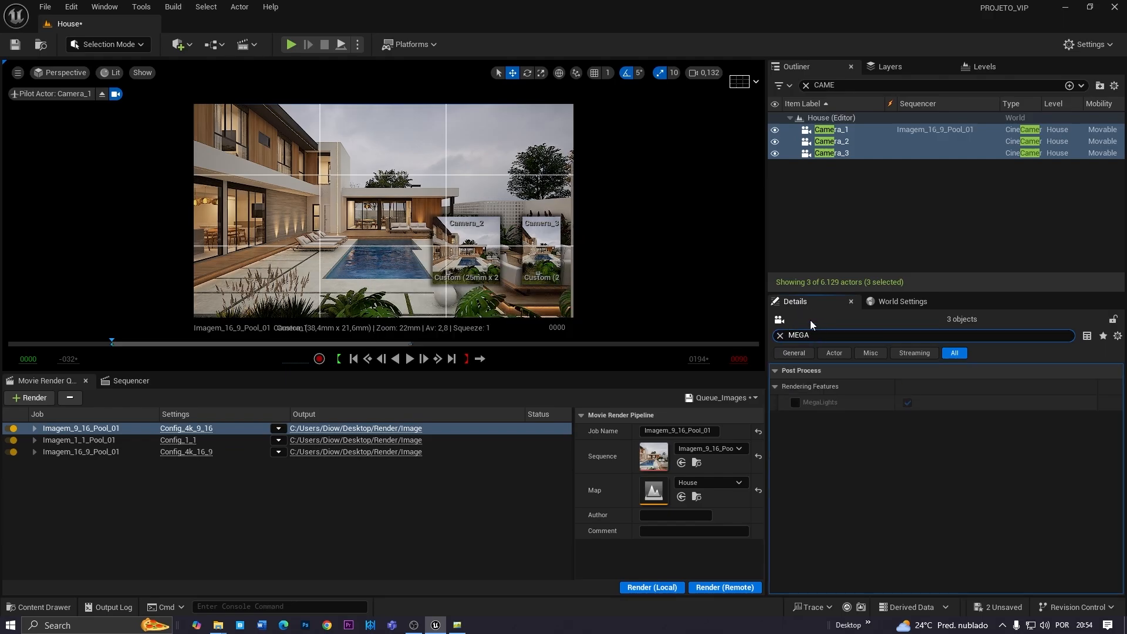
pyautogui.click(796, 402)
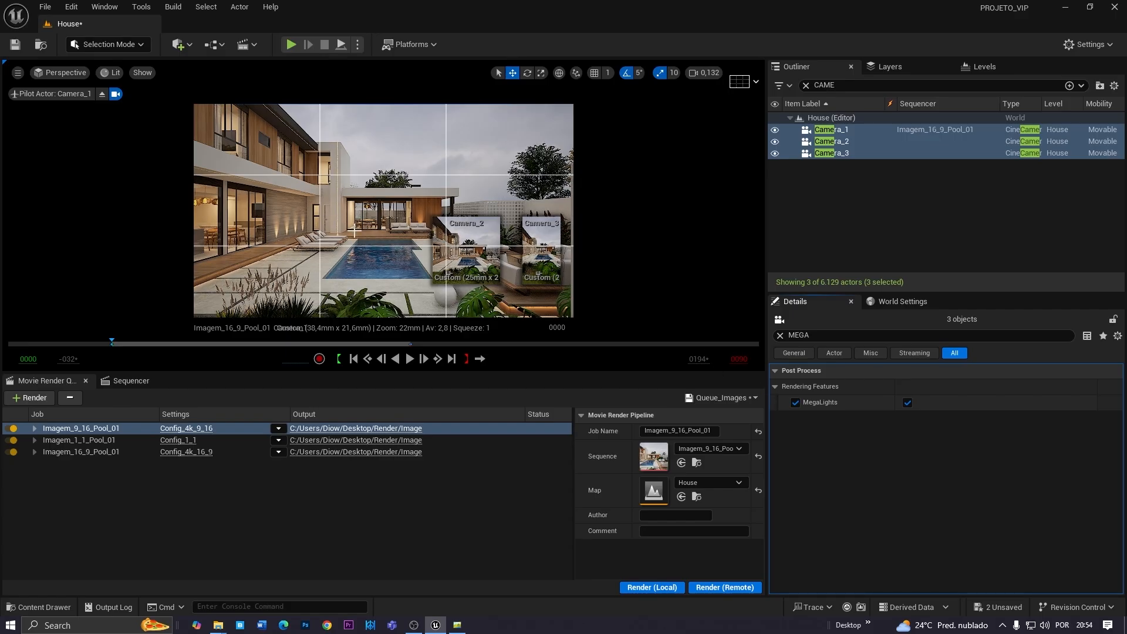
pyautogui.click(907, 403)
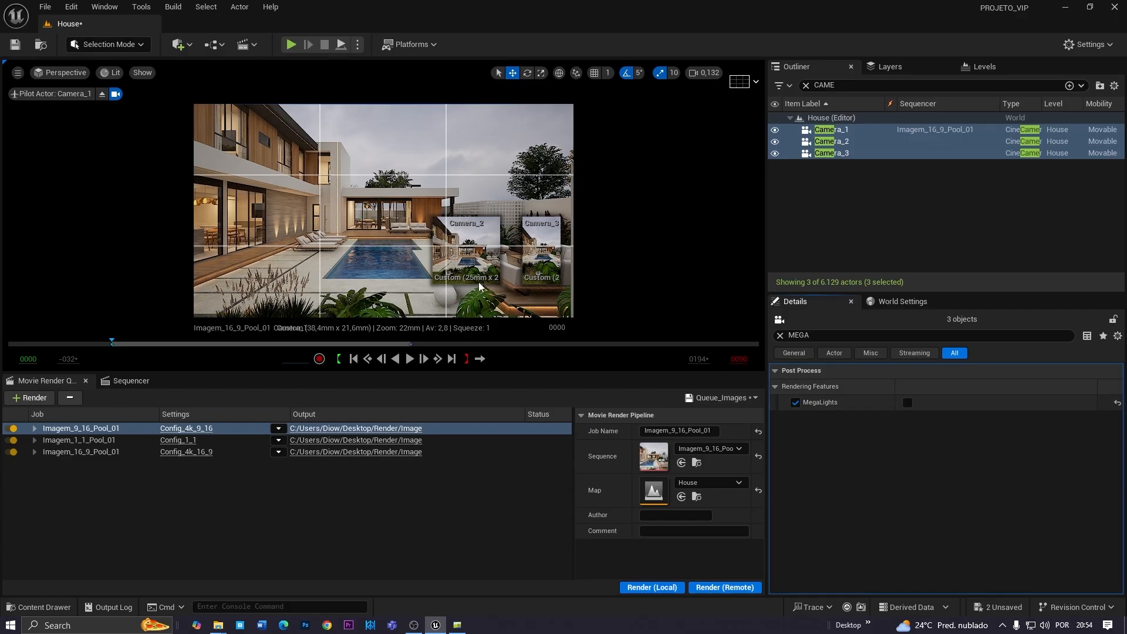
pyautogui.click(908, 402)
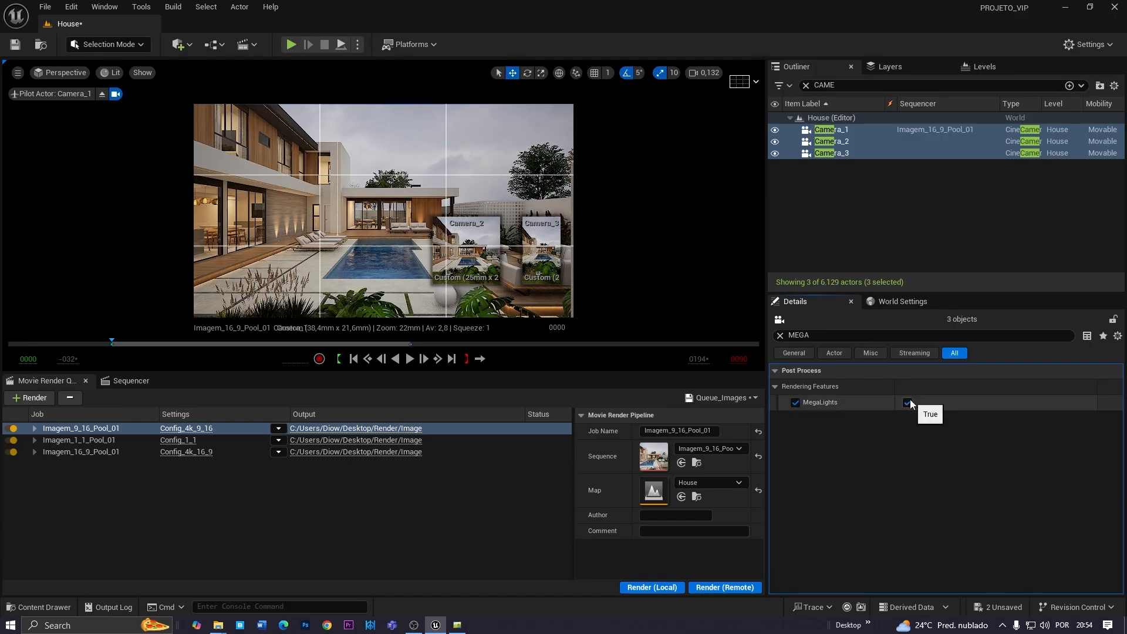
pyautogui.click(907, 403)
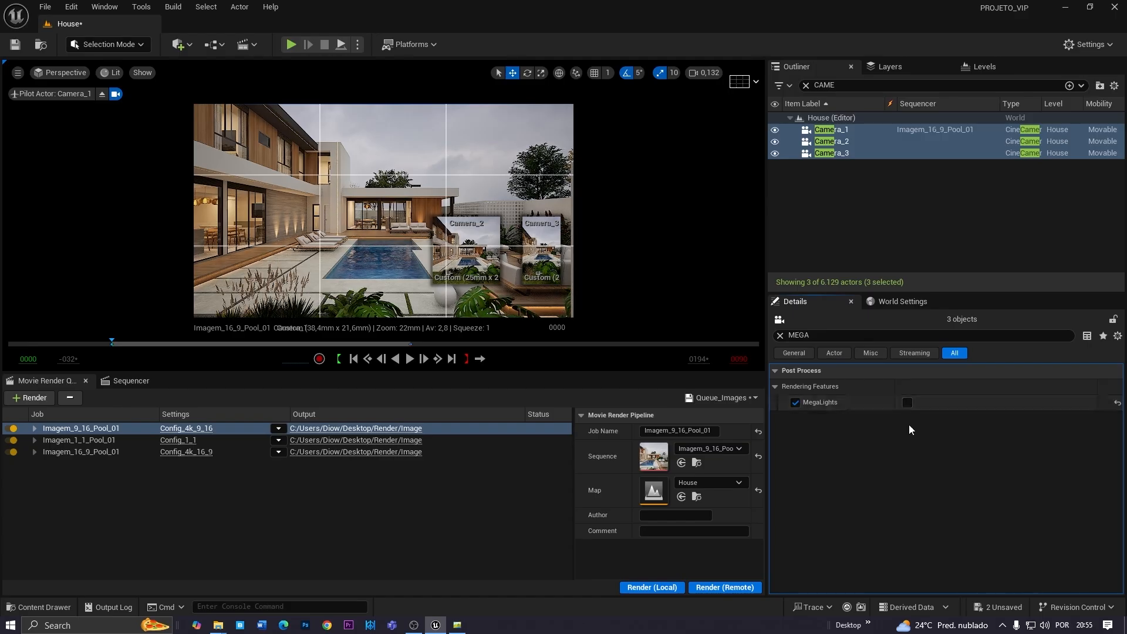
pyautogui.click(796, 403)
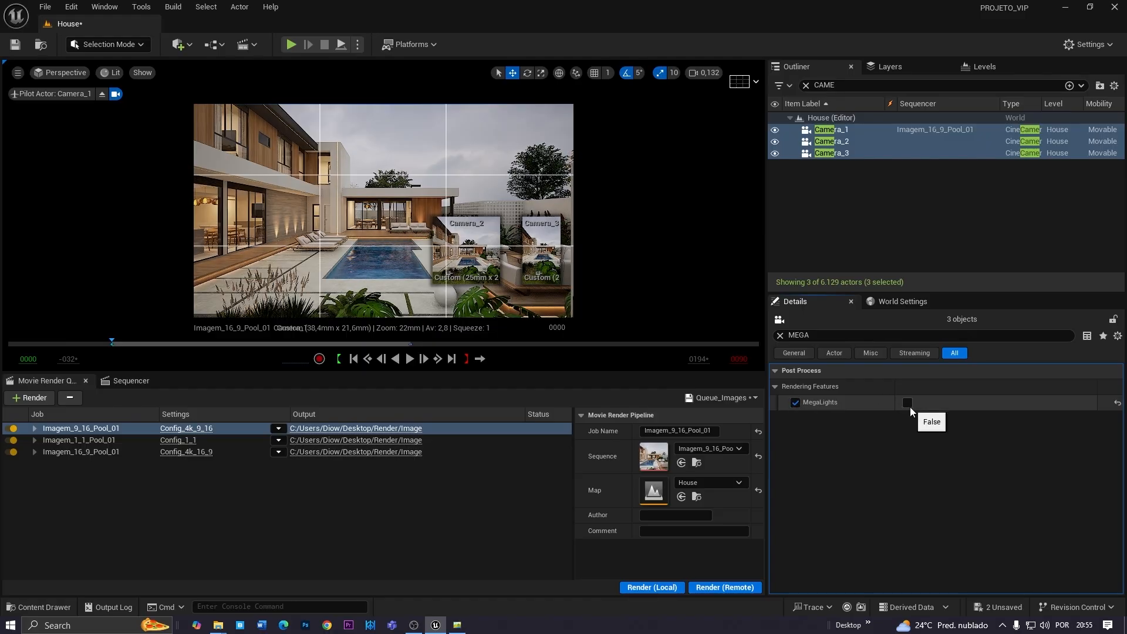
# Select the glass door of the building behind the pool, clear the property filter and open its MI_Glass_Doors material for editing
pyautogui.click(365, 256)
pyautogui.click(399, 212)
pyautogui.click(779, 382)
pyautogui.scroll(-3, 876, 498)
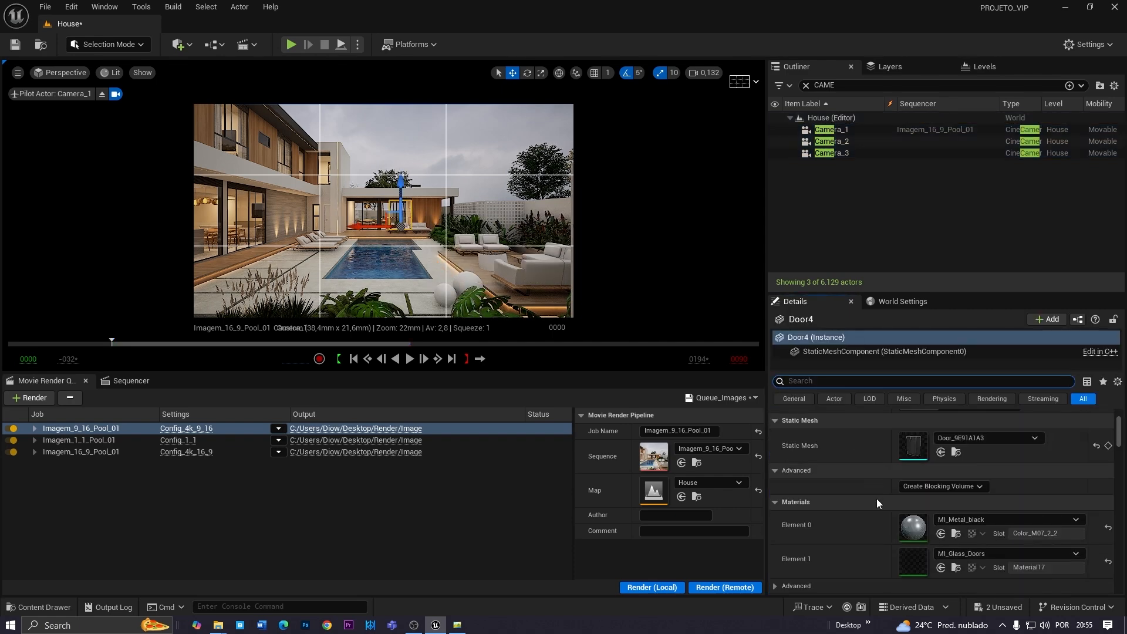
pyautogui.click(392, 247)
pyautogui.press('F11')
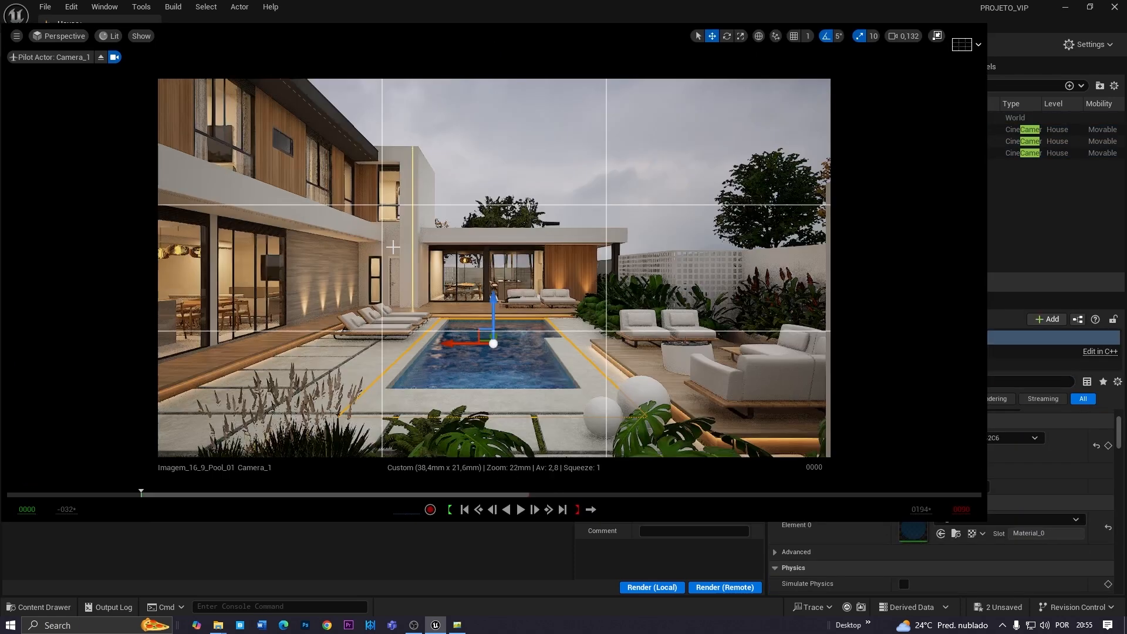
pyautogui.press('F11')
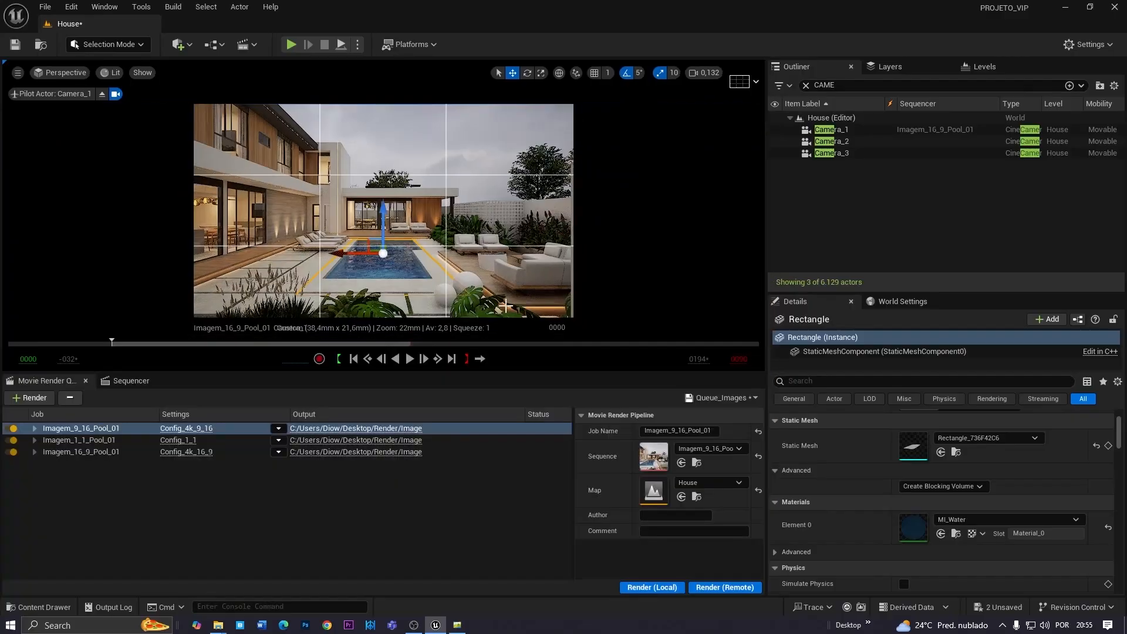
pyautogui.click(398, 213)
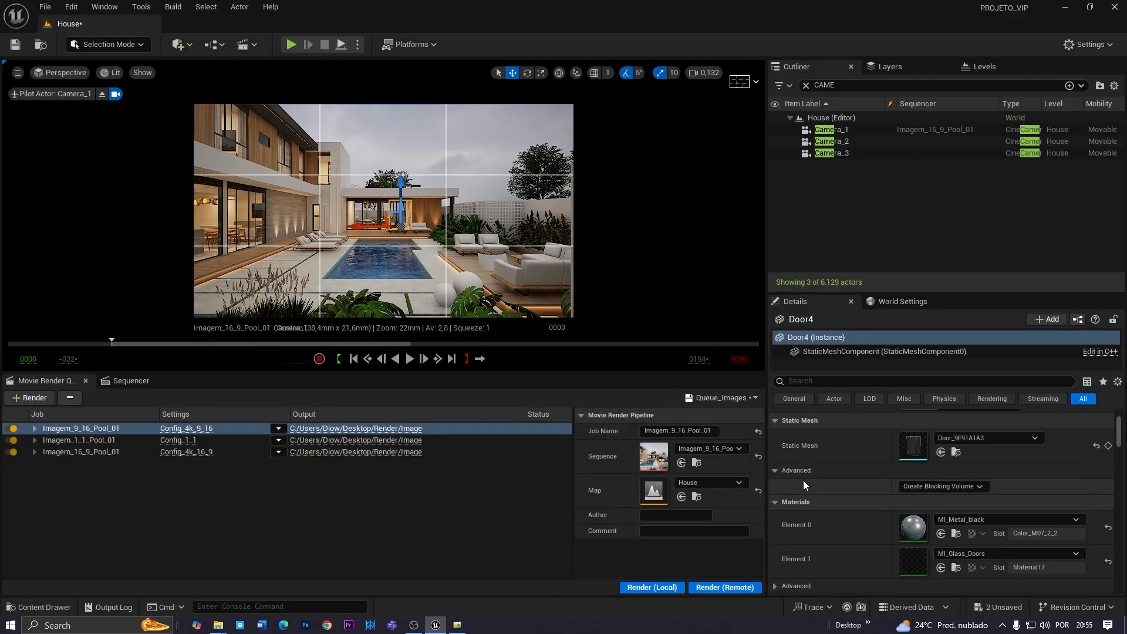
pyautogui.scroll(-3, 805, 485)
pyautogui.doubleClick(912, 486)
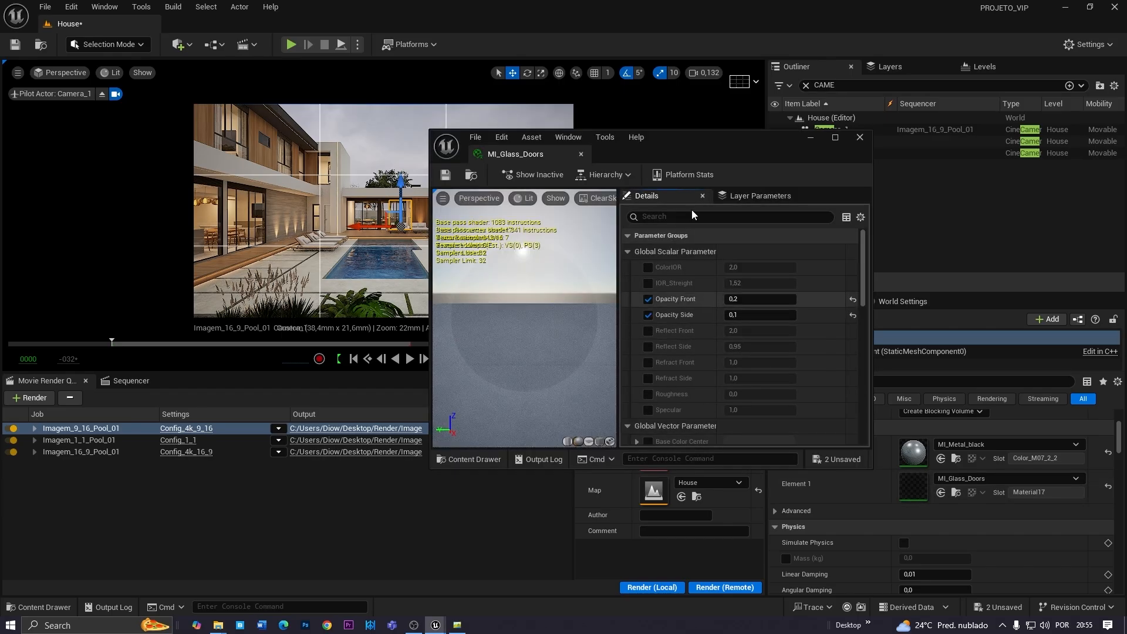
pyautogui.moveTo(678, 143); pyautogui.dragTo(701, 144)
# Set Opacity Front of MI_Glass_Doors to 0.35 and enlarge the scene view to full screen with the material editor beside the doors
pyautogui.click(780, 300)
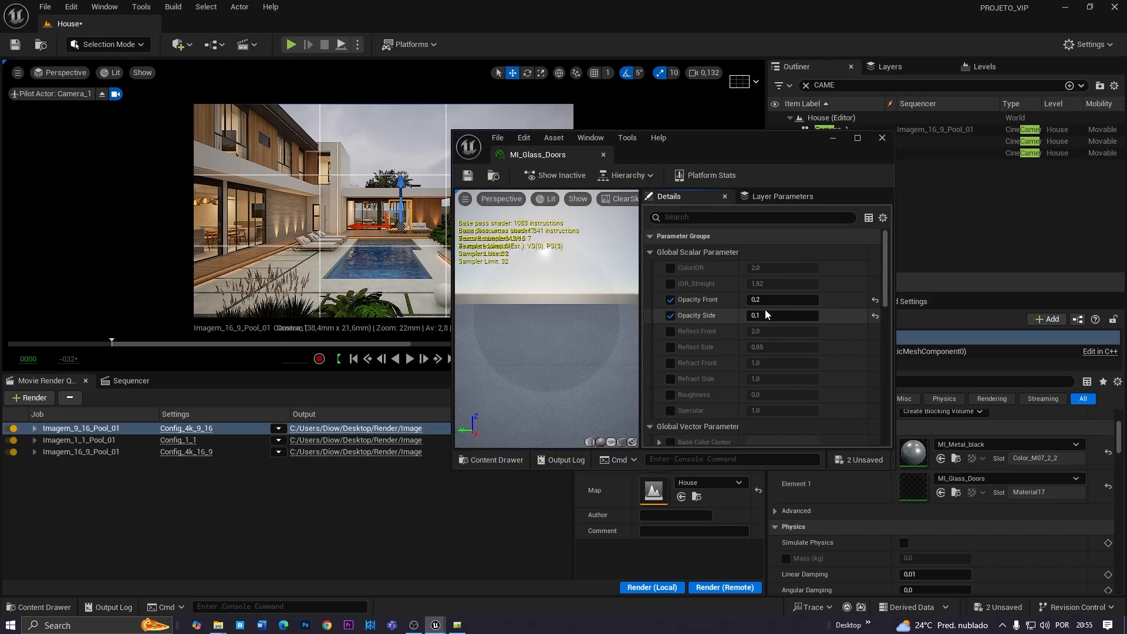
pyautogui.write('0.')
pyautogui.write('35')
pyautogui.press('Return')
pyautogui.click(364, 233)
pyautogui.press('g')
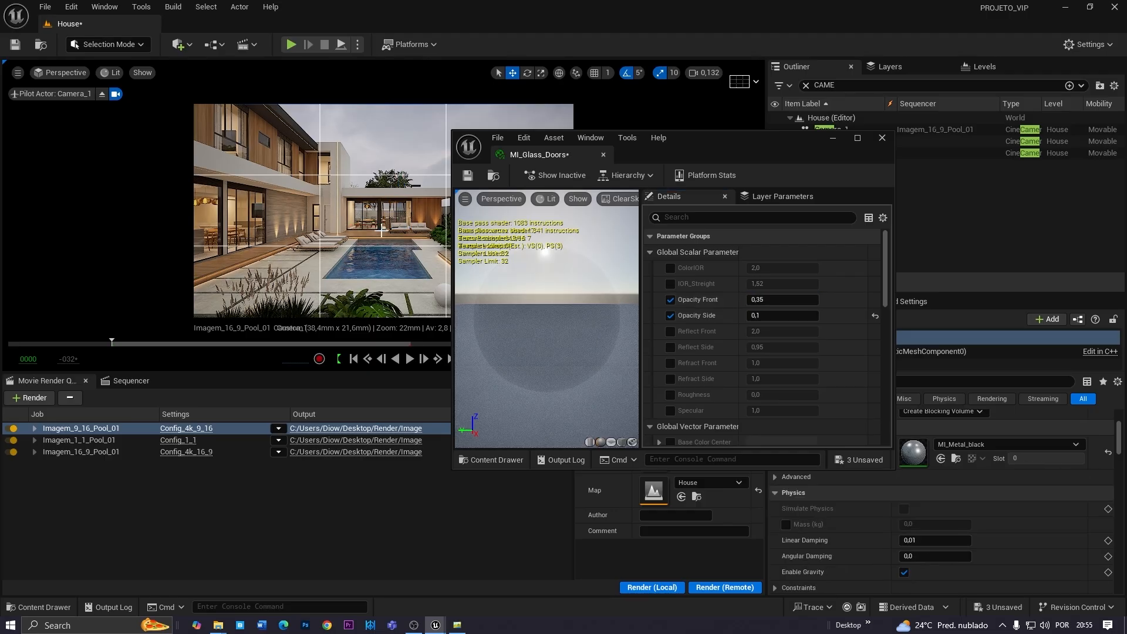
pyautogui.press('F11')
pyautogui.moveTo(714, 142); pyautogui.dragTo(898, 364)
pyautogui.hotkey('ctrl', 'z')
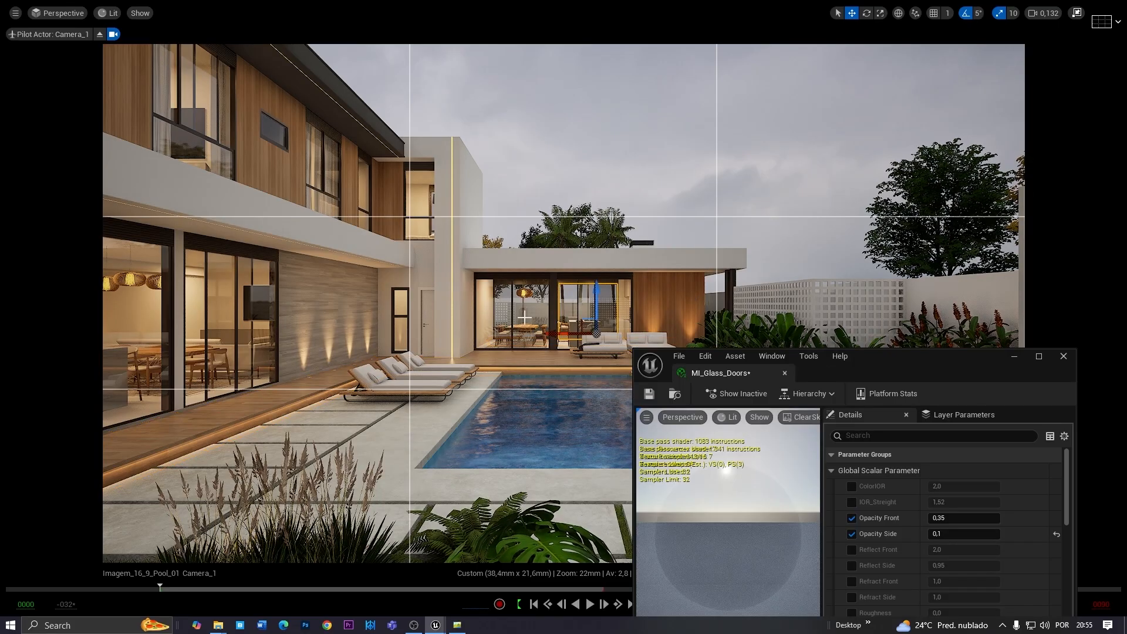
# Try Opacity Front values of 0.2 and 0.5 on the glass doors, and return it to 0.35
pyautogui.press('g')
pyautogui.click(963, 518)
pyautogui.write('0.')
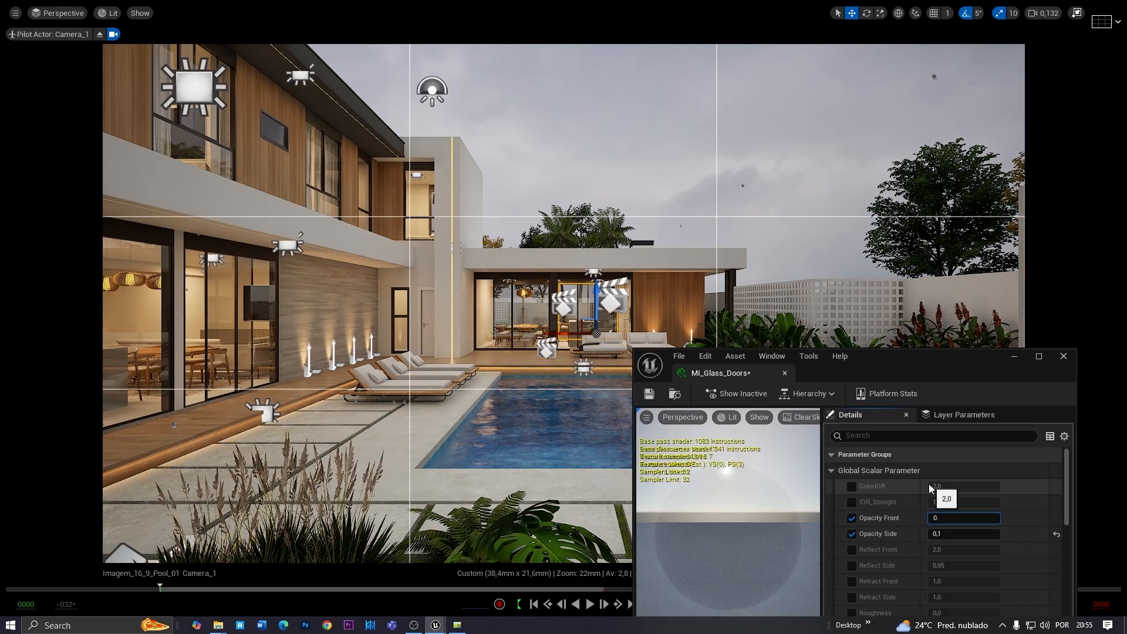
pyautogui.write(',2')
pyautogui.press('Return')
pyautogui.write('0')
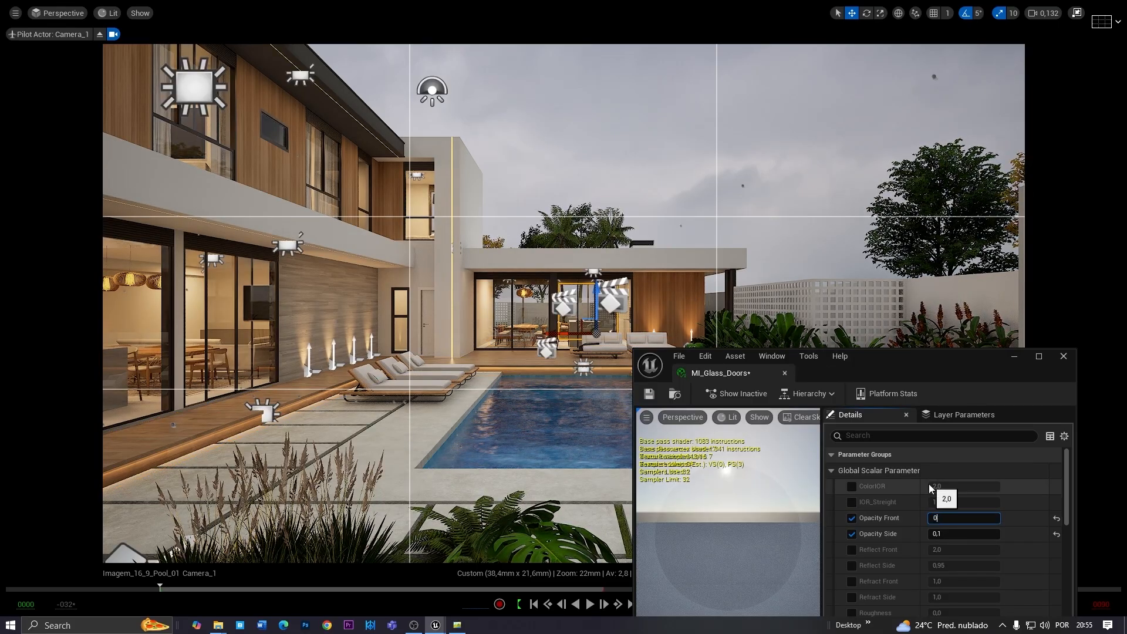
pyautogui.press('Return')
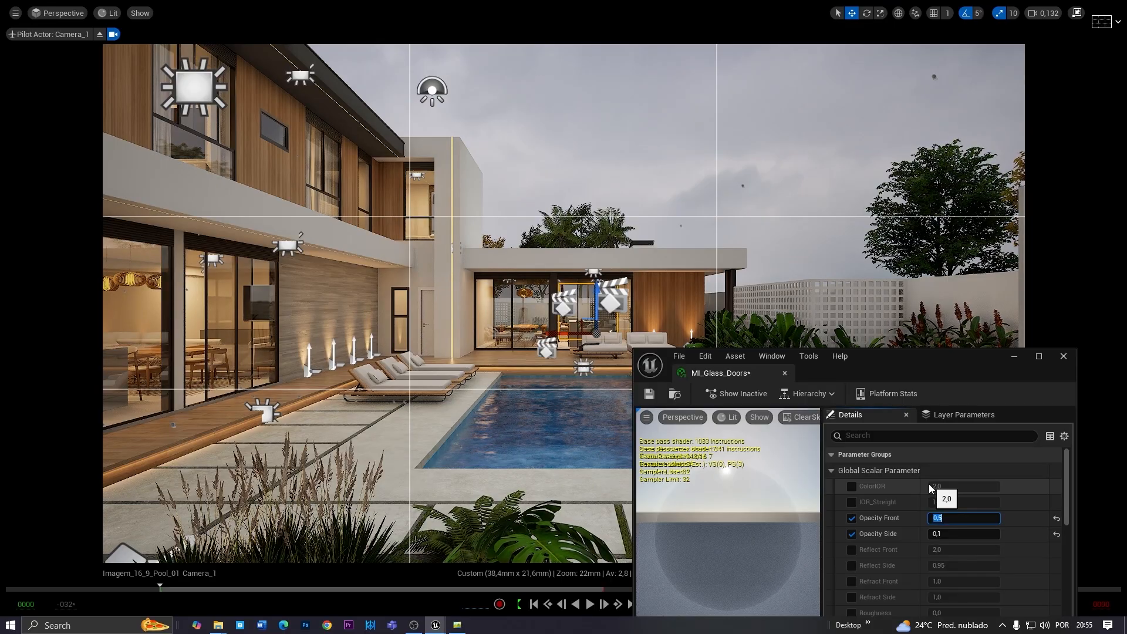
pyautogui.write('0')
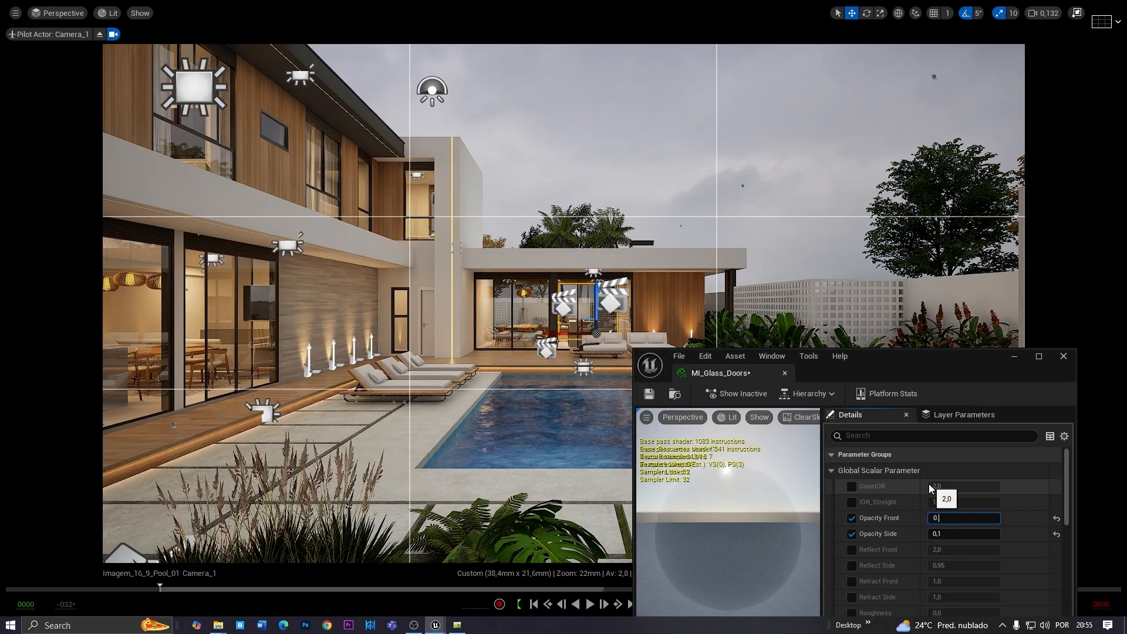
pyautogui.press('Return')
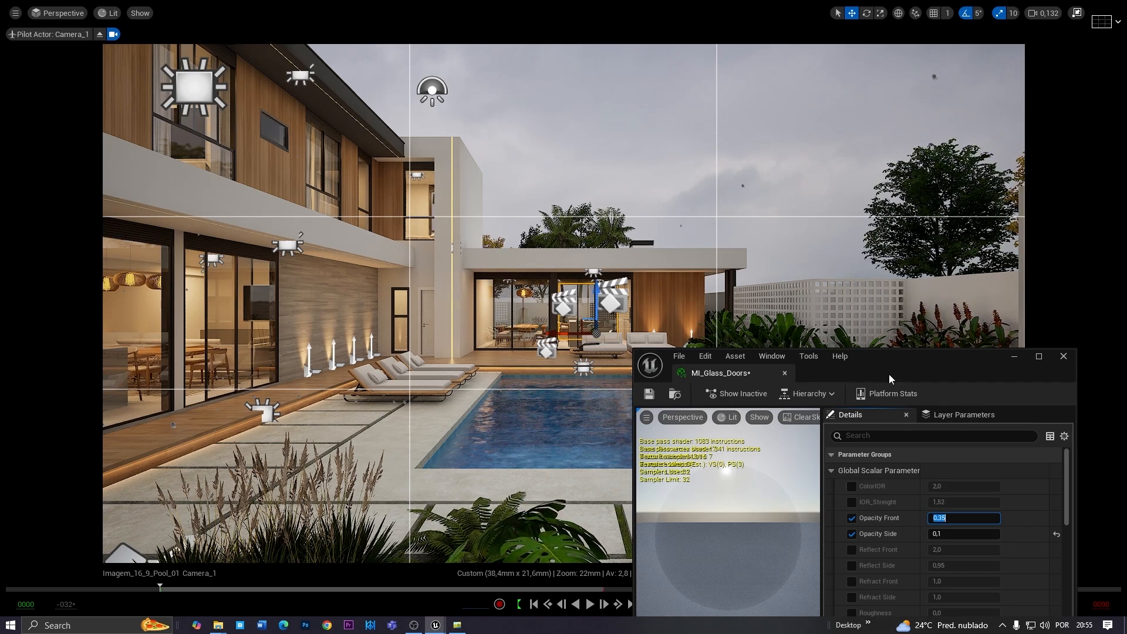
# Close the glass door material, hide the scene icons and leave the full-screen view
pyautogui.moveTo(912, 363); pyautogui.dragTo(710, 295)
pyautogui.click(861, 288)
pyautogui.press('g')
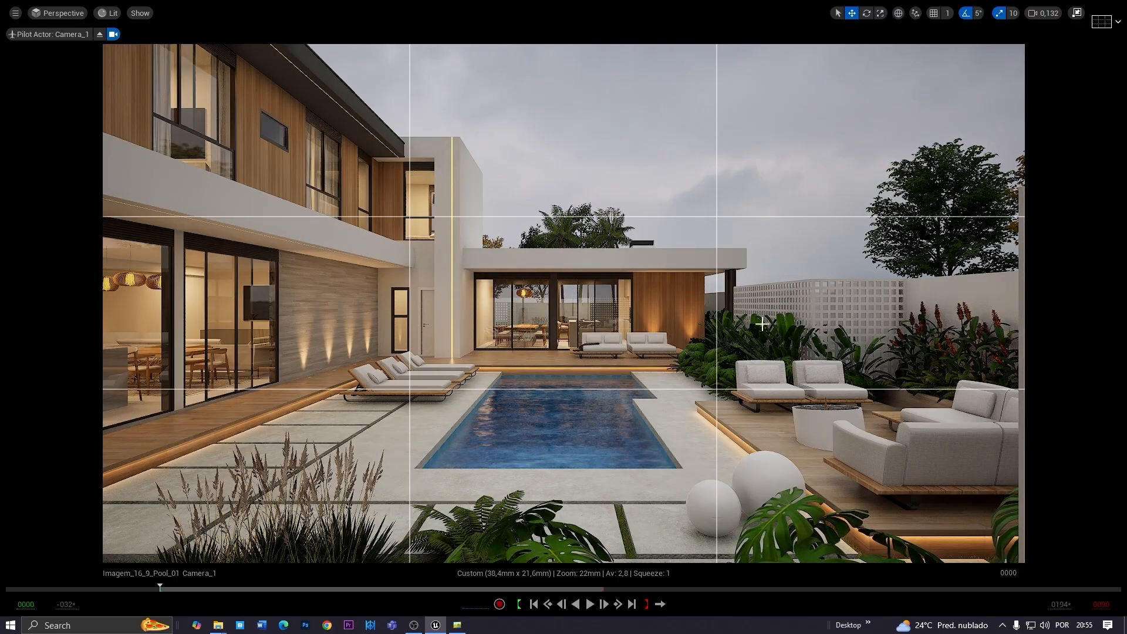
pyautogui.press('F11')
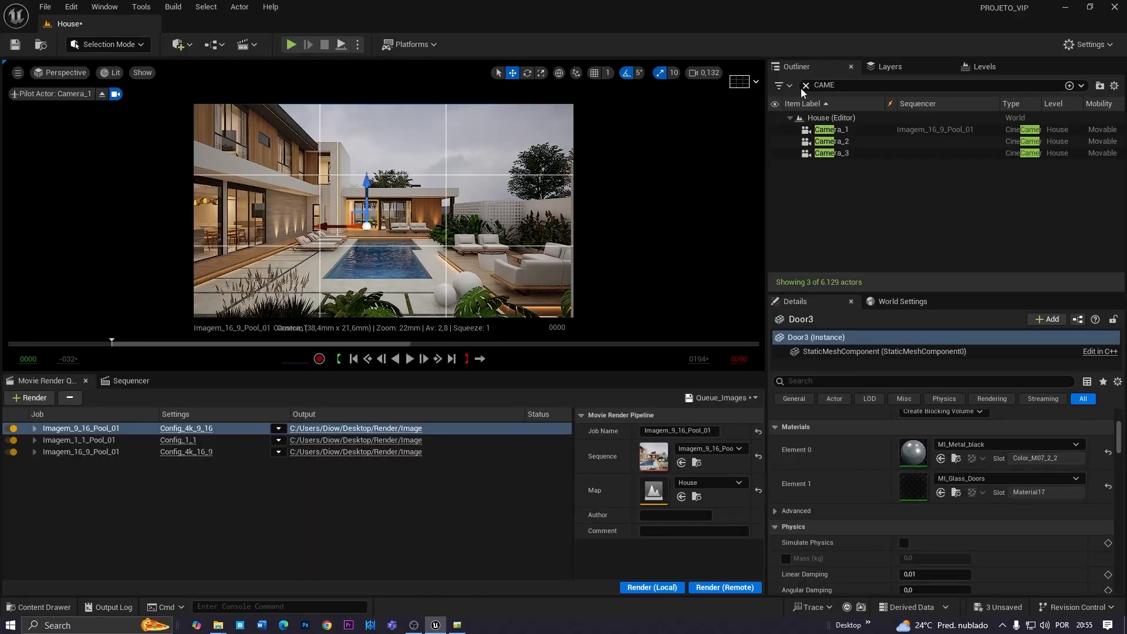
# Filter the scene actors by "SKY", set the SkyLight's Intensity Scale to 0.7 and check the scene full screen without icons
pyautogui.click(846, 85)
pyautogui.write('SKY')
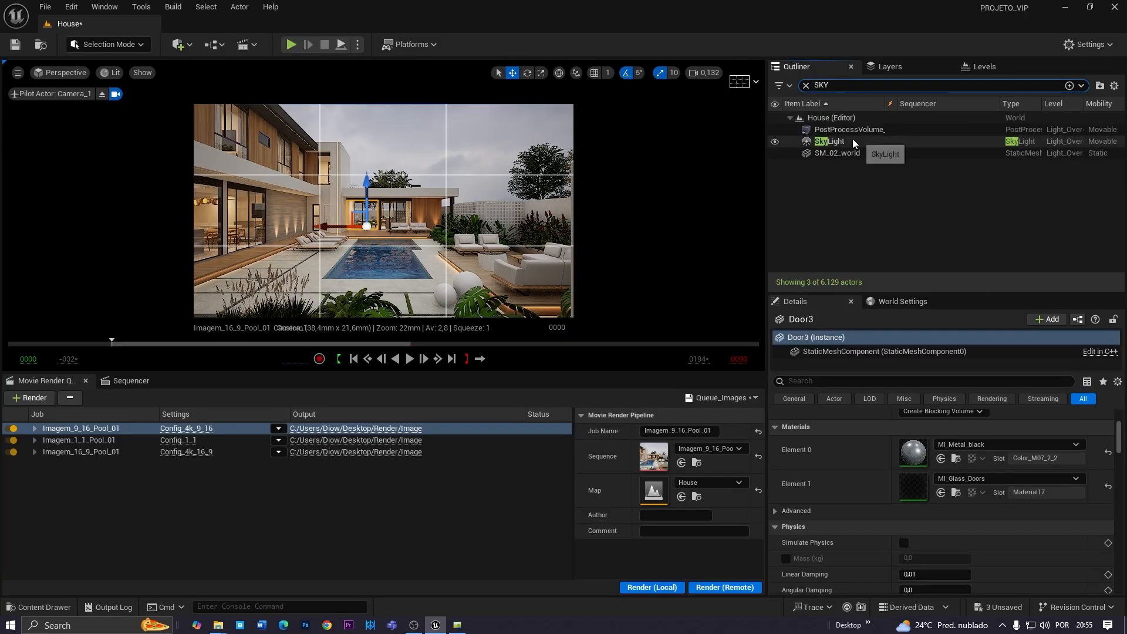
pyautogui.click(830, 141)
pyautogui.scroll(-1, 869, 467)
pyautogui.click(919, 468)
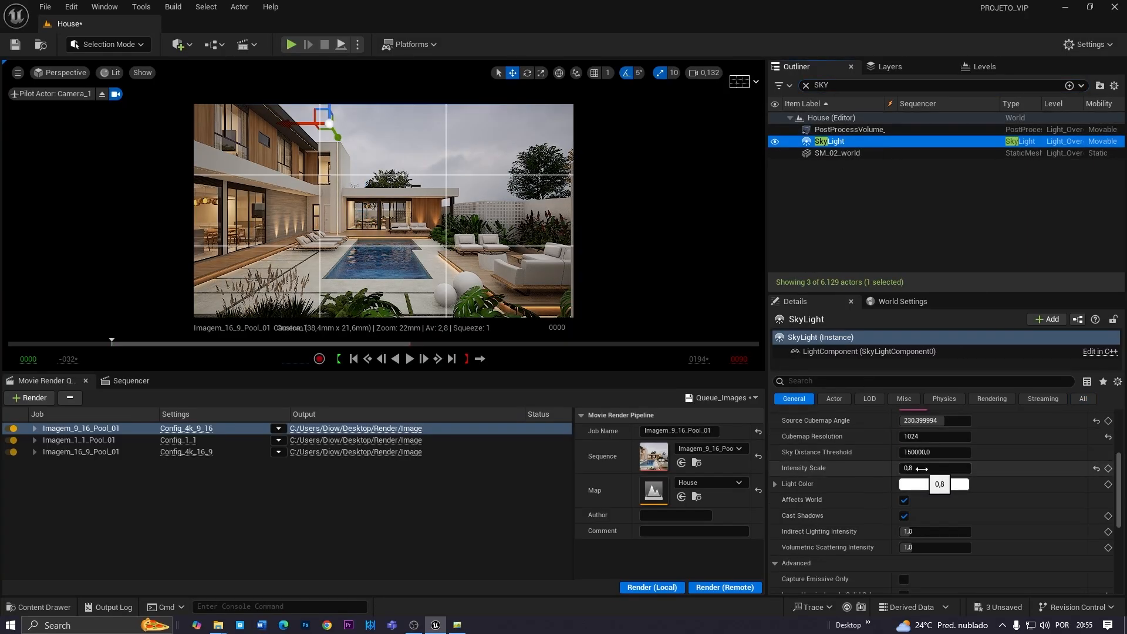
pyautogui.write('0.7')
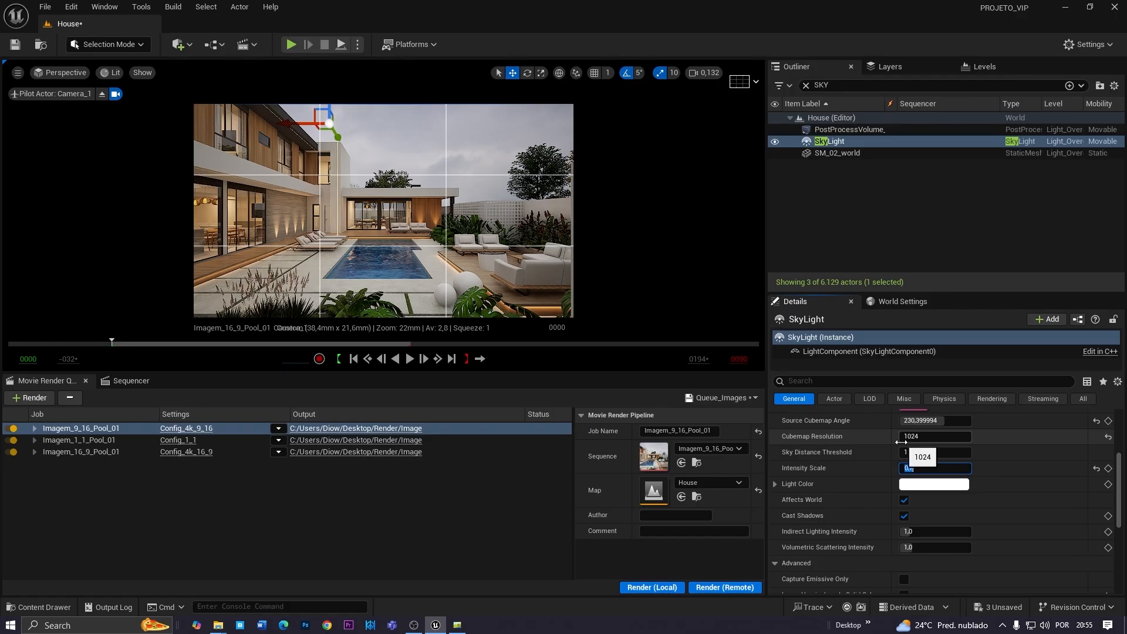
pyautogui.click(407, 271)
pyautogui.press('g')
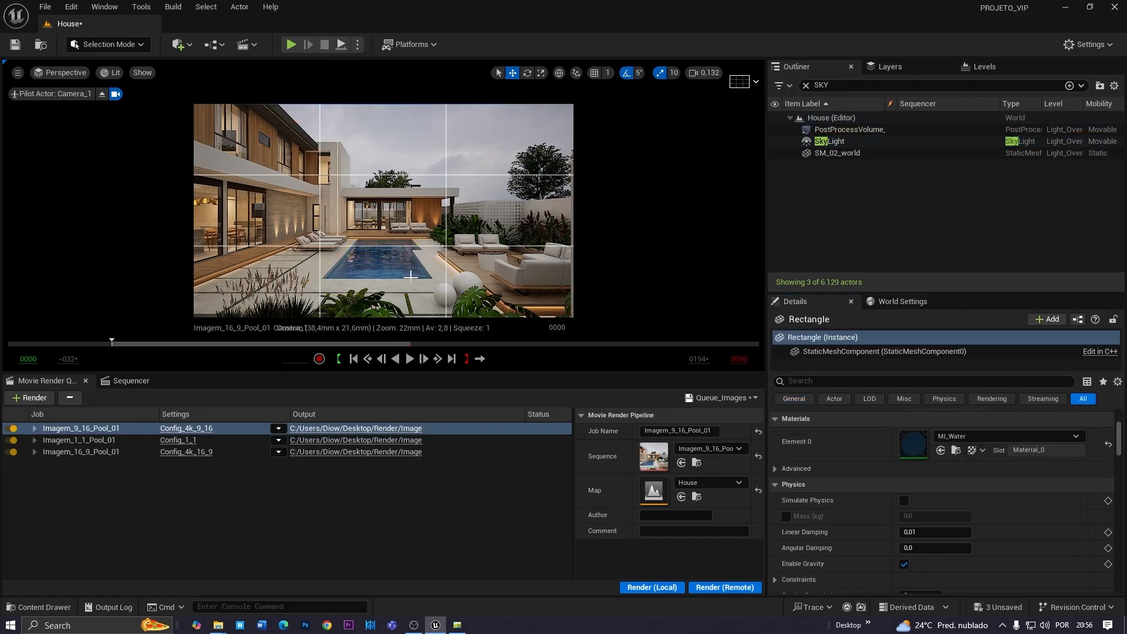
pyautogui.press('F11')
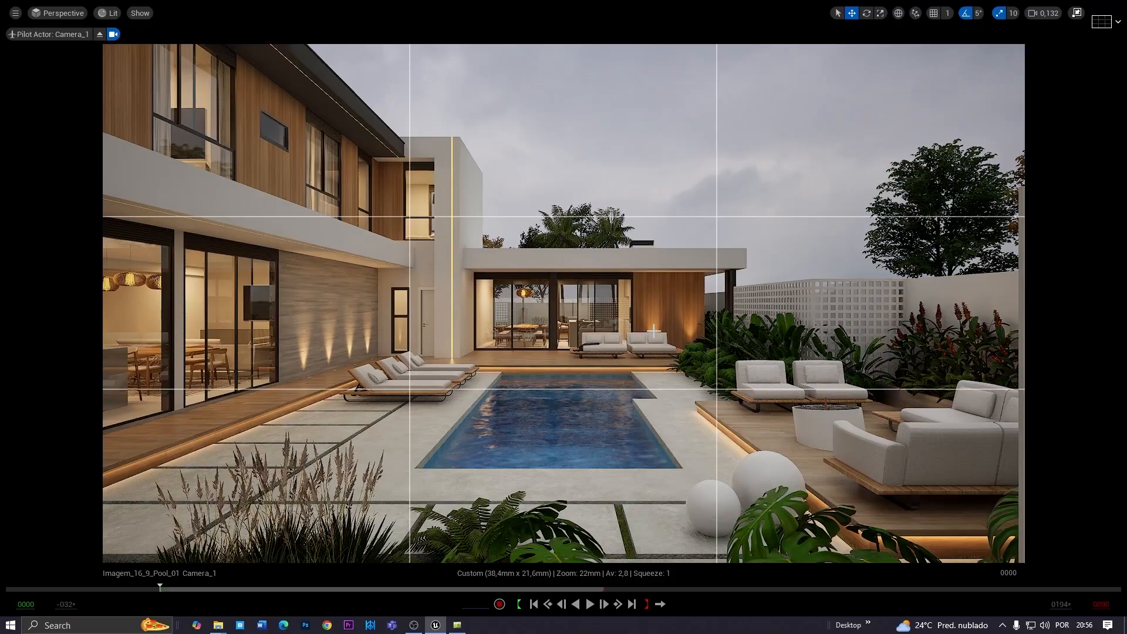
pyautogui.press('F11')
# Filter the scene actors by "CAM", select Camera_1, Camera_2 and Camera_3 together, and filter their properties by "WHI"
pyautogui.click(834, 88)
pyautogui.write('CAM')
pyautogui.click(831, 130)
pyautogui.keyDown('shift'); pyautogui.click(839, 153); pyautogui.keyUp('shift')
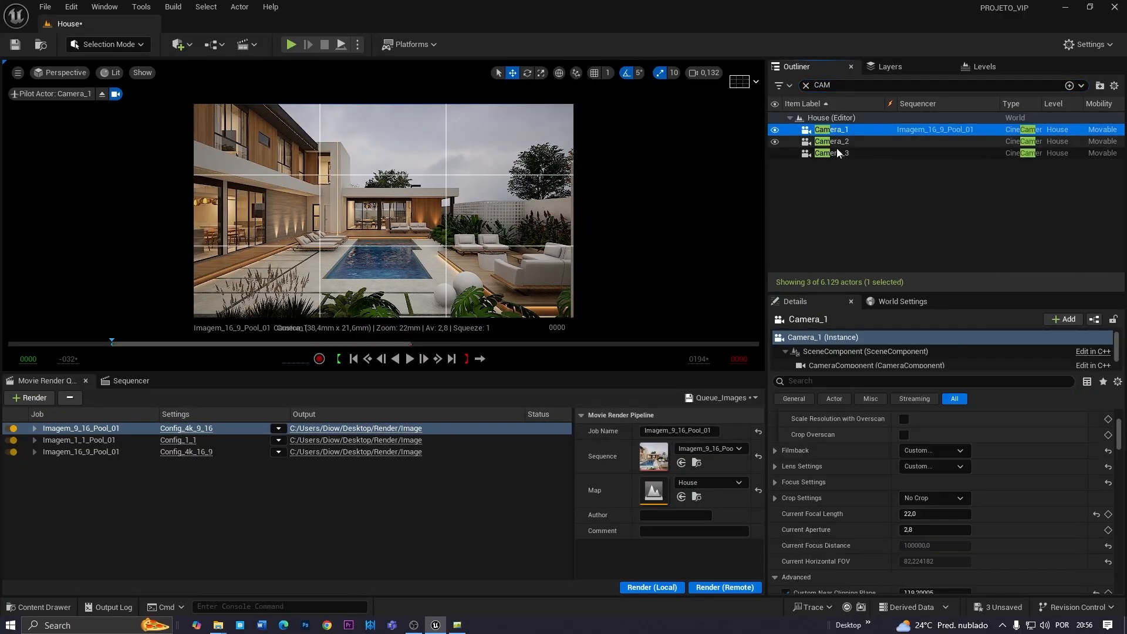
pyautogui.click(809, 335)
pyautogui.write('WHI')
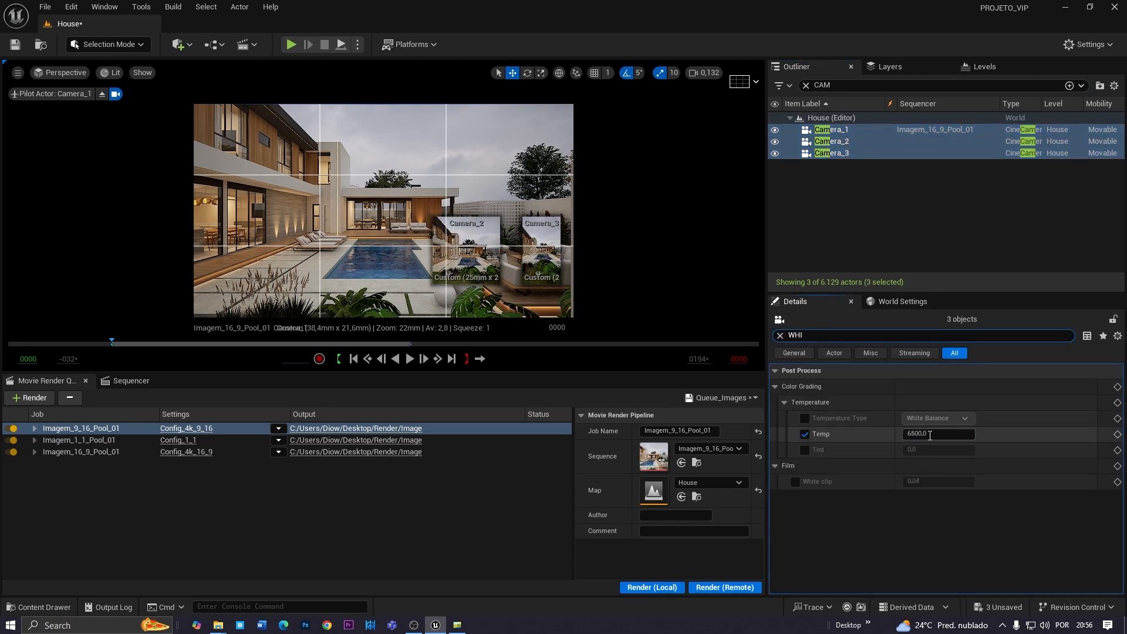
# Try white balance Temp values of 0 and 10000 on the three cameras, and reset Temp to its default
pyautogui.click(930, 434)
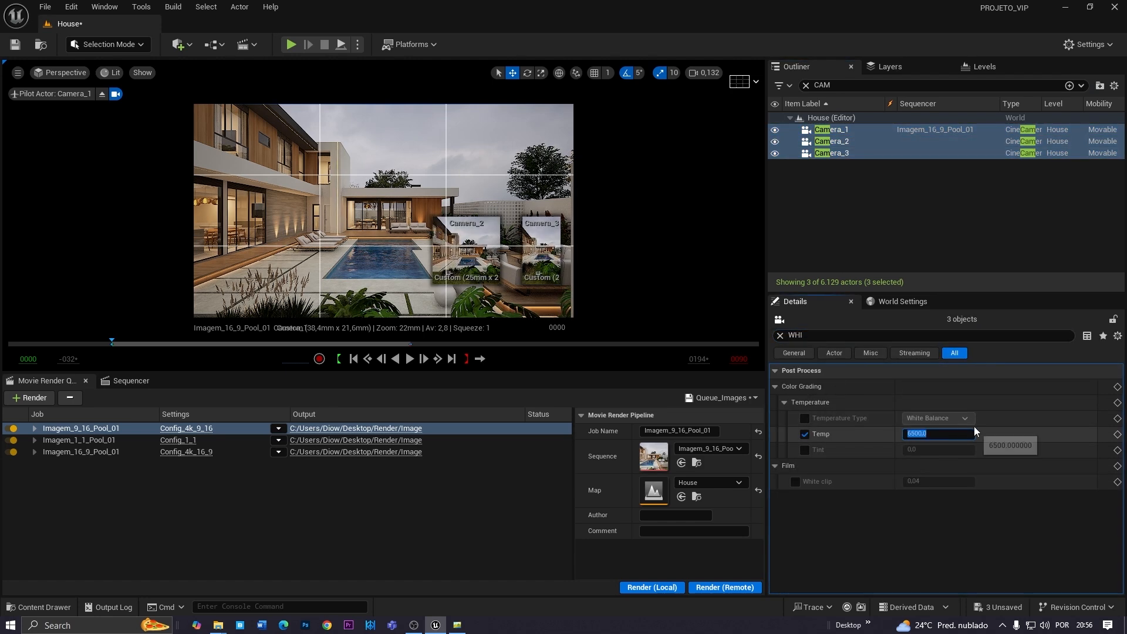
pyautogui.write('0')
pyautogui.press('Return')
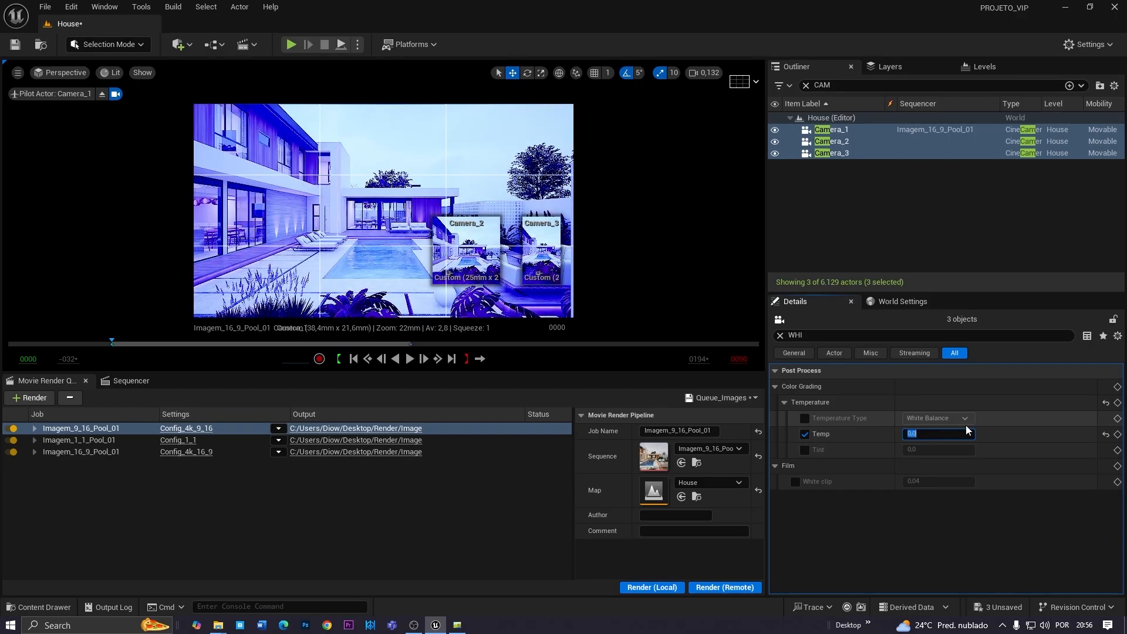
pyautogui.write('10000')
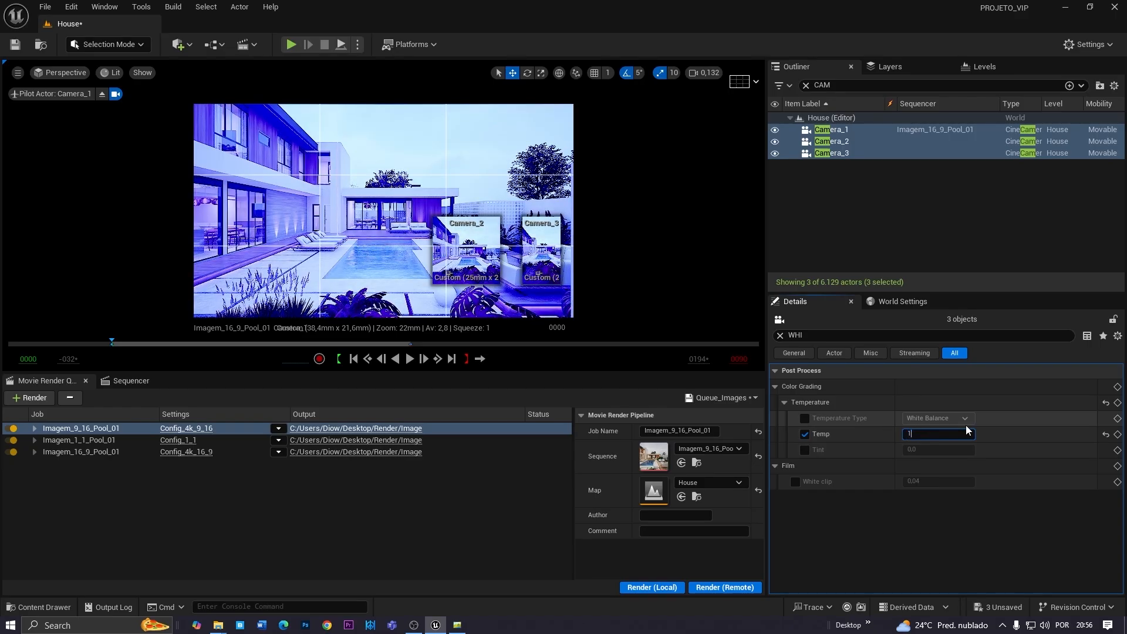
pyautogui.press('Return')
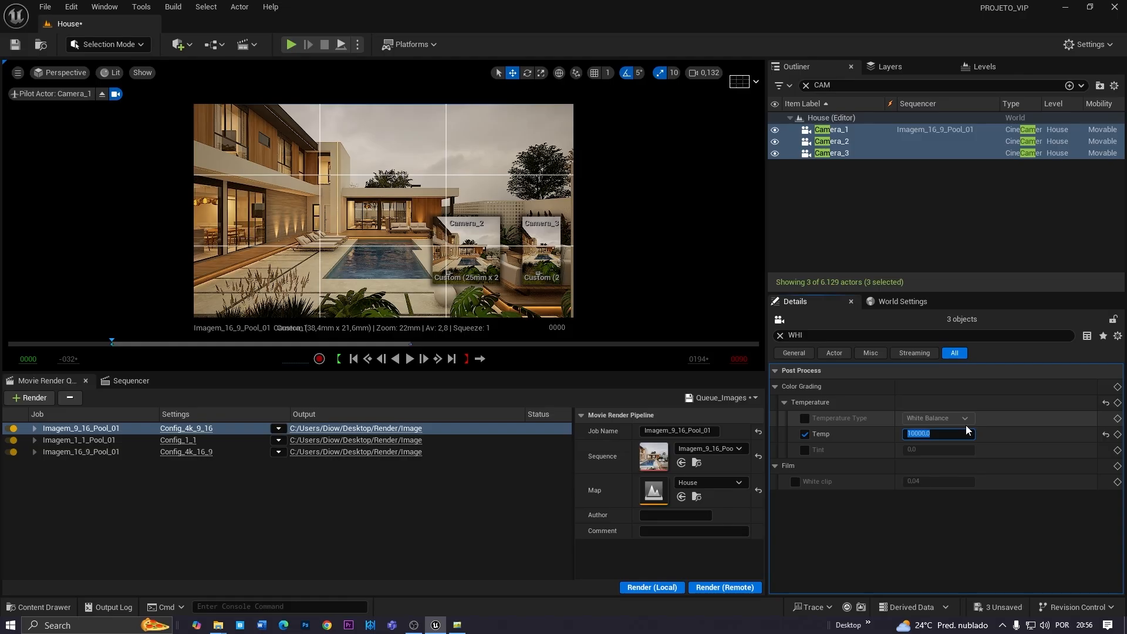
pyautogui.click(1105, 435)
# Set the white balance Temp of the three cameras to 6200 and check the scene full screen
pyautogui.click(950, 434)
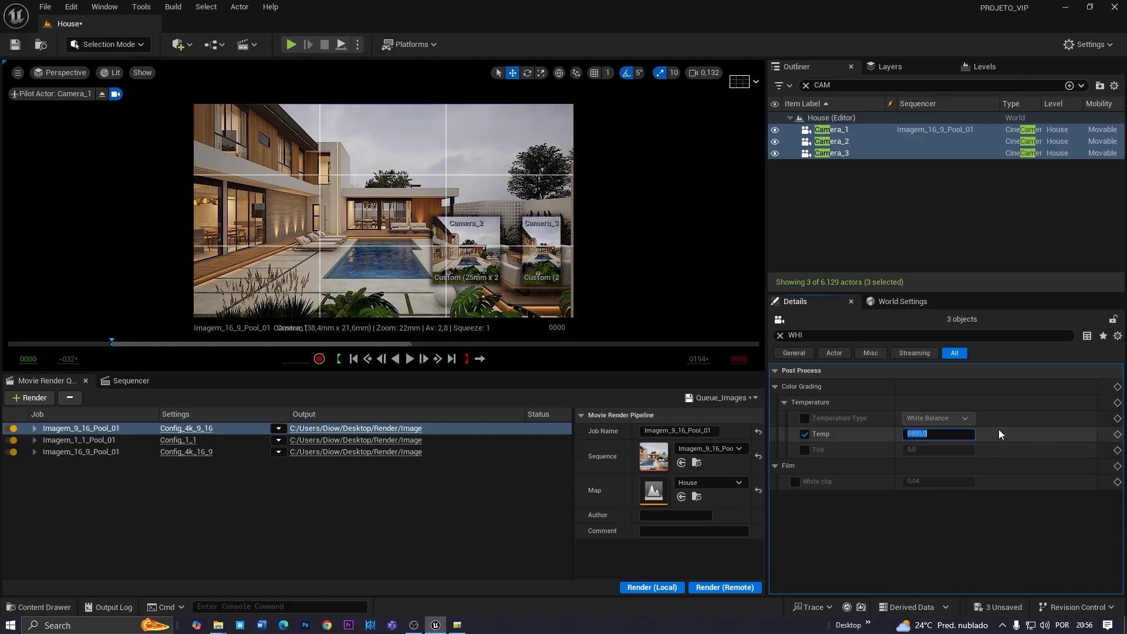
pyautogui.write('6200')
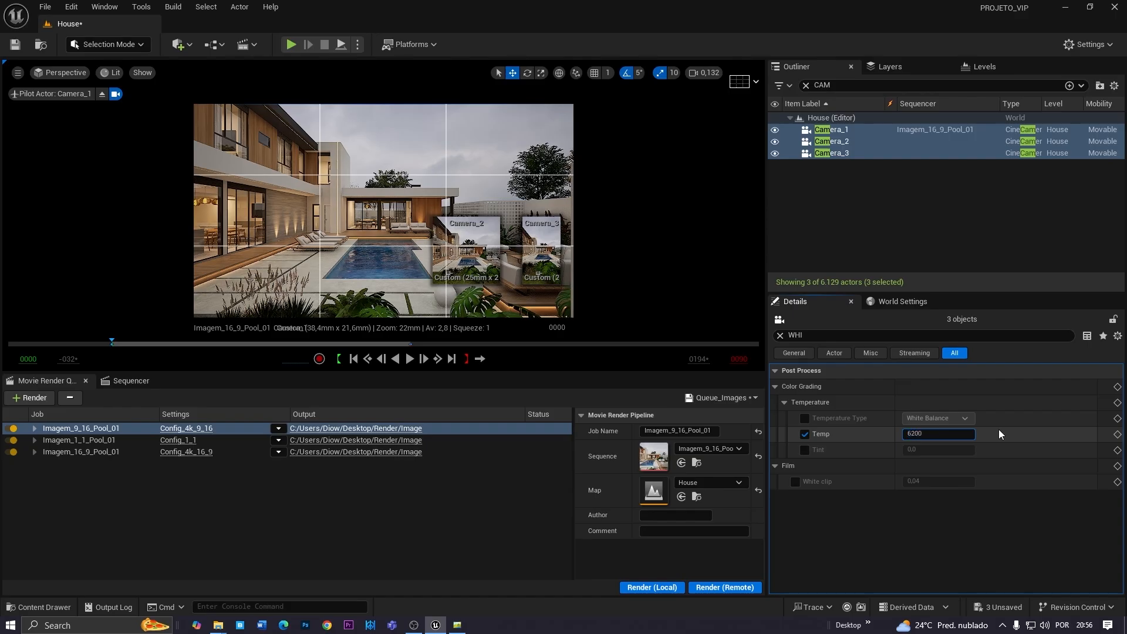
pyautogui.press('Return')
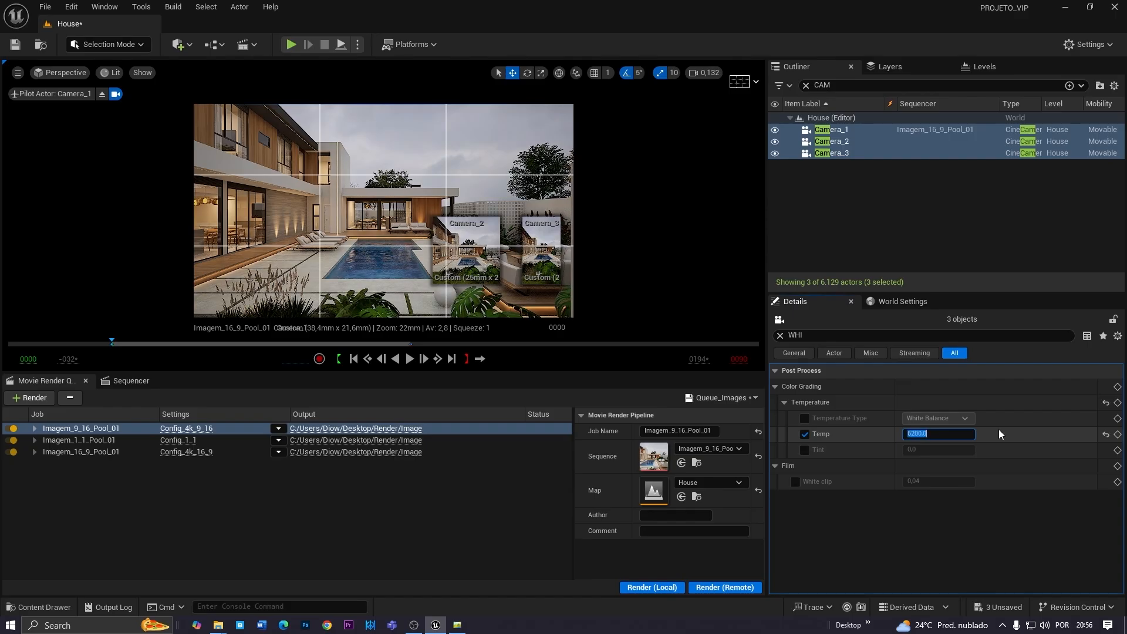
pyautogui.click(377, 246)
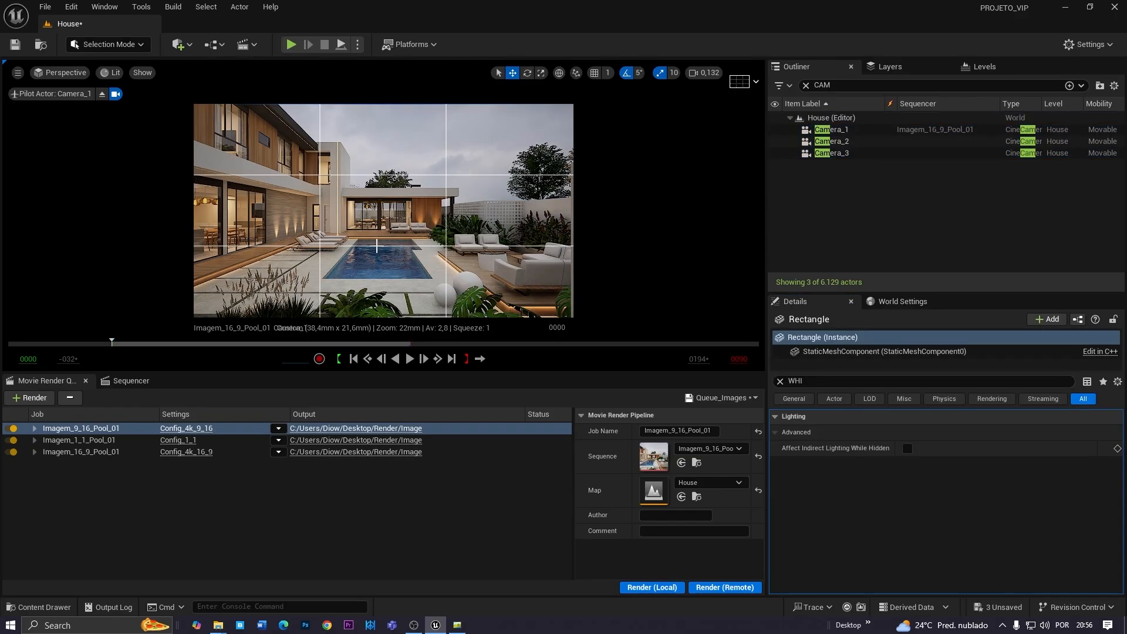
pyautogui.press('F11')
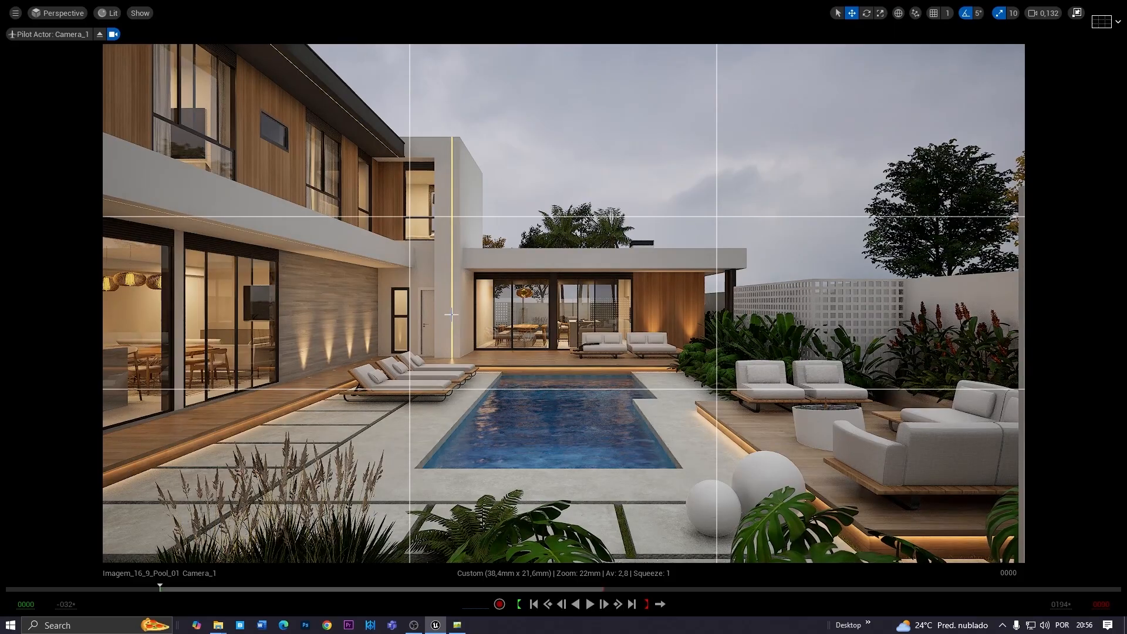
pyautogui.press('F11')
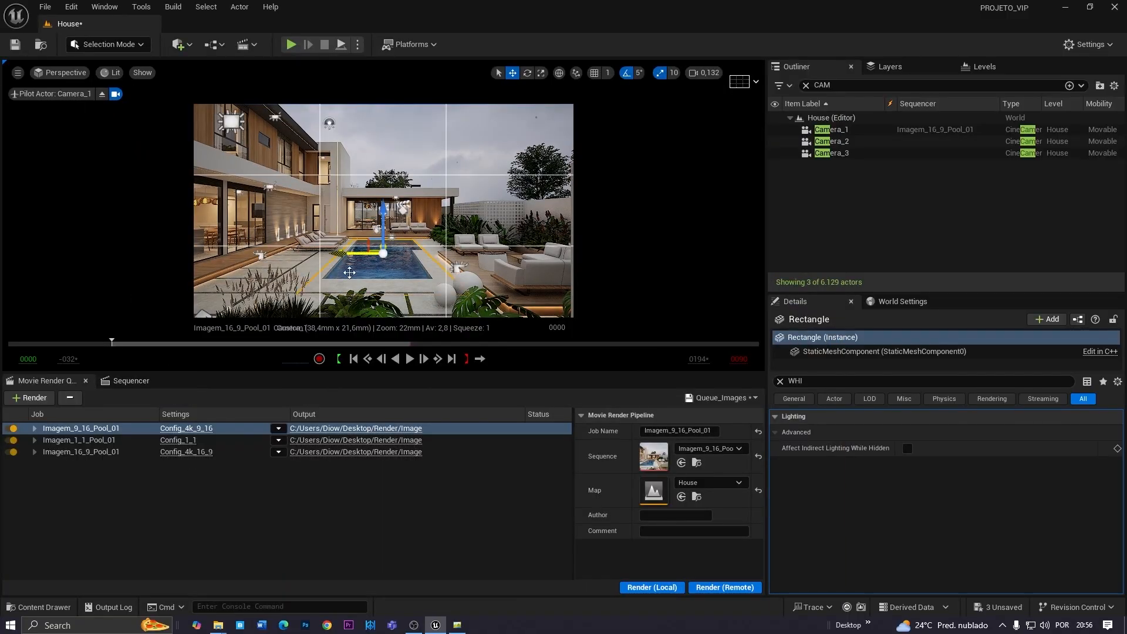
# Save all the modified content of the project
pyautogui.hotkey('ctrl', 'space')
pyautogui.click(161, 403)
pyautogui.click(650, 446)
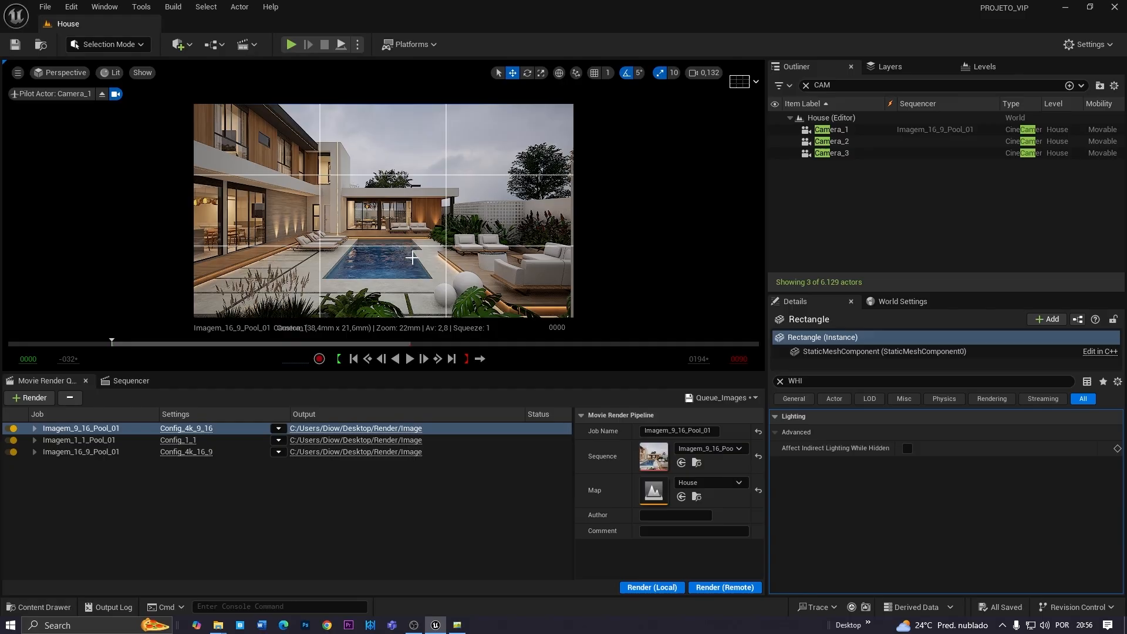
# Check the scene full screen once more and render the three queued image jobs locally
pyautogui.press('F11')
pyautogui.press('F11')
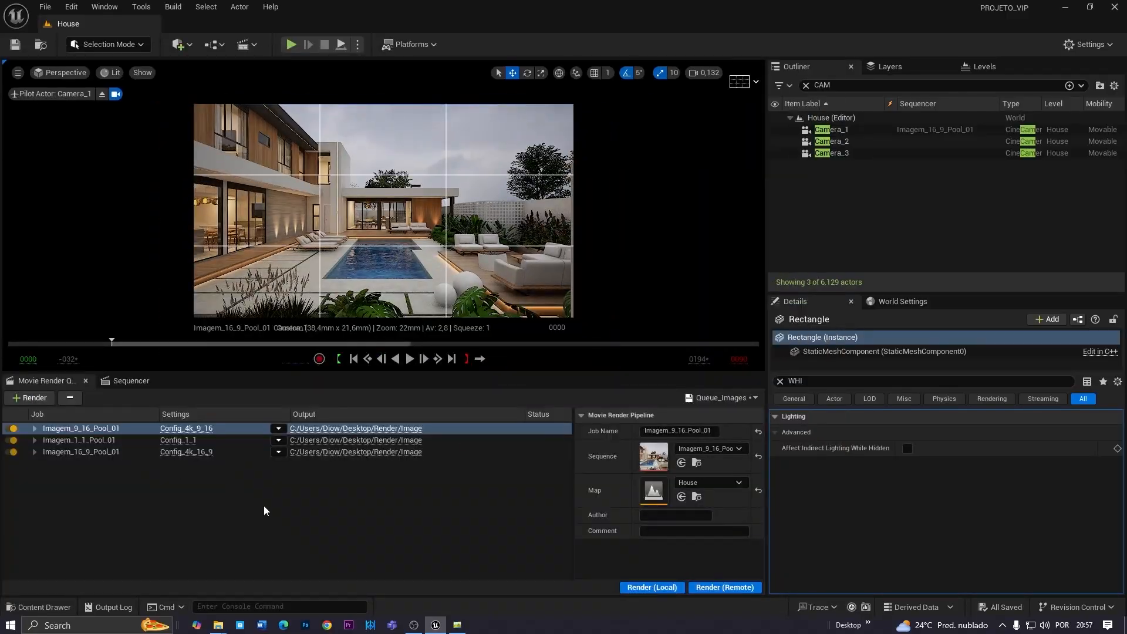
pyautogui.click(651, 587)
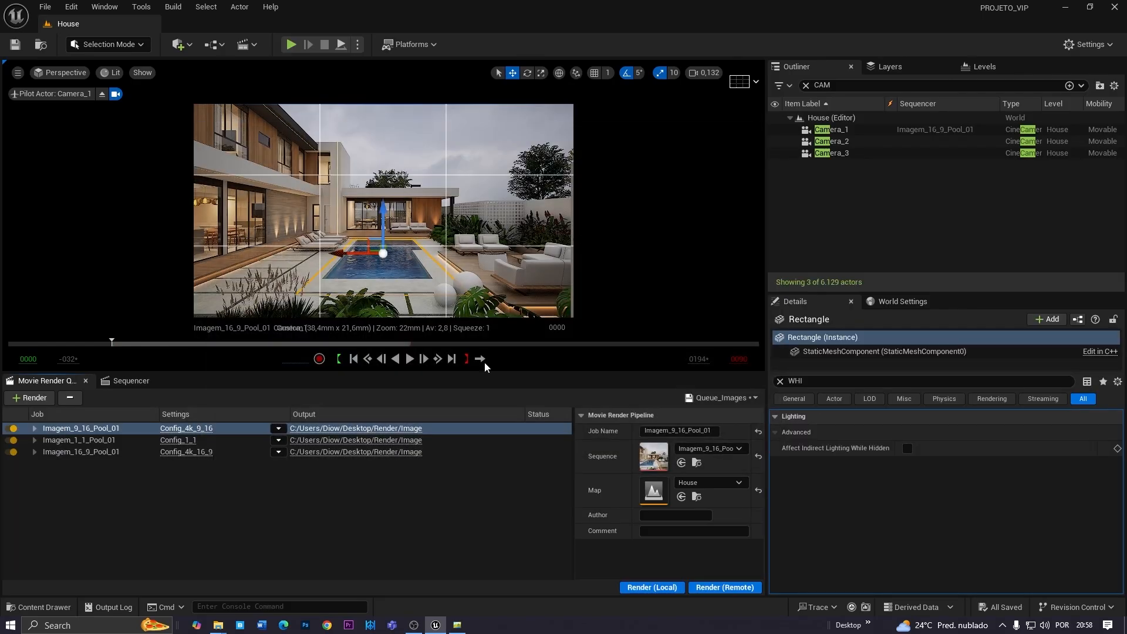
# Open the render output folder and view Imagem_1_1_Pool_01.0001.png in the maximized photo viewer
pyautogui.click(377, 425)
pyautogui.doubleClick(156, 158)
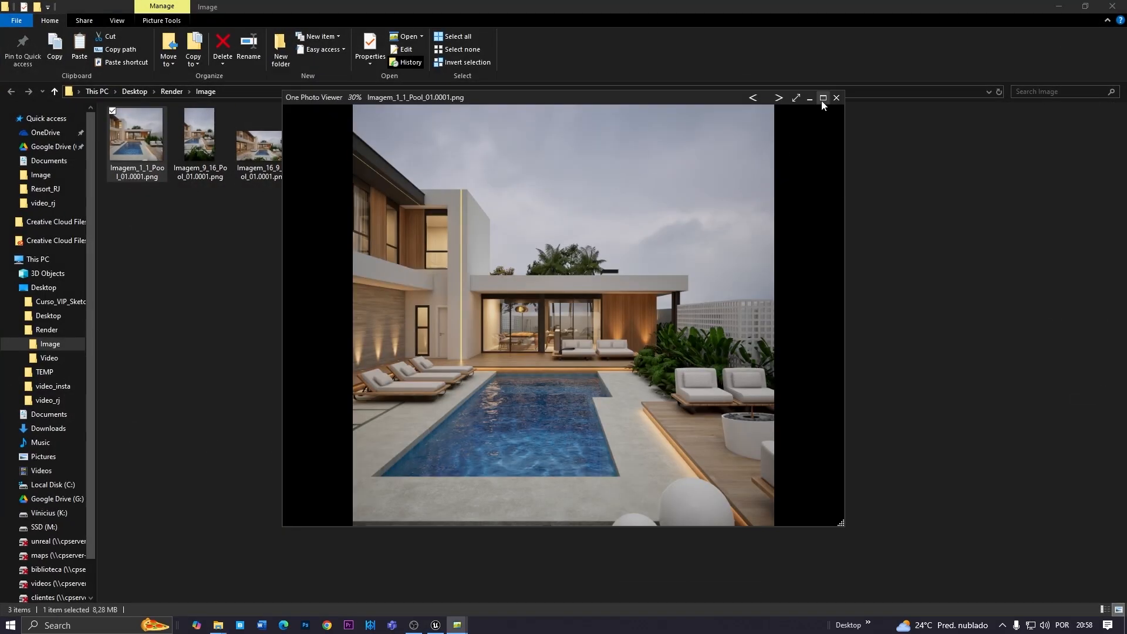
pyautogui.click(823, 98)
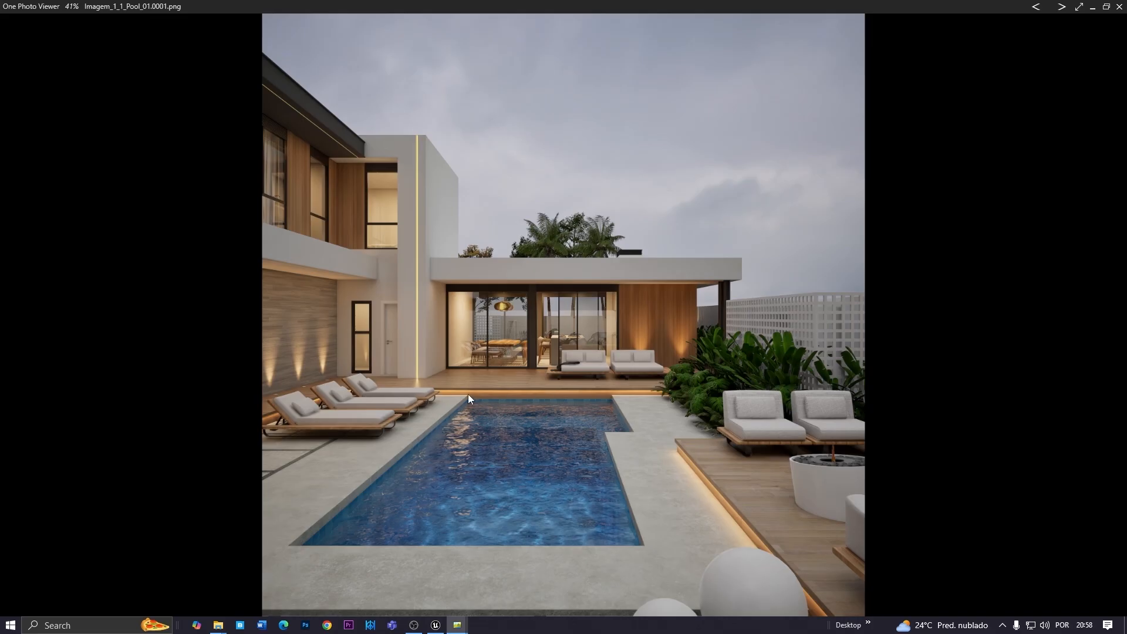
# Examine the glass door reflections, dining area and deck of the 1:1 pool render up close
pyautogui.scroll(3, 405, 265)
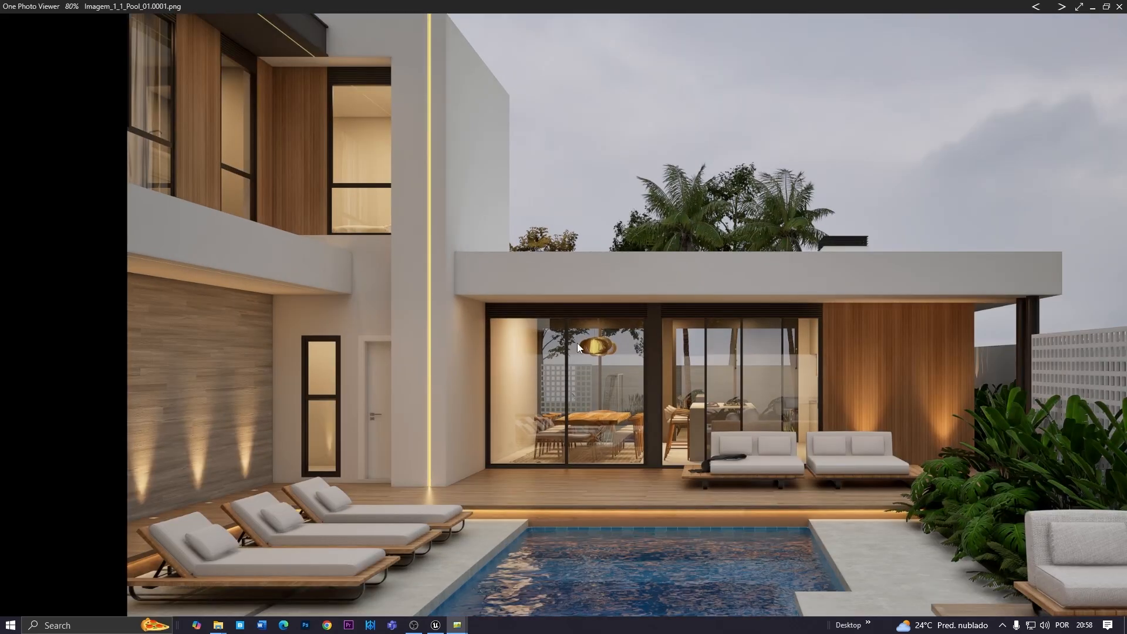
pyautogui.scroll(1, 593, 351)
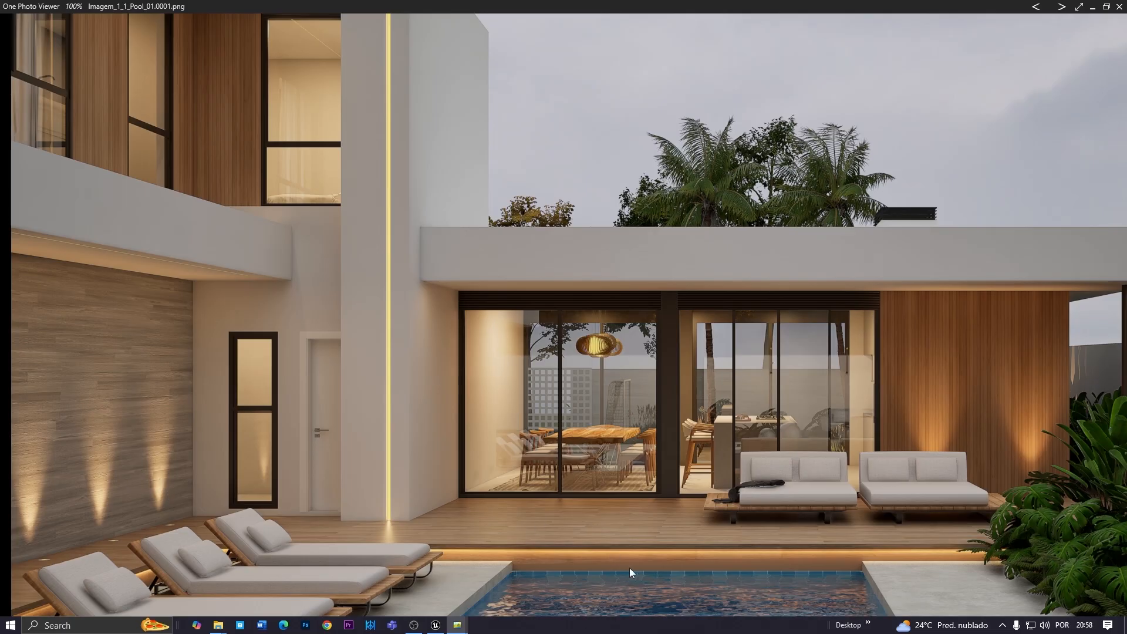
pyautogui.scroll(-4, 579, 559)
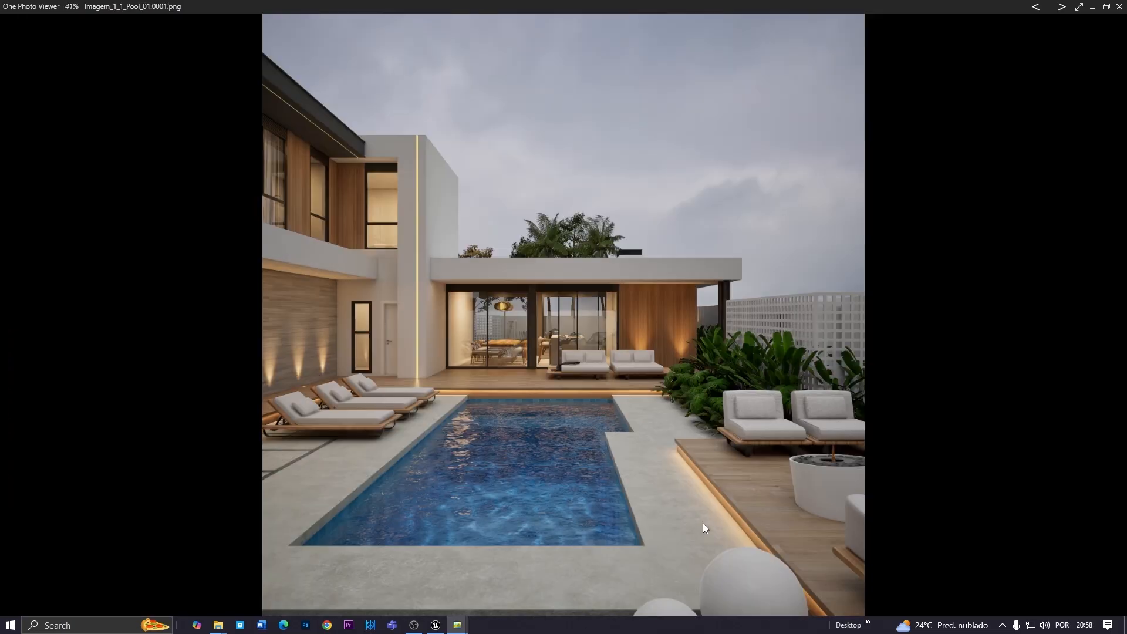
pyautogui.scroll(6, 652, 348)
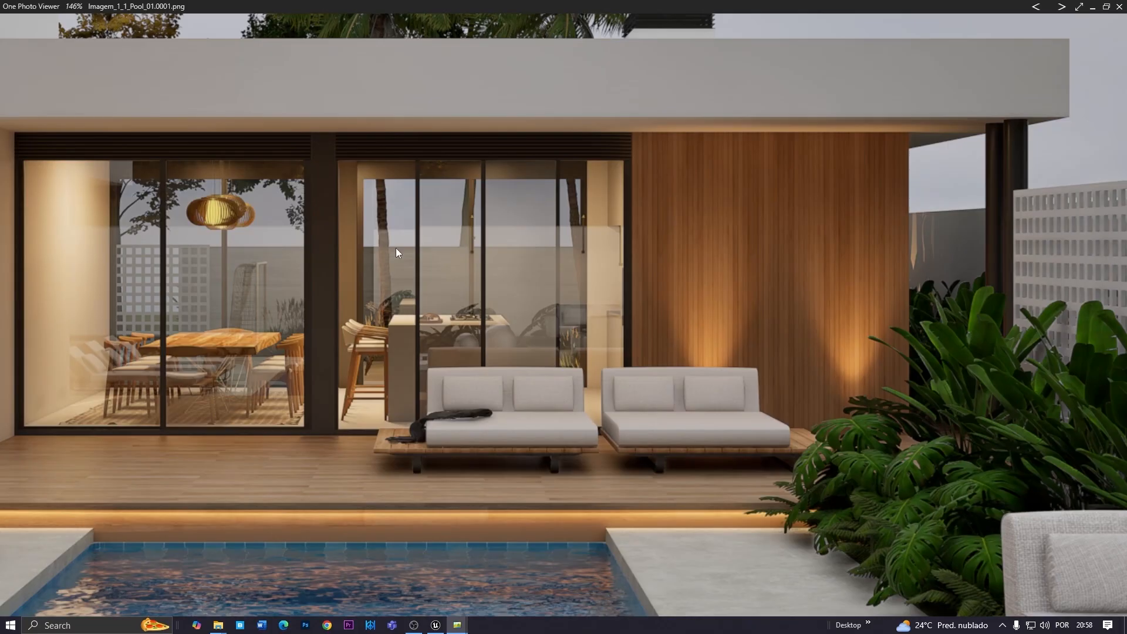
pyautogui.moveTo(329, 280); pyautogui.dragTo(409, 283)
pyautogui.scroll(5, 253, 359)
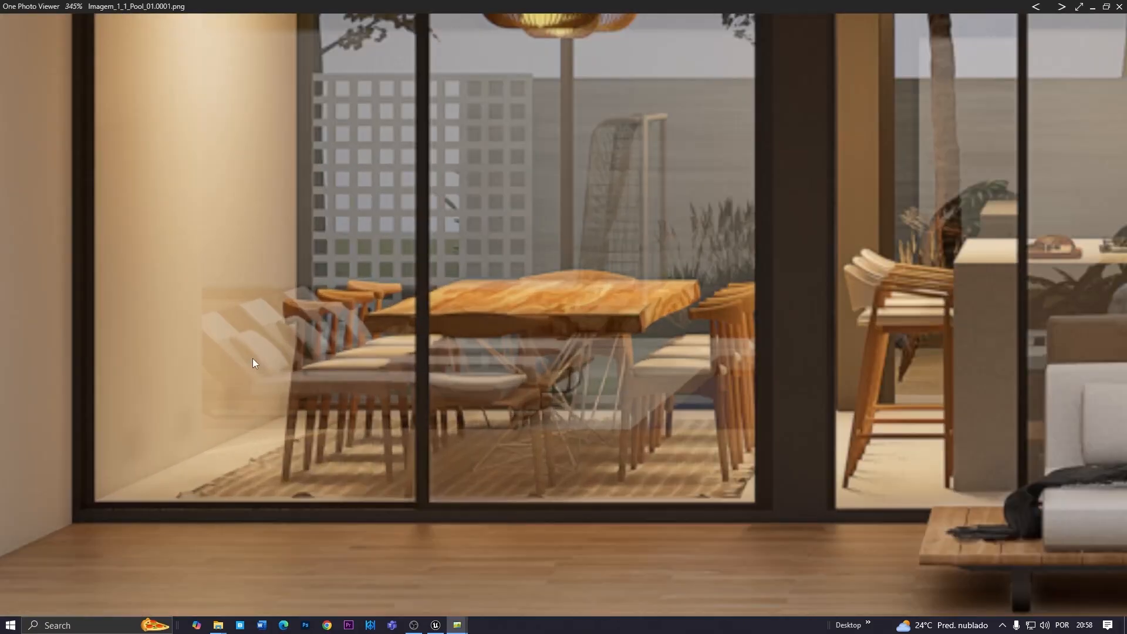
pyautogui.scroll(-5, 250, 379)
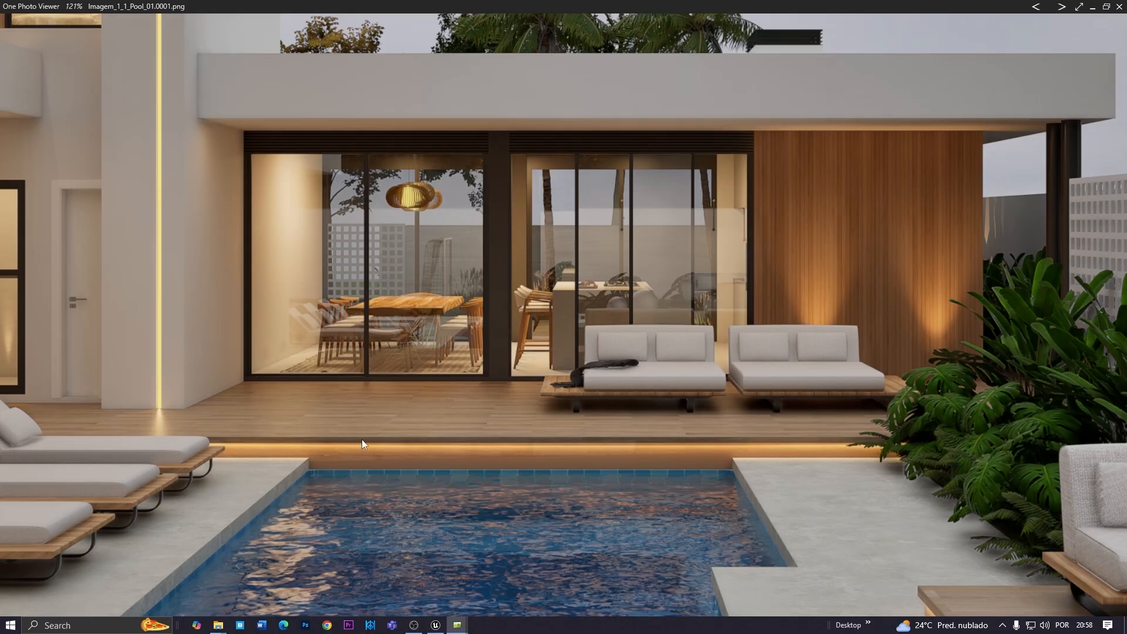
pyautogui.moveTo(241, 406); pyautogui.dragTo(634, 311)
# Go to Imagem_16_9_Pool_01.0001.png and examine its ground-floor glass doors, wall lights and upper-floor windows
pyautogui.press('Right')
pyautogui.press('Right')
pyautogui.press('Right')
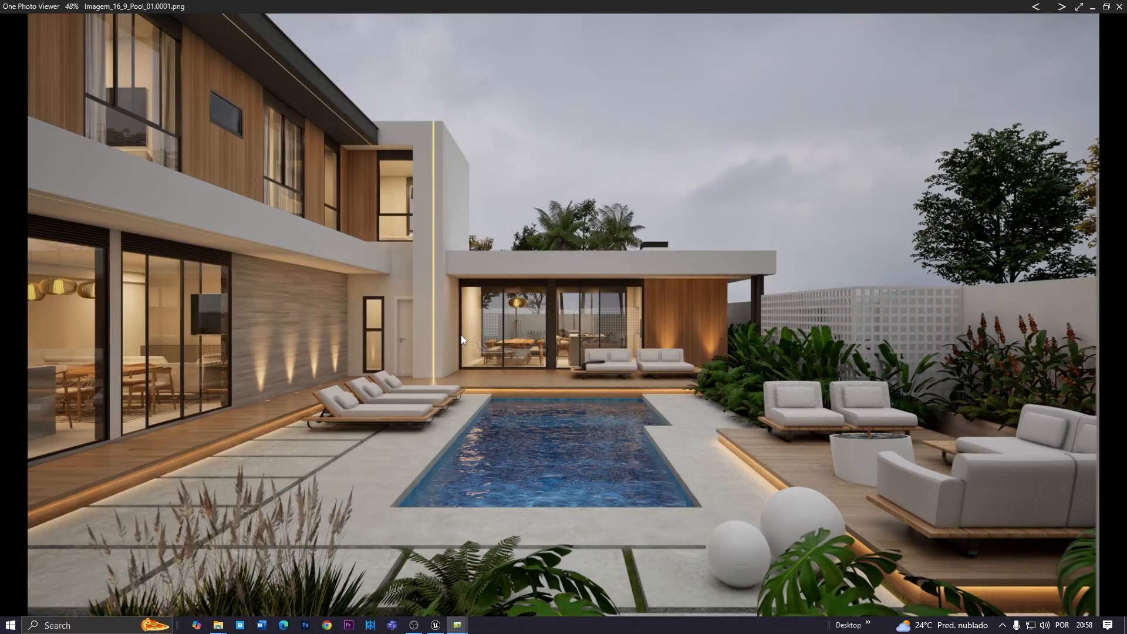
pyautogui.scroll(7, 213, 407)
pyautogui.moveTo(151, 398); pyautogui.dragTo(418, 336)
pyautogui.scroll(4, 466, 185)
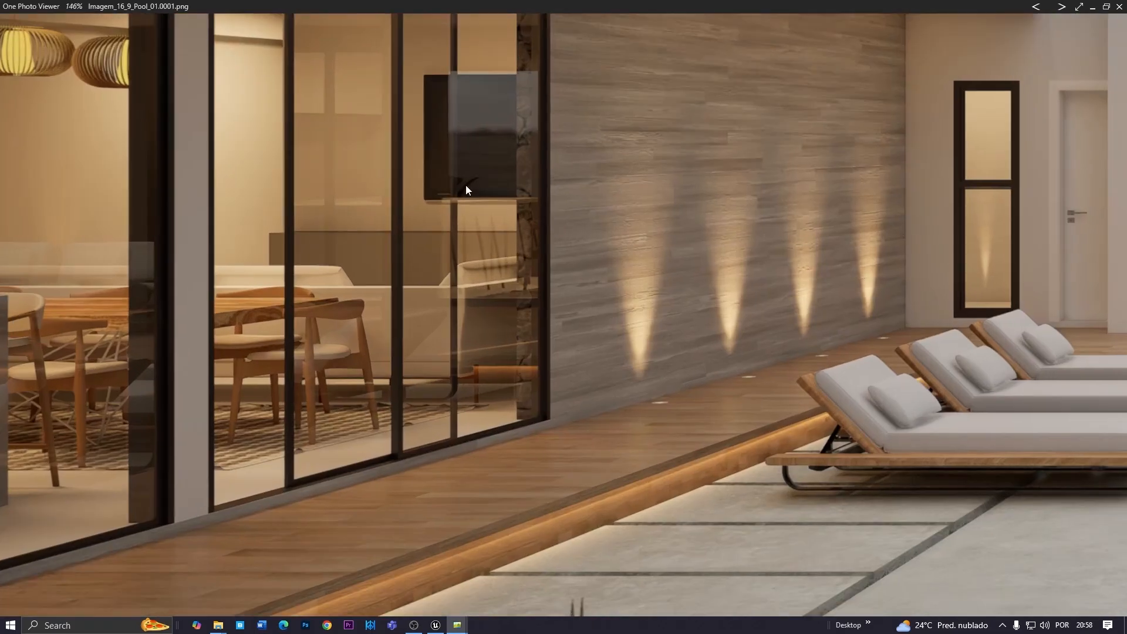
pyautogui.moveTo(484, 181); pyautogui.dragTo(472, 325)
pyautogui.scroll(-10, 462, 231)
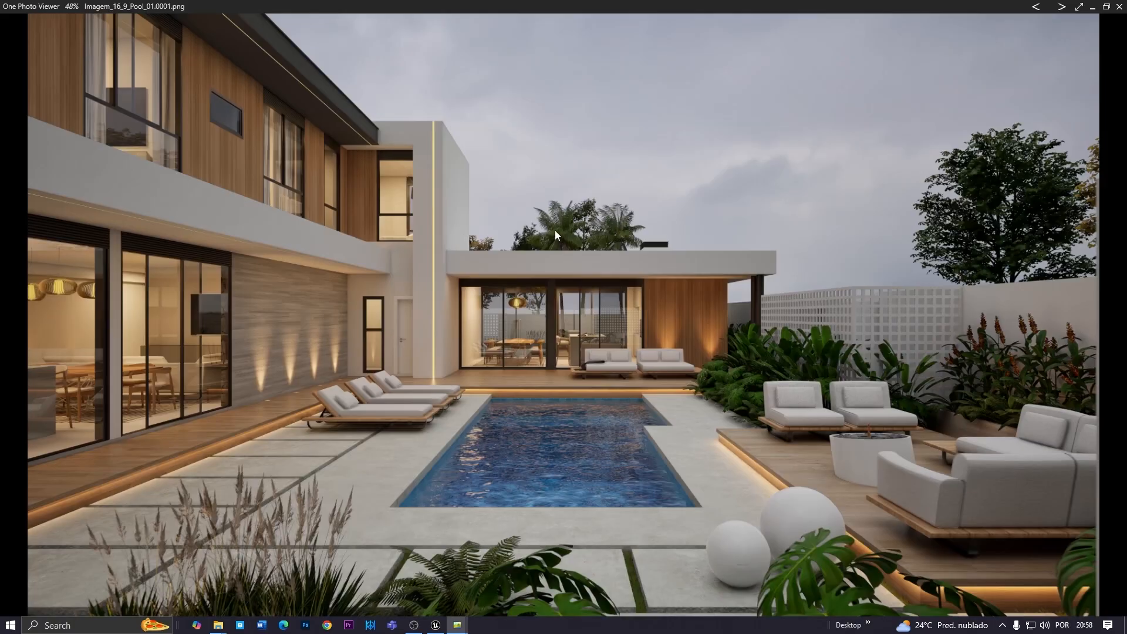
pyautogui.scroll(6, 153, 79)
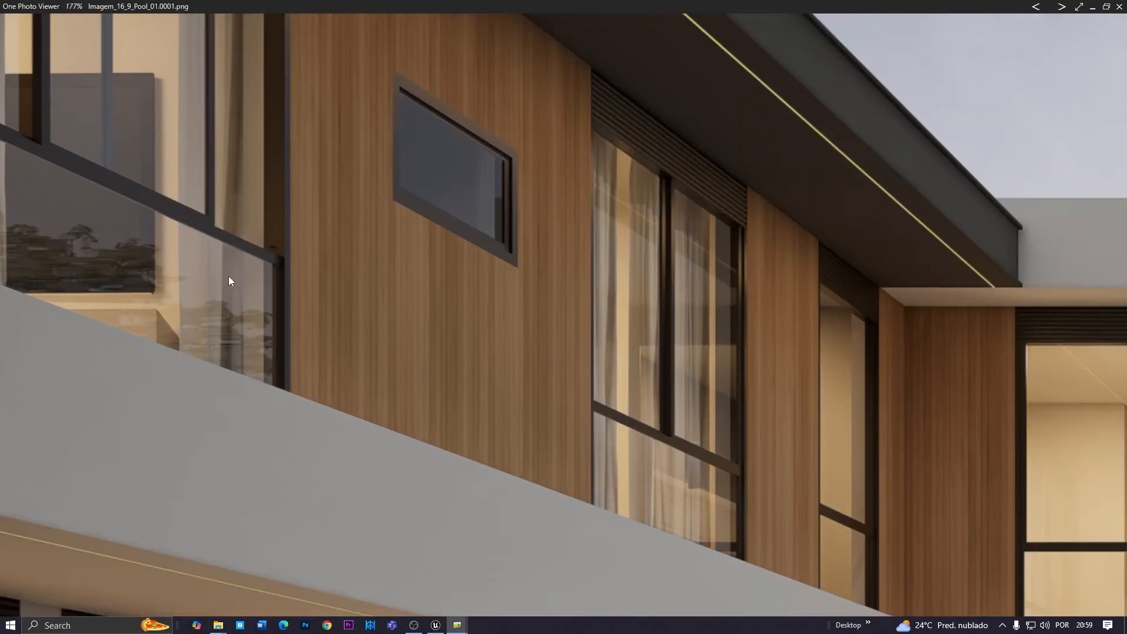
pyautogui.scroll(-6, 229, 287)
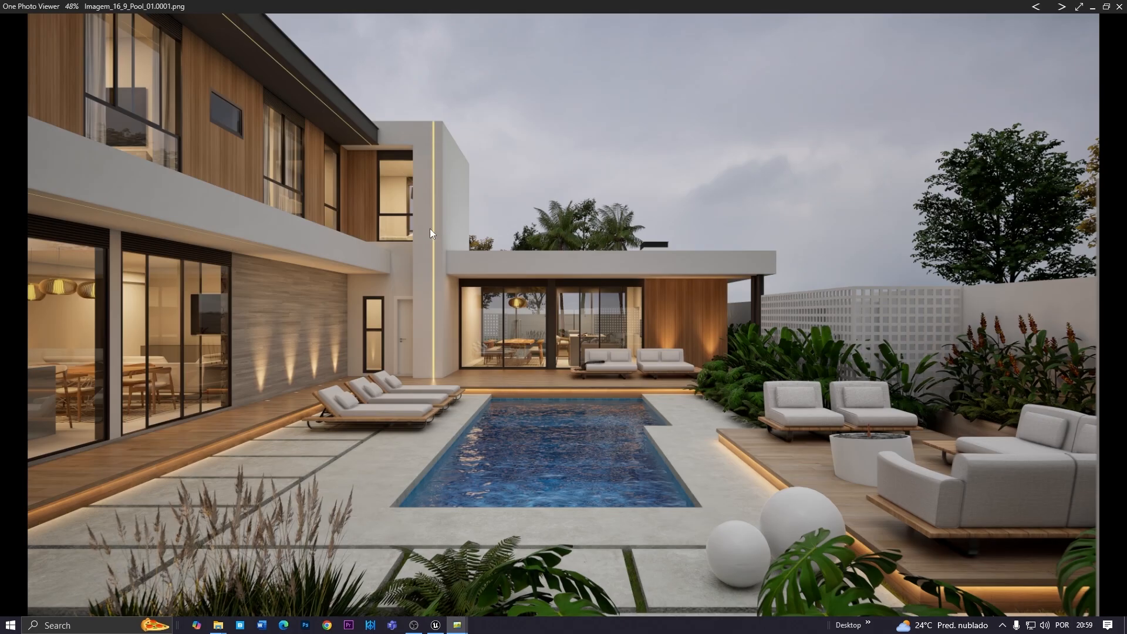
# Switch back to Unreal, stop piloting Camera_1 and change the scene view to Default Viewport
pyautogui.click(436, 625)
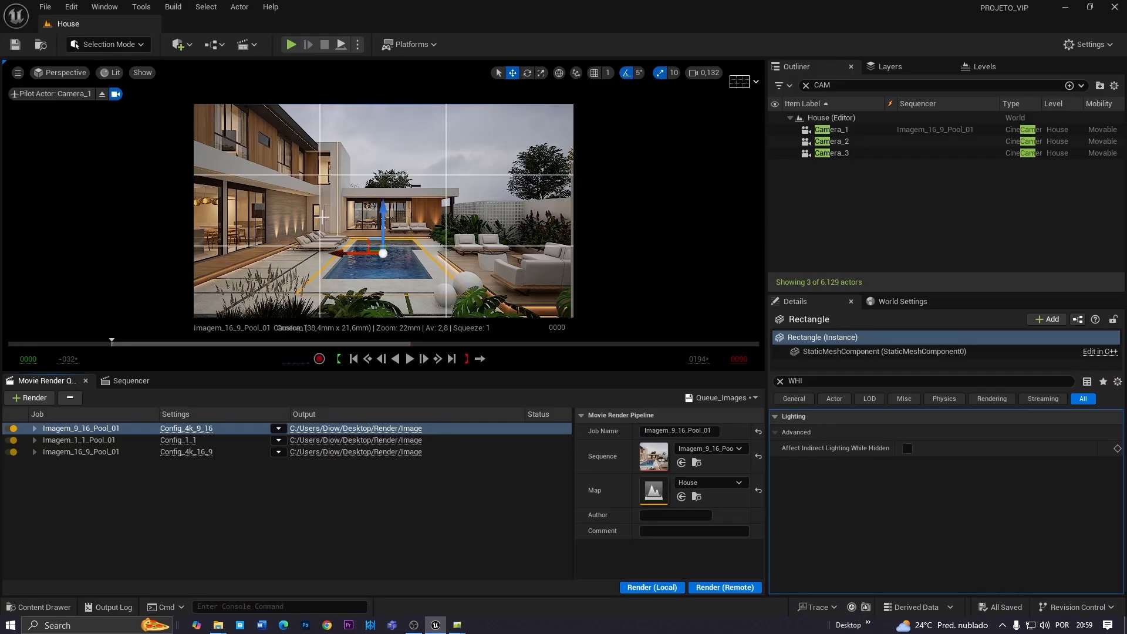
pyautogui.click(322, 217)
pyautogui.press('g')
pyautogui.click(102, 95)
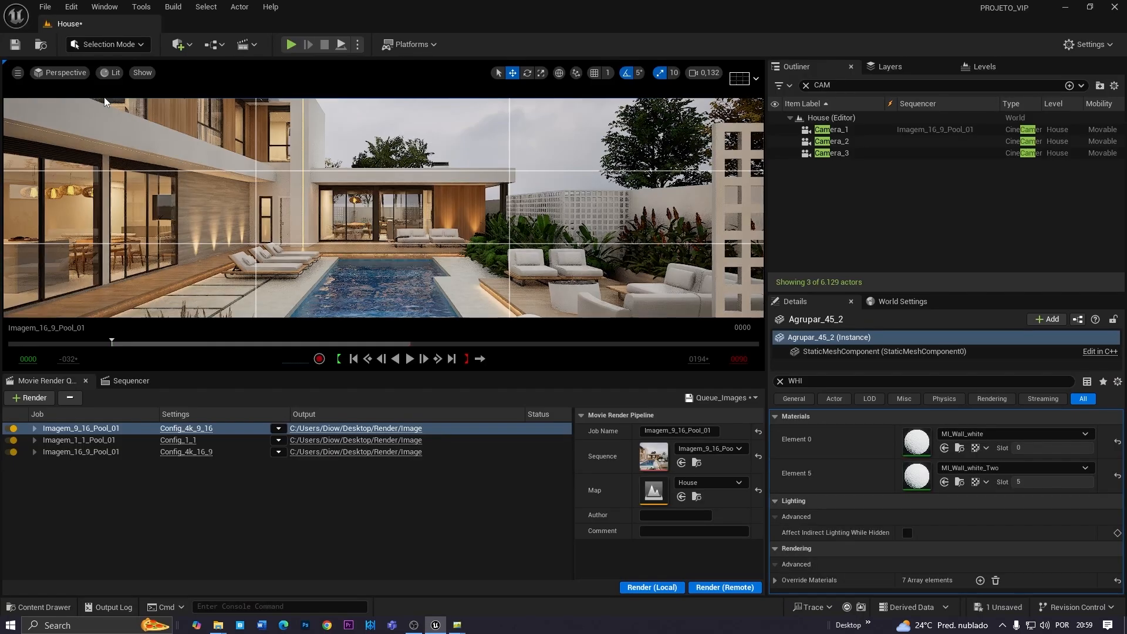
pyautogui.click(63, 72)
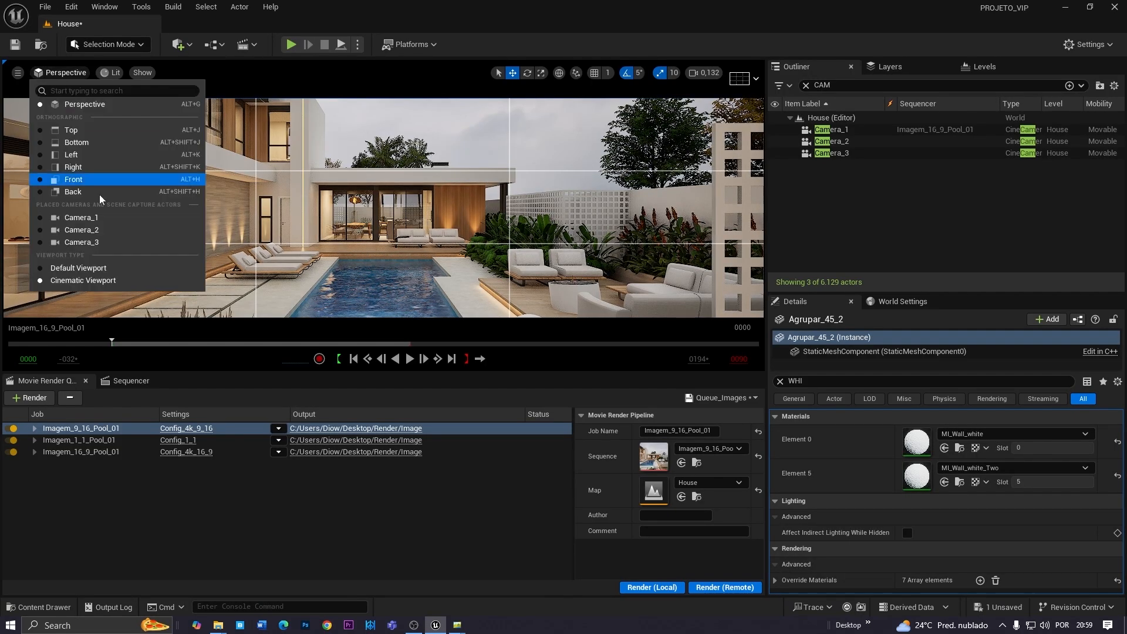
pyautogui.click(74, 268)
# Select the white pillar with the vertical light strip, clear the property filter and show its assigned materials
pyautogui.press('w')
pyautogui.scroll(3, 364, 247)
pyautogui.moveTo(364, 248); pyautogui.dragTo(364, 248, button='right')
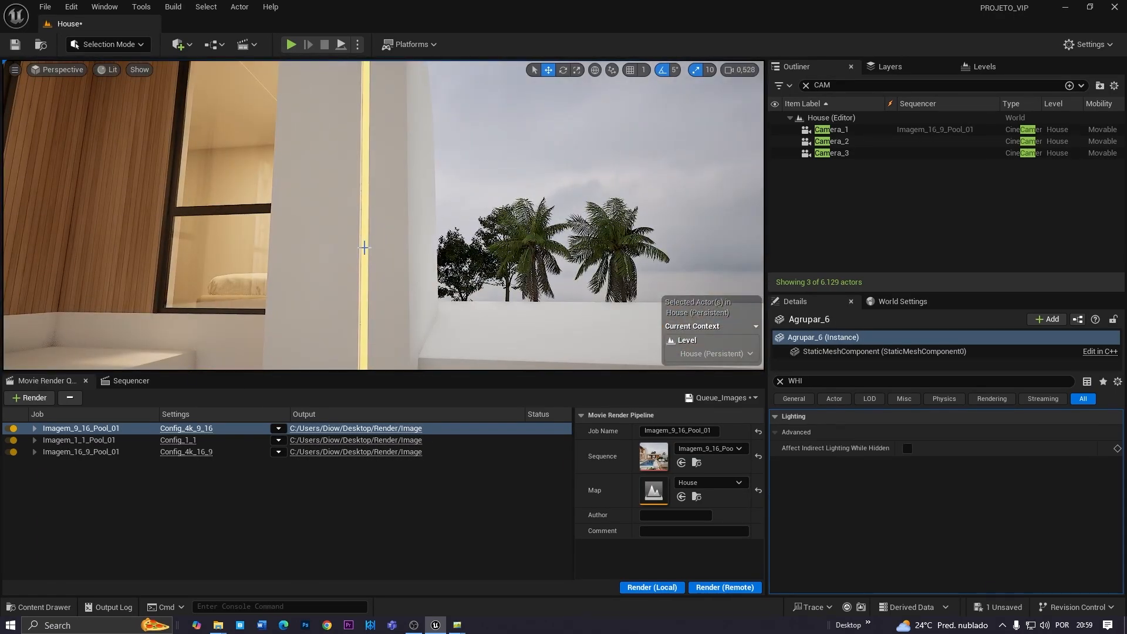
pyautogui.click(365, 248)
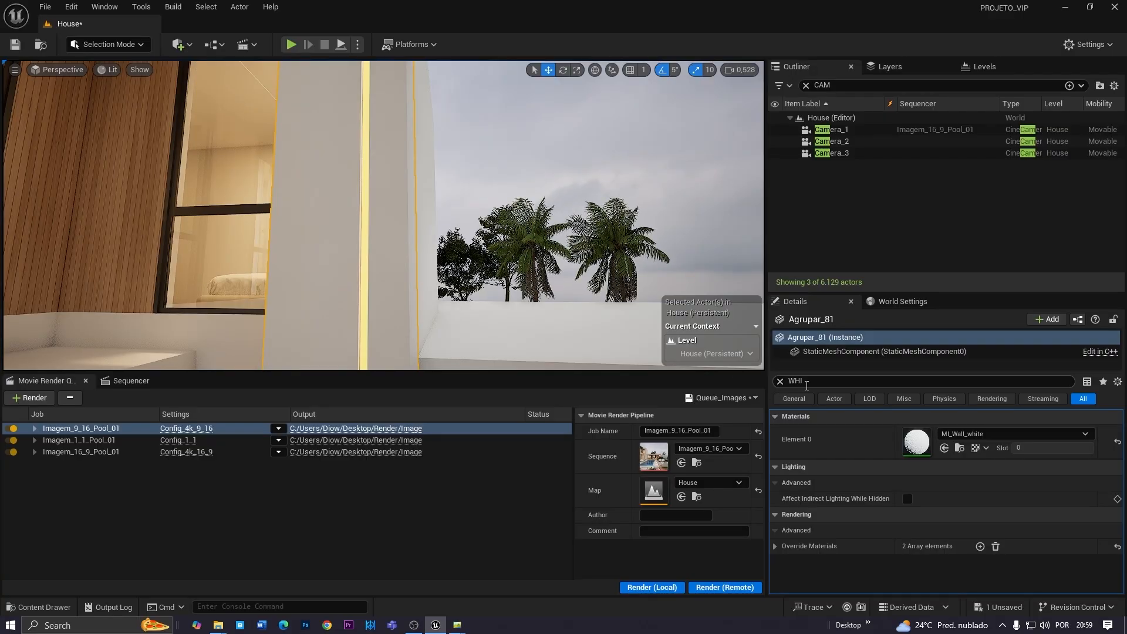
pyautogui.click(780, 381)
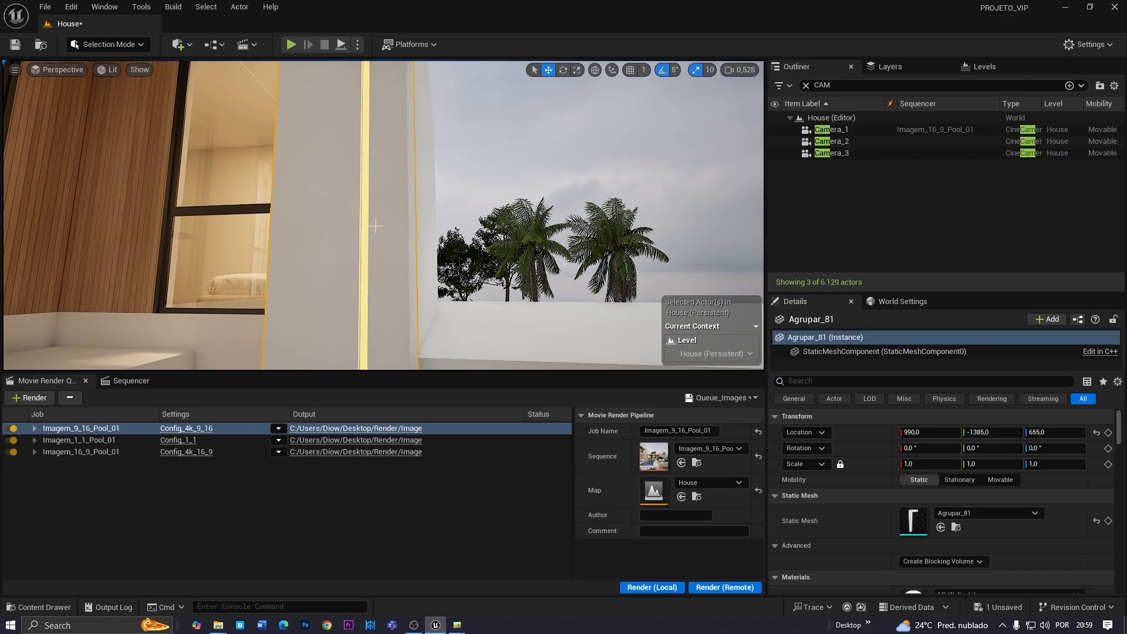
pyautogui.moveTo(376, 225); pyautogui.dragTo(389, 237, button='right')
pyautogui.scroll(-8, 925, 516)
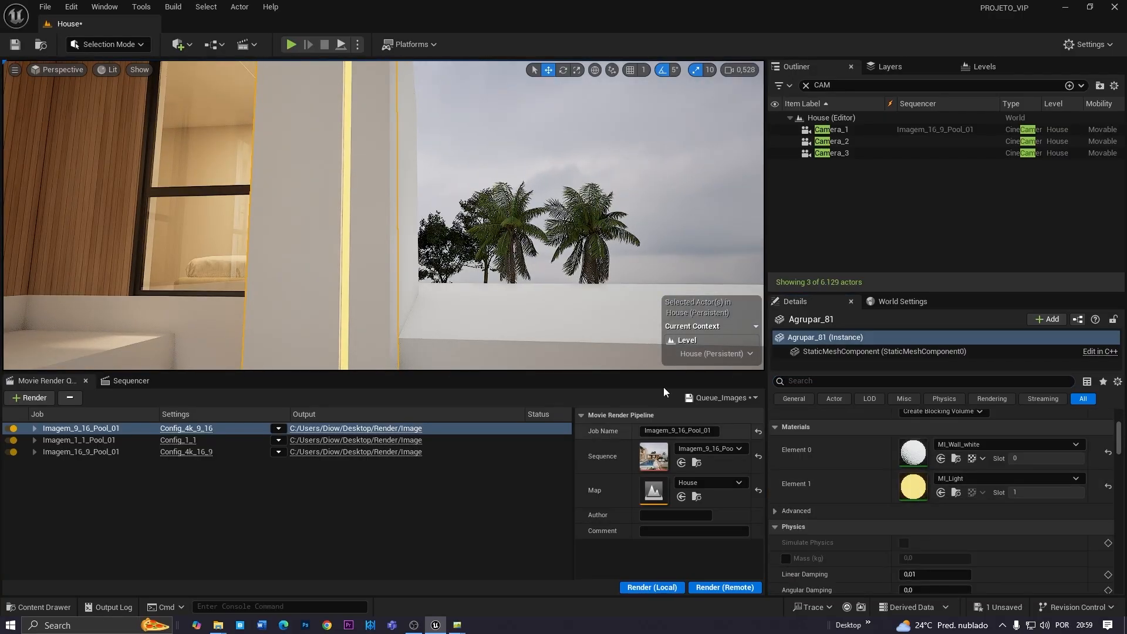
# Browse the project content to the 01_Simple folder inside Materials
pyautogui.moveTo(516, 298); pyautogui.dragTo(518, 338, button='right')
pyautogui.hotkey('ctrl', 'space')
pyautogui.scroll(4, 82, 509)
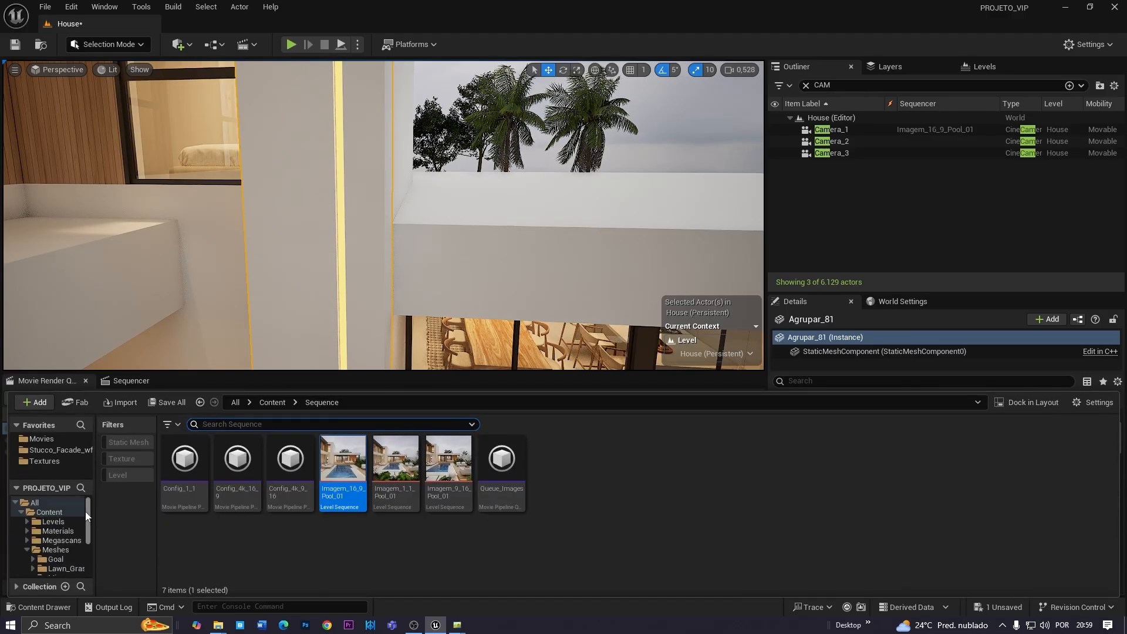
pyautogui.click(59, 512)
pyautogui.doubleClick(238, 464)
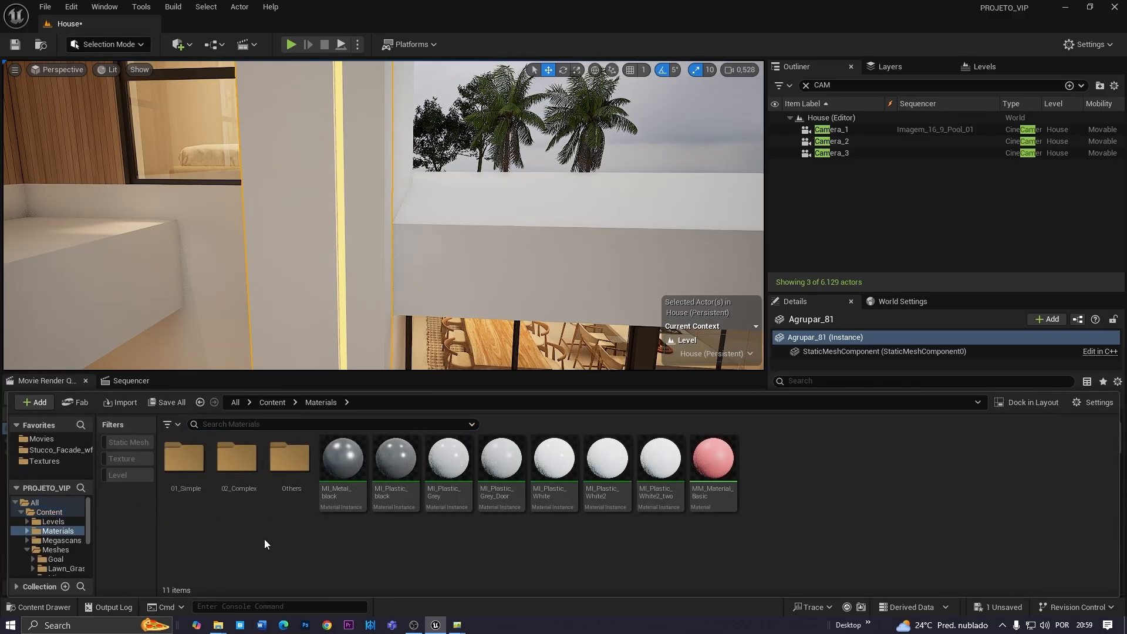
pyautogui.doubleClick(184, 458)
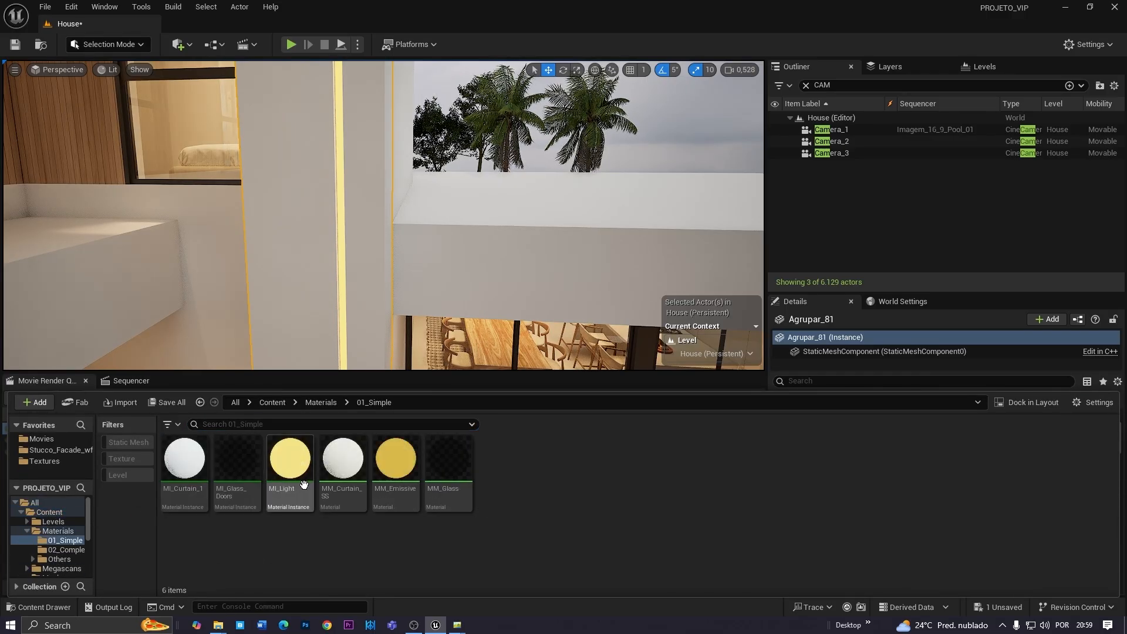
# Open the MI_Light material instance from the 01_Simple folder, with its editor placed clear of the light strip
pyautogui.doubleClick(394, 464)
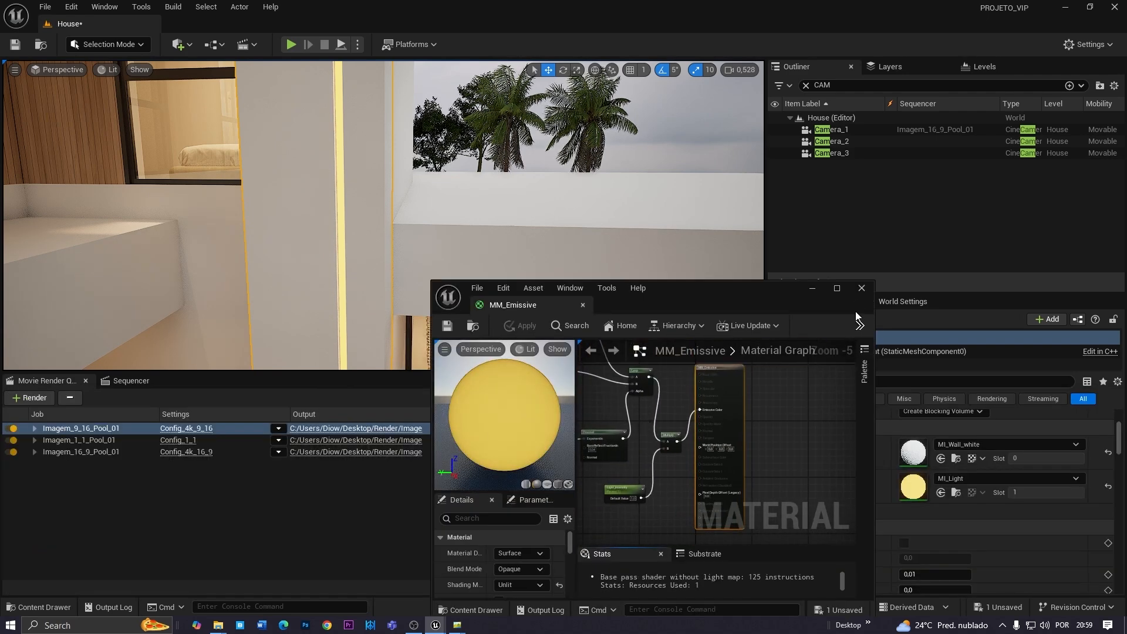
pyautogui.click(861, 287)
pyautogui.hotkey('ctrl', 'space')
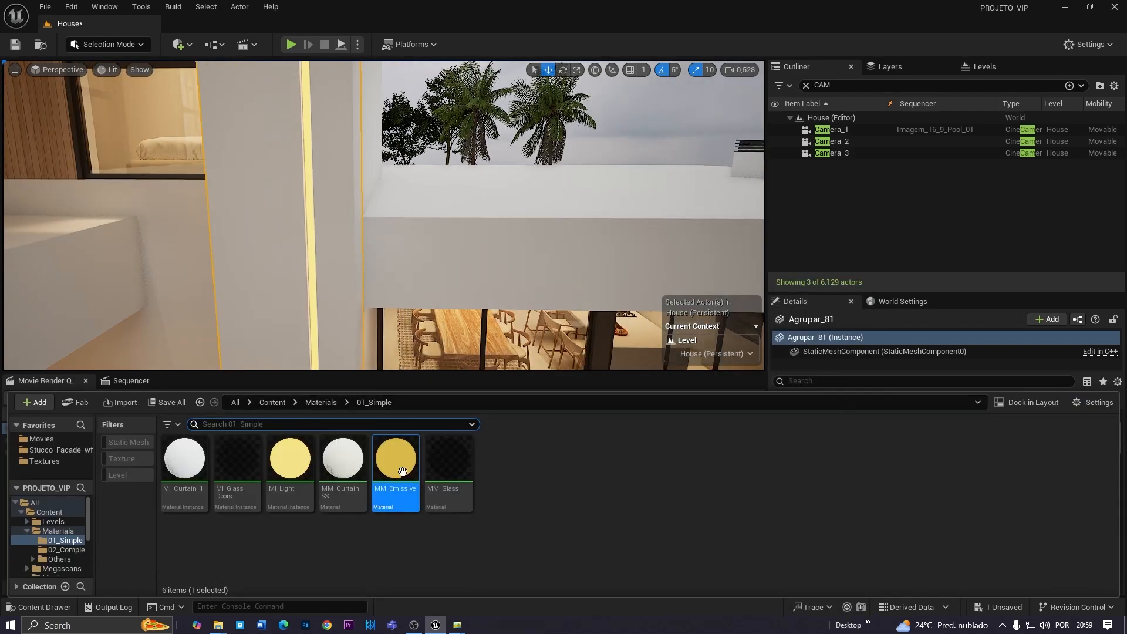
pyautogui.click(290, 461)
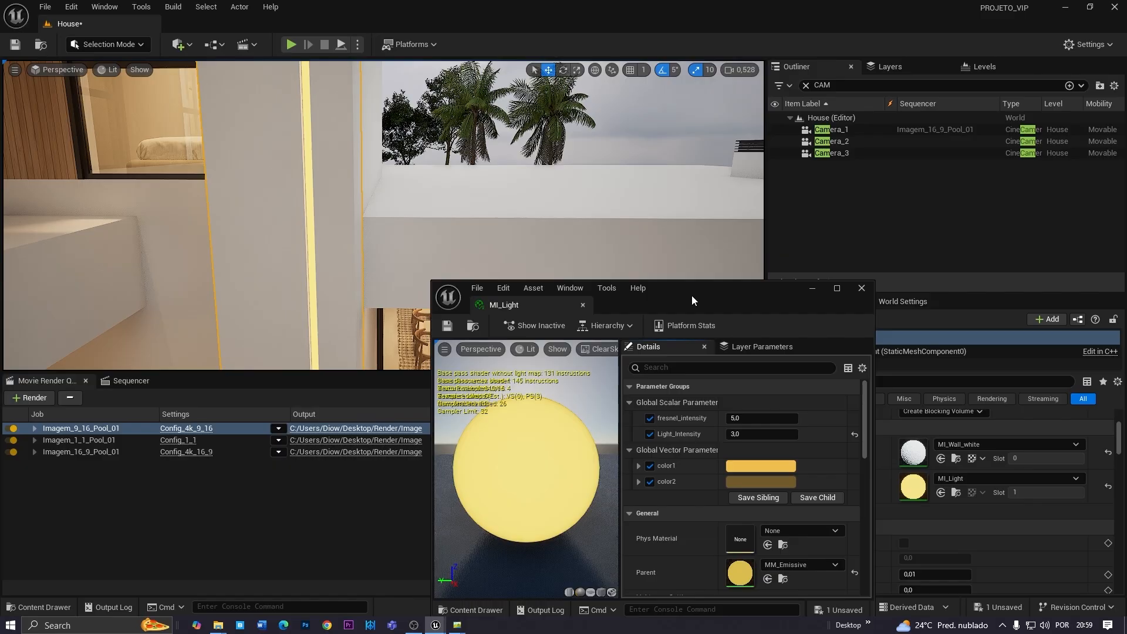
pyautogui.moveTo(691, 295); pyautogui.dragTo(710, 193)
# Change color1 of MI_Light to the orange with hex sRGB EF934DFF and check the pillar's light strip
pyautogui.click(766, 367)
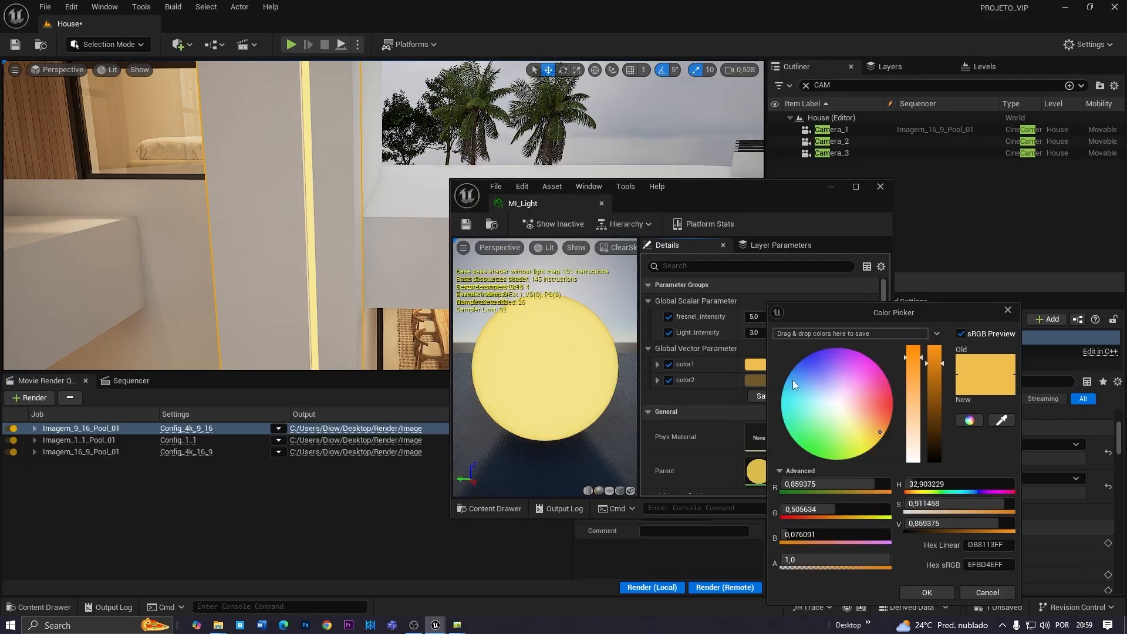
pyautogui.moveTo(879, 433); pyautogui.dragTo(886, 418)
pyautogui.press('s')
pyautogui.scroll(1, 358, 226)
pyautogui.moveTo(364, 235); pyautogui.dragTo(332, 238, button='right')
pyautogui.press('w')
pyautogui.scroll(-2, 334, 235)
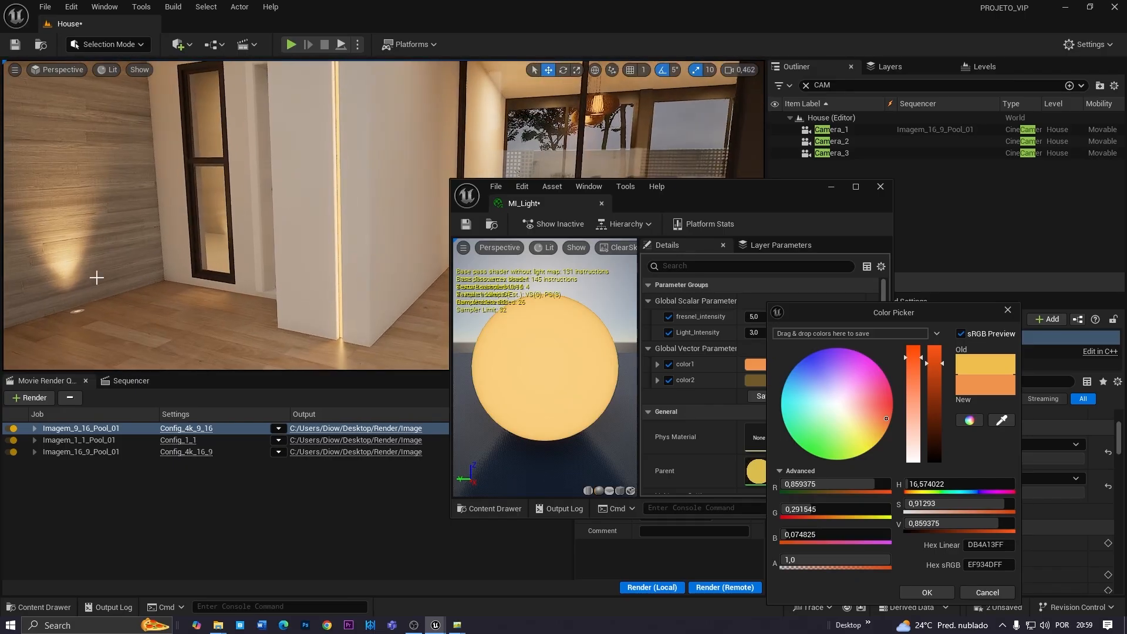
pyautogui.moveTo(365, 303); pyautogui.dragTo(370, 305, button='right')
pyautogui.press('a')
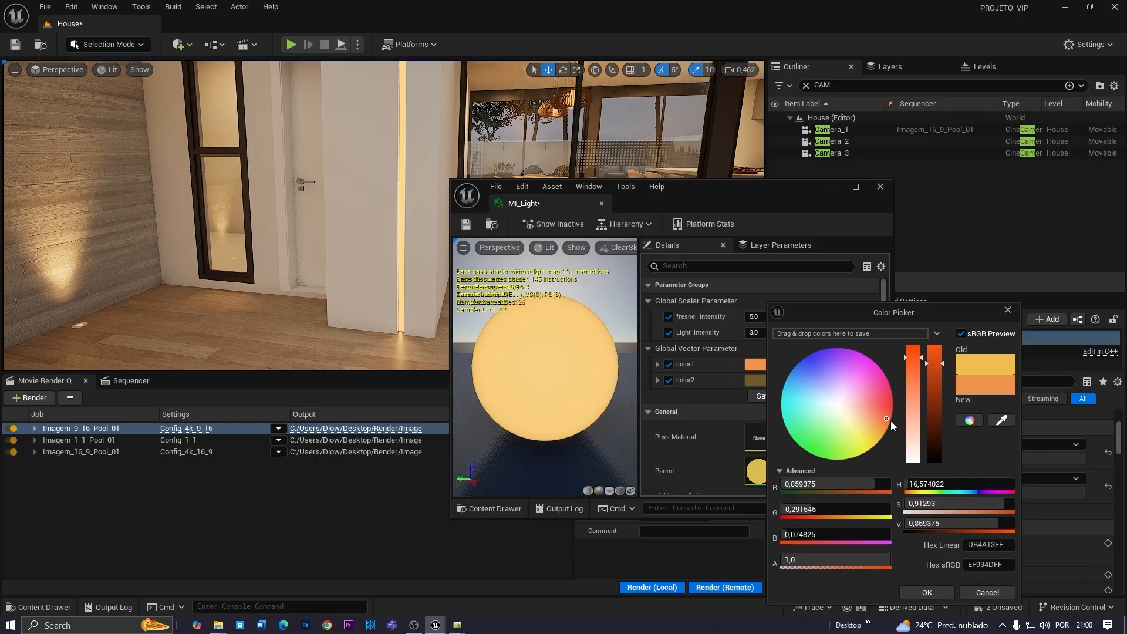
# Shift MI_Light's color1 to a softer orange, hex sRGB EFA75BFF, while viewing the strip from farther away
pyautogui.moveTo(884, 418); pyautogui.dragTo(882, 417)
pyautogui.press('s')
pyautogui.moveTo(360, 304)
pyautogui.mouseDown(button='right')
pyautogui.moveTo(352, 258)
pyautogui.moveTo(354, 311)
pyautogui.mouseUp(button='right')
pyautogui.scroll(1, 359, 303)
pyautogui.press('d')
pyautogui.press('w')
pyautogui.moveTo(881, 416); pyautogui.dragTo(883, 423)
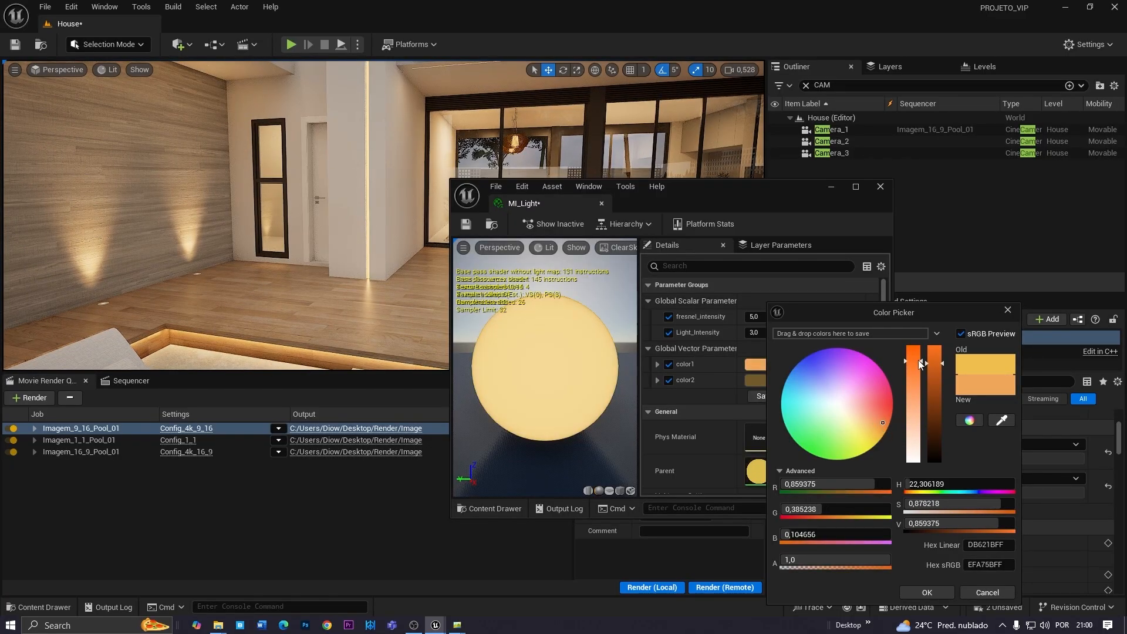
# Fine-tune color1's saturation to about 0.83 and its value to about 0.84
pyautogui.click(931, 383)
pyautogui.click(932, 375)
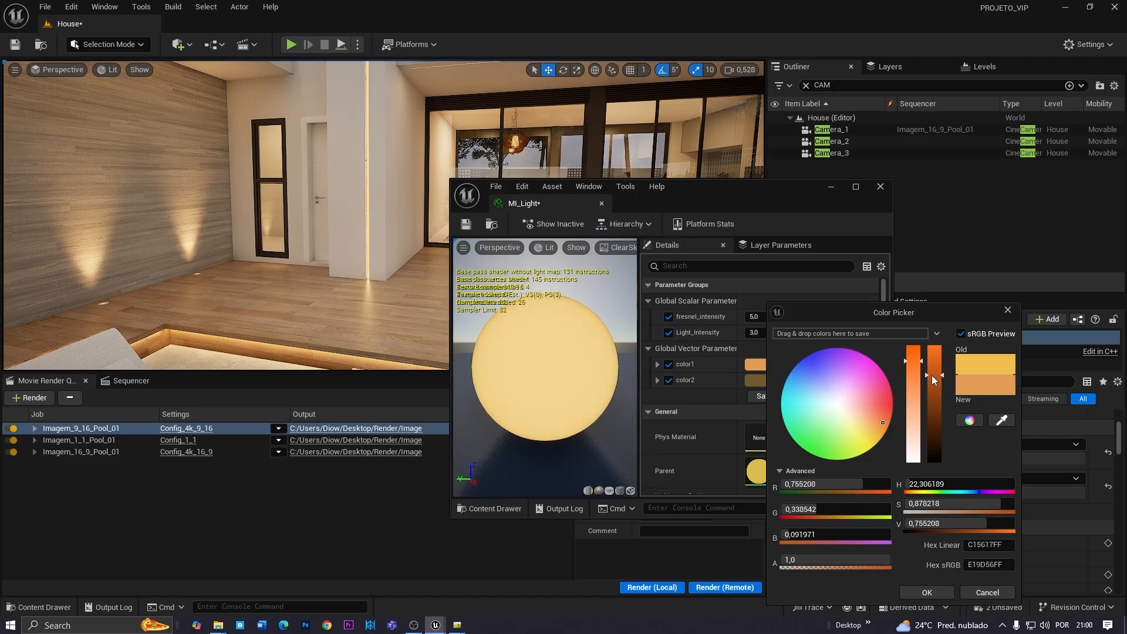
pyautogui.click(911, 357)
pyautogui.click(918, 366)
pyautogui.click(931, 372)
pyautogui.click(926, 365)
# Inspect the recoloured pillar light strip from nearby, accept the new colour and close the MI_Light editor
pyautogui.press('w')
pyautogui.moveTo(369, 263)
pyautogui.mouseDown(button='right')
pyautogui.moveTo(326, 267)
pyautogui.moveTo(367, 256)
pyautogui.moveTo(377, 269)
pyautogui.mouseUp(button='right')
pyautogui.press('s')
pyautogui.scroll(-1, 369, 263)
pyautogui.press('w')
pyautogui.press('a')
pyautogui.press('s')
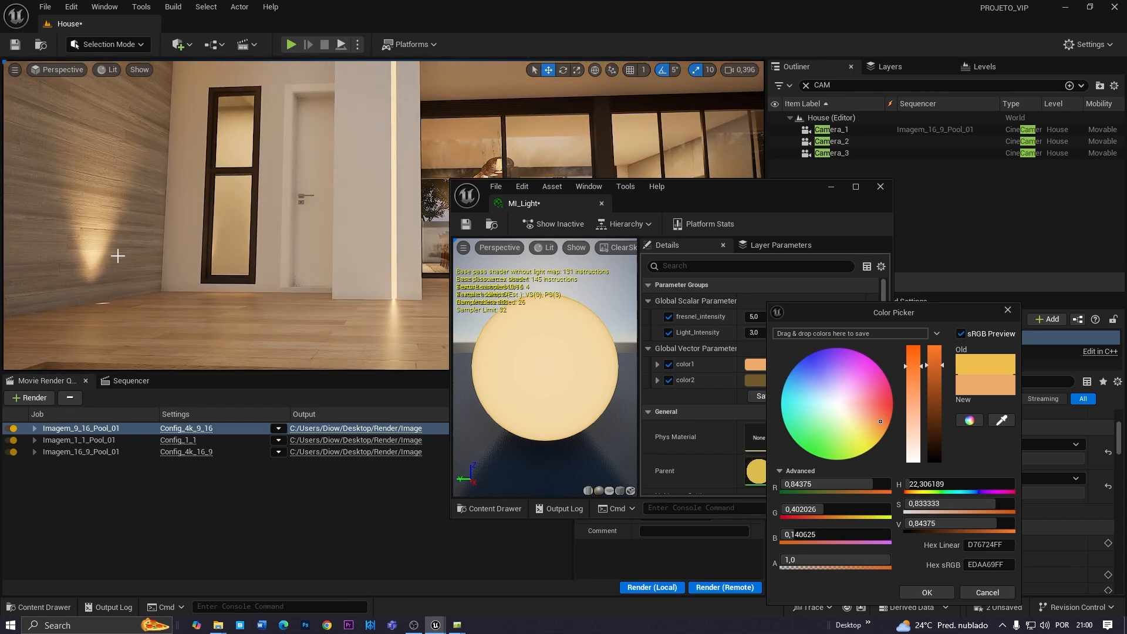
pyautogui.click(929, 592)
pyautogui.click(880, 187)
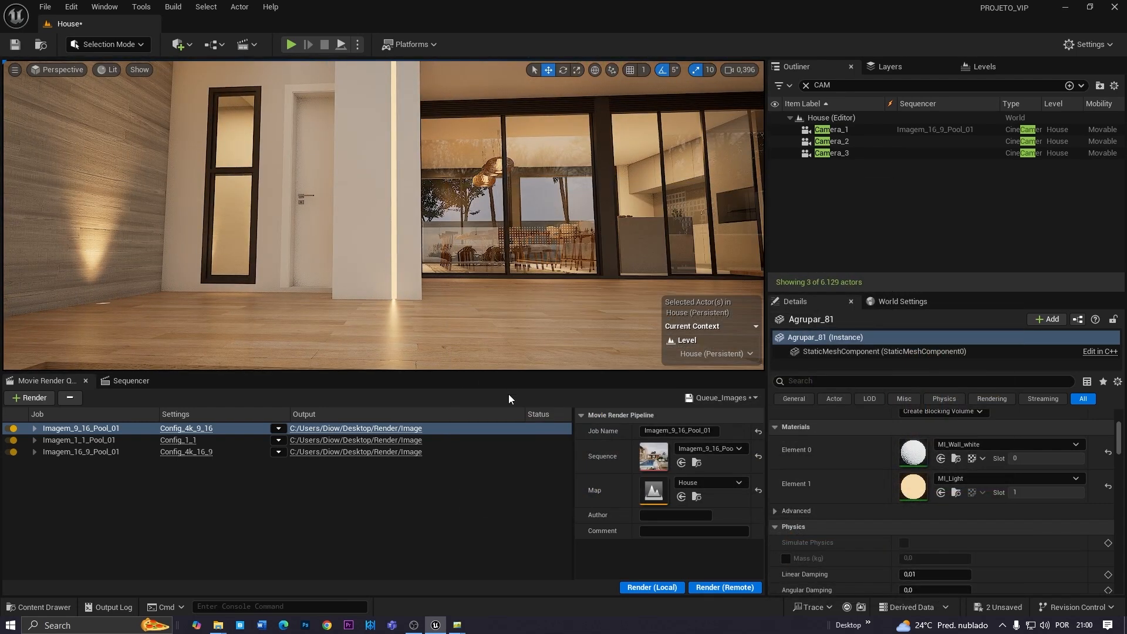
# Switch to One Photo Viewer and examine the armchairs, fire pit, sofa and planting in Imagem_16_9_Pool_01.0001.png
pyautogui.moveTo(458, 624)
pyautogui.click(508, 581)
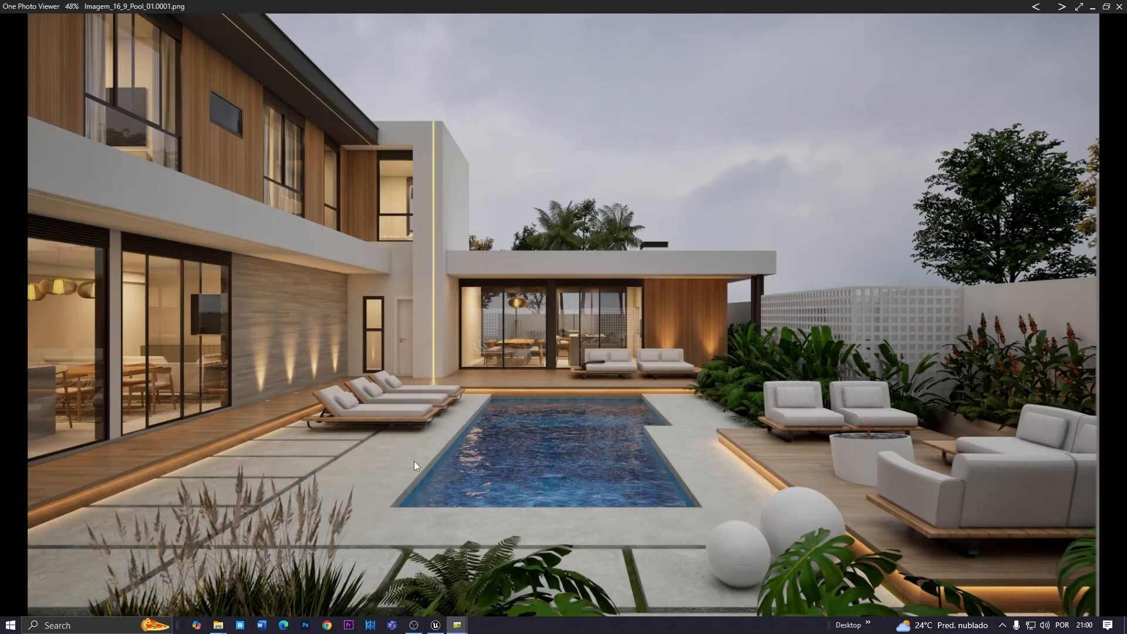
pyautogui.scroll(5, 195, 443)
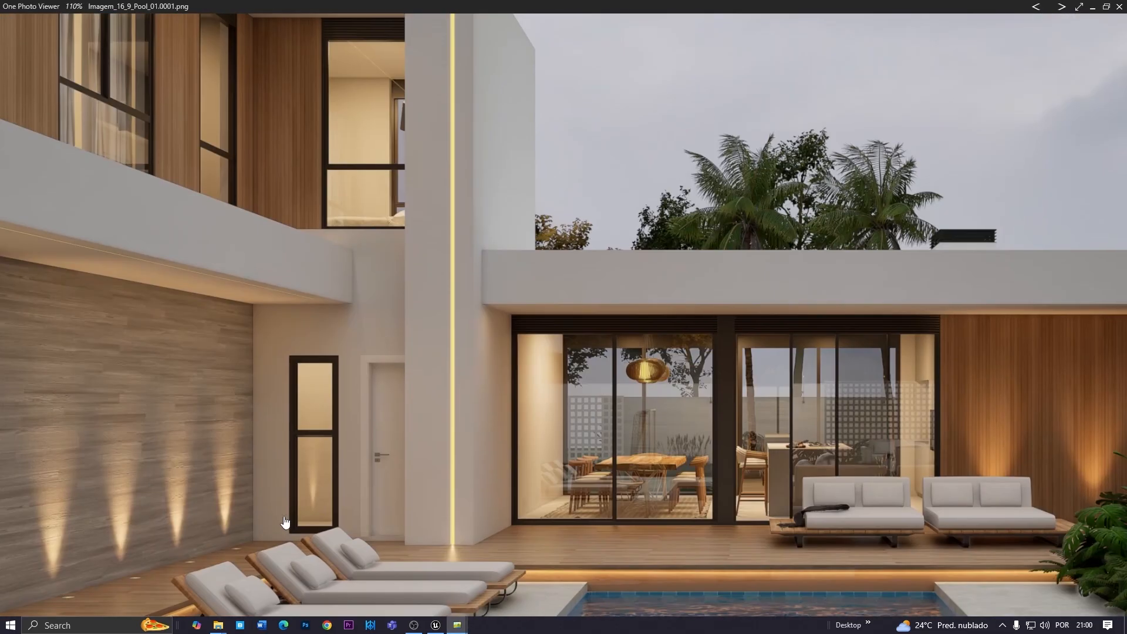
pyautogui.moveTo(650, 505); pyautogui.dragTo(203, 262)
pyautogui.scroll(5, 717, 424)
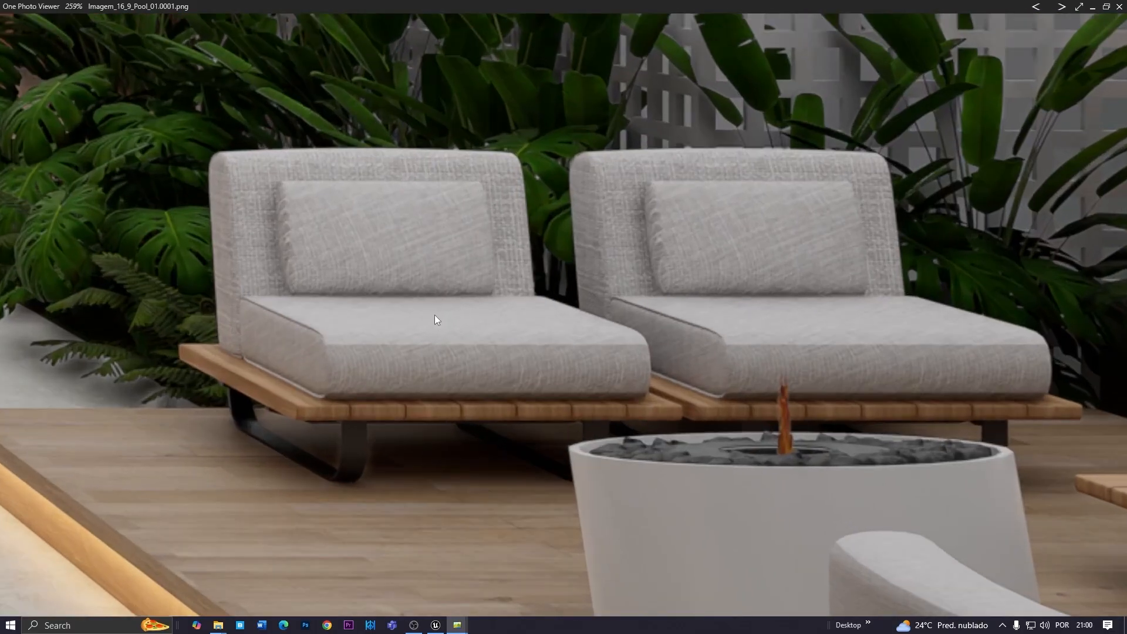
pyautogui.scroll(-1, 434, 314)
pyautogui.moveTo(697, 334); pyautogui.dragTo(368, 286)
pyautogui.scroll(-6, 424, 216)
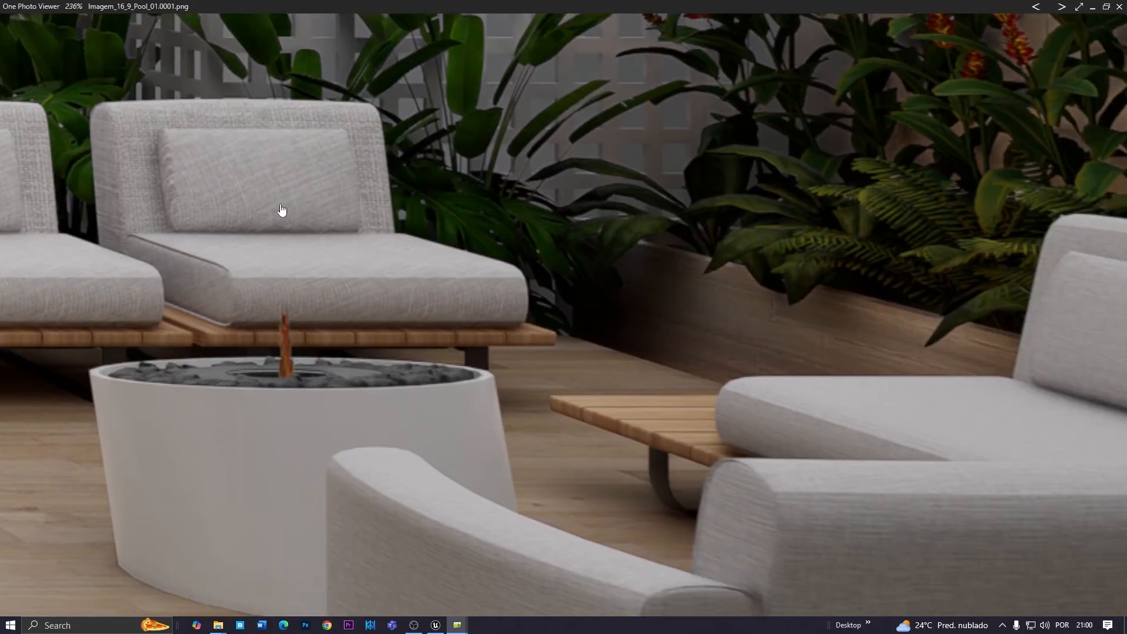
pyautogui.scroll(-3, 604, 308)
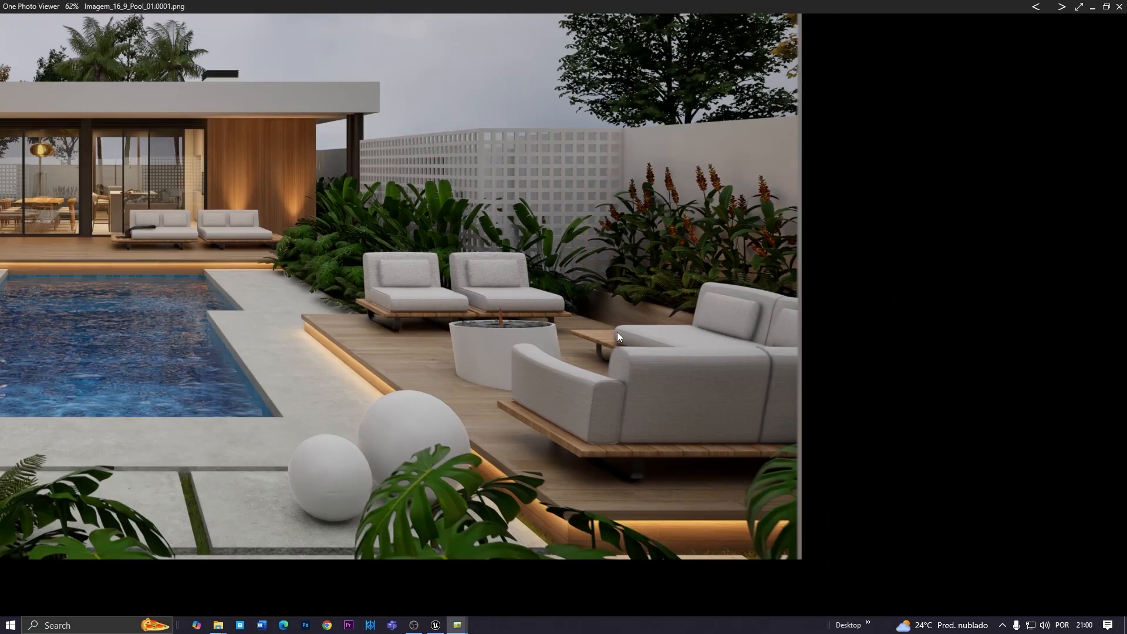
pyautogui.scroll(4, 617, 333)
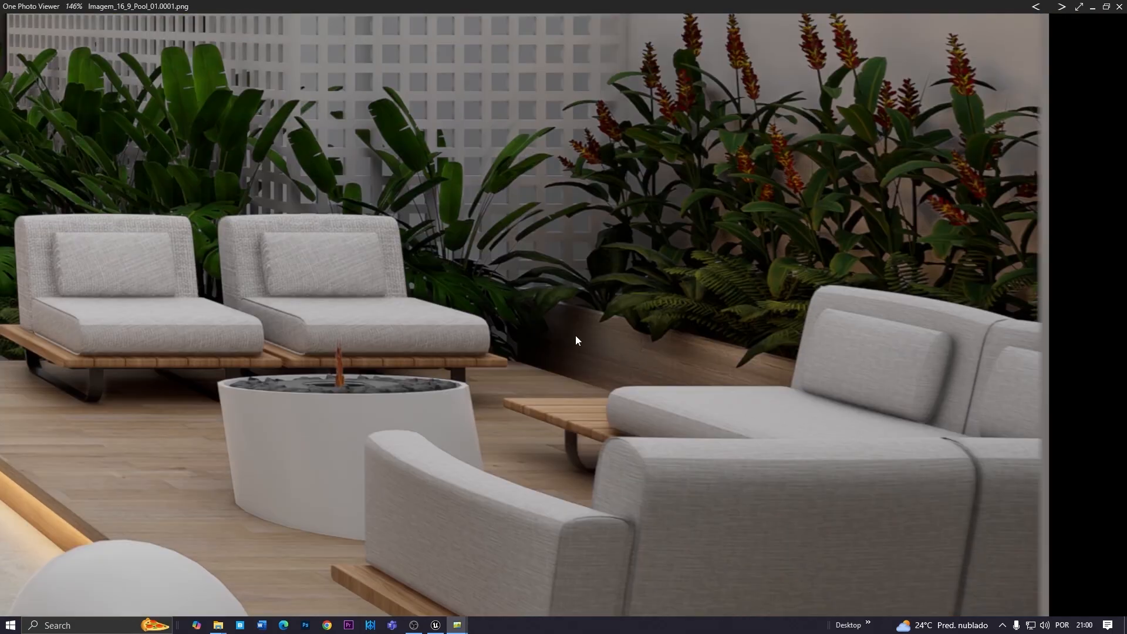
pyautogui.scroll(-8, 534, 357)
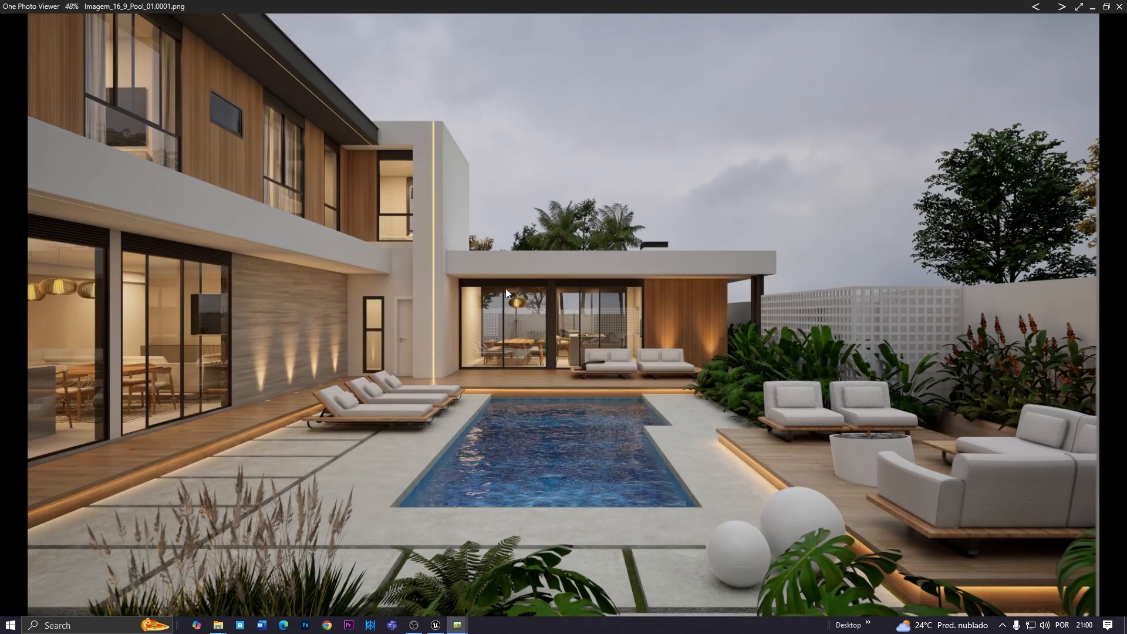
# Compare the 16:9 pool render with the previous image and the Unreal scene, examining the planter beside the lounge deck
pyautogui.press('Left')
pyautogui.press('Right')
pyautogui.scroll(5, 1002, 406)
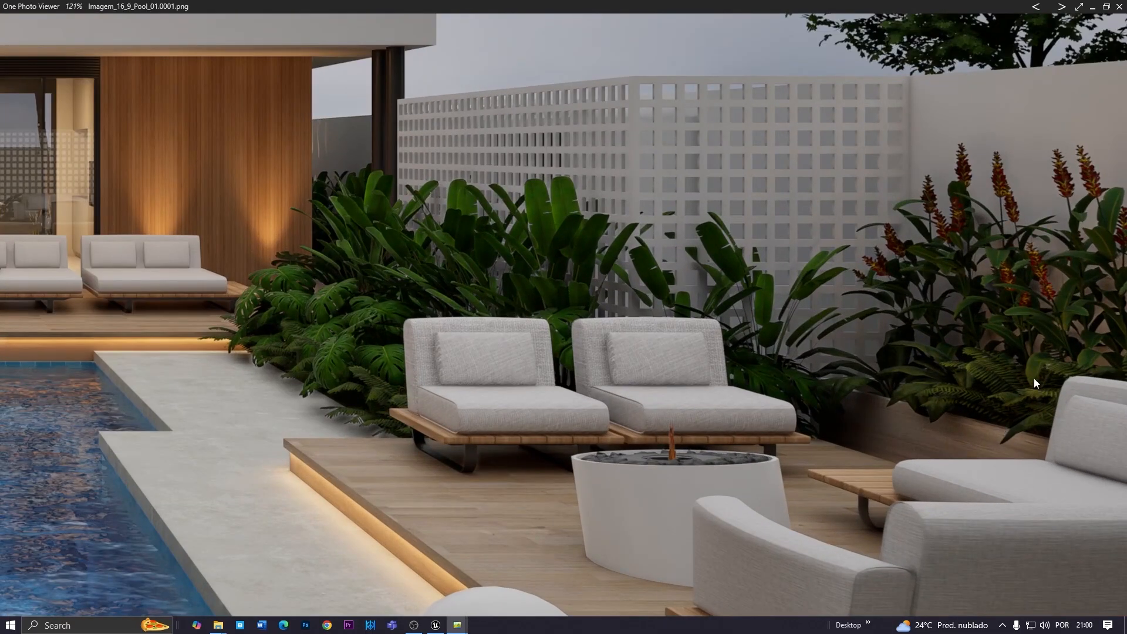
pyautogui.scroll(-5, 1005, 406)
pyautogui.click(436, 625)
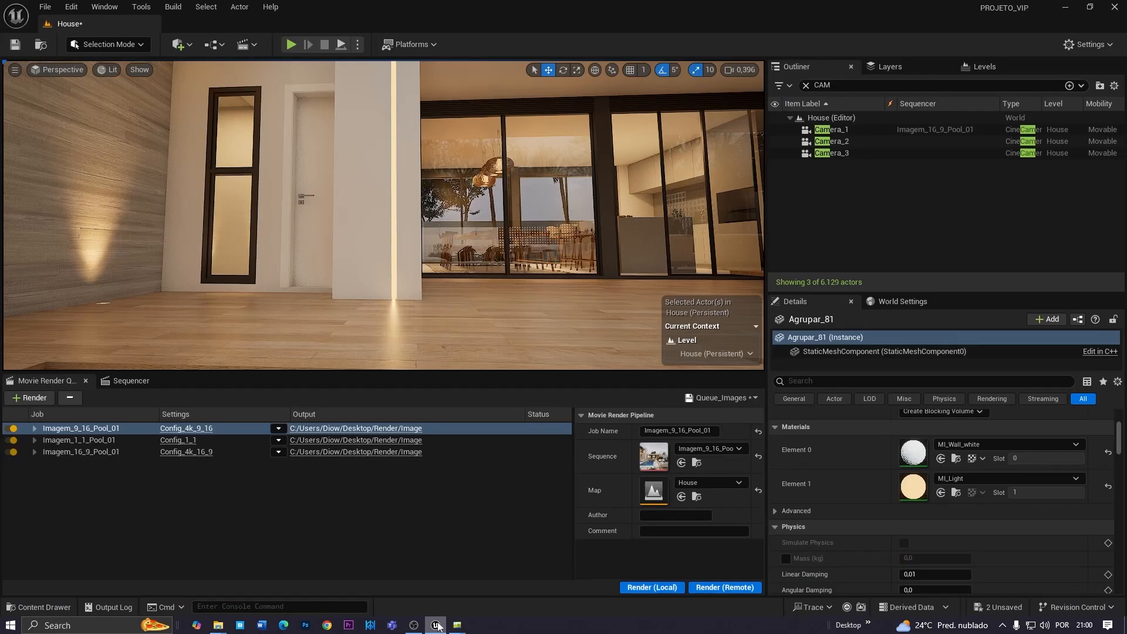
pyautogui.hotkey('alt', 'Tab')
pyautogui.scroll(5, 964, 434)
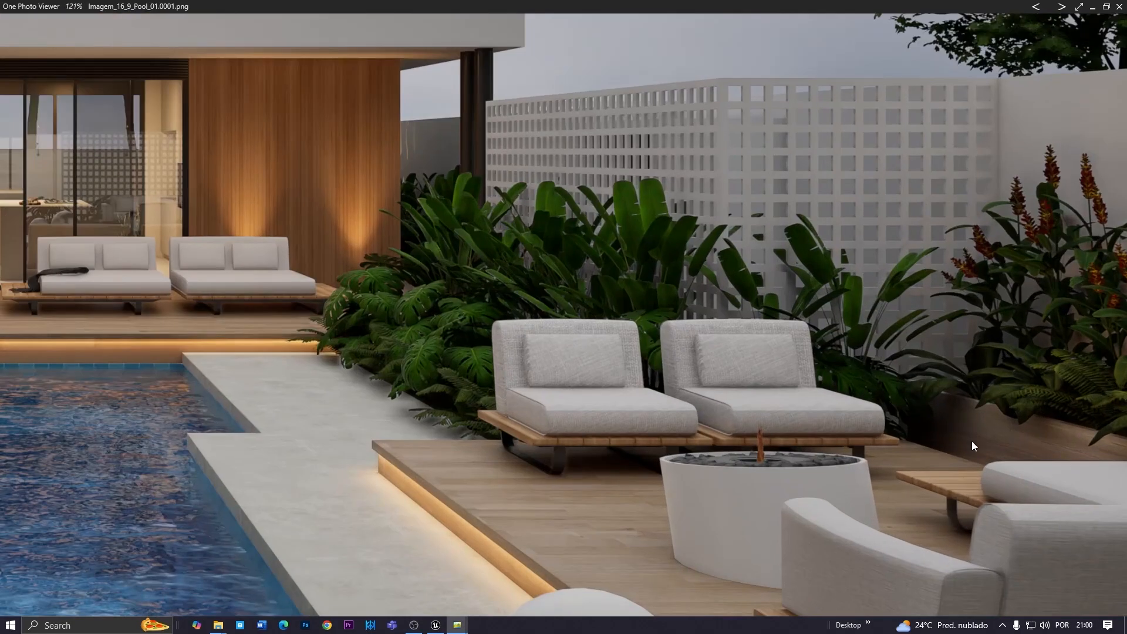
# Switch to Unreal and select the long rectangular light at the flowering planter behind the lounge sofa
pyautogui.hotkey('alt', 'Tab')
pyautogui.moveTo(446, 252); pyautogui.dragTo(399, 287, button='right')
pyautogui.press('w')
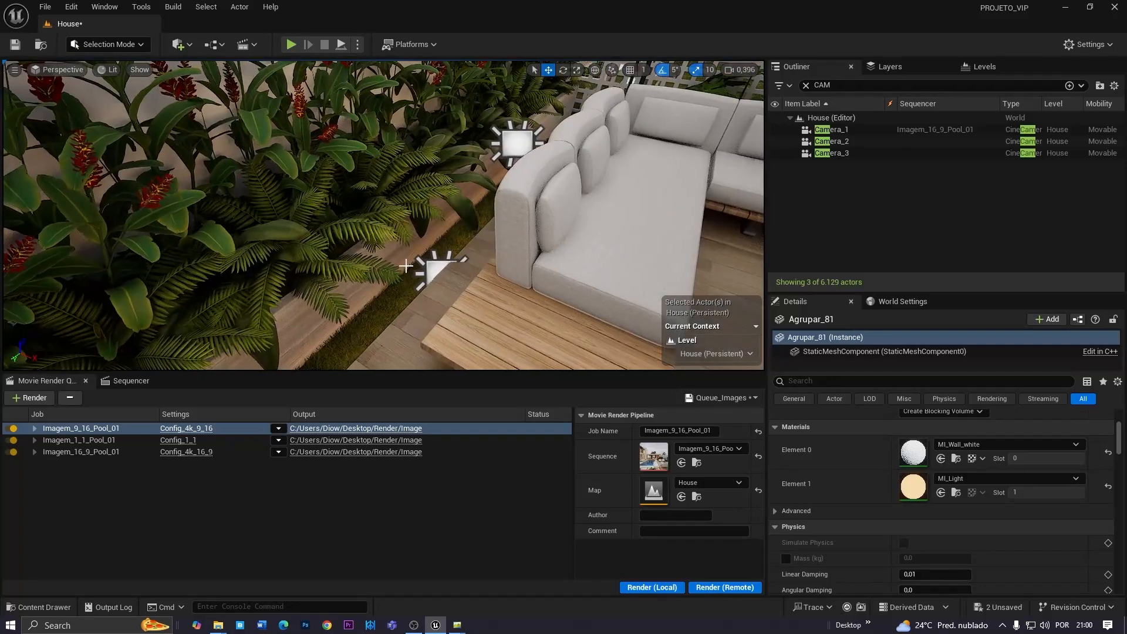
pyautogui.click(515, 144)
pyautogui.moveTo(515, 145); pyautogui.dragTo(482, 130, button='right')
pyautogui.press('s')
pyautogui.moveTo(683, 266); pyautogui.dragTo(555, 261, button='right')
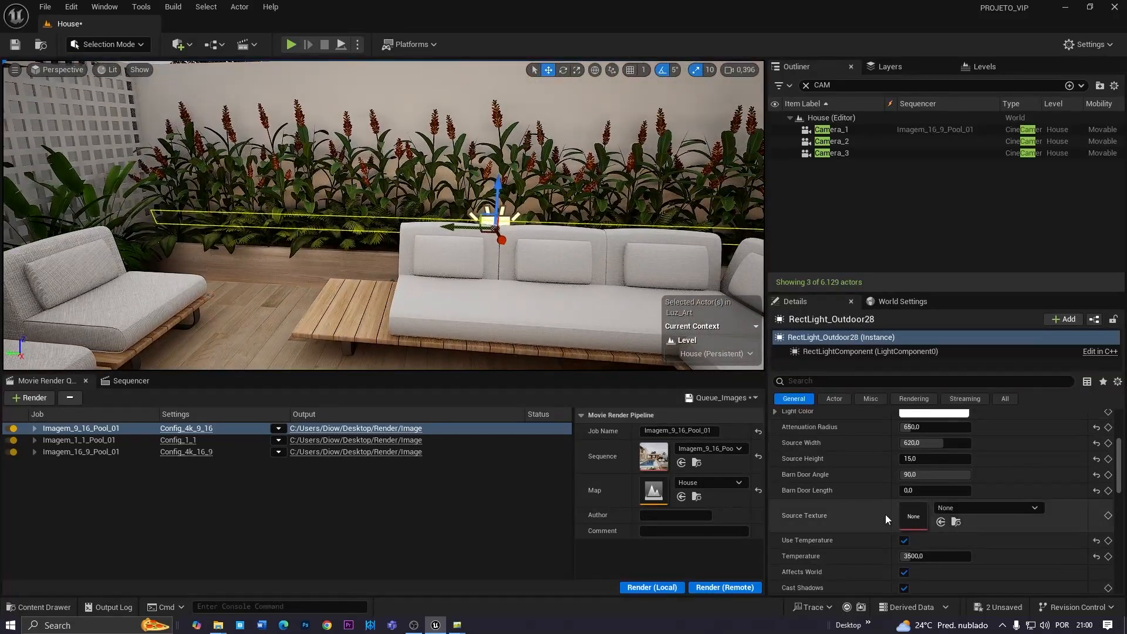
# Set the planter light's intensity to 3 cd and check the effect from the sofa and across the pool
pyautogui.scroll(4, 887, 512)
pyautogui.click(935, 492)
pyautogui.write('3')
pyautogui.moveTo(546, 282)
pyautogui.mouseDown(button='right')
pyautogui.moveTo(587, 270)
pyautogui.moveTo(552, 273)
pyautogui.mouseUp(button='right')
pyautogui.press('s')
pyautogui.moveTo(399, 246); pyautogui.dragTo(378, 246)
pyautogui.press('d')
pyautogui.moveTo(377, 247); pyautogui.dragTo(247, 265, button='right')
pyautogui.press('w')
pyautogui.press('d')
pyautogui.press('a')
pyautogui.press('s')
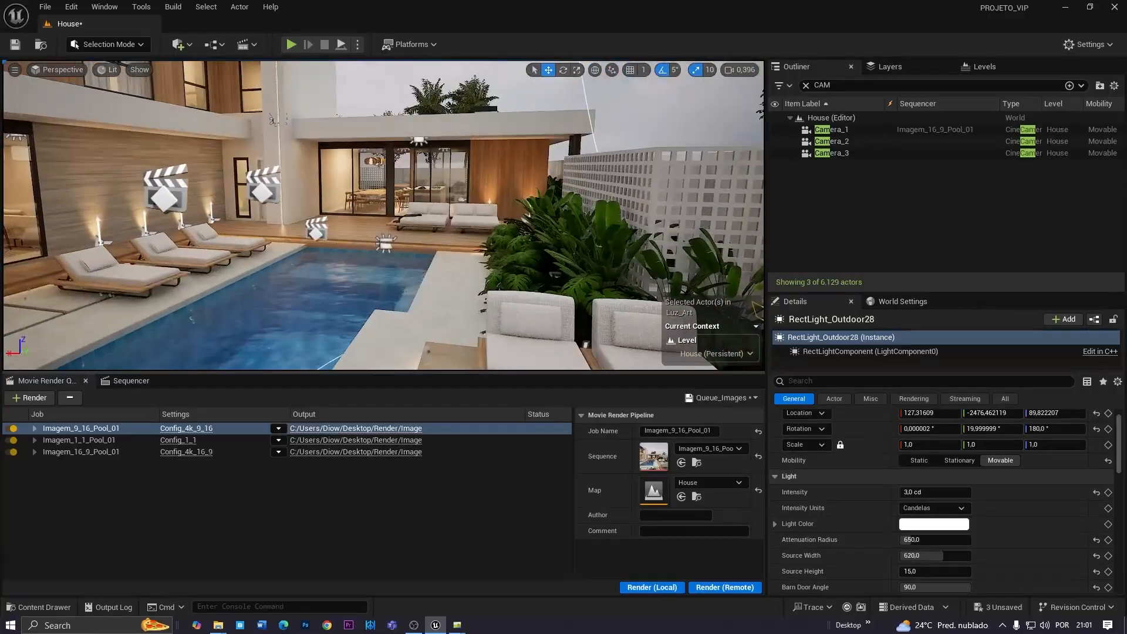
# Switch to One Photo Viewer and examine the wall uplights and sun loungers in the 16:9 pool render
pyautogui.hotkey('alt', 'Tab')
pyautogui.scroll(-4, 227, 338)
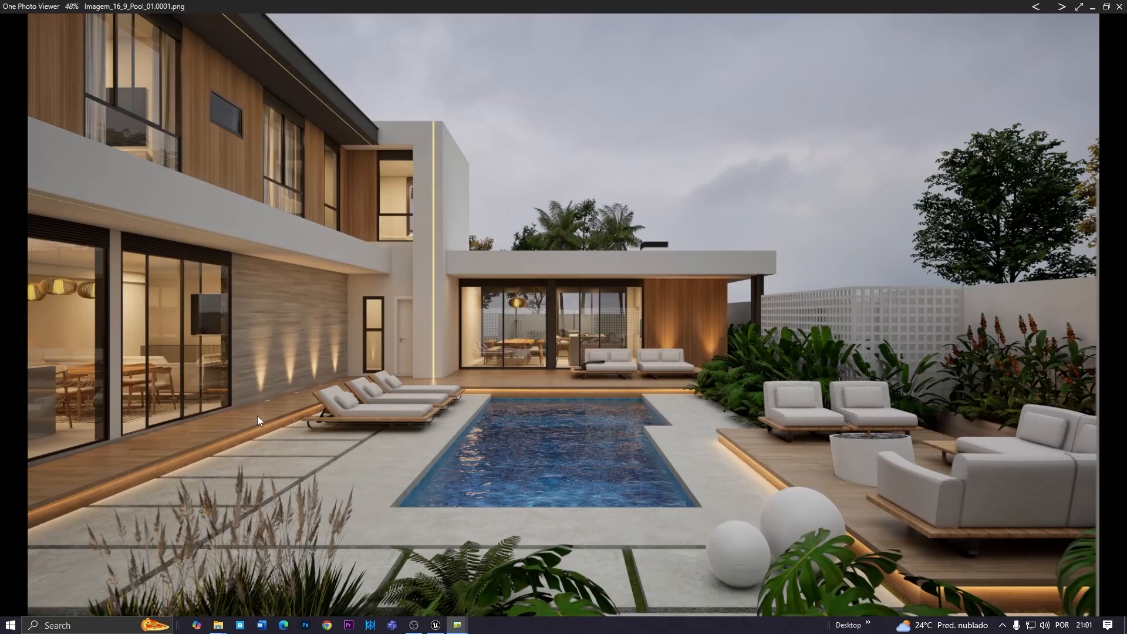
pyautogui.scroll(5, 257, 416)
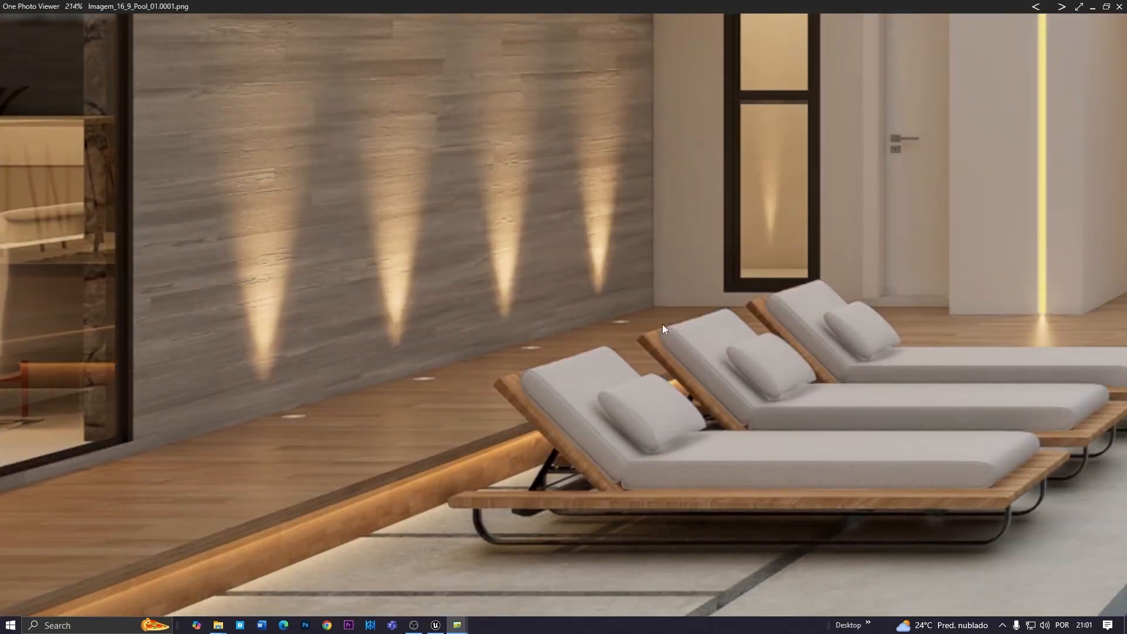
pyautogui.scroll(-5, 662, 324)
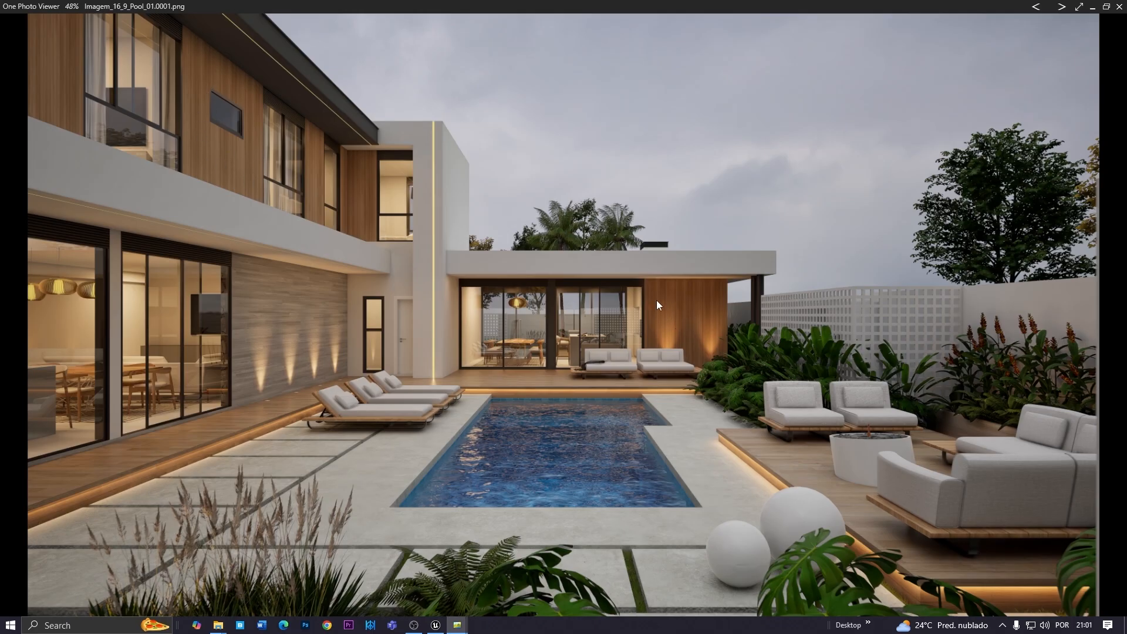
# Return to Unreal, open the MI_Wood_wall material of the upper-floor facade and expand its Albedo Controls
pyautogui.press('Escape')
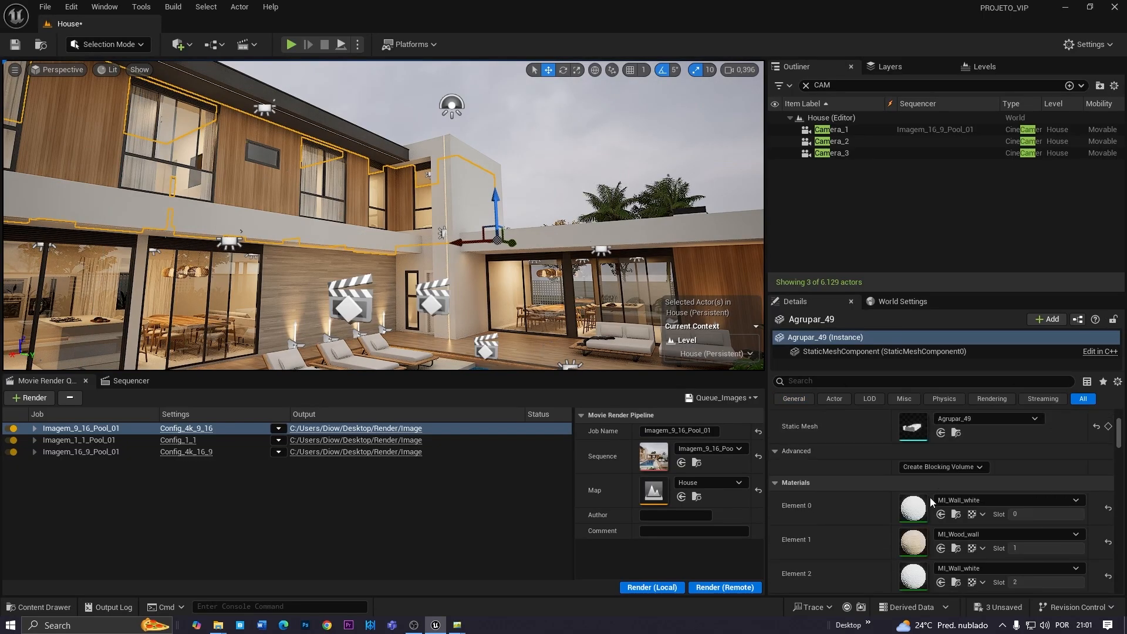
pyautogui.scroll(-2, 934, 483)
pyautogui.doubleClick(913, 504)
pyautogui.scroll(-3, 705, 361)
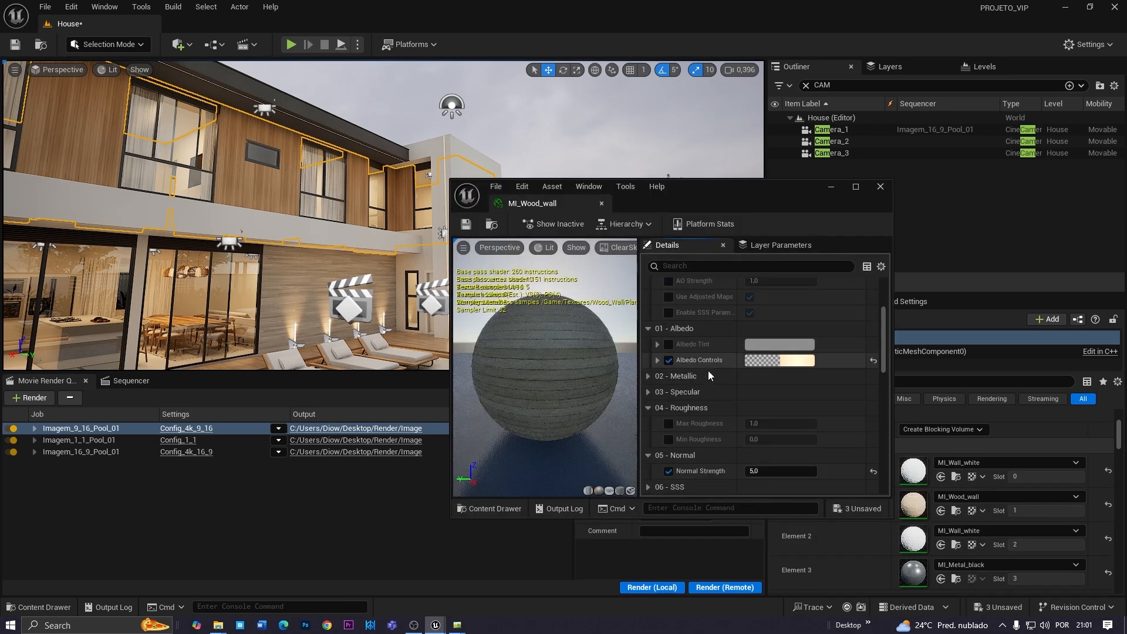
pyautogui.click(657, 360)
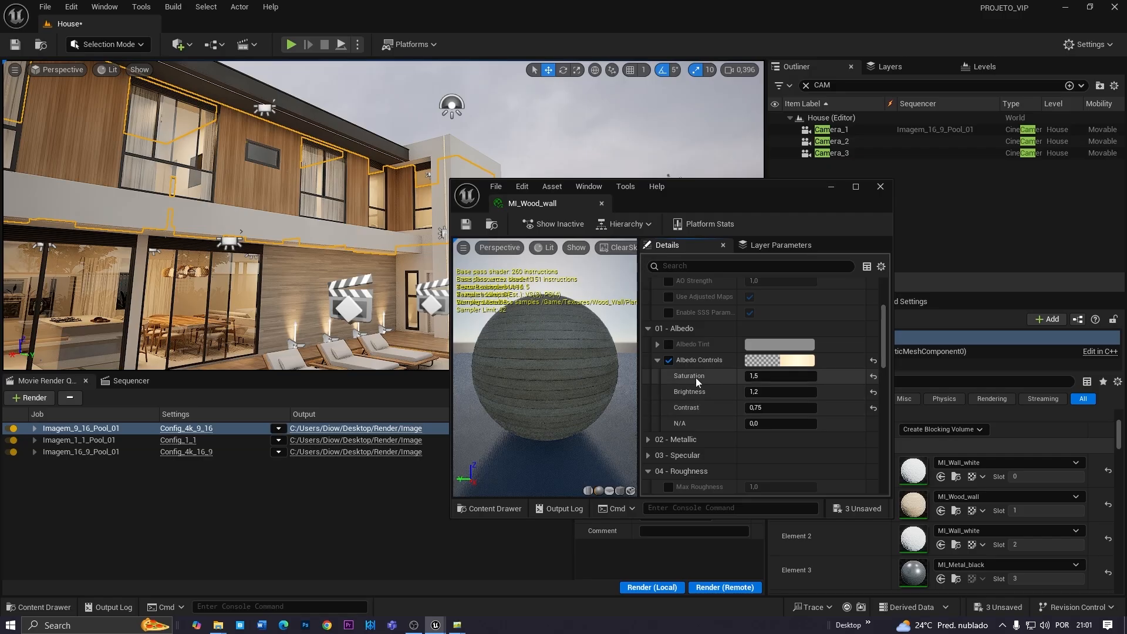
# Set MI_Wood_wall's albedo contrast to 0.6, check the facade, close the editor and switch to One Photo Viewer
pyautogui.press('w')
pyautogui.moveTo(329, 246)
pyautogui.mouseDown(button='right')
pyautogui.moveTo(311, 232)
pyautogui.moveTo(320, 228)
pyautogui.mouseUp(button='right')
pyautogui.click(780, 409)
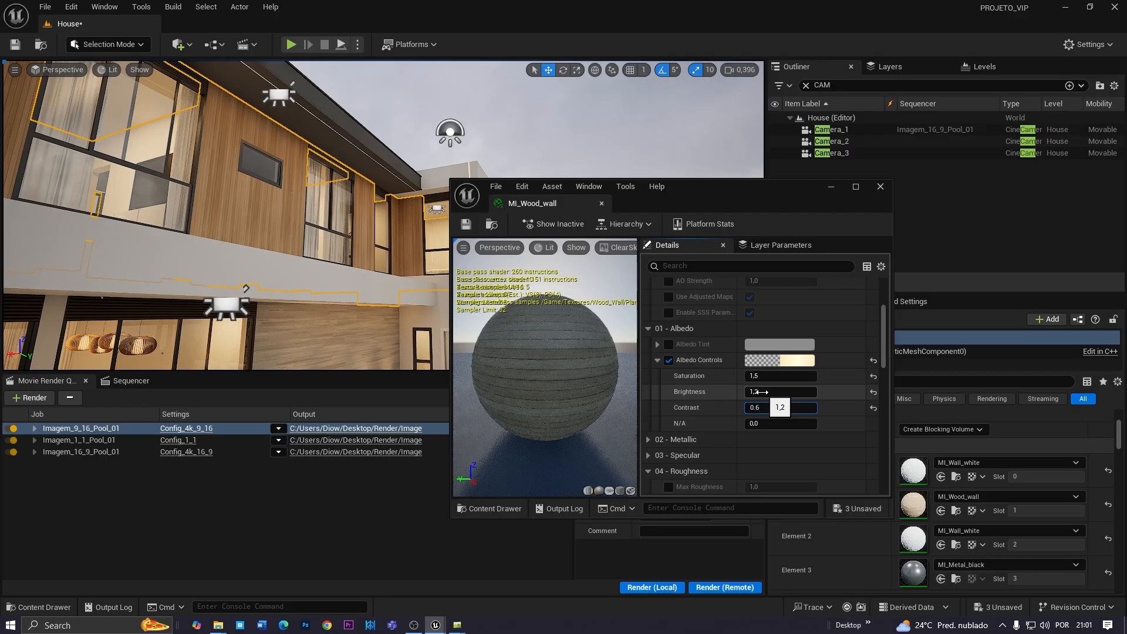
pyautogui.press('s')
pyautogui.moveTo(352, 235); pyautogui.dragTo(382, 246, button='right')
pyautogui.scroll(-1, 375, 248)
pyautogui.press('g')
pyautogui.press('s')
pyautogui.scroll(1, 378, 250)
pyautogui.click(880, 186)
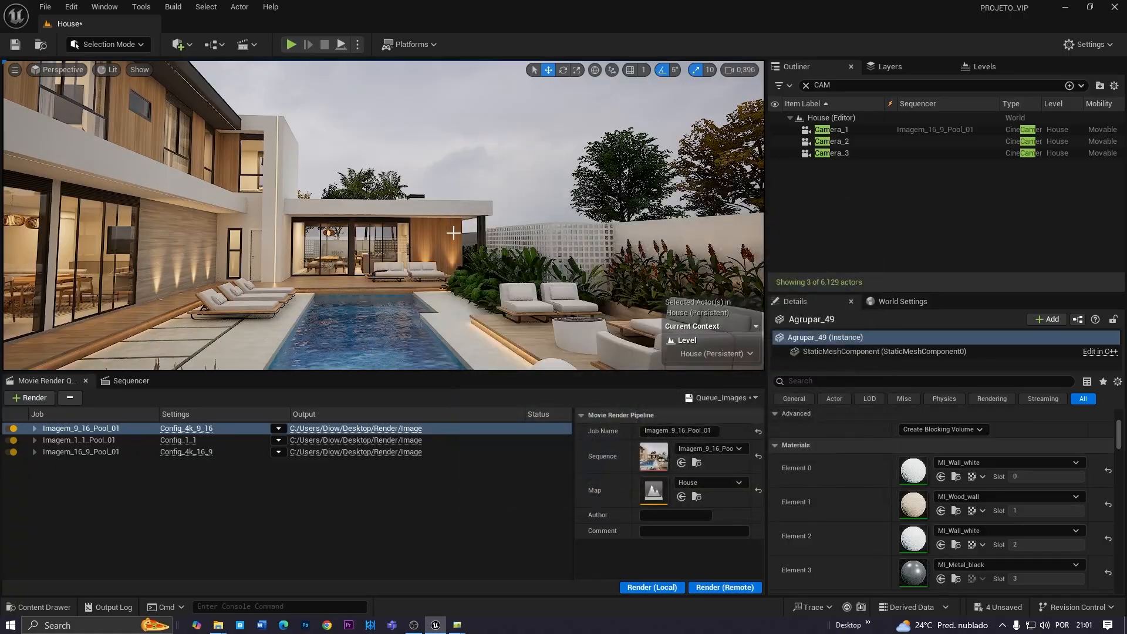
pyautogui.hotkey('alt', 'Tab')
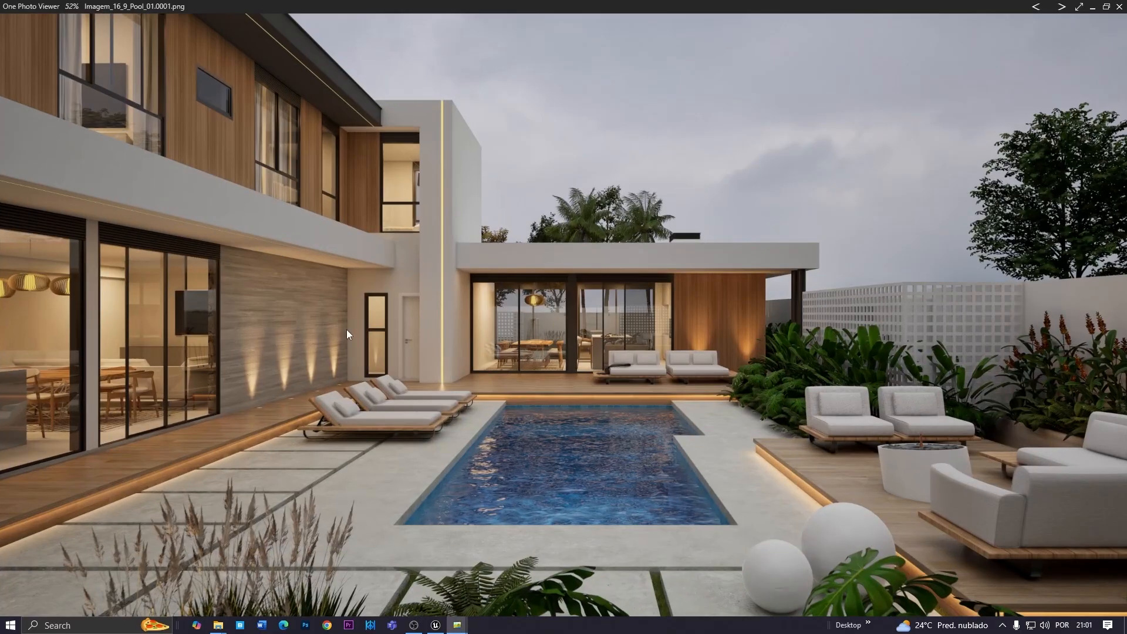
# Return to Unreal and examine the house facade, sun loungers and pool area from several viewpoints
pyautogui.hotkey('alt', 'Tab')
pyautogui.moveTo(376, 320); pyautogui.dragTo(352, 317, button='right')
pyautogui.press('w')
pyautogui.scroll(2, 373, 317)
pyautogui.press('s')
pyautogui.press('a')
pyautogui.scroll(-1, 333, 315)
pyautogui.press('w')
pyautogui.press('s')
pyautogui.press('w')
pyautogui.scroll(-2, 325, 317)
pyautogui.press('a')
pyautogui.press('s')
pyautogui.scroll(3, 341, 317)
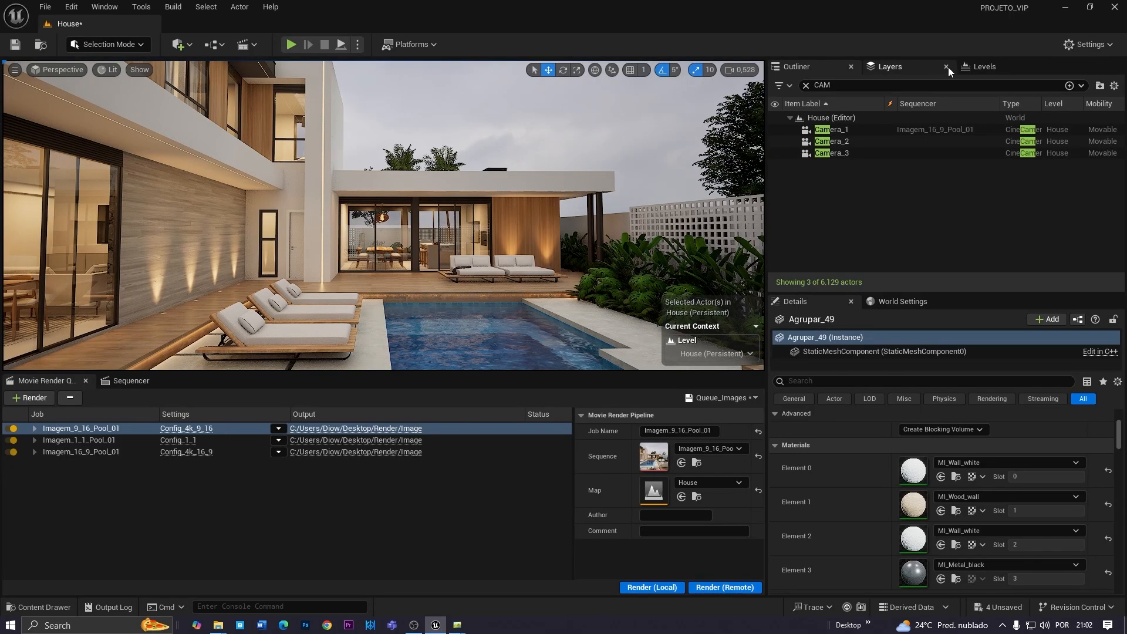
# Show the levels list, select the curtain of the upper-floor window and duplicate it straight down toward the ground floor
pyautogui.click(981, 67)
pyautogui.moveTo(368, 238); pyautogui.dragTo(312, 226, button='right')
pyautogui.press('w')
pyautogui.scroll(1, 368, 238)
pyautogui.click(368, 238)
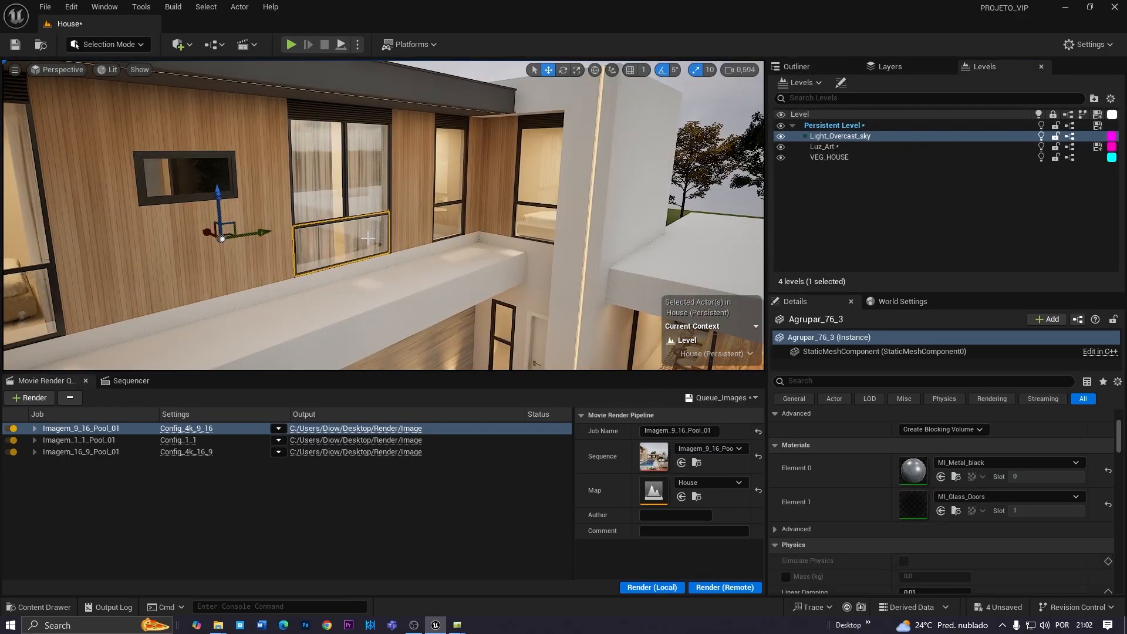
pyautogui.click(379, 209)
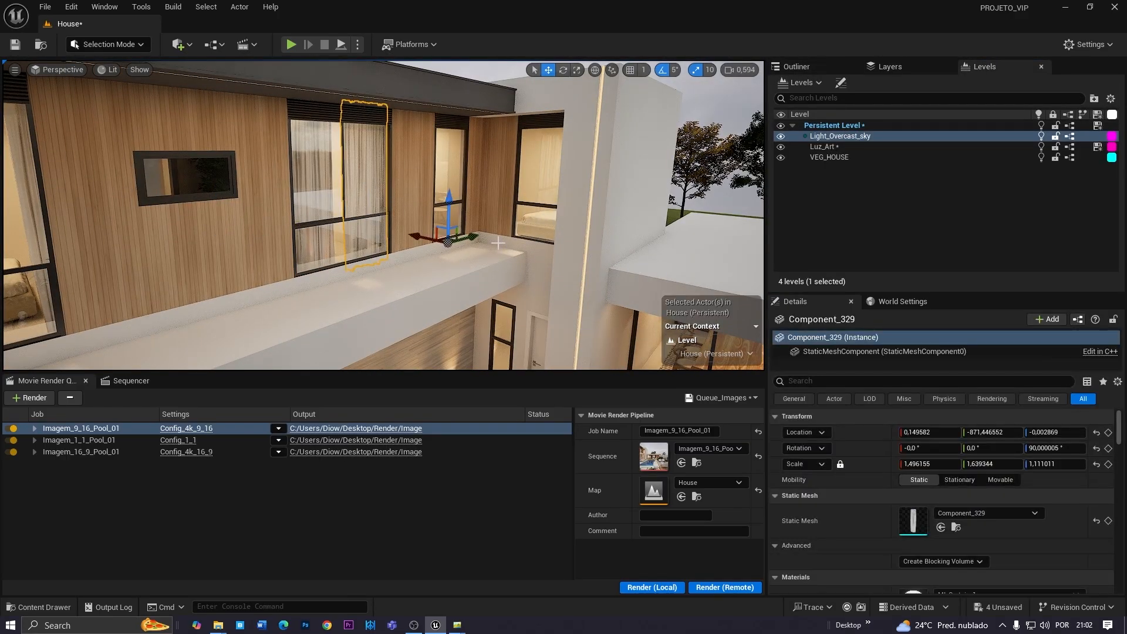
pyautogui.scroll(-5, 456, 207)
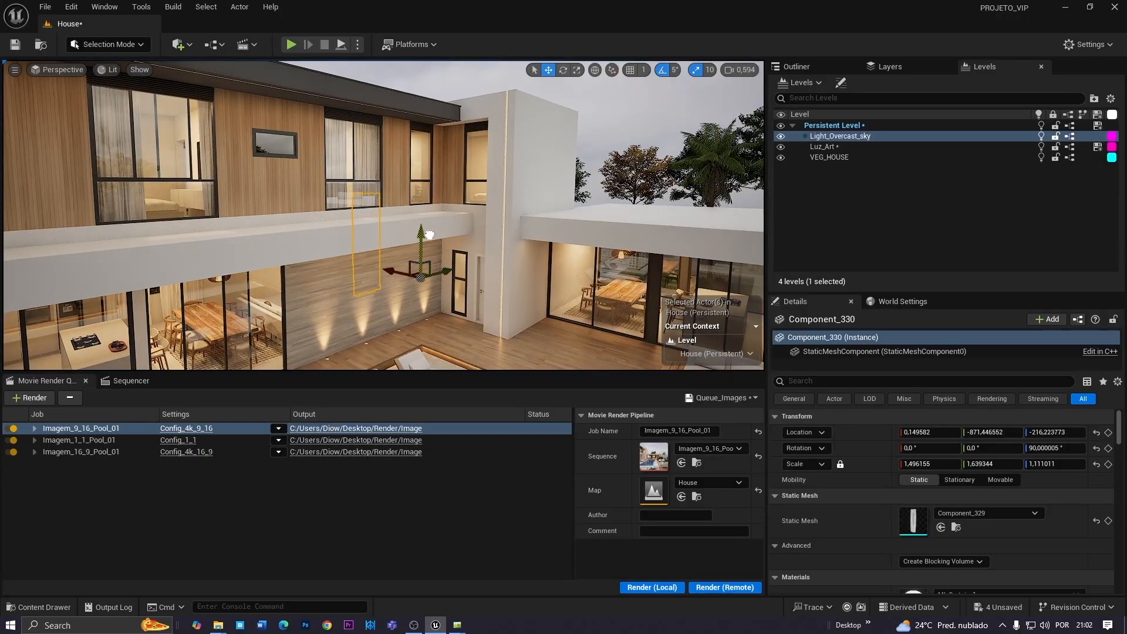
# Lower the curtain copy to about Z -383 near the narrow ground-floor window and rotate it to 180° about Z
pyautogui.press('w')
pyautogui.moveTo(503, 301); pyautogui.dragTo(543, 323, button='right')
pyautogui.press('w')
pyautogui.moveTo(502, 292); pyautogui.dragTo(509, 323, button='right')
pyautogui.moveTo(529, 222); pyautogui.dragTo(495, 241)
pyautogui.press('w')
pyautogui.moveTo(496, 241)
pyautogui.mouseDown(button='right')
pyautogui.moveTo(515, 241)
pyautogui.moveTo(499, 249)
pyautogui.mouseUp(button='right')
pyautogui.press('e')
pyautogui.moveTo(470, 277); pyautogui.dragTo(425, 275)
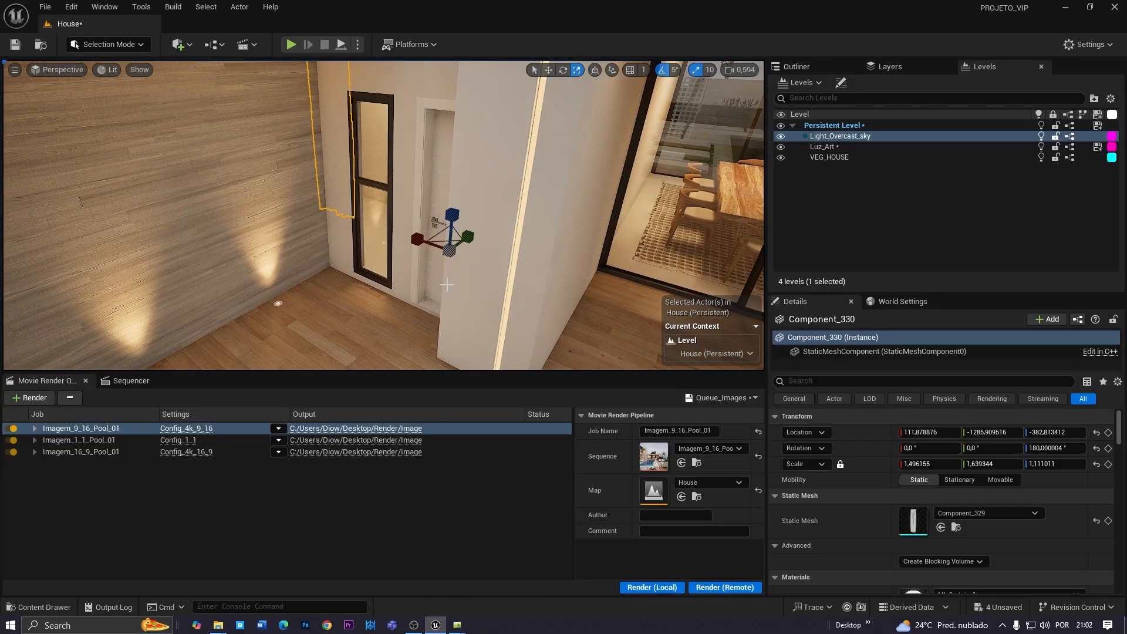
# Position the curtain copy behind the narrow window beside the door, at about X 350, Y -1035
pyautogui.moveTo(531, 281); pyautogui.dragTo(526, 279)
pyautogui.press('s')
pyautogui.moveTo(526, 279); pyautogui.dragTo(558, 259, button='right')
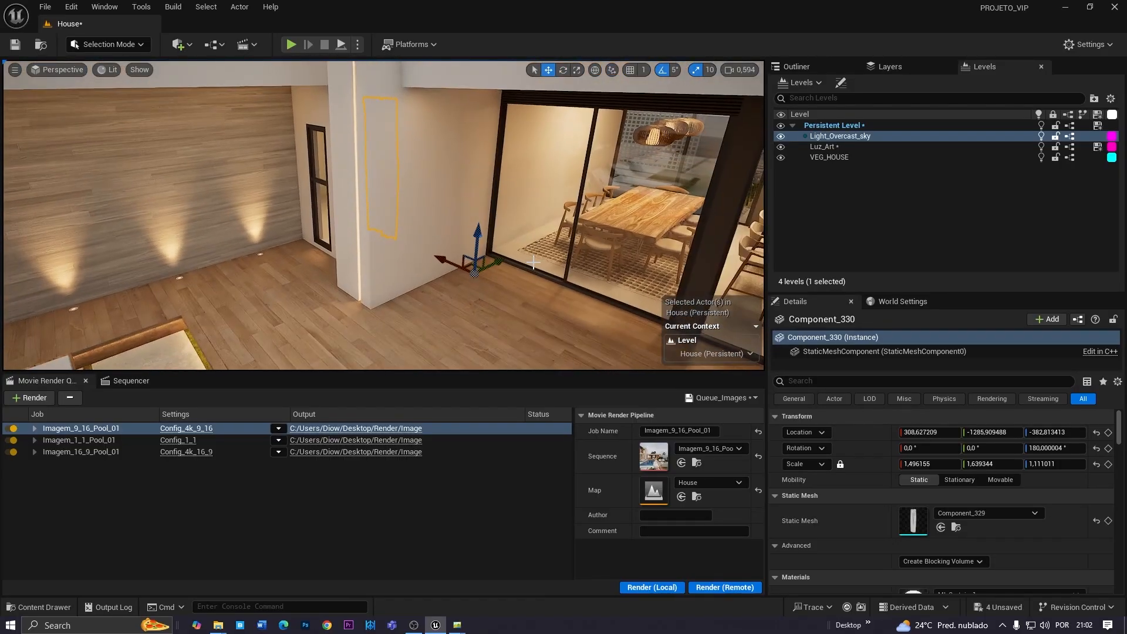
pyautogui.moveTo(450, 282); pyautogui.dragTo(447, 284)
pyautogui.moveTo(429, 301); pyautogui.dragTo(473, 258, button='right')
pyautogui.press('a')
pyautogui.scroll(-1, 429, 301)
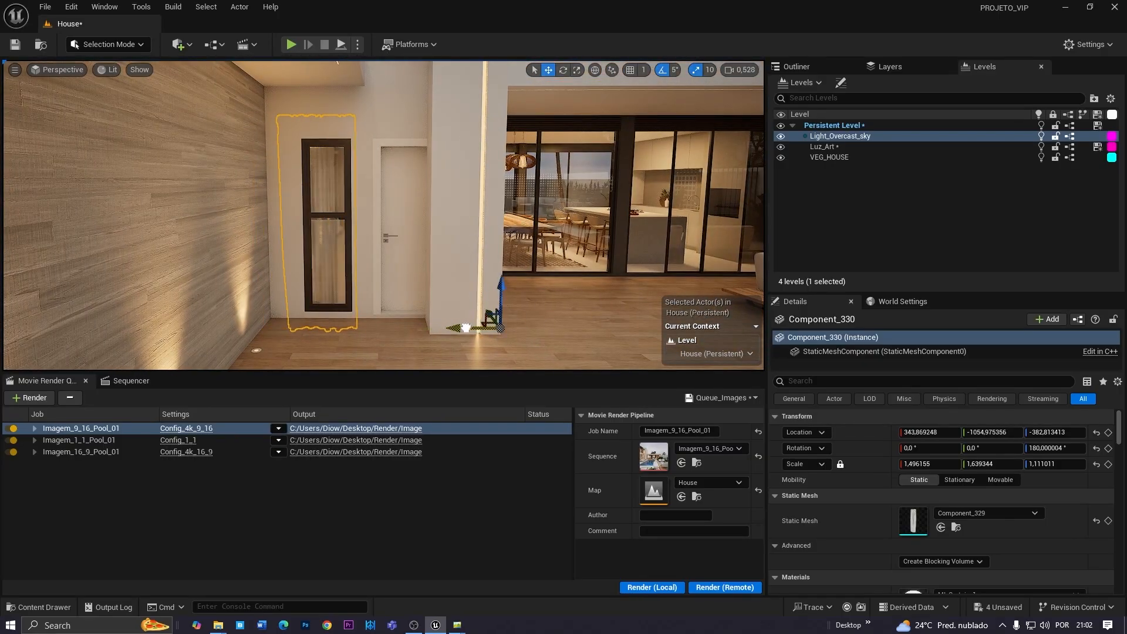
pyautogui.press('w')
pyautogui.moveTo(383, 317); pyautogui.dragTo(446, 341, button='right')
pyautogui.scroll(-2, 383, 317)
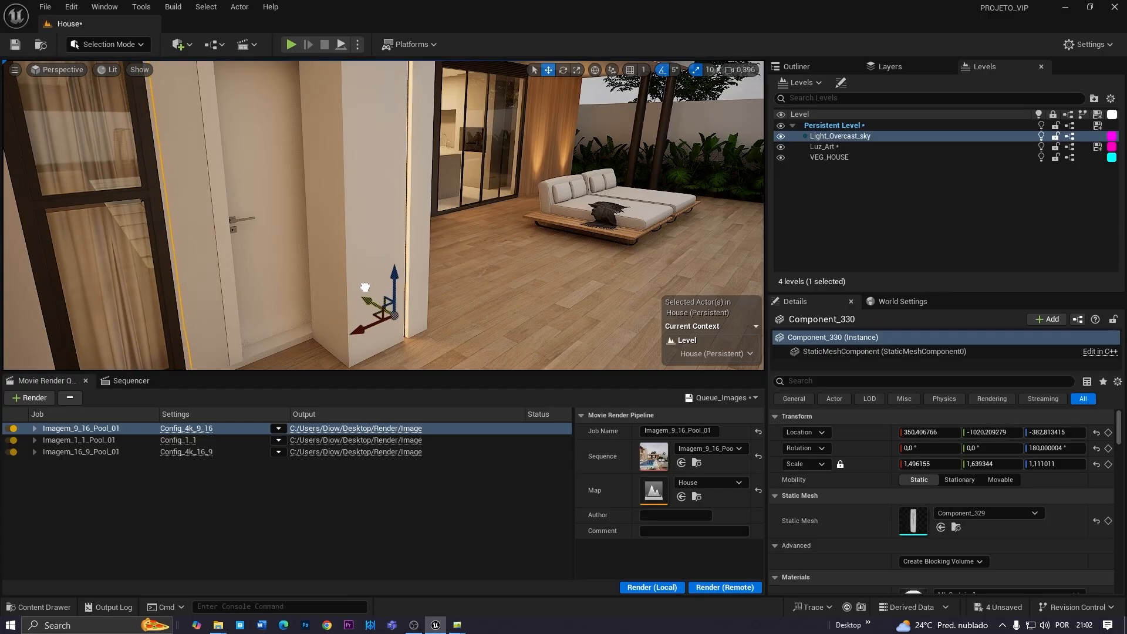
pyautogui.moveTo(356, 278); pyautogui.dragTo(351, 258, button='right')
pyautogui.press('w')
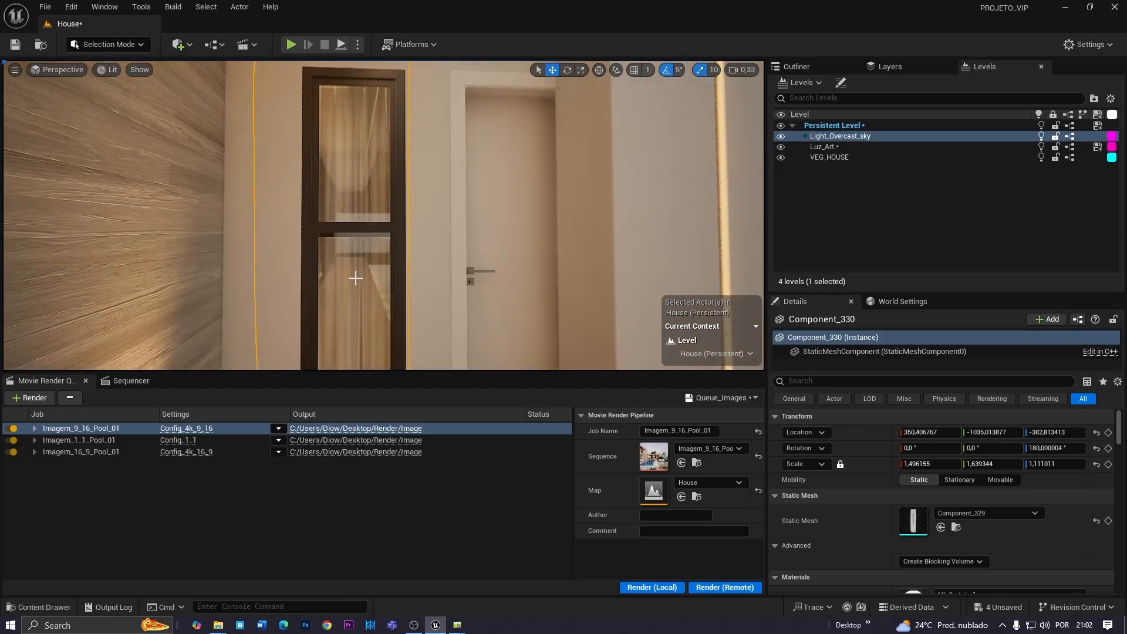
# Temporarily hide the curtain copy to compare the narrow window, and shift the restored copy to about Y -1021
pyautogui.press('h')
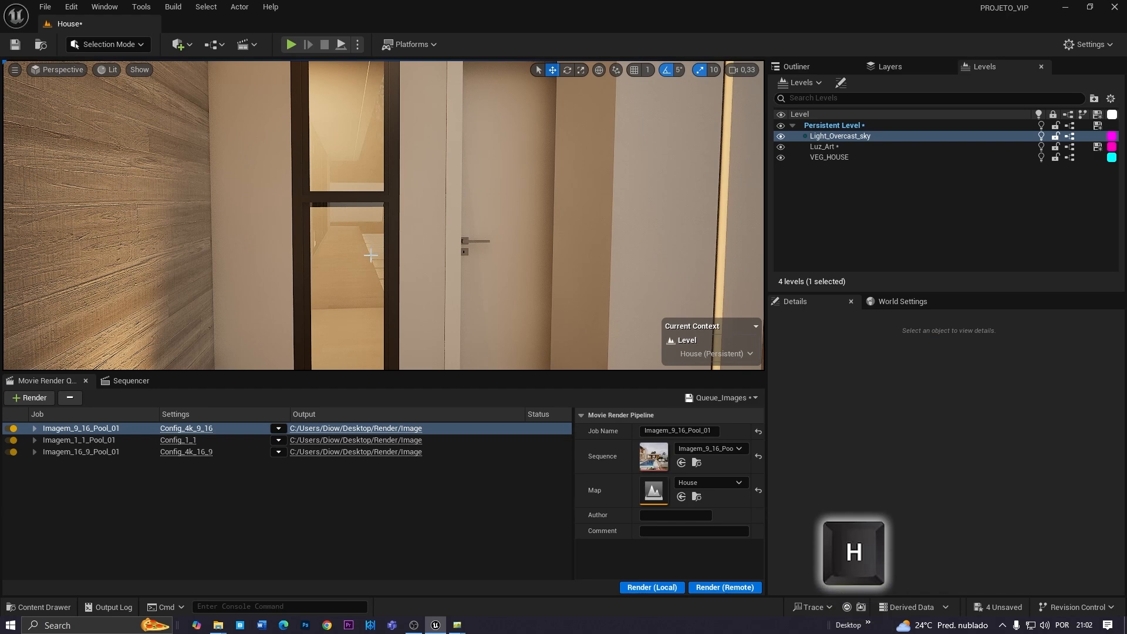
pyautogui.moveTo(367, 216); pyautogui.dragTo(367, 216, button='right')
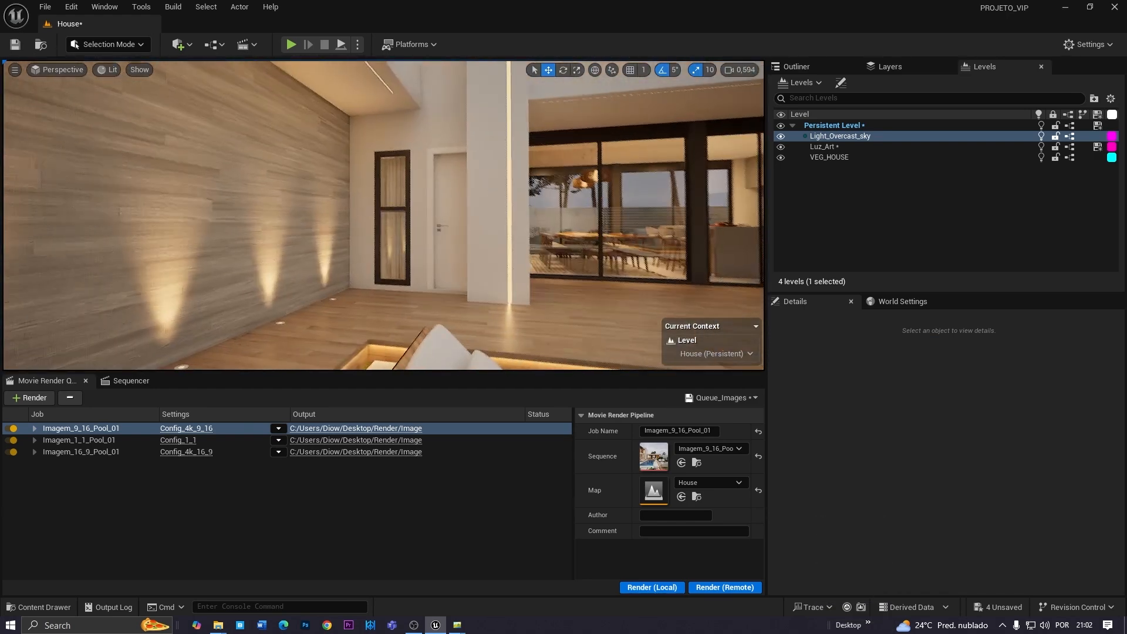
pyautogui.moveTo(349, 246); pyautogui.dragTo(474, 208, button='right')
pyautogui.click(349, 245)
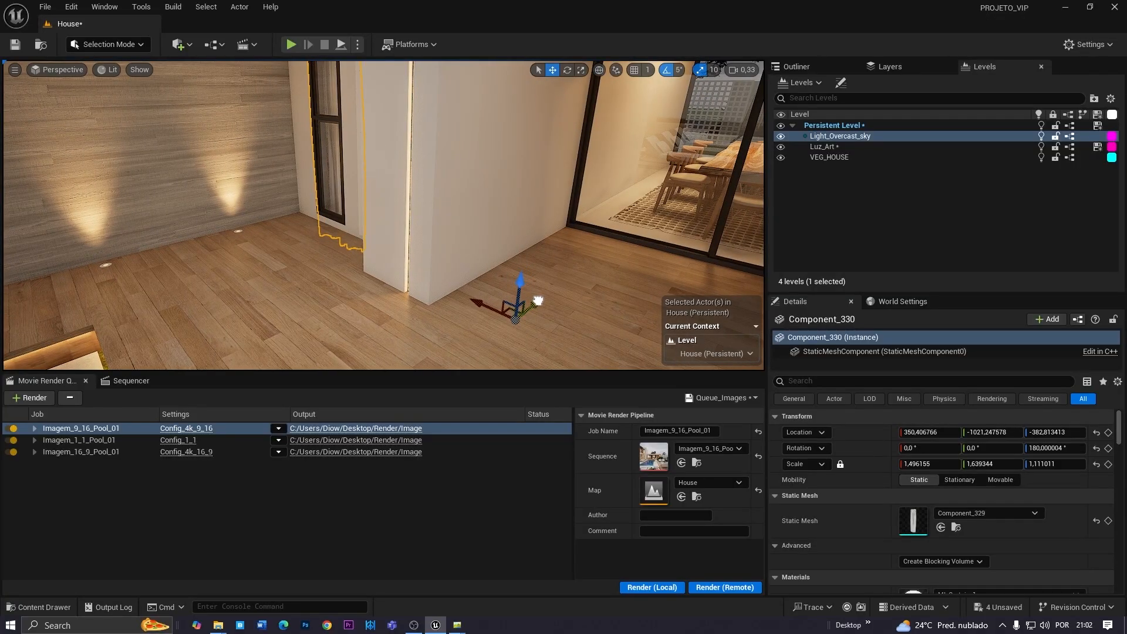
pyautogui.moveTo(474, 207); pyautogui.dragTo(474, 208, button='right')
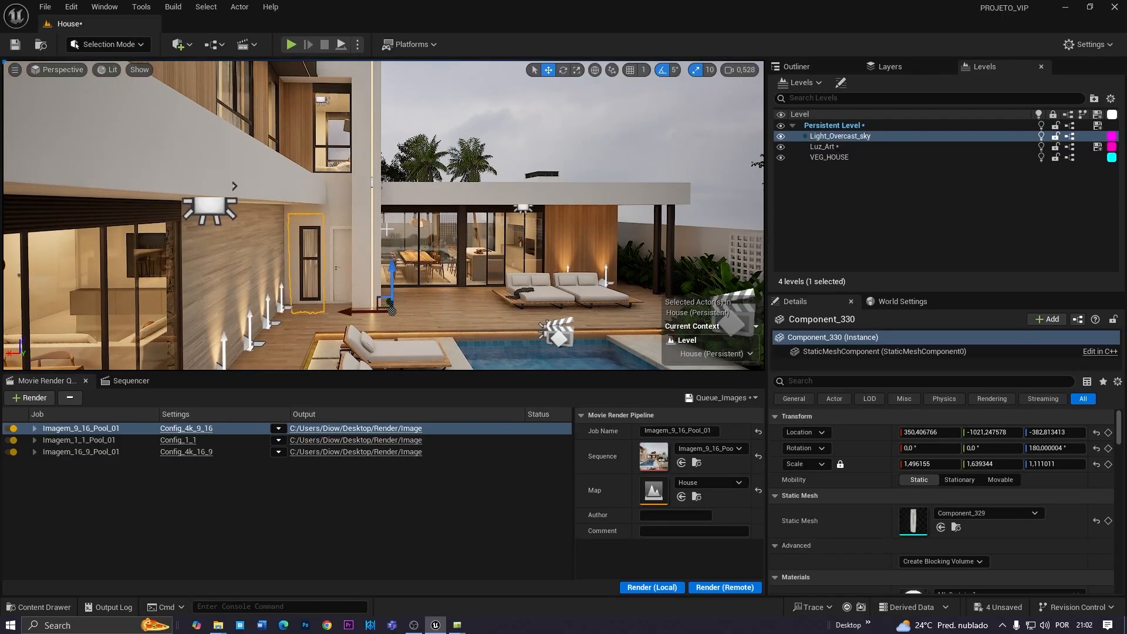
# Duplicate the curtain upward toward the upper-floor window and check the facade from across the pool in game view
pyautogui.moveTo(382, 222); pyautogui.dragTo(382, 221, button='right')
pyautogui.keyDown('alt'); pyautogui.moveTo(376, 256); pyautogui.dragTo(354, 164); pyautogui.keyUp('alt')
pyautogui.moveTo(391, 205); pyautogui.dragTo(345, 233, button='right')
pyautogui.press('g')
pyautogui.press('w')
pyautogui.scroll(-2, 395, 209)
pyautogui.scroll(-1, 398, 231)
pyautogui.press('g')
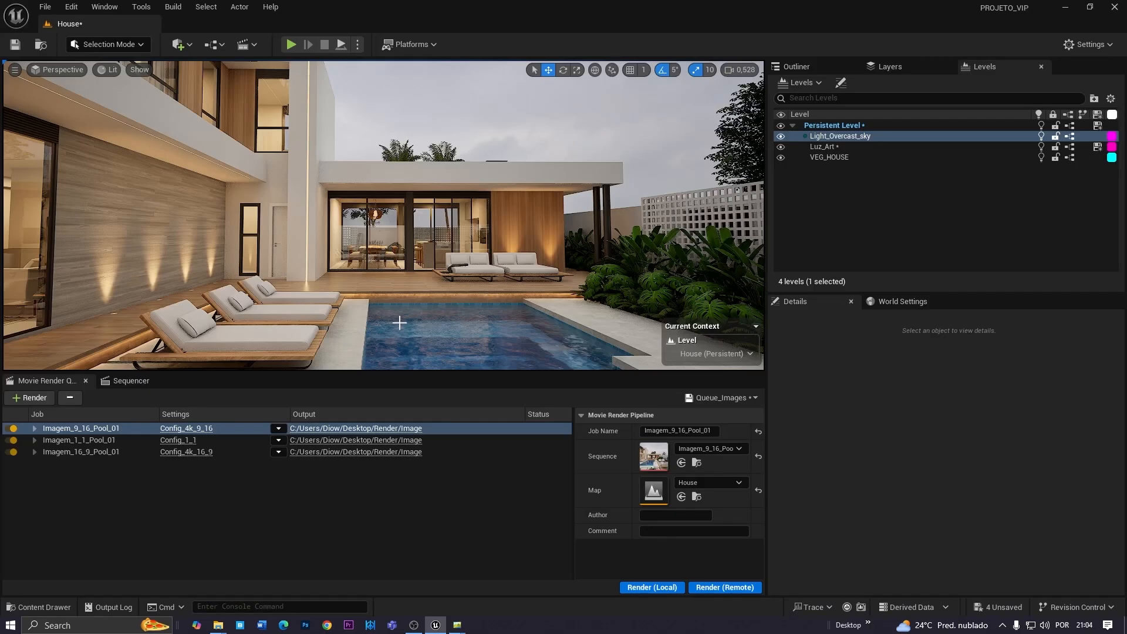
# Select the pool water surface, open its MI_Water material and inspect the WaterColor without changing it
pyautogui.moveTo(393, 323); pyautogui.dragTo(393, 323, button='right')
pyautogui.scroll(-2, 394, 323)
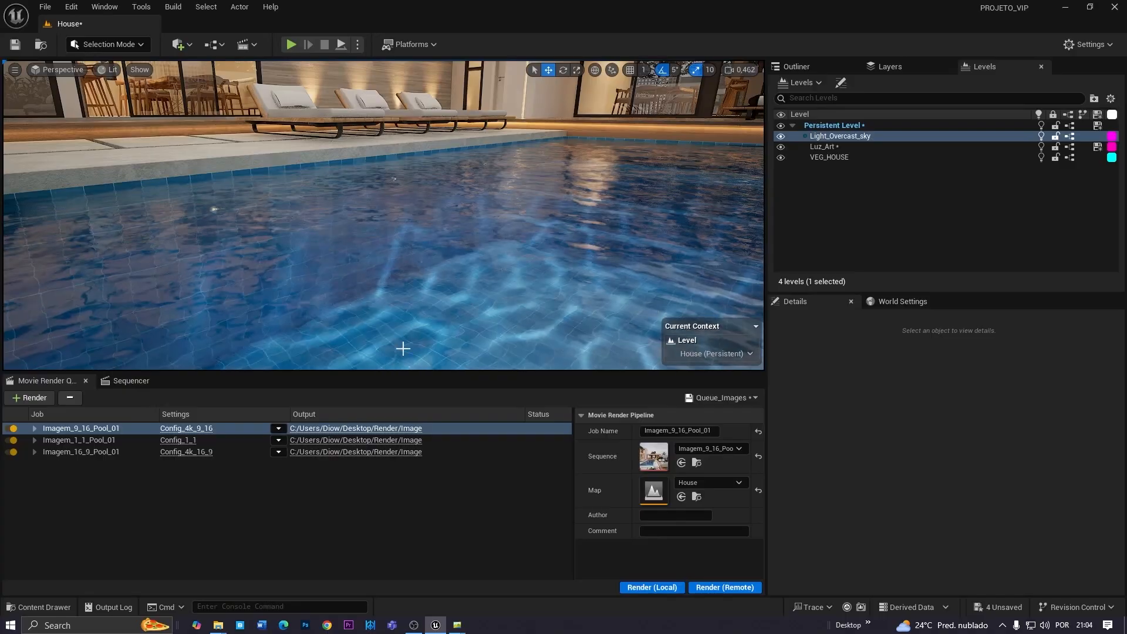
pyautogui.click(402, 344)
pyautogui.press('f')
pyautogui.scroll(-3, 786, 455)
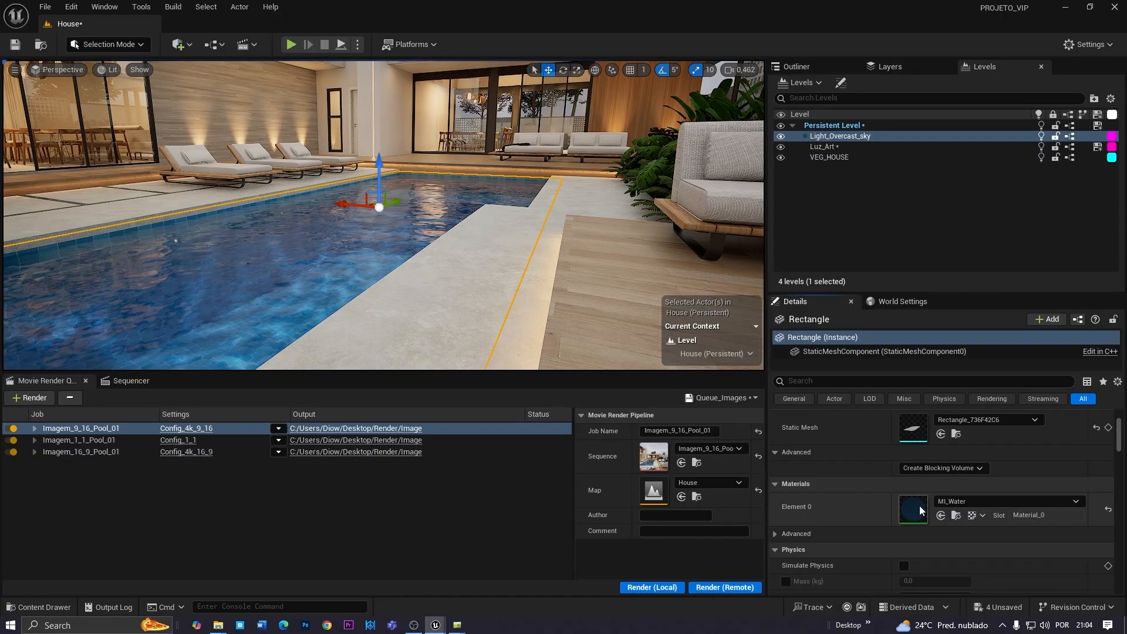
pyautogui.doubleClick(920, 505)
pyautogui.click(779, 348)
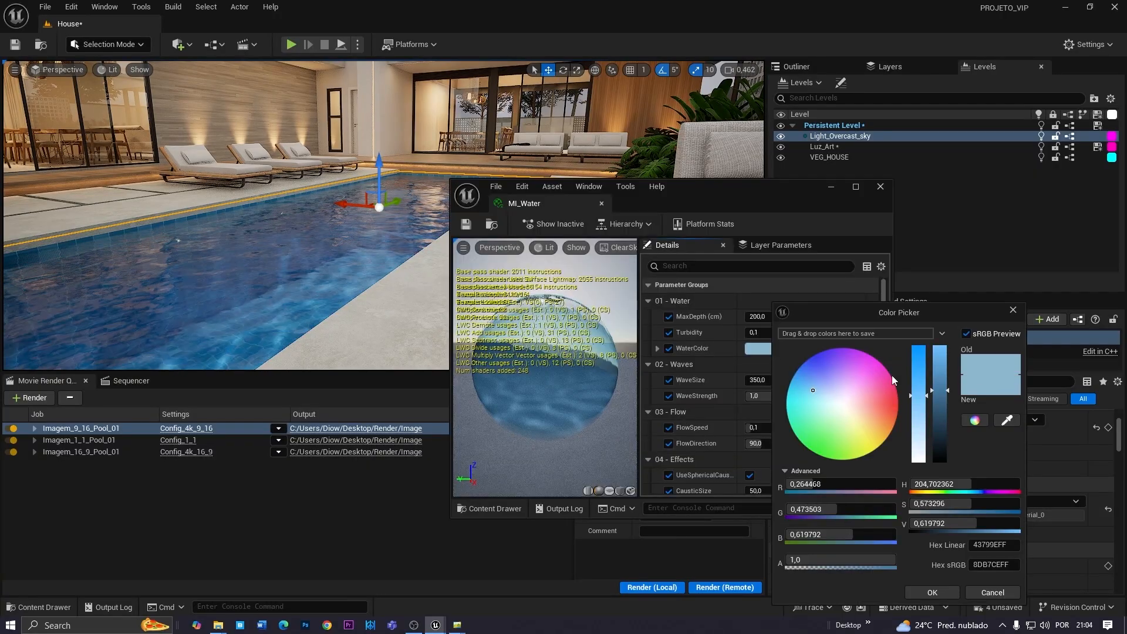
pyautogui.click(1013, 310)
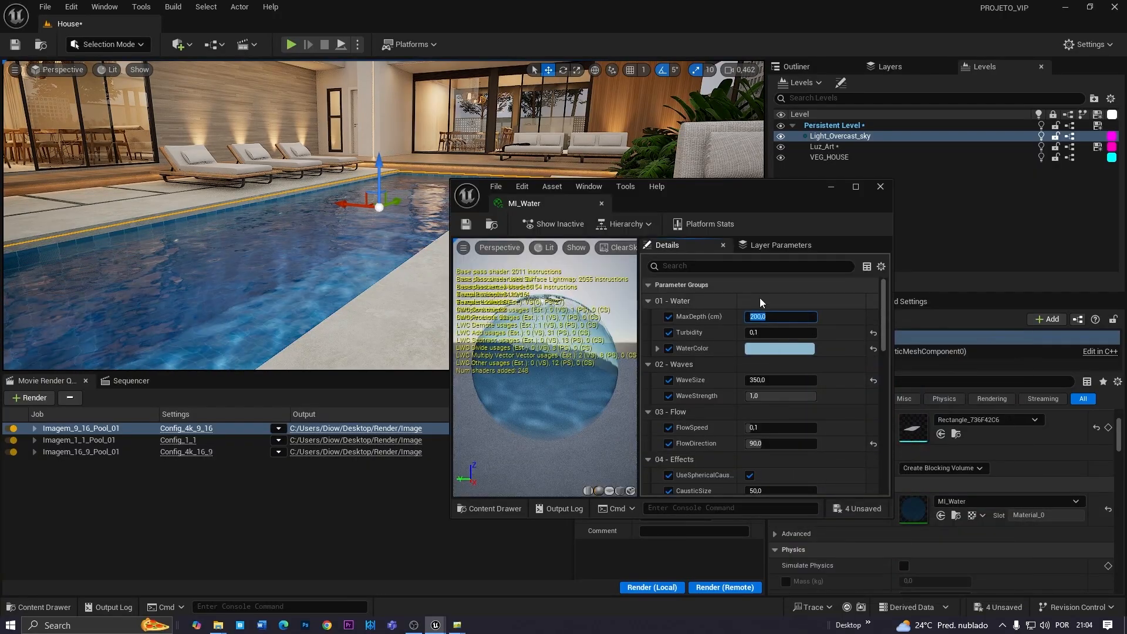
# Set MI_Water's MaxDepth to 350 cm, comparing the pool's look against 200 cm
pyautogui.write('350')
pyautogui.press('Return')
pyautogui.moveTo(317, 244); pyautogui.dragTo(340, 287, button='right')
pyautogui.click(762, 317)
pyautogui.write('200')
pyautogui.press('Return')
pyautogui.write('350')
pyautogui.press('Return')
# Set MI_Water's WaterColor to the light blue 83B5D0 (hex sRGB), check the pool and close the material editor
pyautogui.click(763, 349)
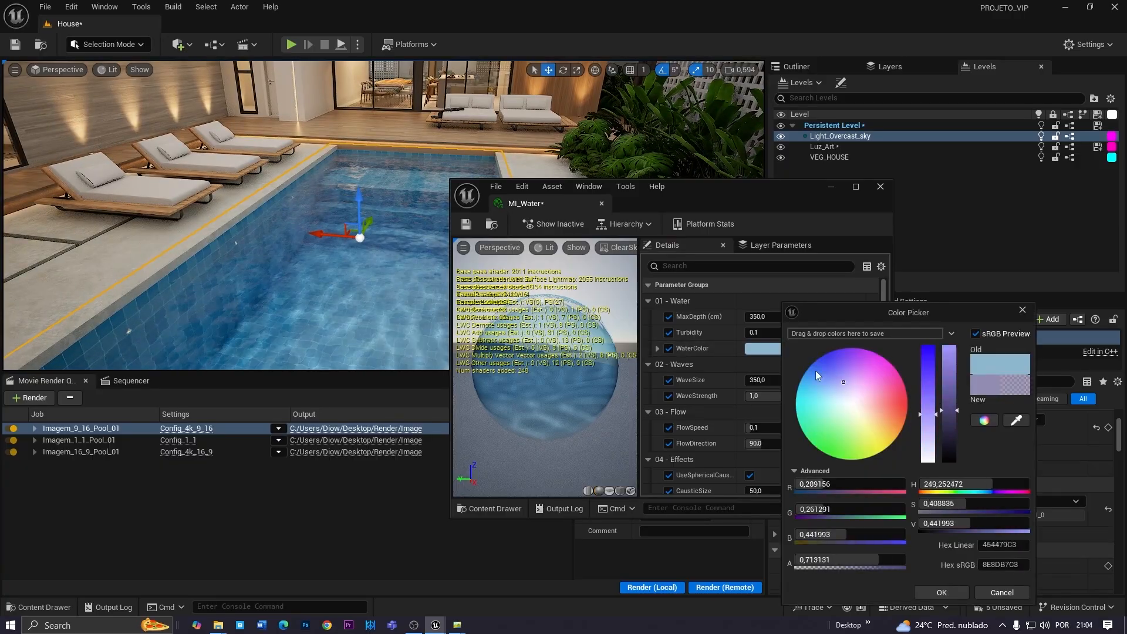
pyautogui.moveTo(952, 379)
pyautogui.mouseDown()
pyautogui.moveTo(956, 462)
pyautogui.moveTo(955, 376)
pyautogui.moveTo(946, 390)
pyautogui.mouseUp()
pyautogui.press('s')
pyautogui.moveTo(375, 276); pyautogui.dragTo(332, 265, button='right')
pyautogui.scroll(-2, 373, 241)
pyautogui.press('w')
pyautogui.click(931, 389)
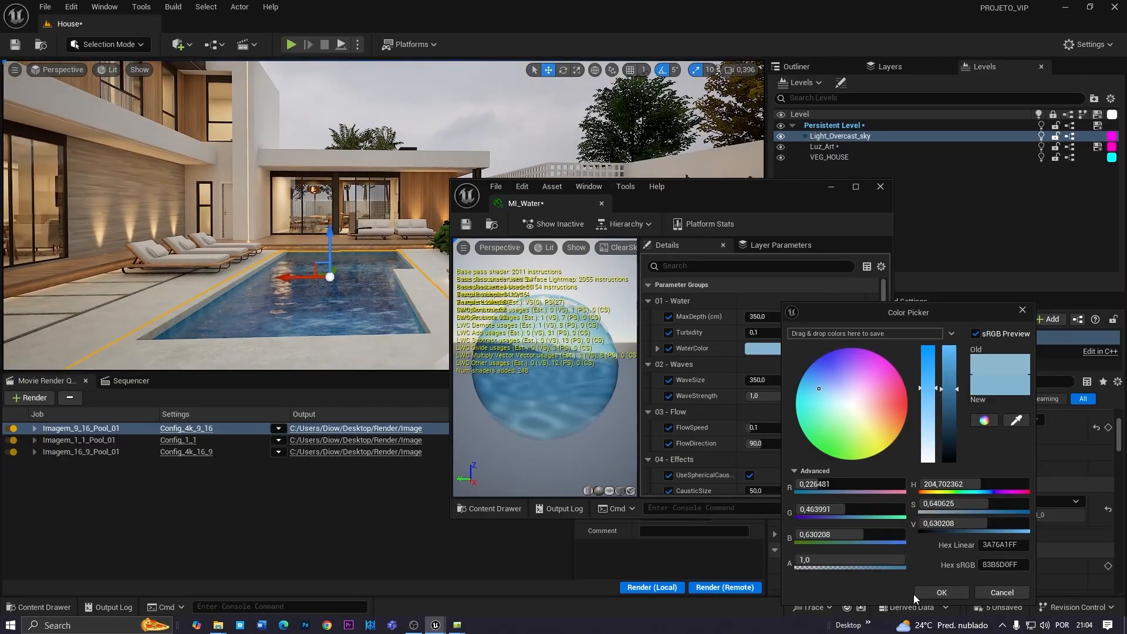
pyautogui.click(939, 592)
pyautogui.click(880, 187)
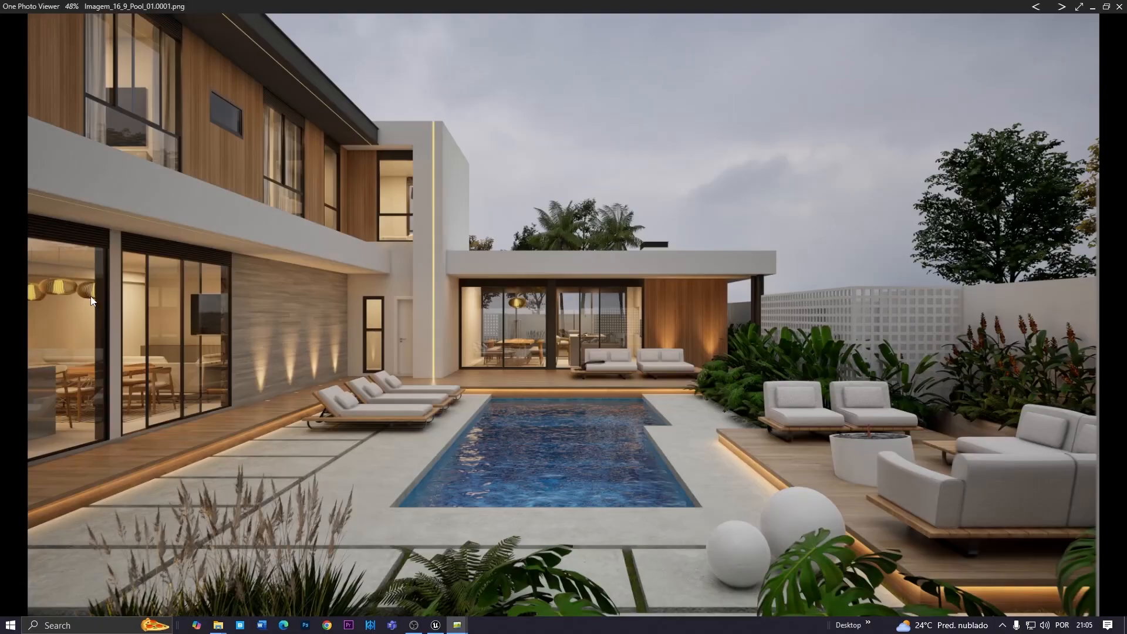
# Compare the dining areas and pendant lamps in the 16:9 pool render with the interior in the Unreal scene
pyautogui.scroll(2, 91, 301)
pyautogui.scroll(-2, 190, 287)
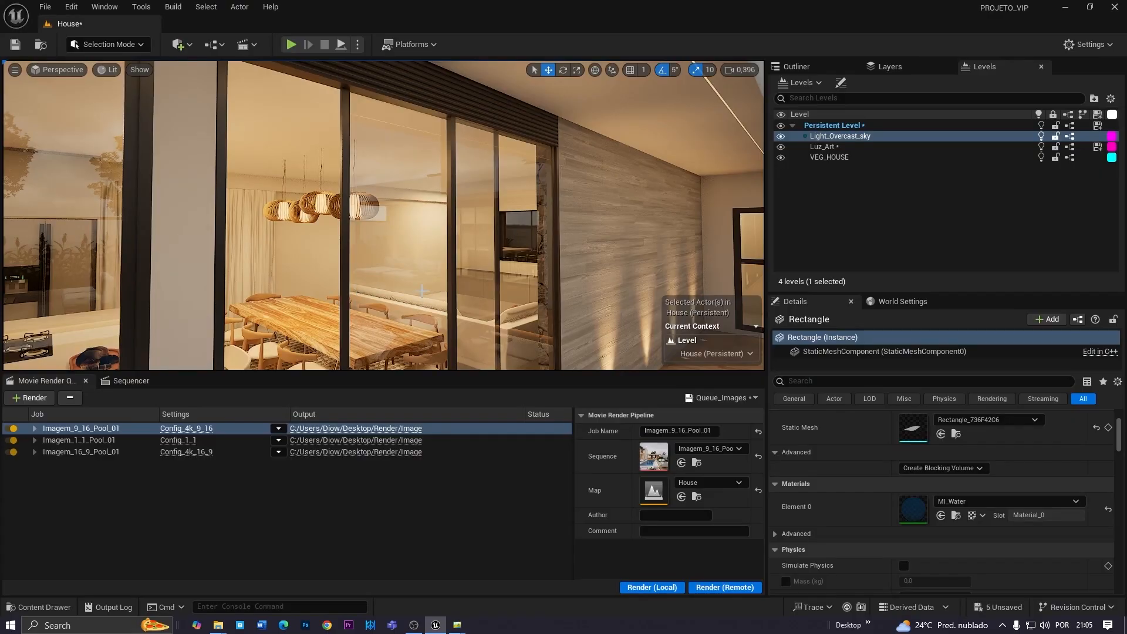
pyautogui.moveTo(384, 215); pyautogui.dragTo(622, 217, button='right')
pyautogui.scroll(2, 384, 215)
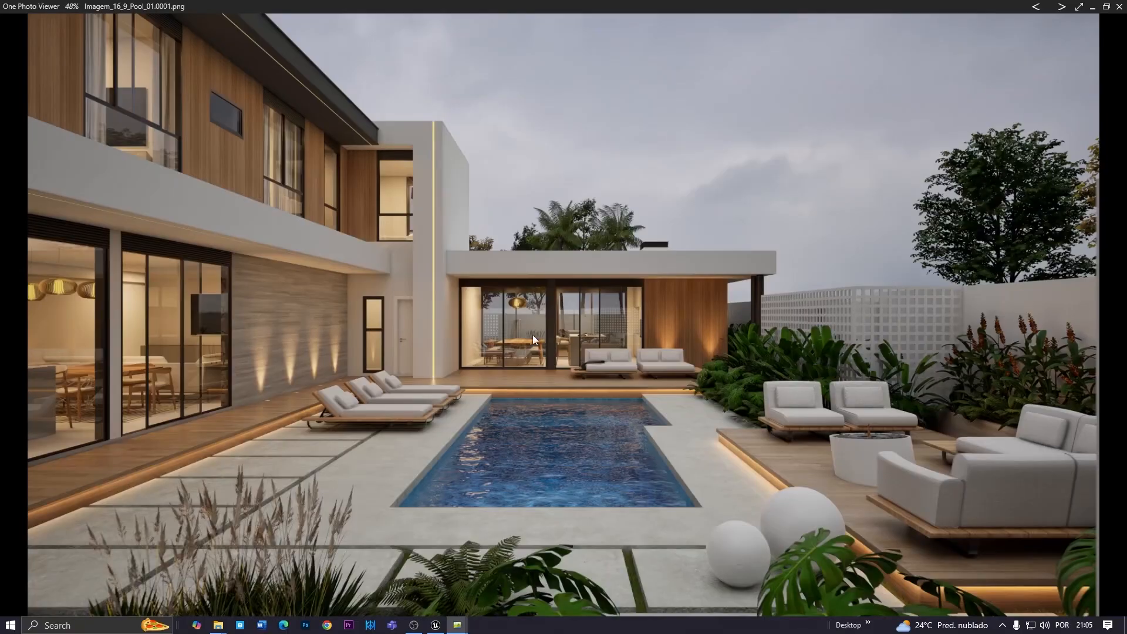
pyautogui.scroll(3, 509, 308)
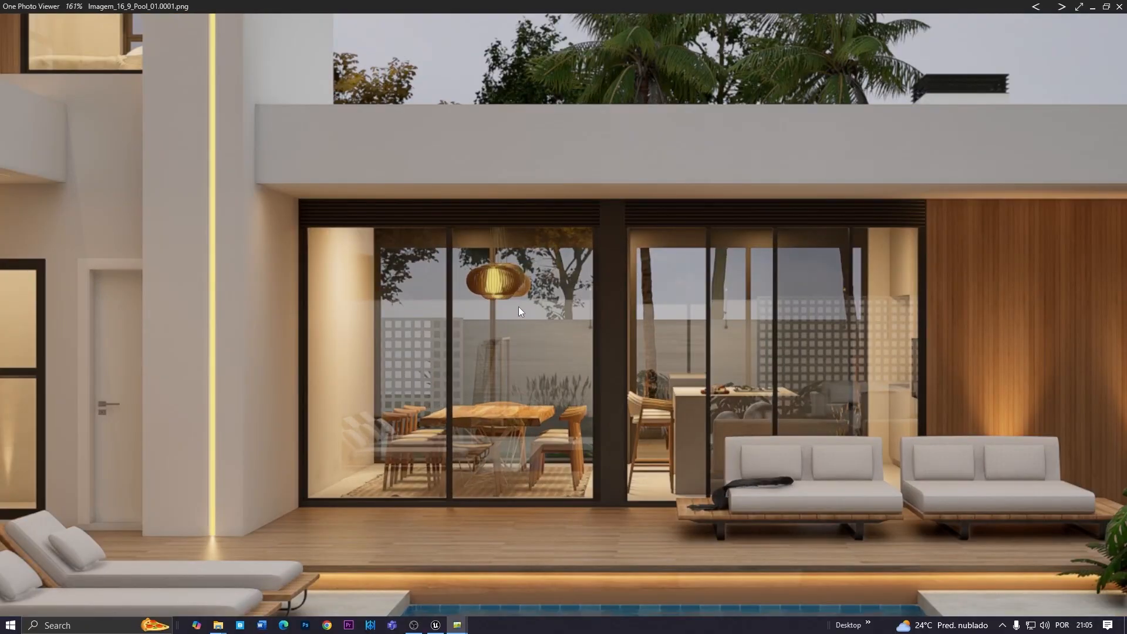
pyautogui.scroll(-3, 519, 311)
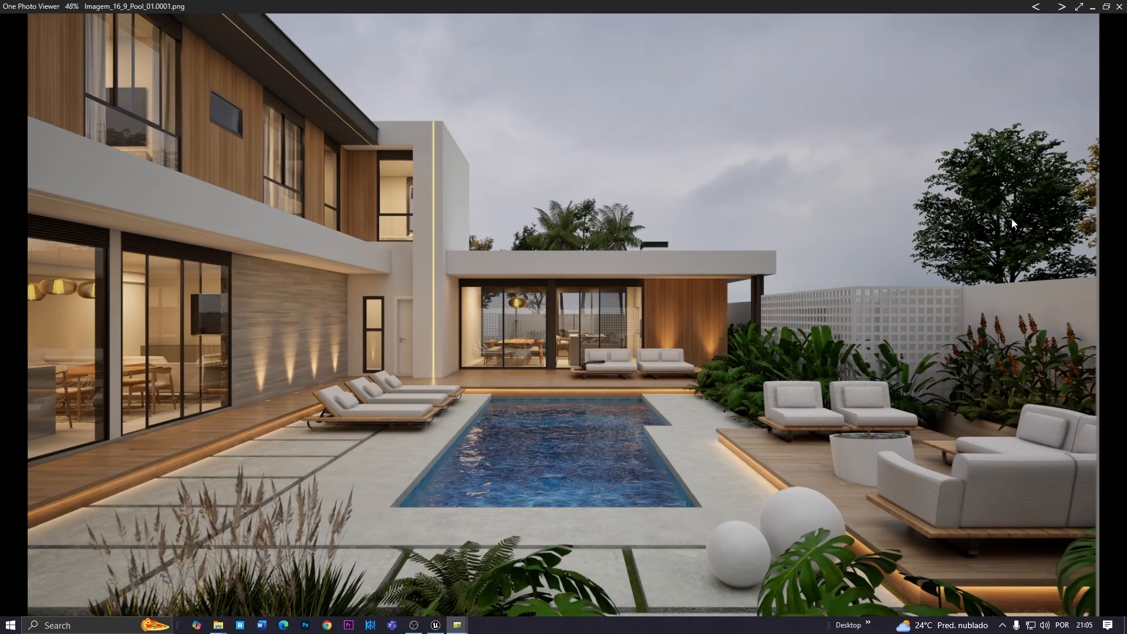
# Return to Unreal, select the green tree beyond the garden and open its MI_AM_vol4_leaf_24 material's colour texture adjustments
pyautogui.hotkey('alt', 'Tab')
pyautogui.press('w')
pyautogui.moveTo(633, 188); pyautogui.dragTo(689, 195, button='right')
pyautogui.click(452, 206)
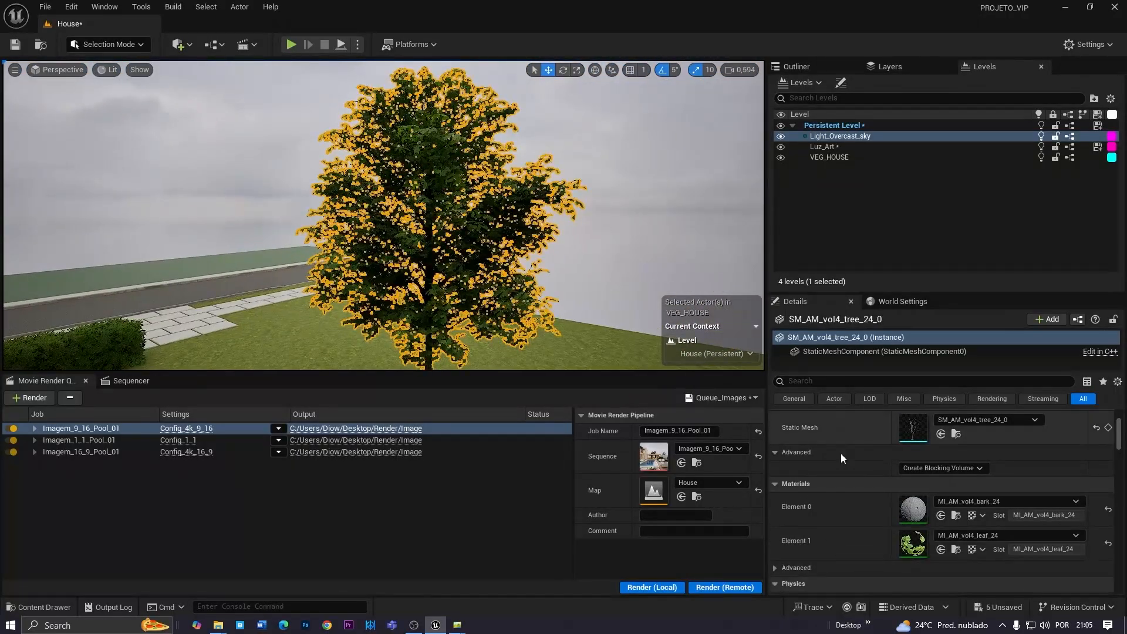
pyautogui.scroll(-2, 830, 444)
pyautogui.doubleClick(912, 486)
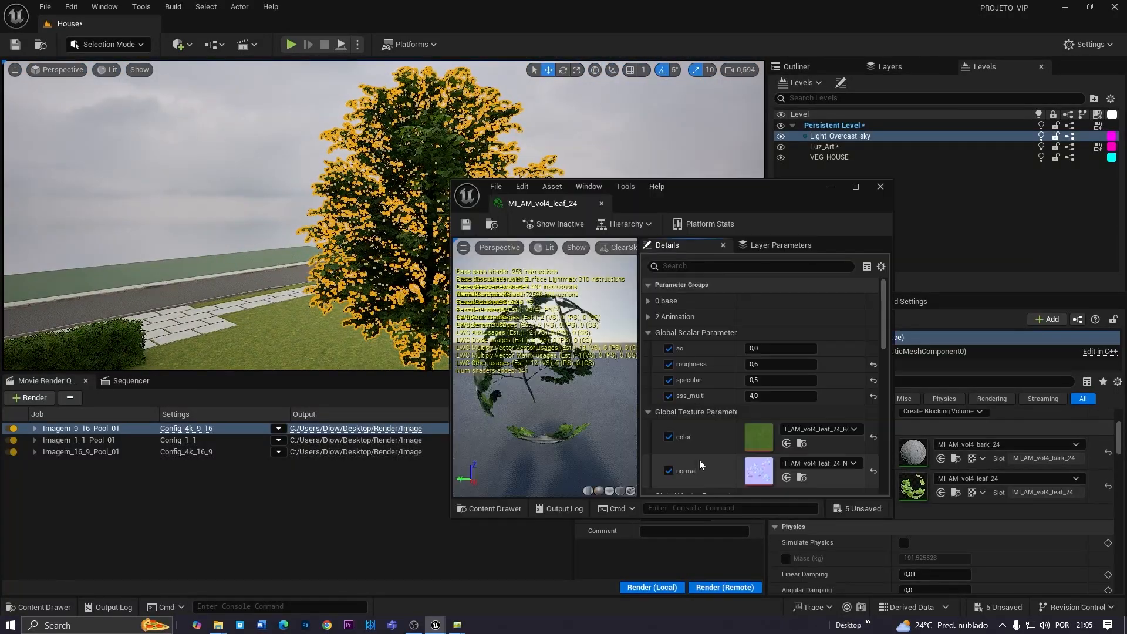
pyautogui.scroll(-2, 727, 413)
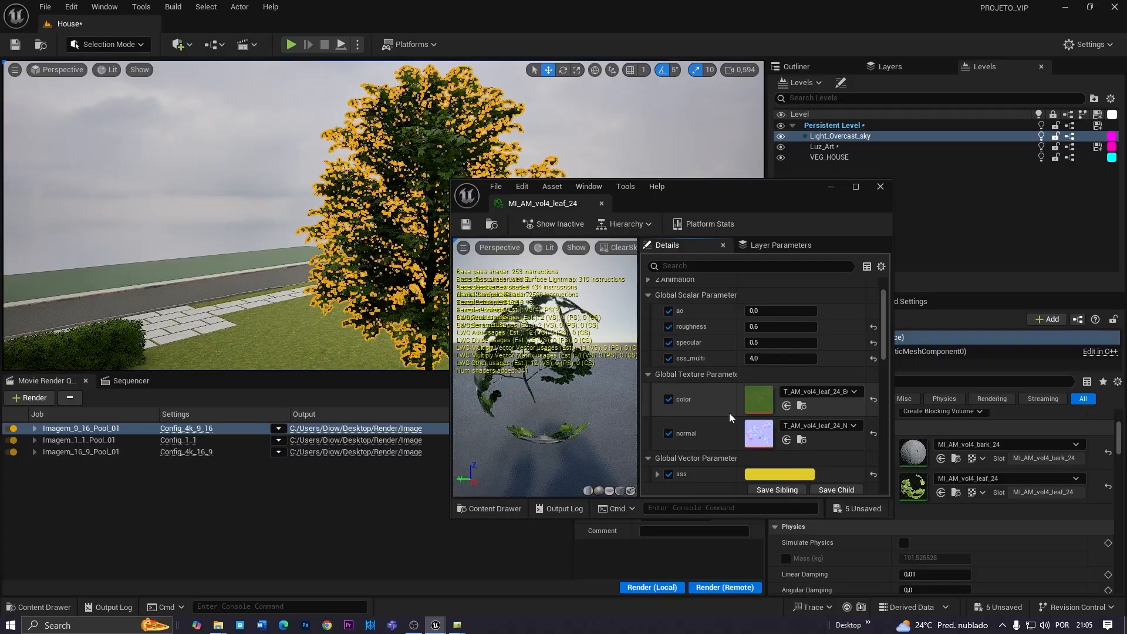
pyautogui.doubleClick(759, 399)
pyautogui.click(735, 365)
pyautogui.scroll(-5, 739, 431)
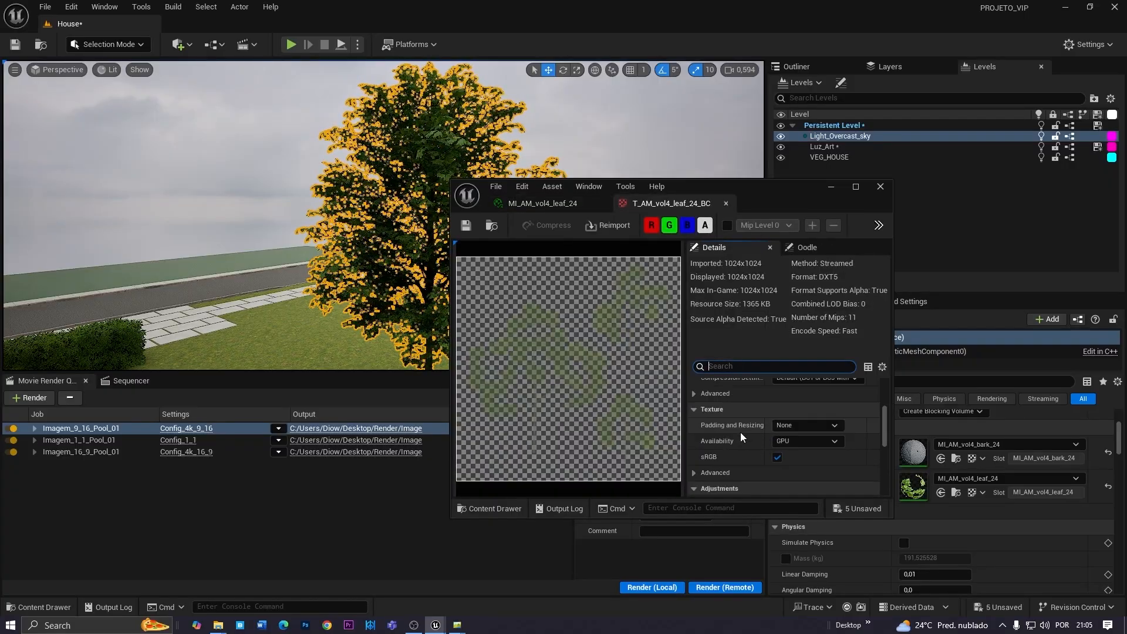
# Set the leaf colour texture's Brightness to 2 and check the tree's foliage in game view
pyautogui.moveTo(405, 235)
pyautogui.mouseDown(button='right')
pyautogui.moveTo(428, 235)
pyautogui.moveTo(382, 226)
pyautogui.moveTo(382, 211)
pyautogui.moveTo(390, 218)
pyautogui.mouseUp(button='right')
pyautogui.click(785, 430)
pyautogui.write('2')
pyautogui.press('Return')
pyautogui.press('g')
pyautogui.press('s')
pyautogui.scroll(-1, 384, 223)
pyautogui.press('w')
pyautogui.press('s')
pyautogui.scroll(1, 382, 212)
pyautogui.press('w')
# Compare the foliage with the leaf texture's Brightness at 1 and settle on 2
pyautogui.click(812, 429)
pyautogui.write('1')
pyautogui.press('Tab')
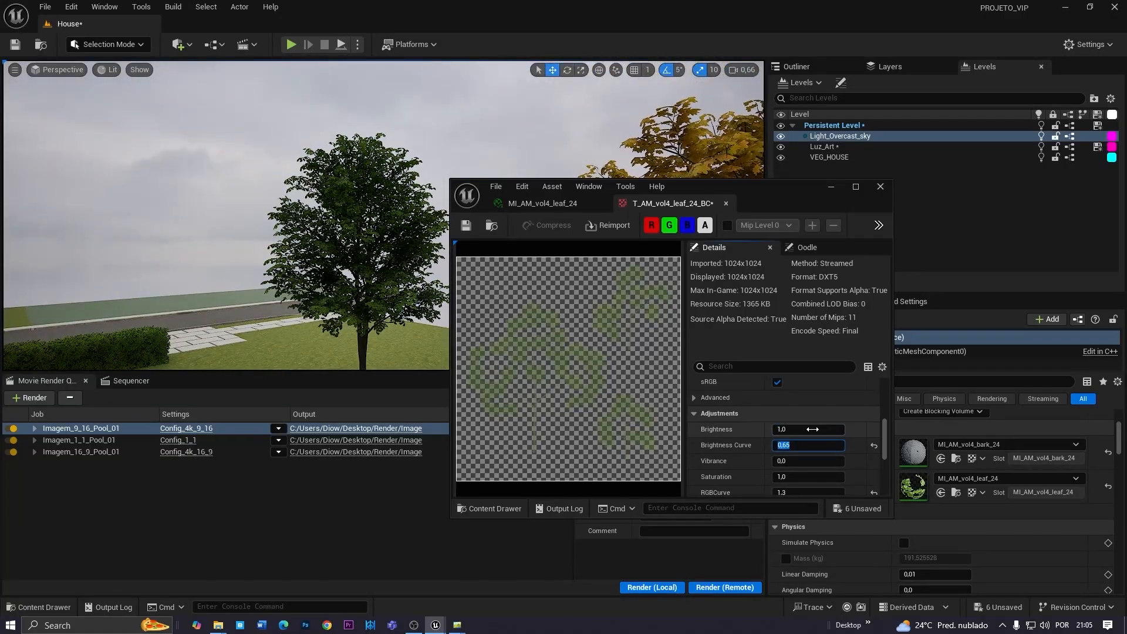
pyautogui.write('3')
pyautogui.press('Tab')
pyautogui.press('Tab')
pyautogui.moveTo(379, 313); pyautogui.dragTo(380, 309, button='right')
pyautogui.press('s')
pyautogui.press('w')
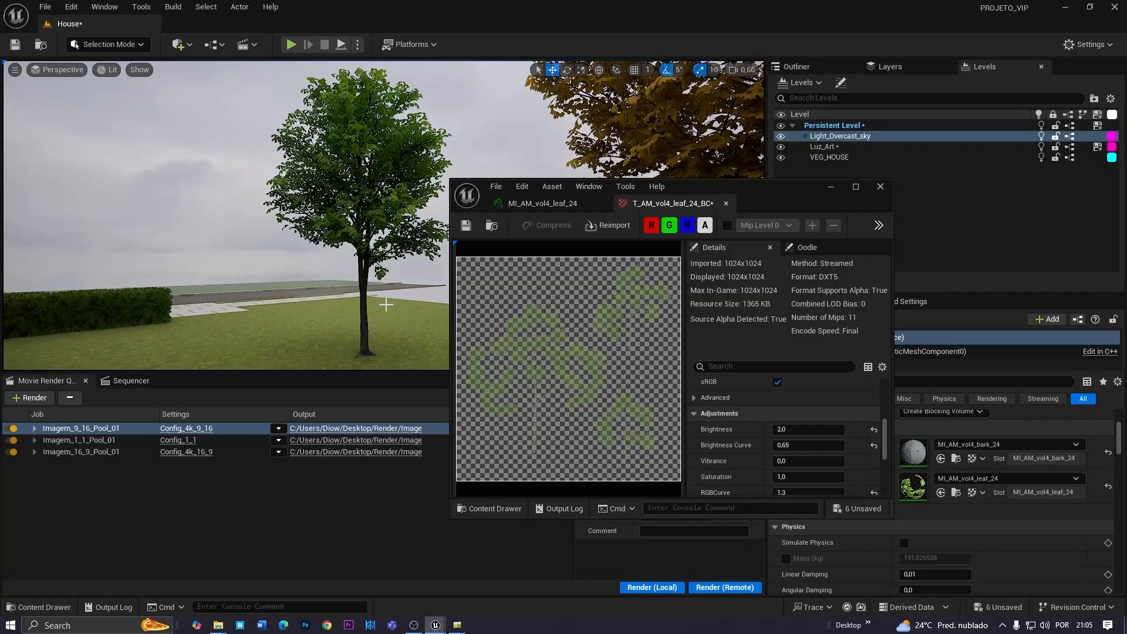
# Close the texture editor, view the tree from the pool deck and compare it with the 16:9 pool render
pyautogui.click(885, 188)
pyautogui.press('s')
pyautogui.scroll(1, 493, 234)
pyautogui.moveTo(528, 235); pyautogui.dragTo(363, 240, button='right')
pyautogui.press('w')
pyautogui.hotkey('alt', 'Tab')
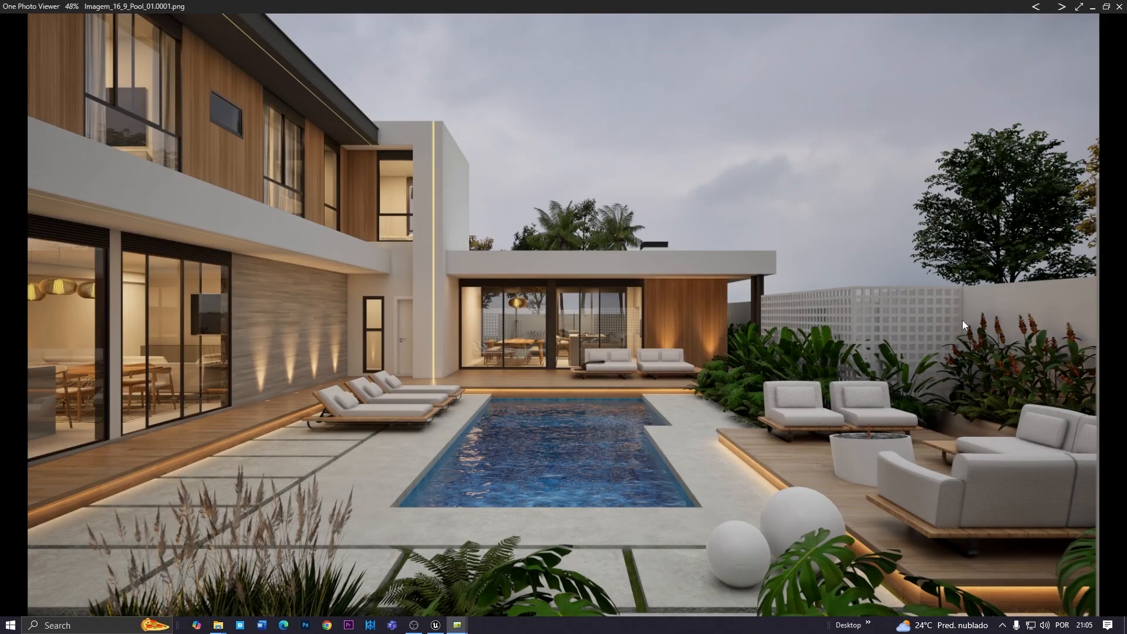
# Return to Unreal, open the Imagem_16_9_Pool_01 sequence from the render queue and view the scene through Camera_1
pyautogui.hotkey('alt', 'Tab')
pyautogui.click(62, 450)
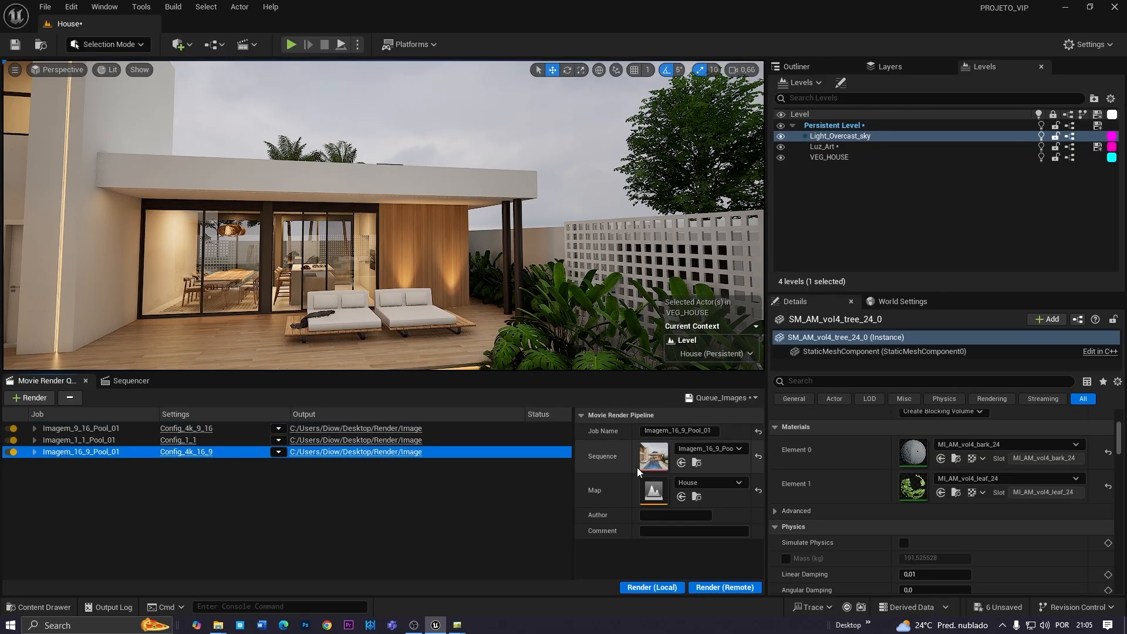
pyautogui.doubleClick(656, 459)
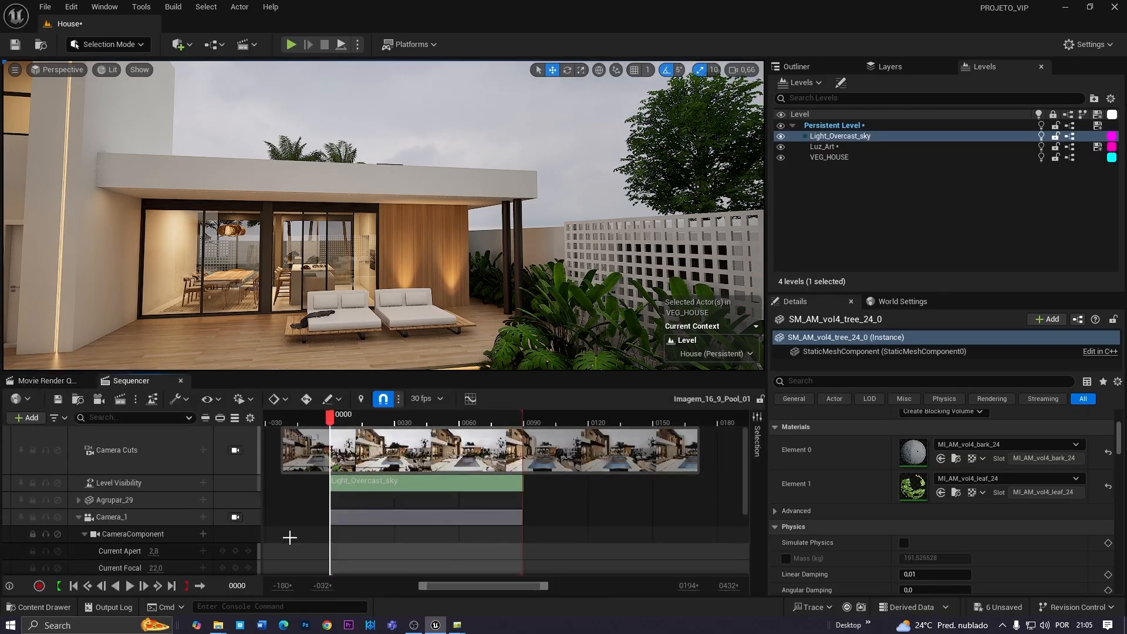
pyautogui.click(236, 516)
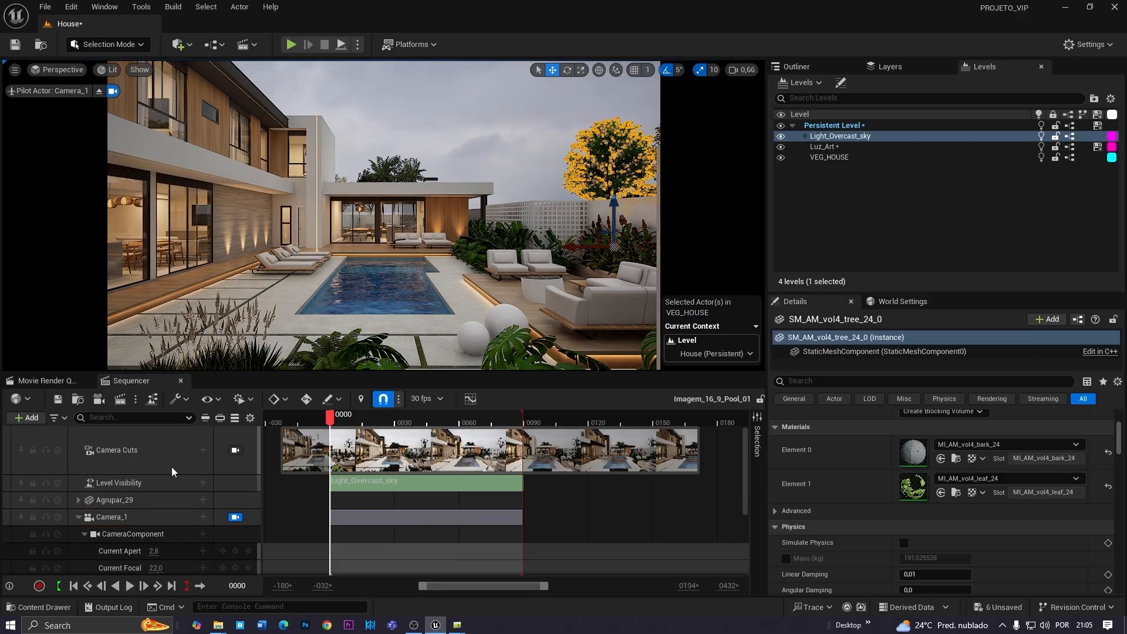
# Add the selected SM_AM_vol4_tree_24_0 tree to the Imagem_16_9_Pool_01 sequence as an actor track
pyautogui.click(23, 417)
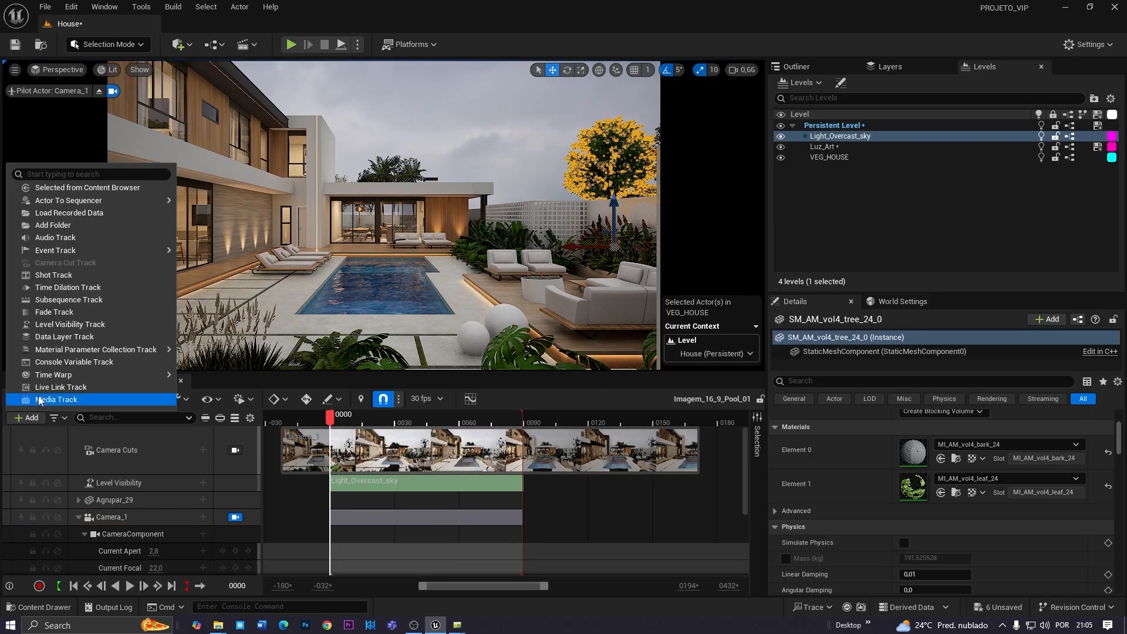
pyautogui.moveTo(88, 200)
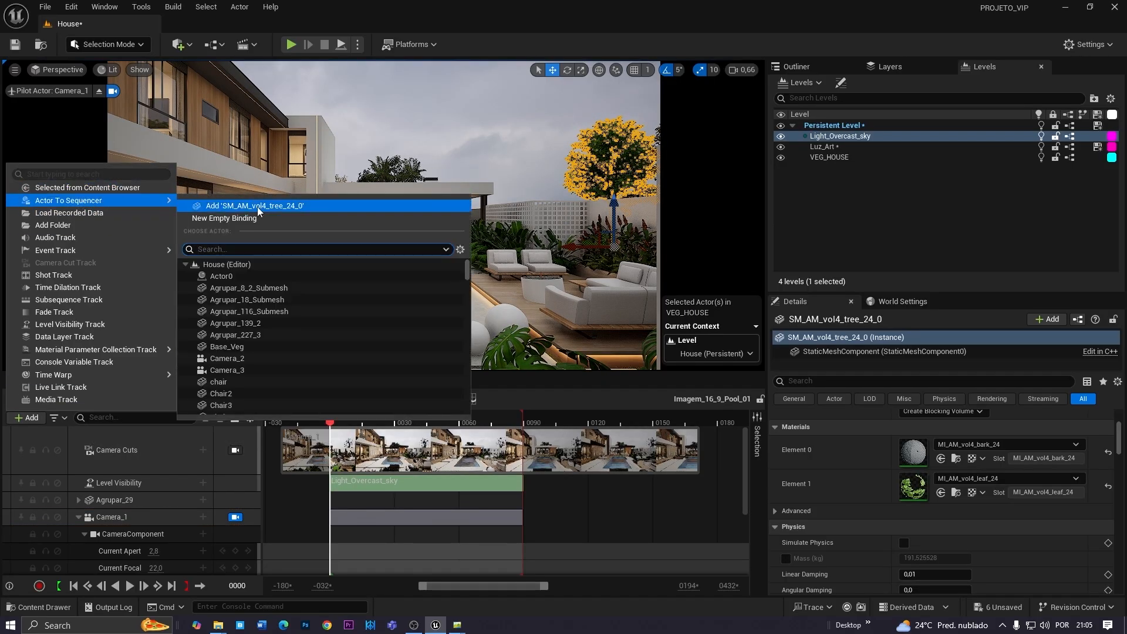
pyautogui.click(257, 207)
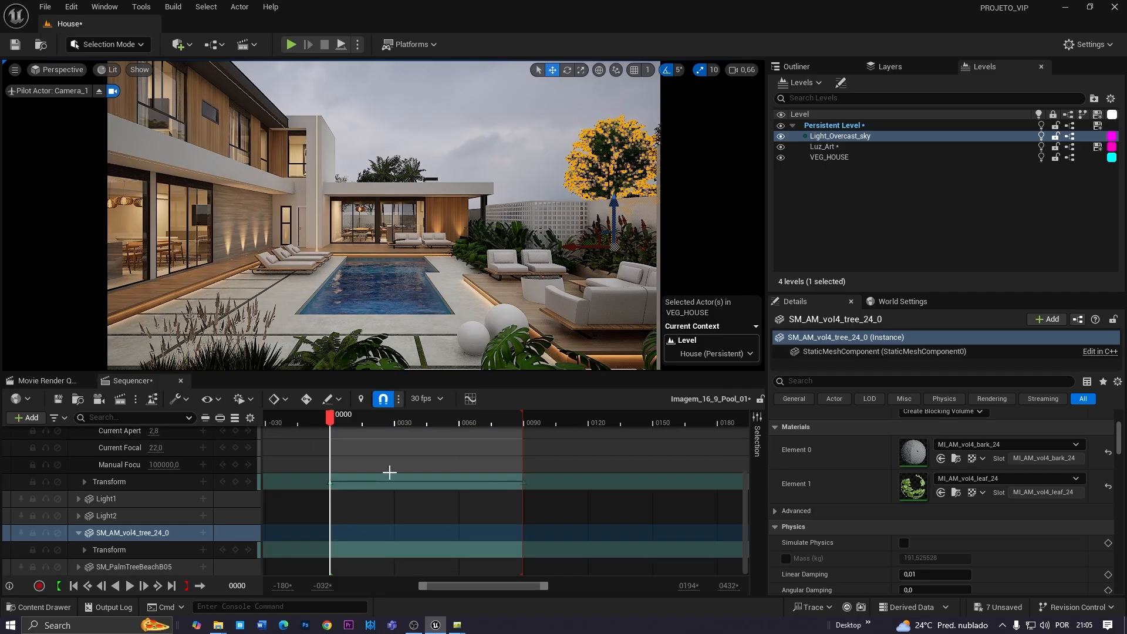
# Move the SM_AM_vol4_tree_24_0 tree back along the boundary wall towards the perforated enclosure beside the annex
pyautogui.moveTo(549, 245); pyautogui.dragTo(531, 242)
pyautogui.press('f')
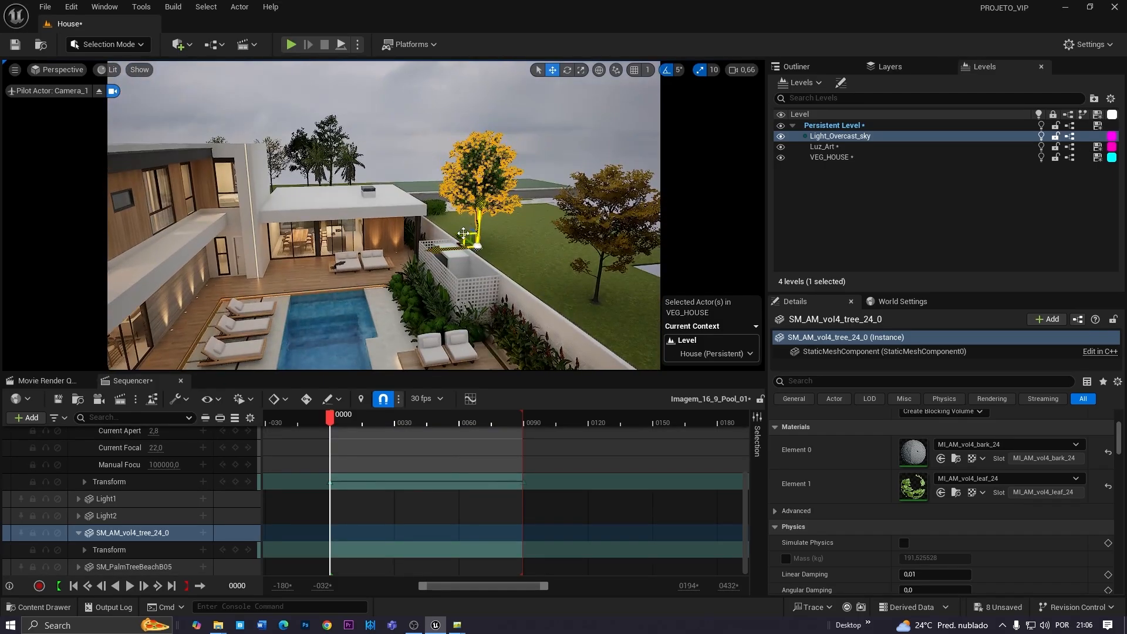
pyautogui.moveTo(458, 192); pyautogui.dragTo(457, 206)
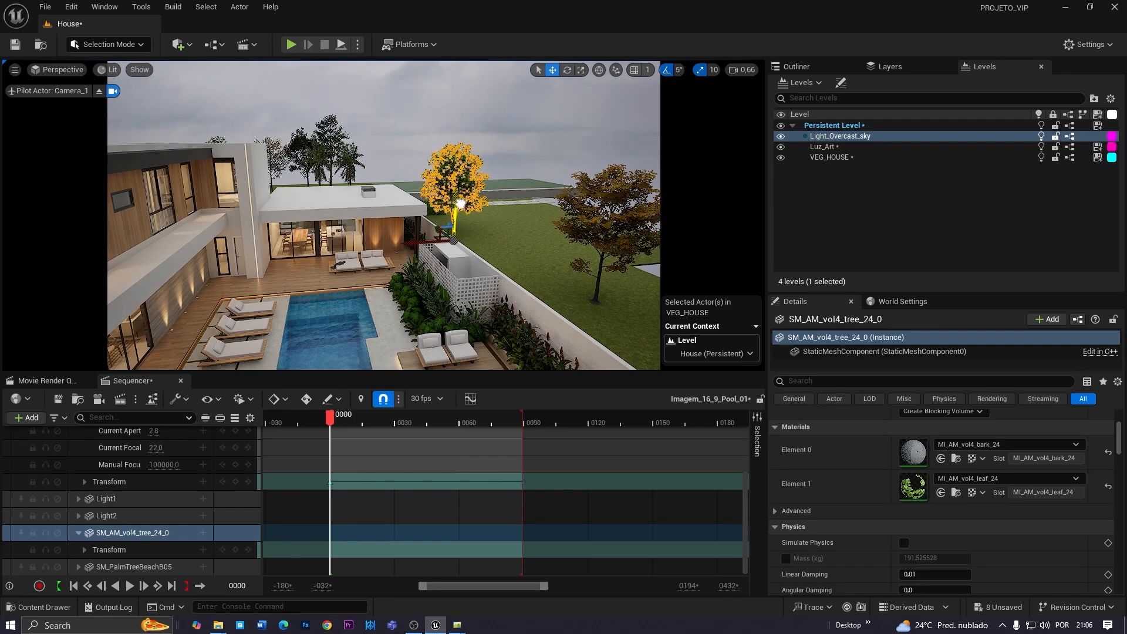
pyautogui.moveTo(417, 345); pyautogui.dragTo(416, 328, button='right')
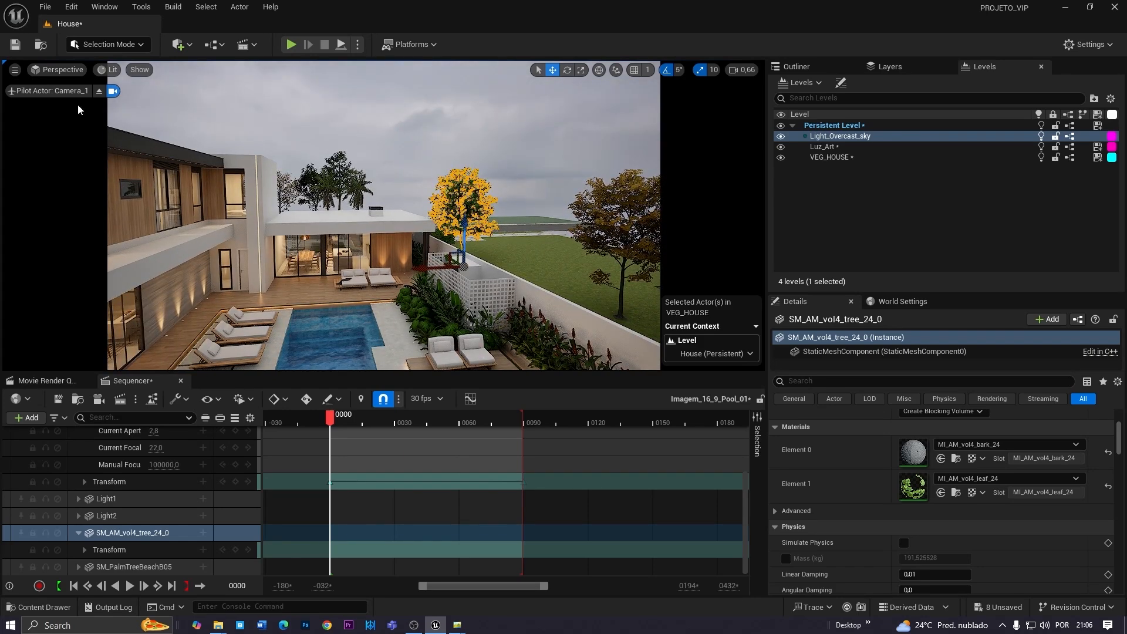
# Switch the viewport type to Cinematic Viewport and view the pool area
pyautogui.click(55, 71)
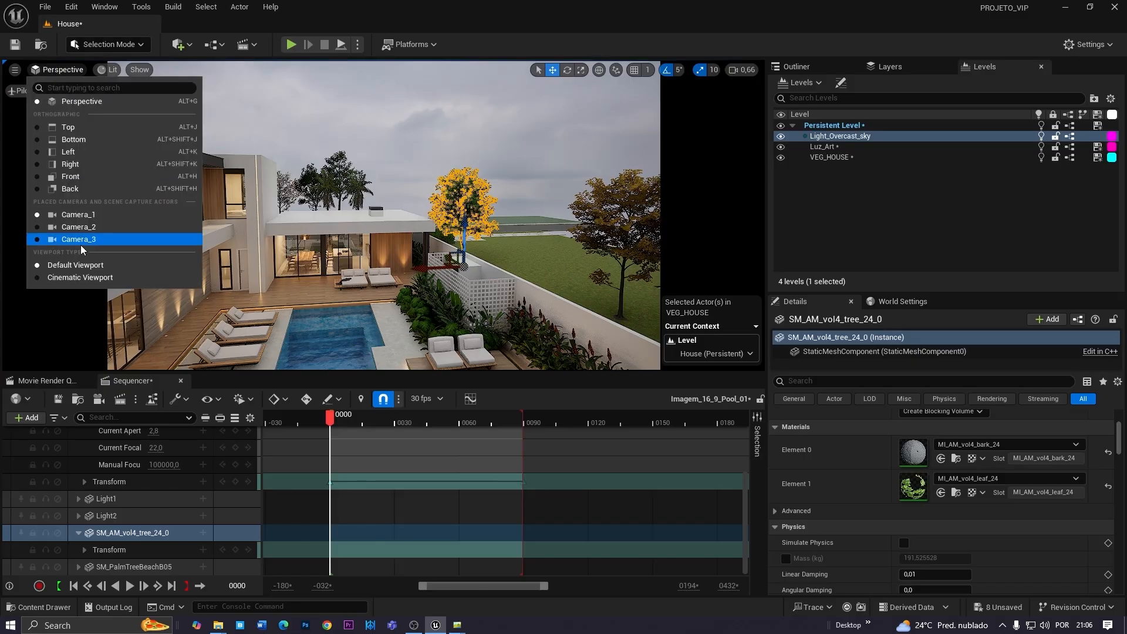
pyautogui.click(76, 278)
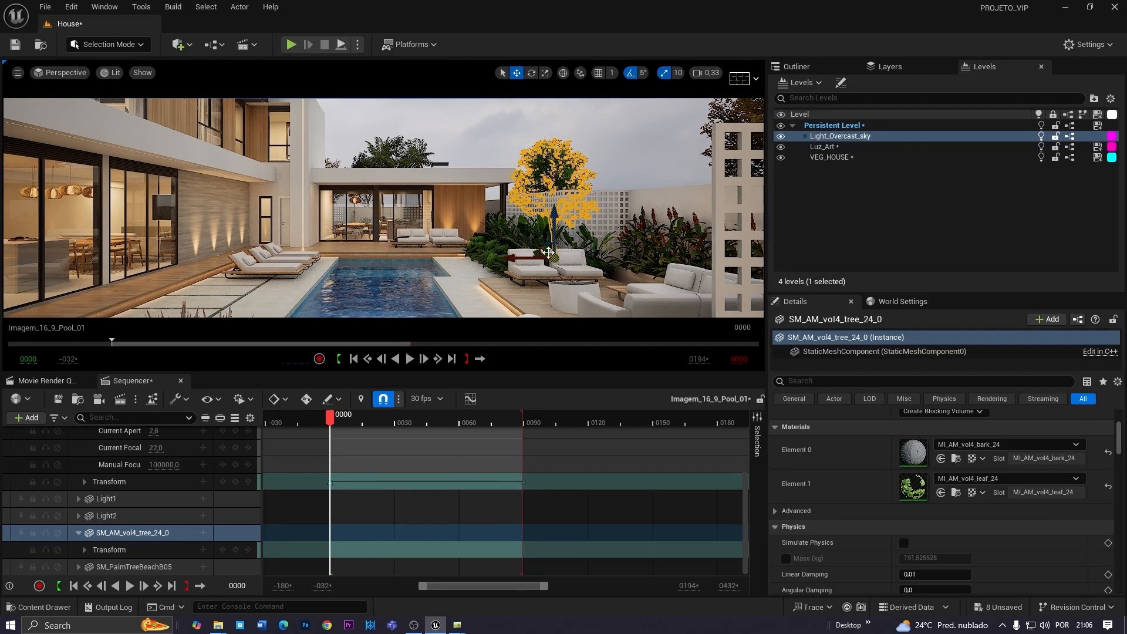
pyautogui.press('r')
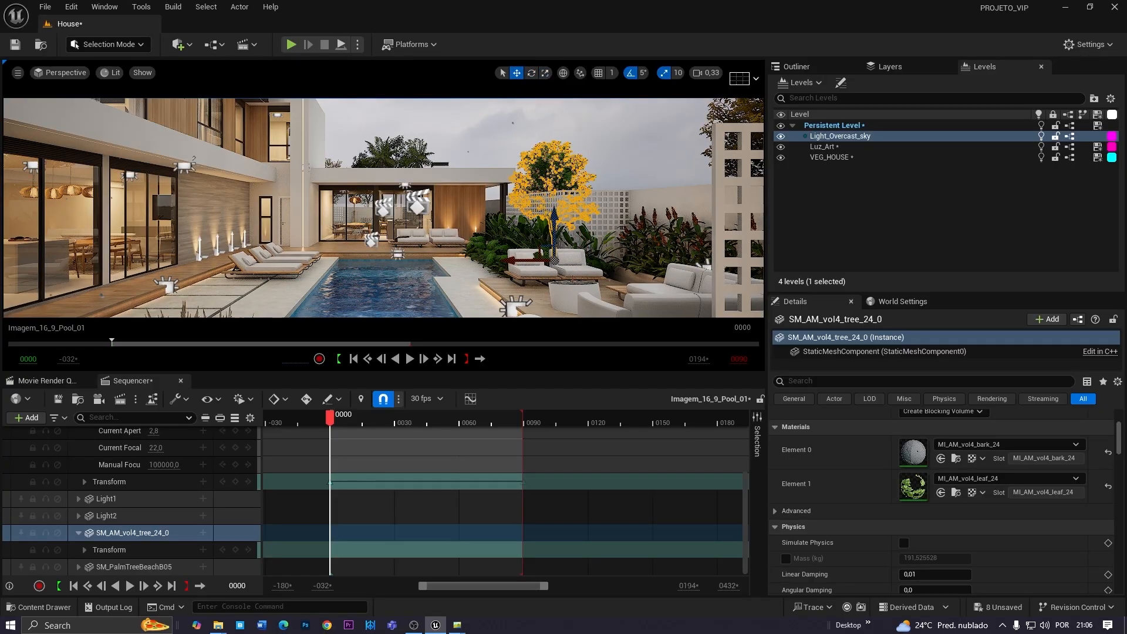
# Select the SM_EuropeanHornbeam_Forest_07_PP tree beside the outer wall and add it to the sequence
pyautogui.click(466, 191)
pyautogui.moveTo(466, 191); pyautogui.dragTo(632, 168, button='right')
pyautogui.press('e')
pyautogui.click(369, 199)
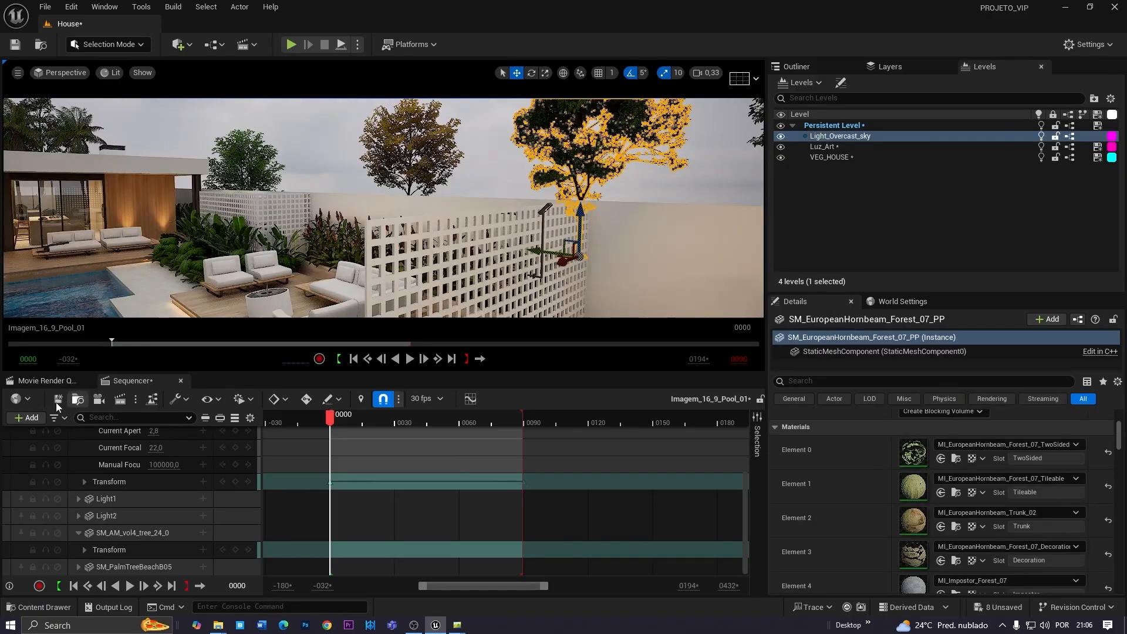
pyautogui.click(27, 417)
pyautogui.moveTo(117, 202)
pyautogui.click(282, 206)
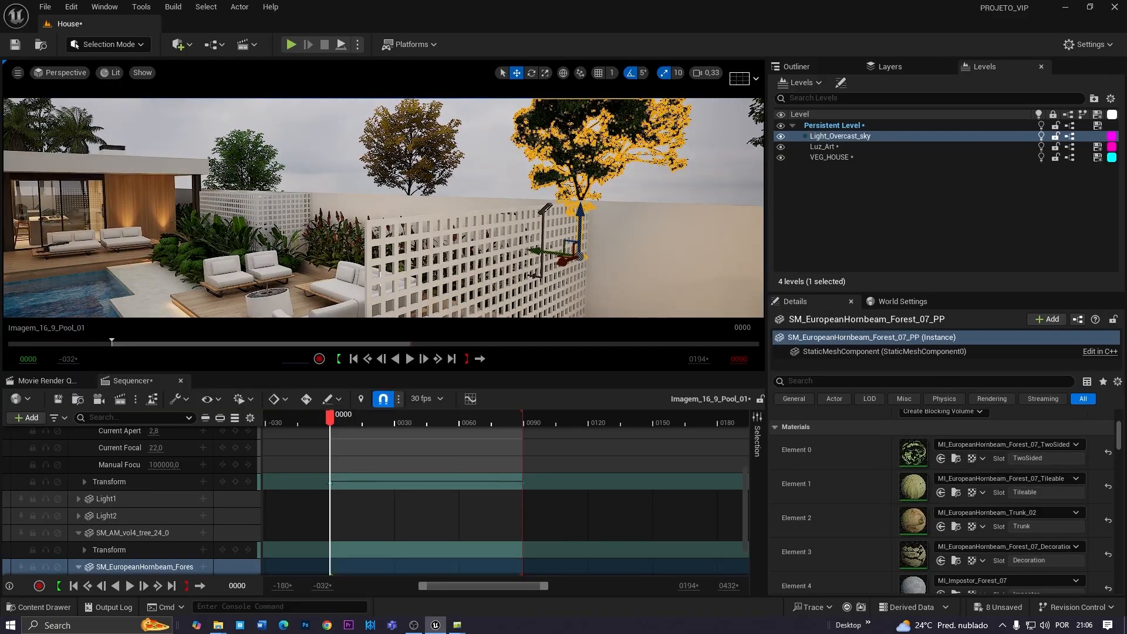
# Move the hornbeam tree along the wall to stand behind the seating area, near the other repositioned tree
pyautogui.moveTo(439, 249); pyautogui.dragTo(452, 256, button='right')
pyautogui.moveTo(480, 223); pyautogui.dragTo(253, 196)
pyautogui.moveTo(284, 154); pyautogui.dragTo(284, 171)
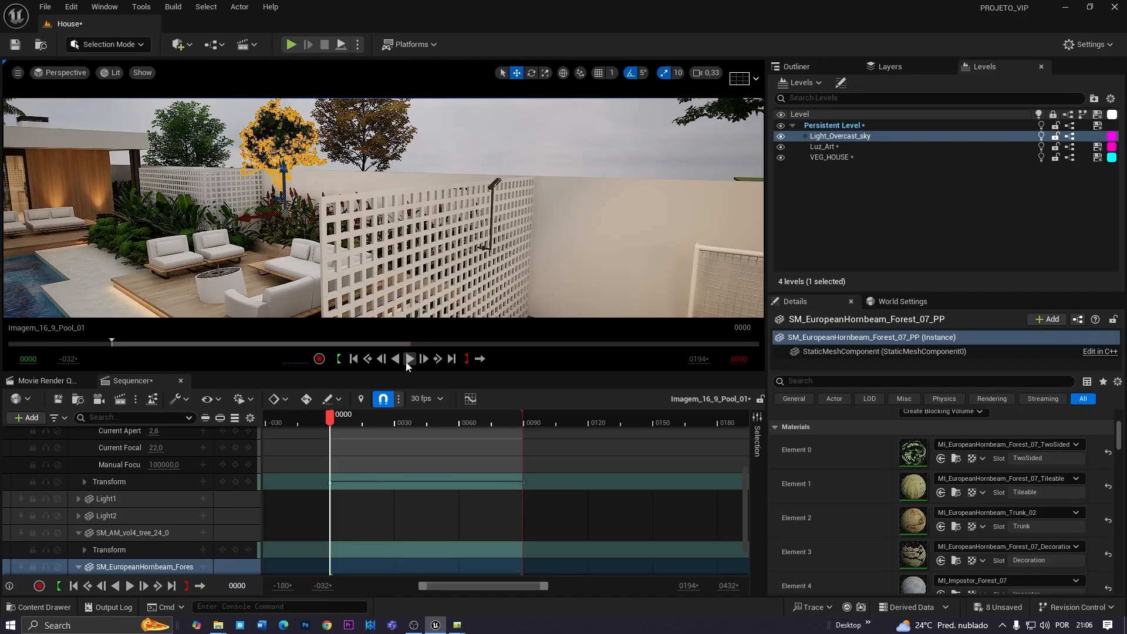
# Preview the sequence playback and return to frame 0000 in the Camera_1 view
pyautogui.click(408, 363)
pyautogui.click(409, 362)
pyautogui.scroll(4, 219, 555)
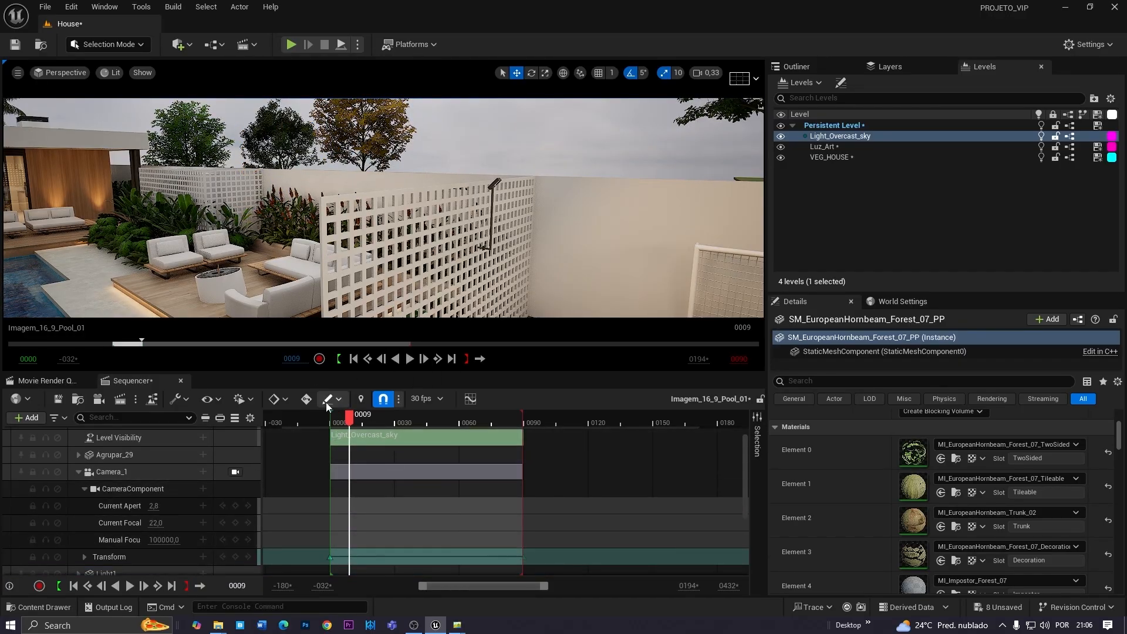
pyautogui.click(58, 75)
pyautogui.click(225, 481)
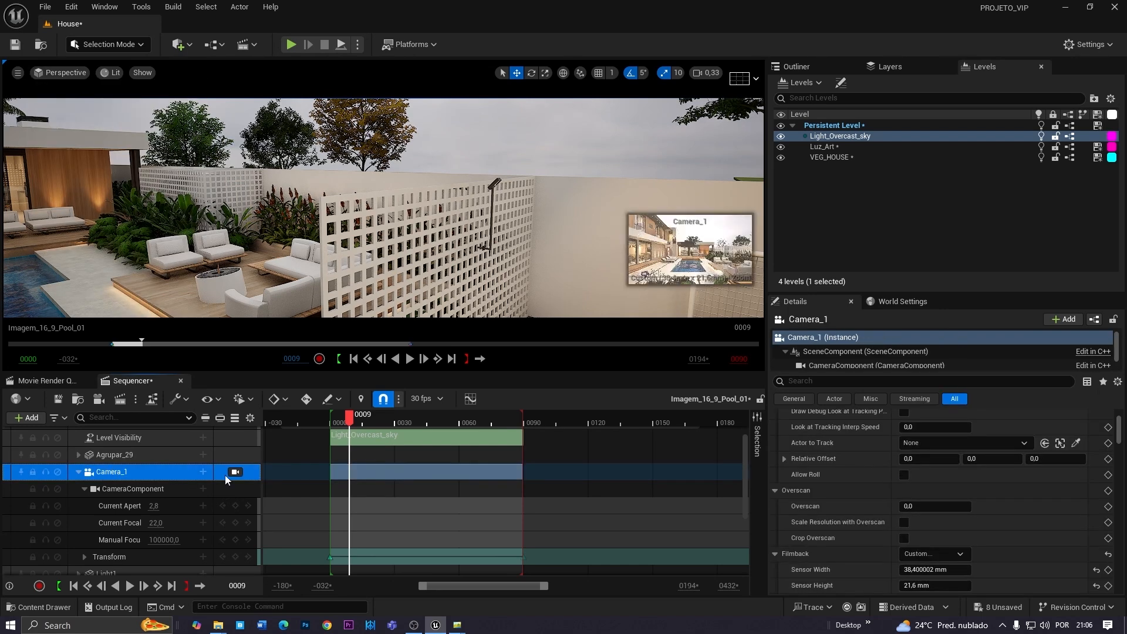
pyautogui.click(235, 472)
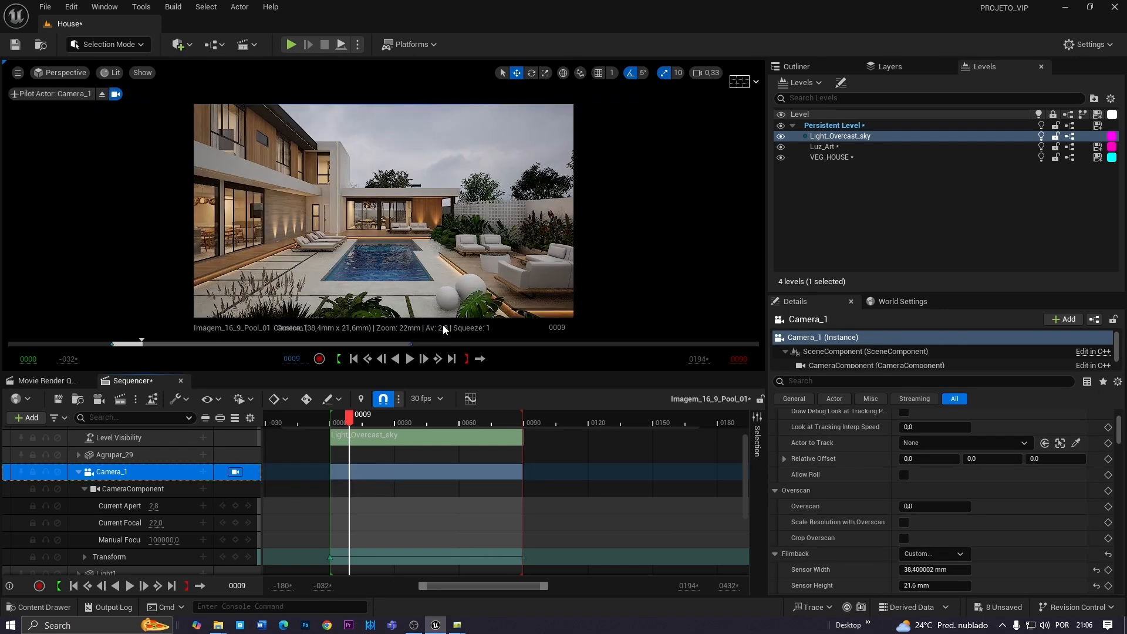
pyautogui.click(353, 359)
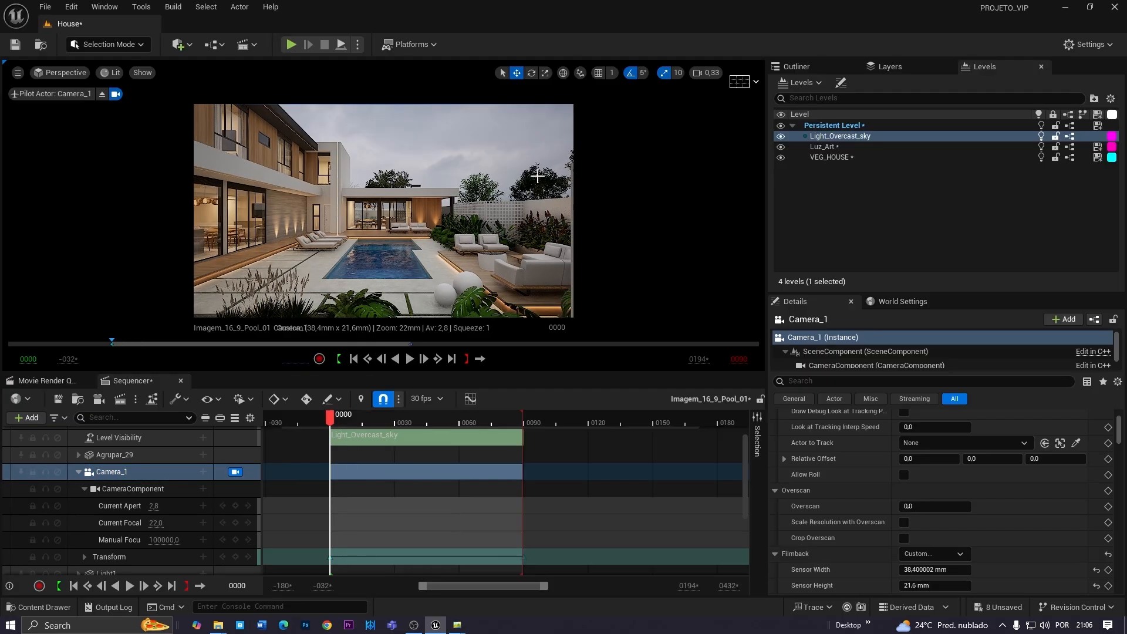
# Add Transform keyframes at frame 0000 for both the hornbeam tree and SM_AM_vol4_tree_24_0
pyautogui.click(540, 193)
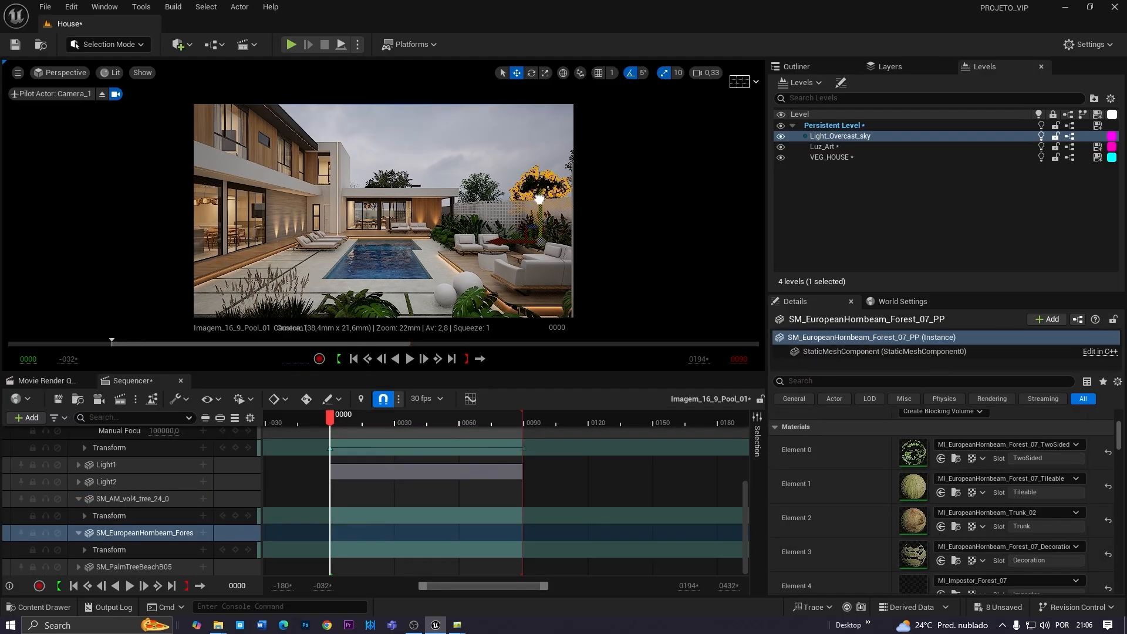
pyautogui.click(234, 550)
pyautogui.click(147, 498)
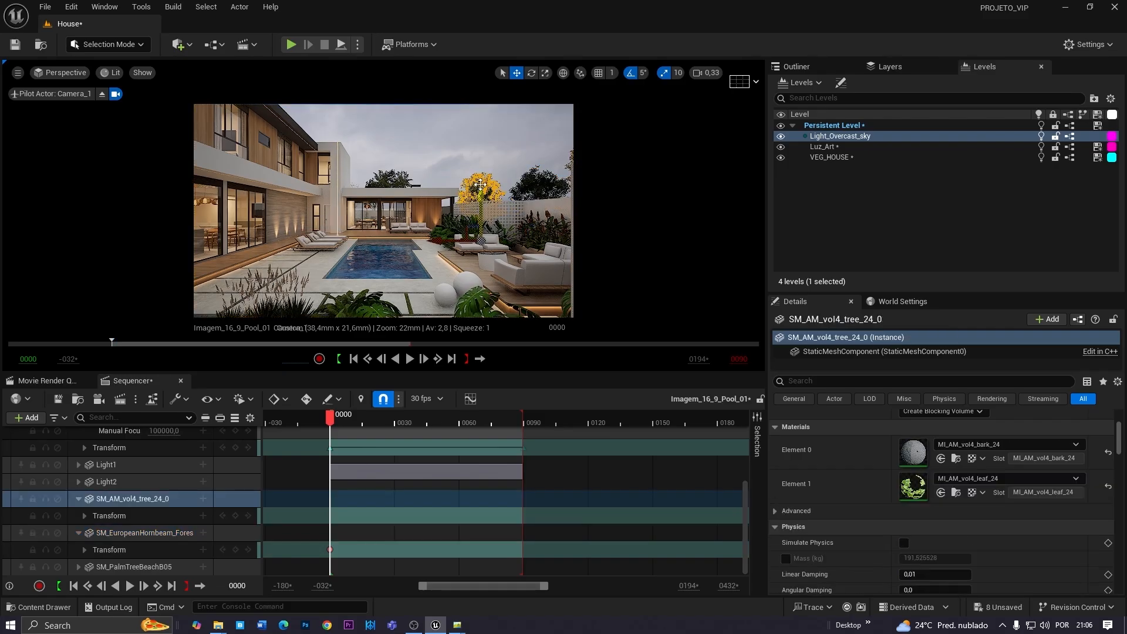
pyautogui.click(235, 516)
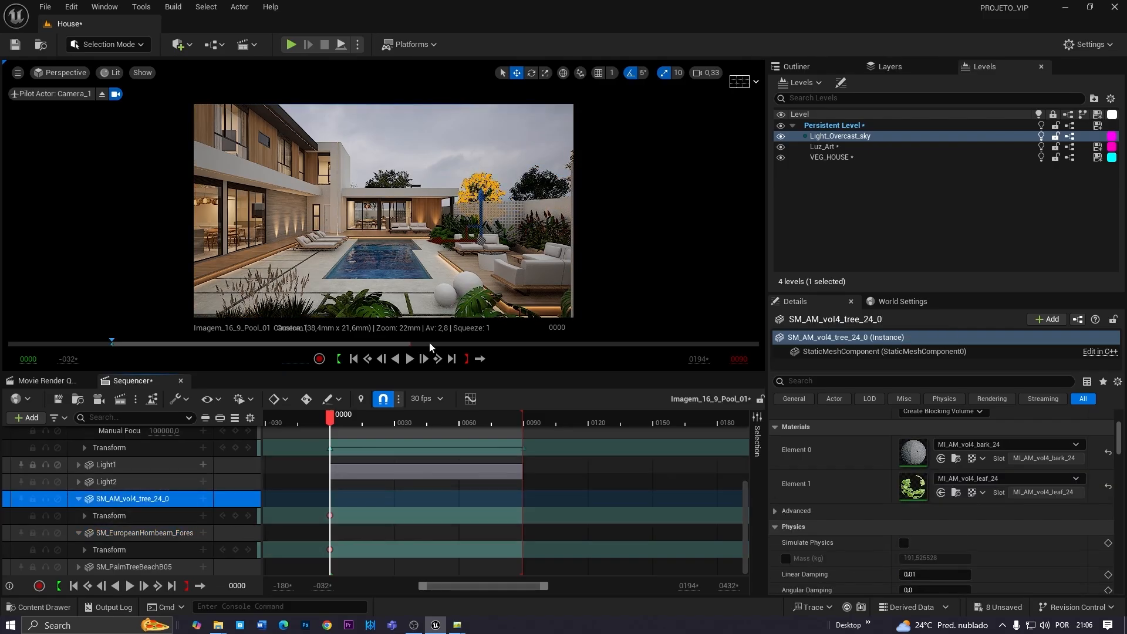
pyautogui.click(537, 184)
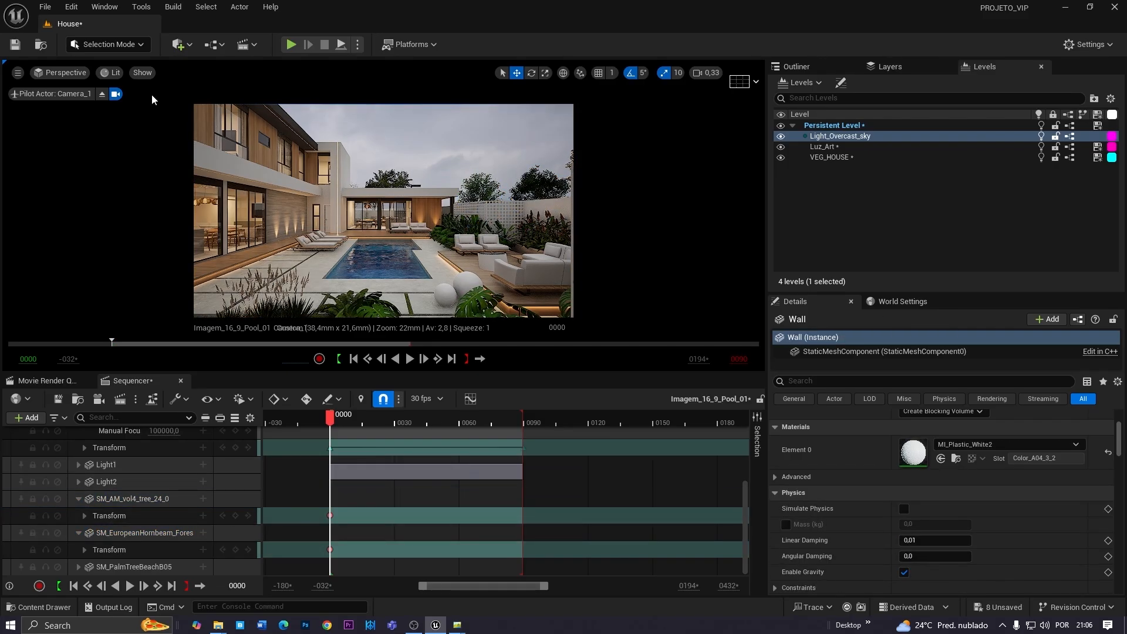
# Stop piloting Camera_1, move in close to the hornbeam tree and open its two-sided leaf material instance
pyautogui.click(103, 95)
pyautogui.moveTo(305, 193); pyautogui.dragTo(446, 200, button='right')
pyautogui.press('w')
pyautogui.scroll(5, 411, 197)
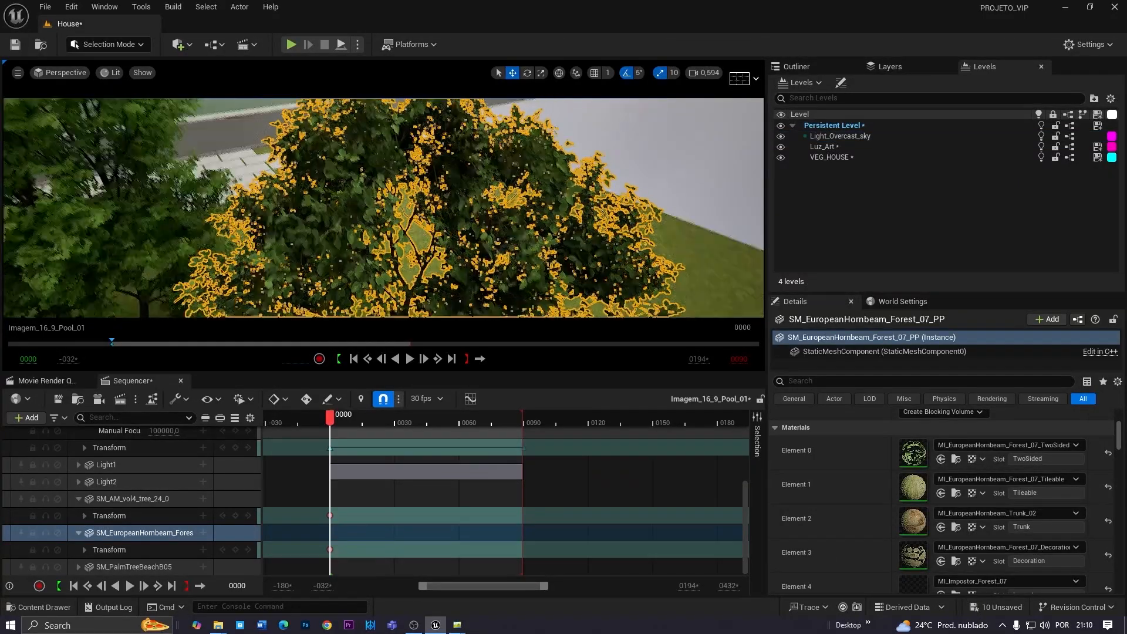
pyautogui.moveTo(388, 200); pyautogui.dragTo(394, 241, button='right')
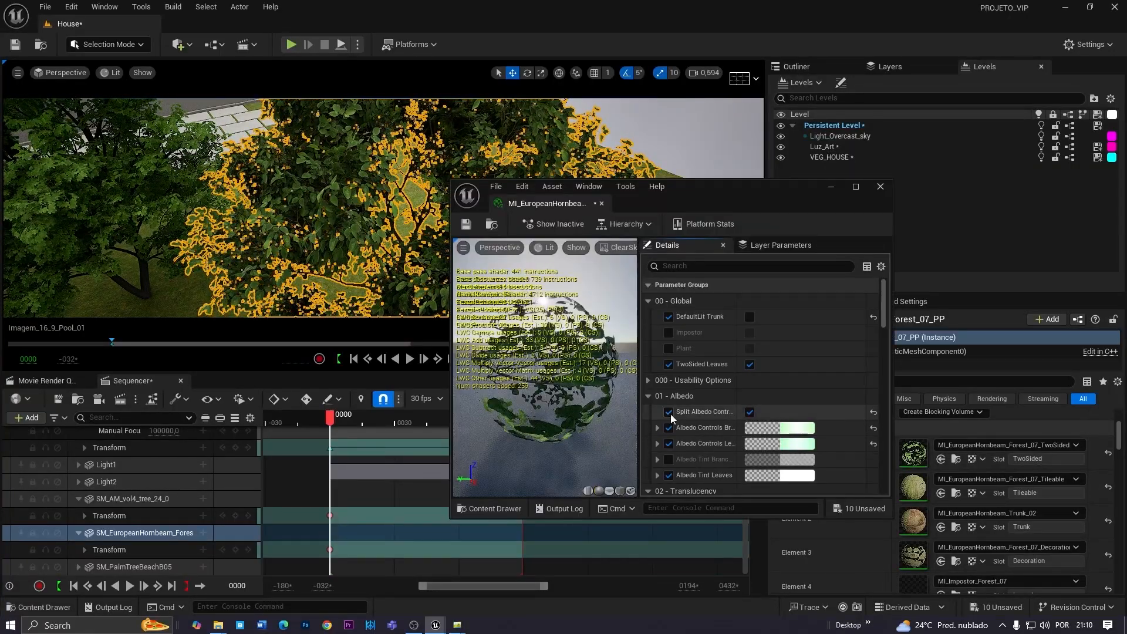
# In the hornbeam leaf material's Albedo Controls Leaves, set Contrast to 0,9 and Saturation to 1
pyautogui.scroll(-2, 675, 399)
pyautogui.click(655, 372)
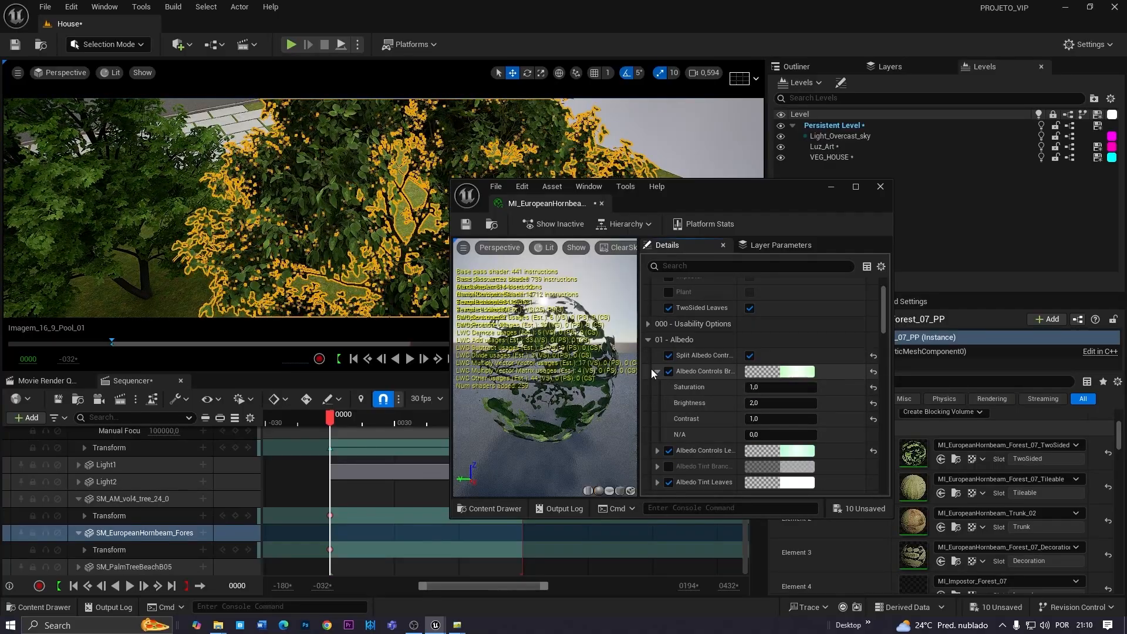
pyautogui.click(654, 371)
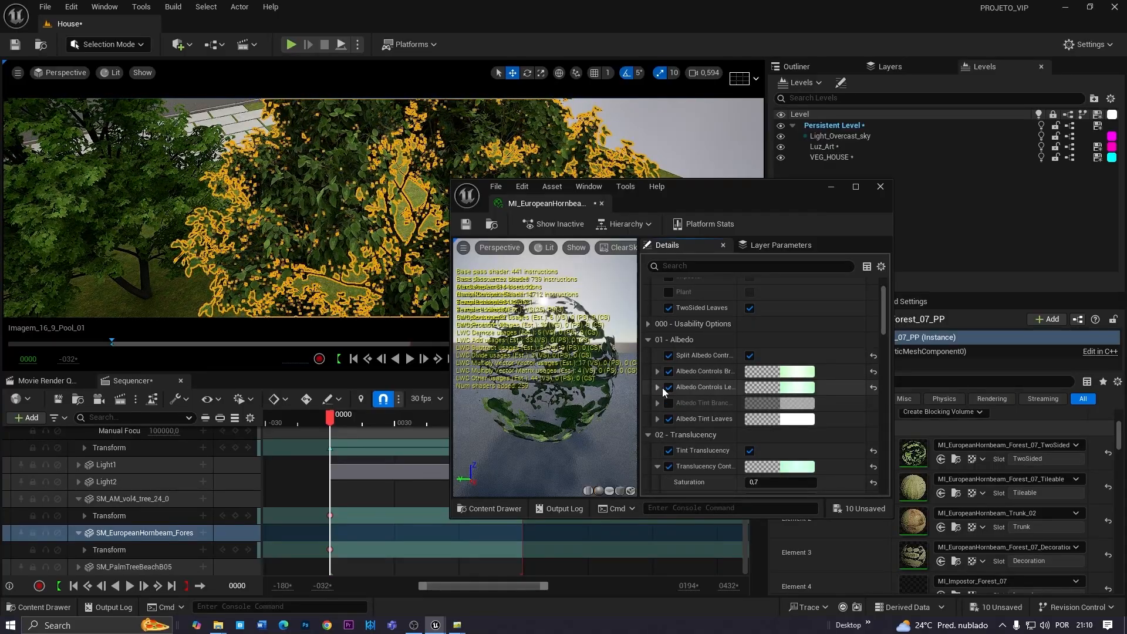
pyautogui.moveTo(892, 382); pyautogui.dragTo(1019, 381)
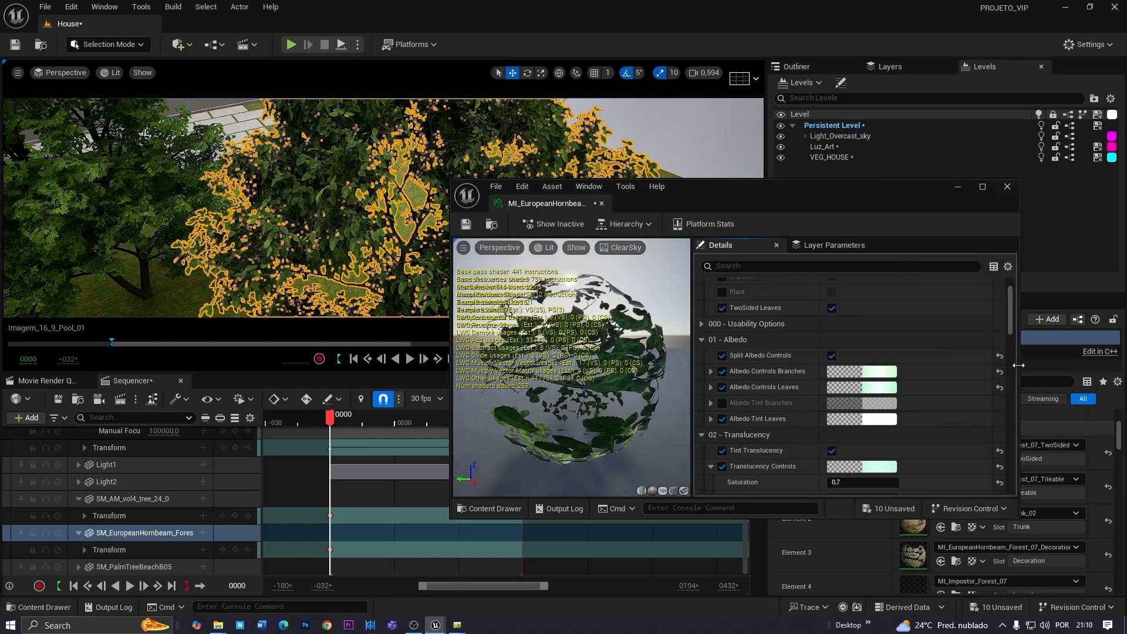
pyautogui.click(711, 387)
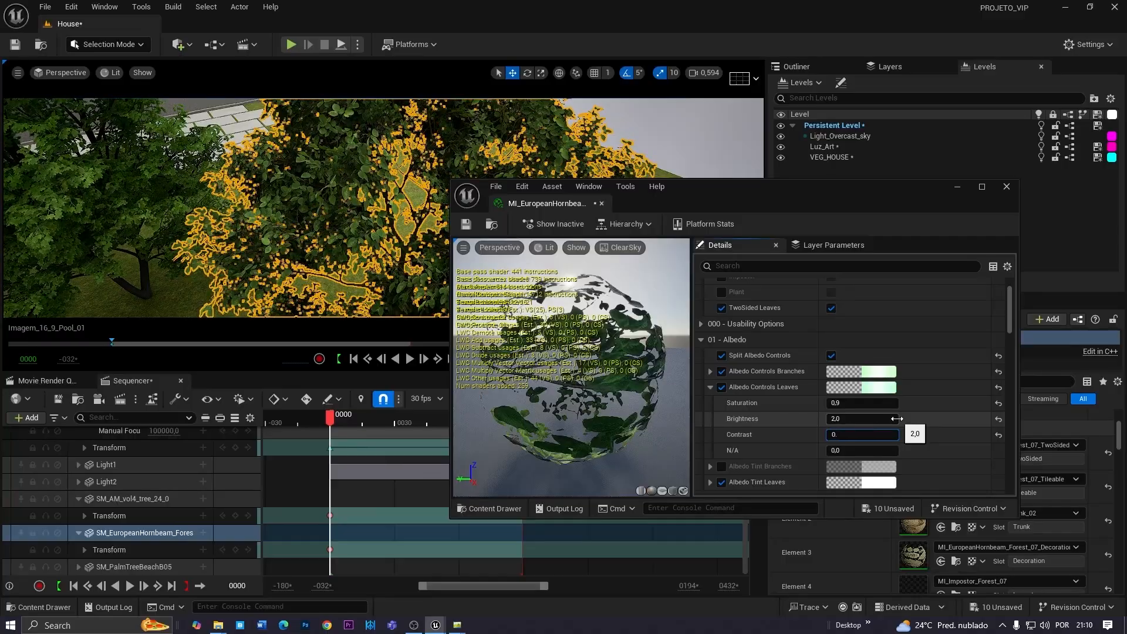
pyautogui.write('78')
pyautogui.press('Return')
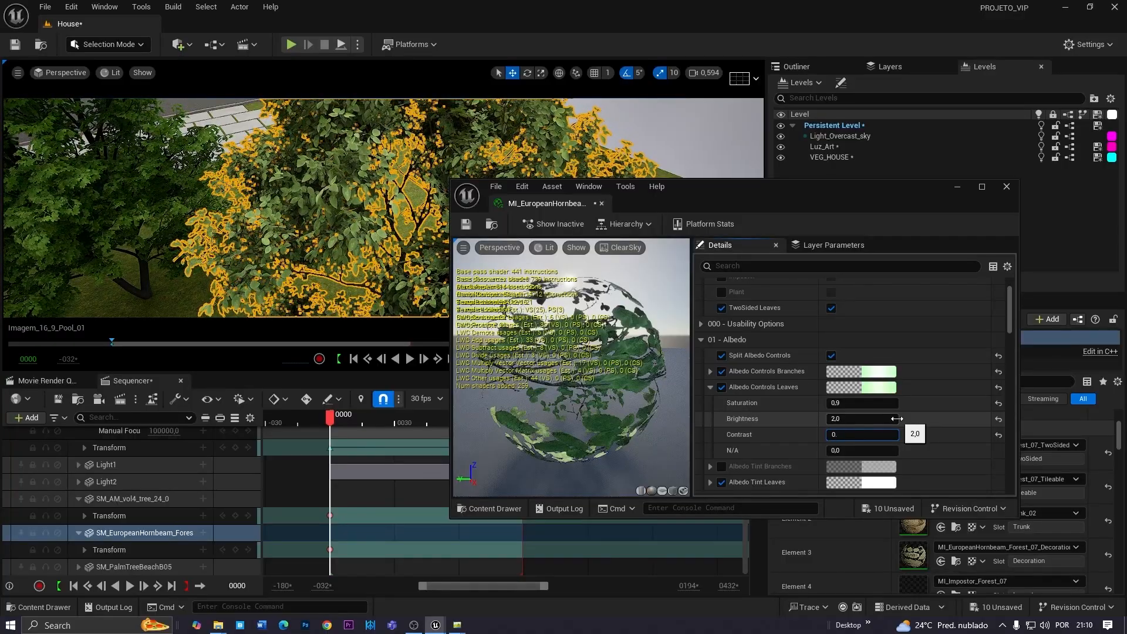
pyautogui.press('Return')
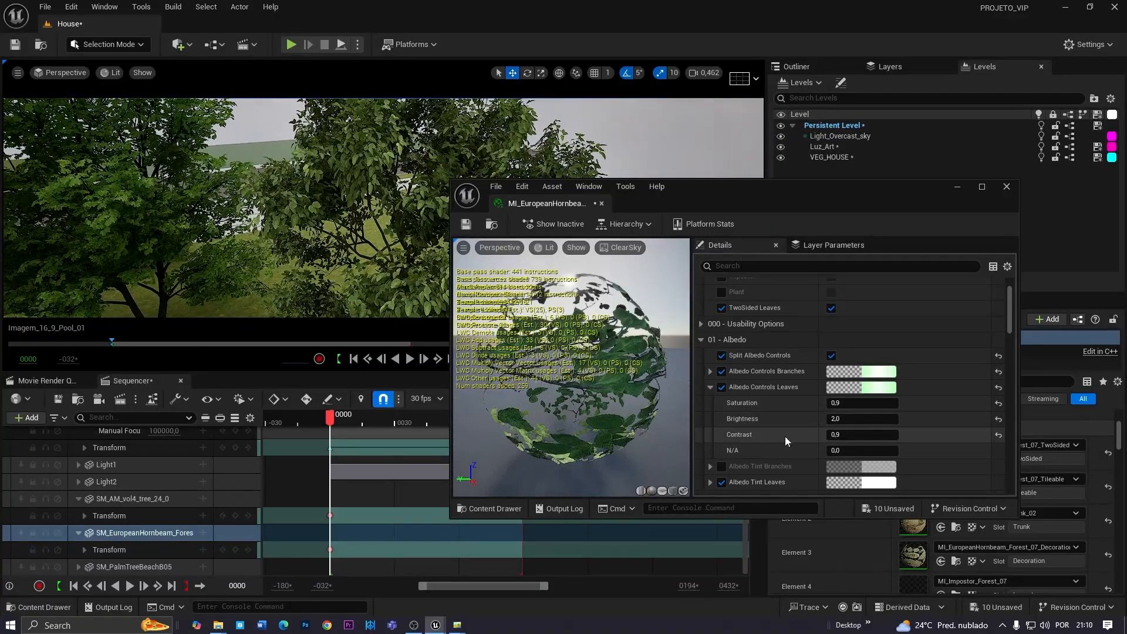
pyautogui.click(851, 403)
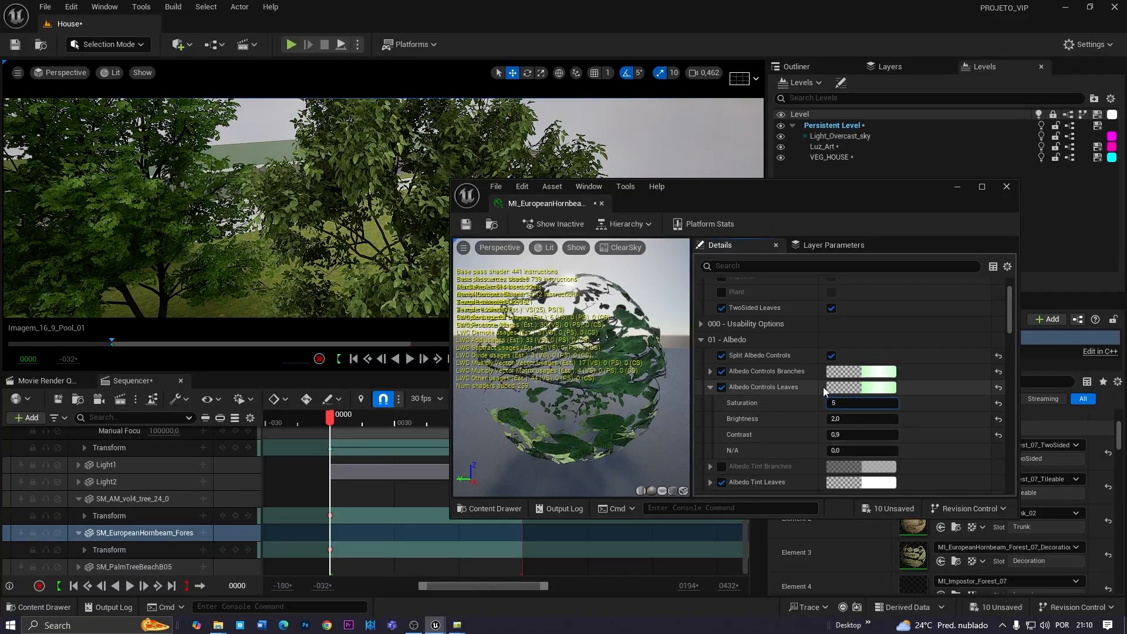
pyautogui.write('1')
pyautogui.press('Return')
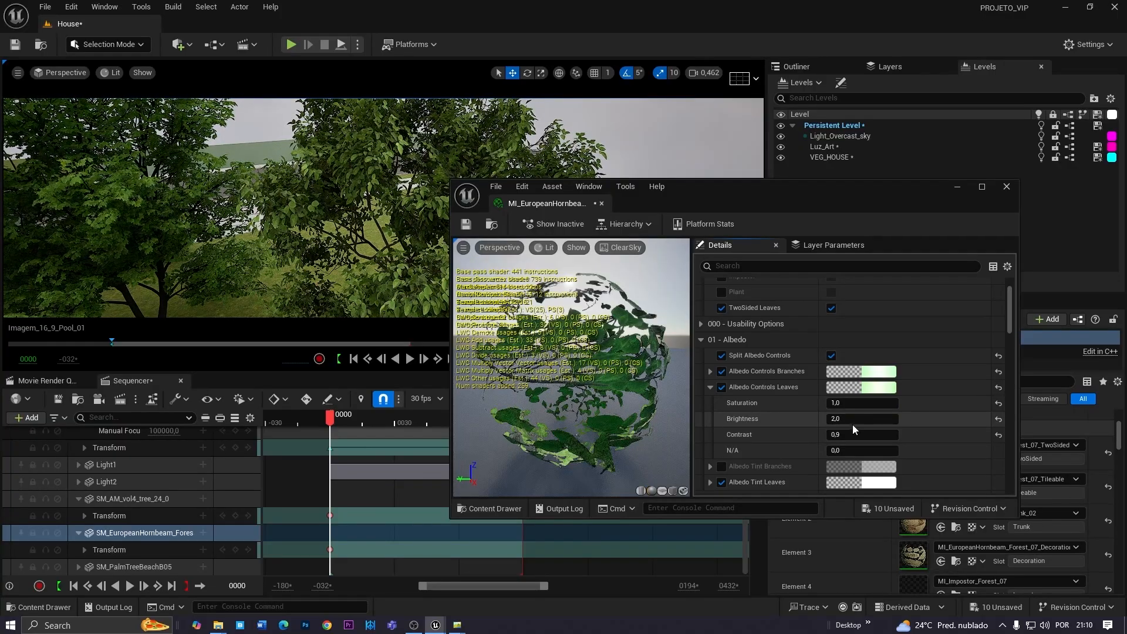
# Try the leaf albedo Brightness at 3 and set it back to 2 while checking the tree's foliage
pyautogui.click(850, 408)
pyautogui.press('s')
pyautogui.moveTo(375, 223)
pyautogui.mouseDown(button='right')
pyautogui.moveTo(375, 211)
pyautogui.moveTo(385, 216)
pyautogui.mouseUp(button='right')
pyautogui.scroll(1, 375, 220)
pyautogui.press('w')
pyautogui.press('w')
pyautogui.click(845, 418)
pyautogui.write('3')
pyautogui.press('Return')
pyautogui.write('2,5')
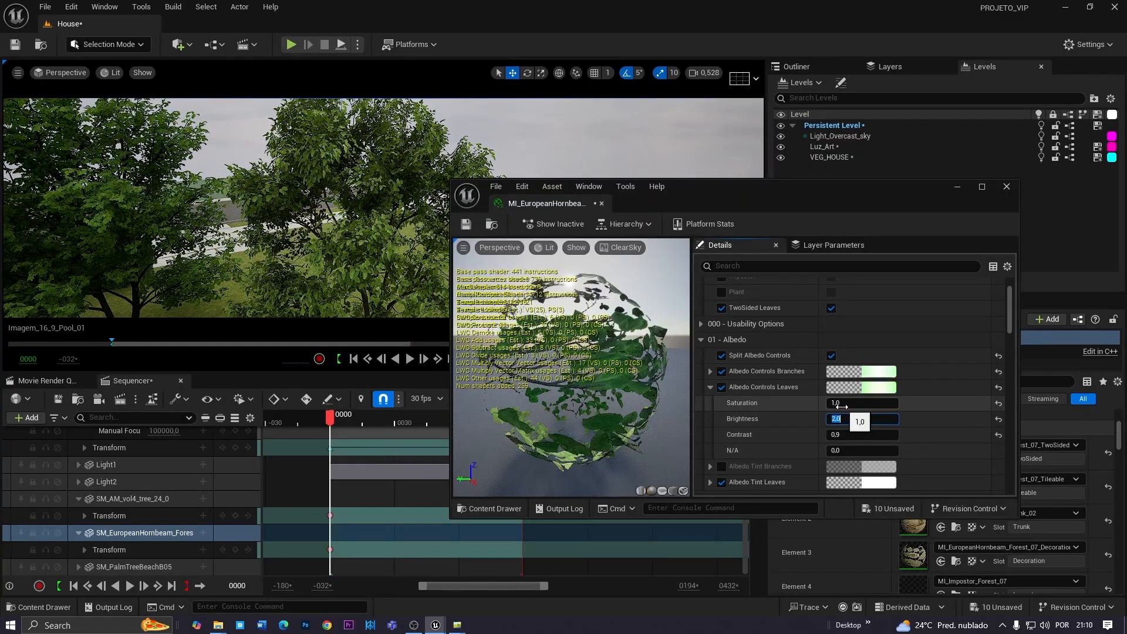
pyautogui.press('Return')
pyautogui.press('s')
pyautogui.moveTo(375, 211); pyautogui.dragTo(370, 213, button='right')
pyautogui.scroll(2, 370, 213)
pyautogui.press('w')
pyautogui.scroll(-4, 373, 212)
# Close the material editor and review the scene through Camera_1 in full screen
pyautogui.click(1007, 187)
pyautogui.scroll(5, 170, 509)
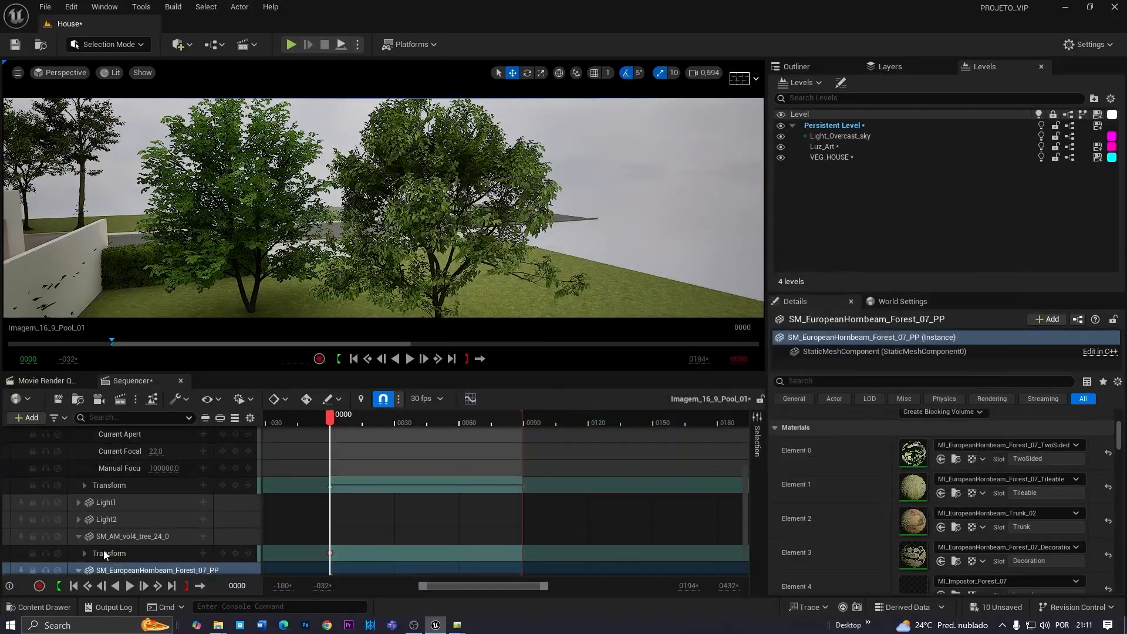
pyautogui.click(66, 73)
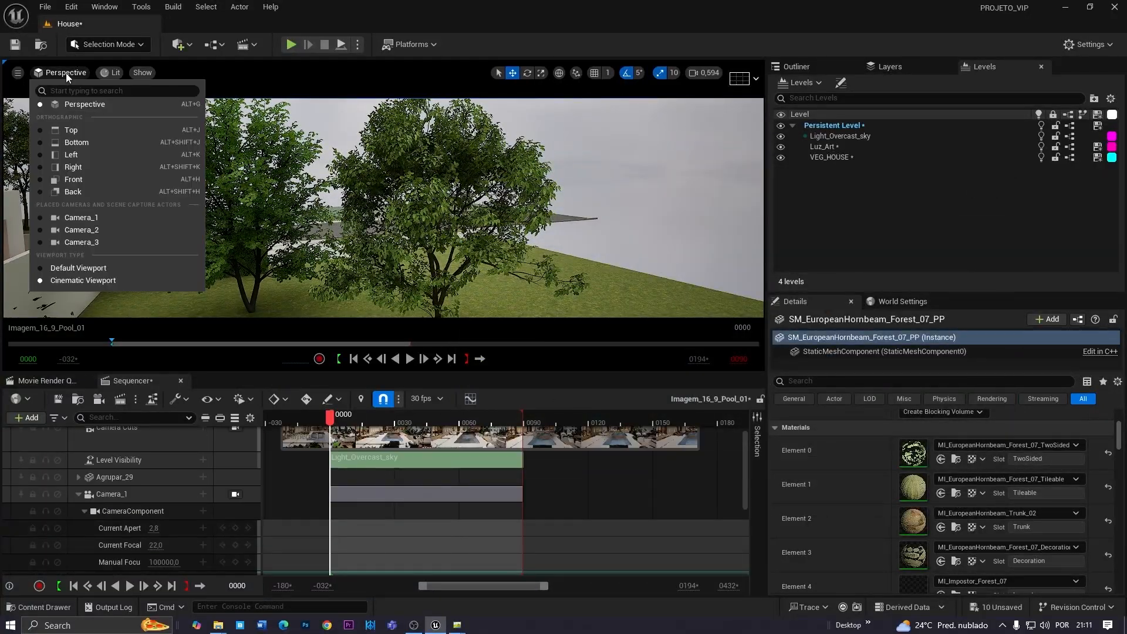
pyautogui.click(86, 220)
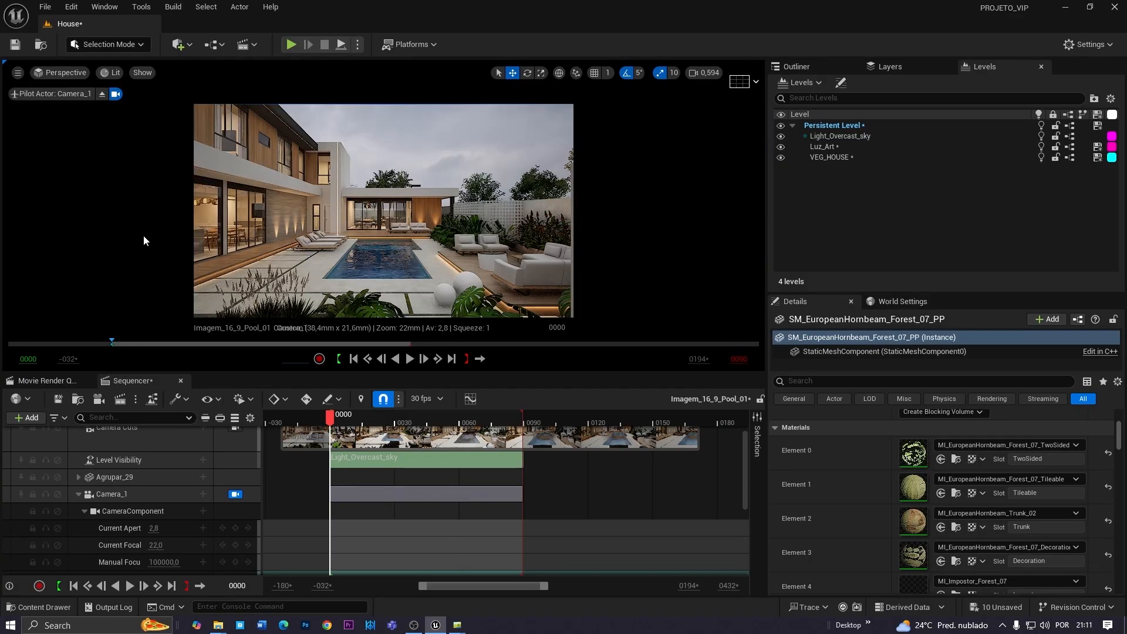
pyautogui.press('F11')
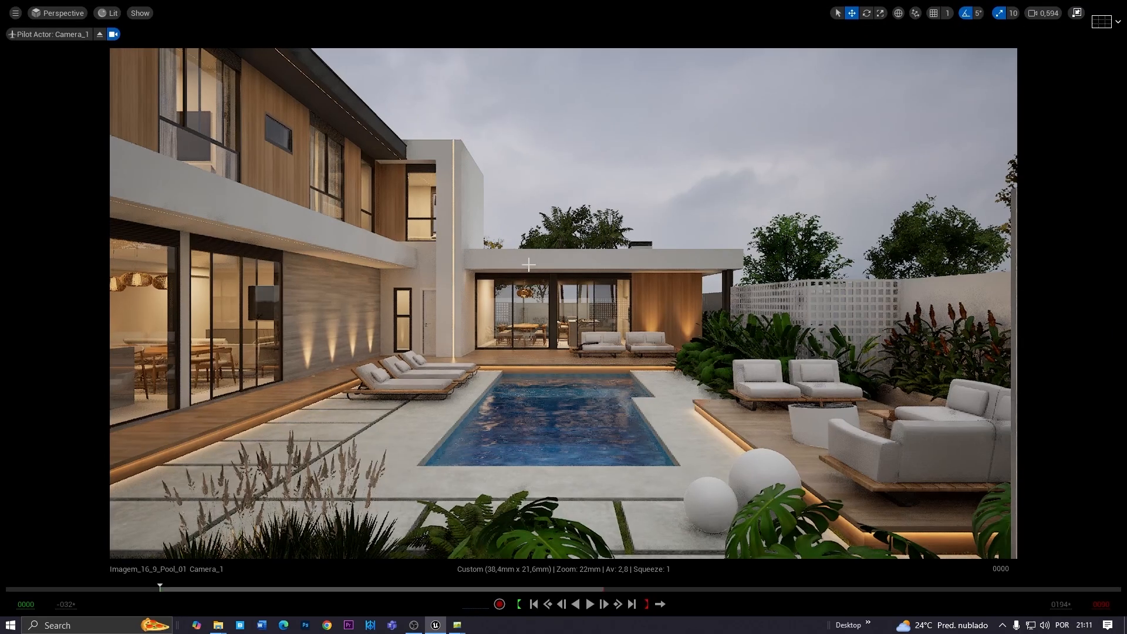
# Check the pool scene through Camera_1 in full screen once more and return to the editor layout
pyautogui.click(794, 243)
pyautogui.click(937, 246)
pyautogui.press('Escape')
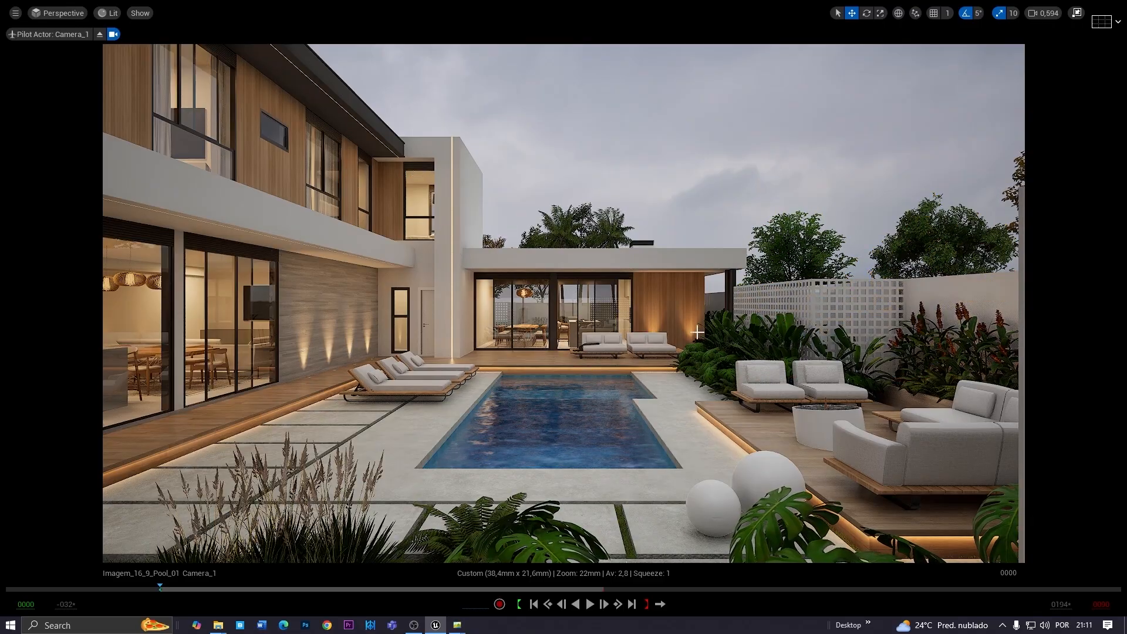
pyautogui.press('F11')
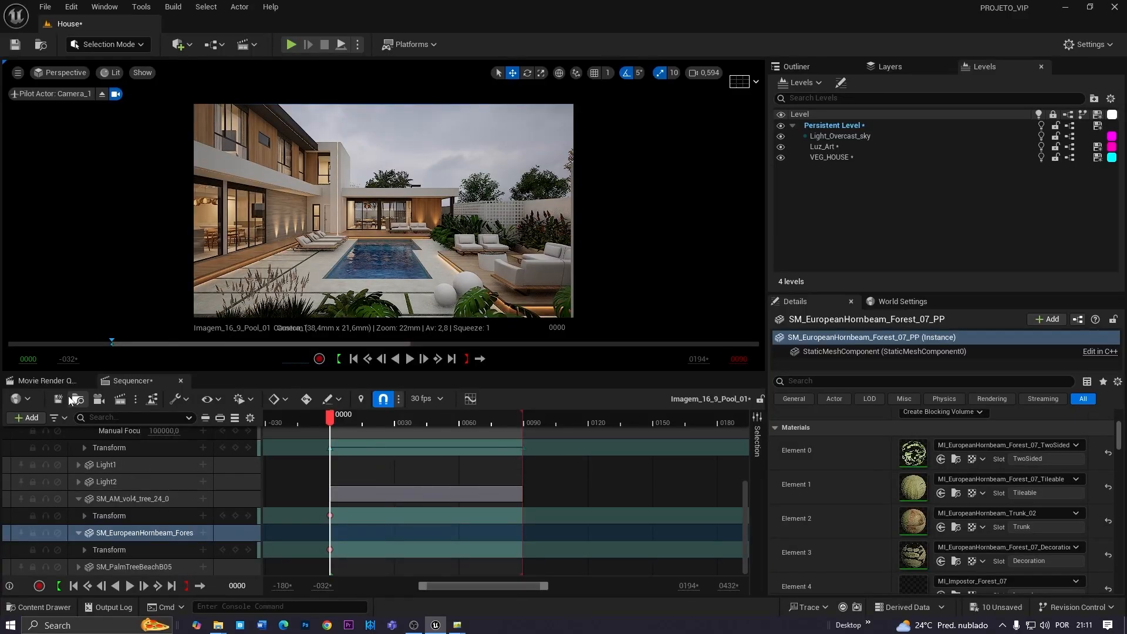
pyautogui.click(403, 261)
pyautogui.press('F11')
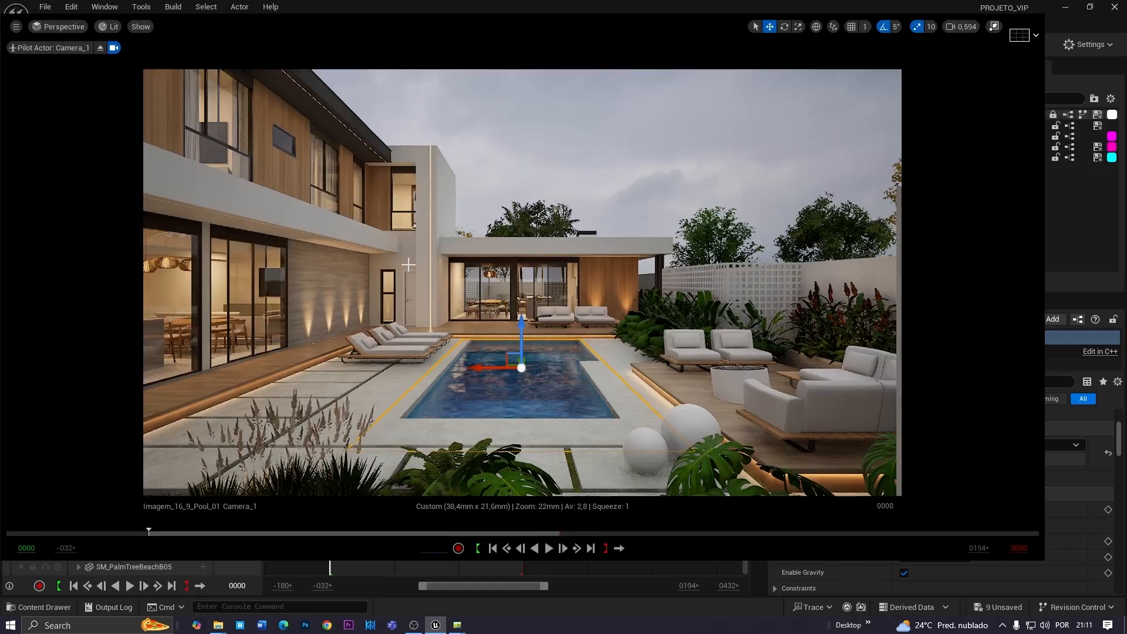
pyautogui.press('F11')
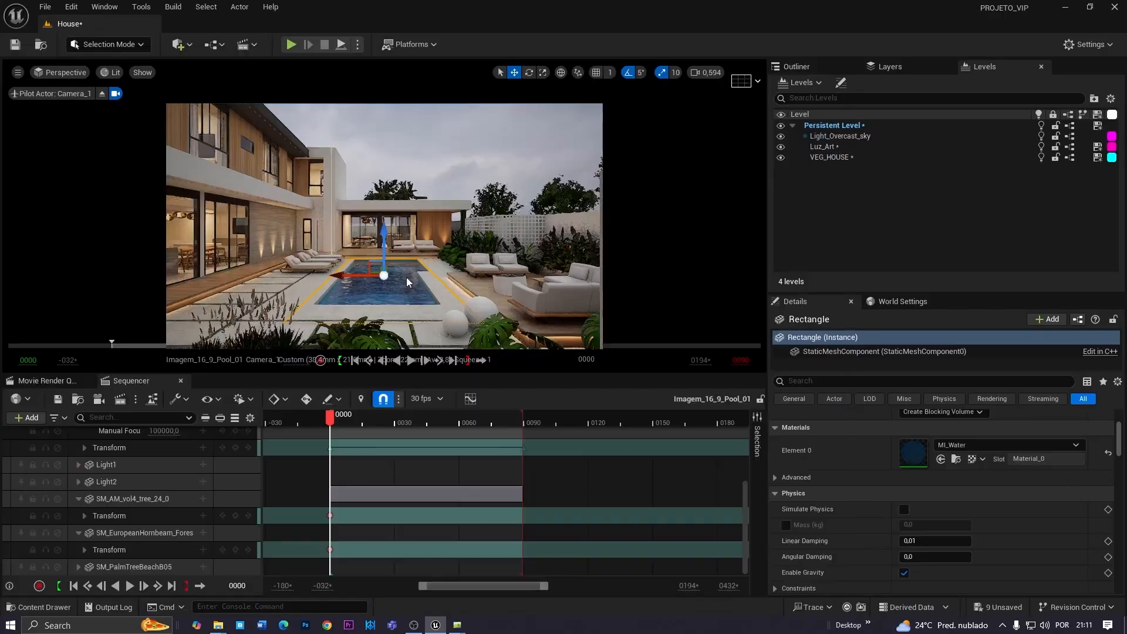
# Render the three queued pool image jobs locally and close the message log
pyautogui.click(52, 382)
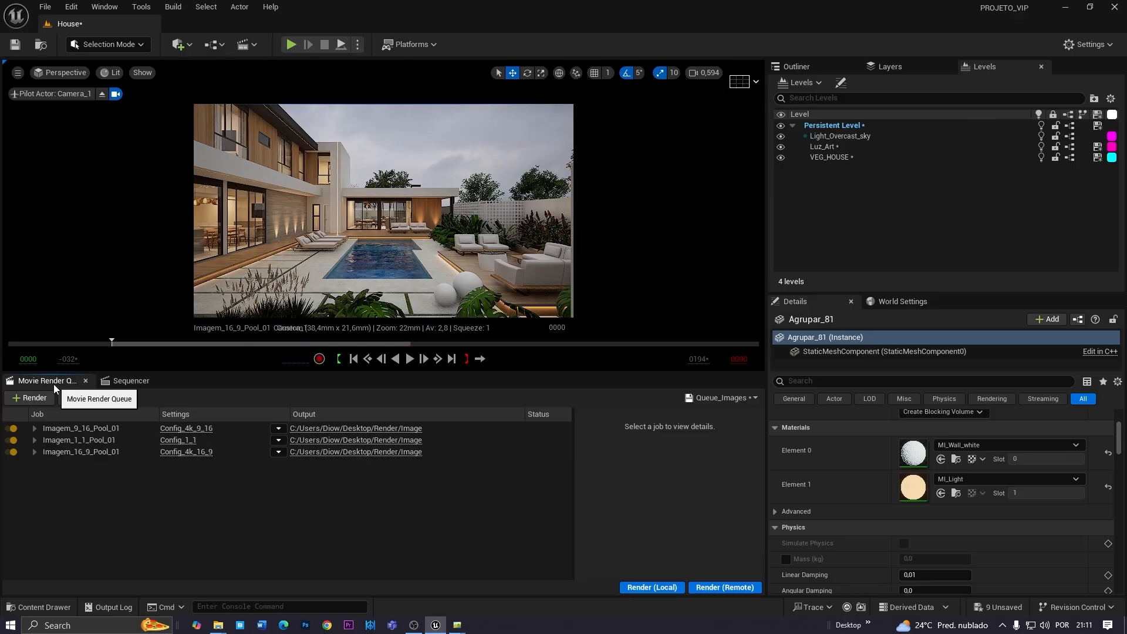
pyautogui.click(651, 588)
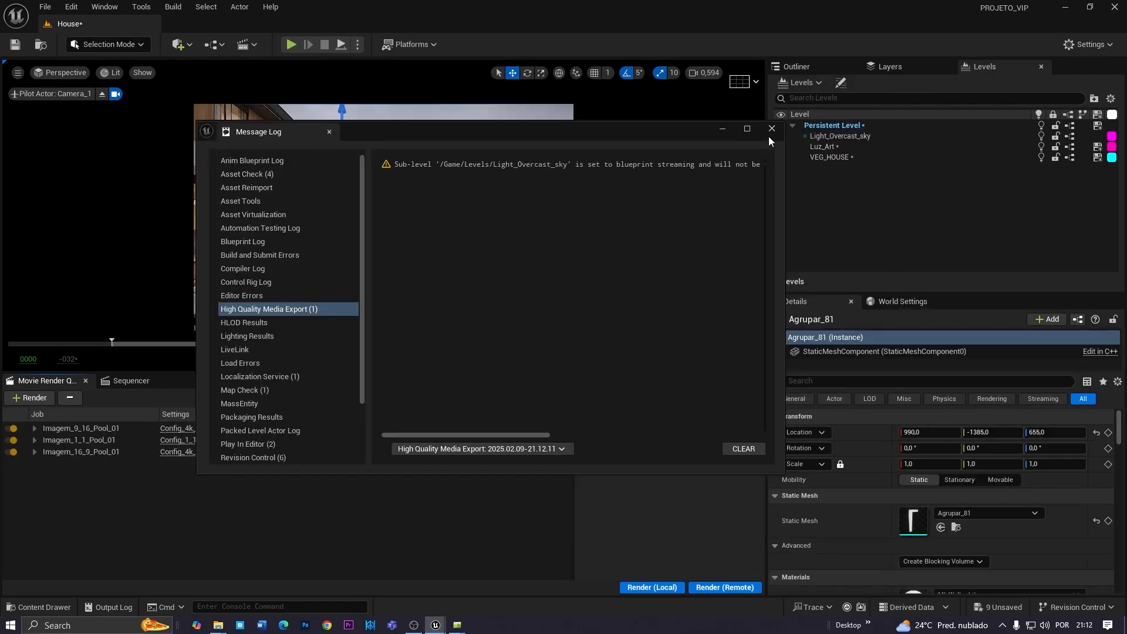
pyautogui.click(771, 130)
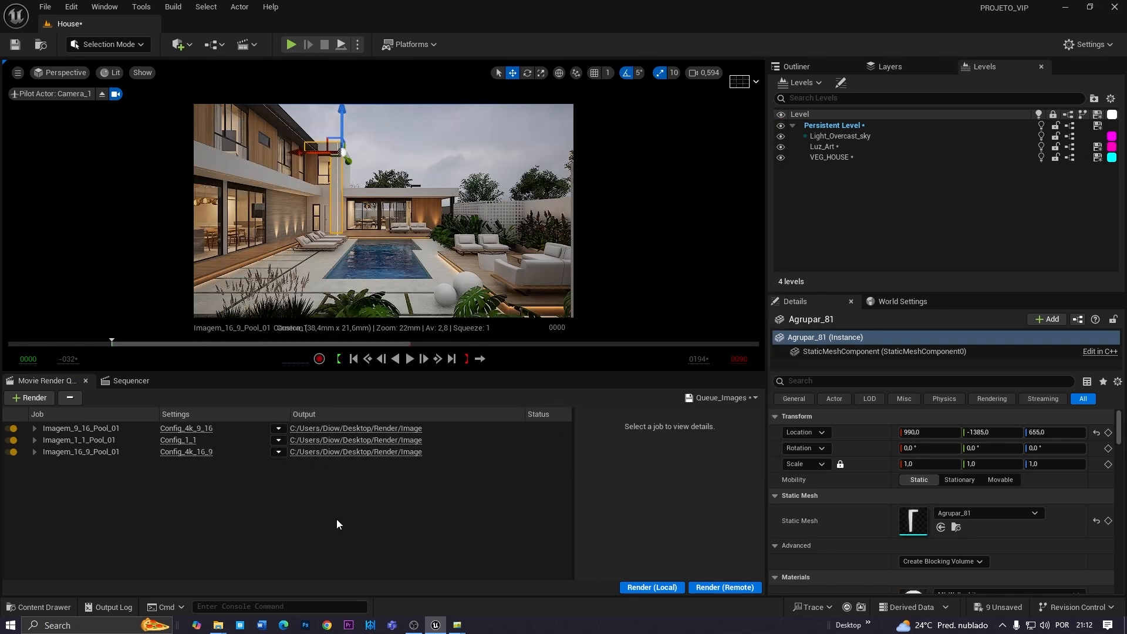
# Review the output resolution in the Imagem_9_16_Pool_01 job's Config_4k_9_16 settings and close them without changes
pyautogui.click(82, 429)
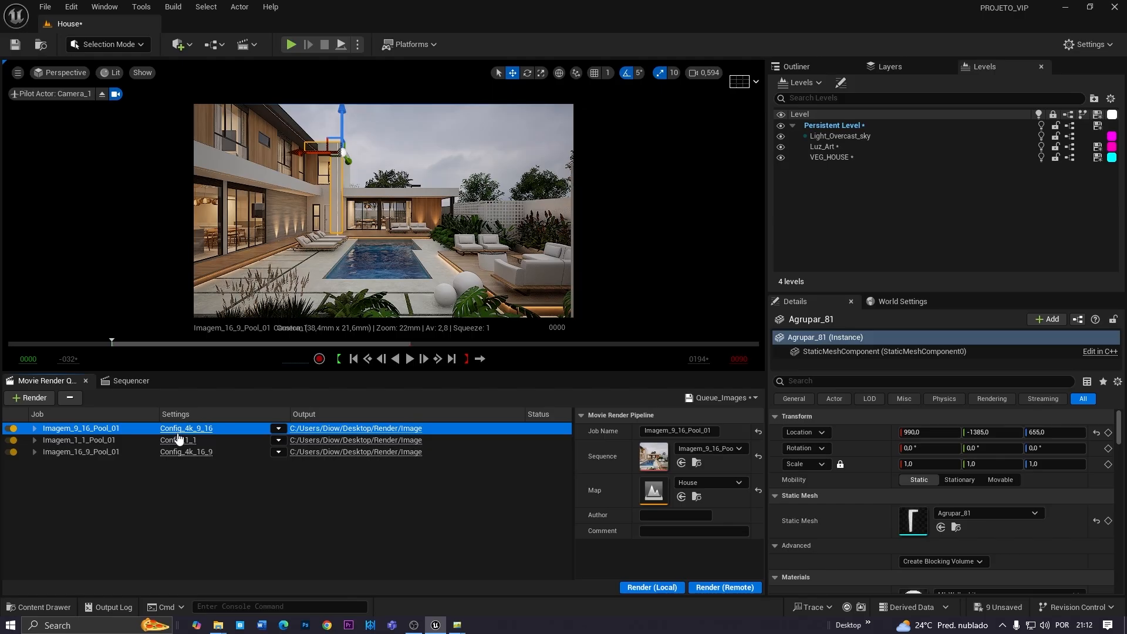
pyautogui.click(179, 433)
pyautogui.click(707, 218)
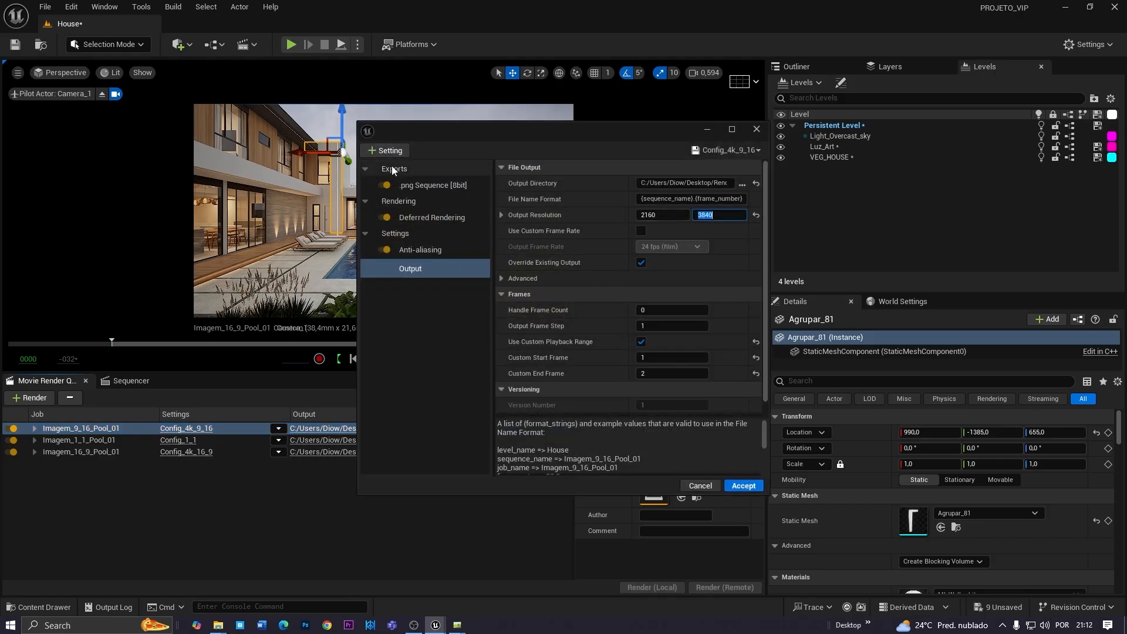
pyautogui.click(445, 311)
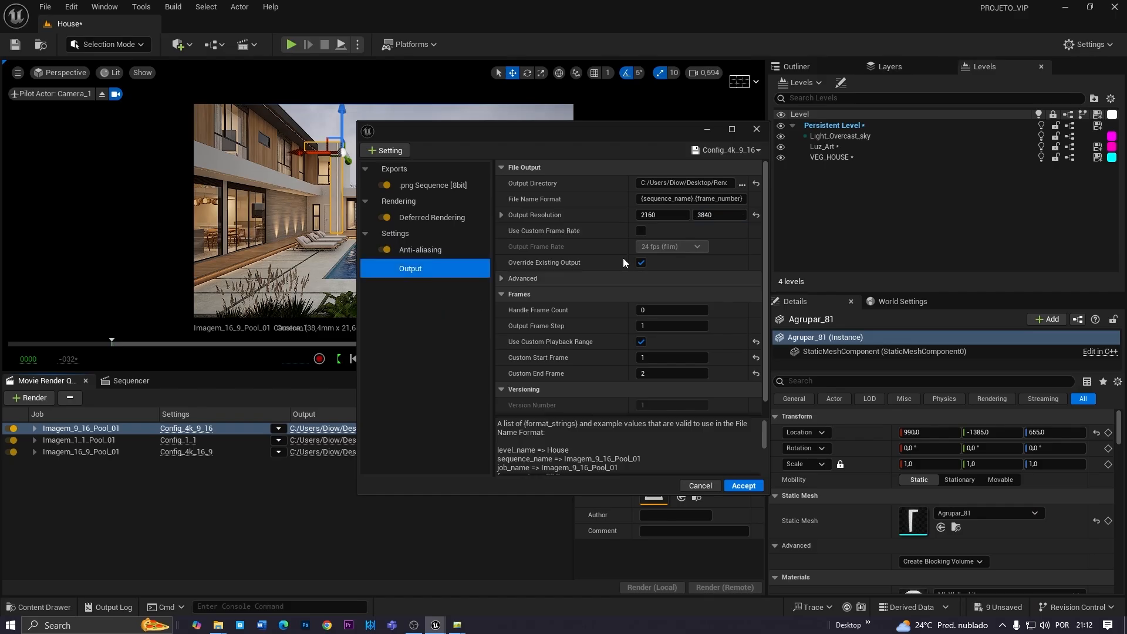
pyautogui.click(656, 215)
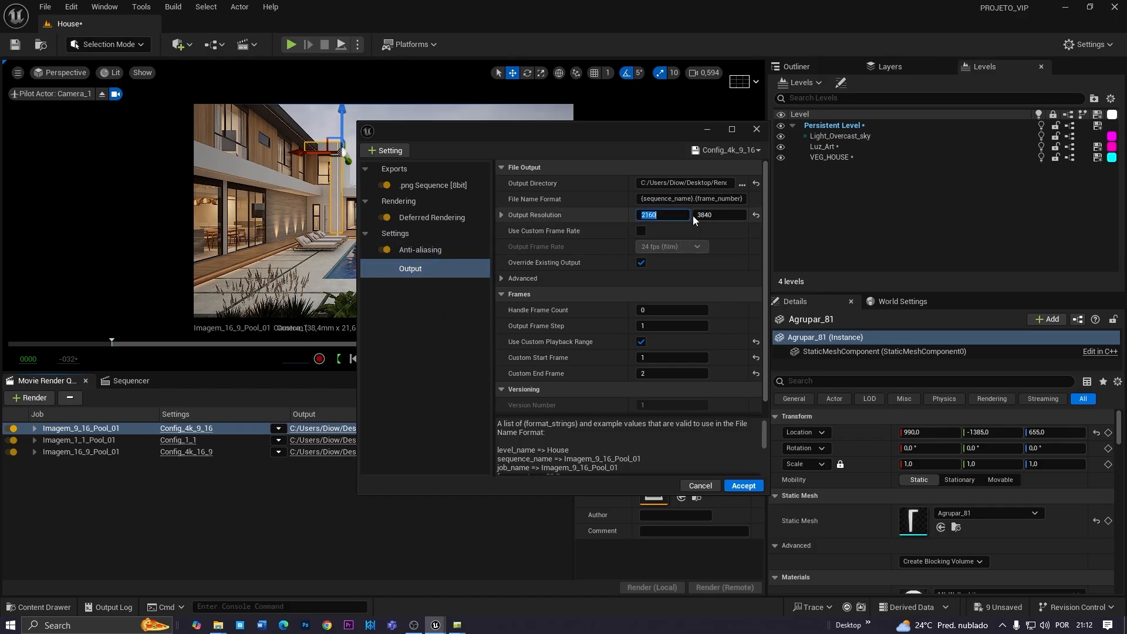
pyautogui.click(439, 306)
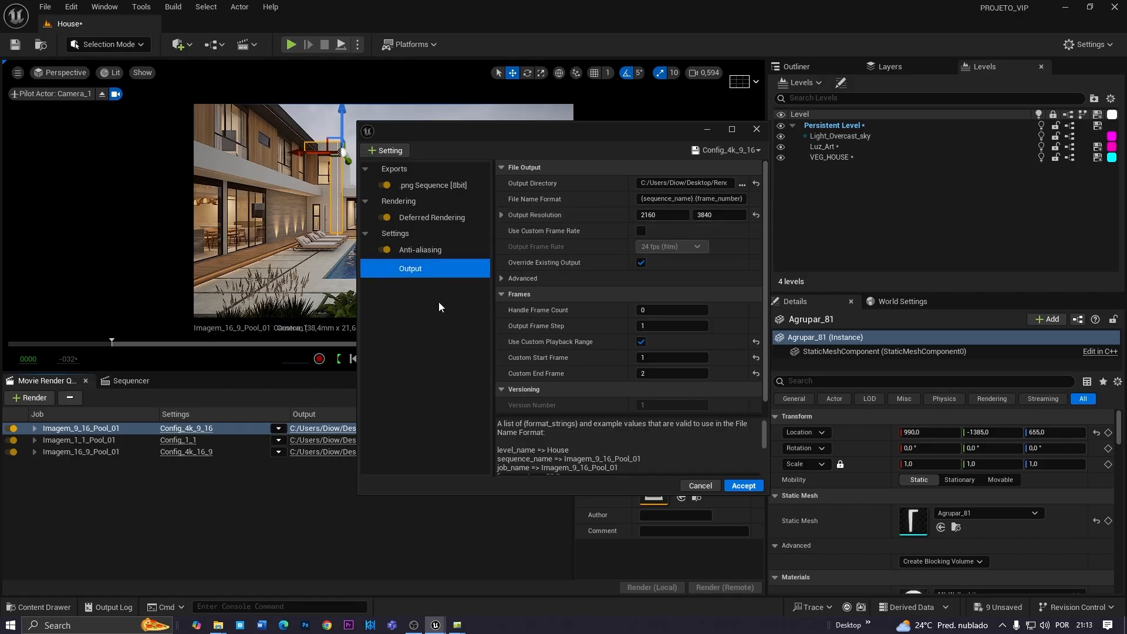
pyautogui.click(651, 217)
pyautogui.click(704, 216)
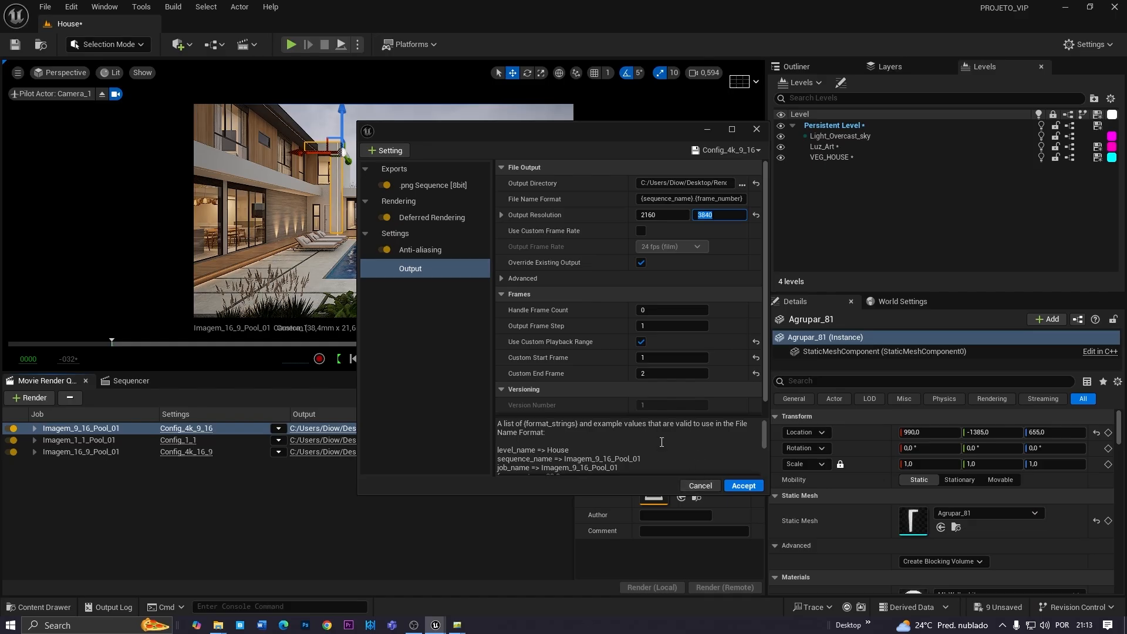
pyautogui.click(660, 214)
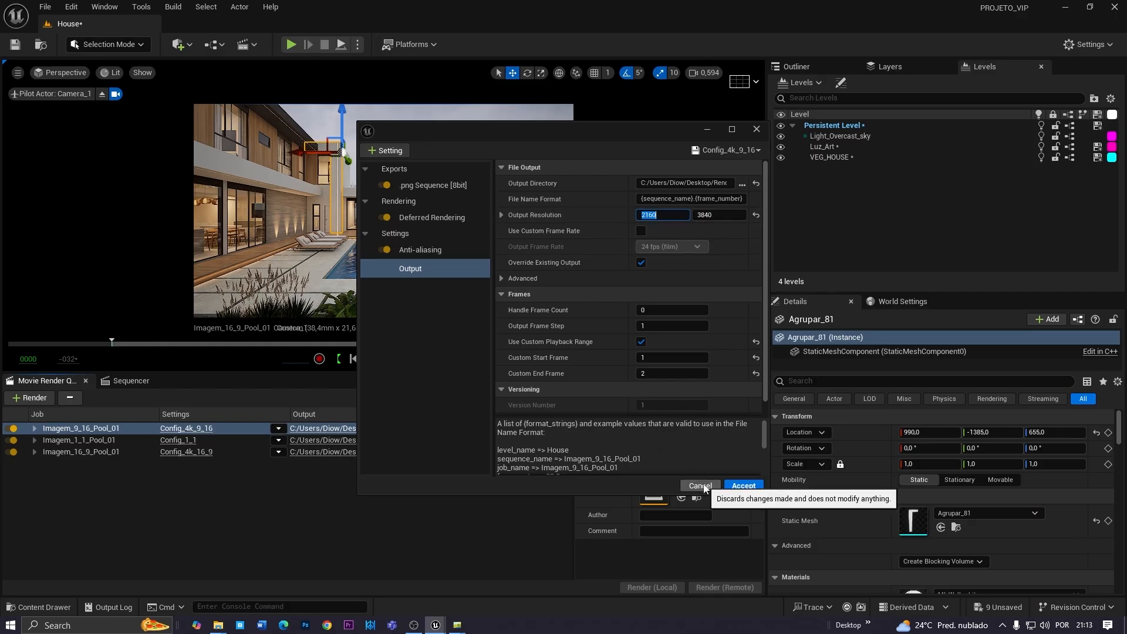
pyautogui.click(701, 486)
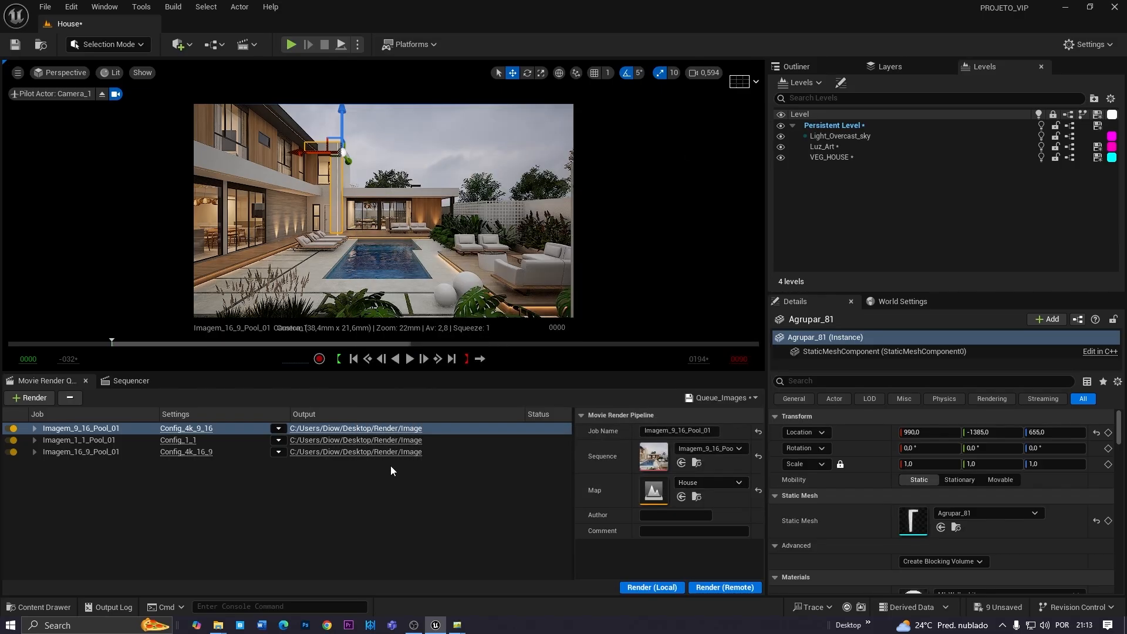
# Open the jobs' output folder and inspect the rendered 1:1, 9:16 and 16:9 pool images, zooming in on the 1:1 render
pyautogui.click(338, 429)
pyautogui.click(158, 147)
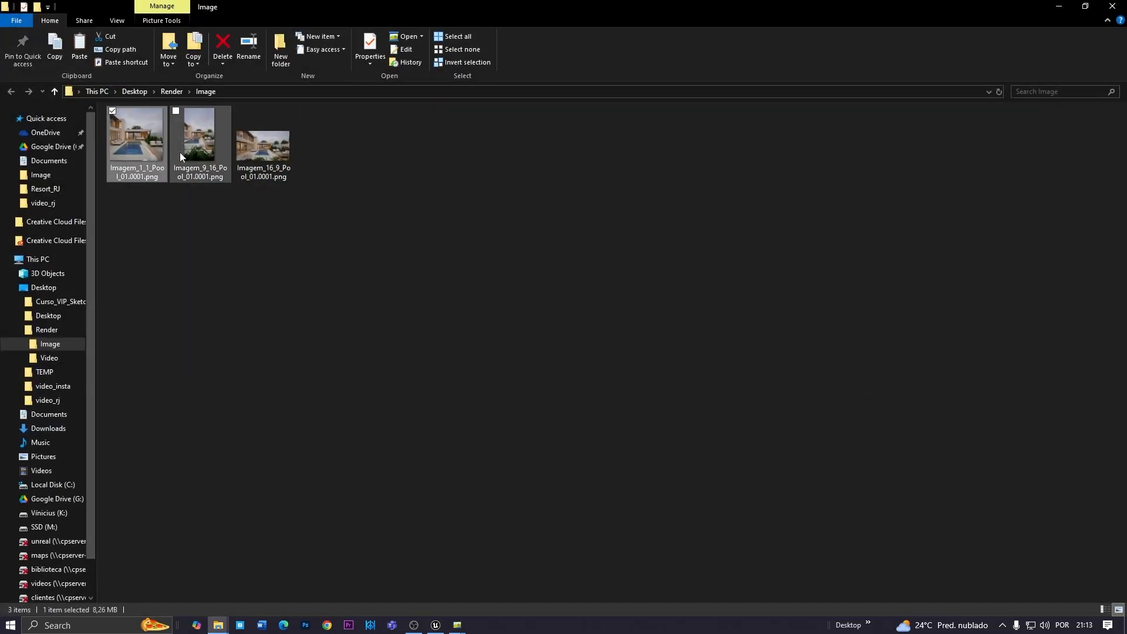
pyautogui.doubleClick(162, 151)
pyautogui.click(822, 100)
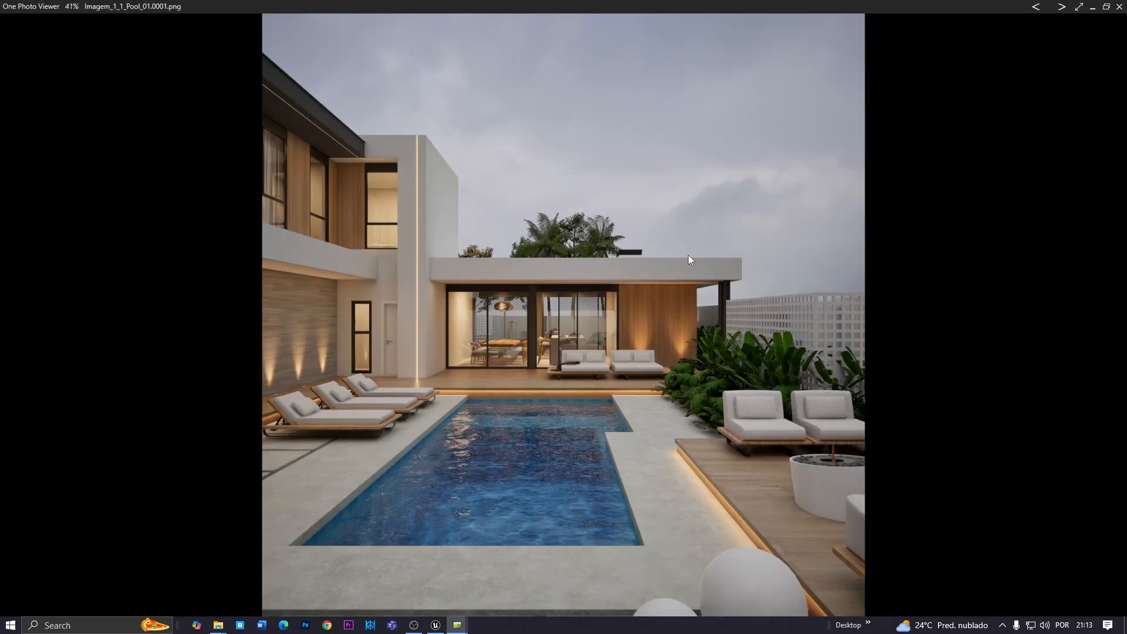
pyautogui.scroll(4, 557, 323)
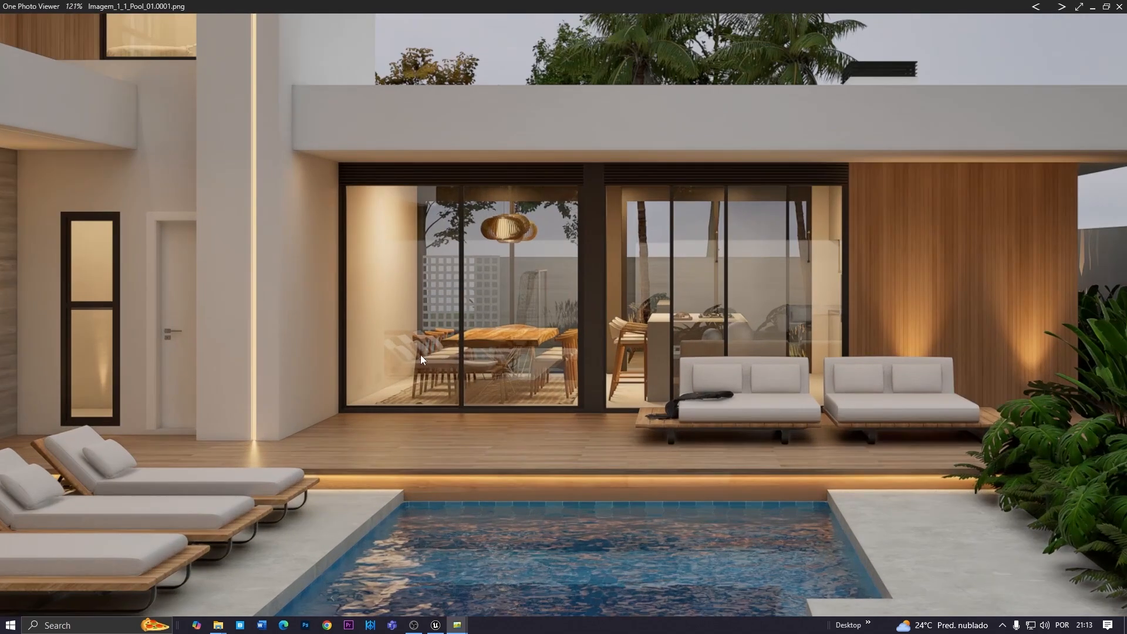
pyautogui.scroll(-2, 438, 349)
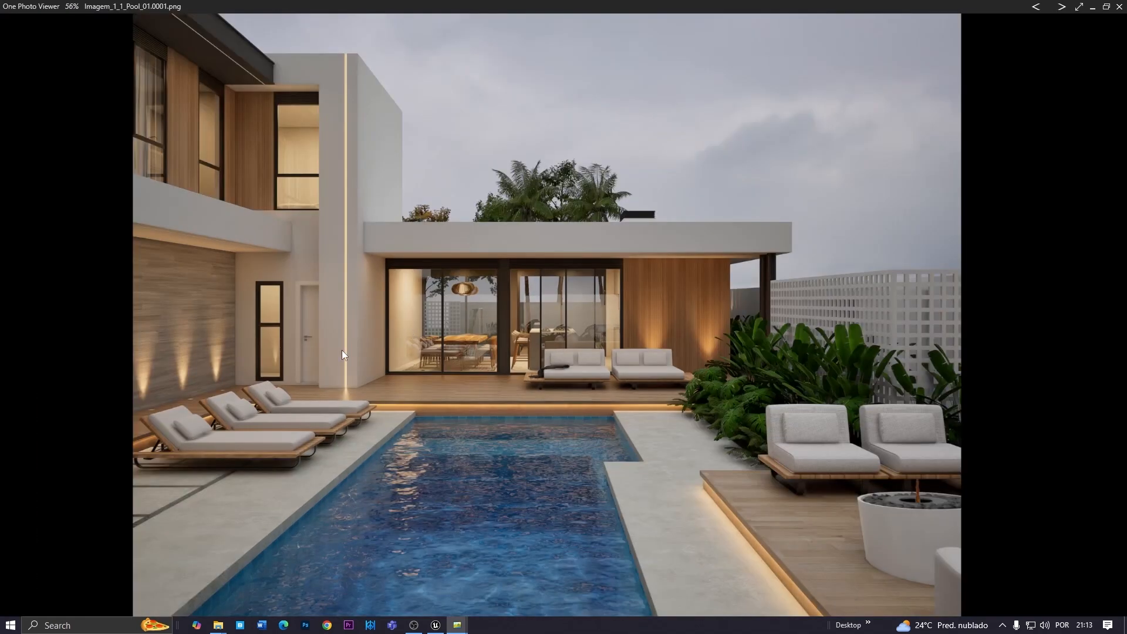
pyautogui.scroll(-2, 343, 355)
pyautogui.press('Right')
pyautogui.press('Right')
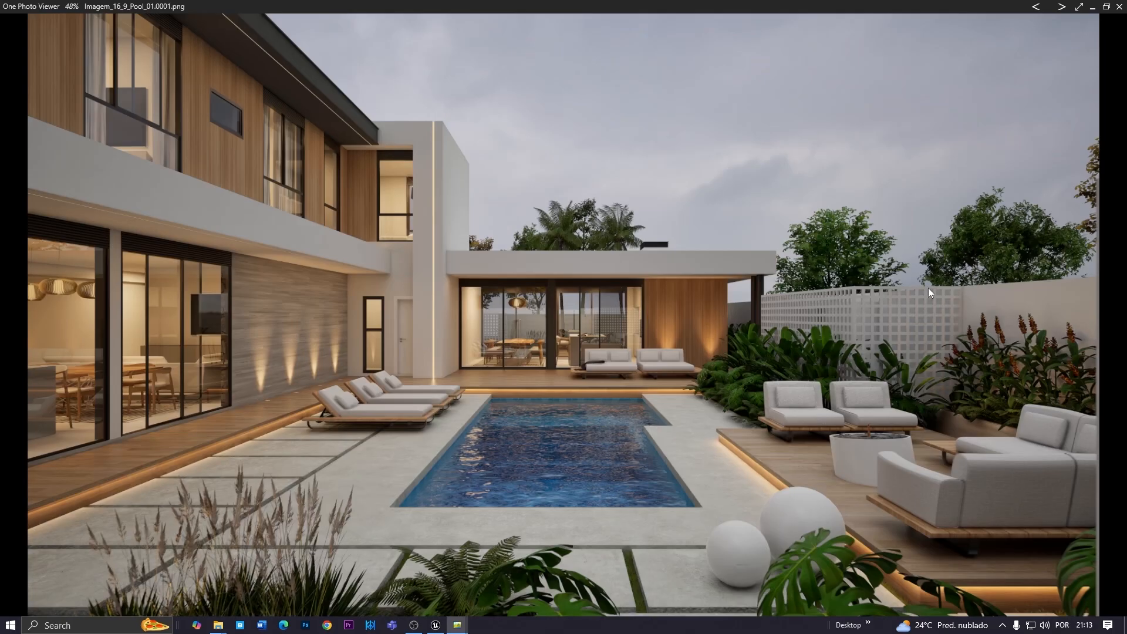
pyautogui.press('Left')
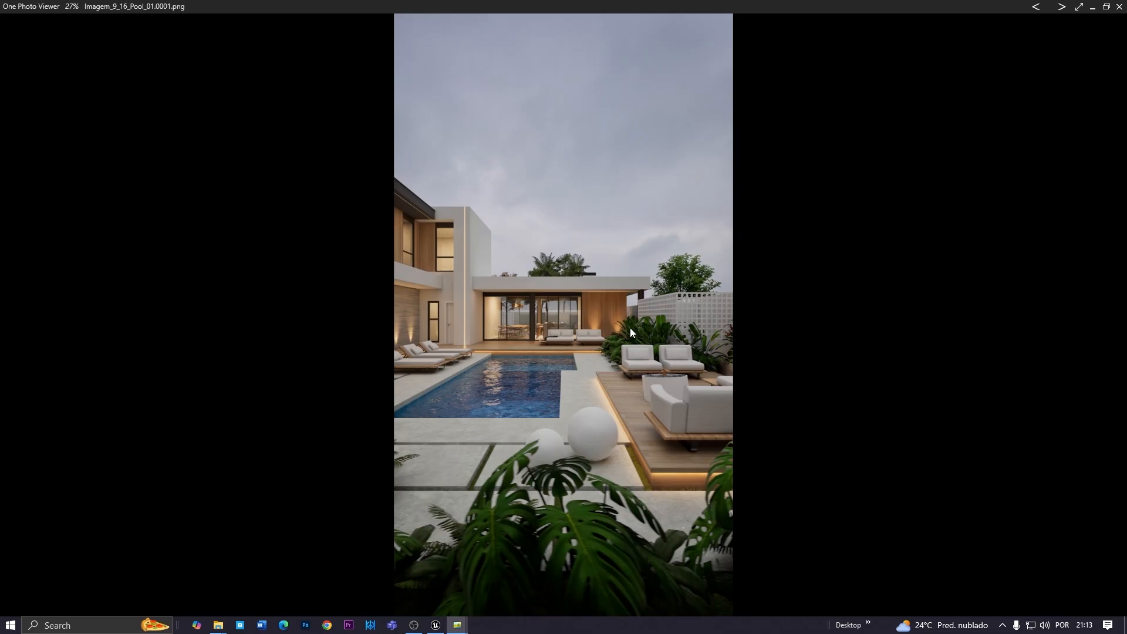
pyautogui.press('Right')
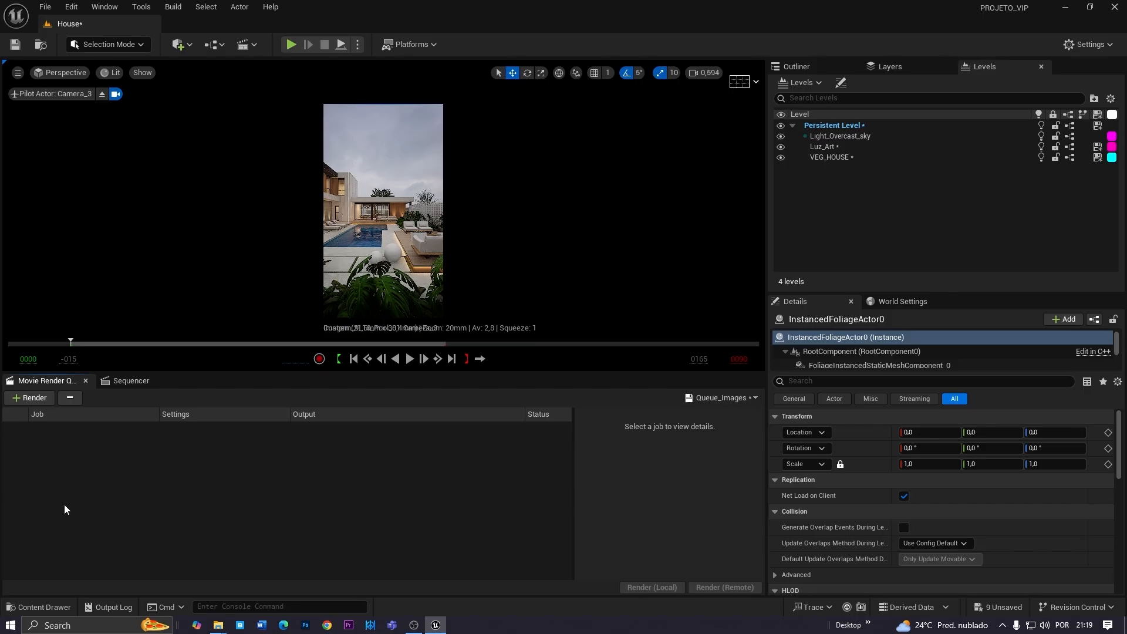
# Add the Imagem_9_16_Pool_01 sequence to the render queue and apply the Config_4k_9_16 preset to its job
pyautogui.click(29, 399)
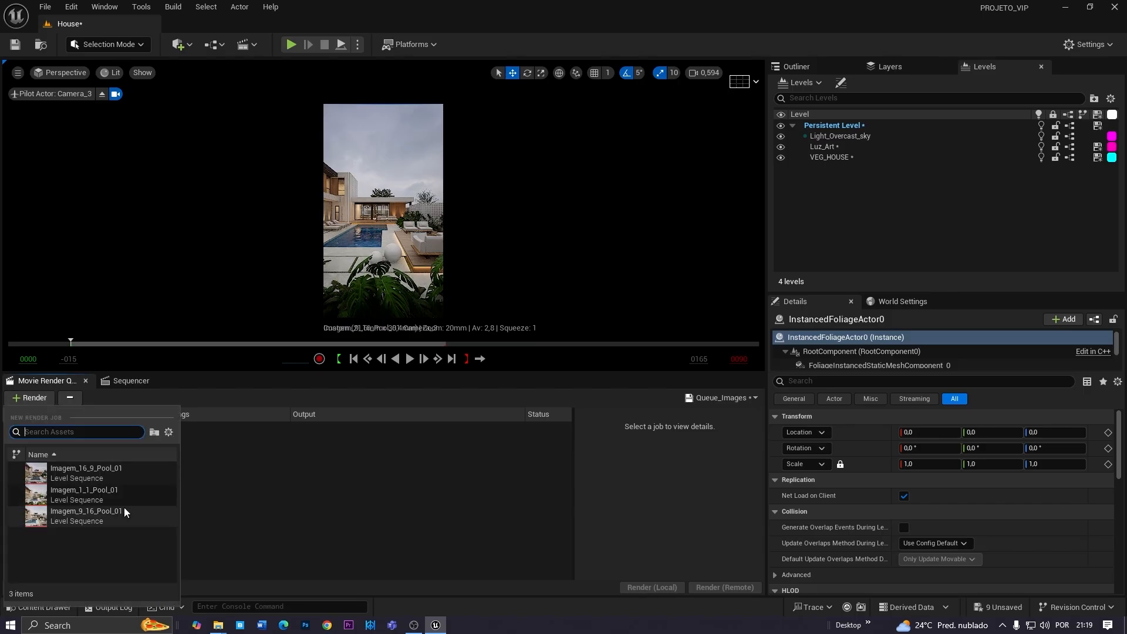
pyautogui.click(91, 517)
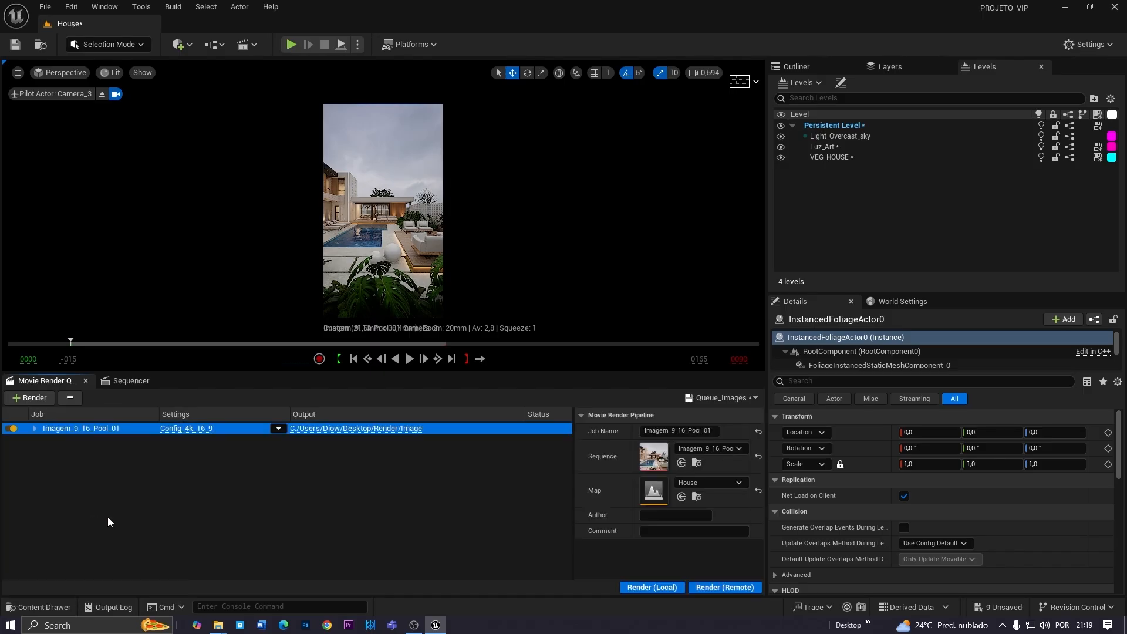
pyautogui.click(203, 434)
pyautogui.click(724, 151)
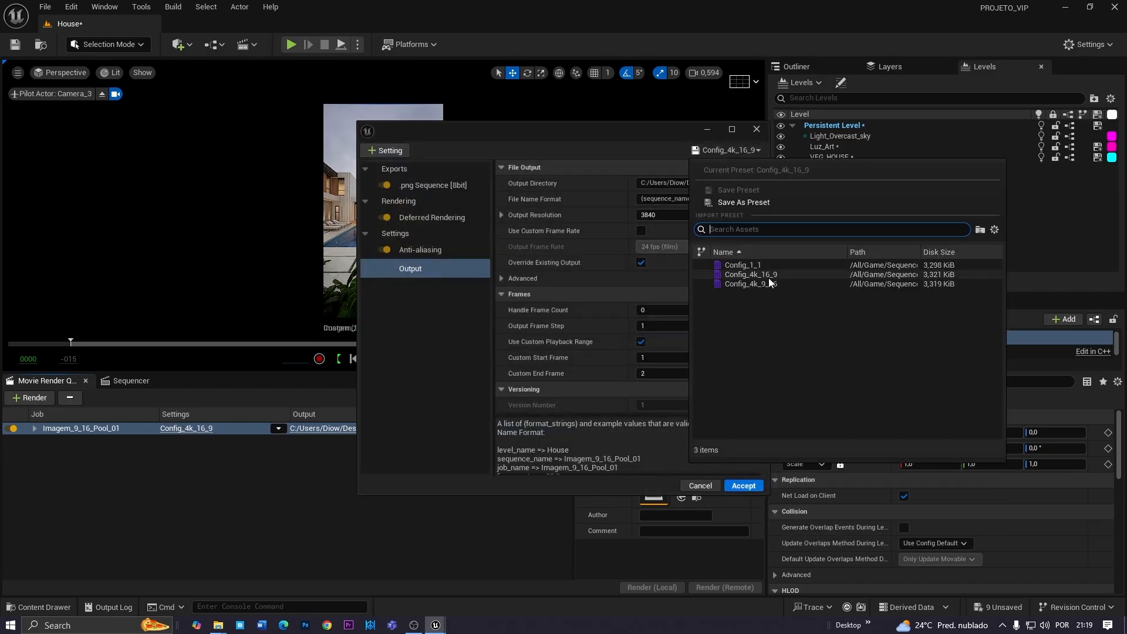
pyautogui.click(767, 285)
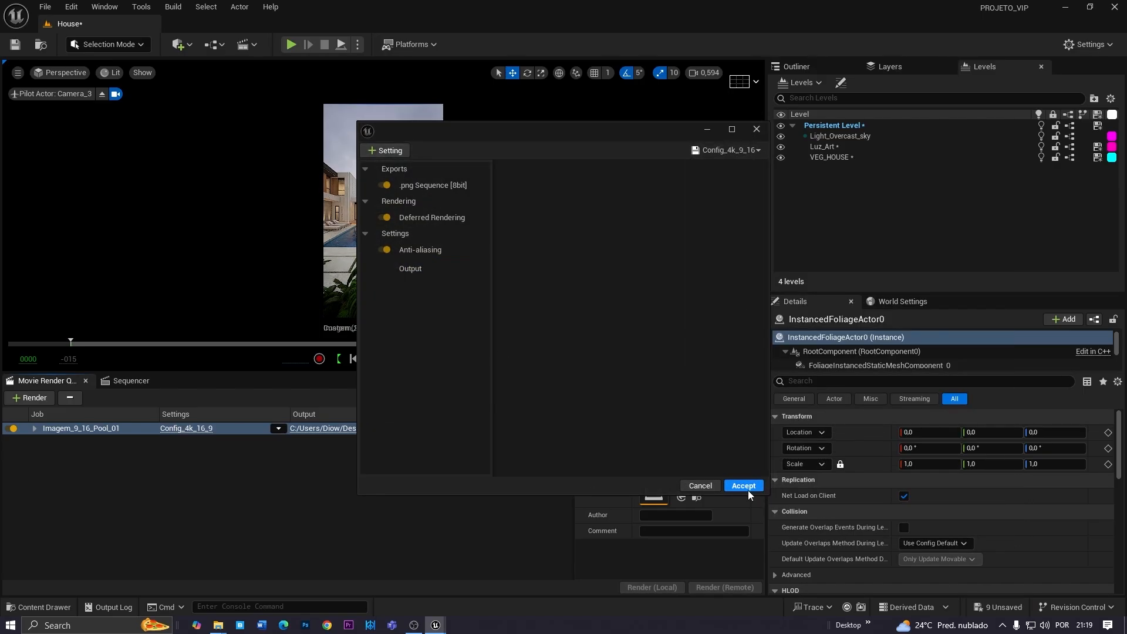
pyautogui.click(743, 486)
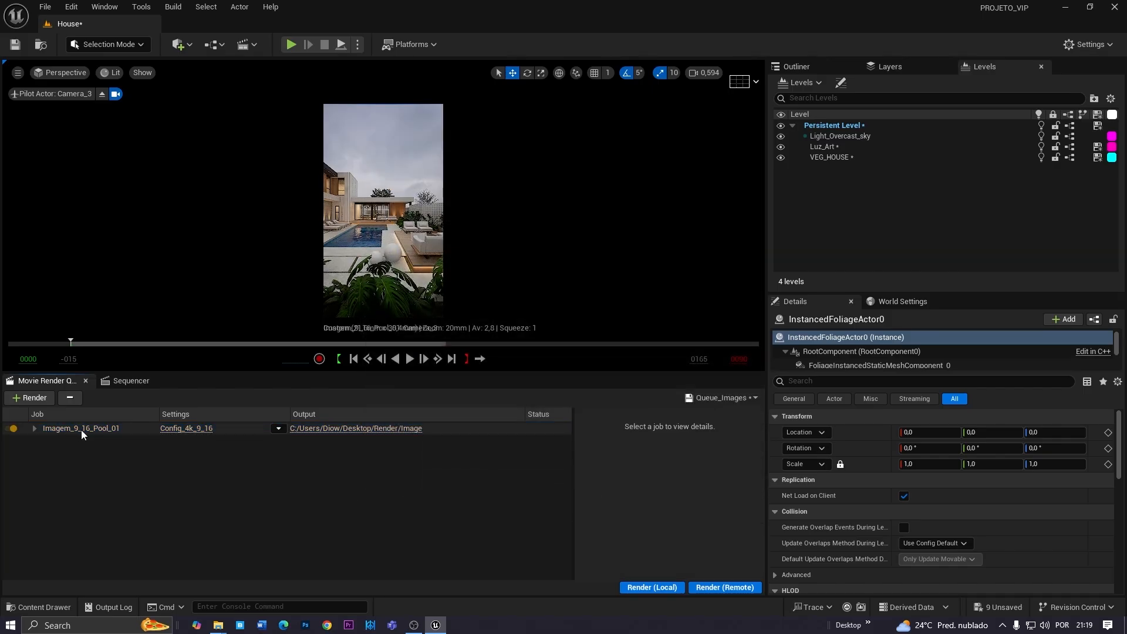
# Set the 9:16 job's output directory to the Video folder inside Desktop/Render
pyautogui.click(186, 428)
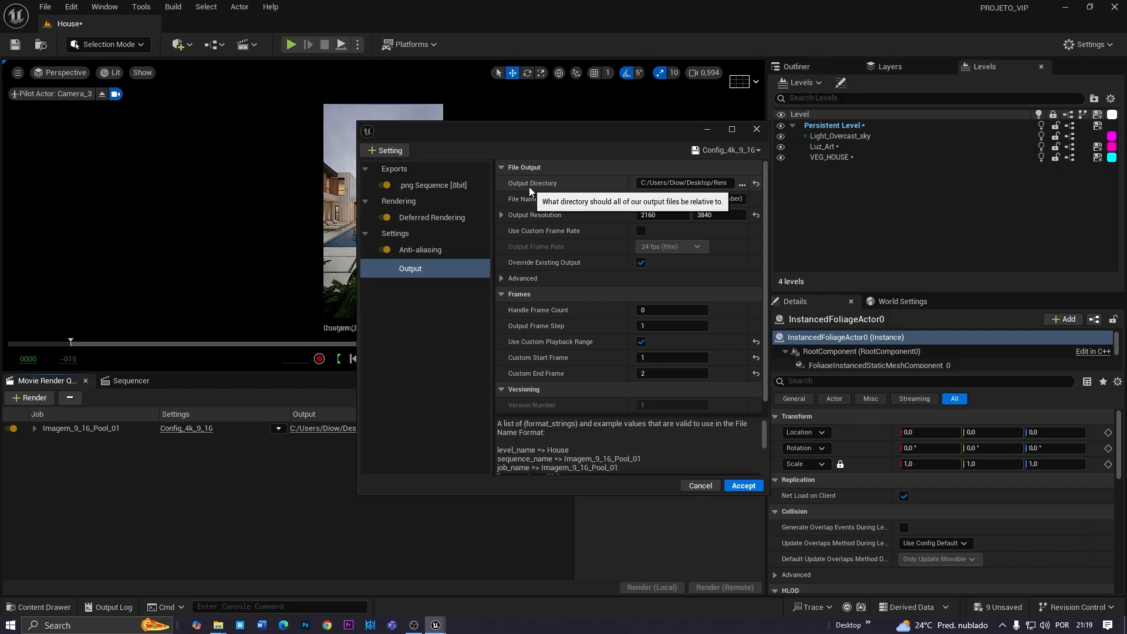
pyautogui.click(742, 185)
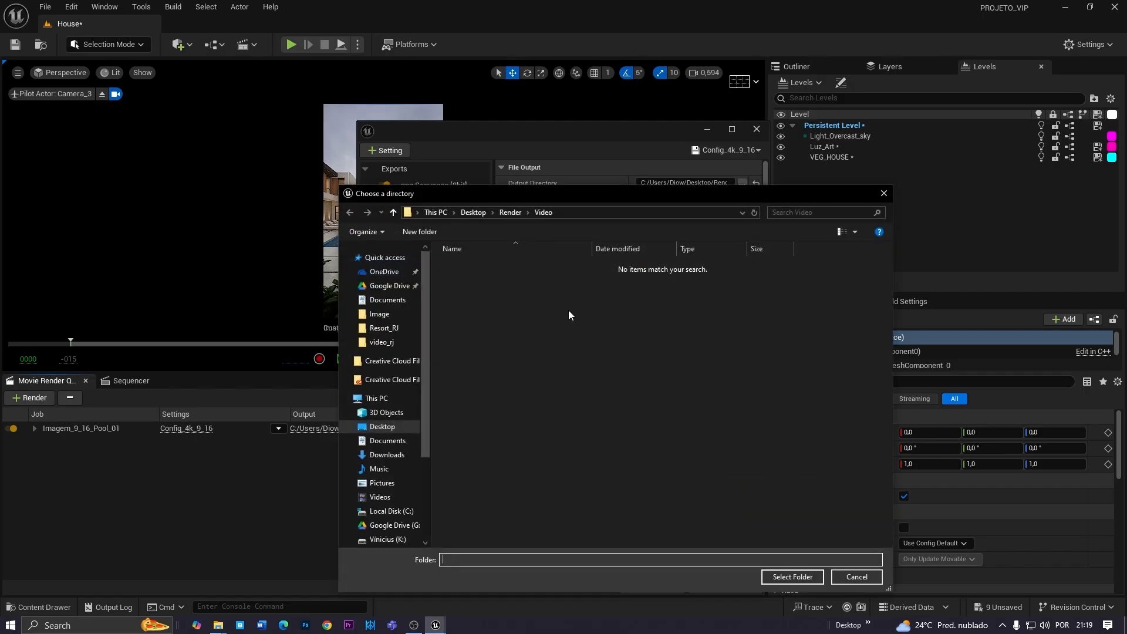
pyautogui.click(510, 212)
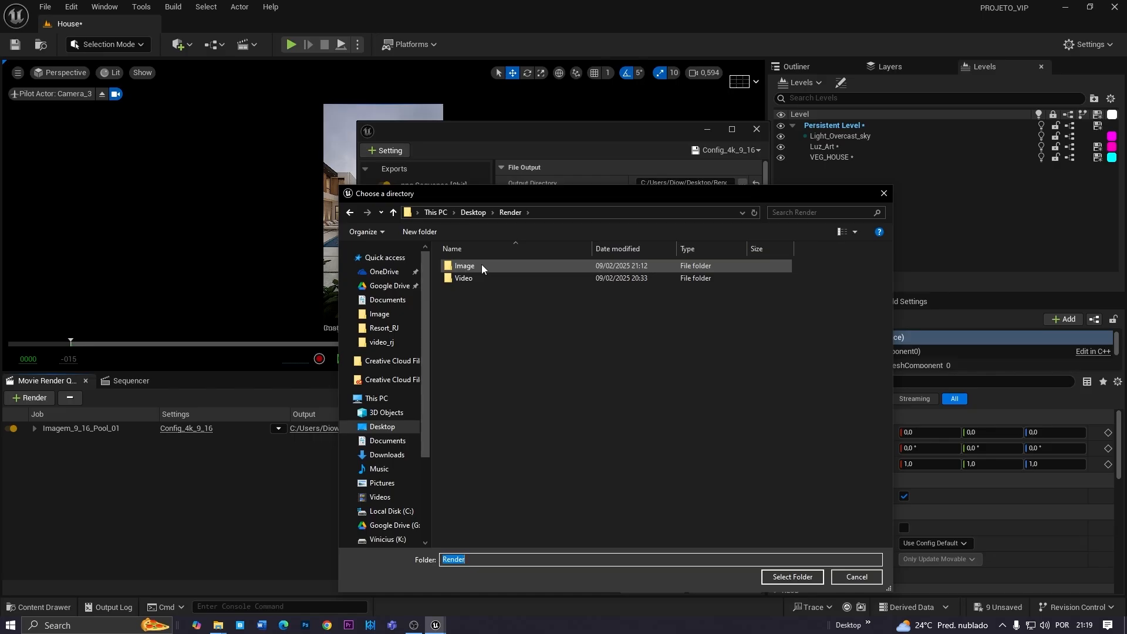
pyautogui.click(466, 298)
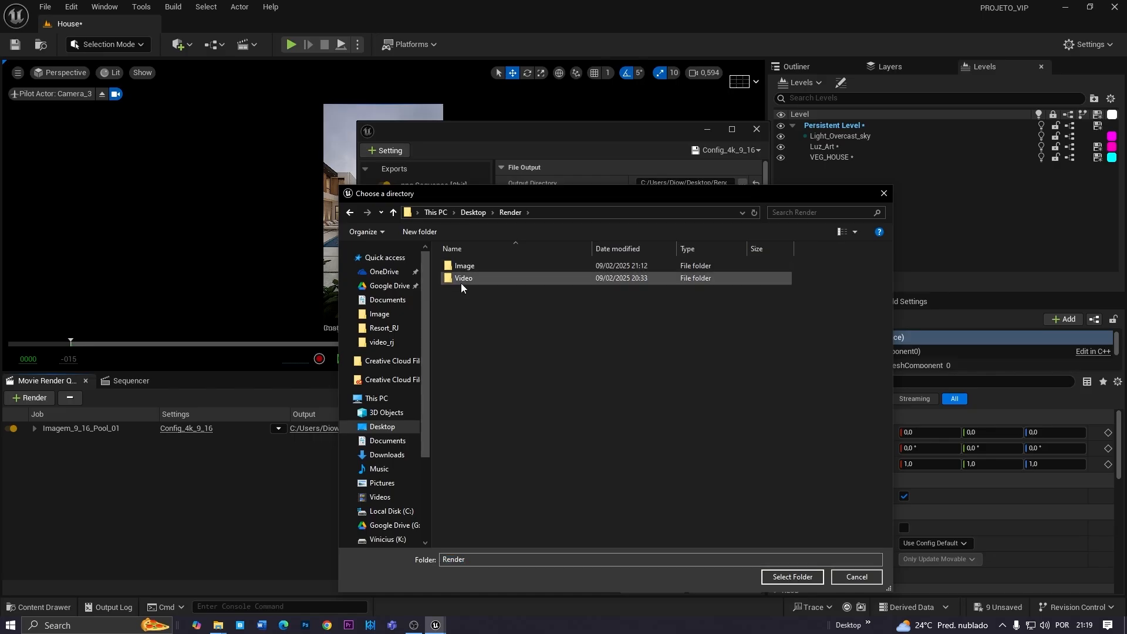
pyautogui.doubleClick(466, 282)
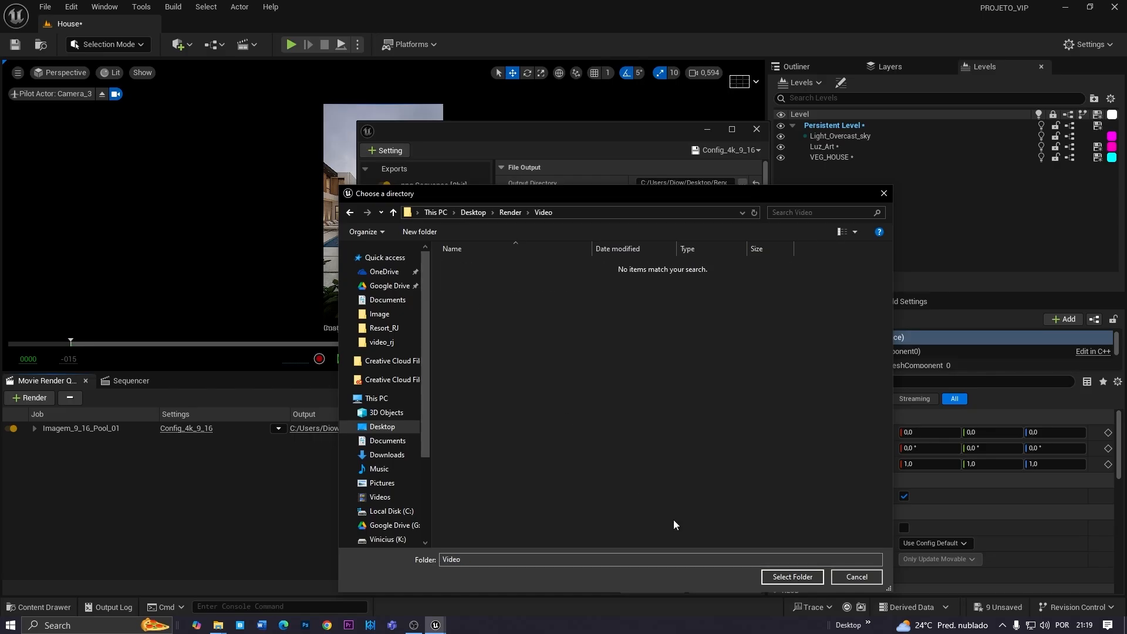
pyautogui.click(785, 577)
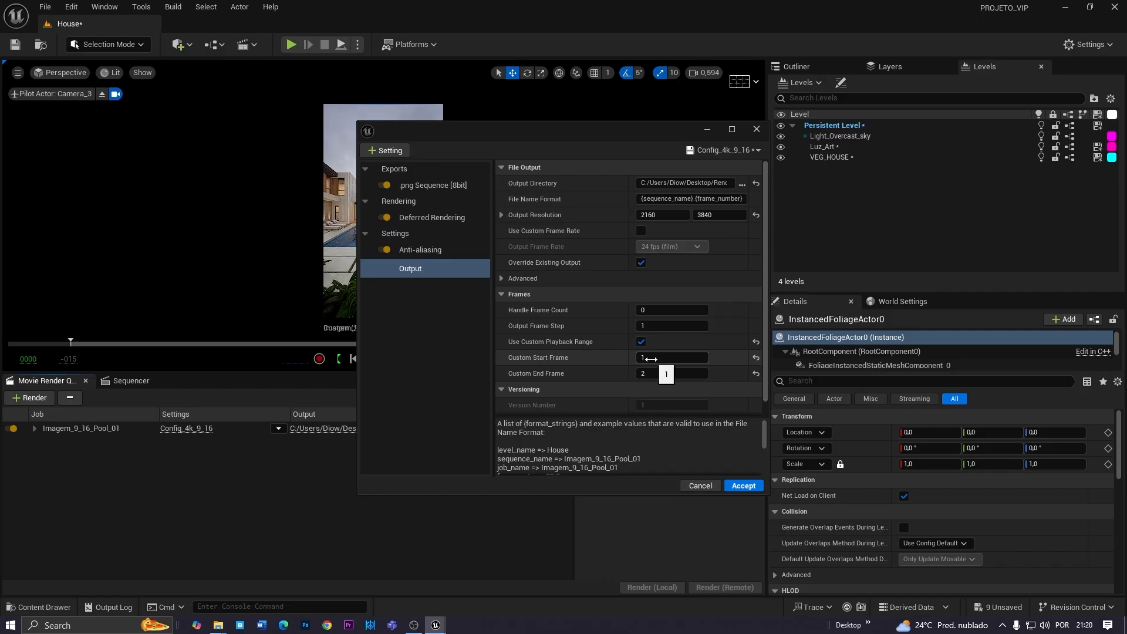
# Turn off the custom playback range in the 9:16 job's output settings and check the sequence's timeline range
pyautogui.click(666, 372)
pyautogui.click(655, 346)
pyautogui.click(642, 341)
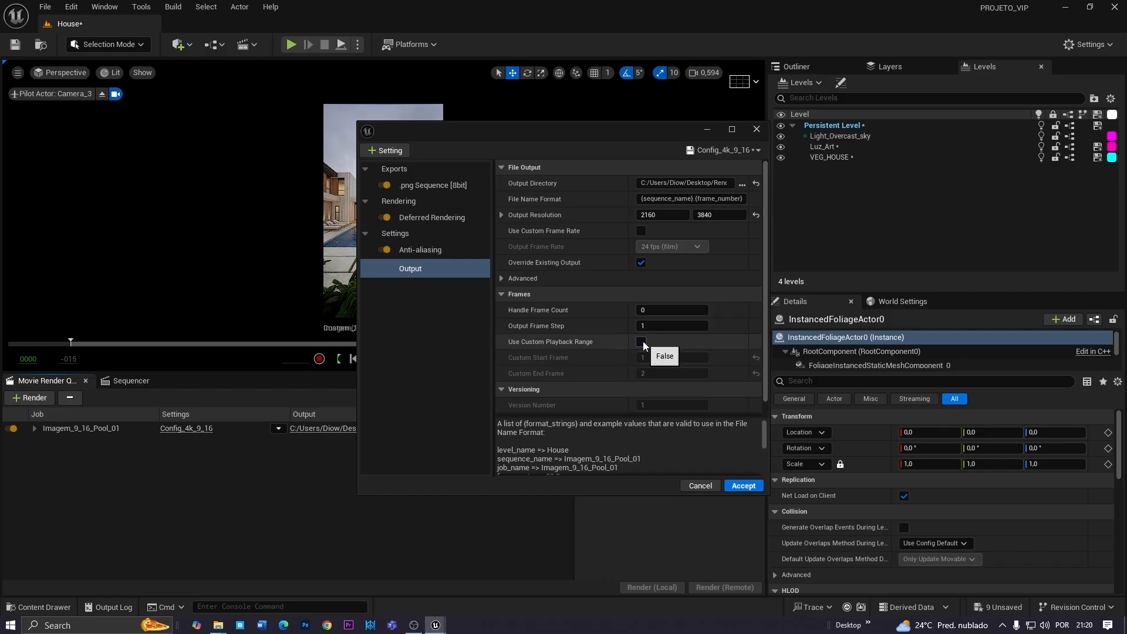
pyautogui.click(131, 386)
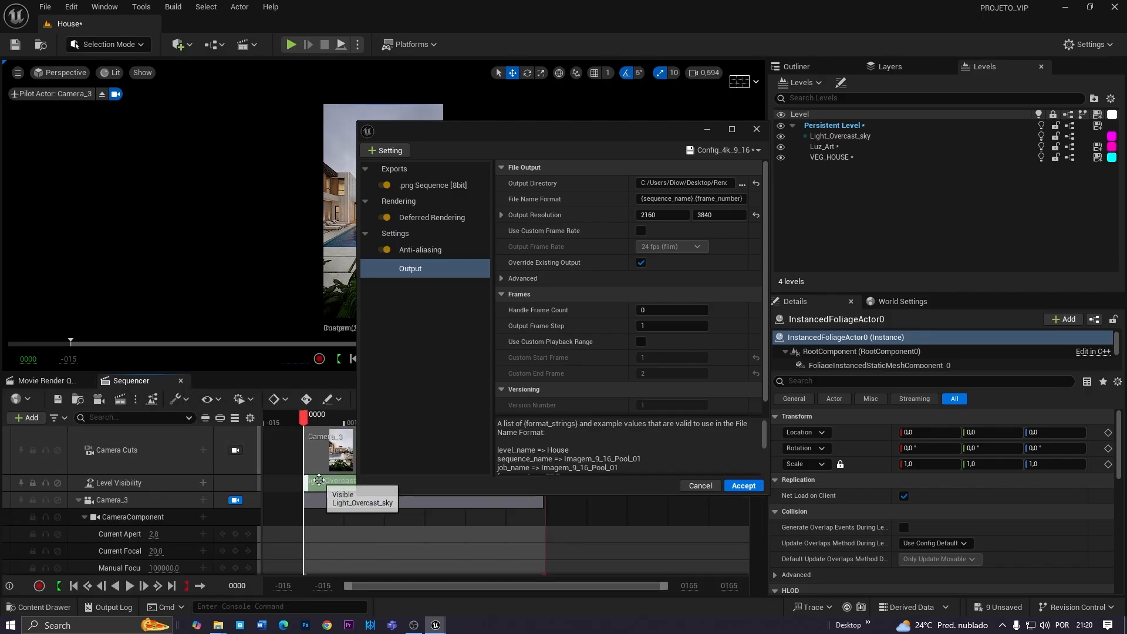
pyautogui.moveTo(595, 140); pyautogui.dragTo(494, 138)
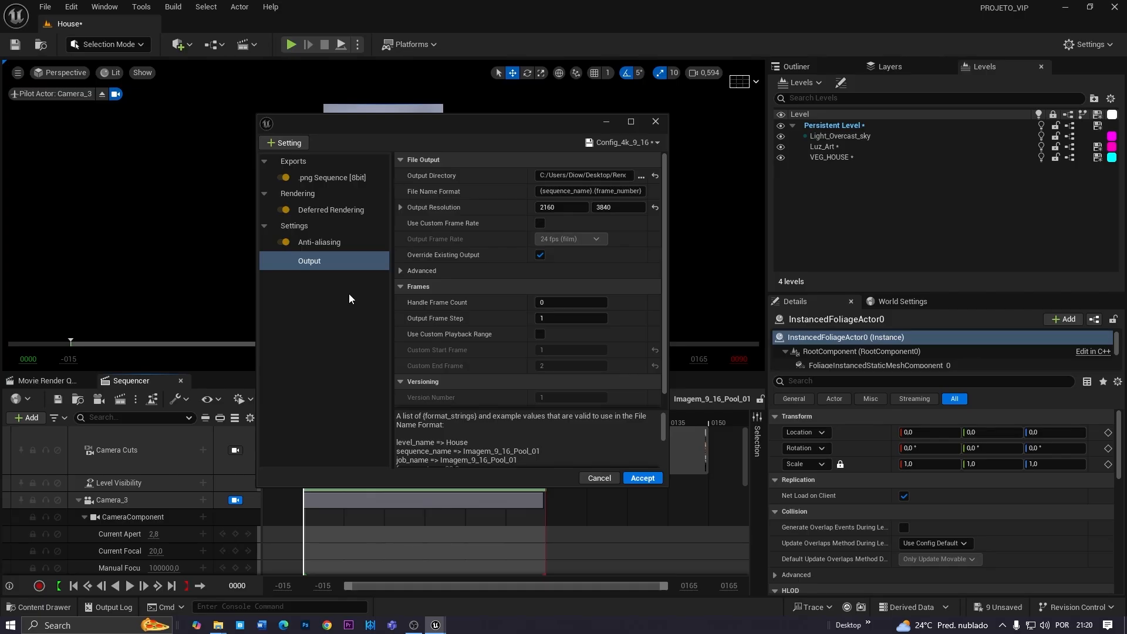
pyautogui.click(46, 381)
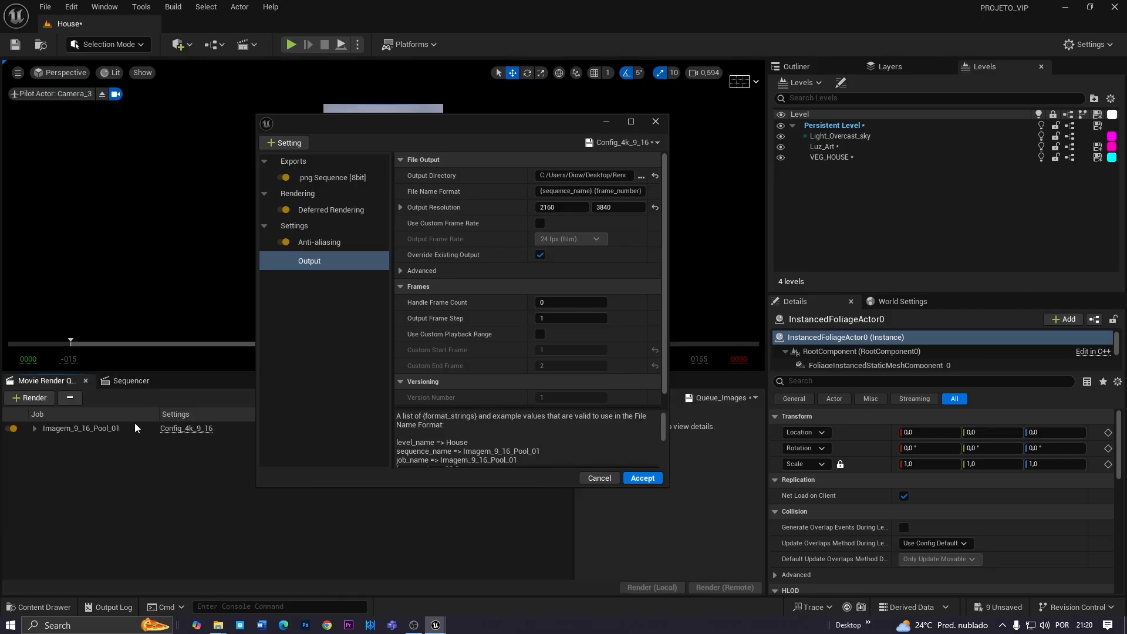
# Save the job's configuration as a new preset named Video_4k_9_16 in the Sequence folder and apply it to the job
pyautogui.click(614, 148)
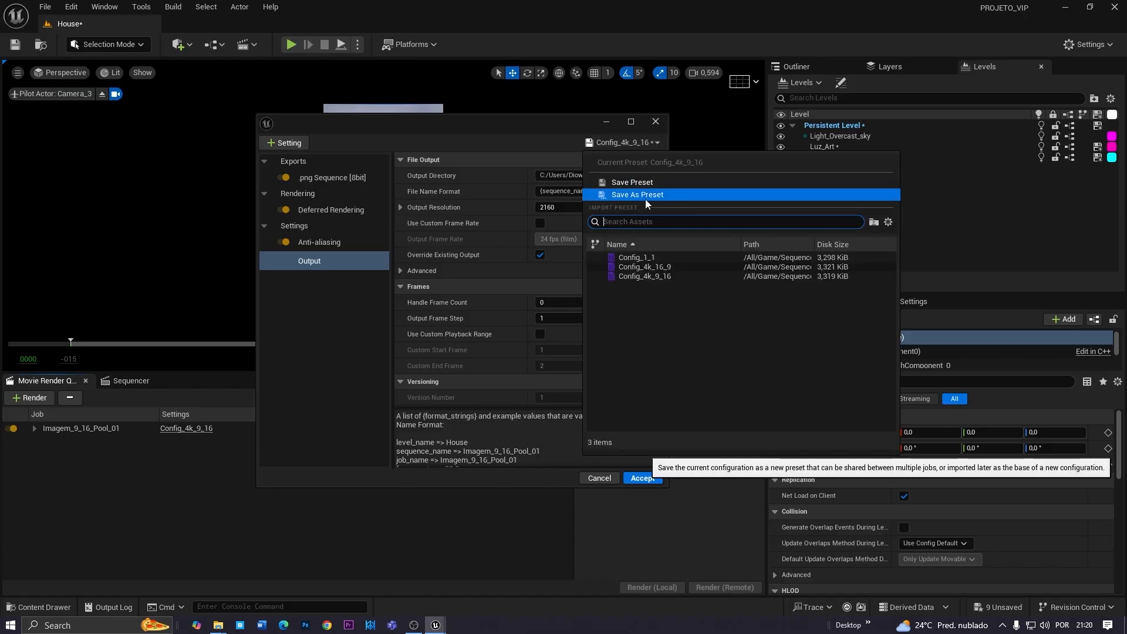
pyautogui.click(650, 199)
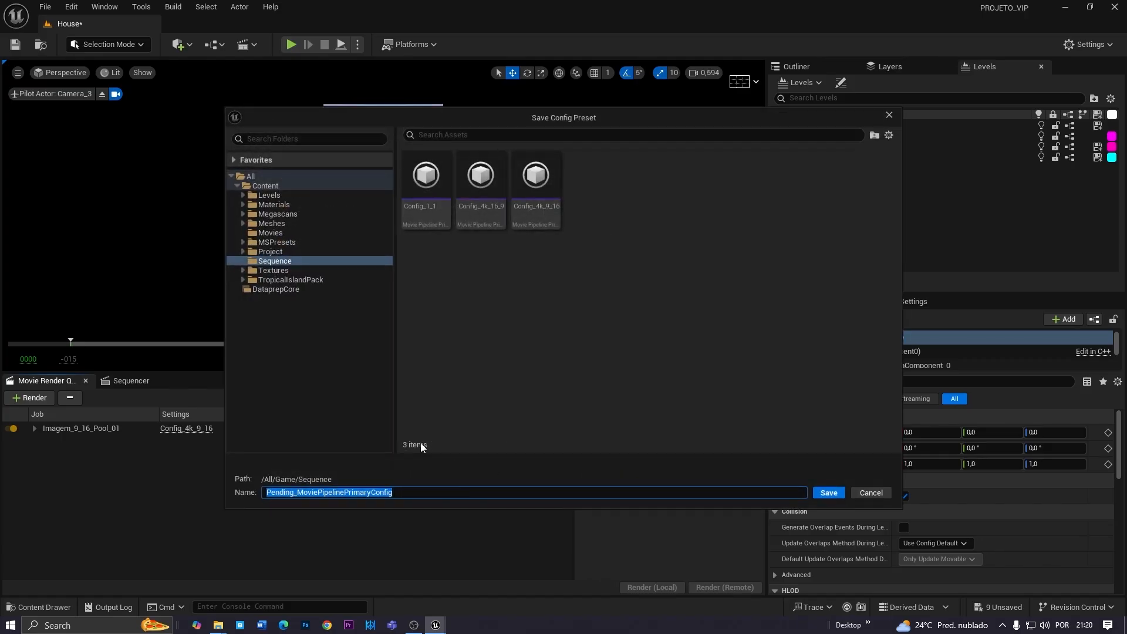
pyautogui.write('Video_4k_')
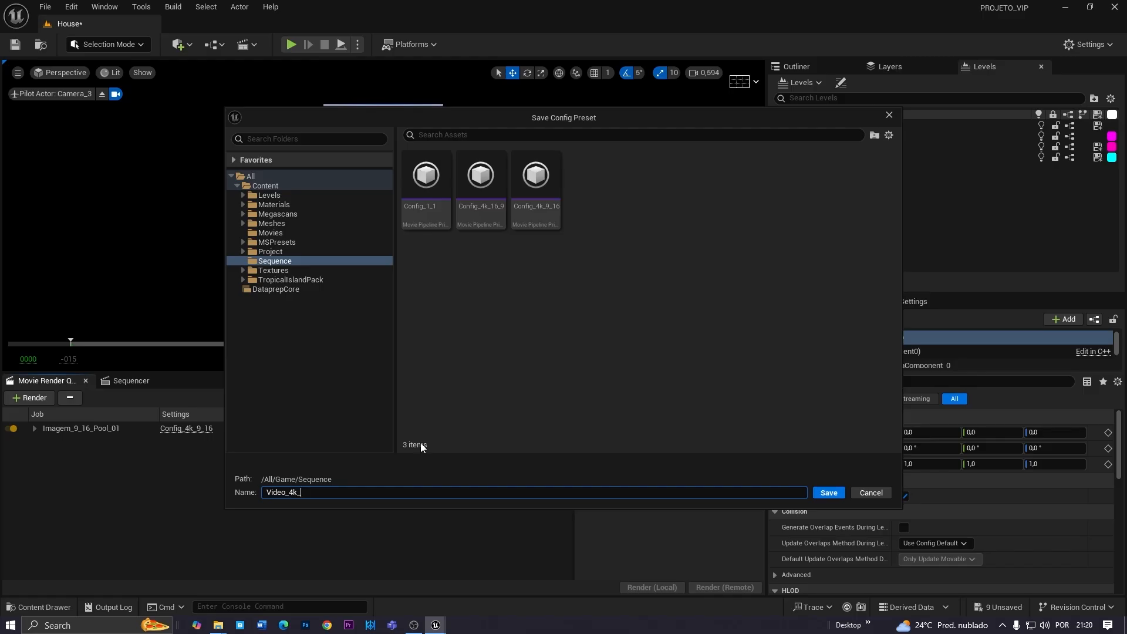
pyautogui.write('9_16')
pyautogui.click(828, 492)
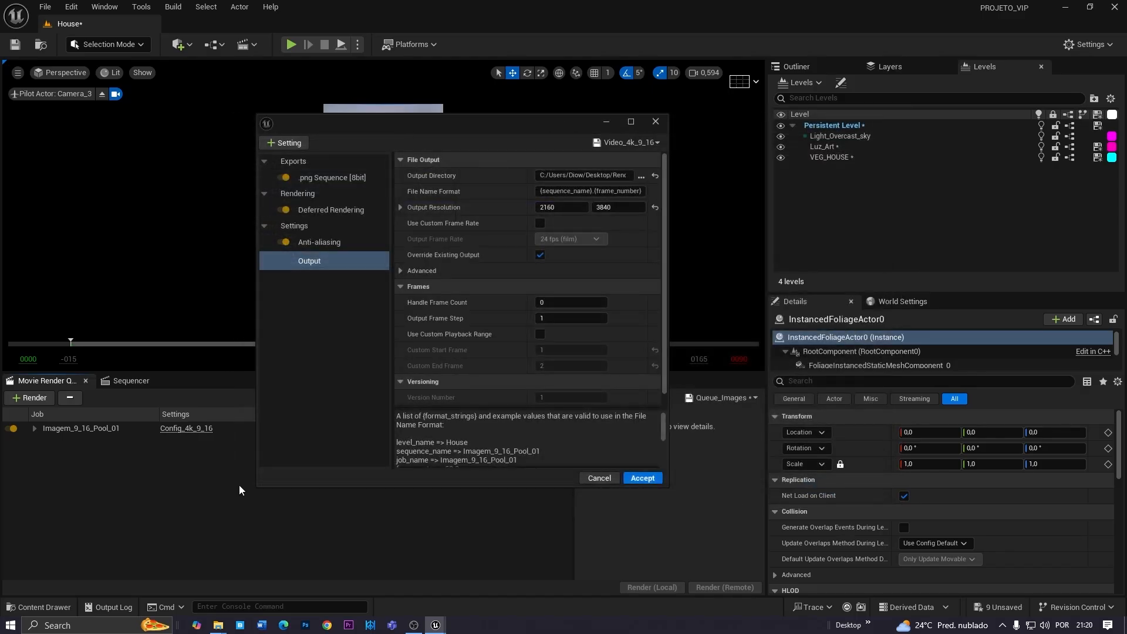
pyautogui.click(641, 478)
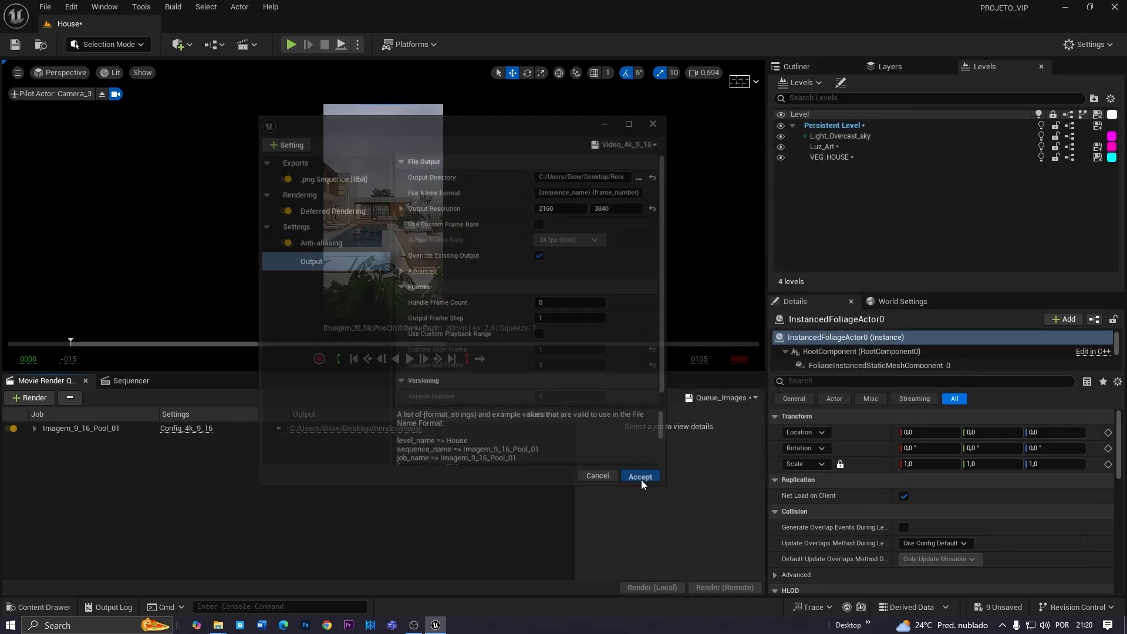
pyautogui.click(185, 437)
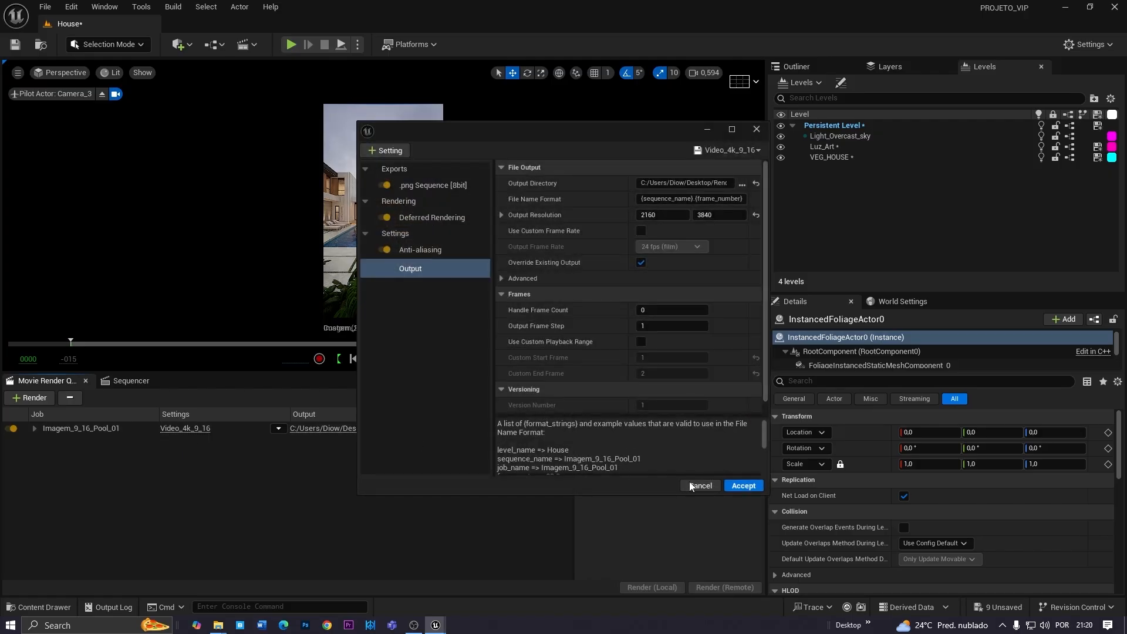
pyautogui.click(681, 480)
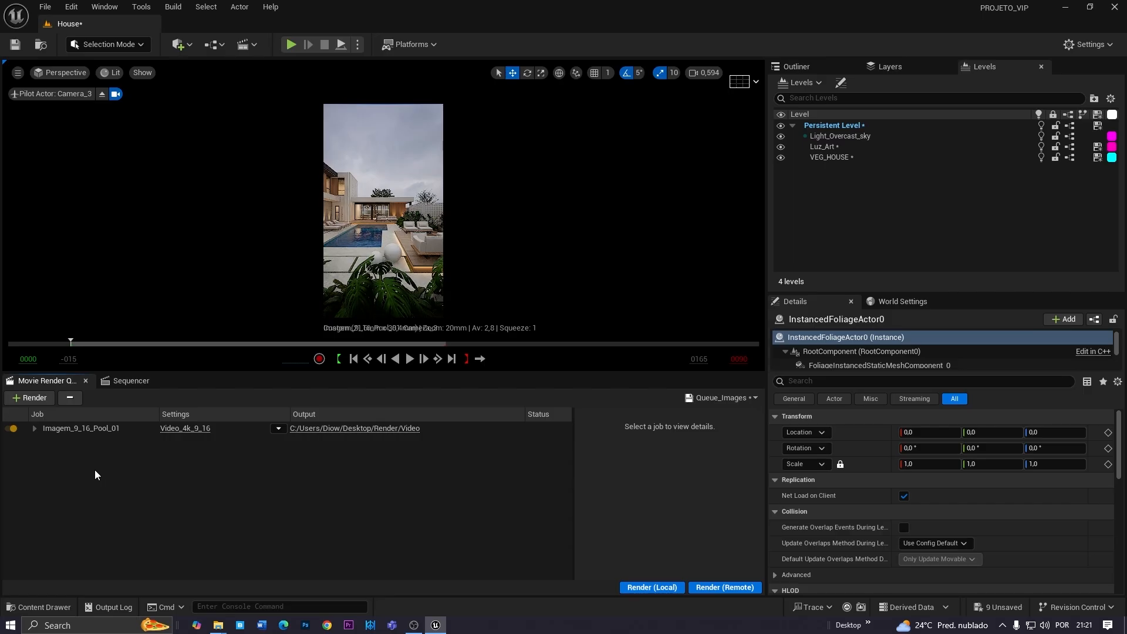
# Save the render queue as a new asset named Queue_videos in the Sequence folder
pyautogui.click(711, 402)
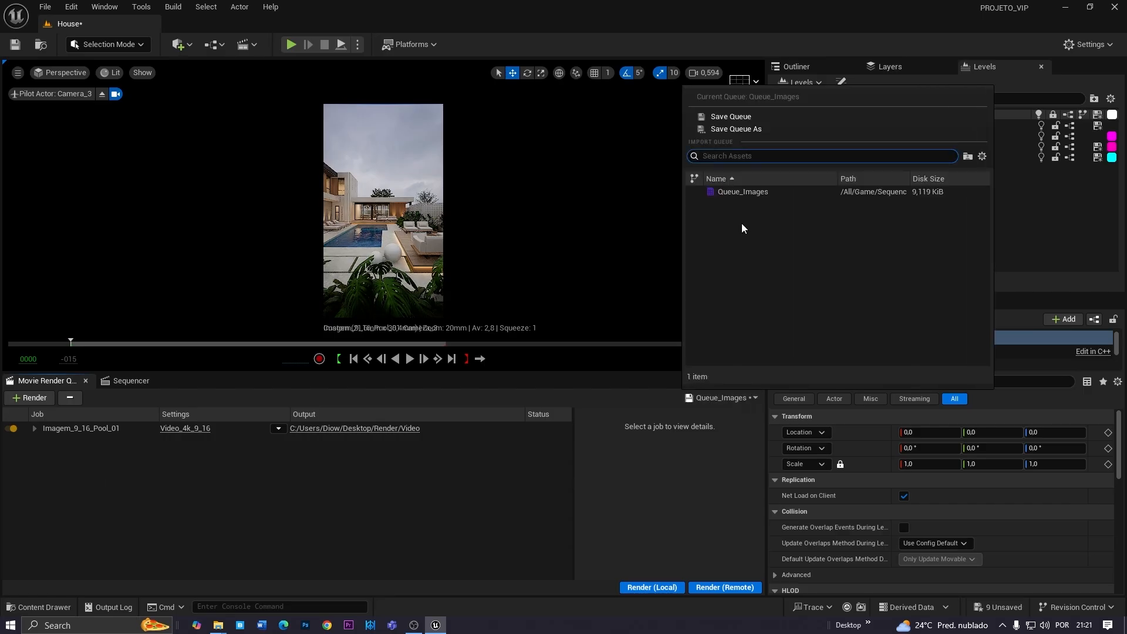
pyautogui.click(737, 129)
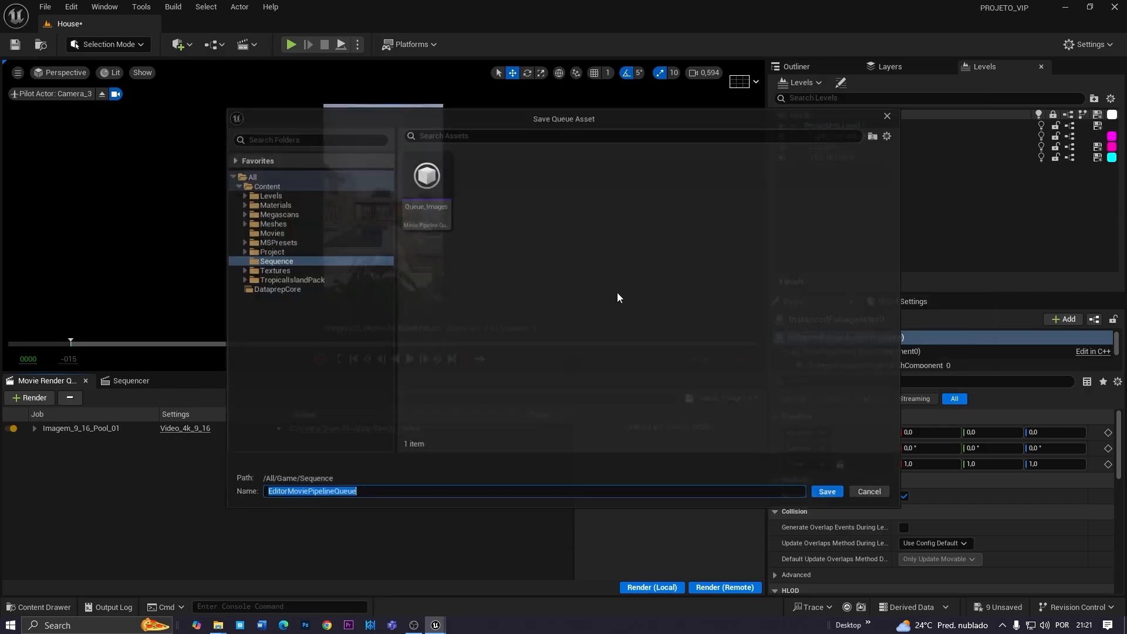
pyautogui.write('Queue_videos')
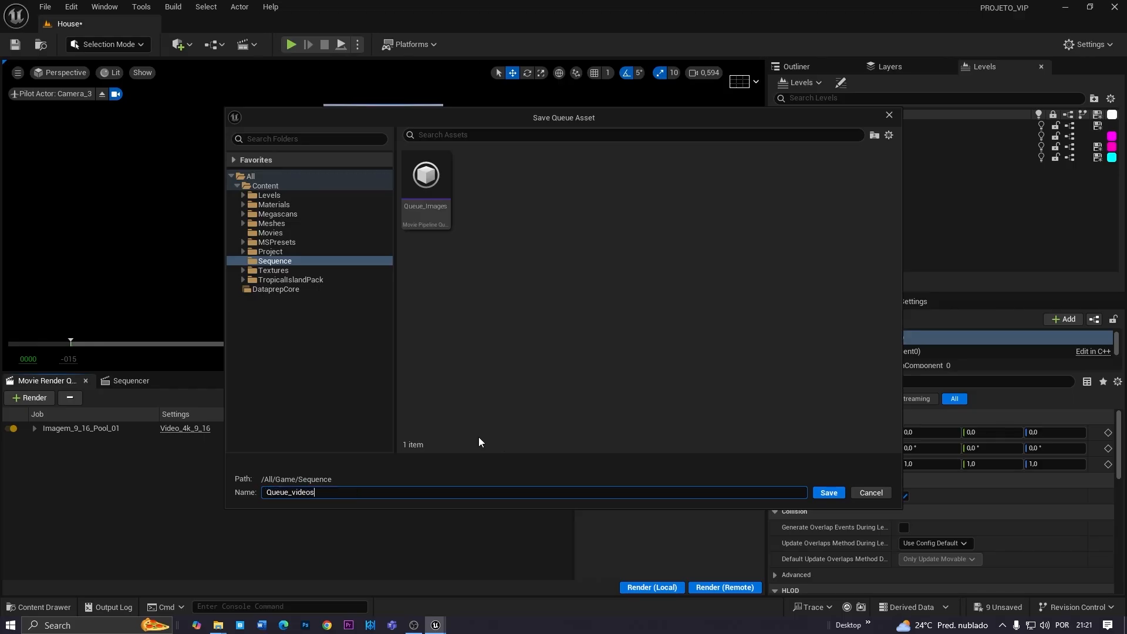
pyautogui.click(826, 496)
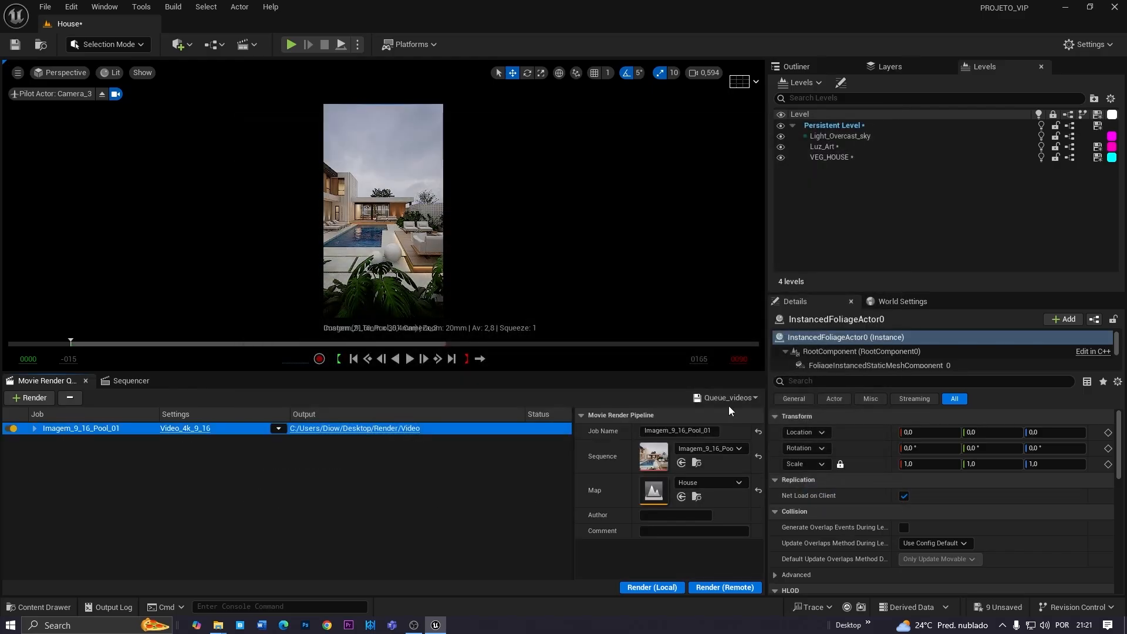
pyautogui.click(727, 398)
pyautogui.click(181, 476)
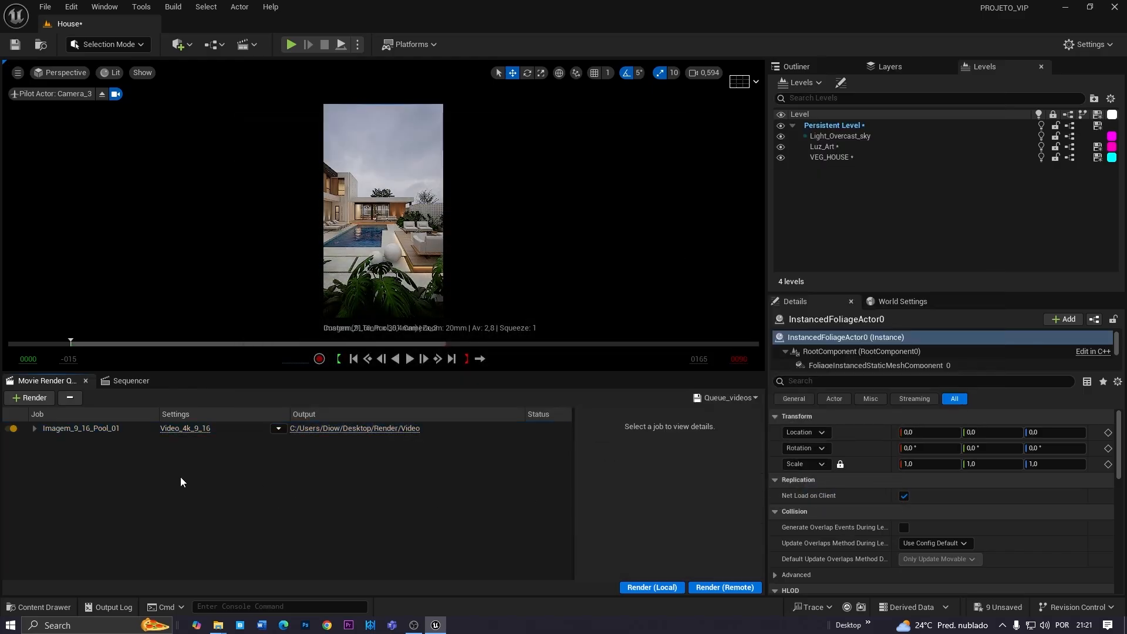
pyautogui.click(371, 309)
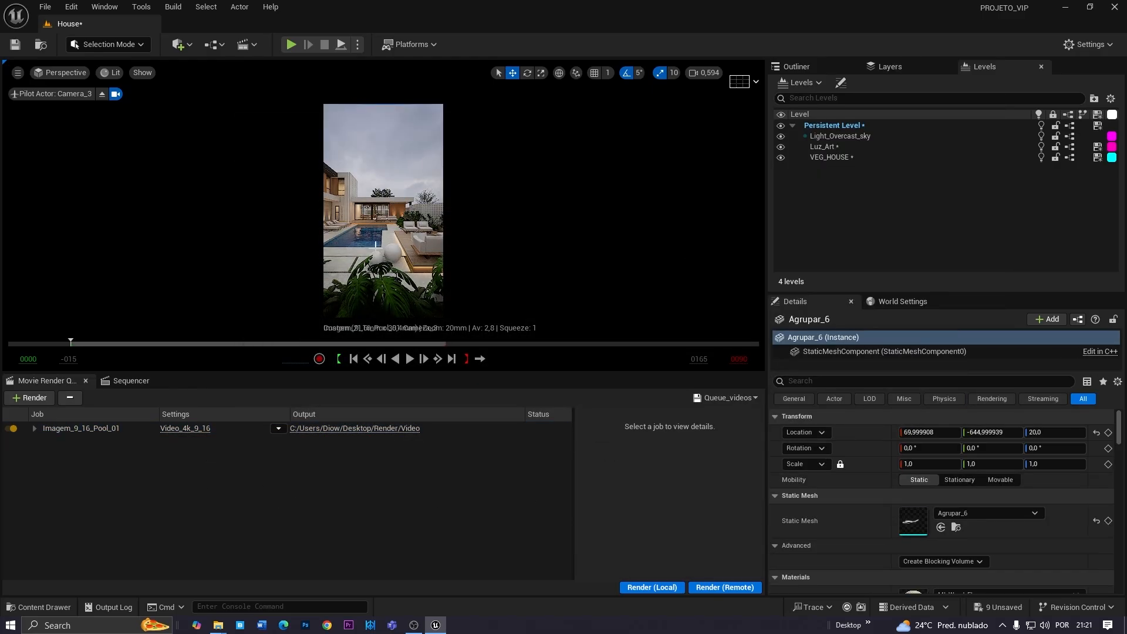
# Try a local render of the 9:16 video job, stop it and close the message log
pyautogui.click(635, 589)
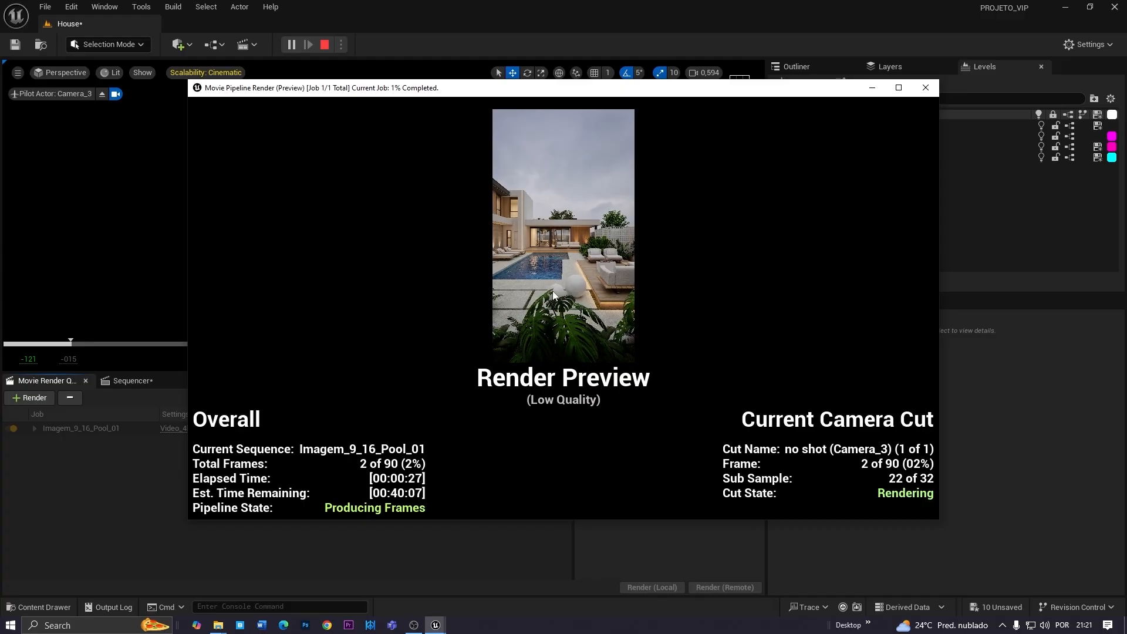
pyautogui.click(925, 88)
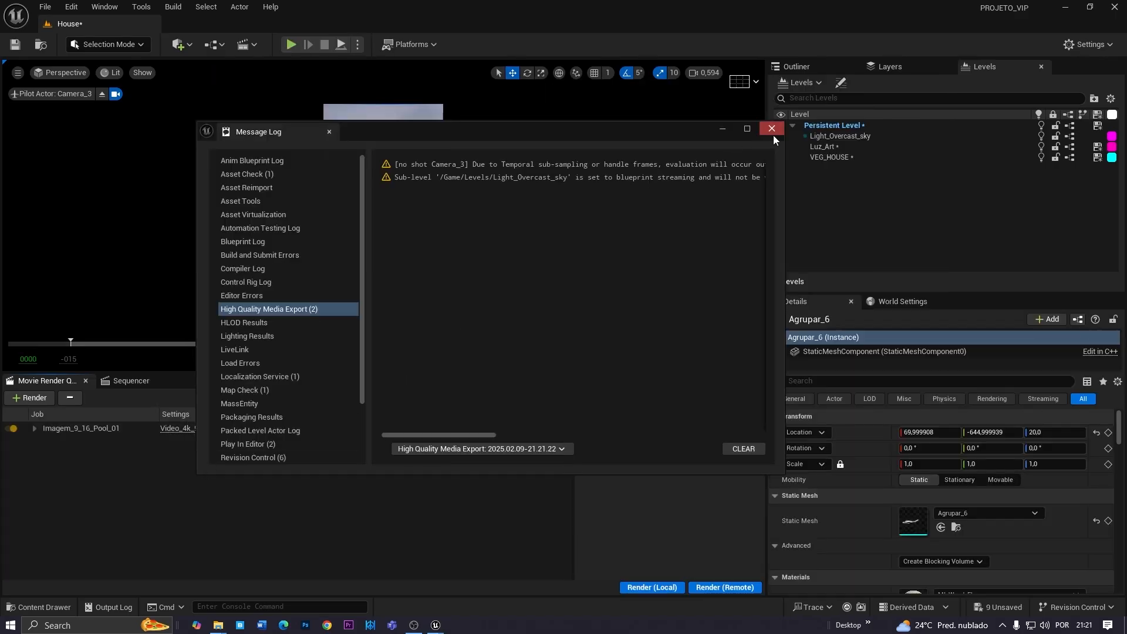
pyautogui.click(771, 129)
# Extend the starts of the Camera_3 cut and the Light_Overcast_sky visibility section back to frame -6, and save the sequence
pyautogui.click(152, 380)
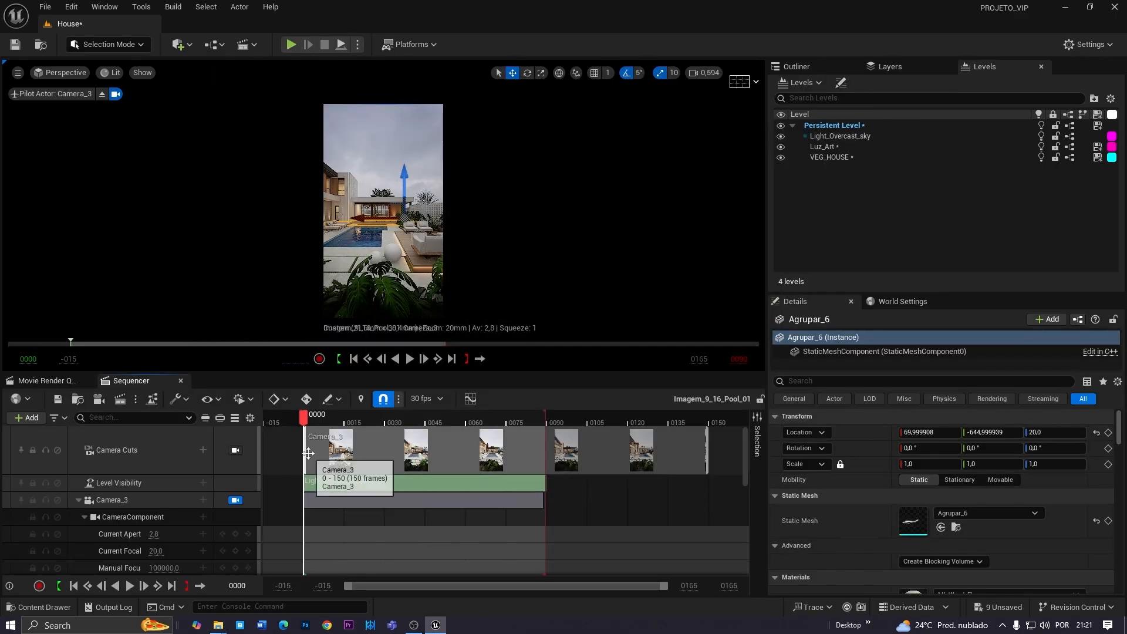
pyautogui.click(45, 380)
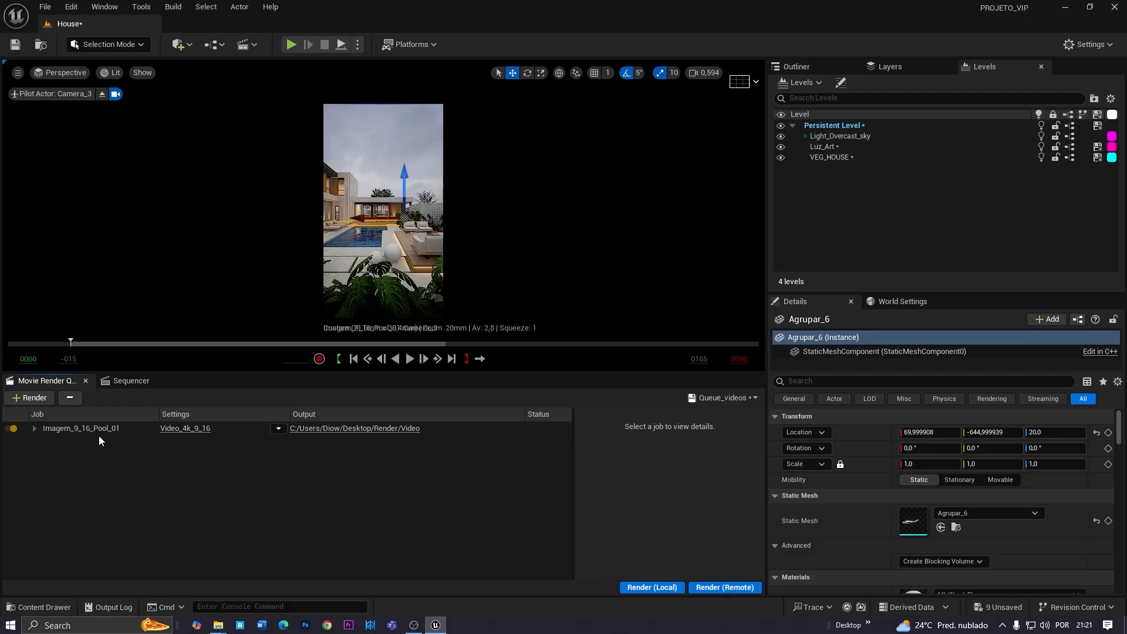
pyautogui.click(72, 432)
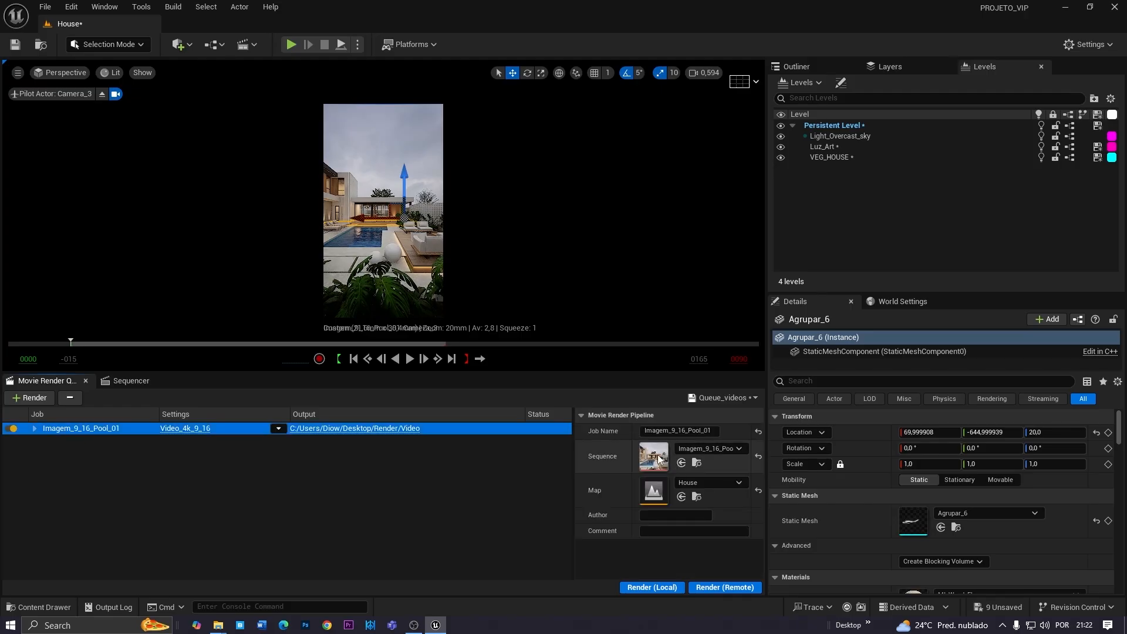
pyautogui.click(131, 381)
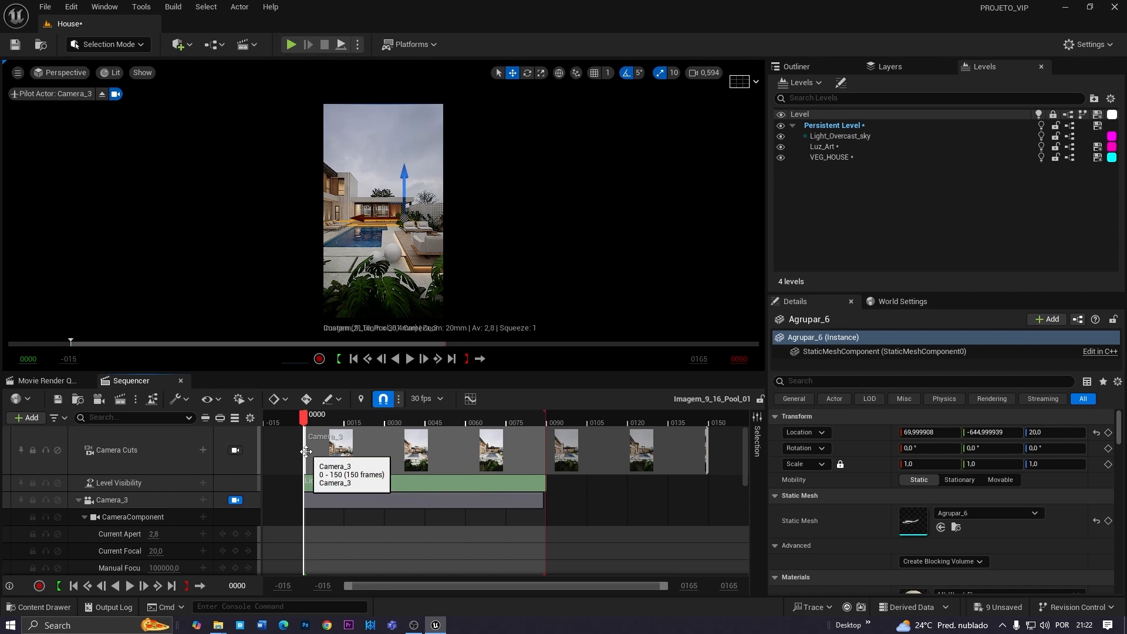
pyautogui.moveTo(307, 451); pyautogui.dragTo(289, 451)
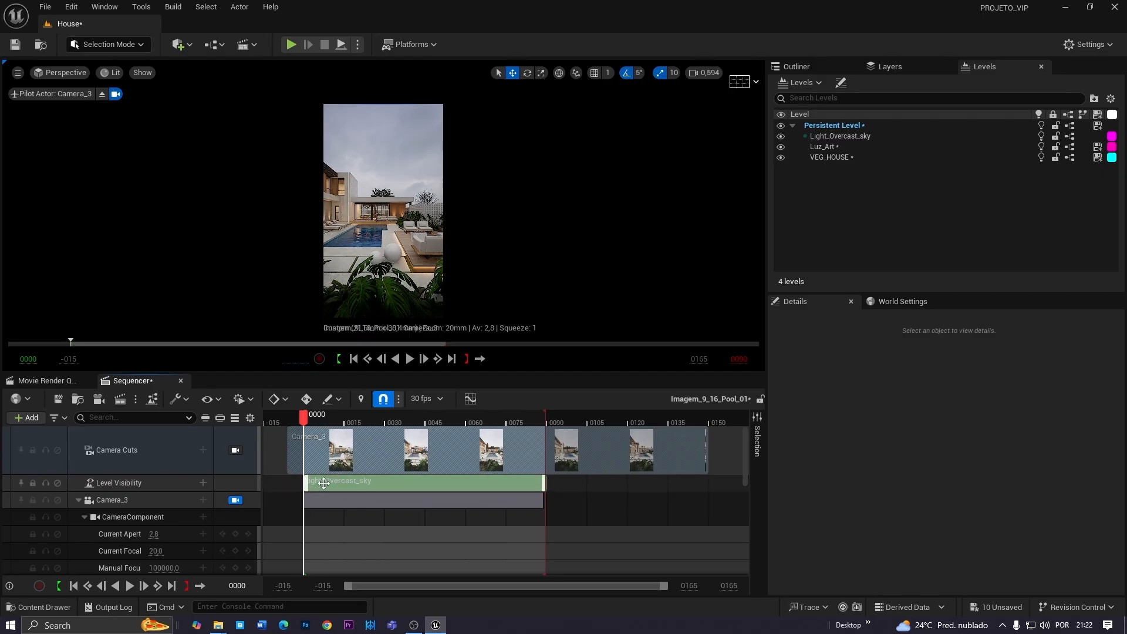
pyautogui.moveTo(303, 482); pyautogui.dragTo(287, 482)
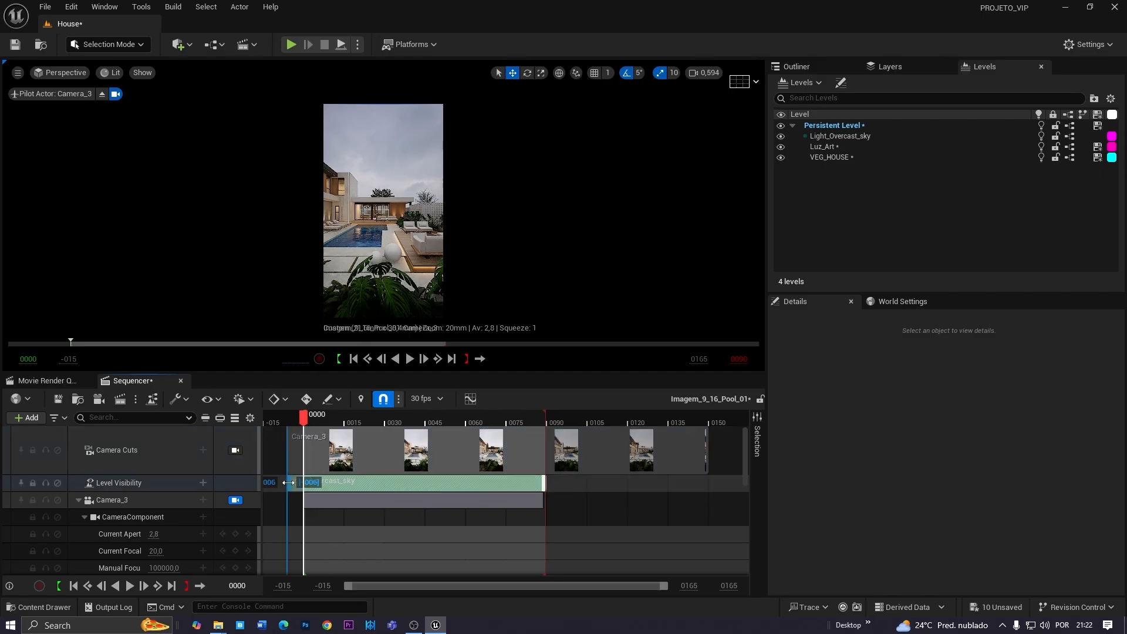
pyautogui.click(340, 500)
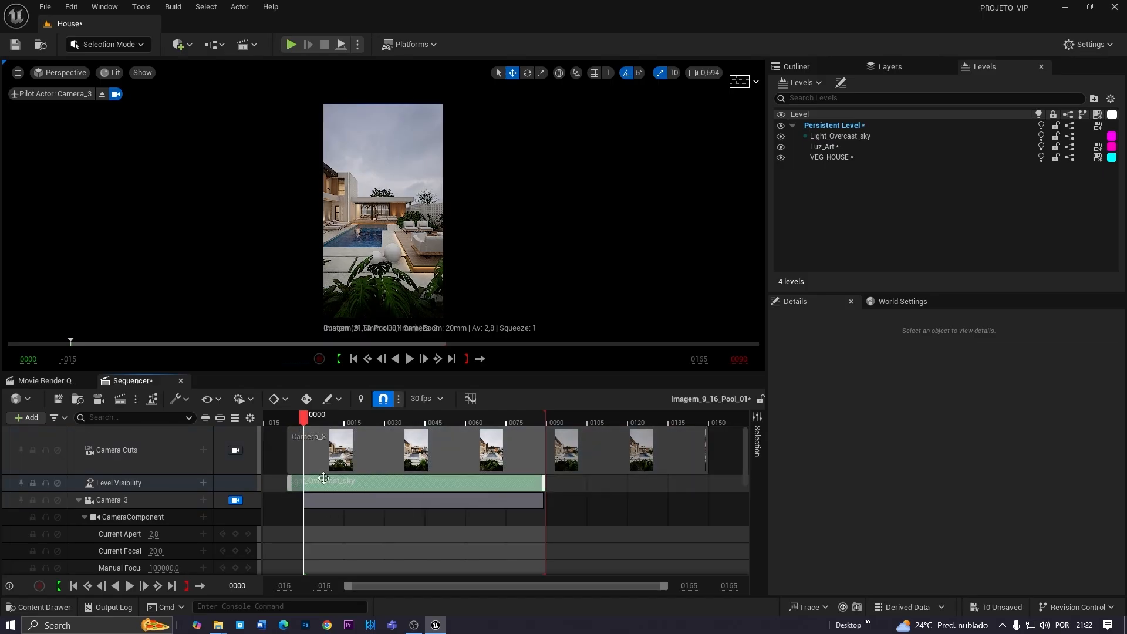
pyautogui.click(58, 403)
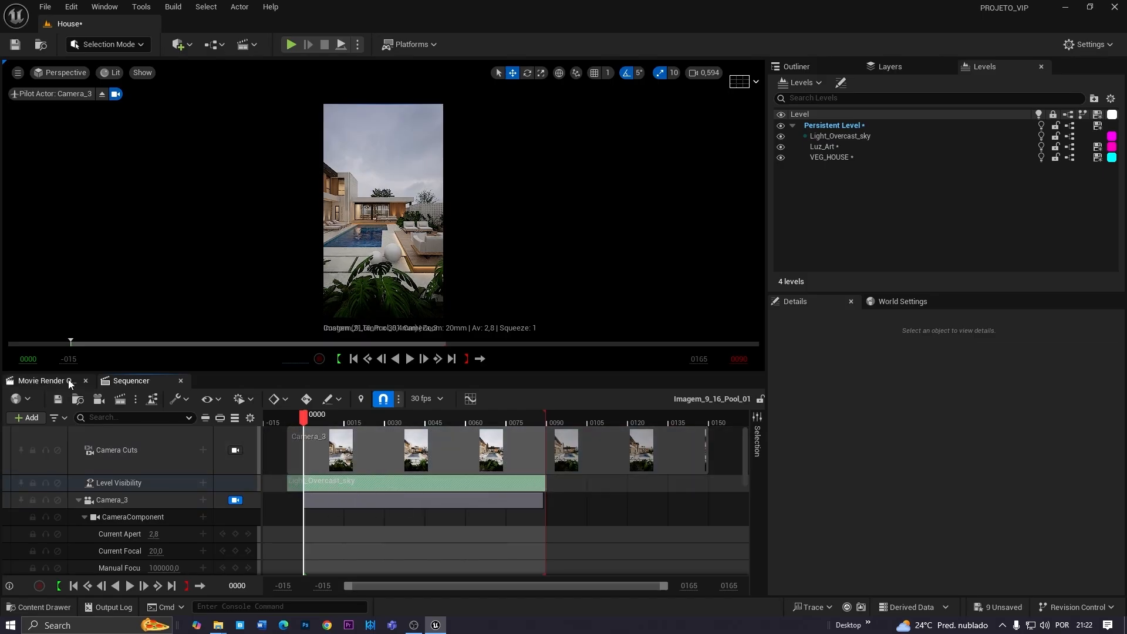
# Render the Imagem_9_16_Pool_01 video job locally and close the message log when it finishes
pyautogui.click(71, 381)
pyautogui.click(643, 590)
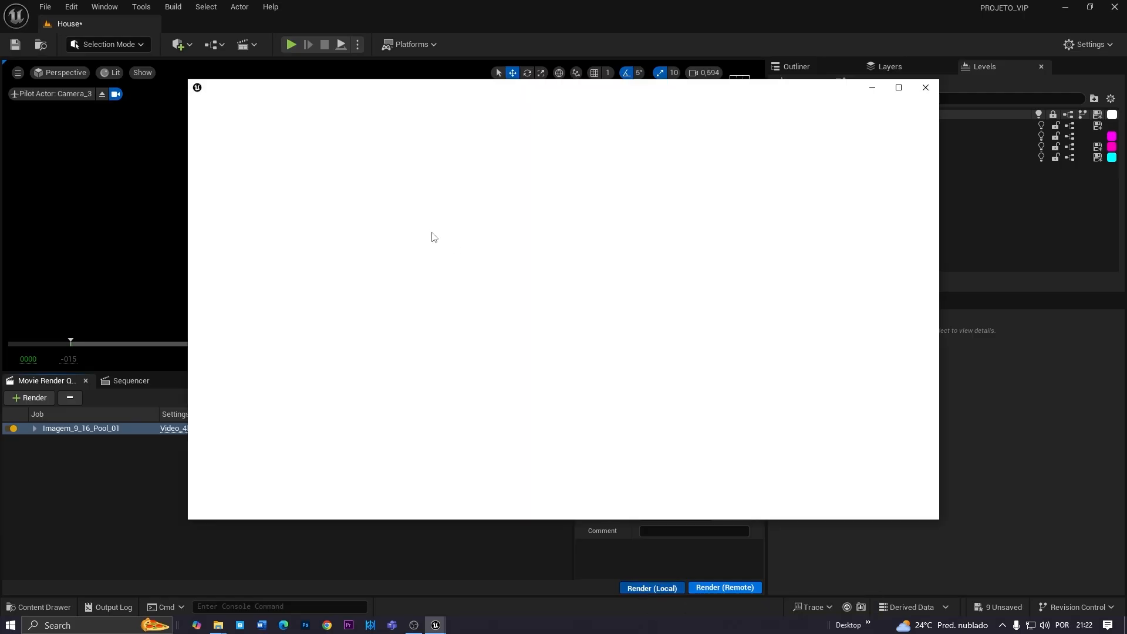
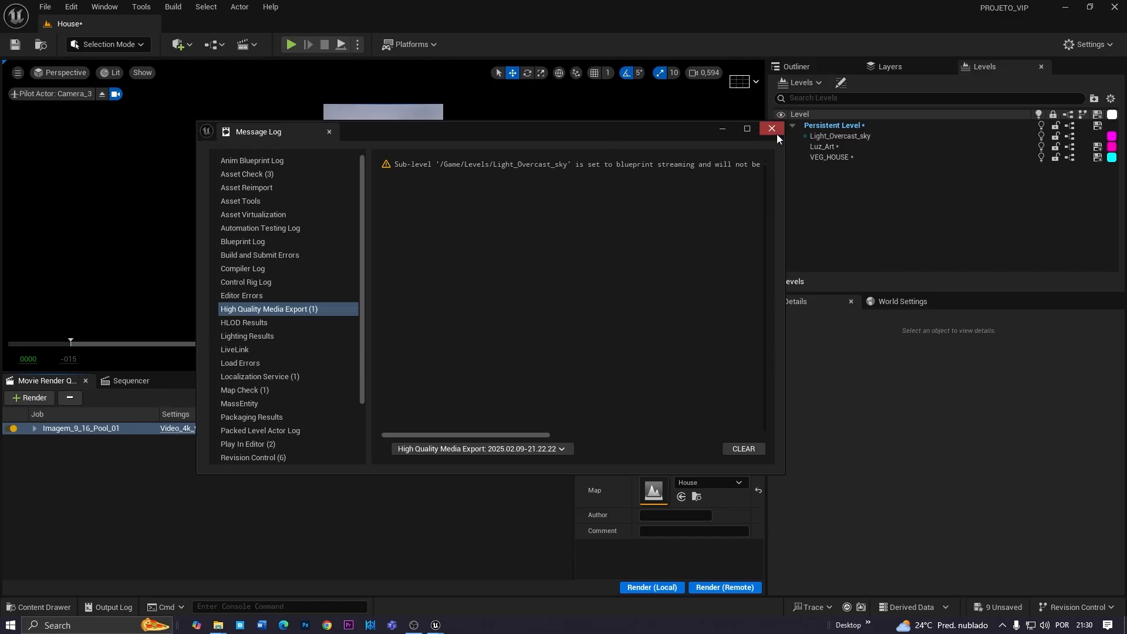
pyautogui.click(772, 128)
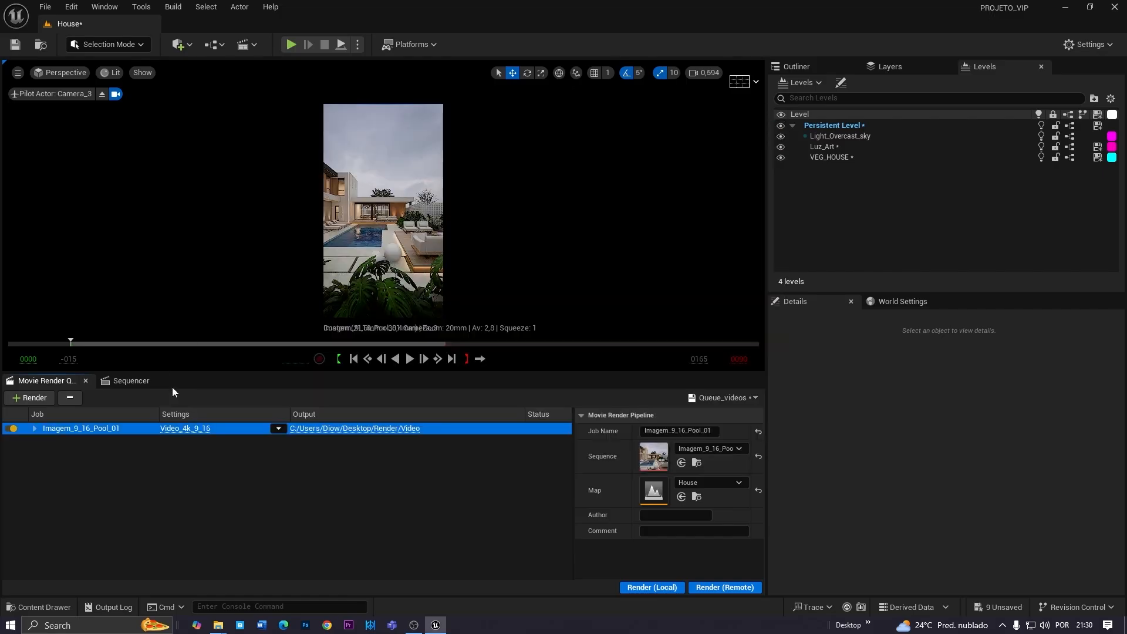
# Set the temporal sample count to 16 in the Video_4k_9_16 configuration's anti-aliasing settings
pyautogui.click(177, 431)
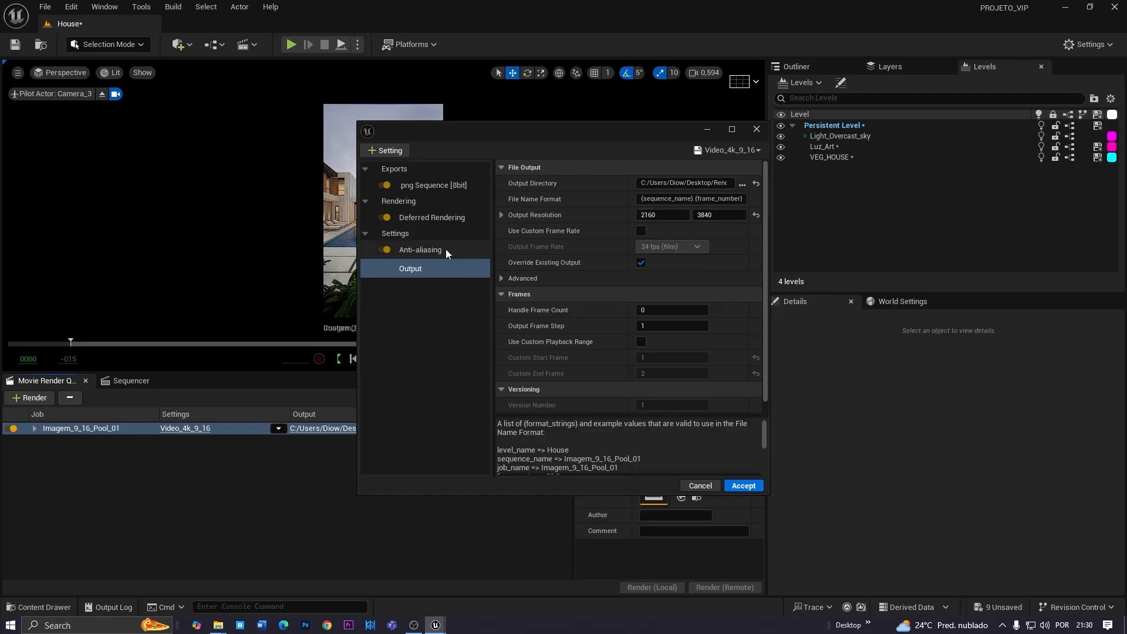
pyautogui.moveTo(521, 141); pyautogui.dragTo(519, 187)
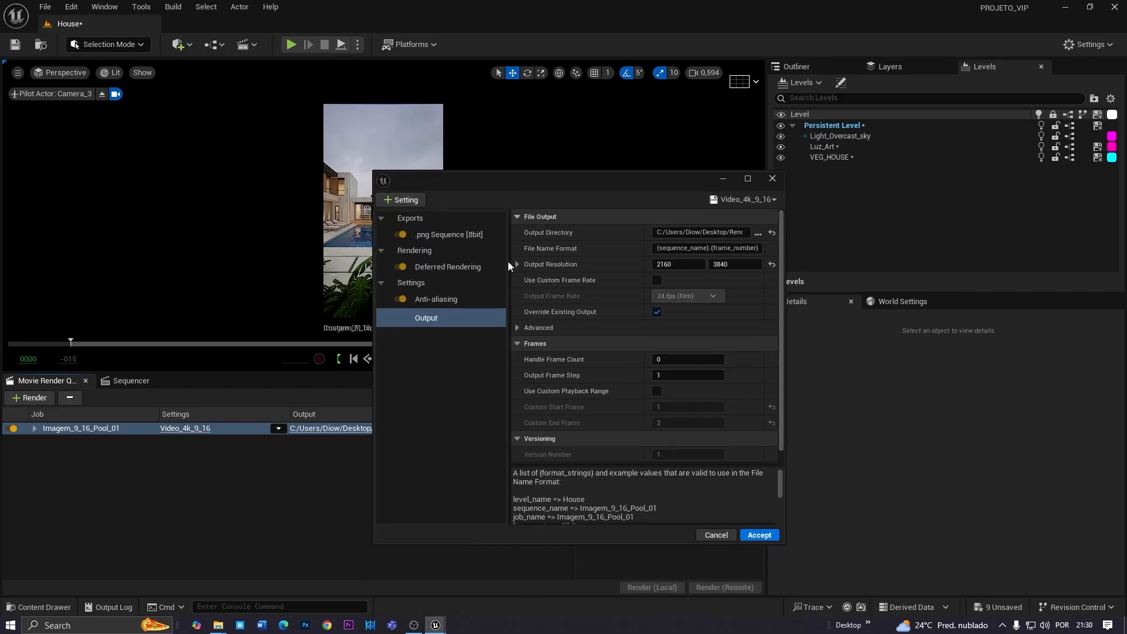
pyautogui.click(425, 301)
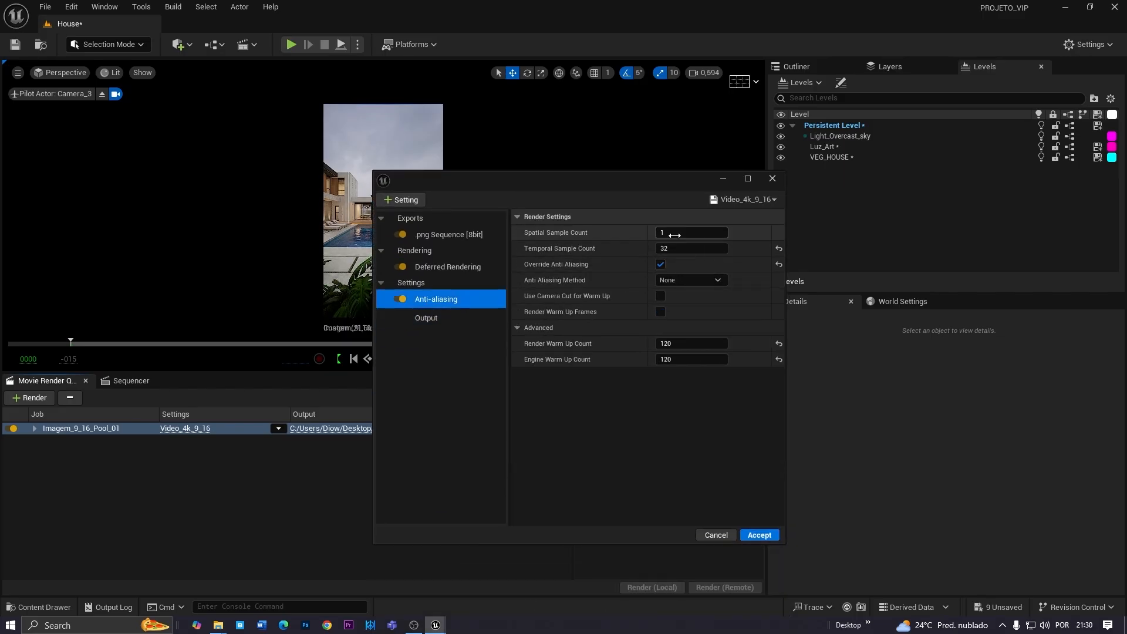
pyautogui.click(687, 248)
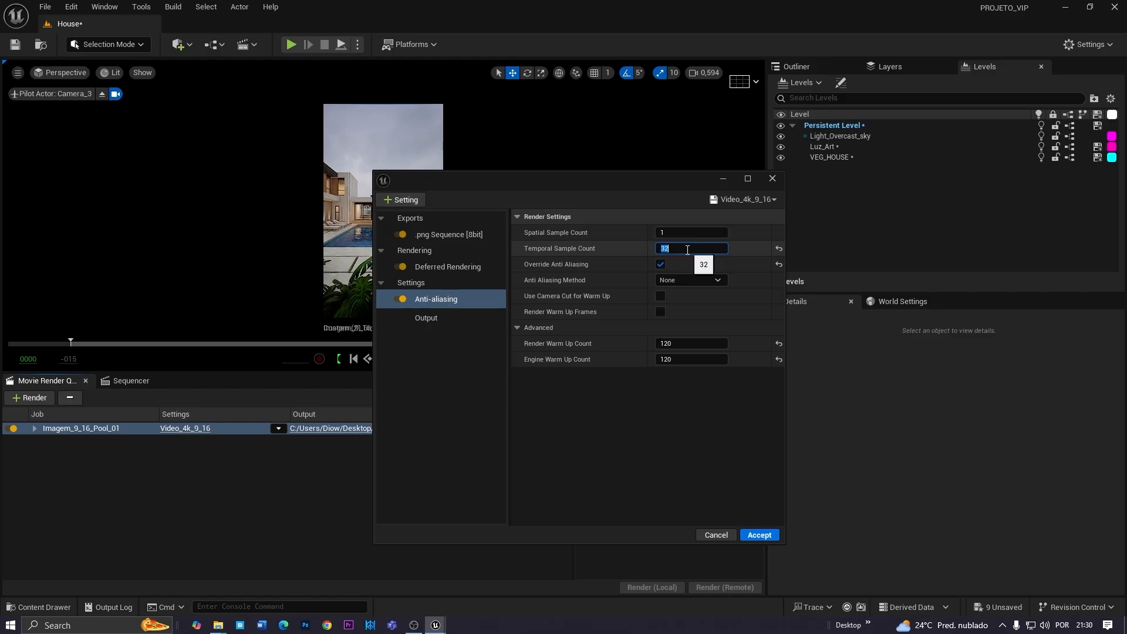
pyautogui.press('Return')
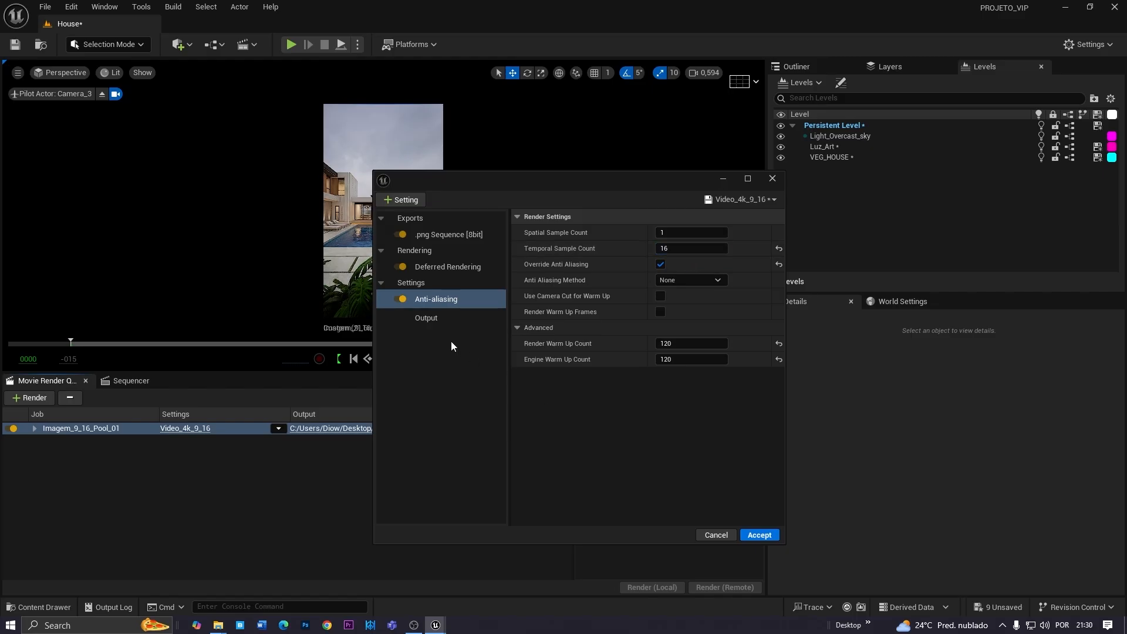
# Try a 1080 x 1920 output resolution in the Video_4k_9_16 configuration's output settings
pyautogui.click(455, 318)
pyautogui.click(692, 265)
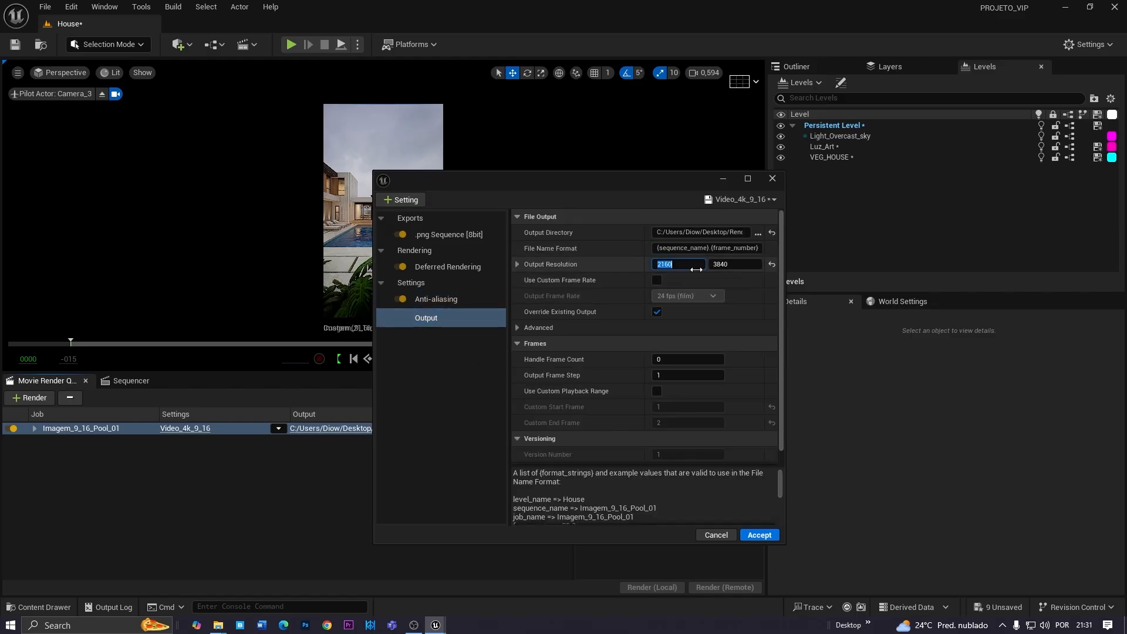
pyautogui.write('180')
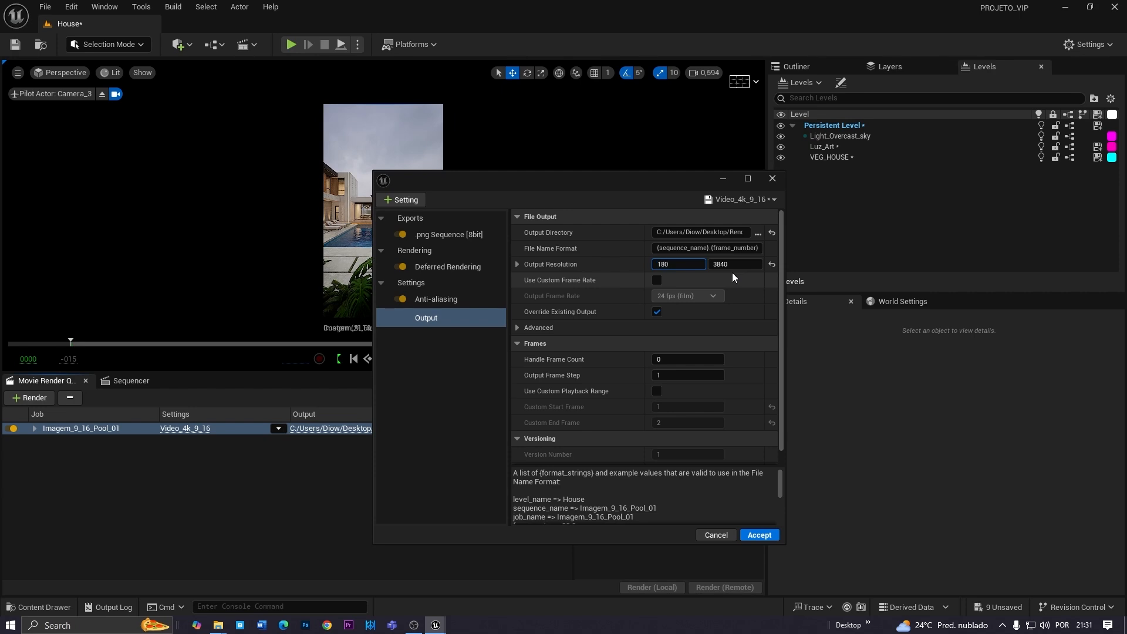
pyautogui.press('BackSpace')
pyautogui.press('BackSpace')
pyautogui.write('080')
pyautogui.press('Tab')
pyautogui.write('9')
pyautogui.press('Return')
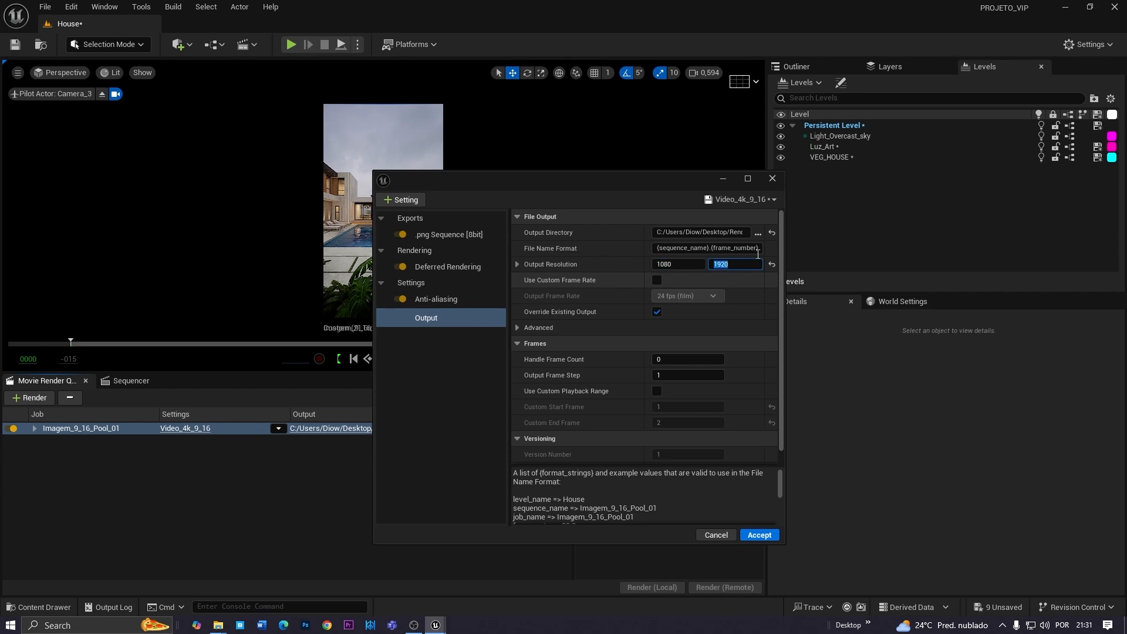
pyautogui.moveTo(605, 178); pyautogui.dragTo(490, 157)
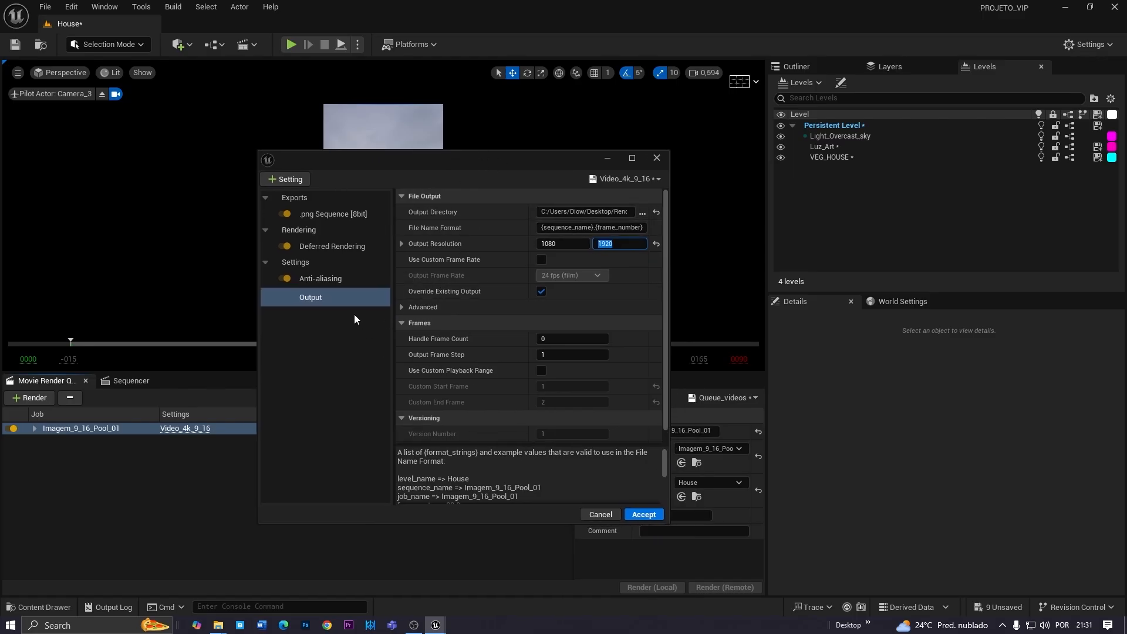
# Recheck the configuration's anti-aliasing and output settings, discard its unsaved changes and deselect the render job
pyautogui.click(329, 279)
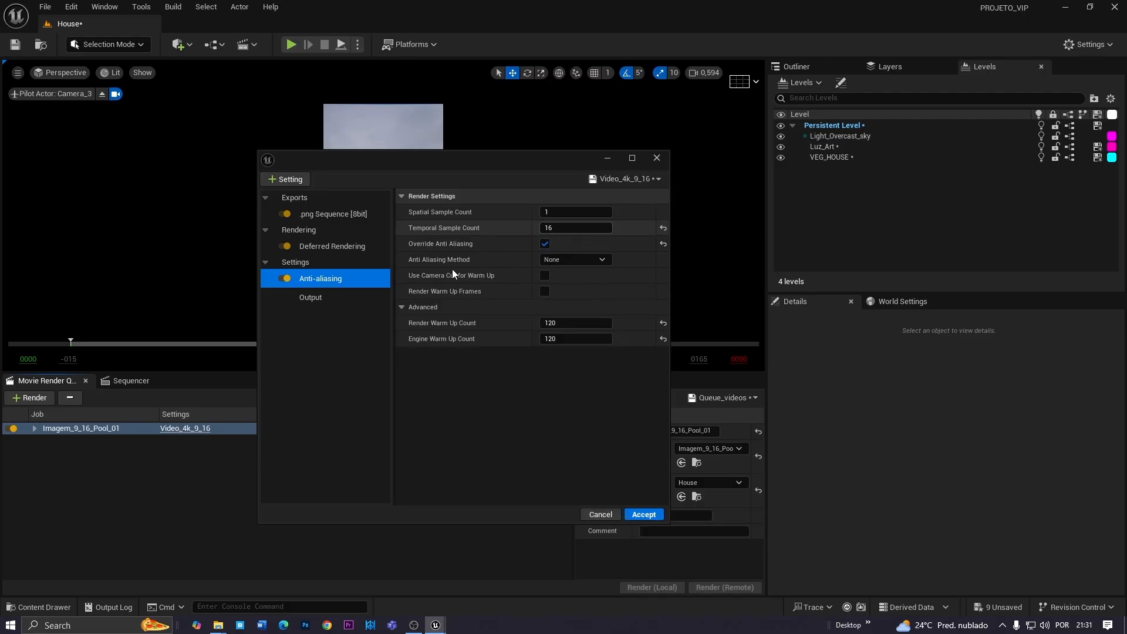
pyautogui.click(316, 299)
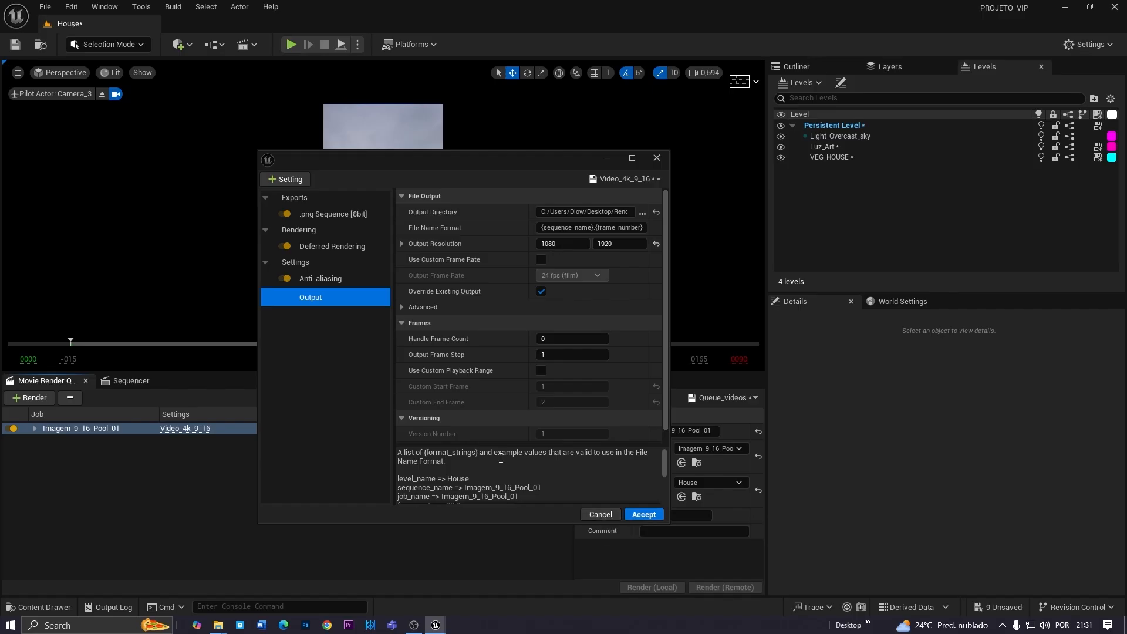
pyautogui.click(588, 519)
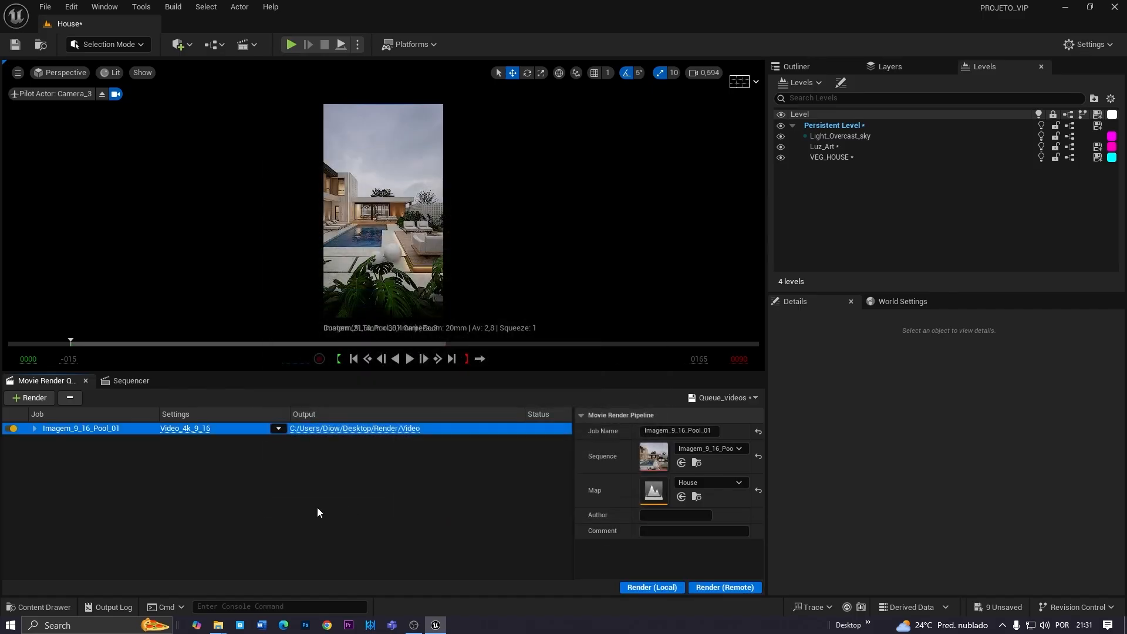
pyautogui.click(262, 495)
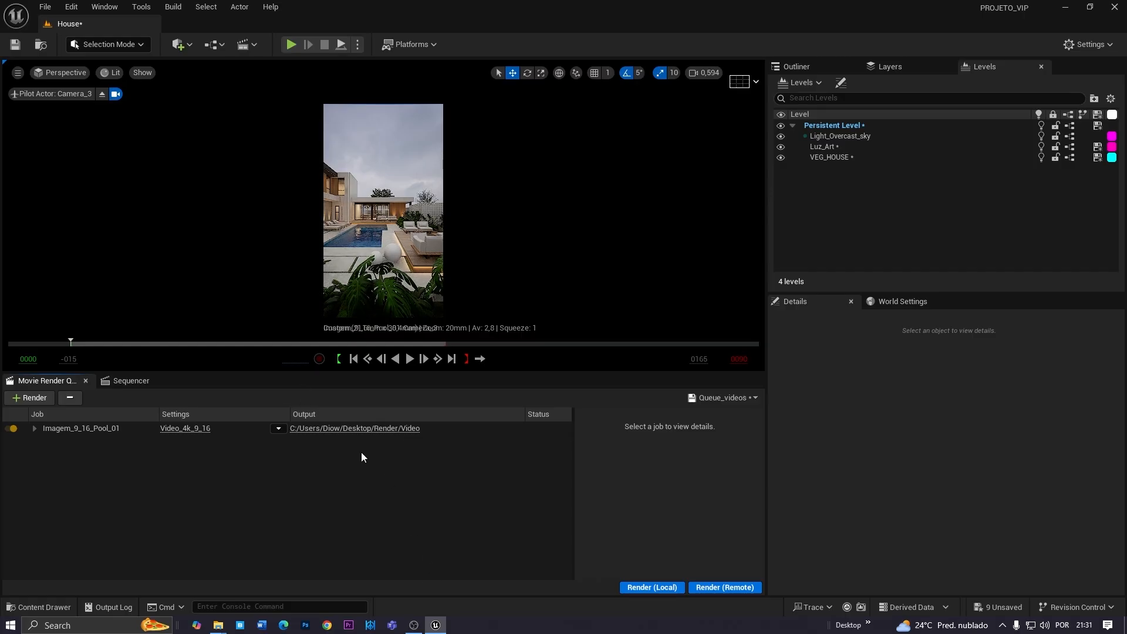
# Open the video job's output folder and view the frame Imagem_9_16_Pool_01.0000.png in a maximized photo viewer
pyautogui.click(354, 428)
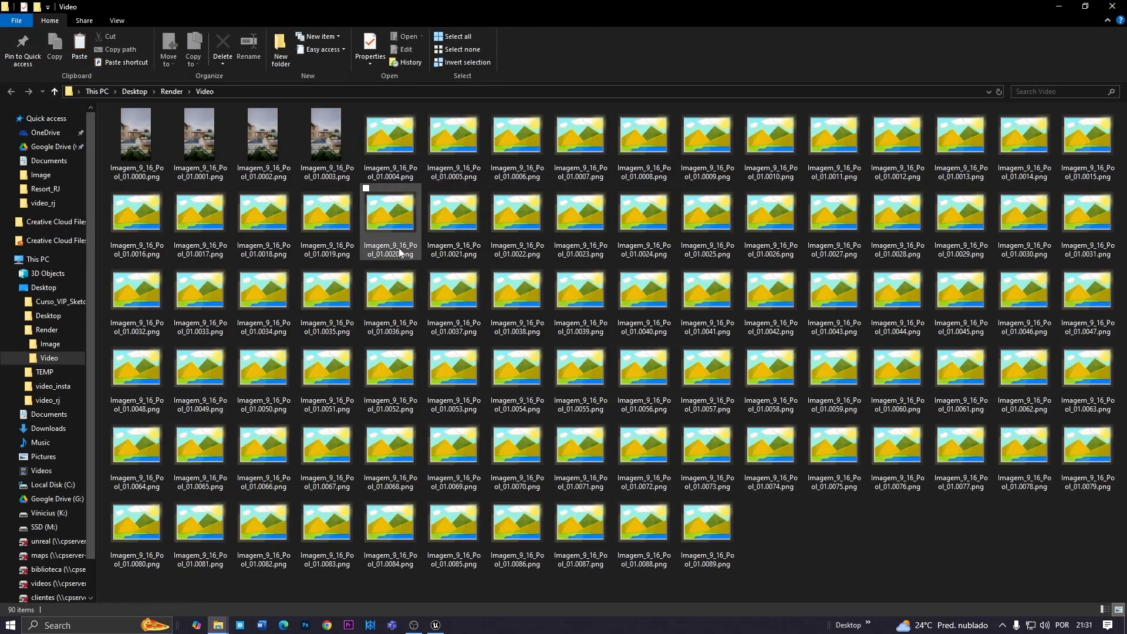
pyautogui.doubleClick(136, 141)
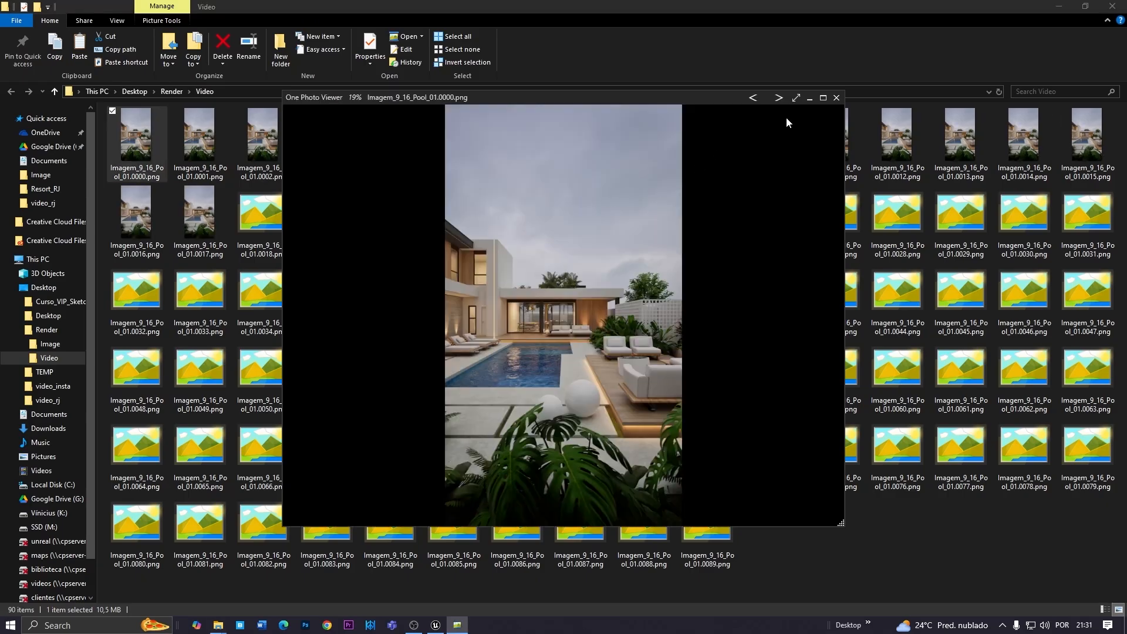
pyautogui.moveTo(704, 99); pyautogui.dragTo(663, 135)
pyautogui.click(785, 129)
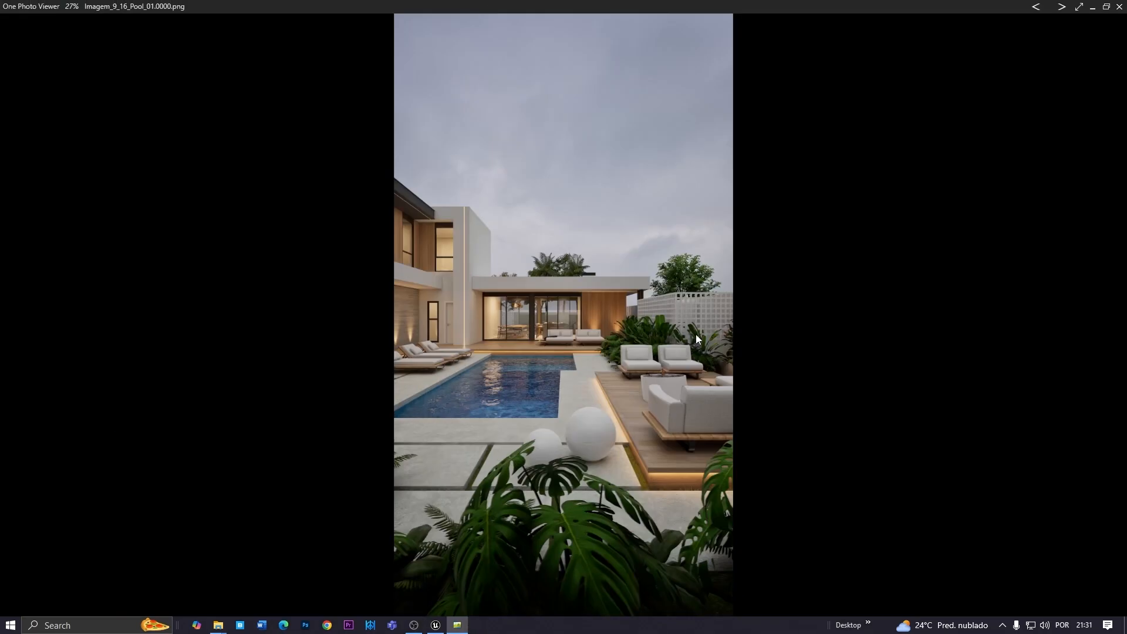
# Step forward through the rendered pool frames to check the camera movement, and close the photo viewer
pyautogui.press('Right')
pyautogui.press('Right')
pyautogui.press('Right')
pyautogui.press('Right')
pyautogui.press('Right')
pyautogui.press('Right')
pyautogui.press('Right')
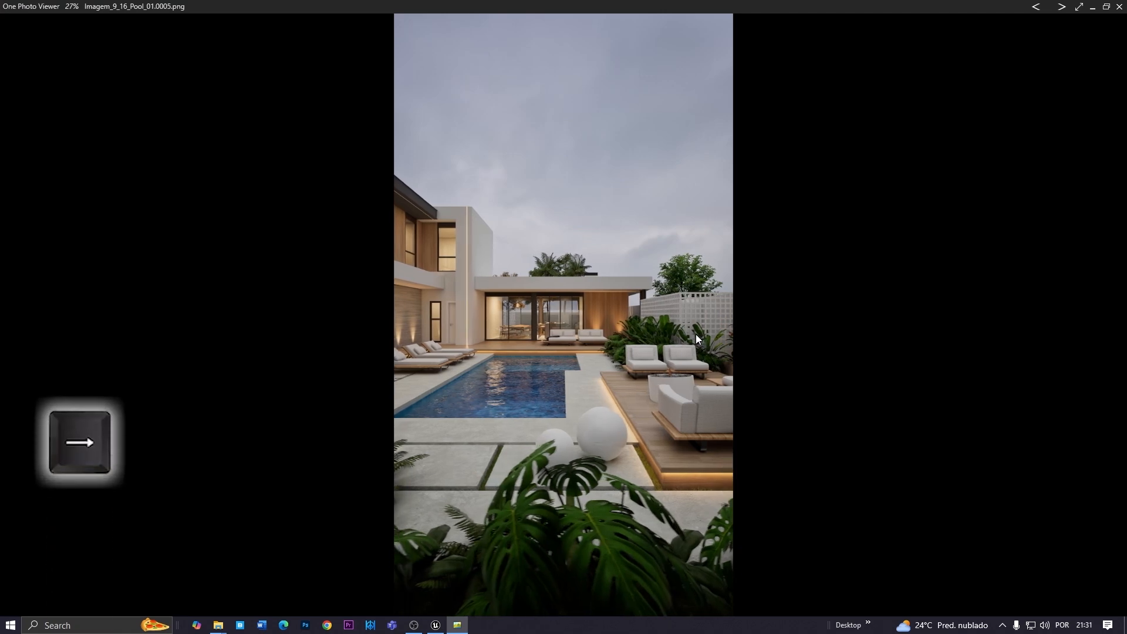
pyautogui.press('Right')
pyautogui.press('Right')
pyautogui.press('Right')
pyautogui.press('Right')
pyautogui.press('Right')
pyautogui.press('Right')
pyautogui.press('Right')
pyautogui.press('Right')
pyautogui.press('Right')
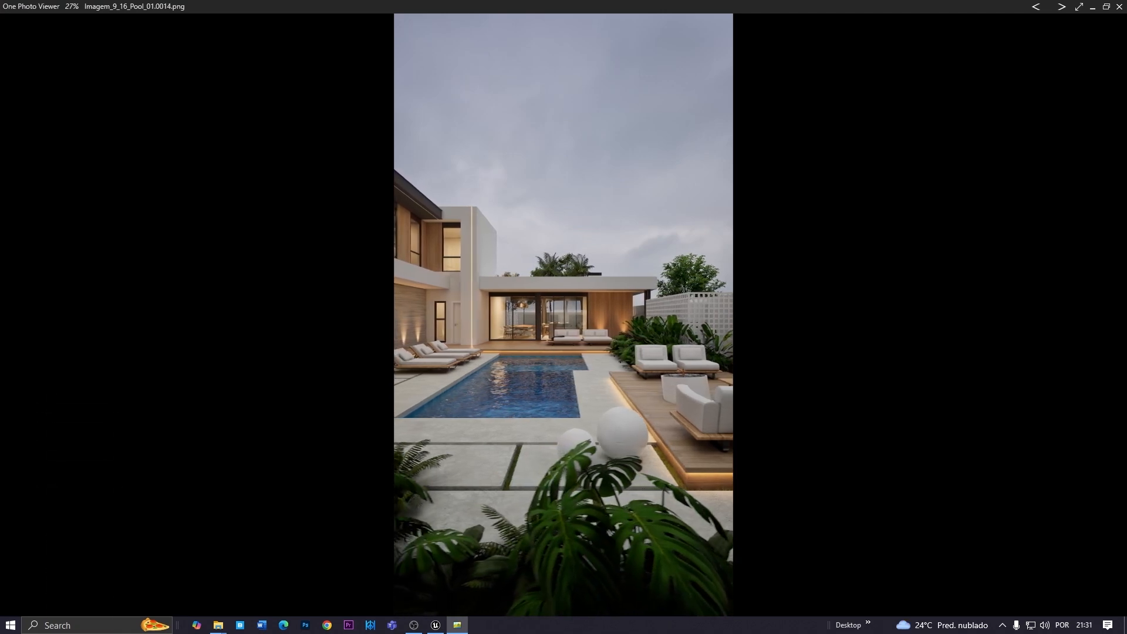
pyautogui.press('Right')
pyautogui.press('Right')
pyautogui.press('Right')
pyautogui.press('Right')
pyautogui.press('Right')
pyautogui.press('Right')
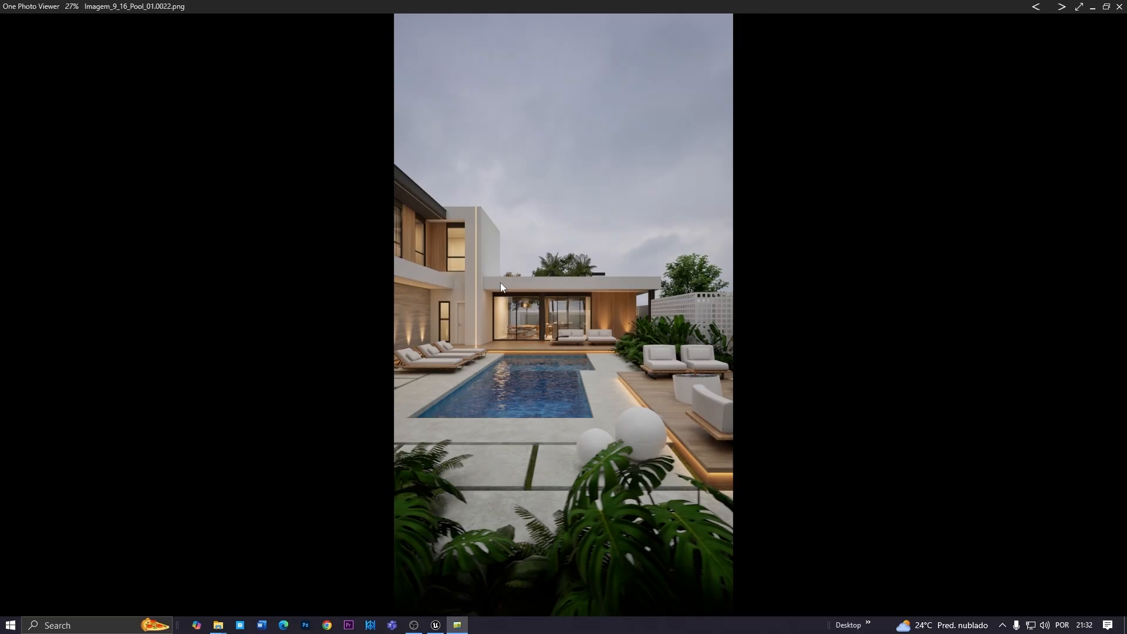
pyautogui.press('Escape')
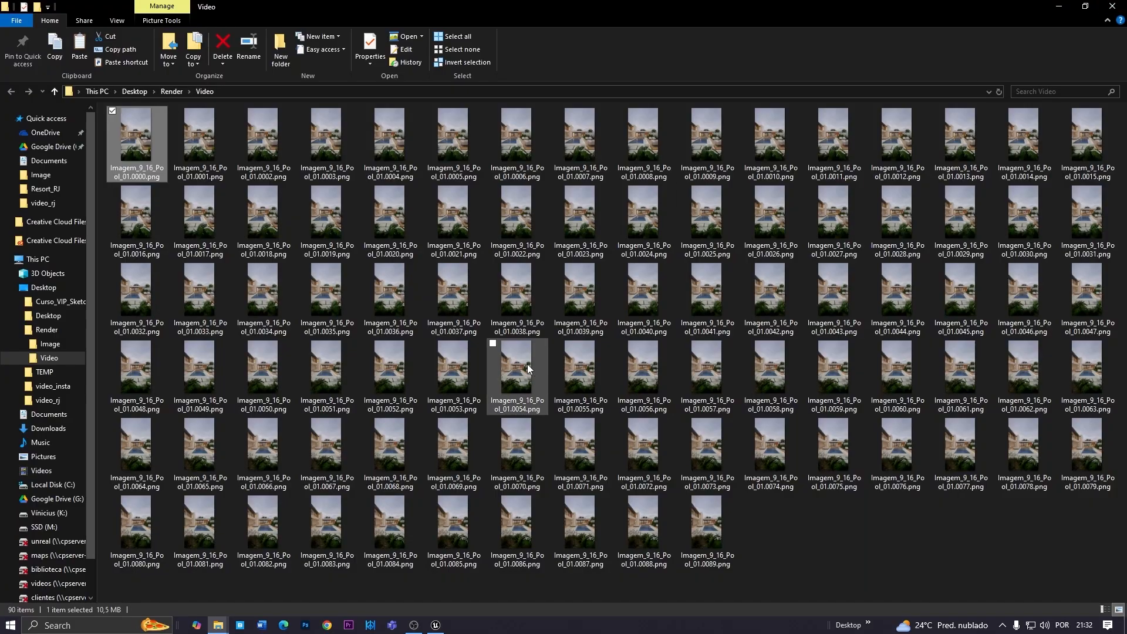
# Switch to Adobe Premiere Pro and create a new project named Video_pool with the default settings
pyautogui.click(348, 625)
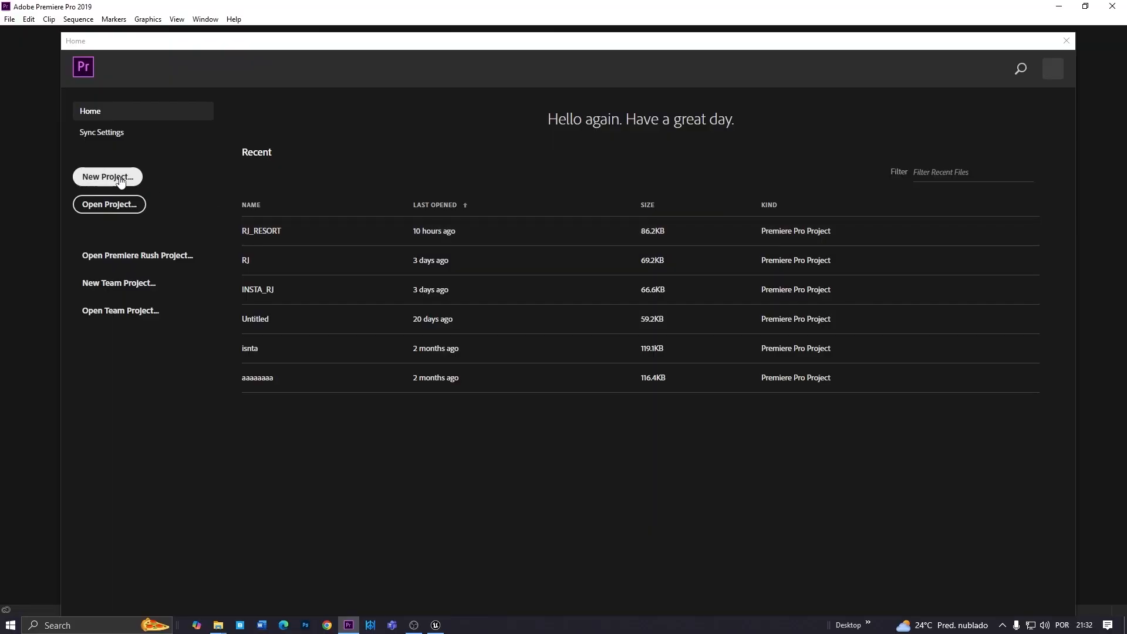
pyautogui.click(109, 176)
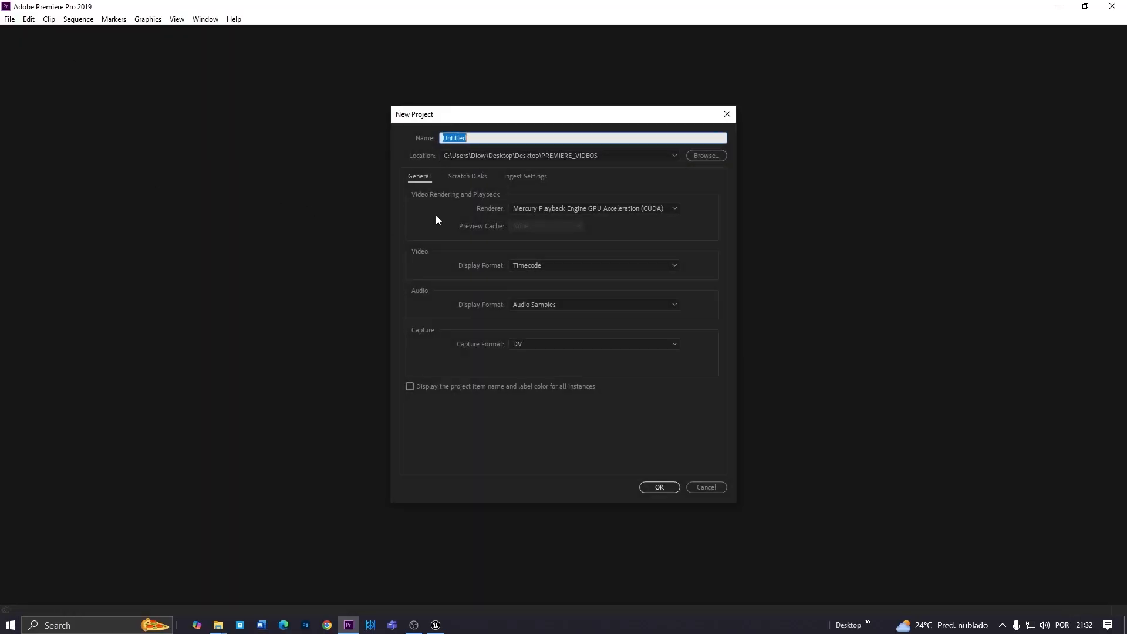
pyautogui.write('Video_pool')
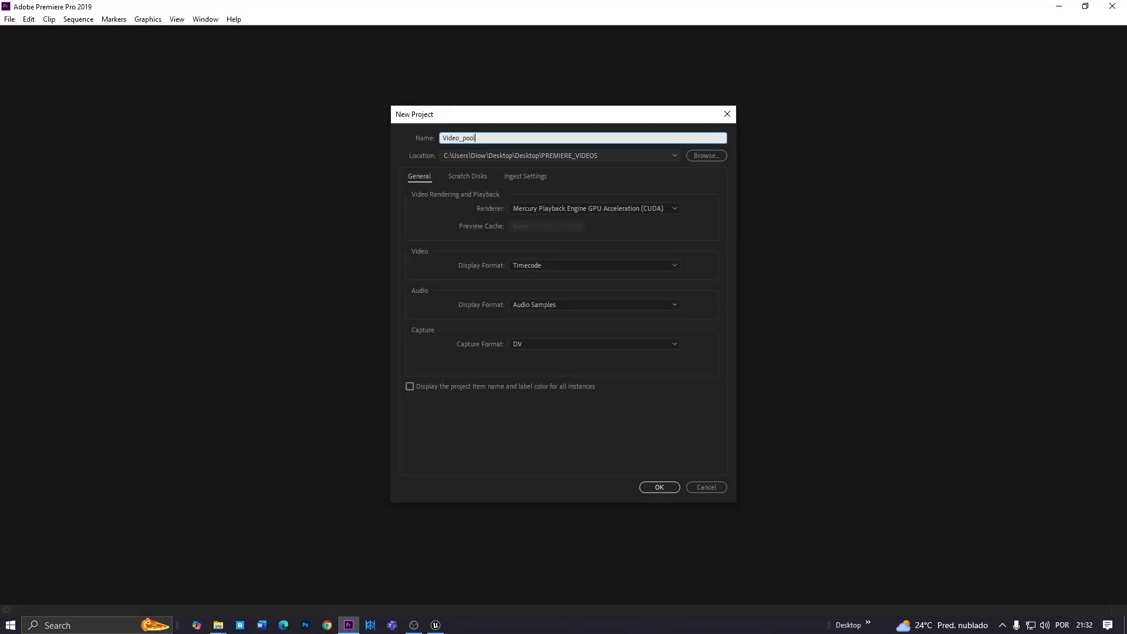
pyautogui.click(659, 487)
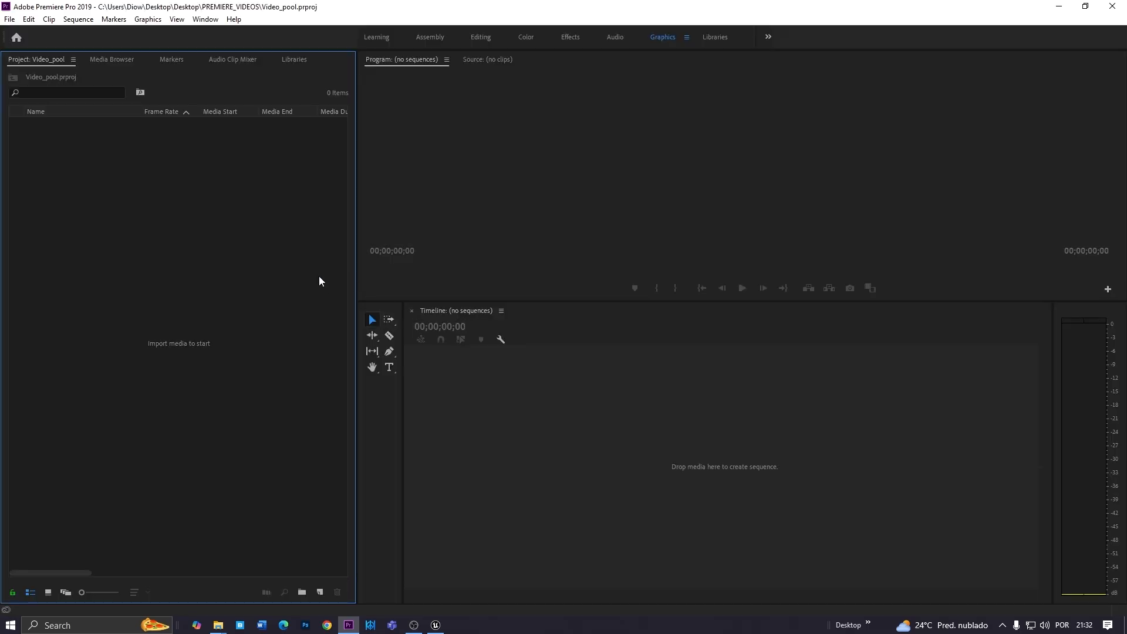
# Import the frames starting with Imagem_9_16_Pool_01.0000.png from the Desktop's Render/Video folder as an image sequence
pyautogui.hotkey('ctrl', 'i')
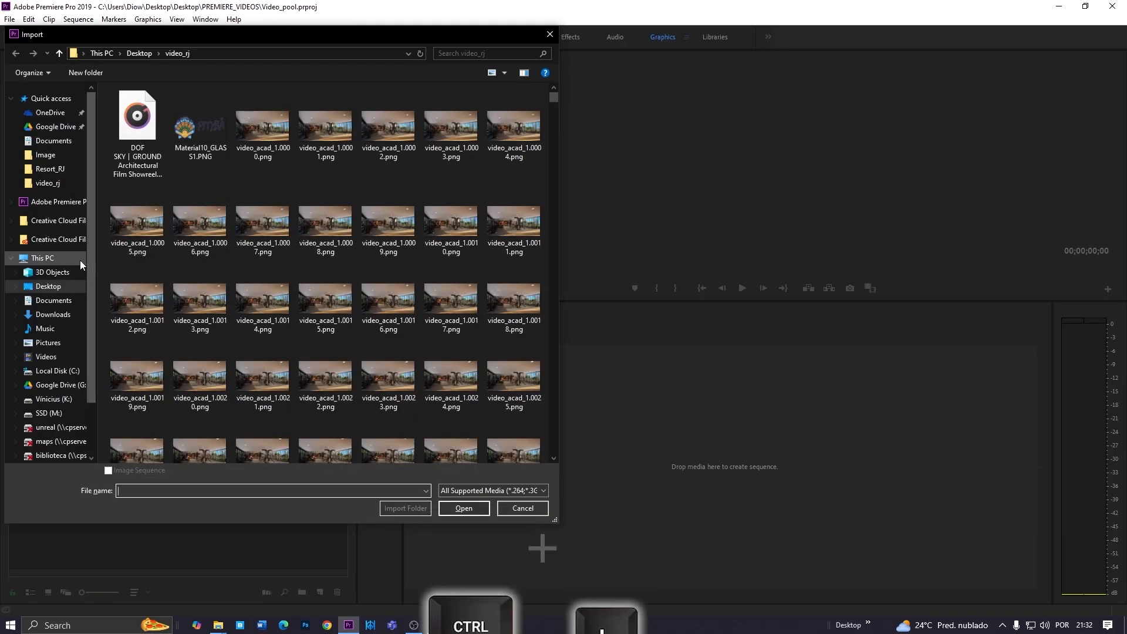
pyautogui.click(45, 287)
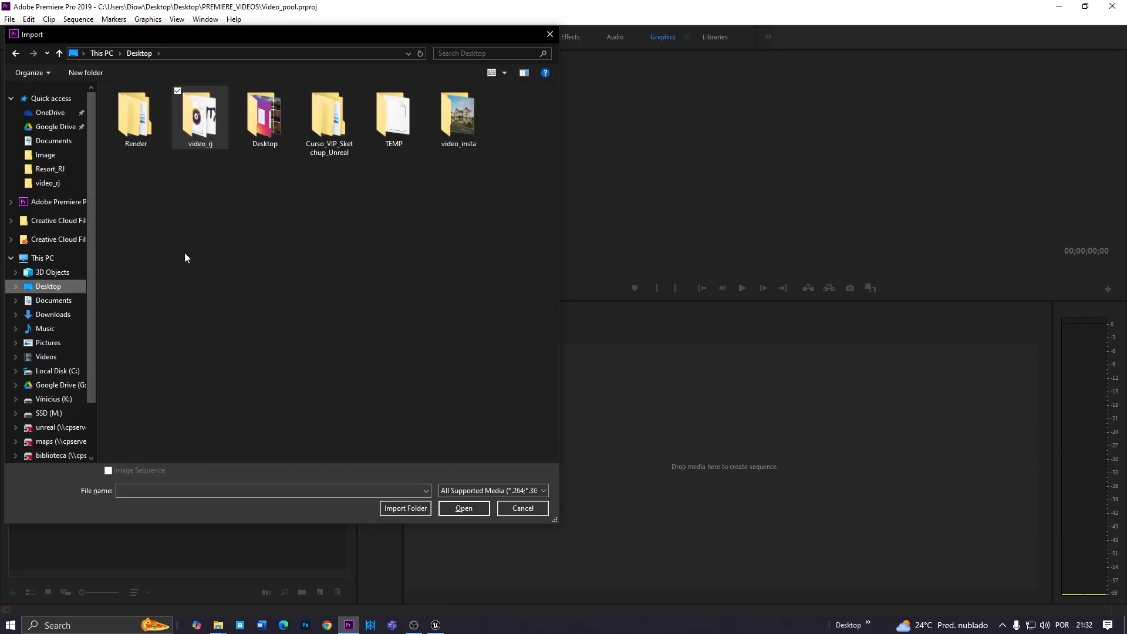
pyautogui.doubleClick(138, 119)
pyautogui.doubleClick(149, 120)
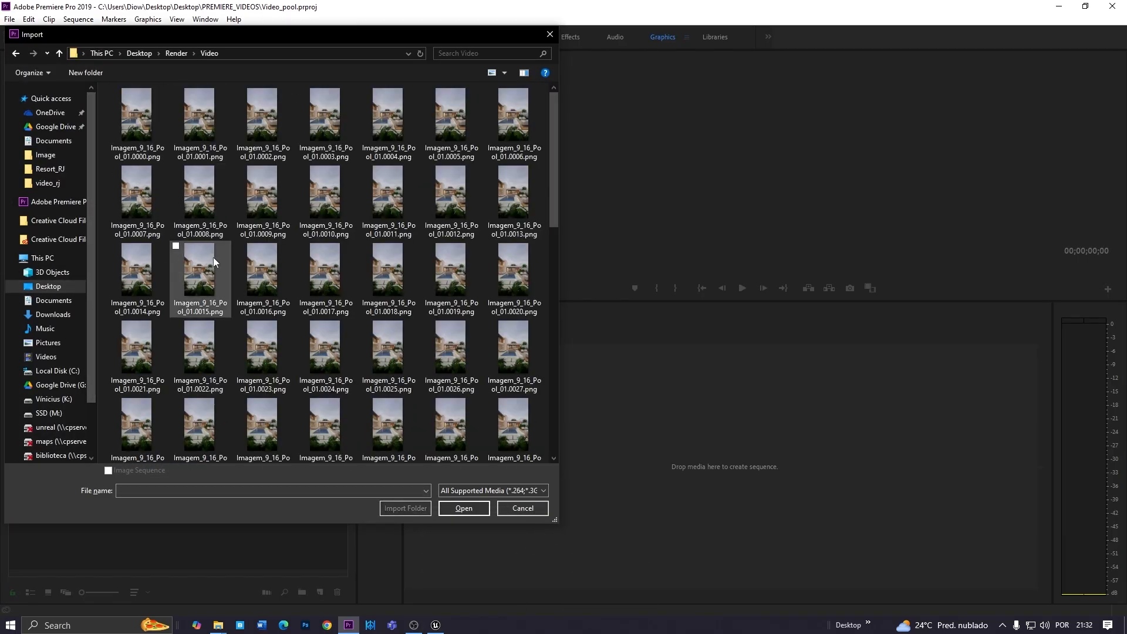
pyautogui.click(148, 128)
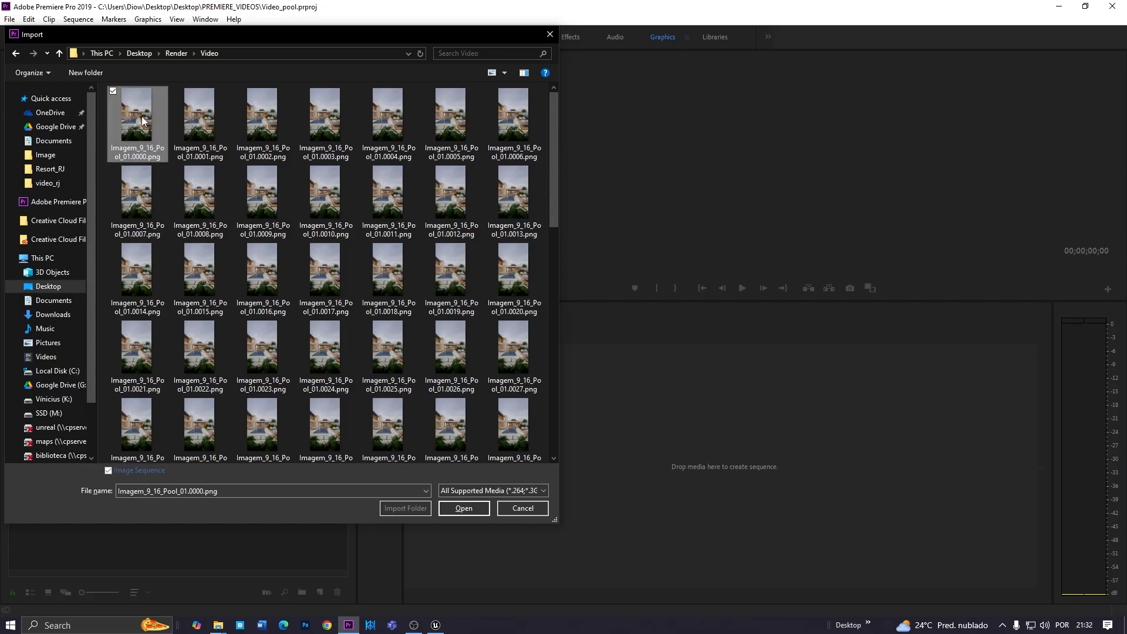
pyautogui.click(140, 471)
pyautogui.click(461, 508)
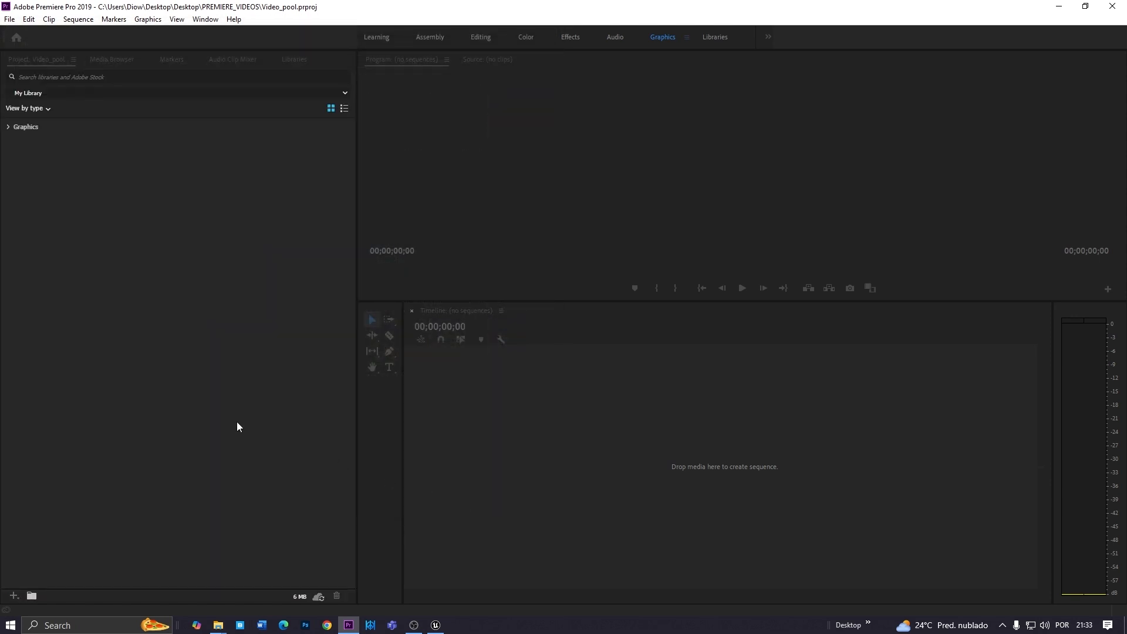
pyautogui.click(122, 174)
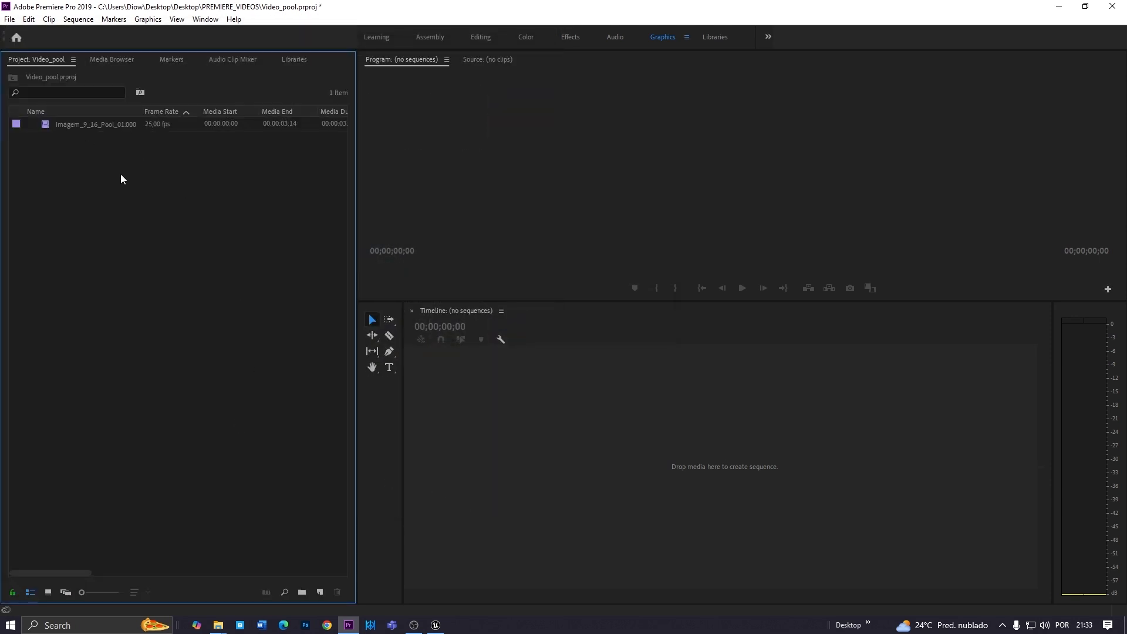
# Set the imported pool clip's assumed frame rate to 30 fps in its Interpret Footage settings
pyautogui.click(156, 129)
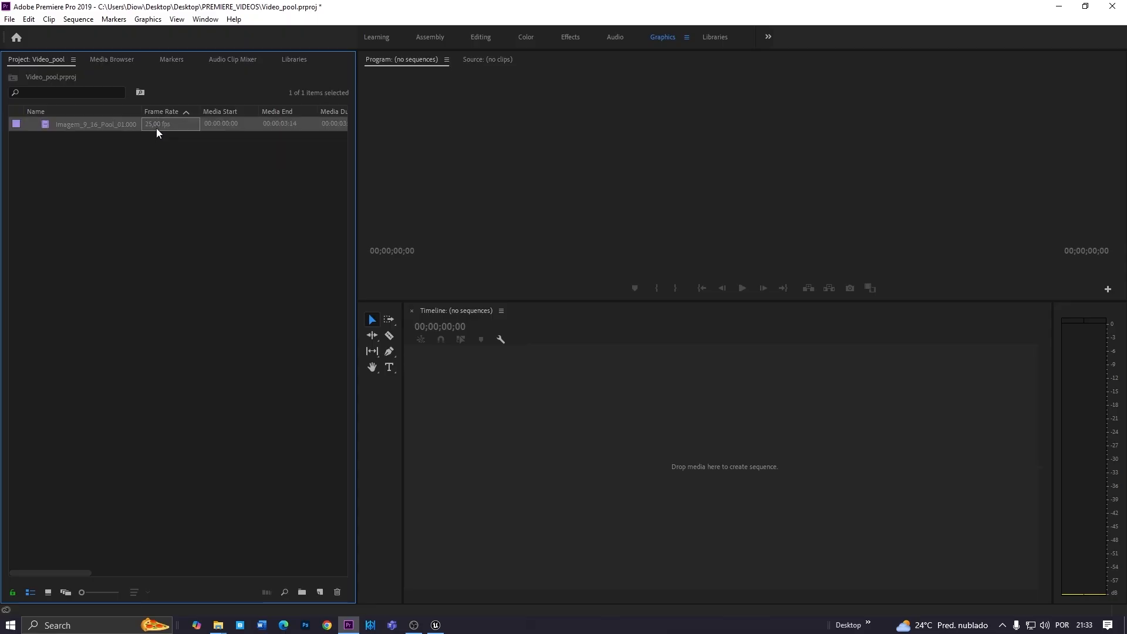
pyautogui.rightClick(96, 127)
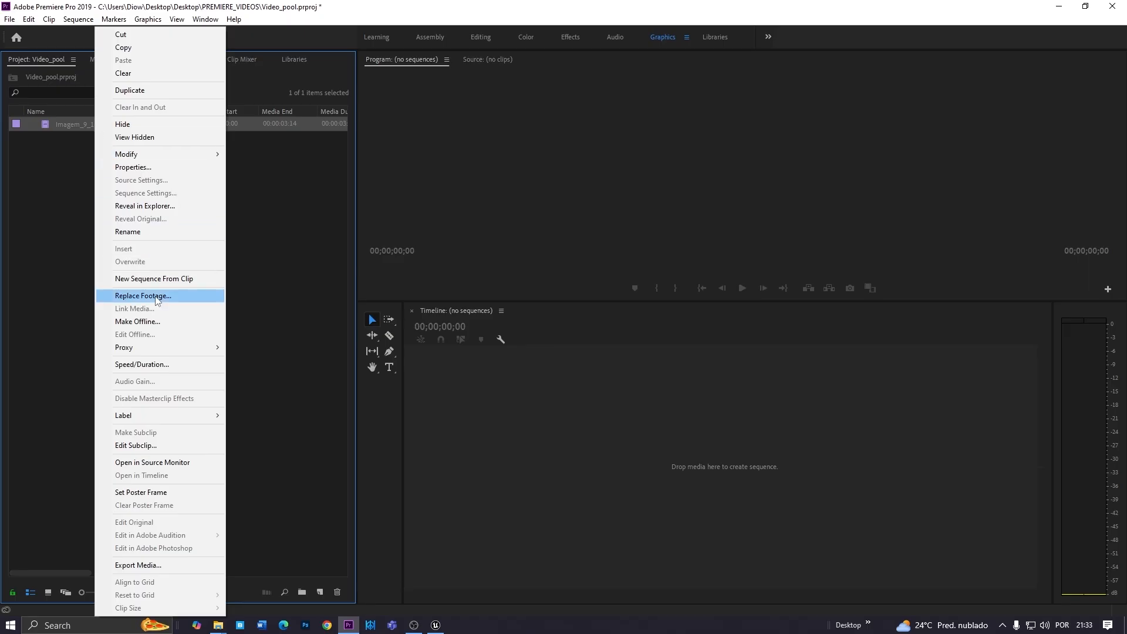
pyautogui.moveTo(147, 156)
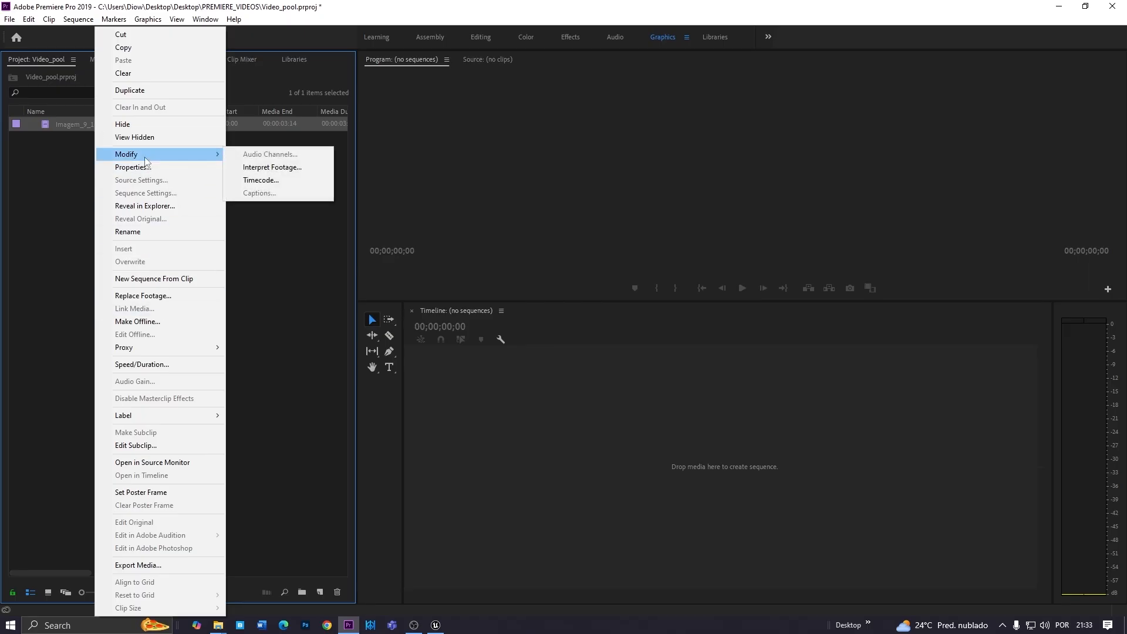
pyautogui.click(259, 181)
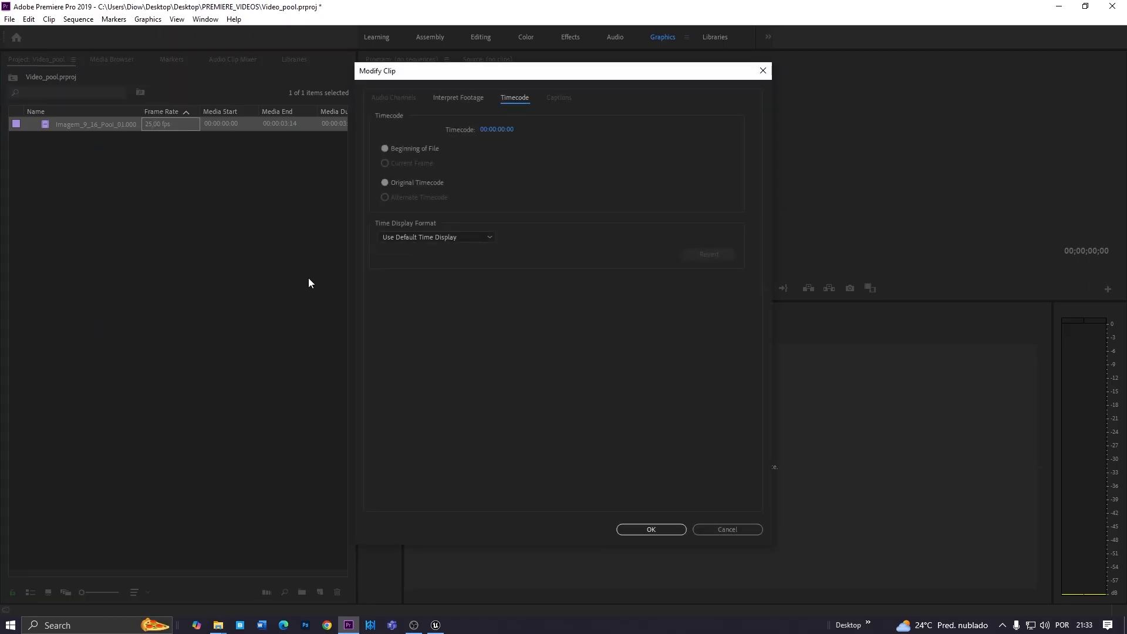
pyautogui.click(457, 100)
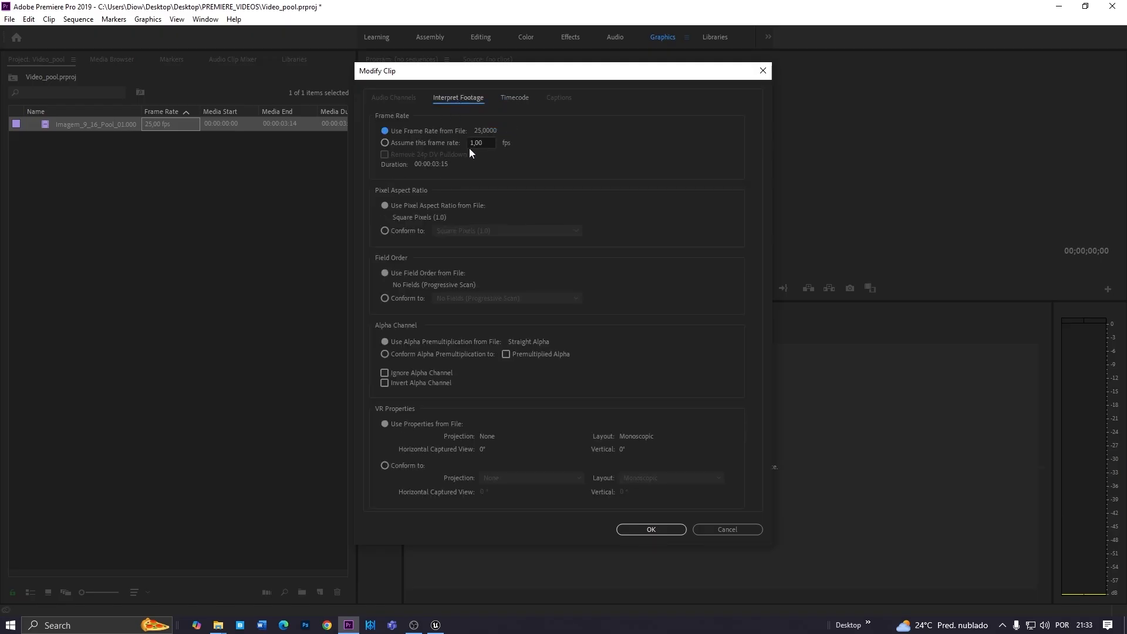
pyautogui.click(435, 145)
pyautogui.write('30')
pyautogui.click(661, 528)
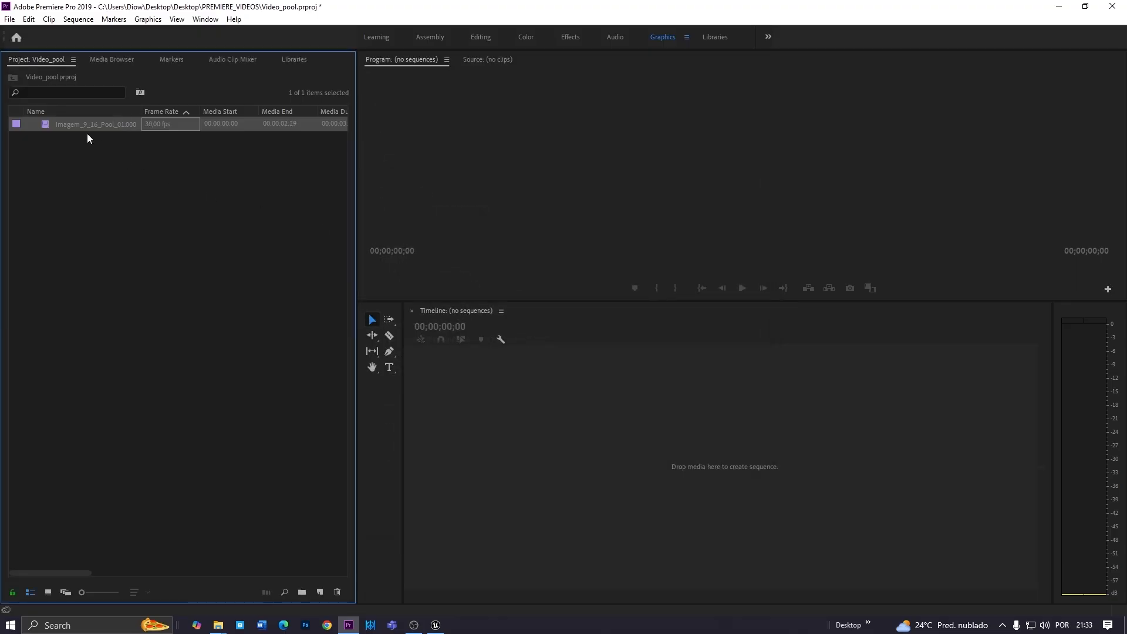
# Create a sequence from the pool clip and preview its playback in an enlarged program monitor
pyautogui.moveTo(78, 128); pyautogui.dragTo(491, 410)
pyautogui.moveTo(620, 300); pyautogui.dragTo(608, 435)
pyautogui.click(756, 423)
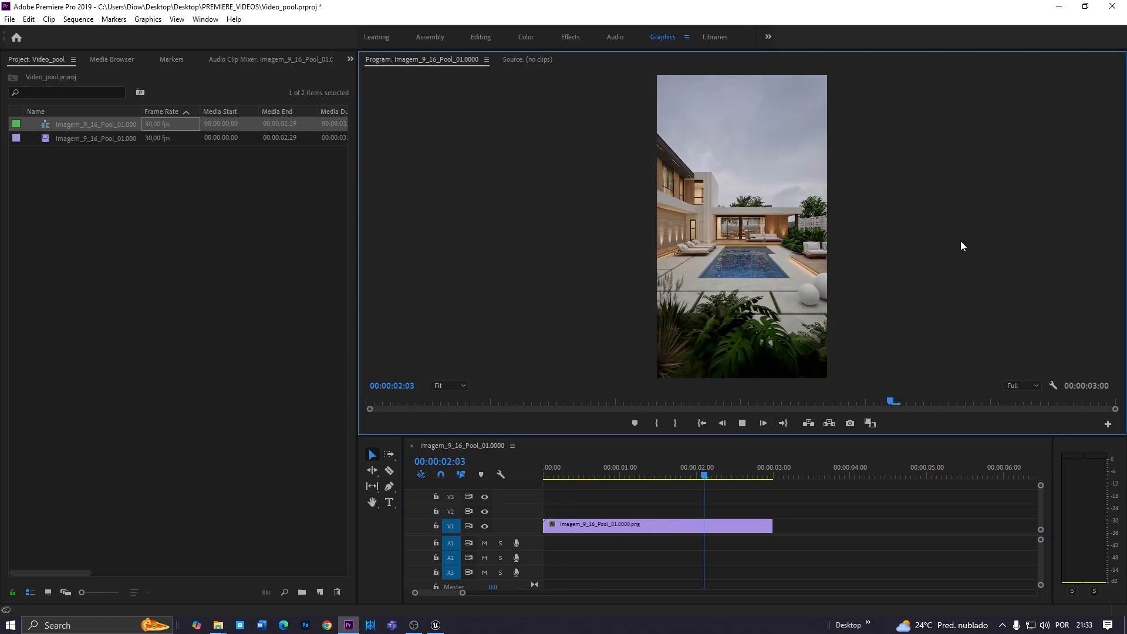
pyautogui.click(743, 424)
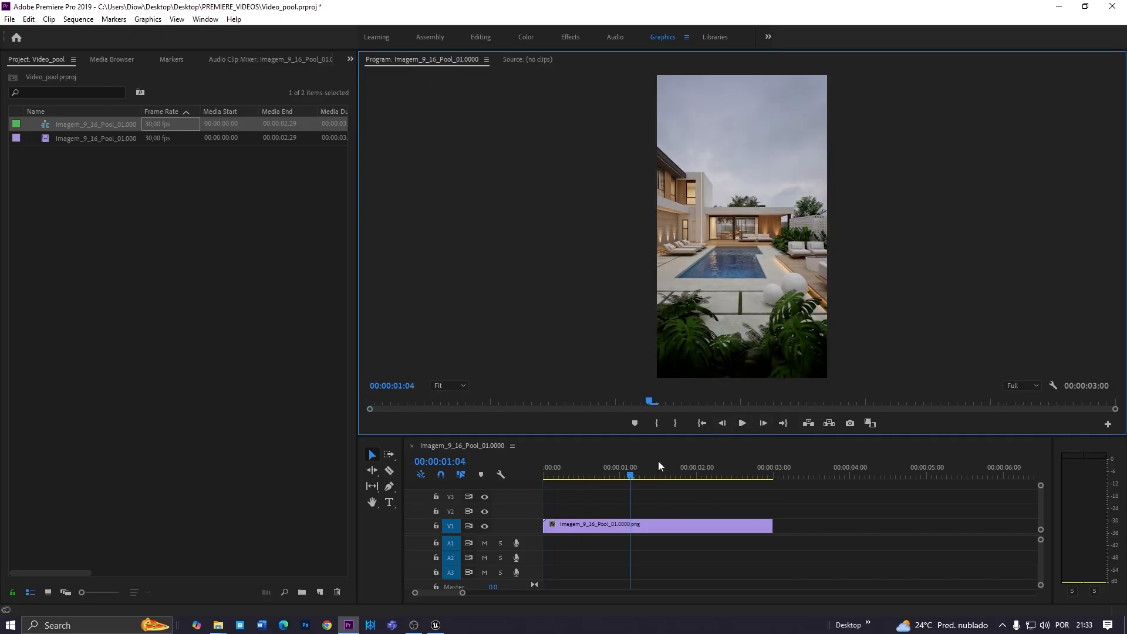
# Return the playhead to the start of the sequence and select the pool clip on track V1
pyautogui.moveTo(631, 473); pyautogui.dragTo(483, 459)
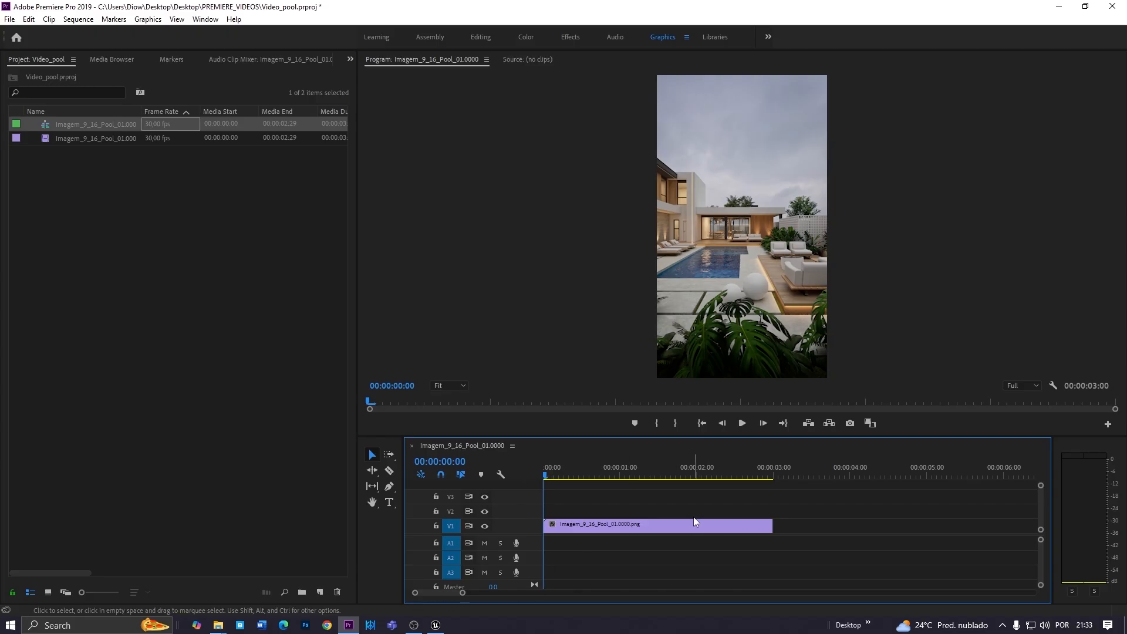
pyautogui.moveTo(790, 567); pyautogui.dragTo(544, 488)
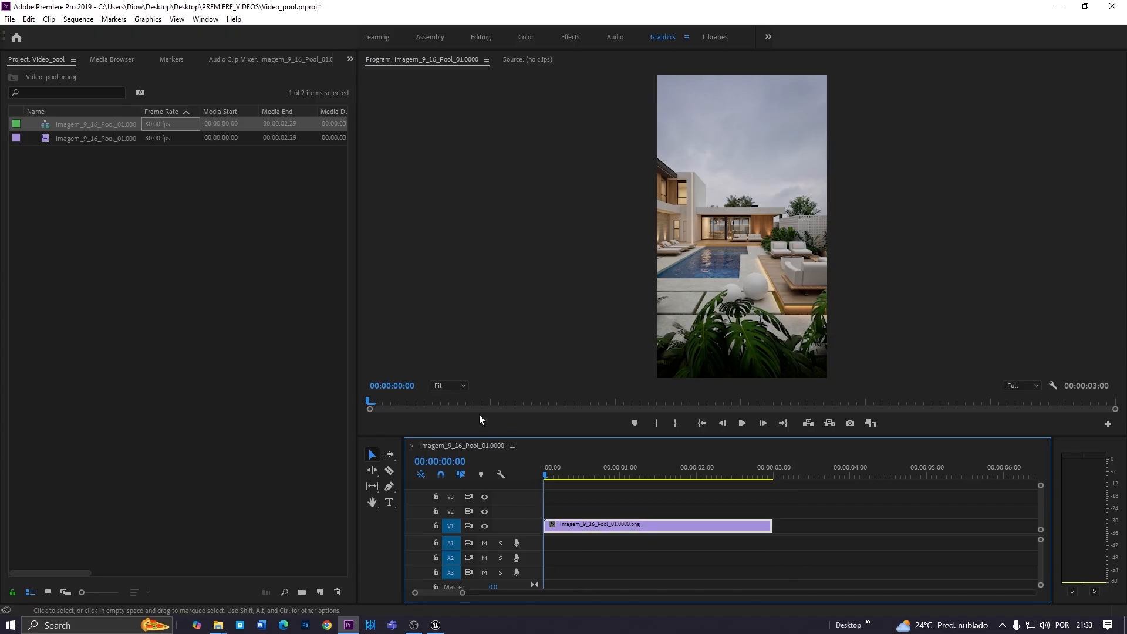
# Open the media export settings for the pool sequence
pyautogui.click(9, 19)
pyautogui.moveTo(165, 359)
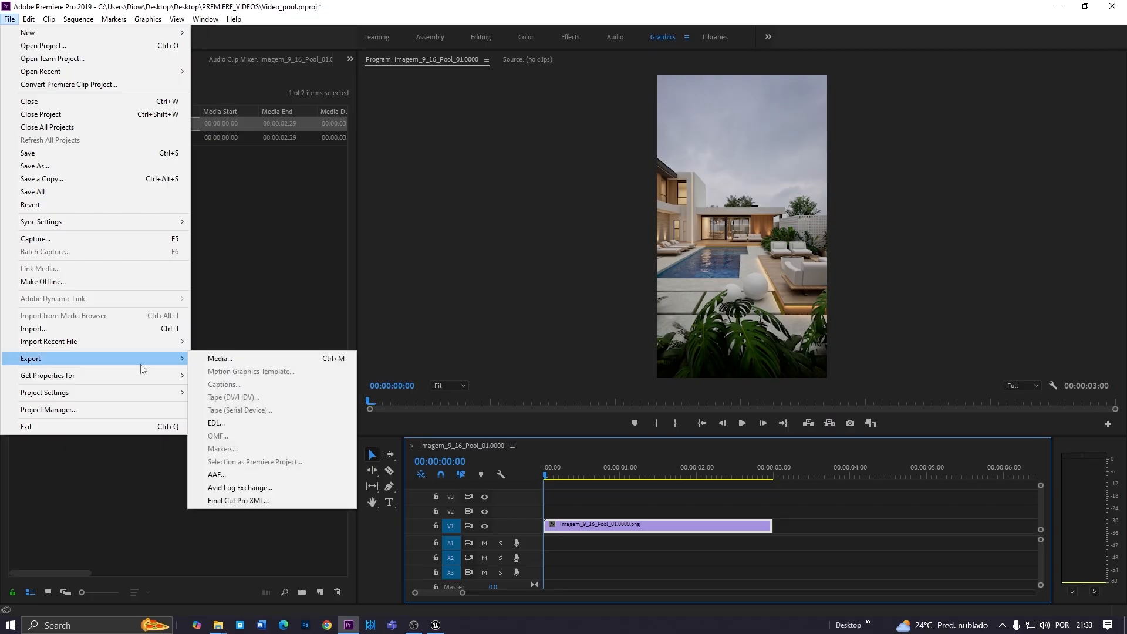
pyautogui.click(222, 358)
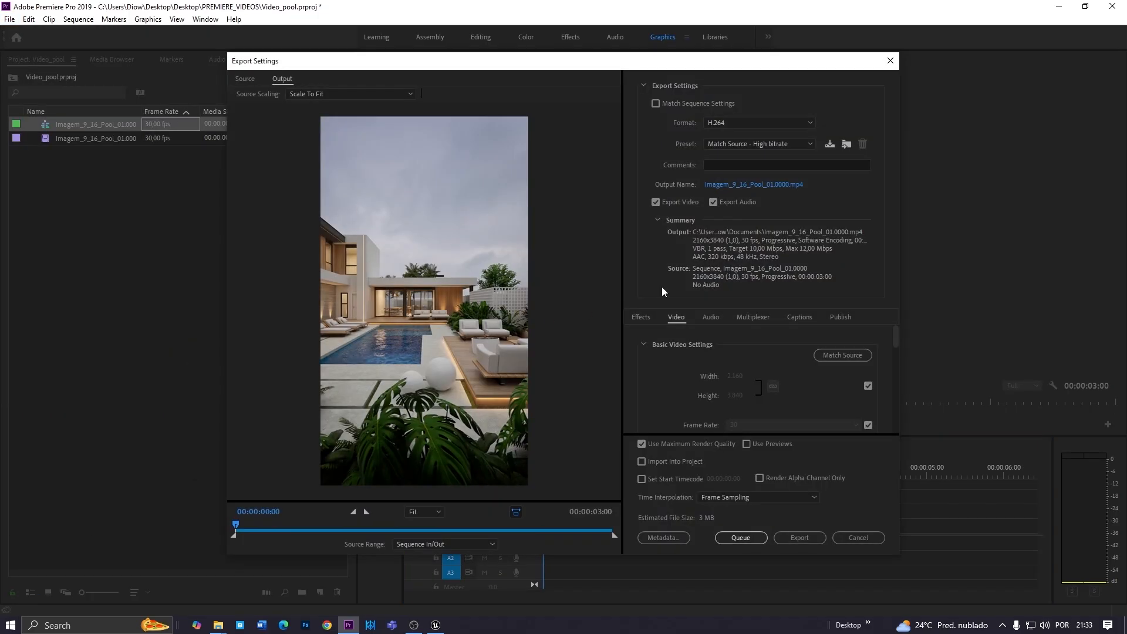
# Examine the basic video, encoding and bitrate settings of the H.264 Match Source - High bitrate preset
pyautogui.scroll(-1, 692, 352)
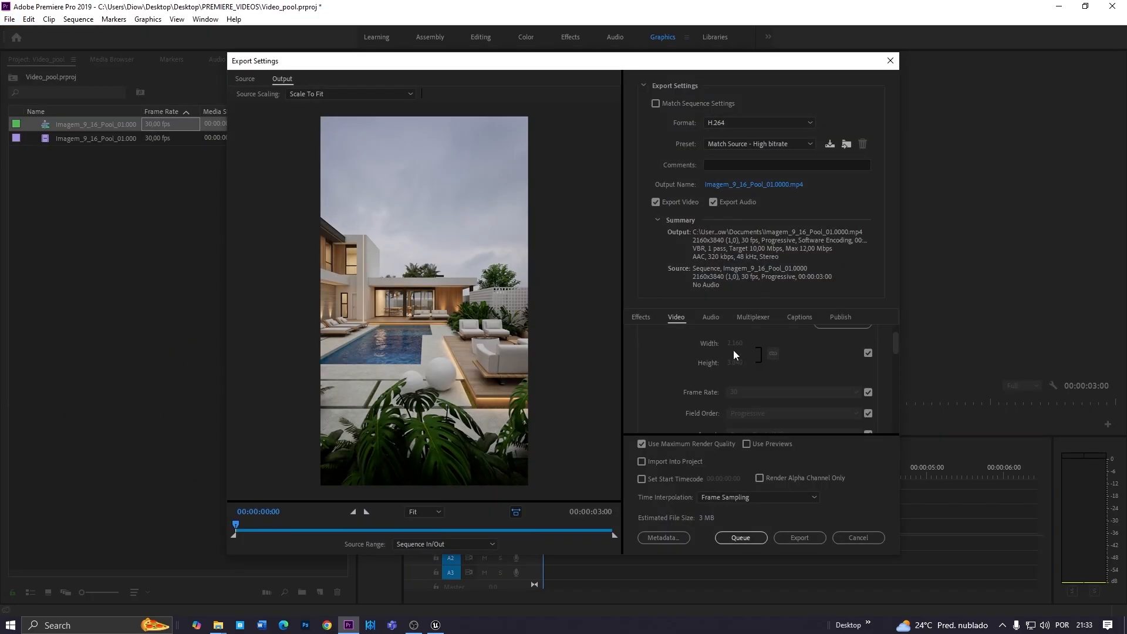
pyautogui.scroll(1, 708, 362)
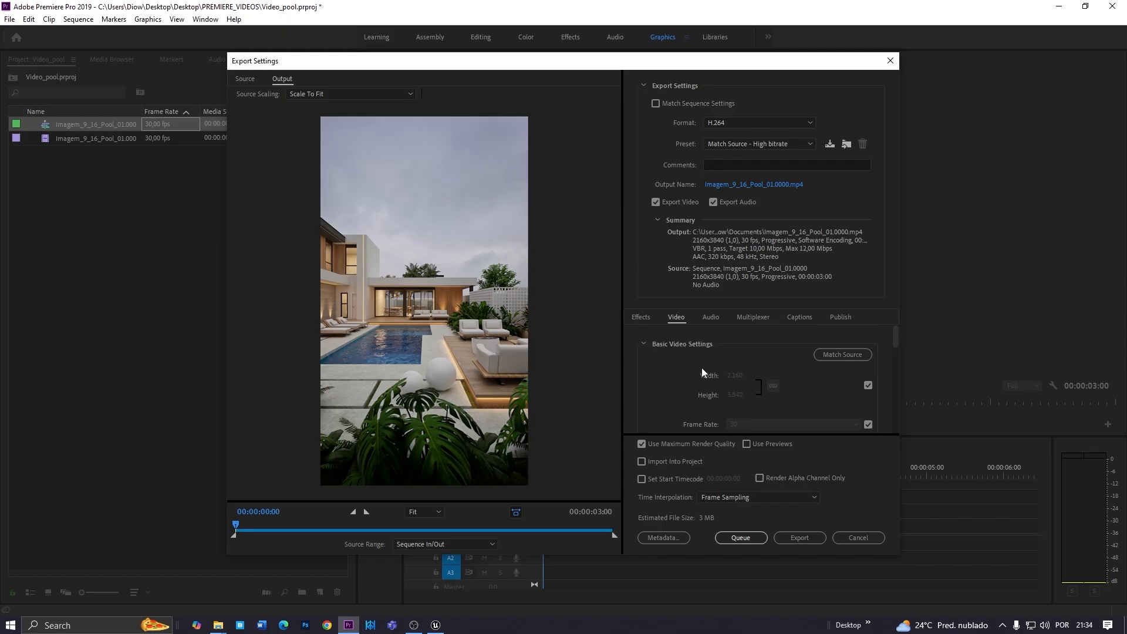
pyautogui.scroll(-1, 700, 384)
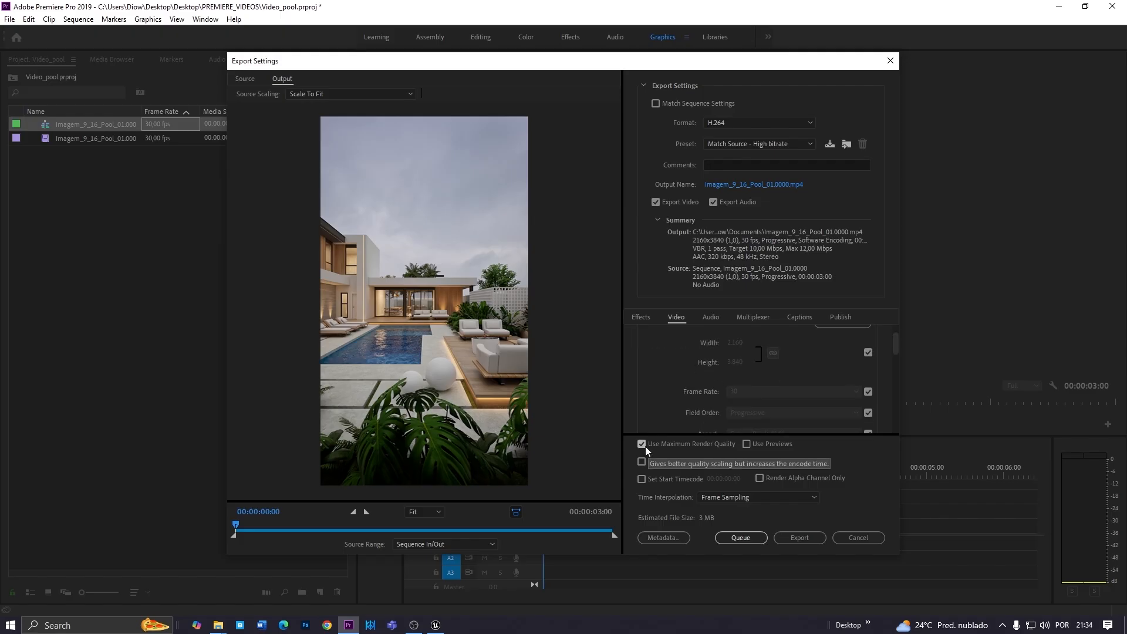
pyautogui.scroll(-1, 675, 377)
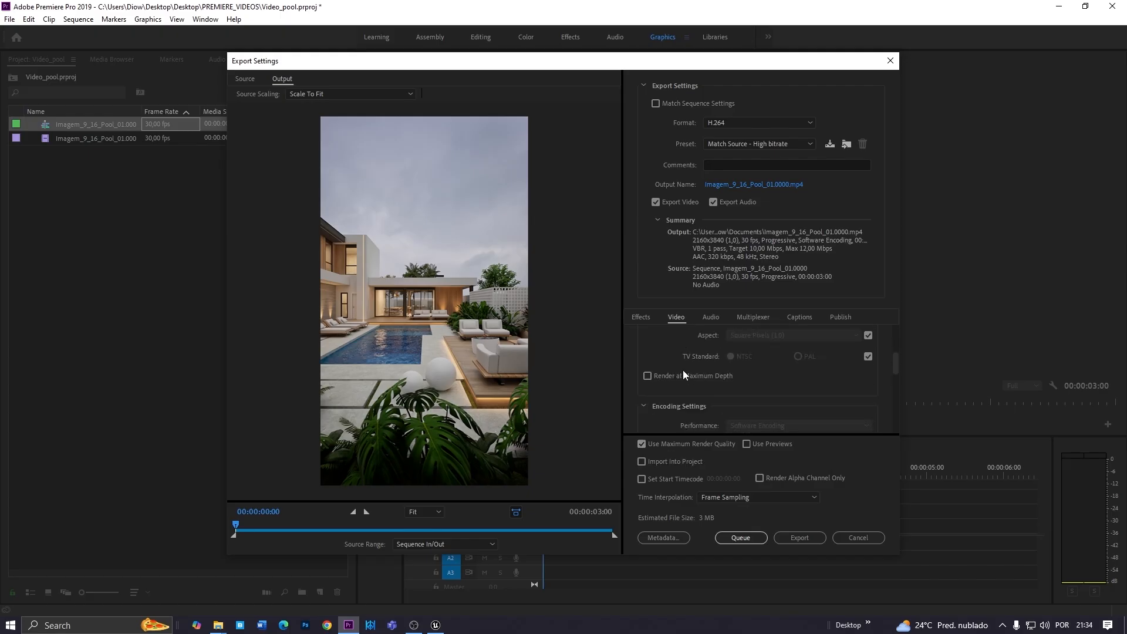
pyautogui.scroll(-7, 695, 376)
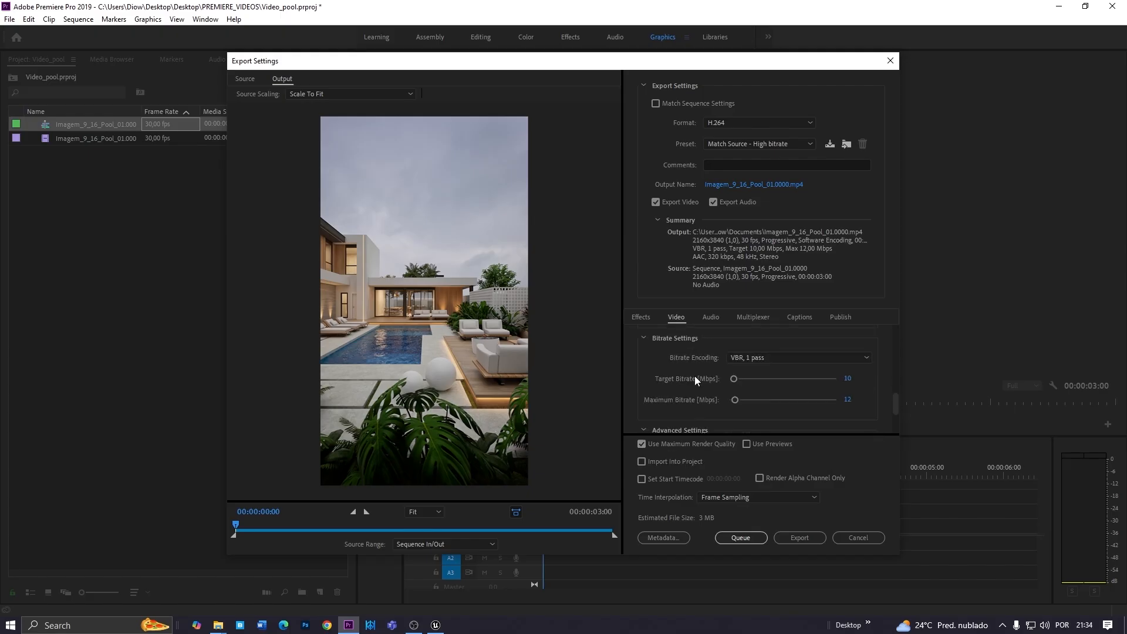
pyautogui.scroll(-4, 692, 386)
pyautogui.scroll(5, 691, 385)
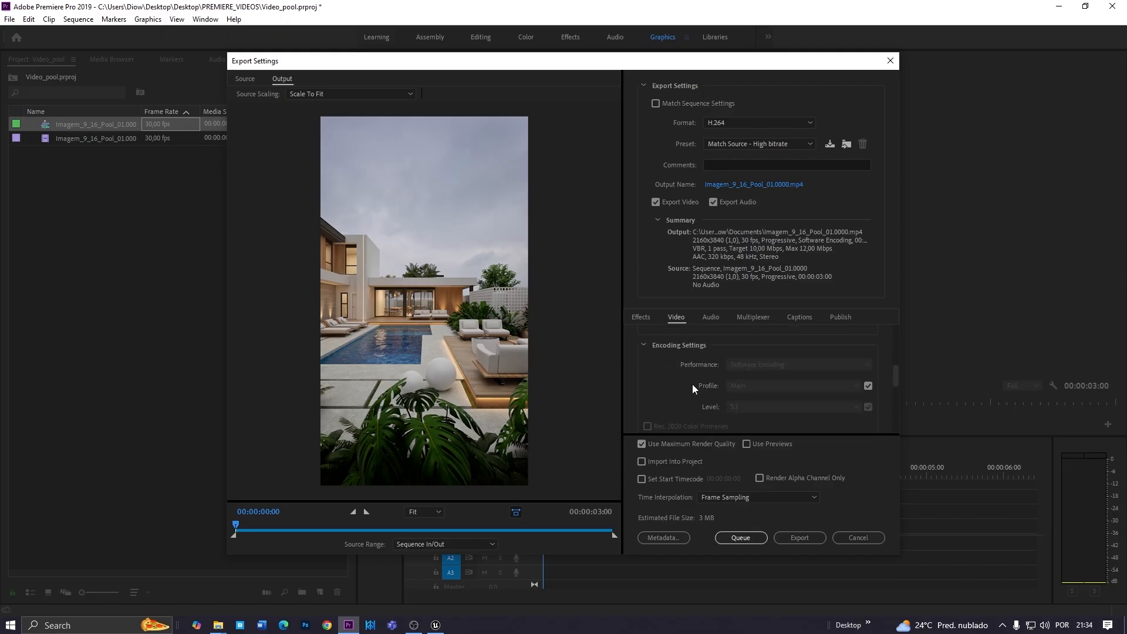
pyautogui.scroll(4, 699, 365)
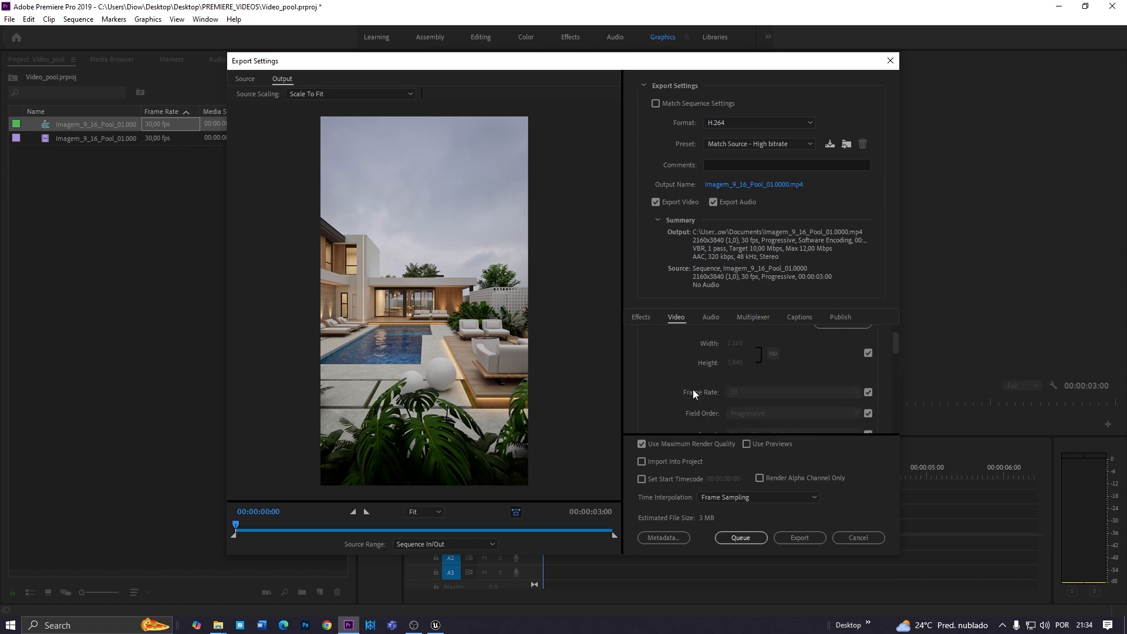
pyautogui.scroll(-4, 692, 389)
pyautogui.scroll(-3, 690, 390)
pyautogui.scroll(2, 690, 390)
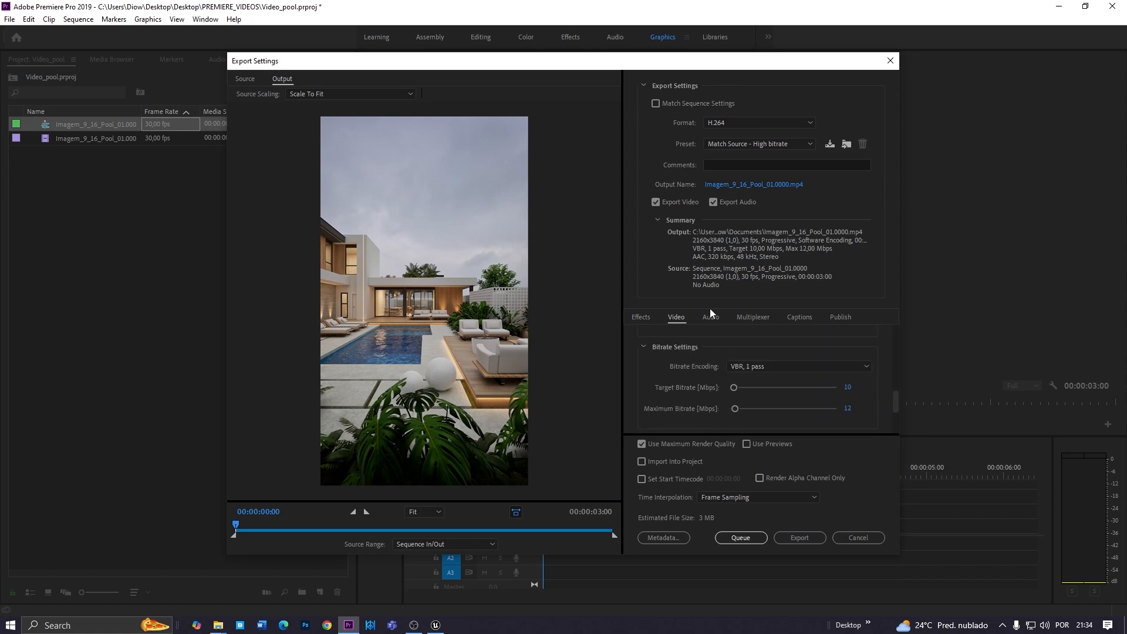
# Apply the 4K_MEU export preset and enlarge the export settings dialog
pyautogui.click(728, 142)
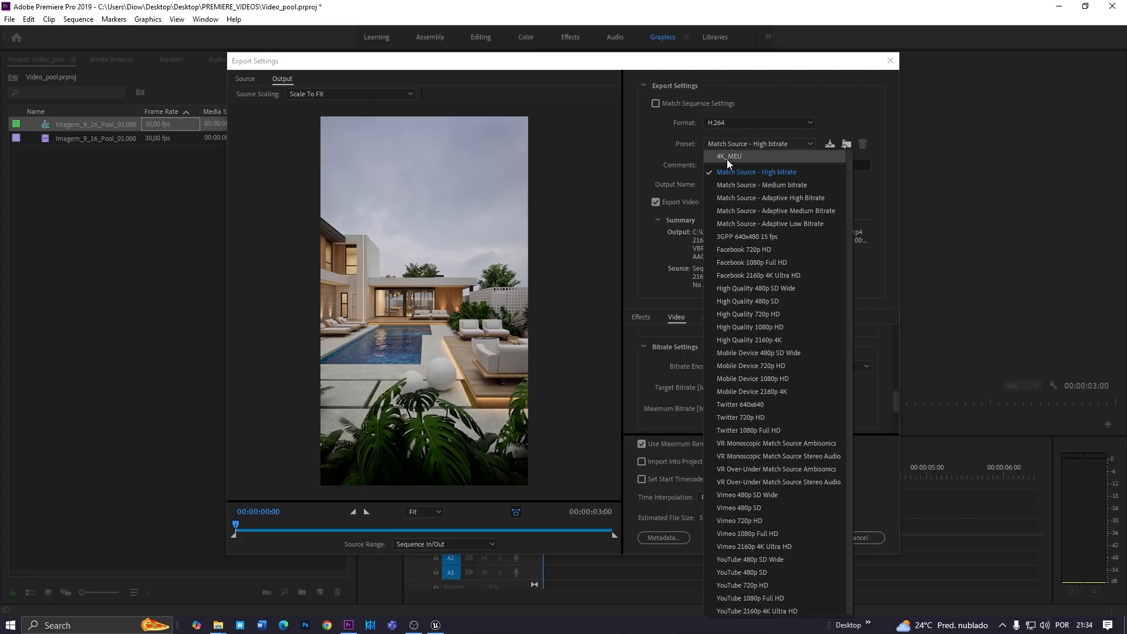
pyautogui.click(728, 157)
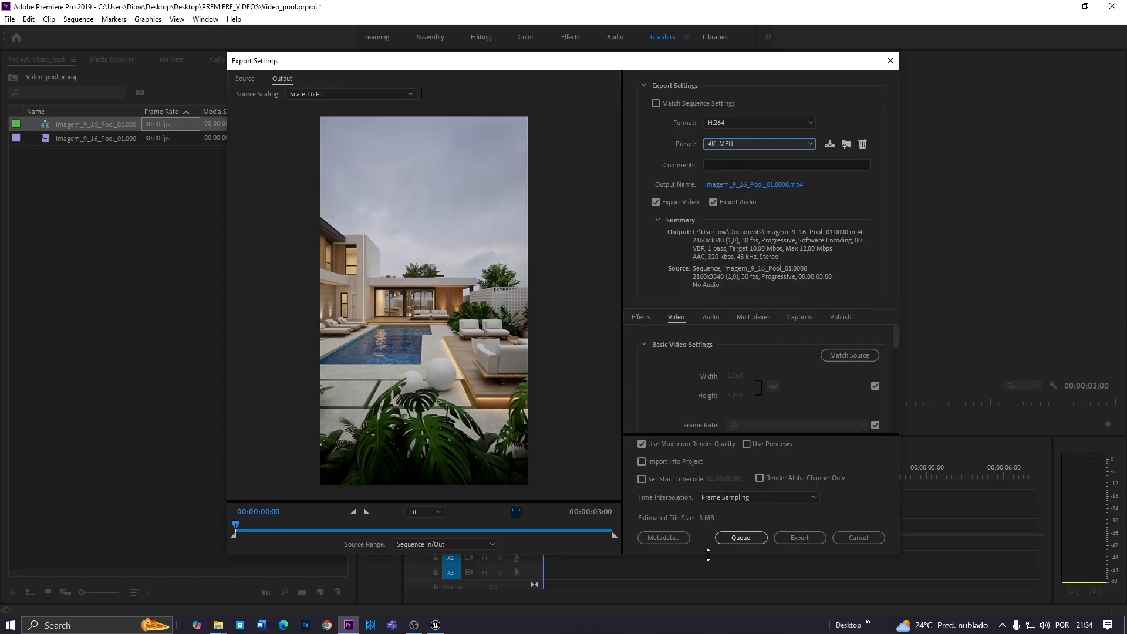
pyautogui.moveTo(707, 554); pyautogui.dragTo(711, 586)
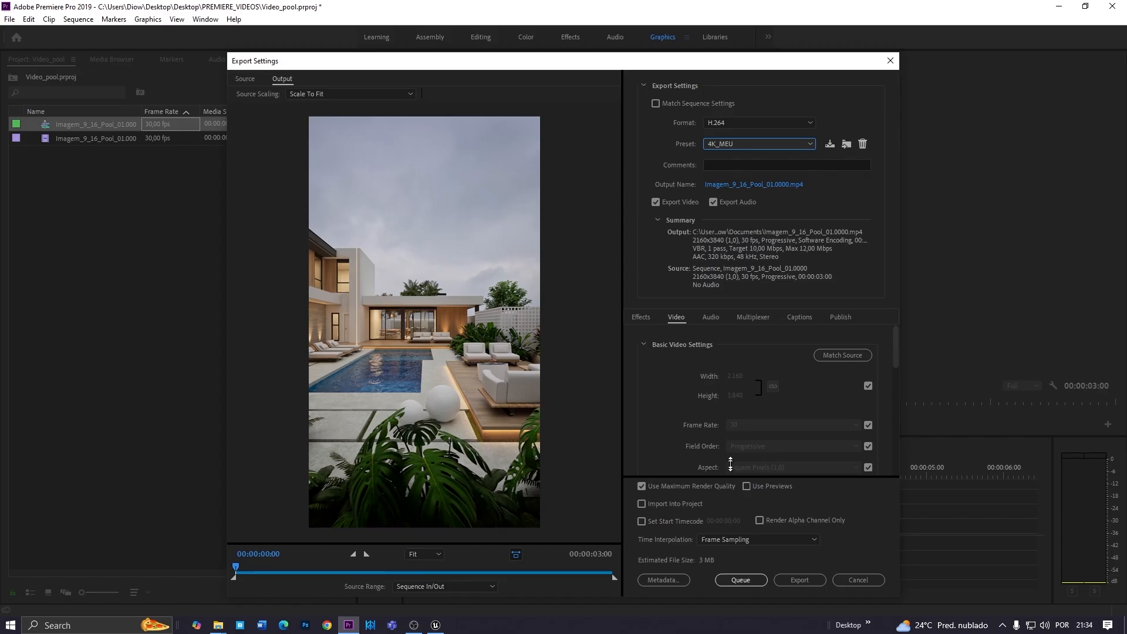
# Review the 4K_MEU preset's render quality, maximum depth, encoding profile, level and bitrate settings
pyautogui.scroll(-1, 716, 400)
pyautogui.scroll(1, 717, 388)
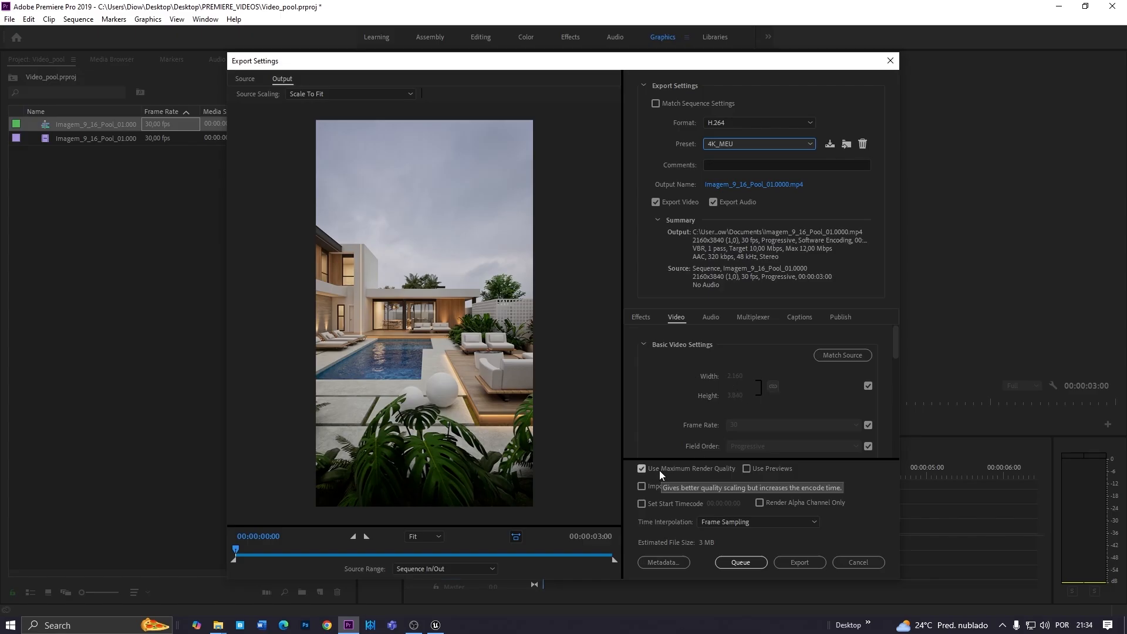
pyautogui.scroll(-5, 688, 403)
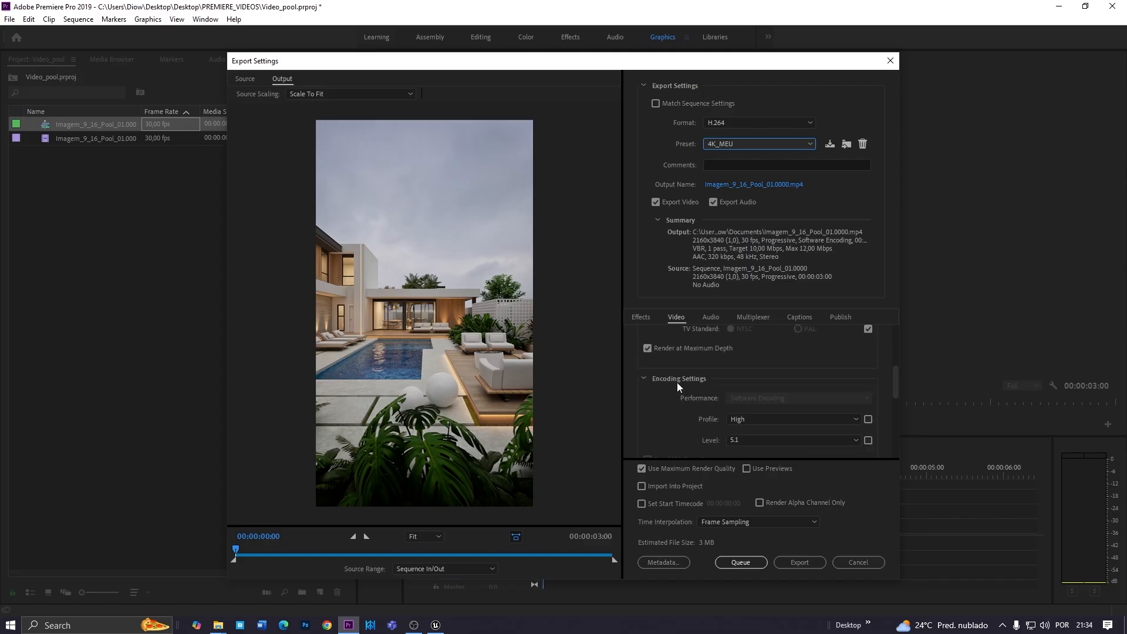
pyautogui.scroll(1, 661, 361)
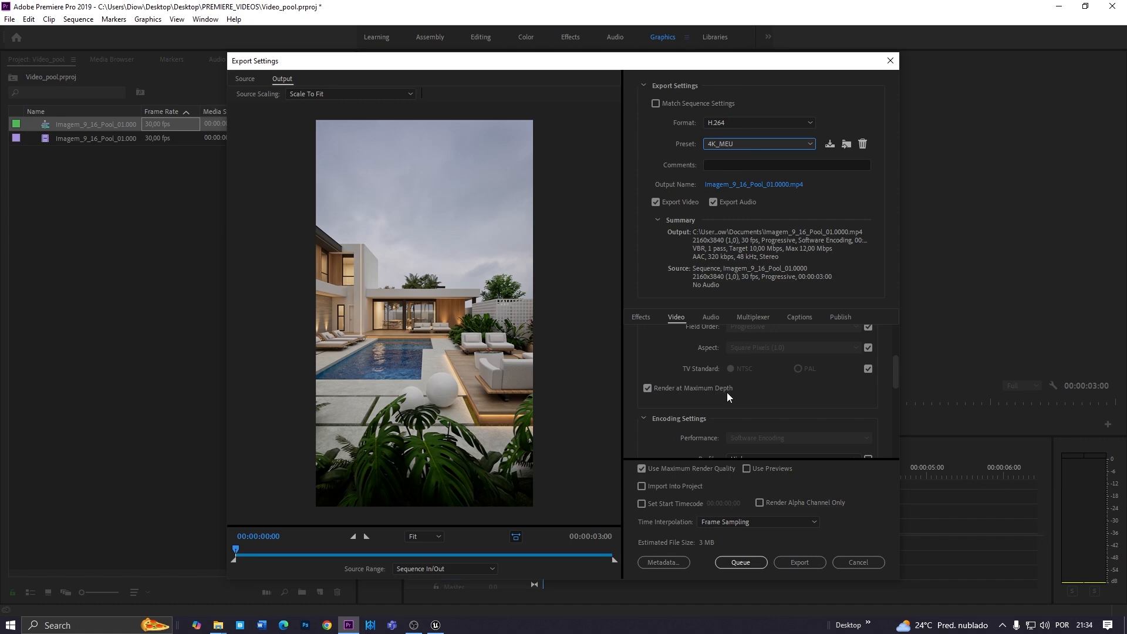
pyautogui.scroll(-2, 699, 381)
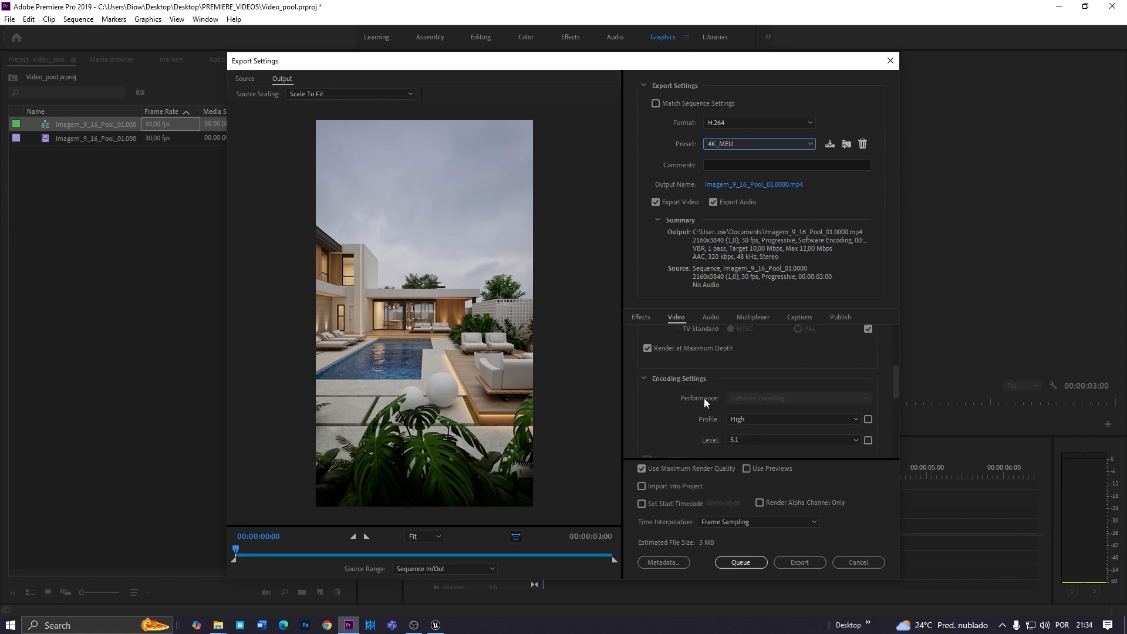
pyautogui.scroll(-1, 684, 406)
pyautogui.click(744, 380)
pyautogui.click(757, 400)
pyautogui.click(752, 401)
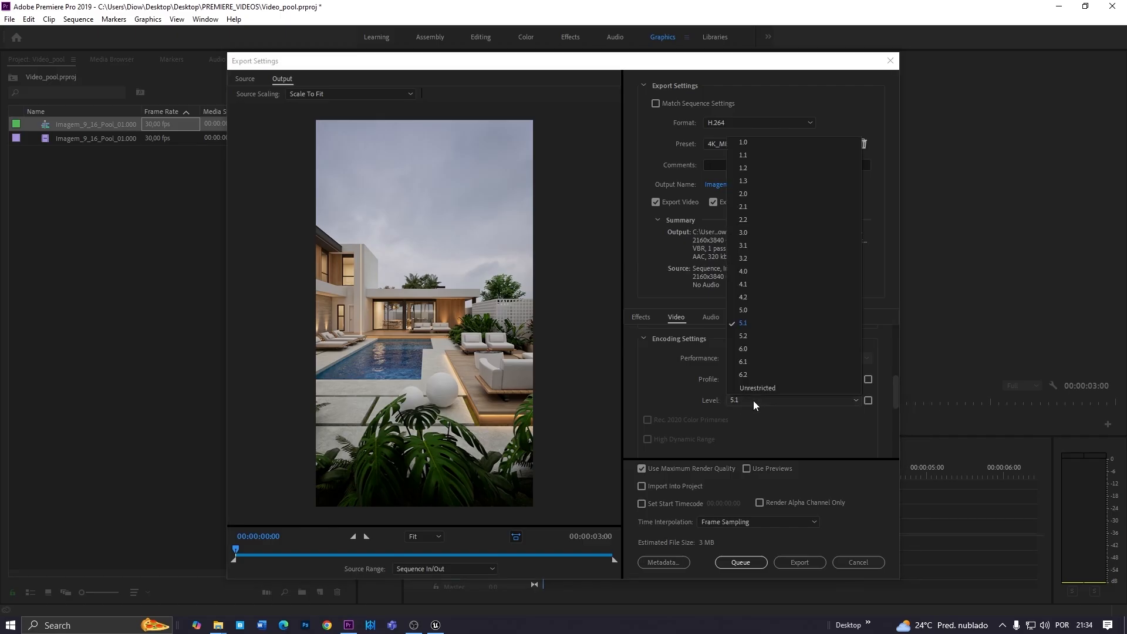
pyautogui.click(703, 392)
pyautogui.scroll(-5, 692, 383)
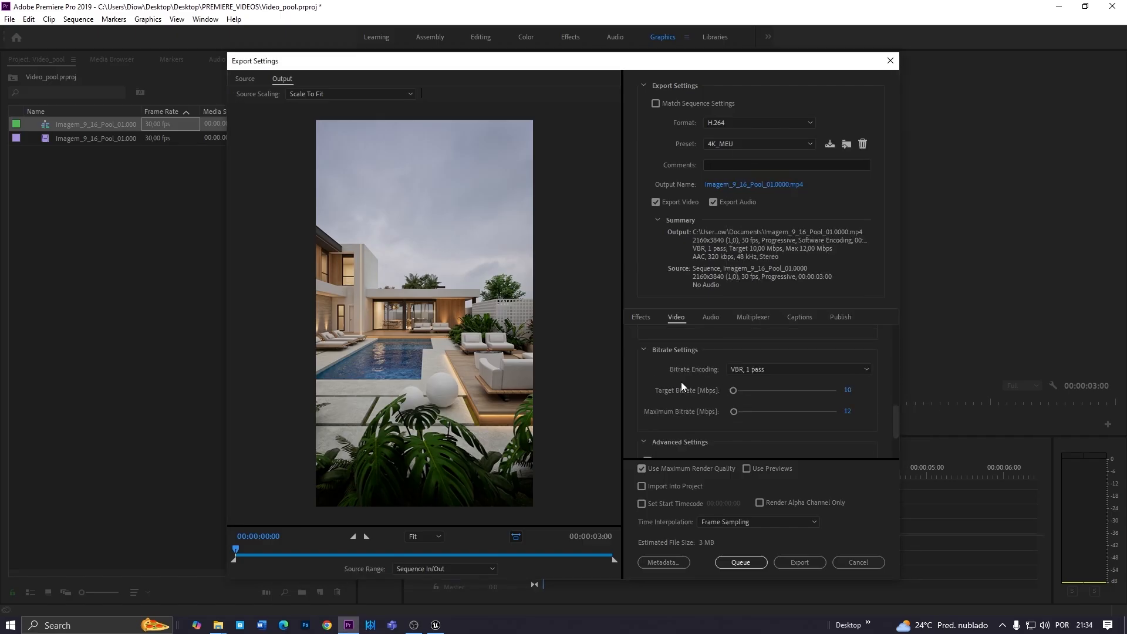
# Export the pool sequence as an MP4 and open the exported Imagem_9_16_Pool_01.0000 video from File Explorer
pyautogui.click(803, 562)
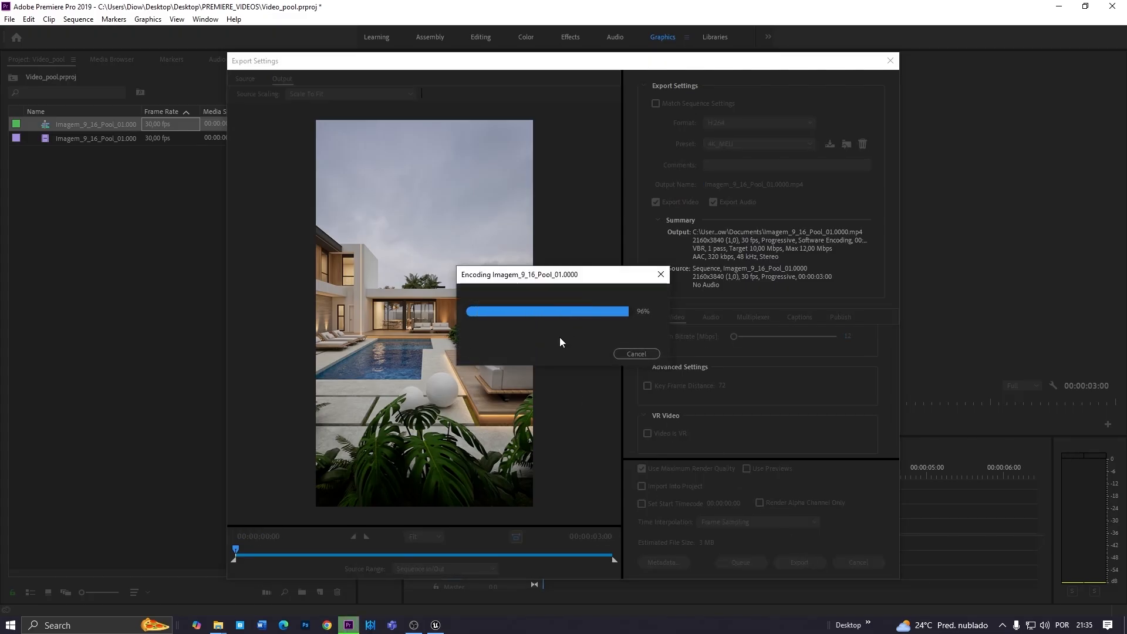
pyautogui.rightClick(218, 625)
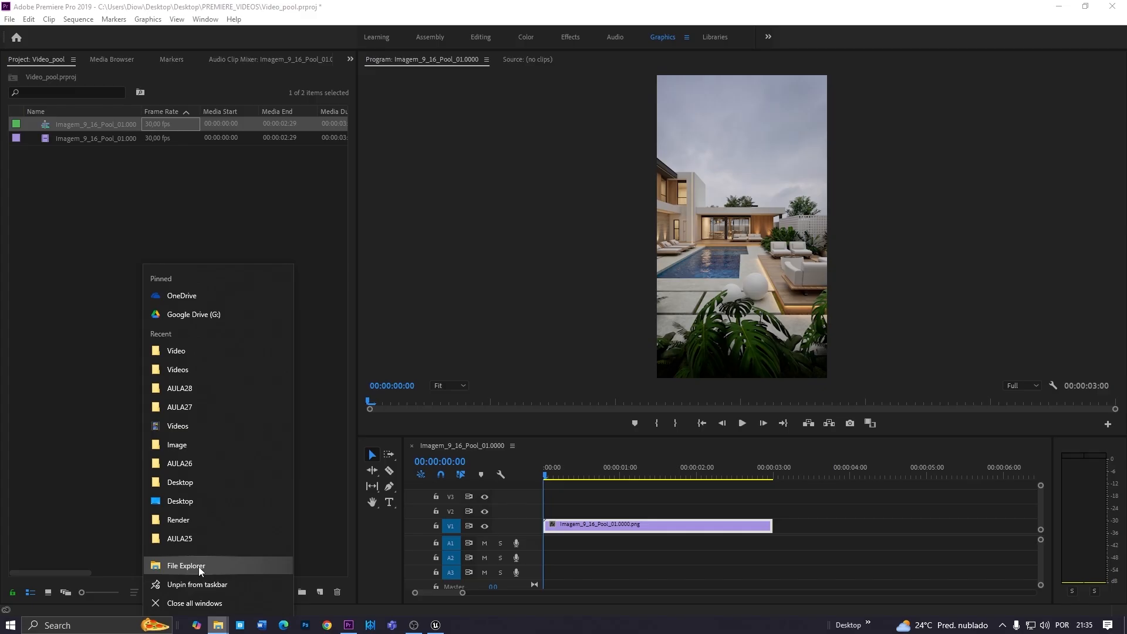
pyautogui.click(200, 567)
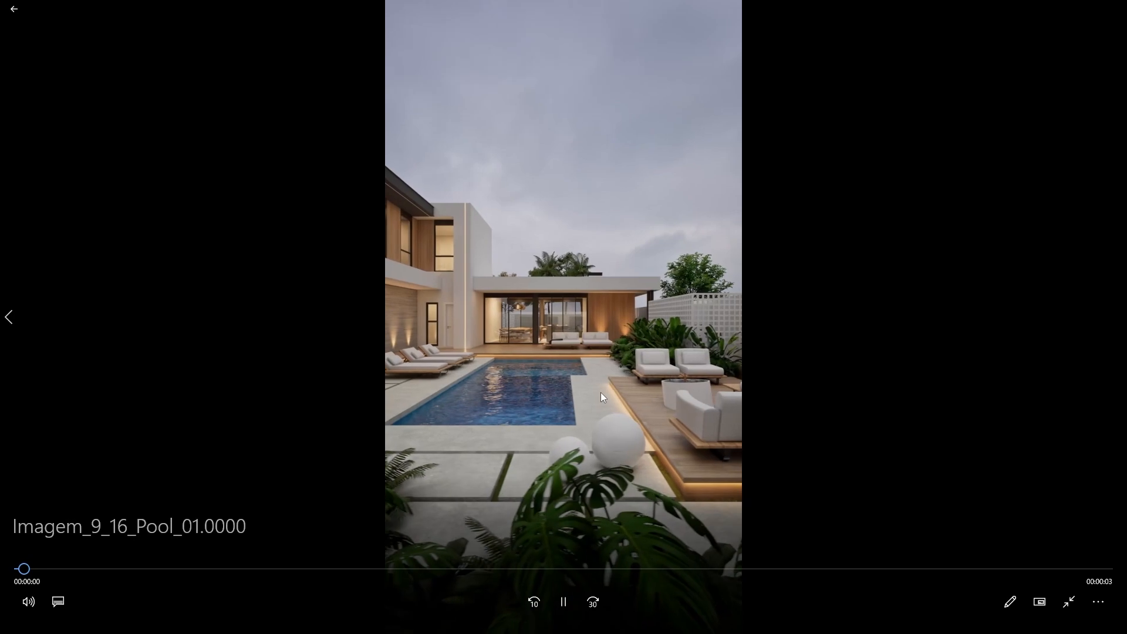
# Rewind the exported pool video to its start and replay it in the video player
pyautogui.click(572, 598)
pyautogui.moveTo(104, 571); pyautogui.dragTo(12, 572)
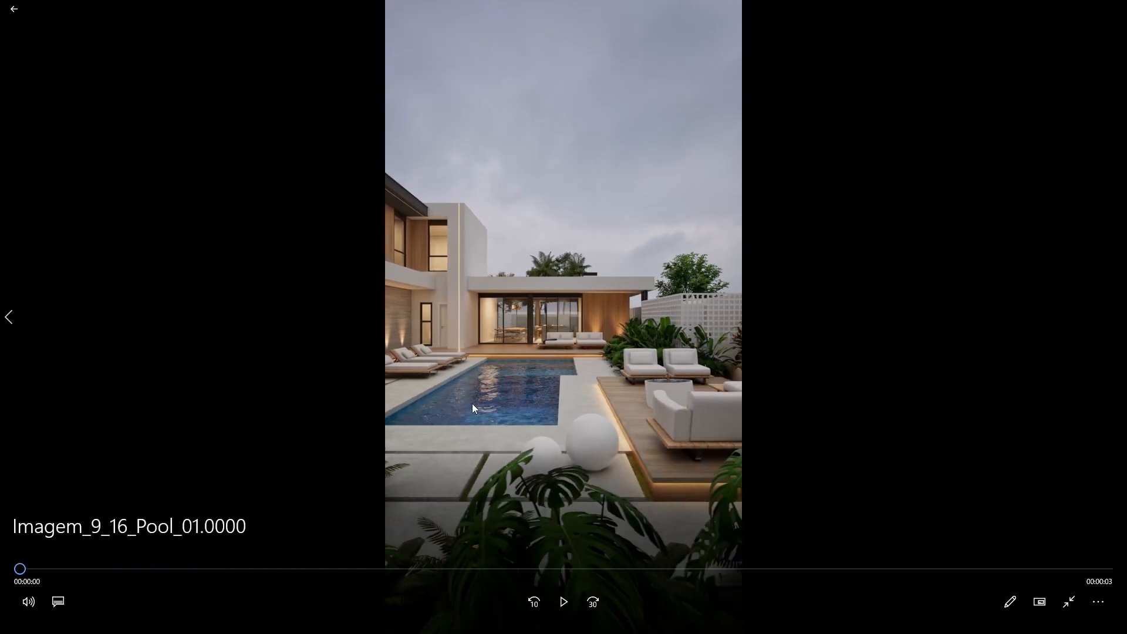
pyautogui.click(564, 601)
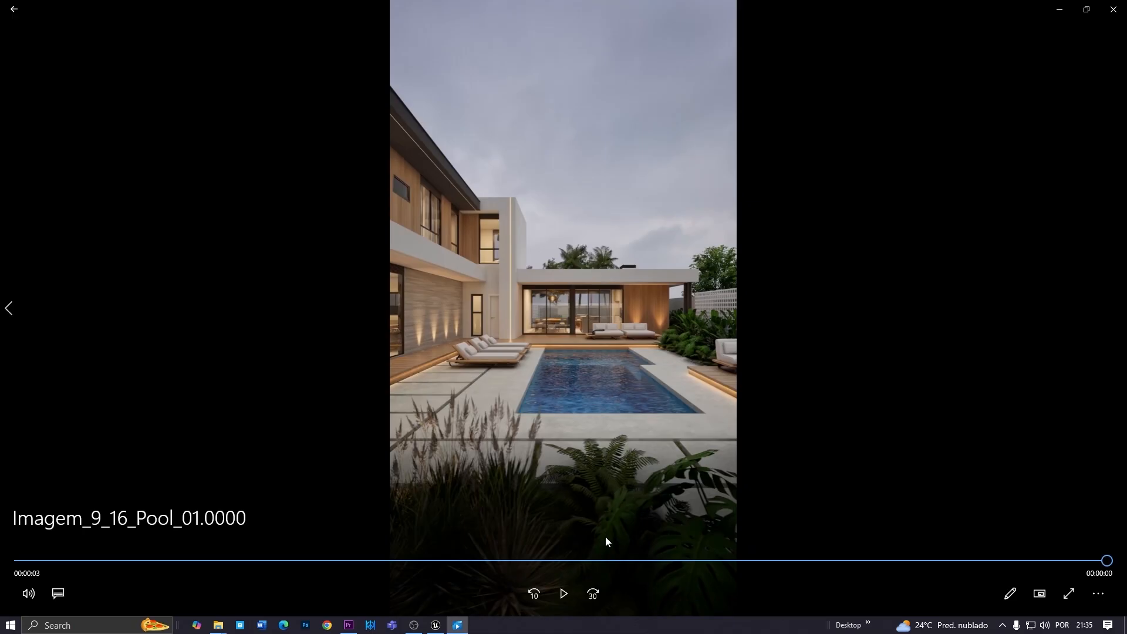
pyautogui.click(562, 592)
pyautogui.click(31, 560)
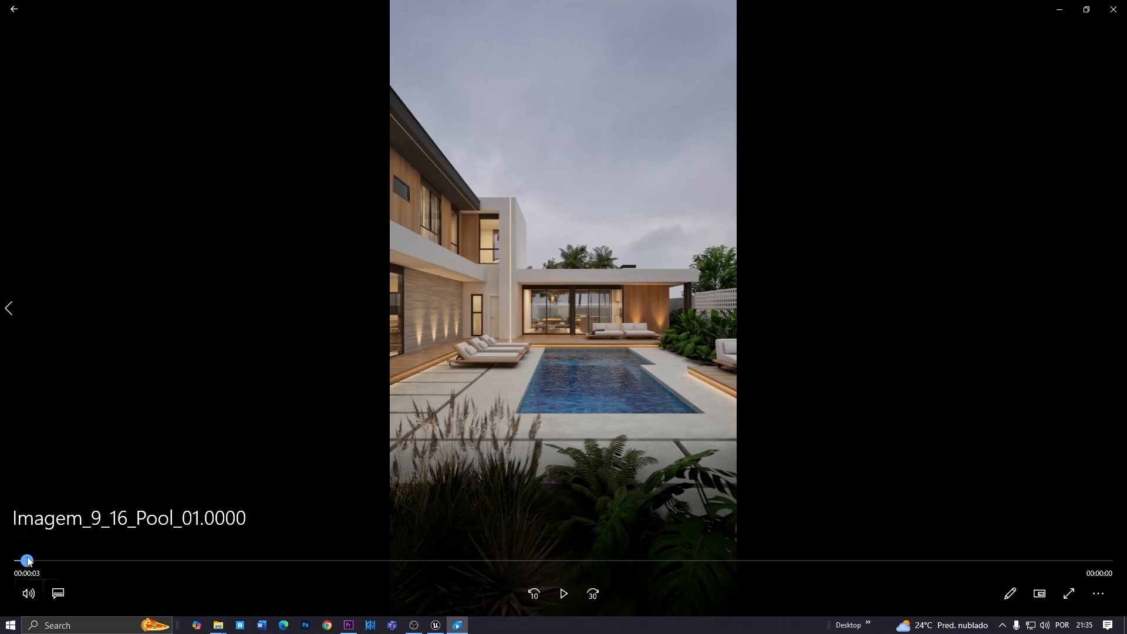